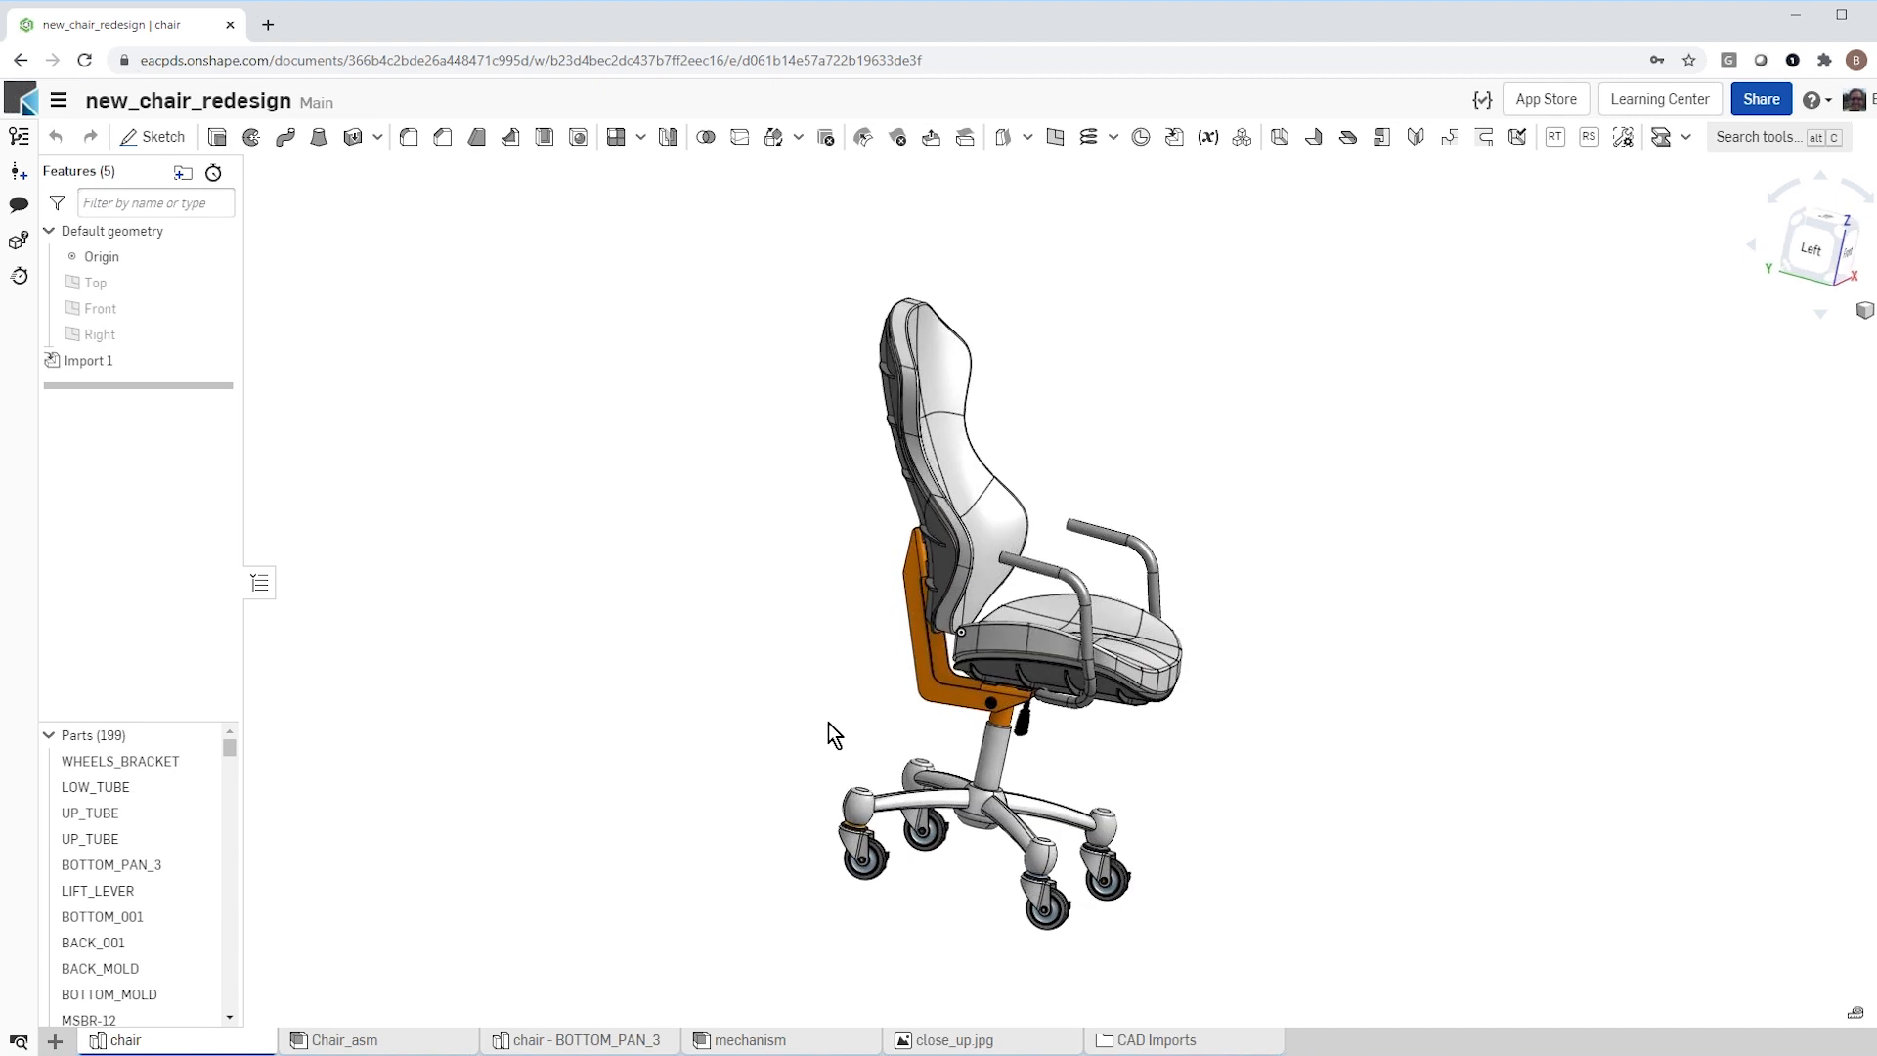
Step: Open the close_up.jpg reference image to examine the mechanism under the seat, and return to the chair model
{"action": "scroll", "coordinate": [829, 726], "scroll_direction": "up", "scroll_amount": 3}
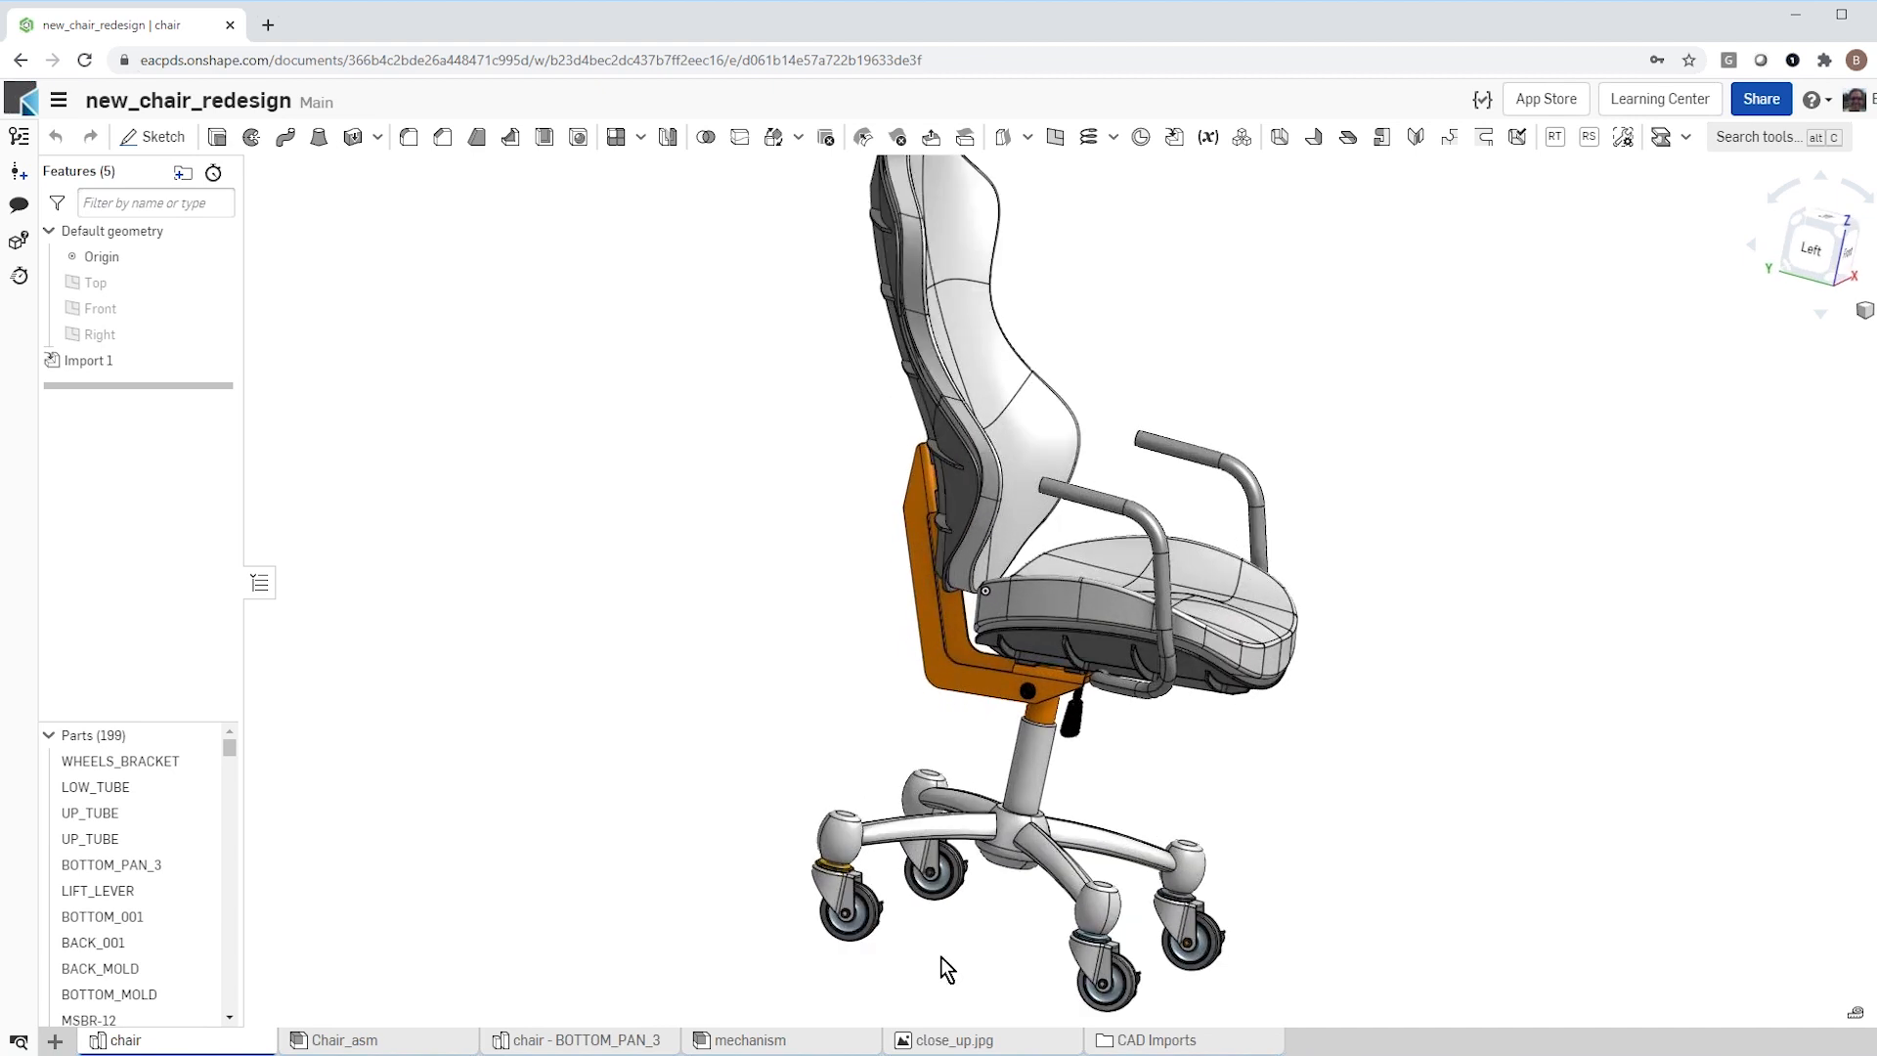
{"action": "left_click", "coordinate": [951, 1040]}
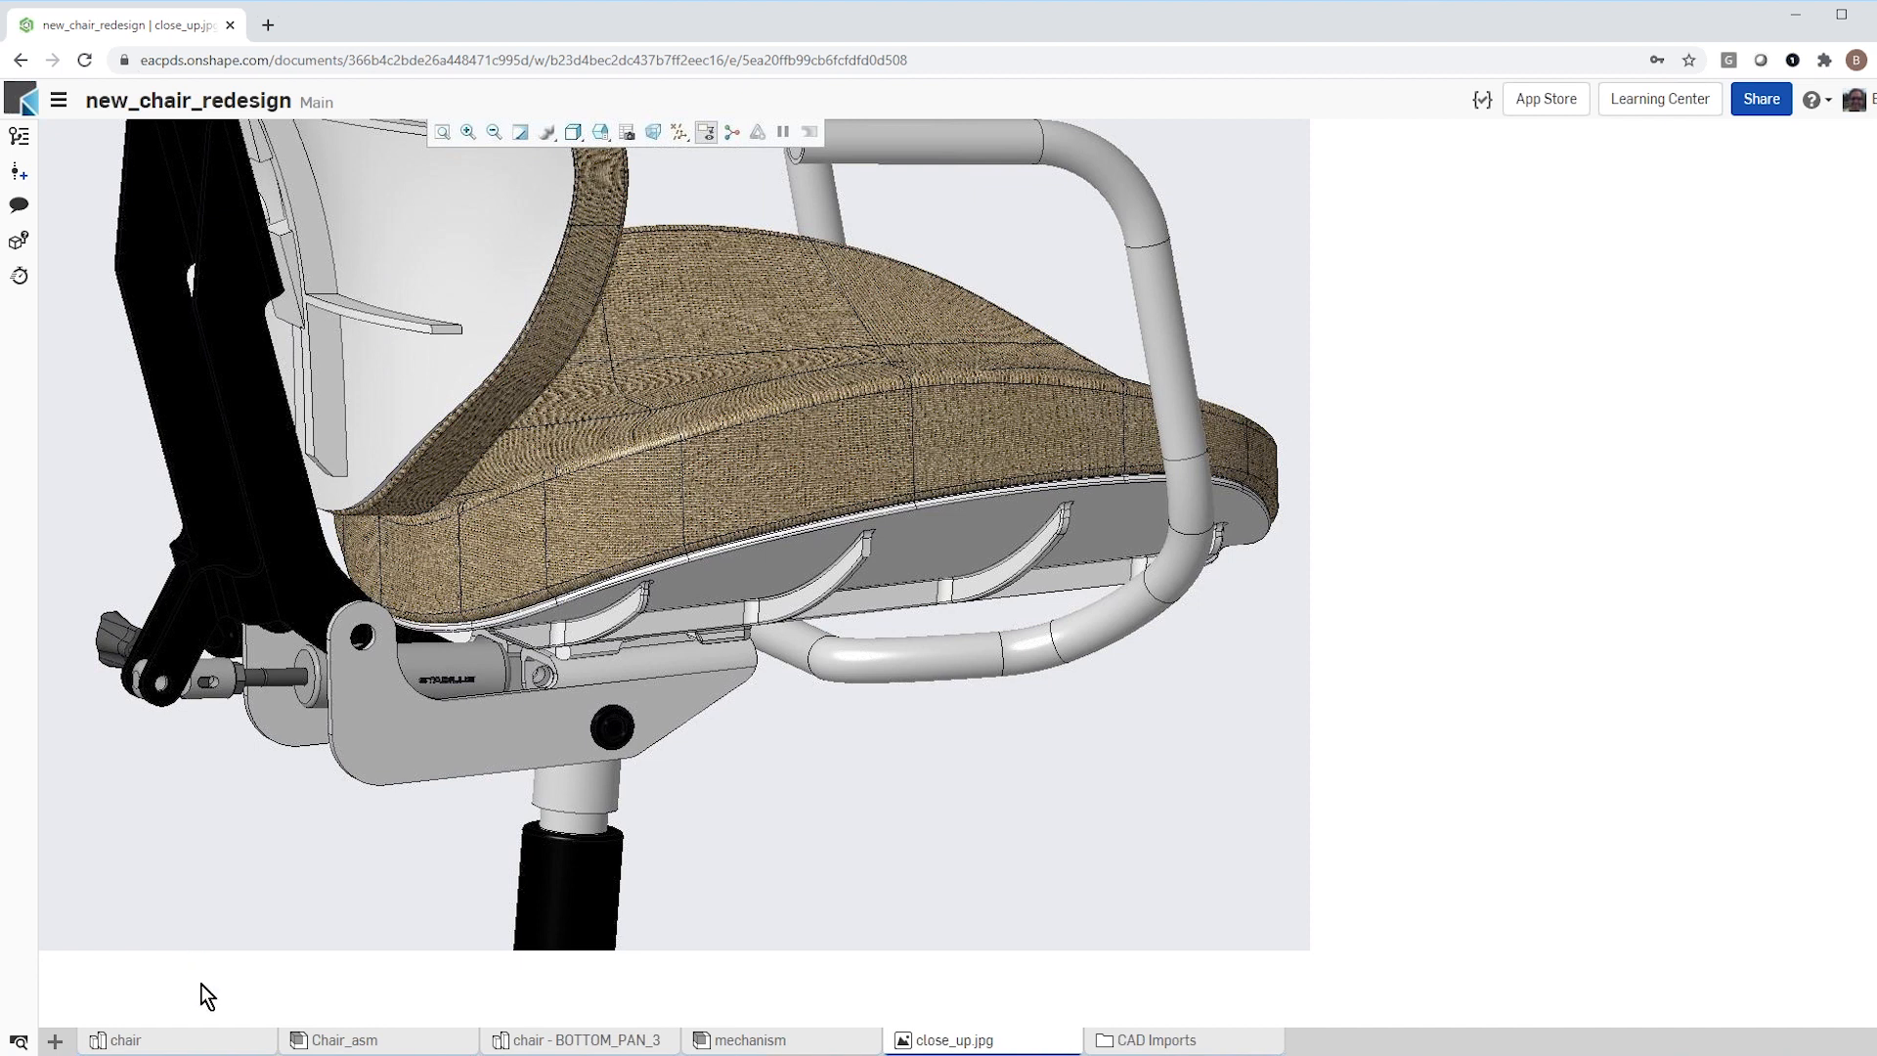
{"action": "left_click", "coordinate": [203, 1038]}
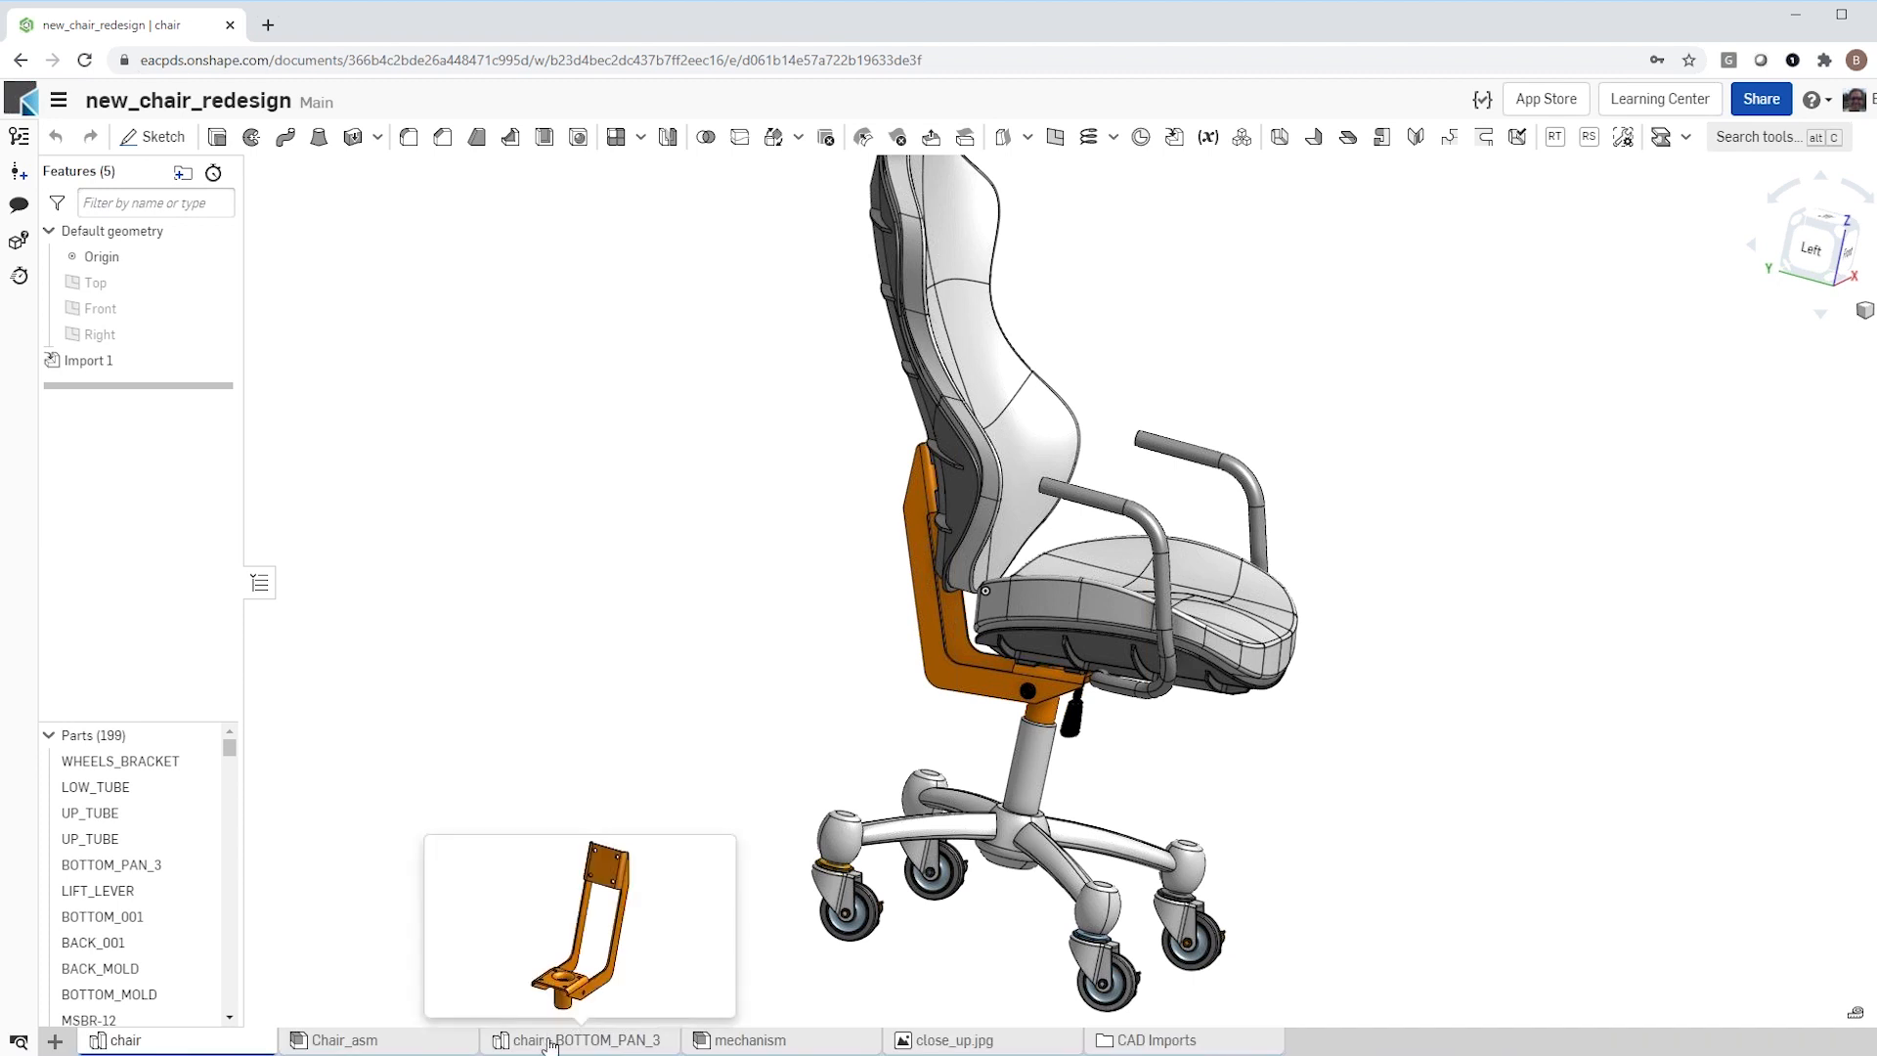
Step: Open the chair - BOTTOM_PAN_3 part studio and examine the bracket from the side
{"action": "left_click", "coordinate": [551, 1042]}
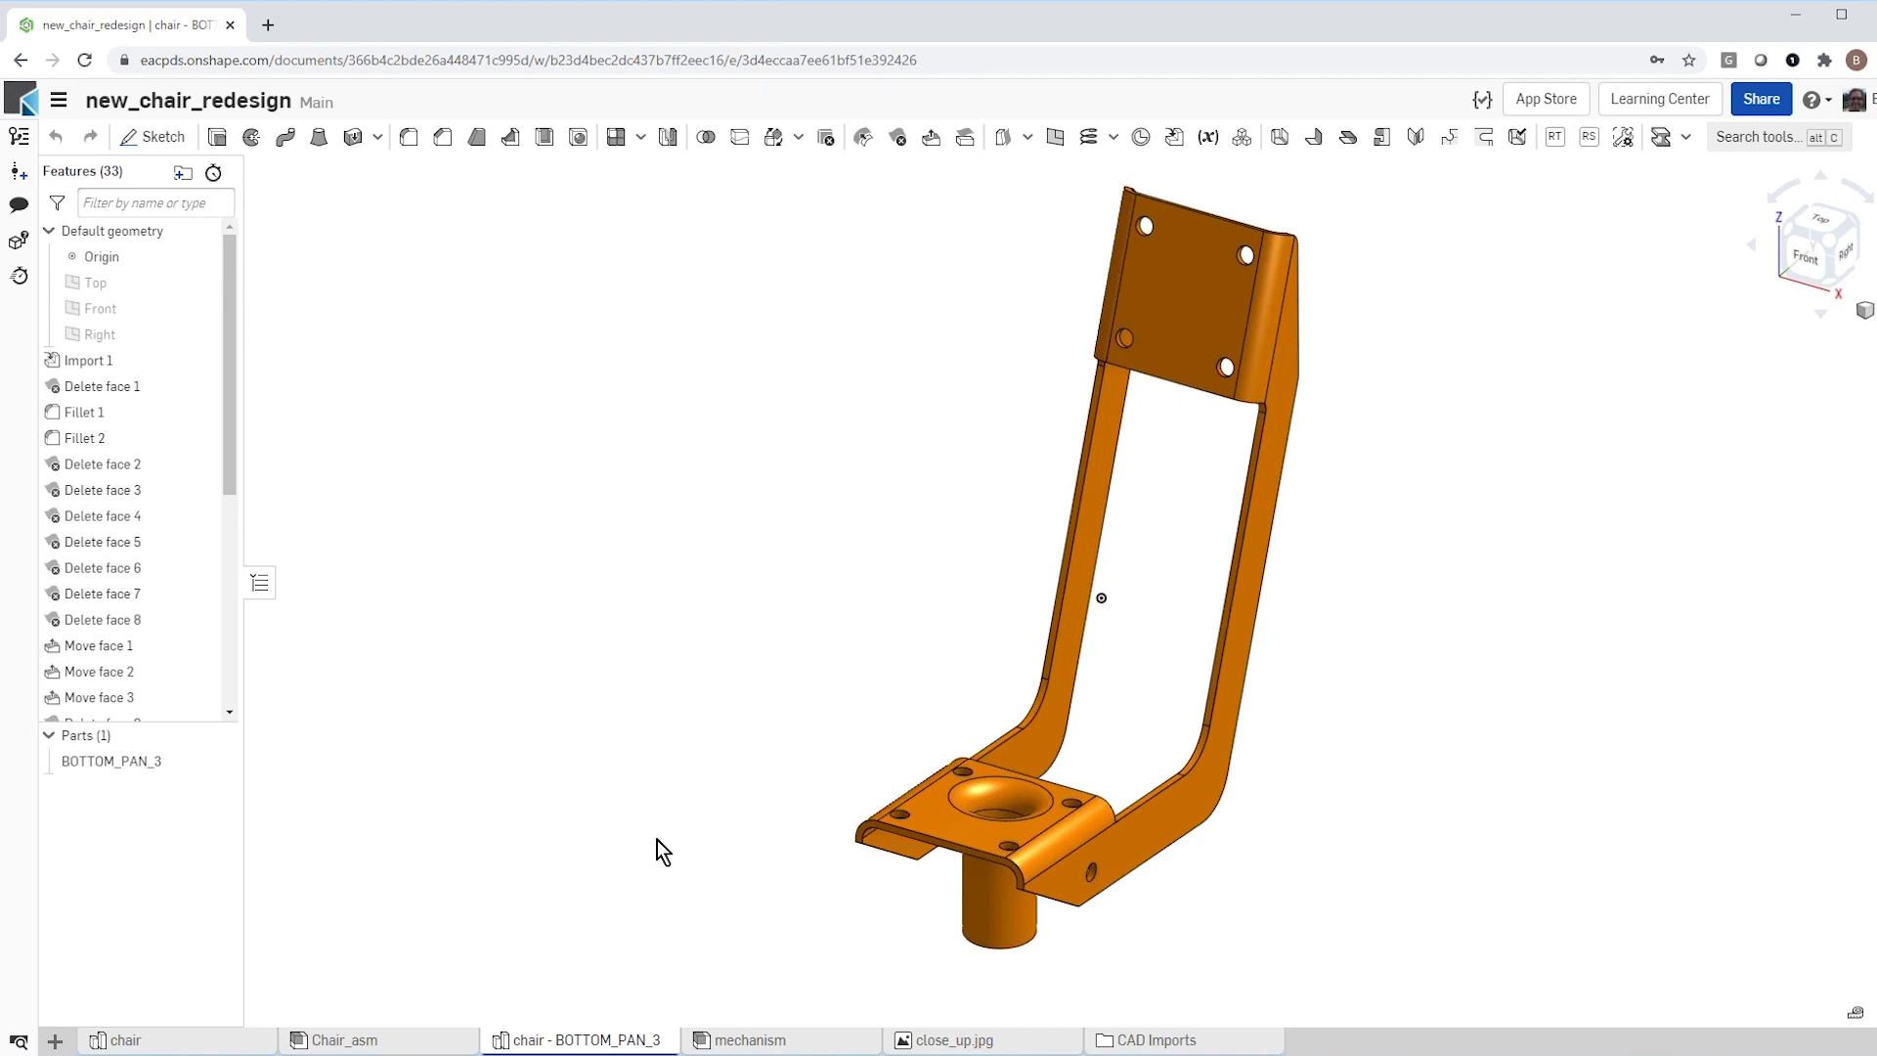
{"action": "right_click_drag", "start_coordinate": [725, 832], "coordinate": [864, 827]}
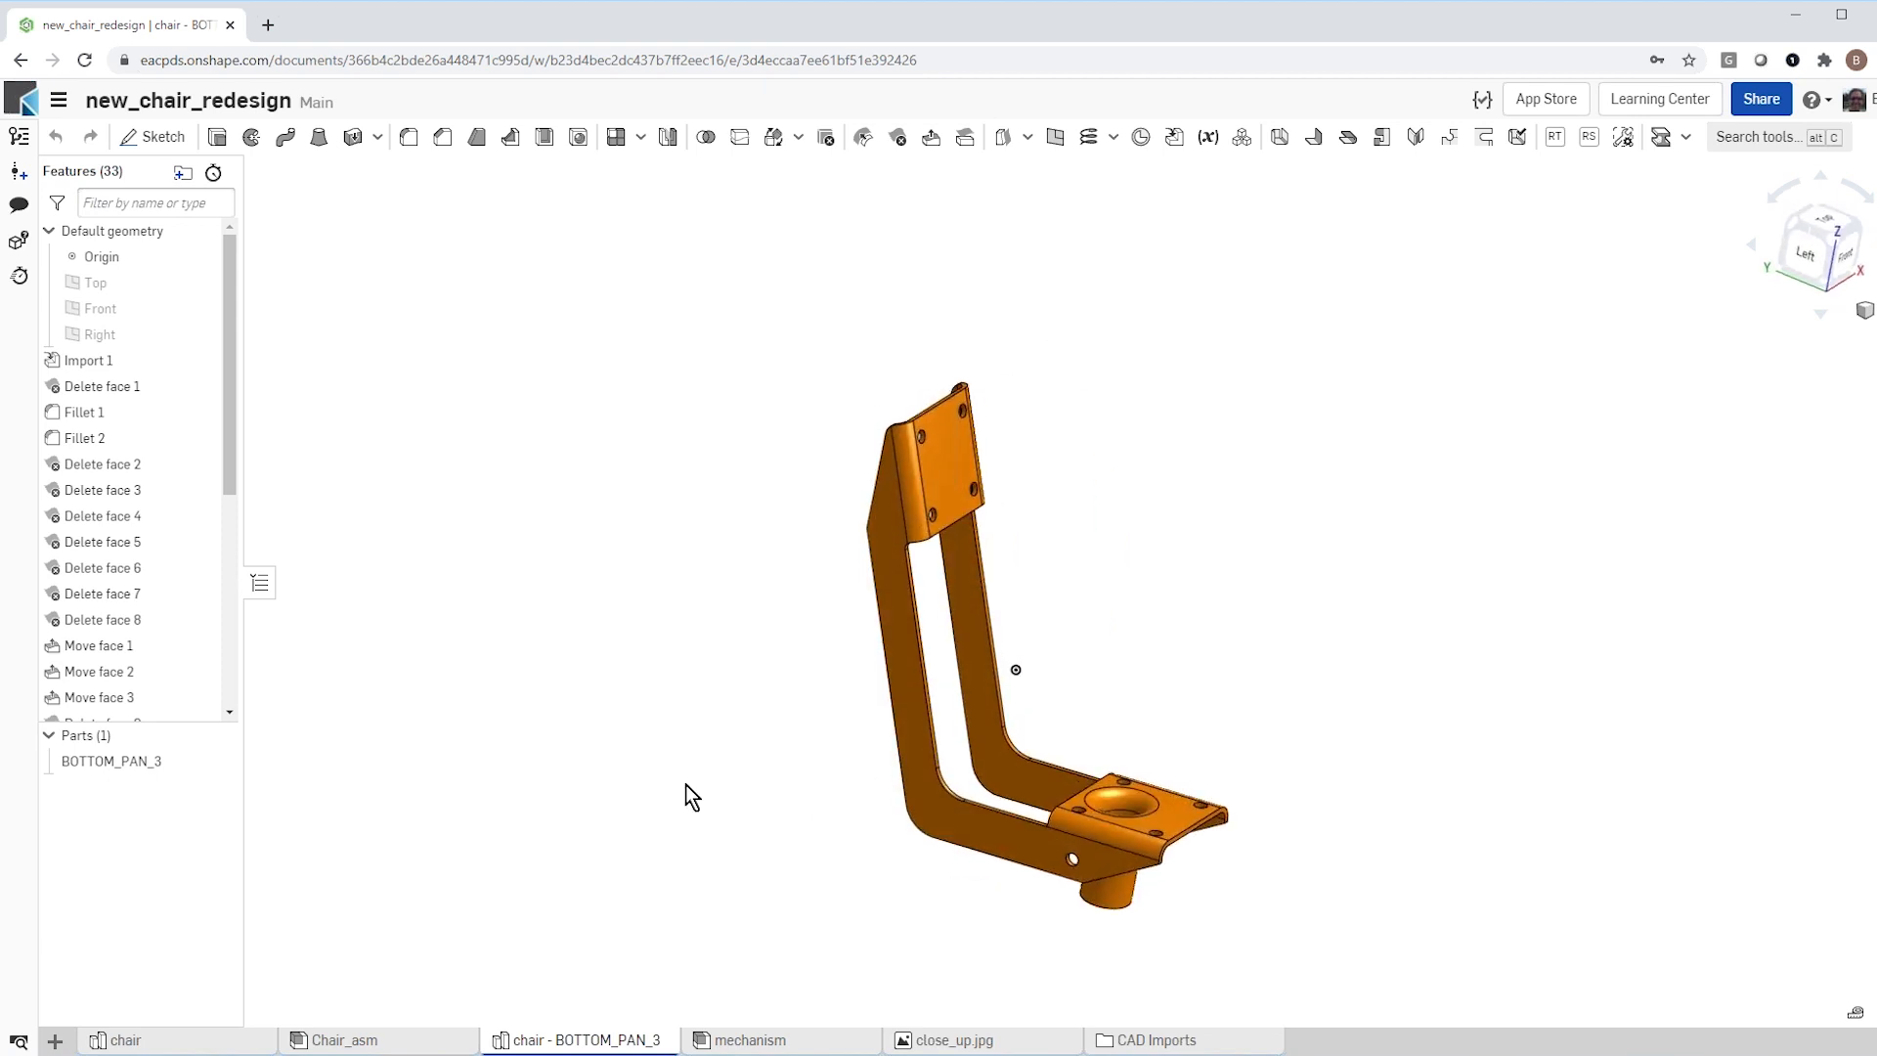
{"action": "scroll", "coordinate": [687, 790], "scroll_direction": "down", "scroll_amount": 3}
{"action": "scroll", "coordinate": [783, 846], "scroll_direction": "up", "scroll_amount": 4}
{"action": "right_click_drag", "start_coordinate": [1214, 795], "coordinate": [1003, 815]}
{"action": "scroll", "coordinate": [1001, 821], "scroll_direction": "up", "scroll_amount": 3}
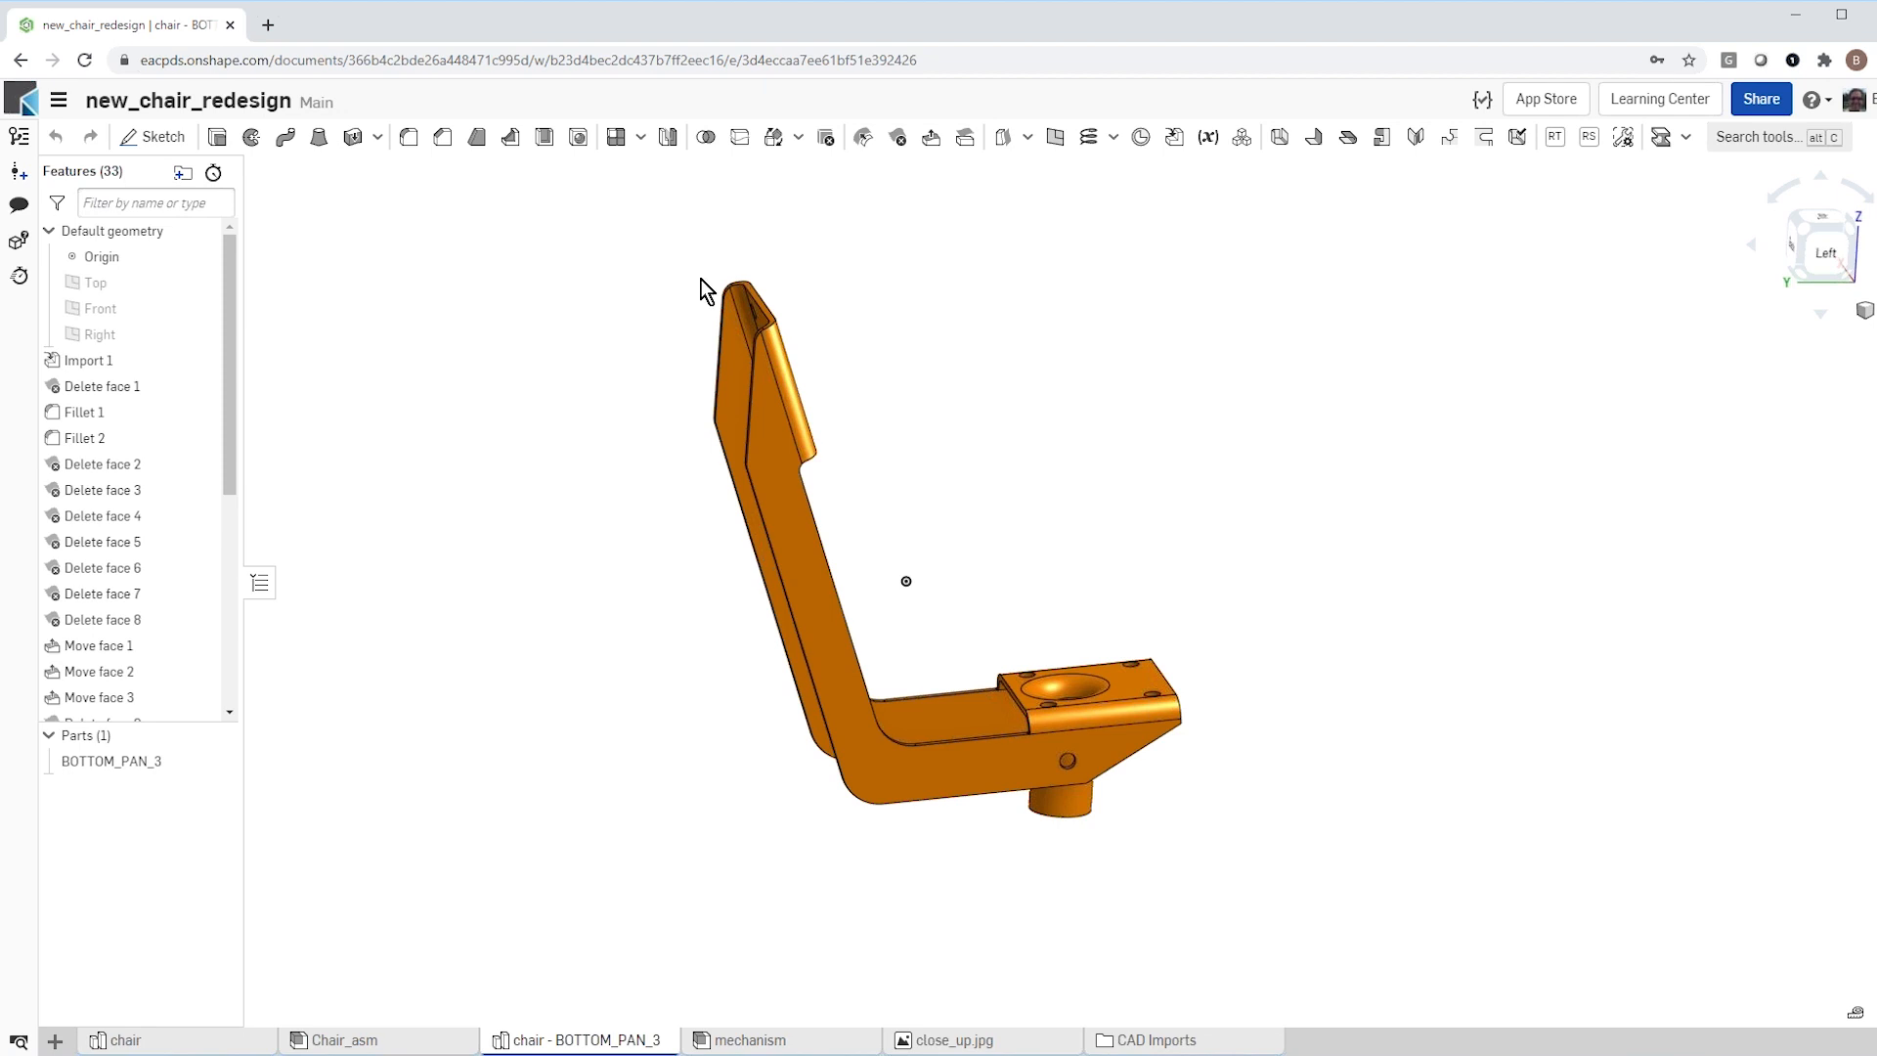
Step: Create a plane offset 60 mm from the rear end face of the seat mounting plate, towards the upright back arms
{"action": "left_click", "coordinate": [1056, 137]}
{"action": "scroll", "coordinate": [1022, 591], "scroll_direction": "up", "scroll_amount": 5}
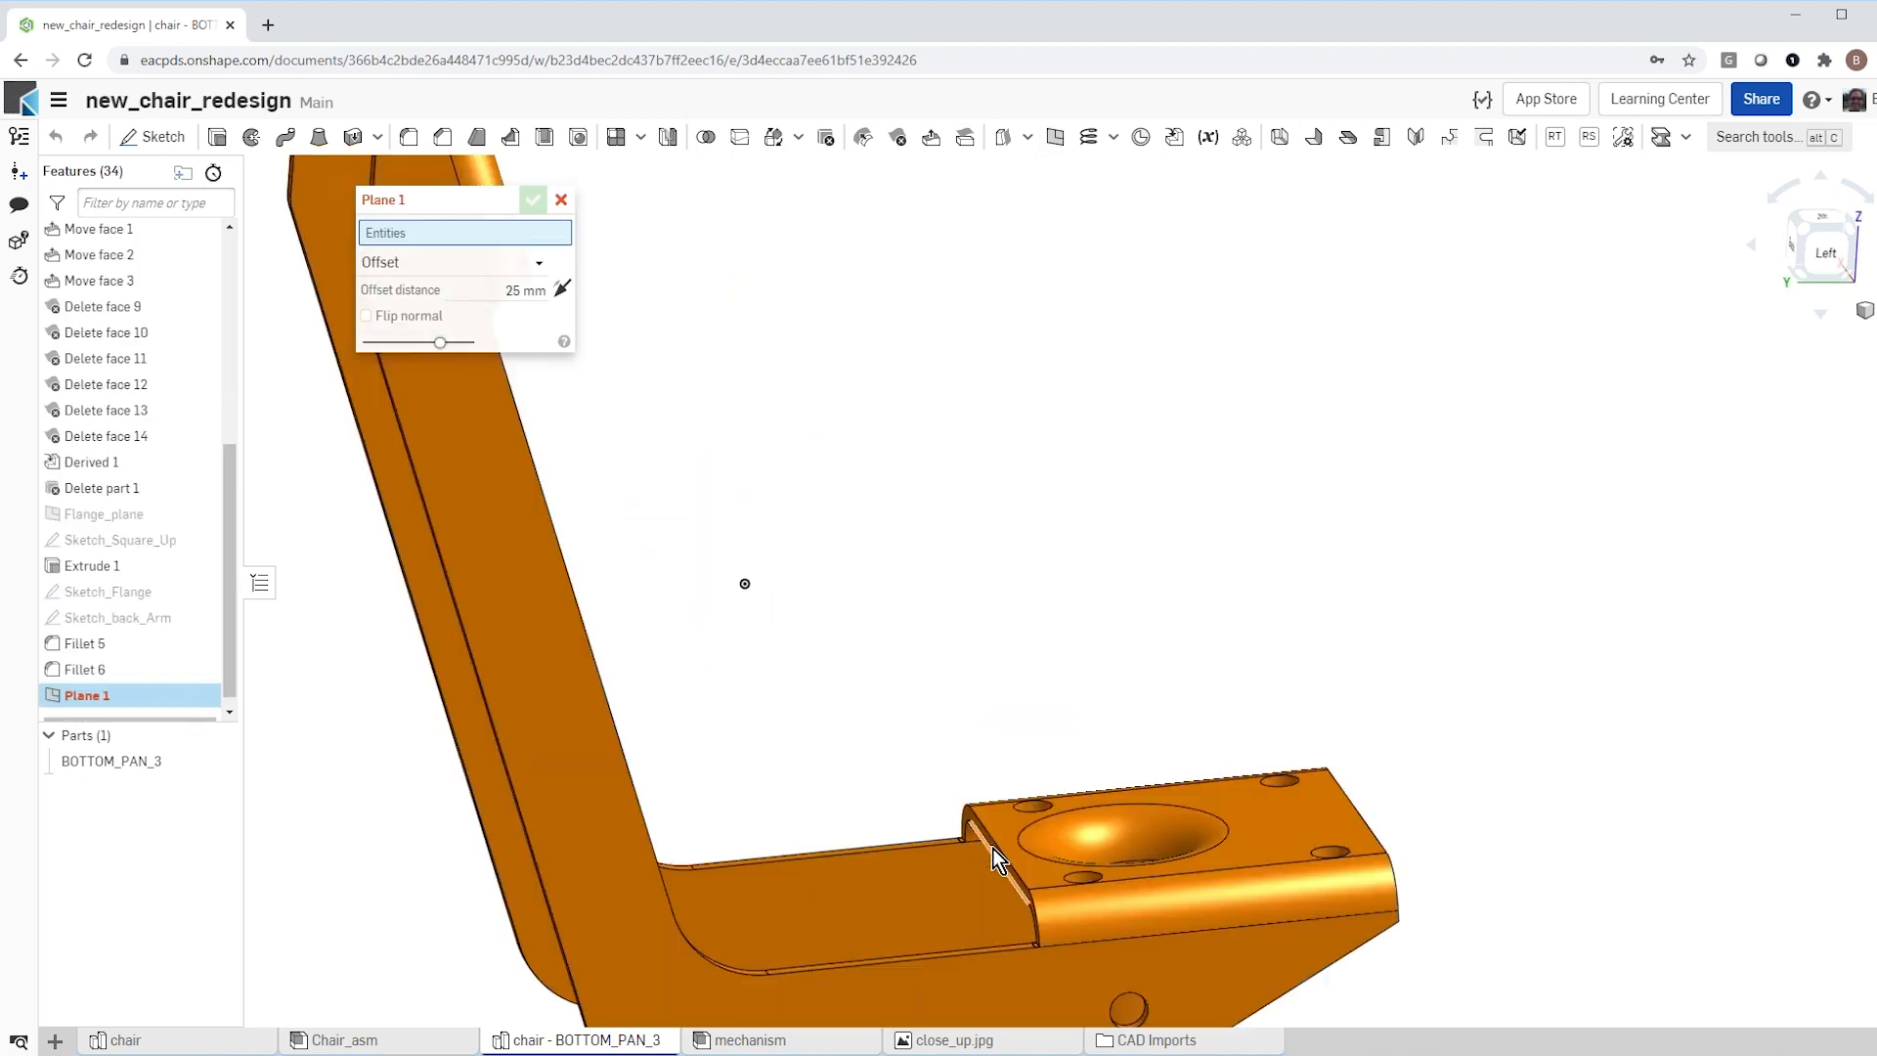
{"action": "scroll", "coordinate": [993, 852], "scroll_direction": "up", "scroll_amount": 5}
{"action": "scroll", "coordinate": [983, 831], "scroll_direction": "down", "scroll_amount": 2}
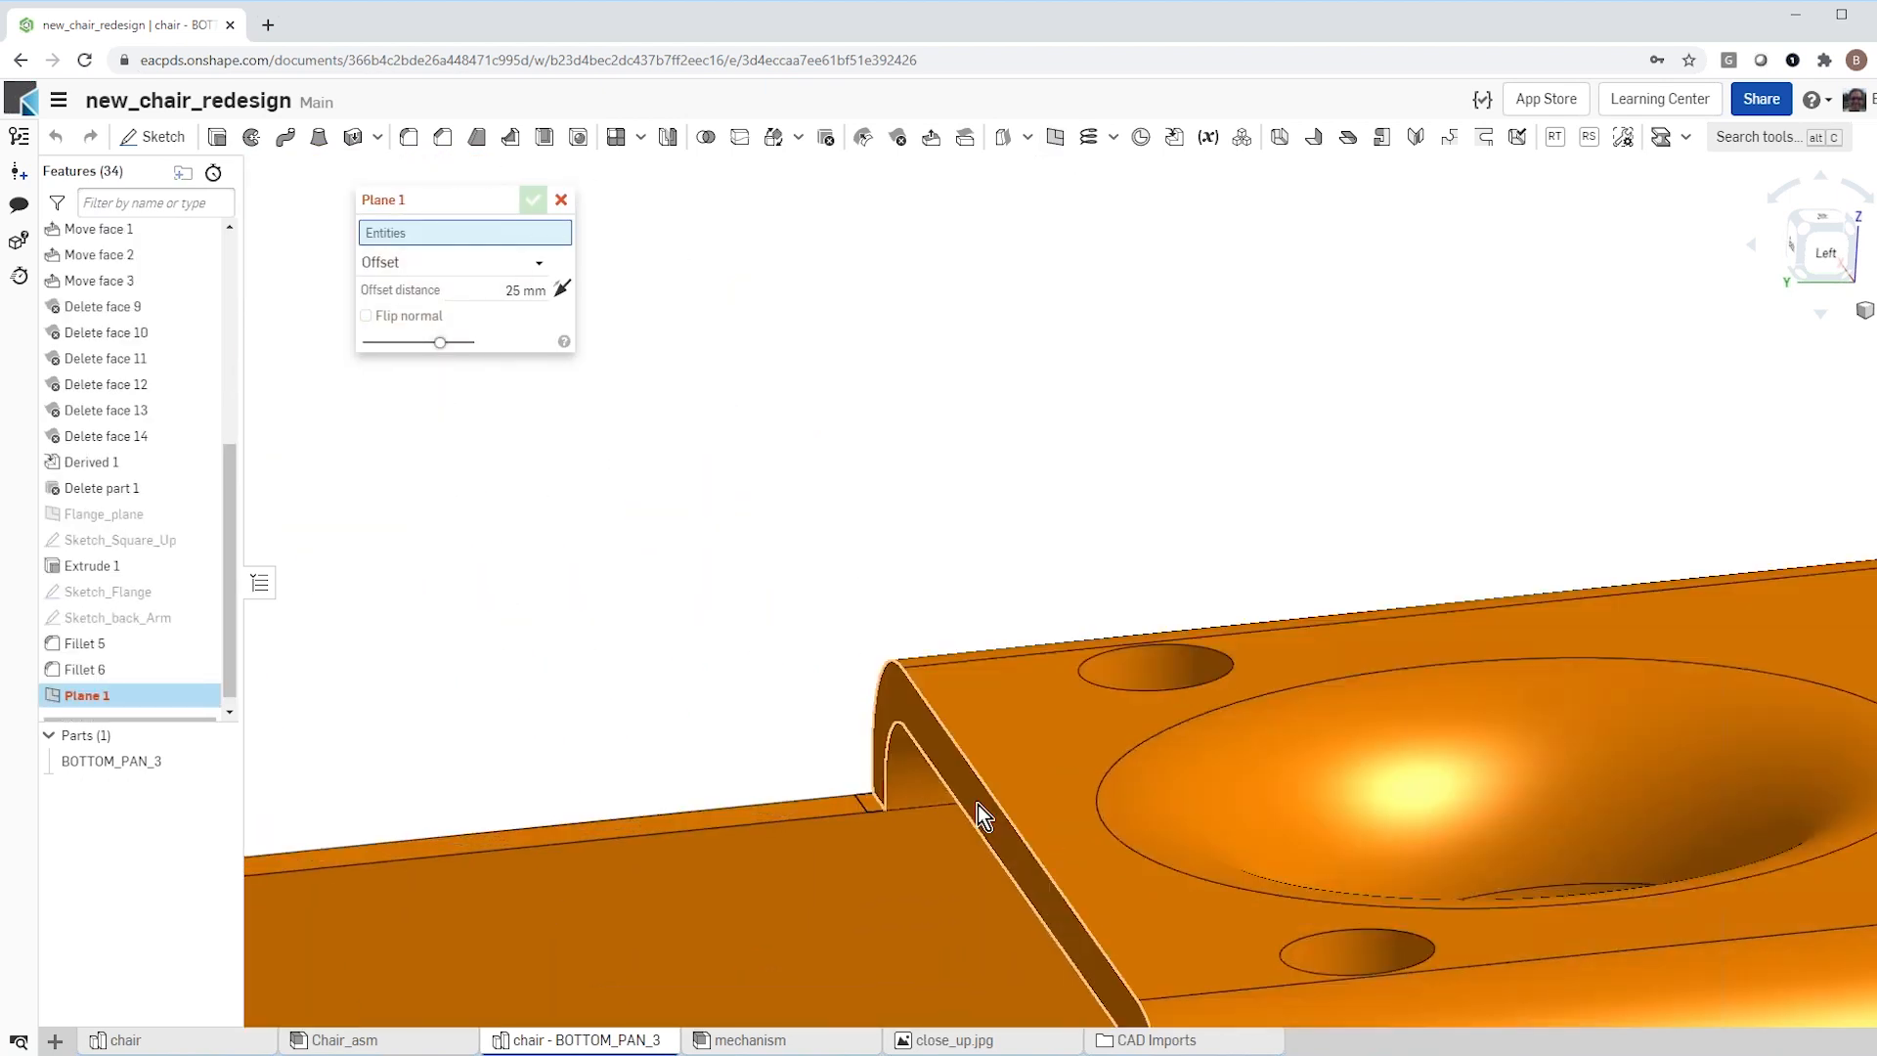
{"action": "left_click", "coordinate": [960, 635]}
{"action": "scroll", "coordinate": [960, 581], "scroll_direction": "down", "scroll_amount": 5}
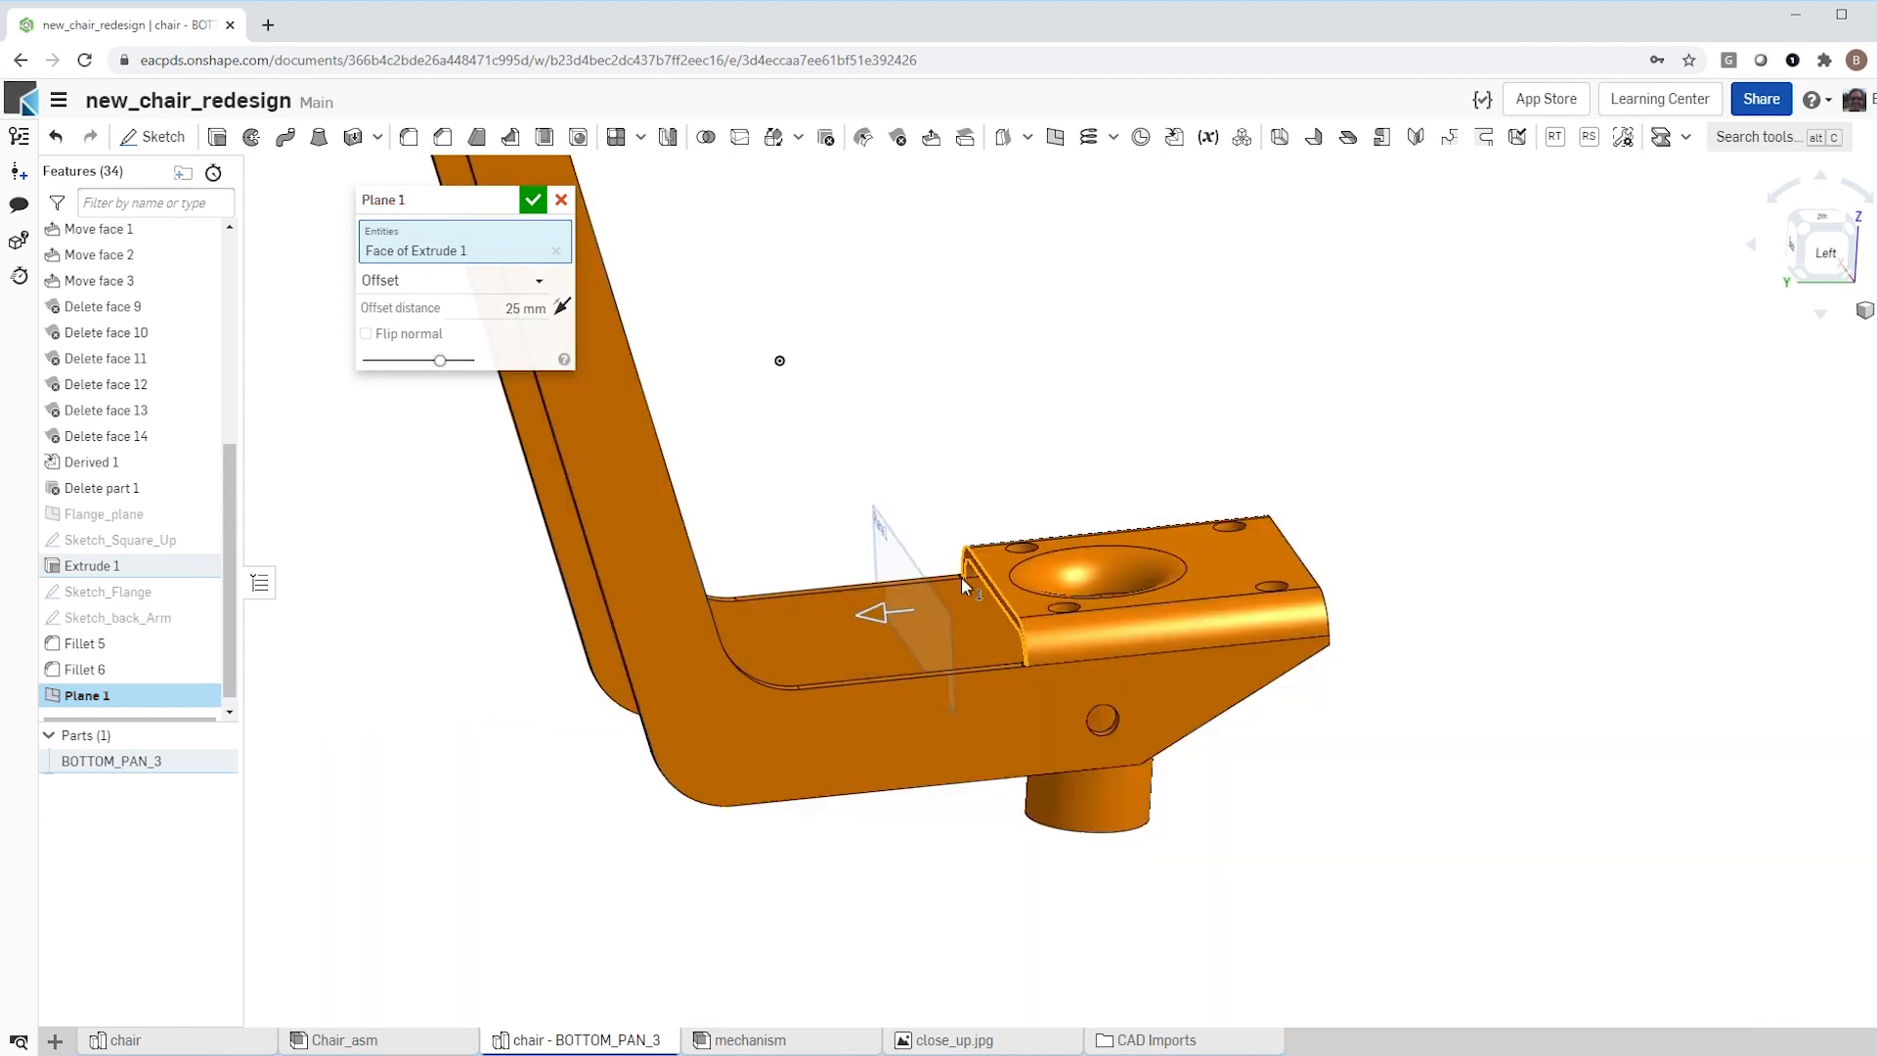
{"action": "left_click_drag", "start_coordinate": [868, 613], "coordinate": [748, 641]}
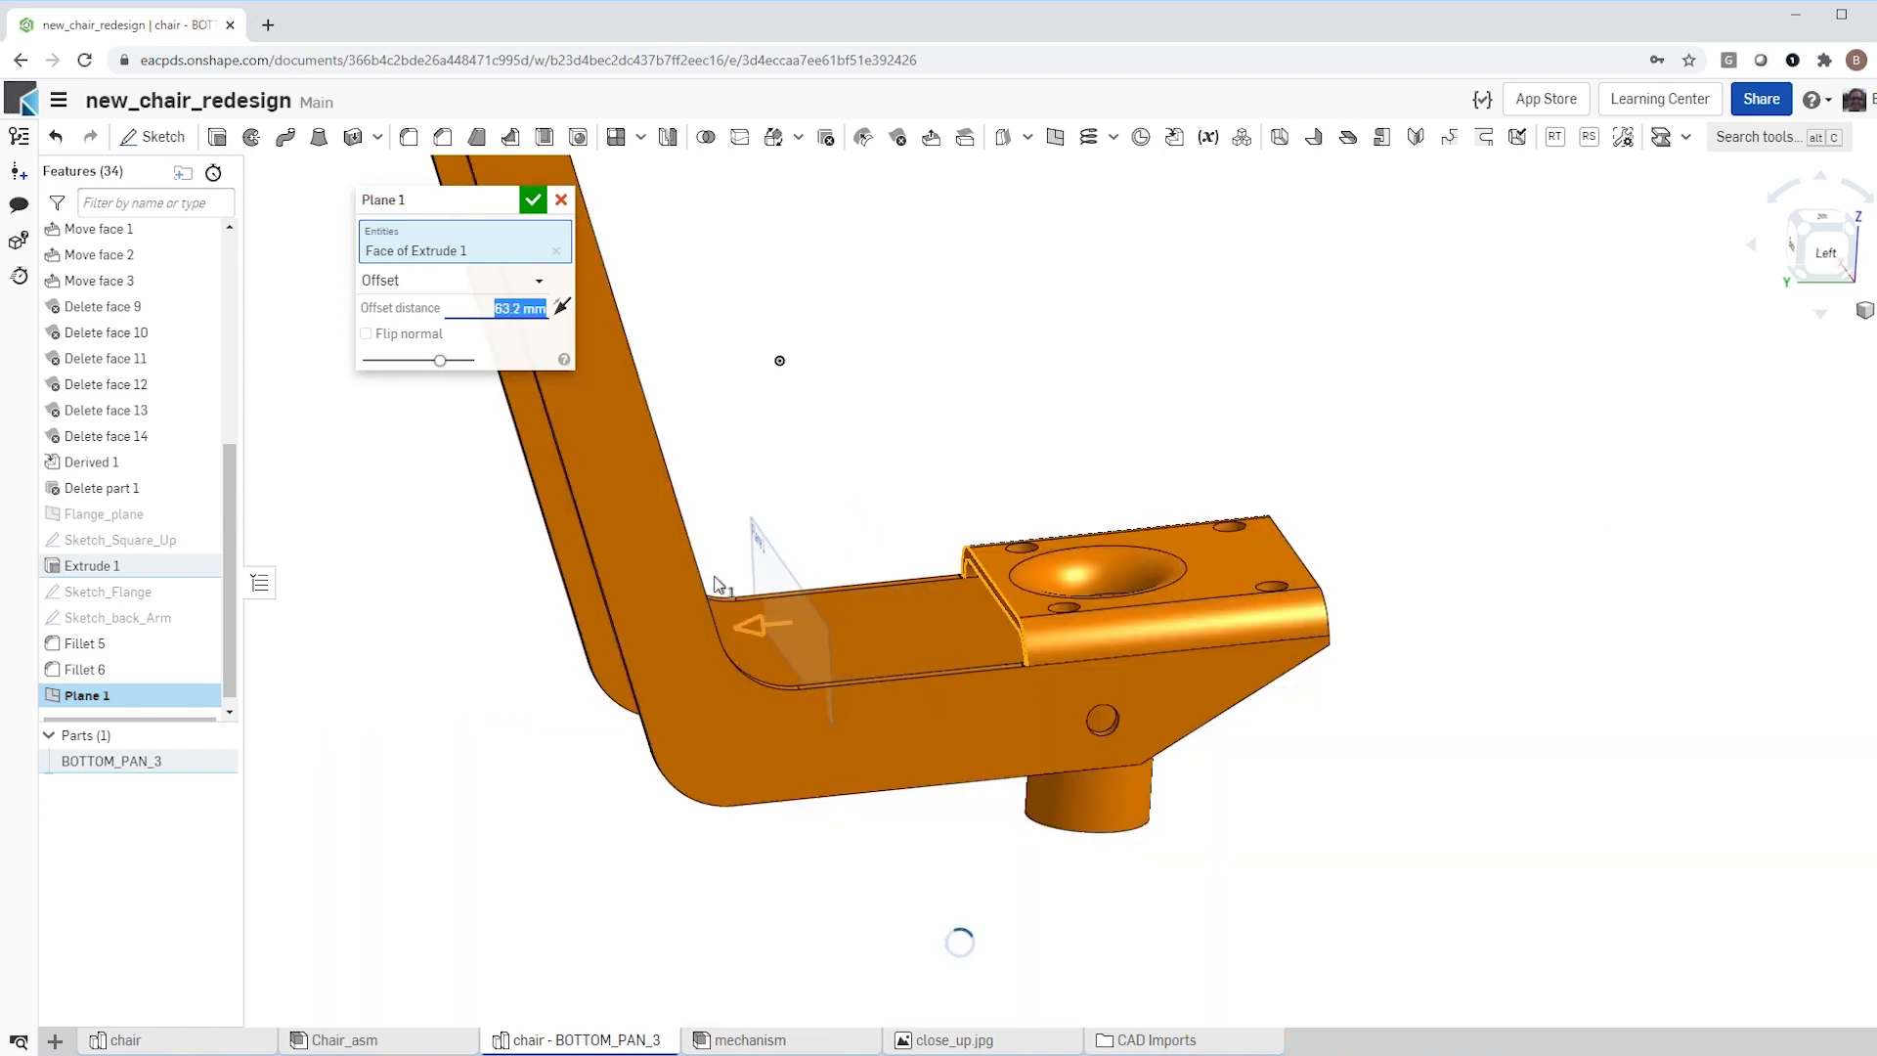
{"action": "type", "text": "6"}
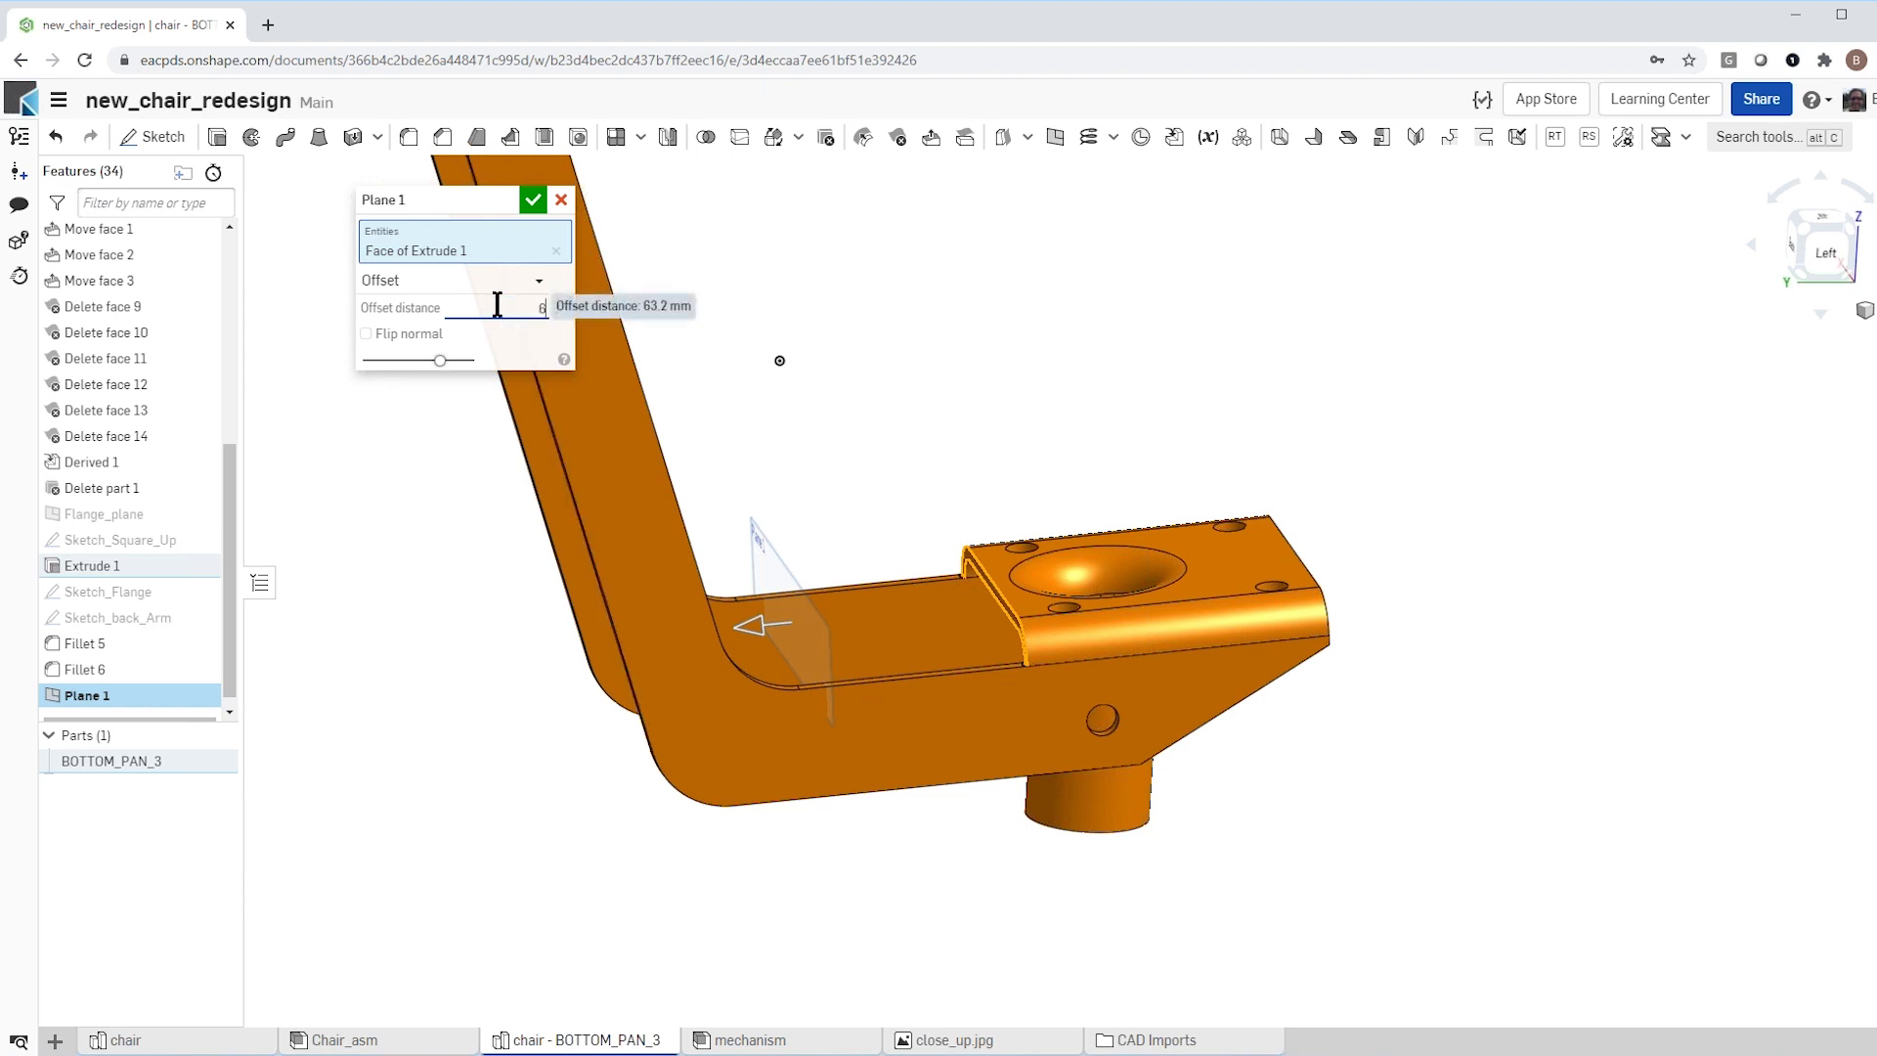
{"action": "type", "text": "0"}
{"action": "key", "text": "Return"}
{"action": "right_click_drag", "start_coordinate": [947, 511], "coordinate": [852, 496]}
{"action": "scroll", "coordinate": [853, 495], "scroll_direction": "down", "scroll_amount": 1}
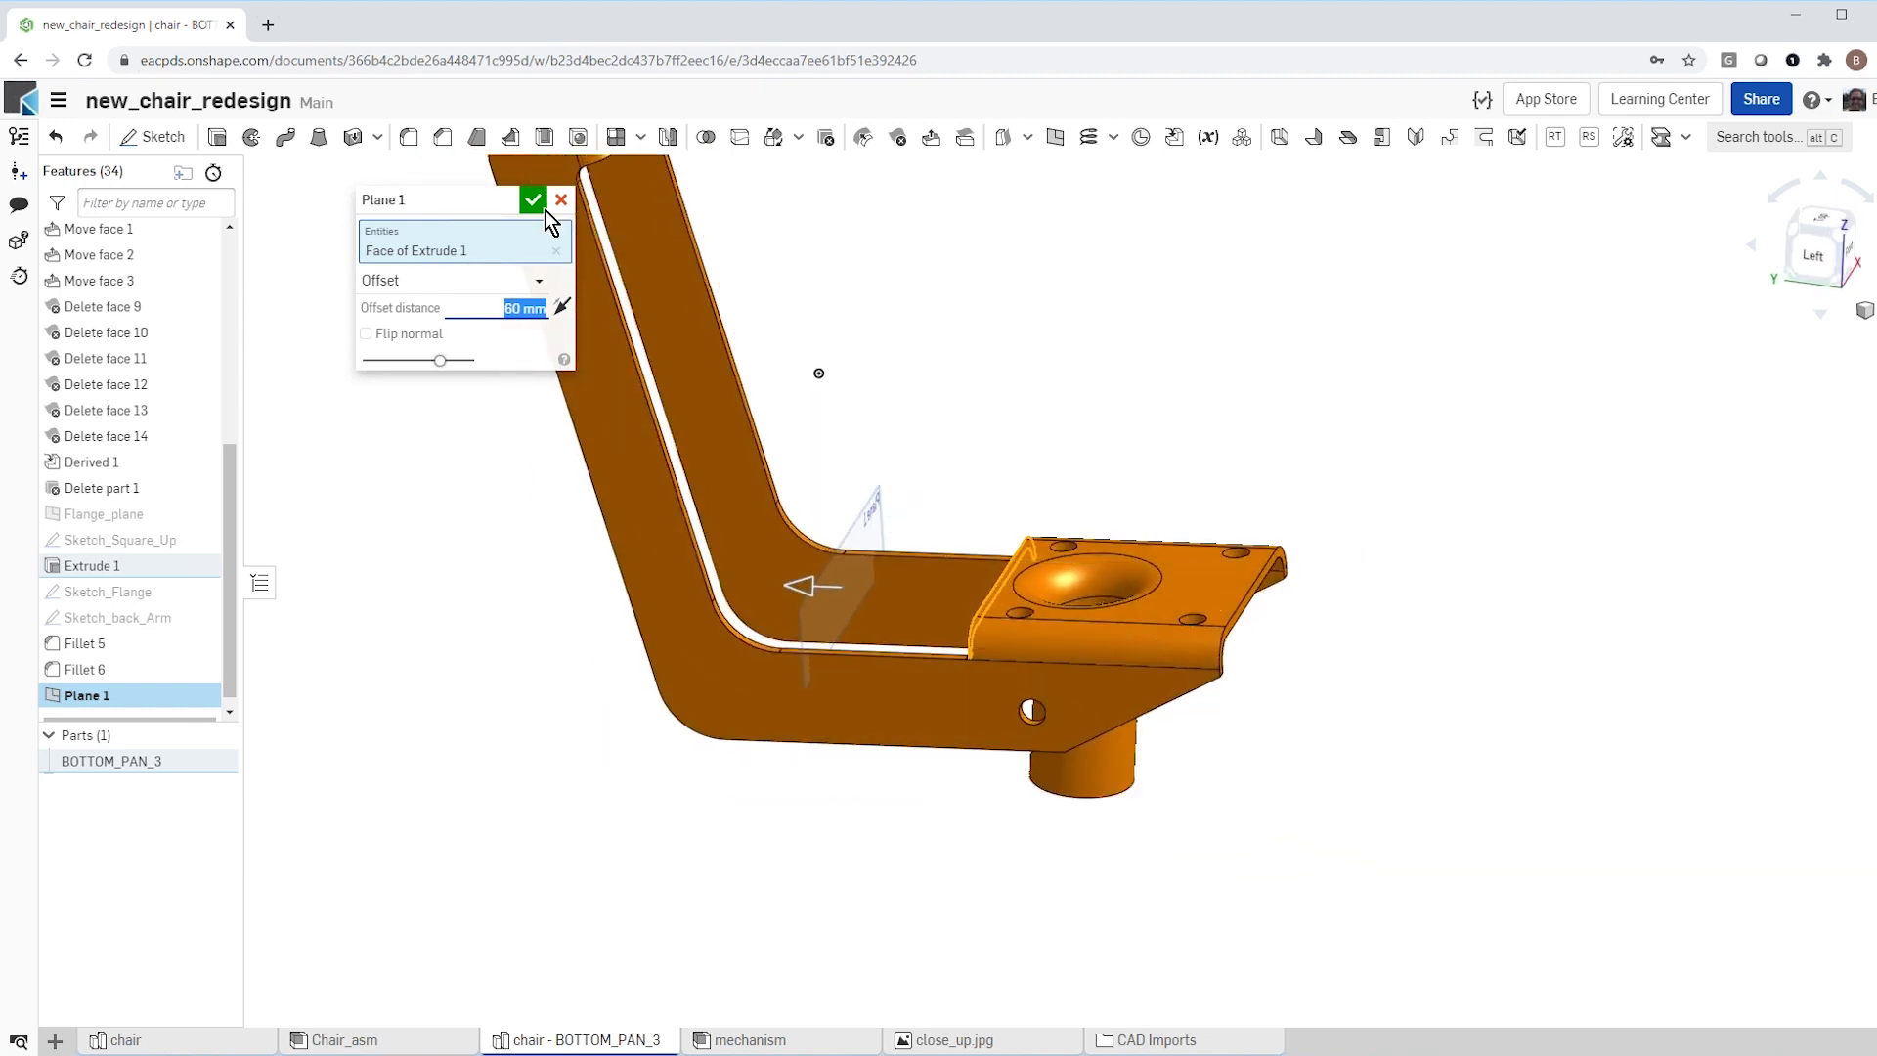
{"action": "left_click", "coordinate": [529, 198]}
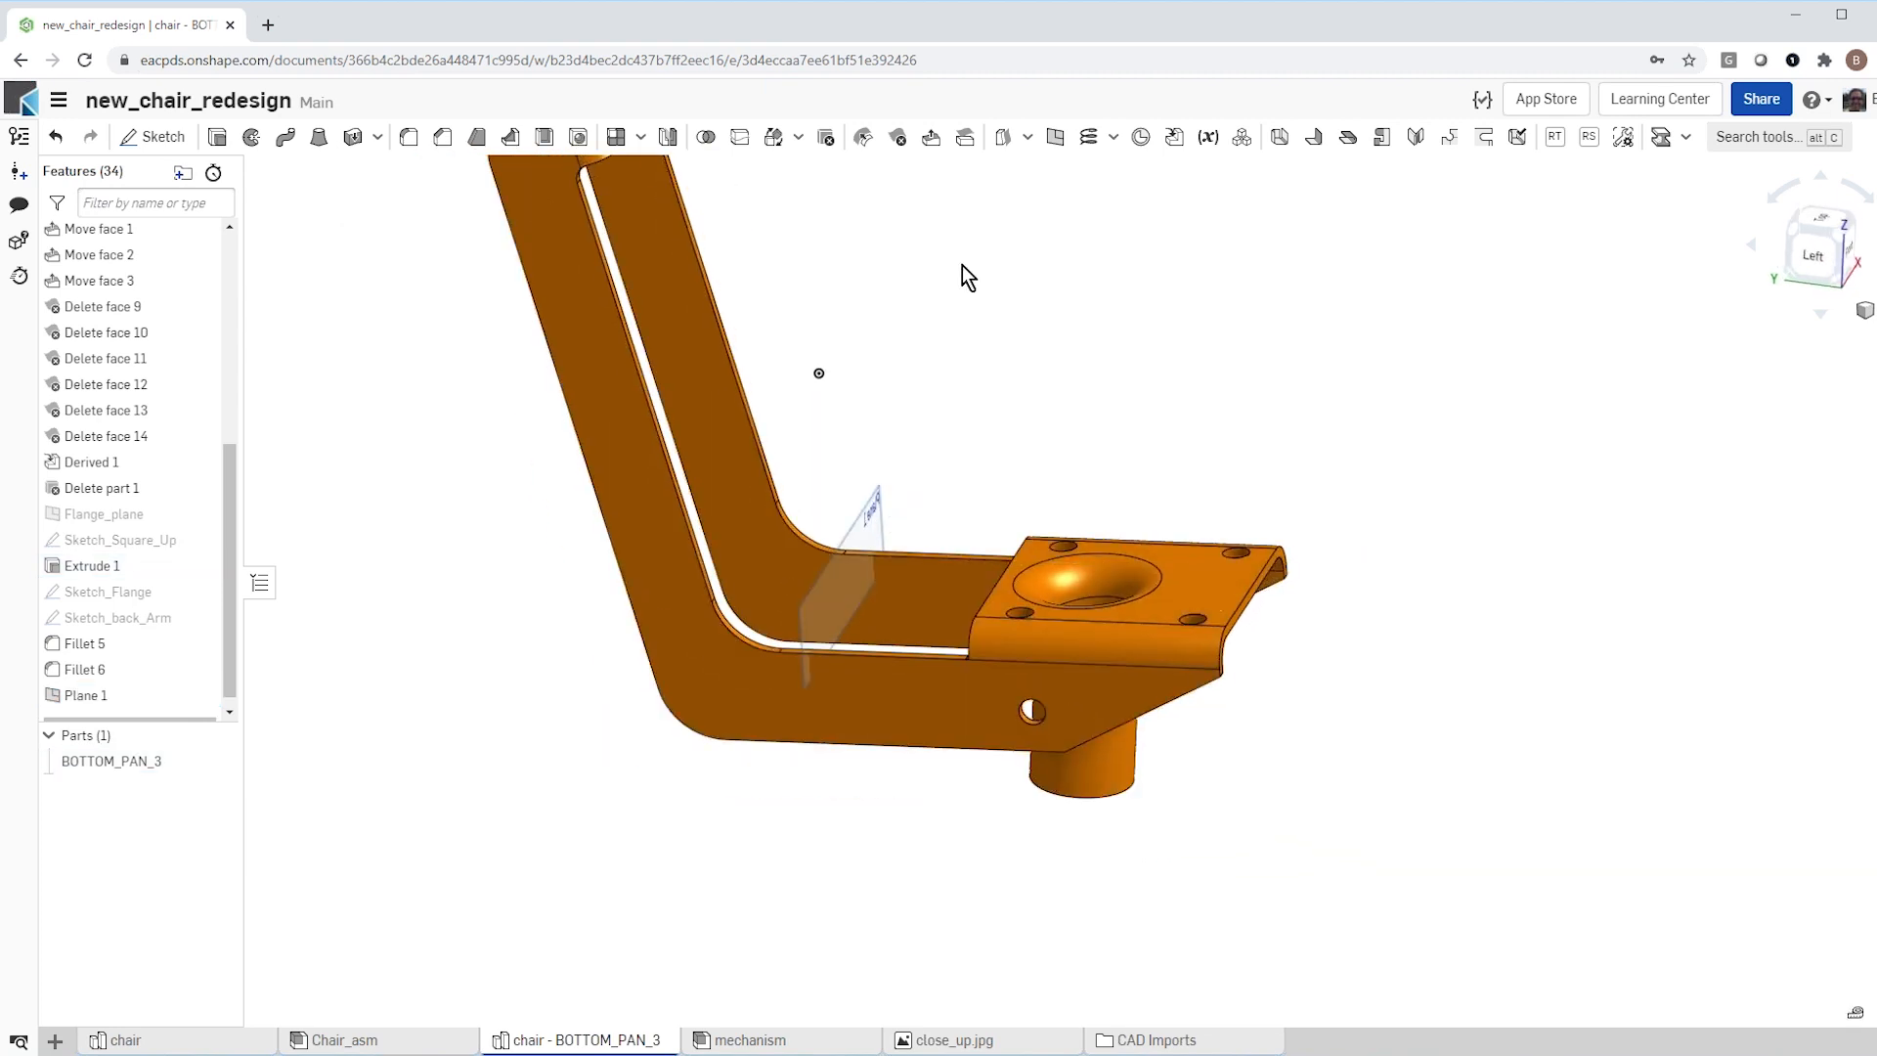
Step: Split BOTTOM_PAN_3 with the new offset plane, keeping the tools, and hide the plane
{"action": "left_click", "coordinate": [740, 138]}
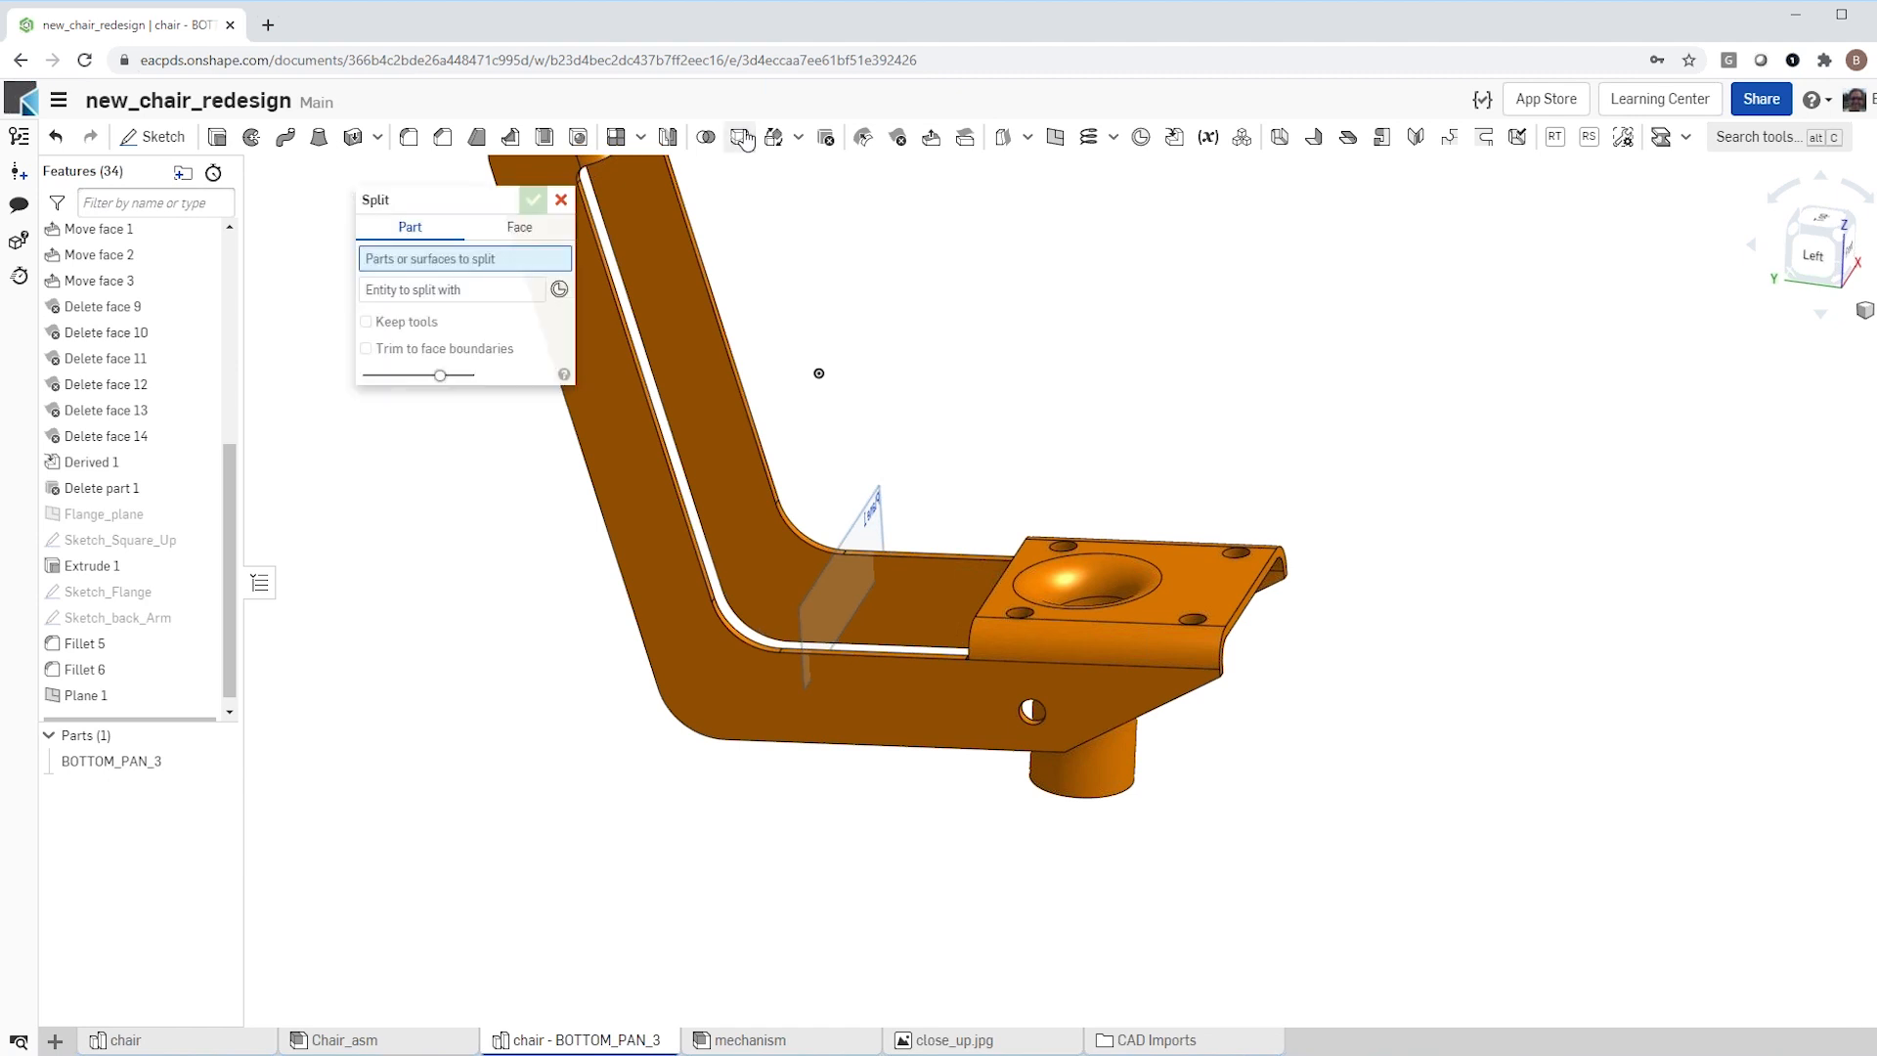
{"action": "left_click", "coordinate": [714, 355]}
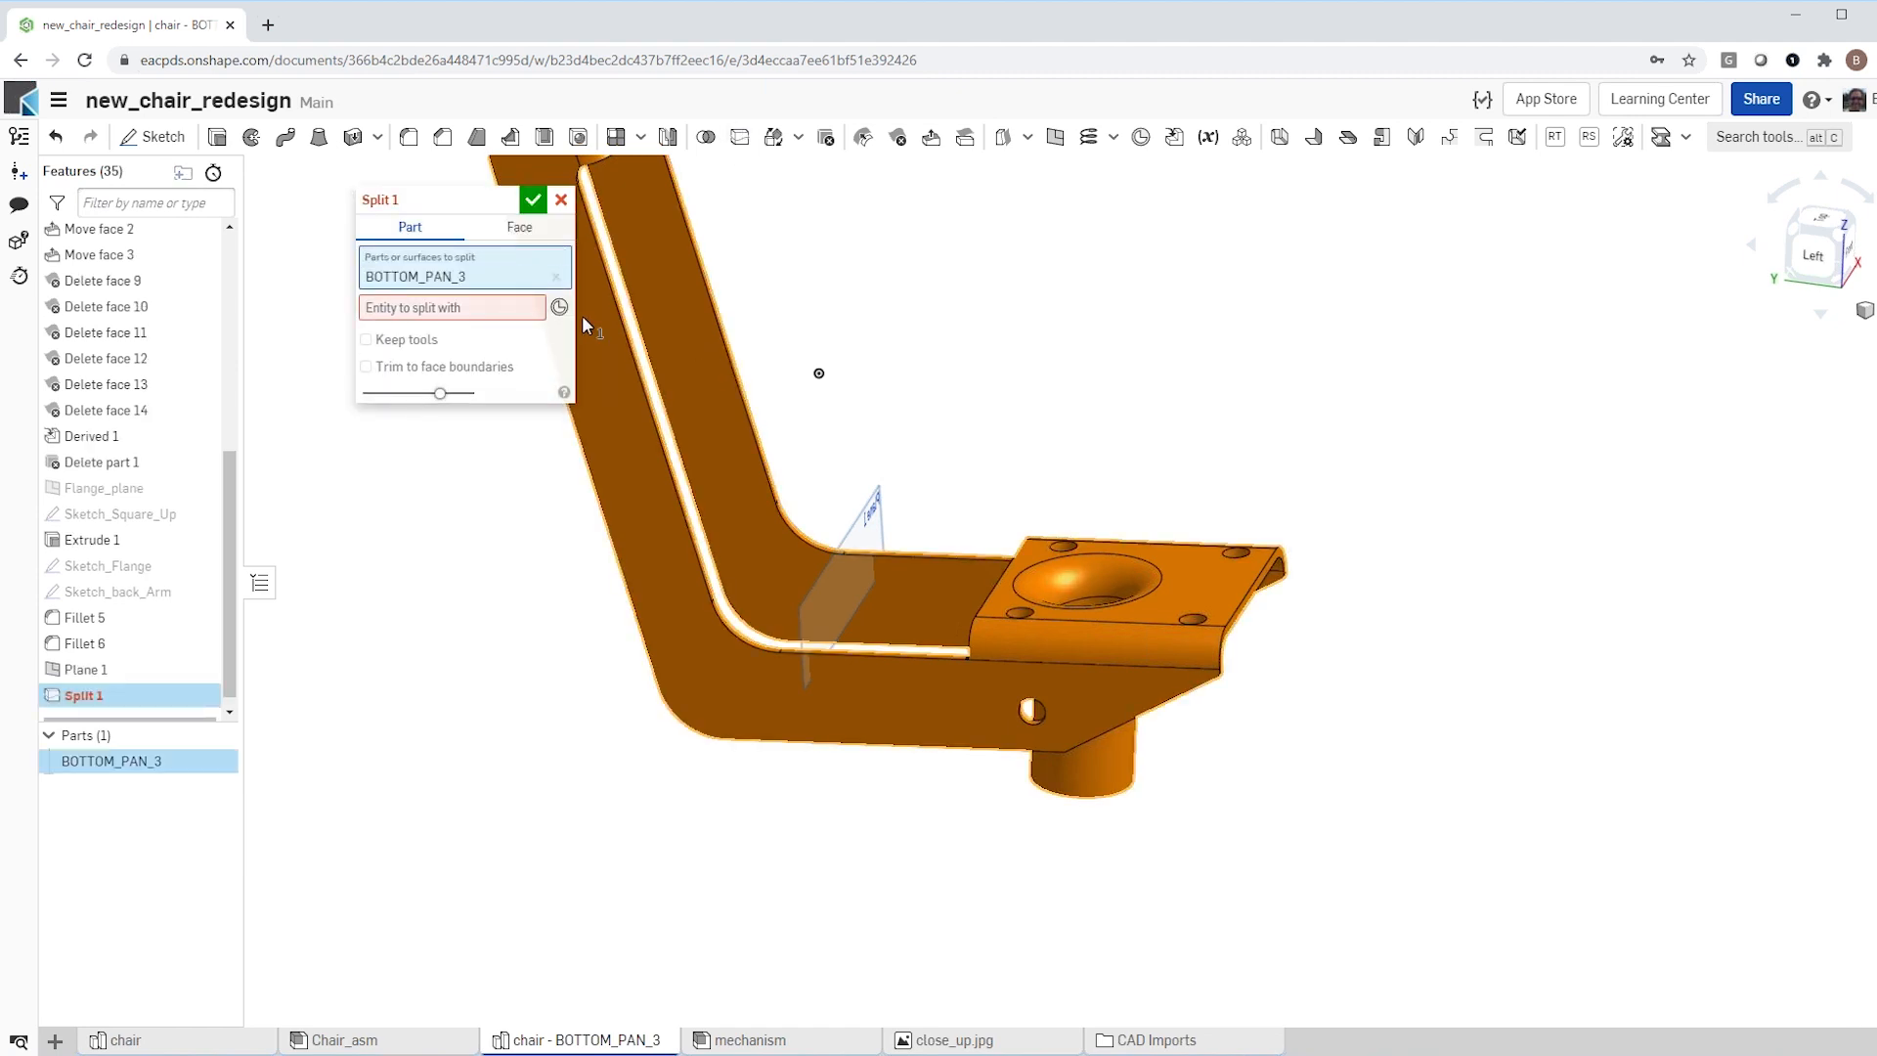
{"action": "left_click", "coordinate": [860, 475]}
{"action": "left_click", "coordinate": [365, 356]}
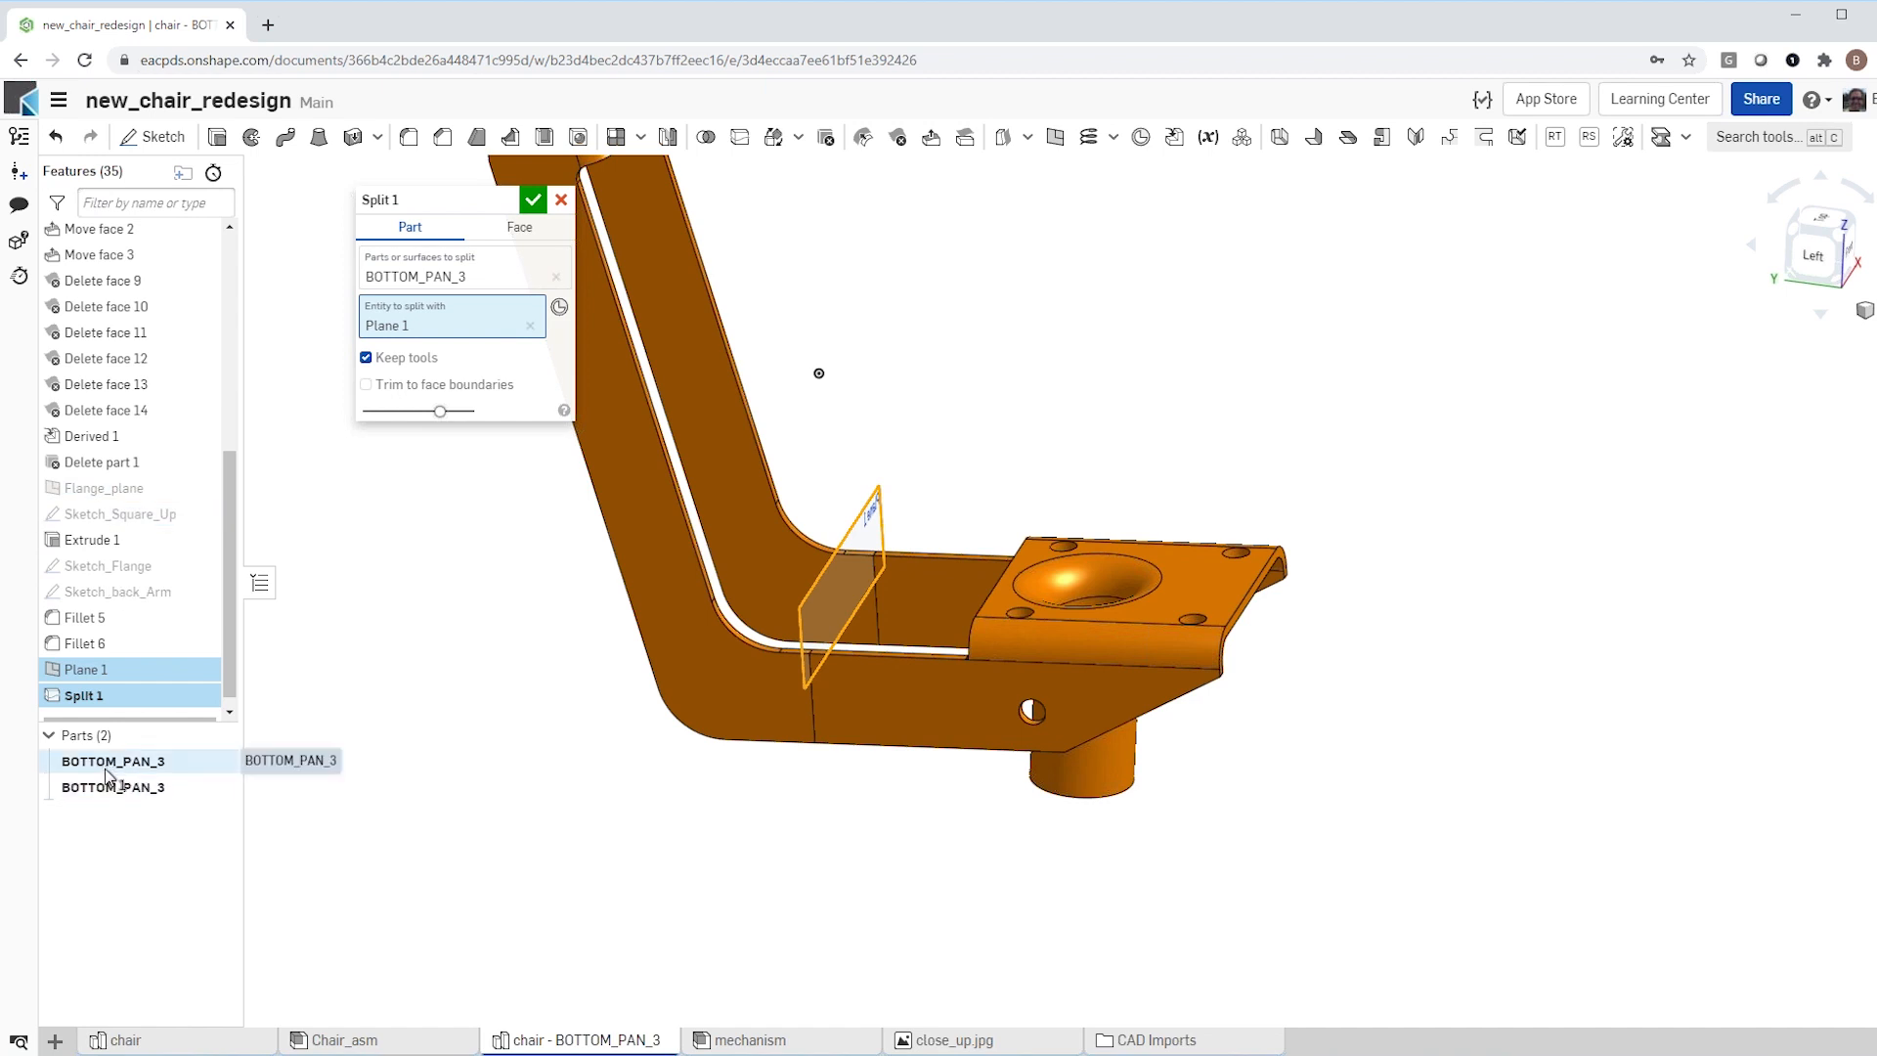
{"action": "left_click", "coordinate": [532, 200]}
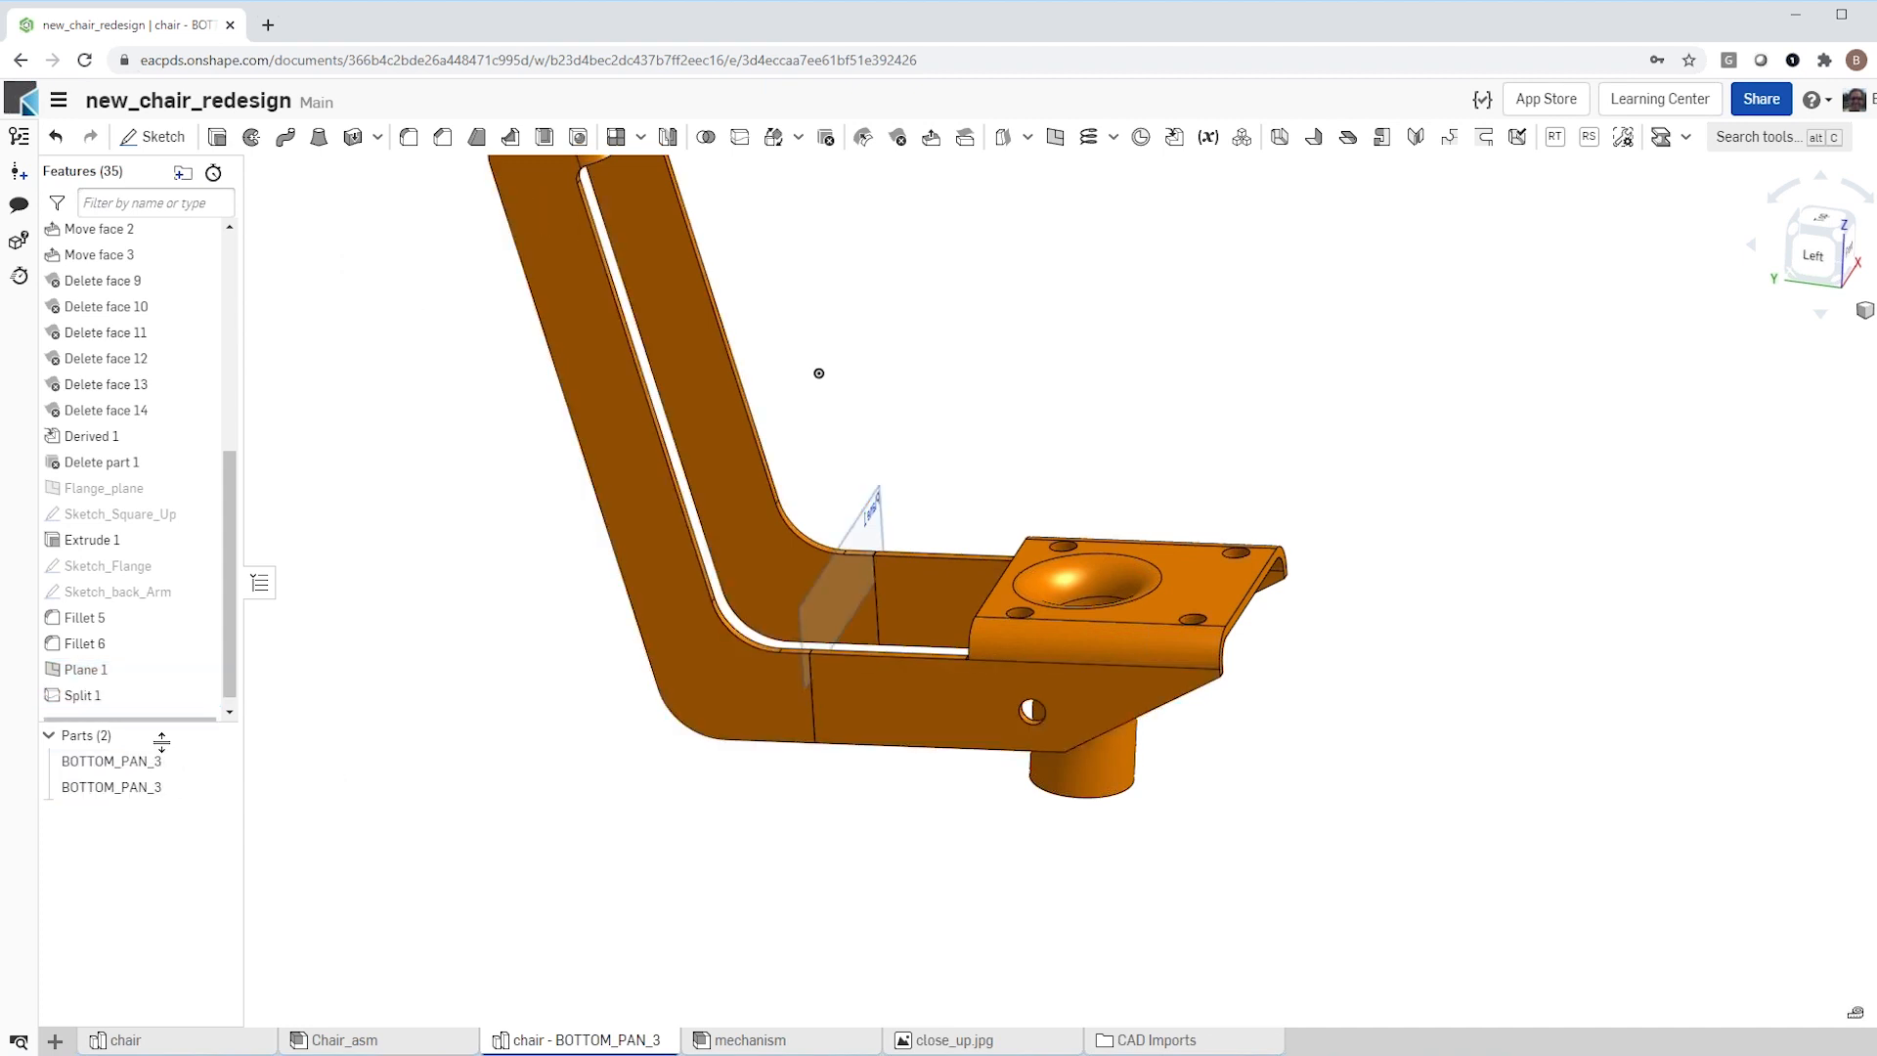
{"action": "left_click", "coordinate": [200, 668]}
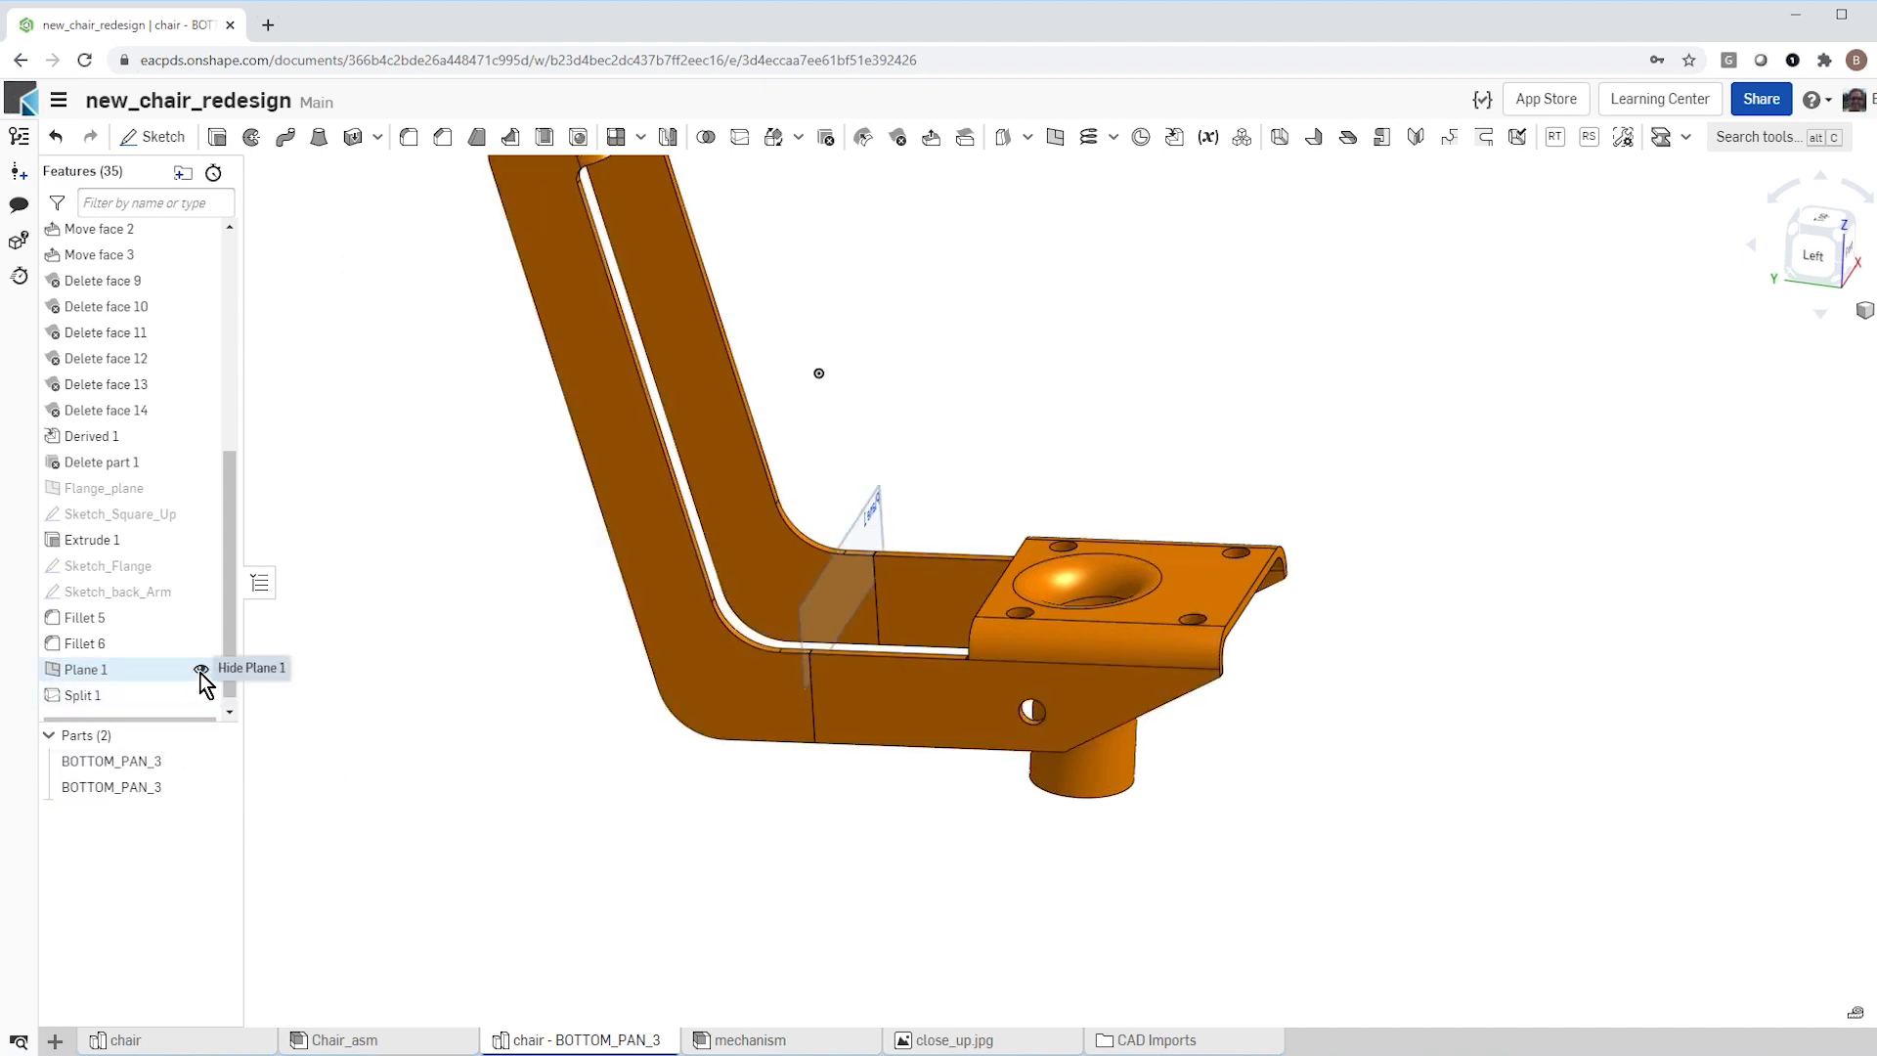
Step: Highlight the two split BOTTOM_PAN_3 parts to identify which piece each one is
{"action": "left_click", "coordinate": [132, 765]}
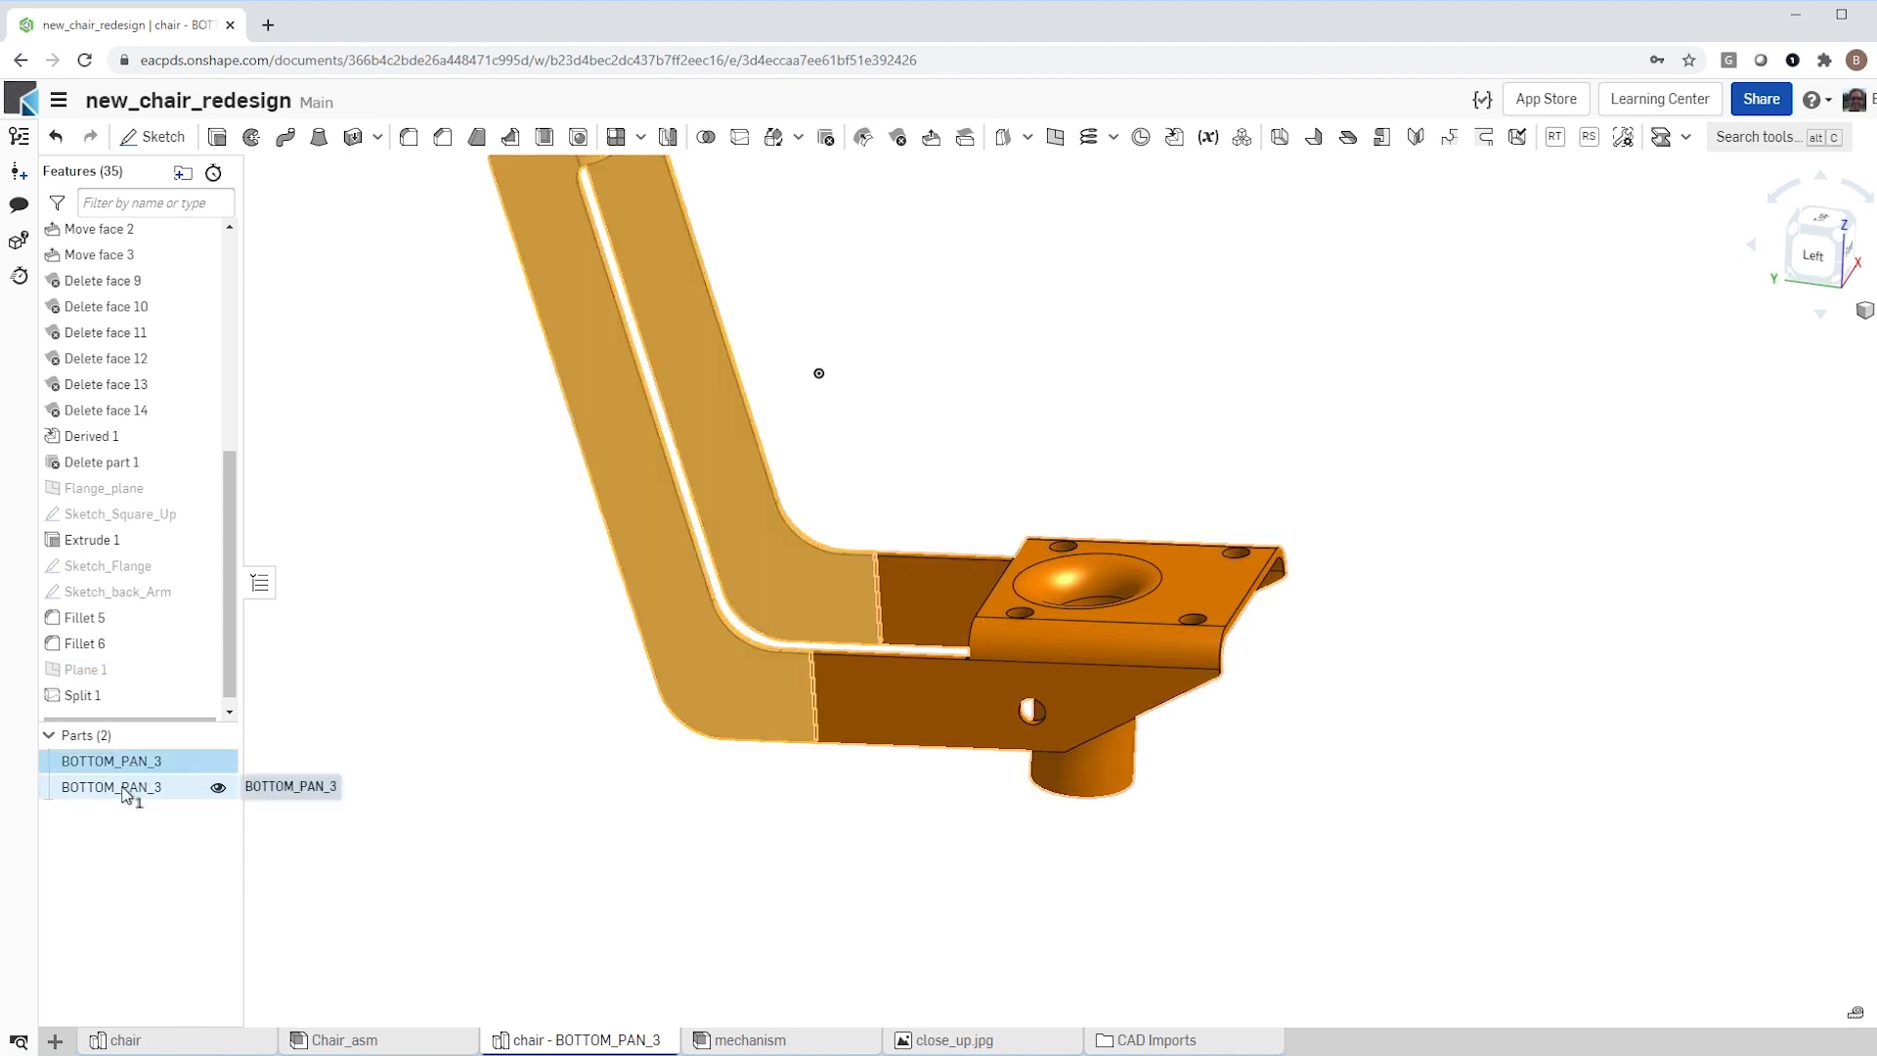
{"action": "left_click", "coordinate": [122, 783], "text": "shift"}
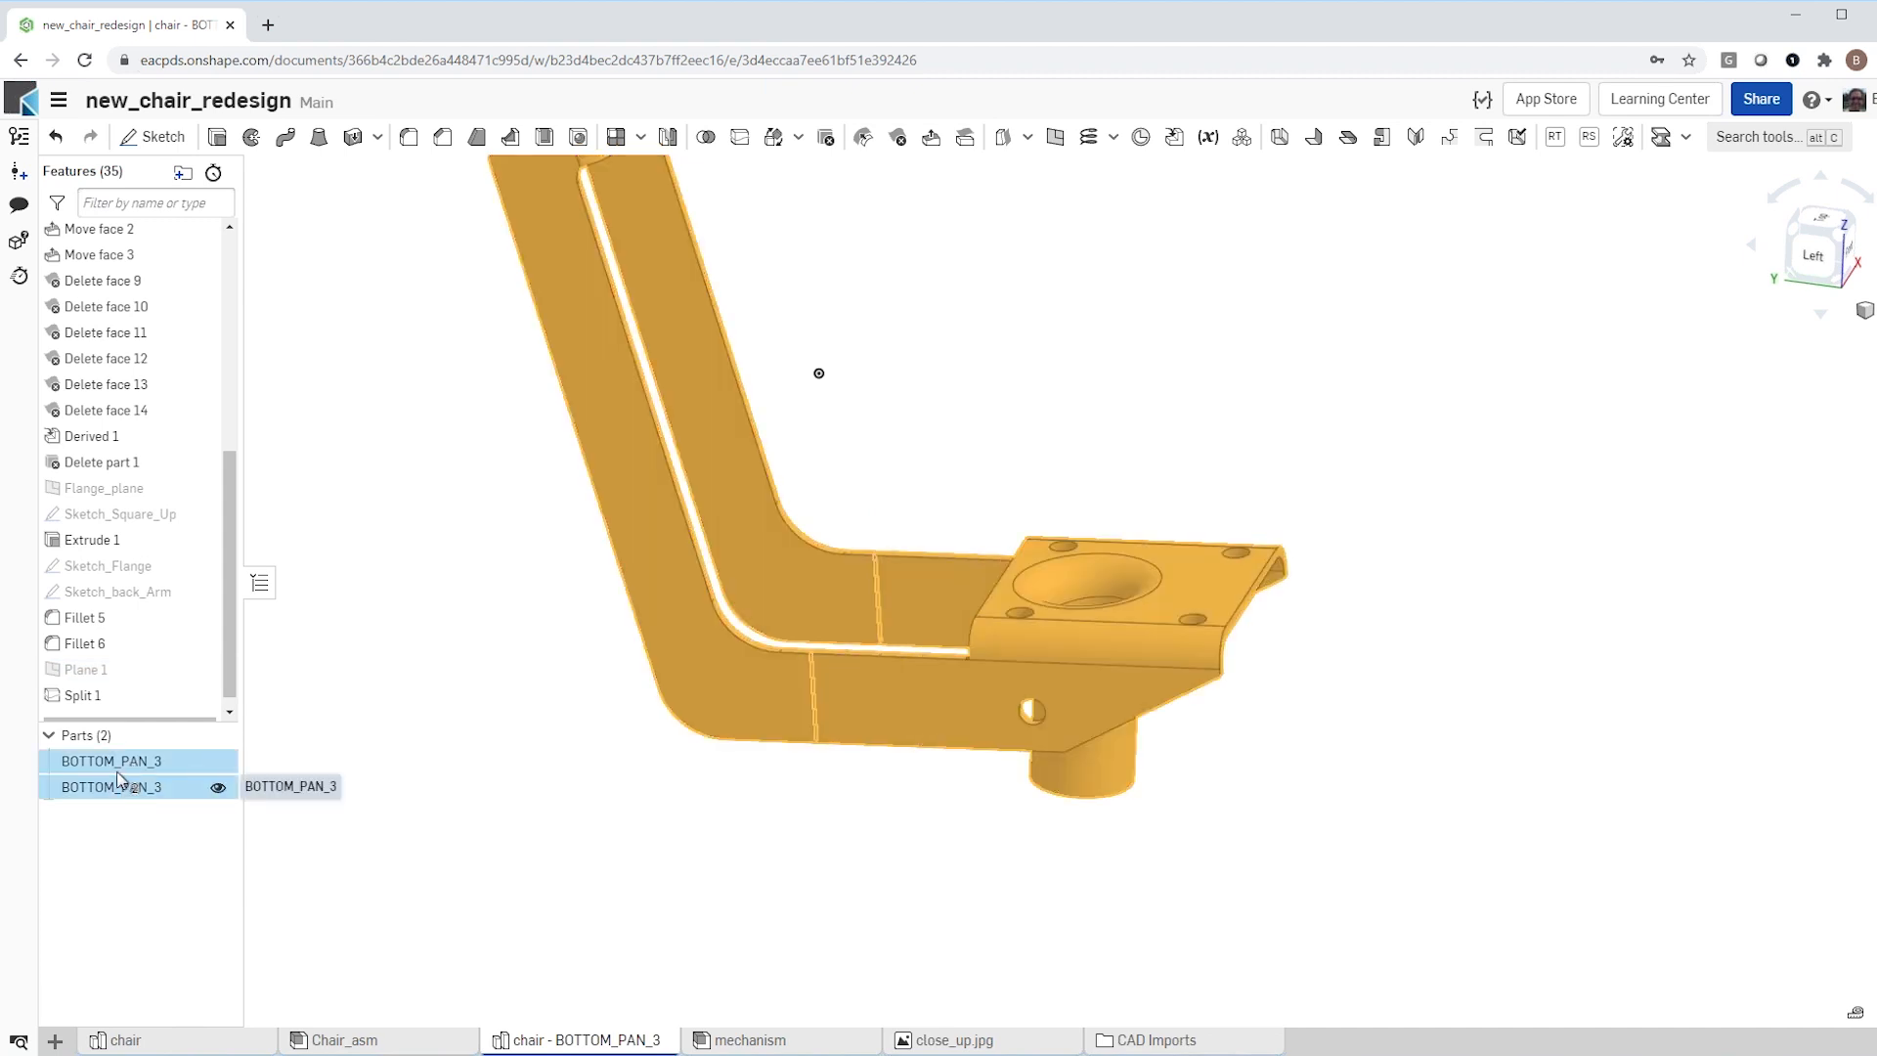
{"action": "left_click", "coordinate": [354, 761]}
Step: Rename the split part with the upright arms as "back"
{"action": "left_click", "coordinate": [148, 767]}
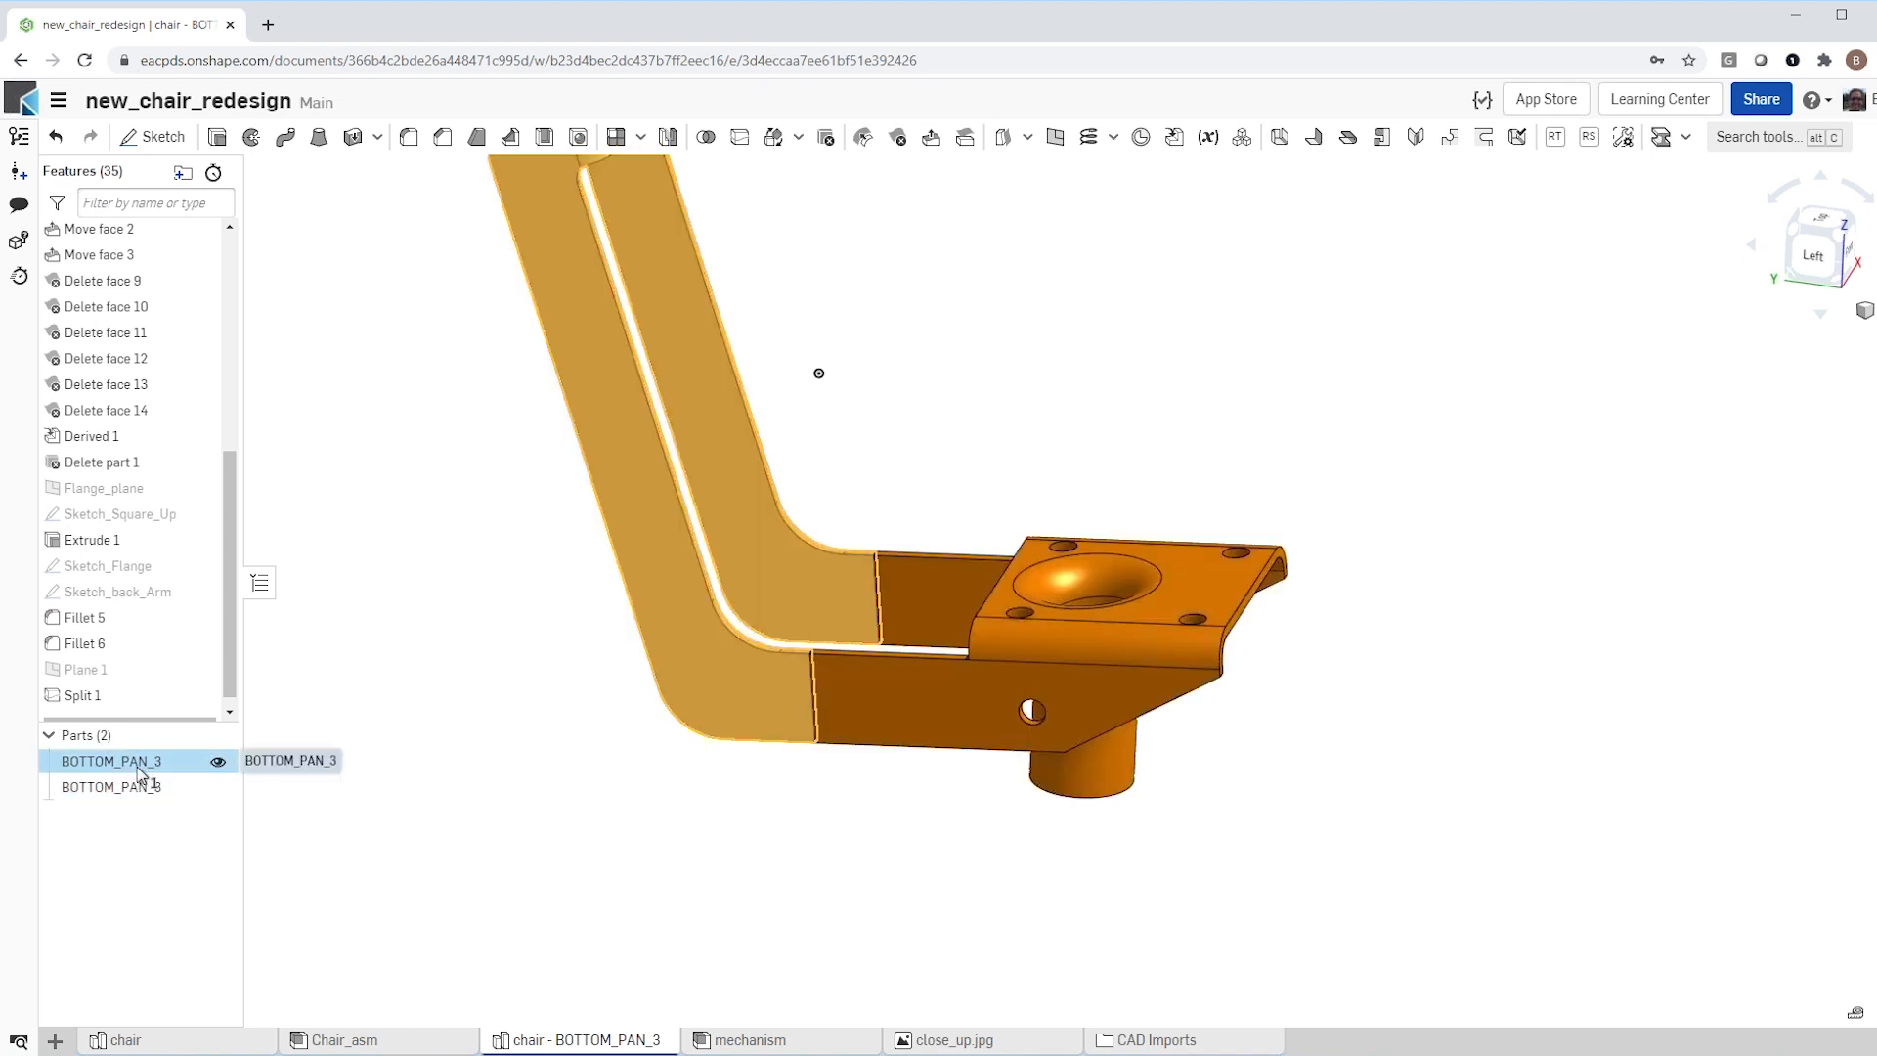
{"action": "right_click", "coordinate": [147, 768]}
{"action": "left_click", "coordinate": [231, 387]}
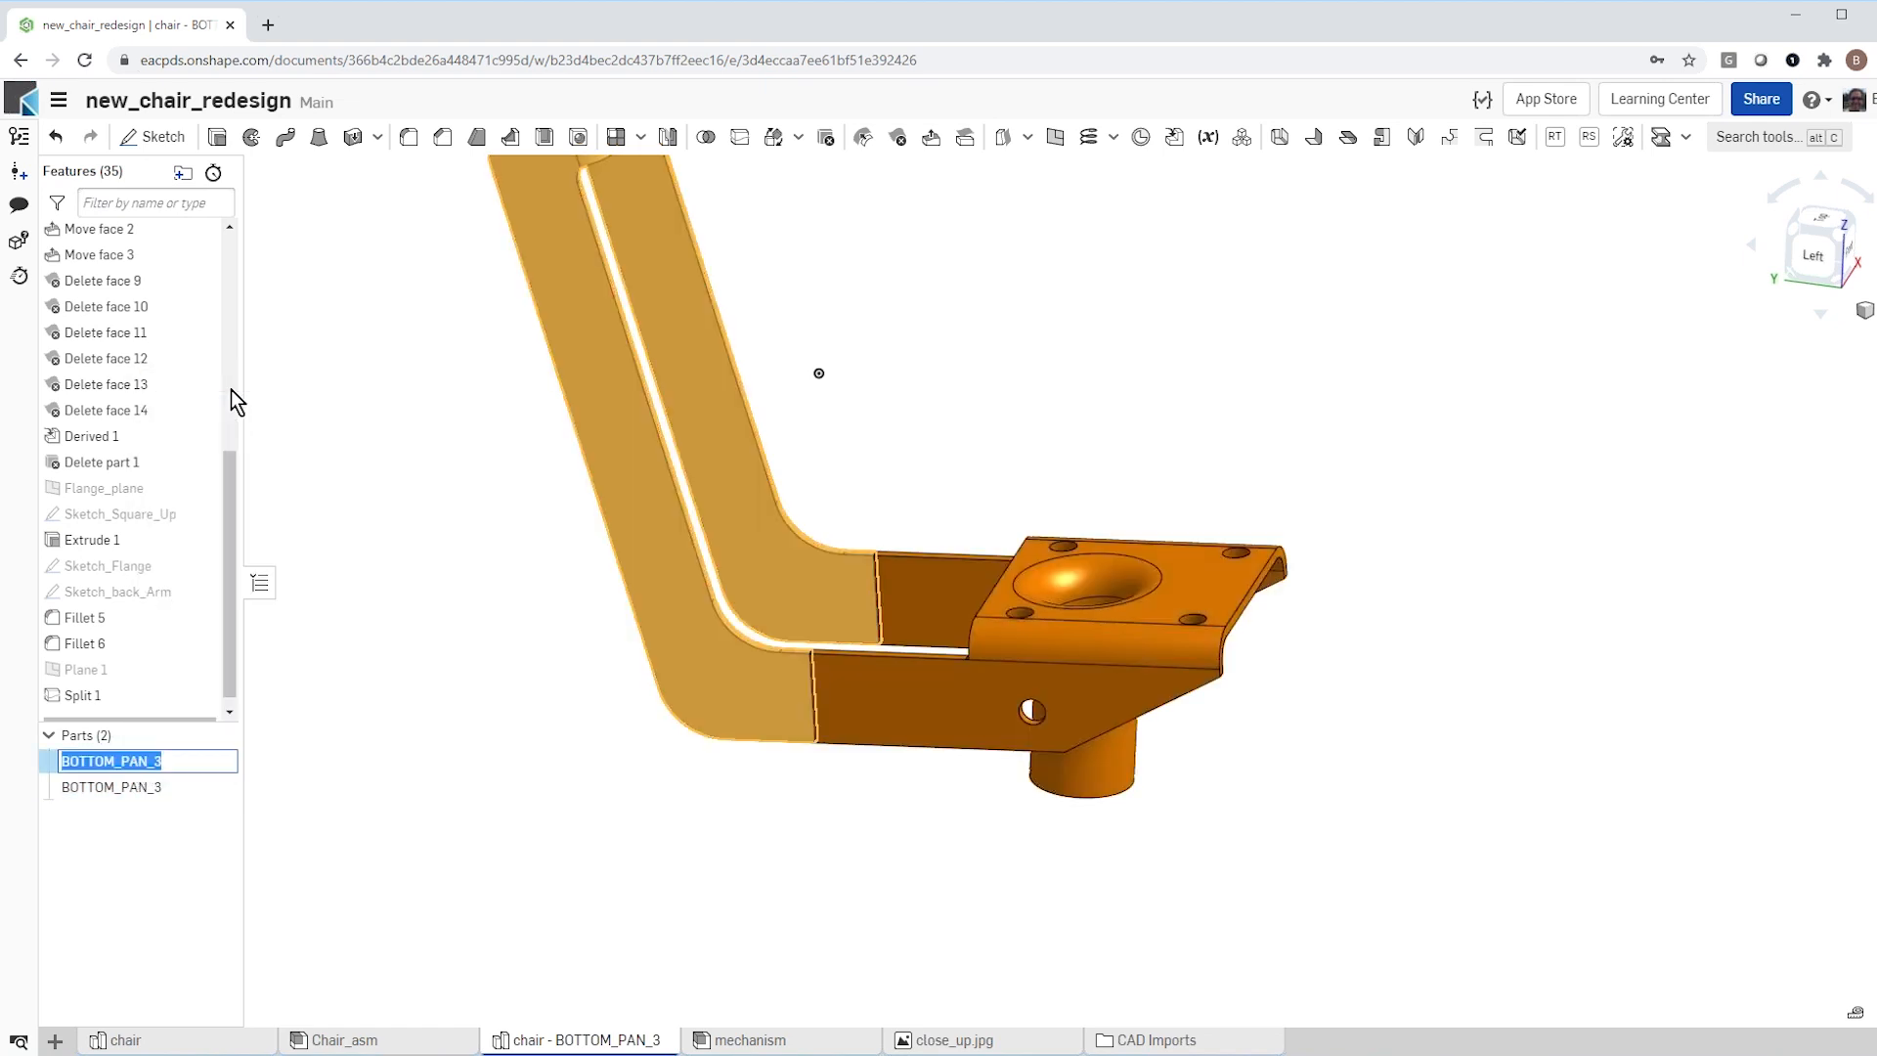
{"action": "type", "text": "back"}
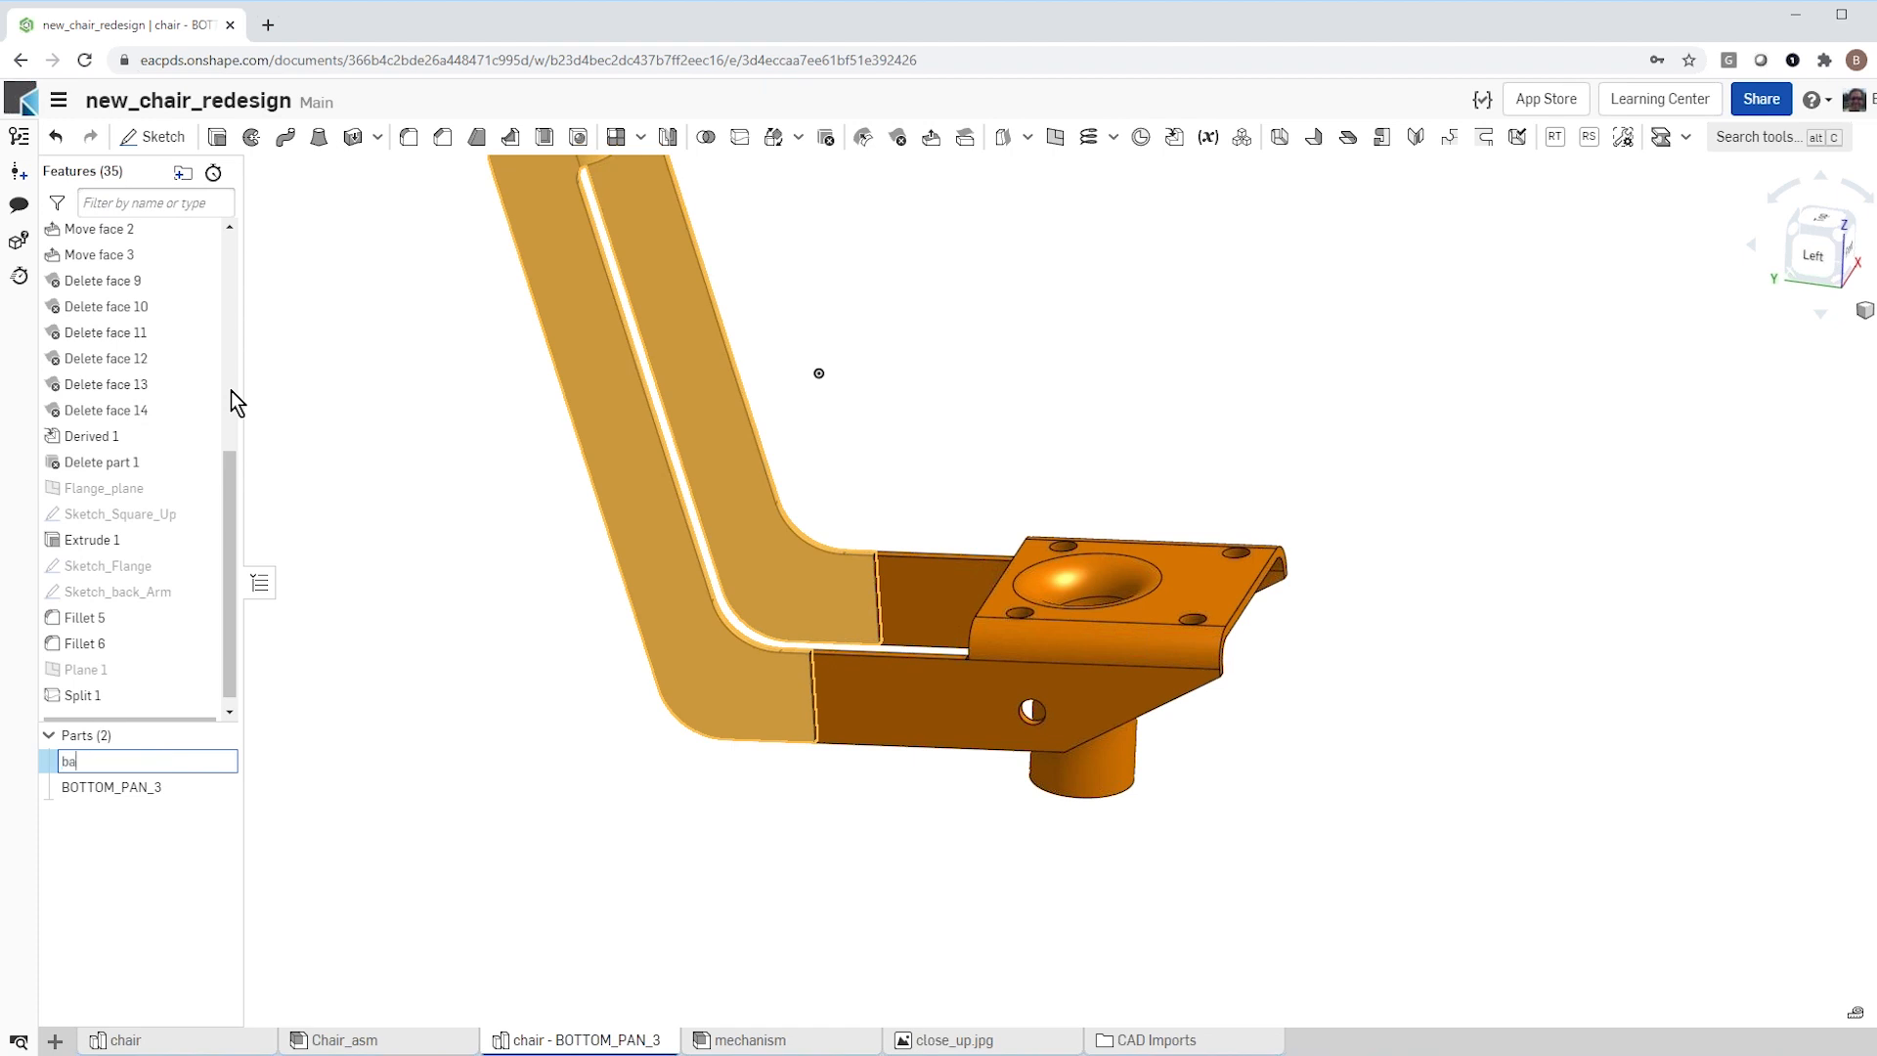
{"action": "left_click", "coordinate": [449, 521]}
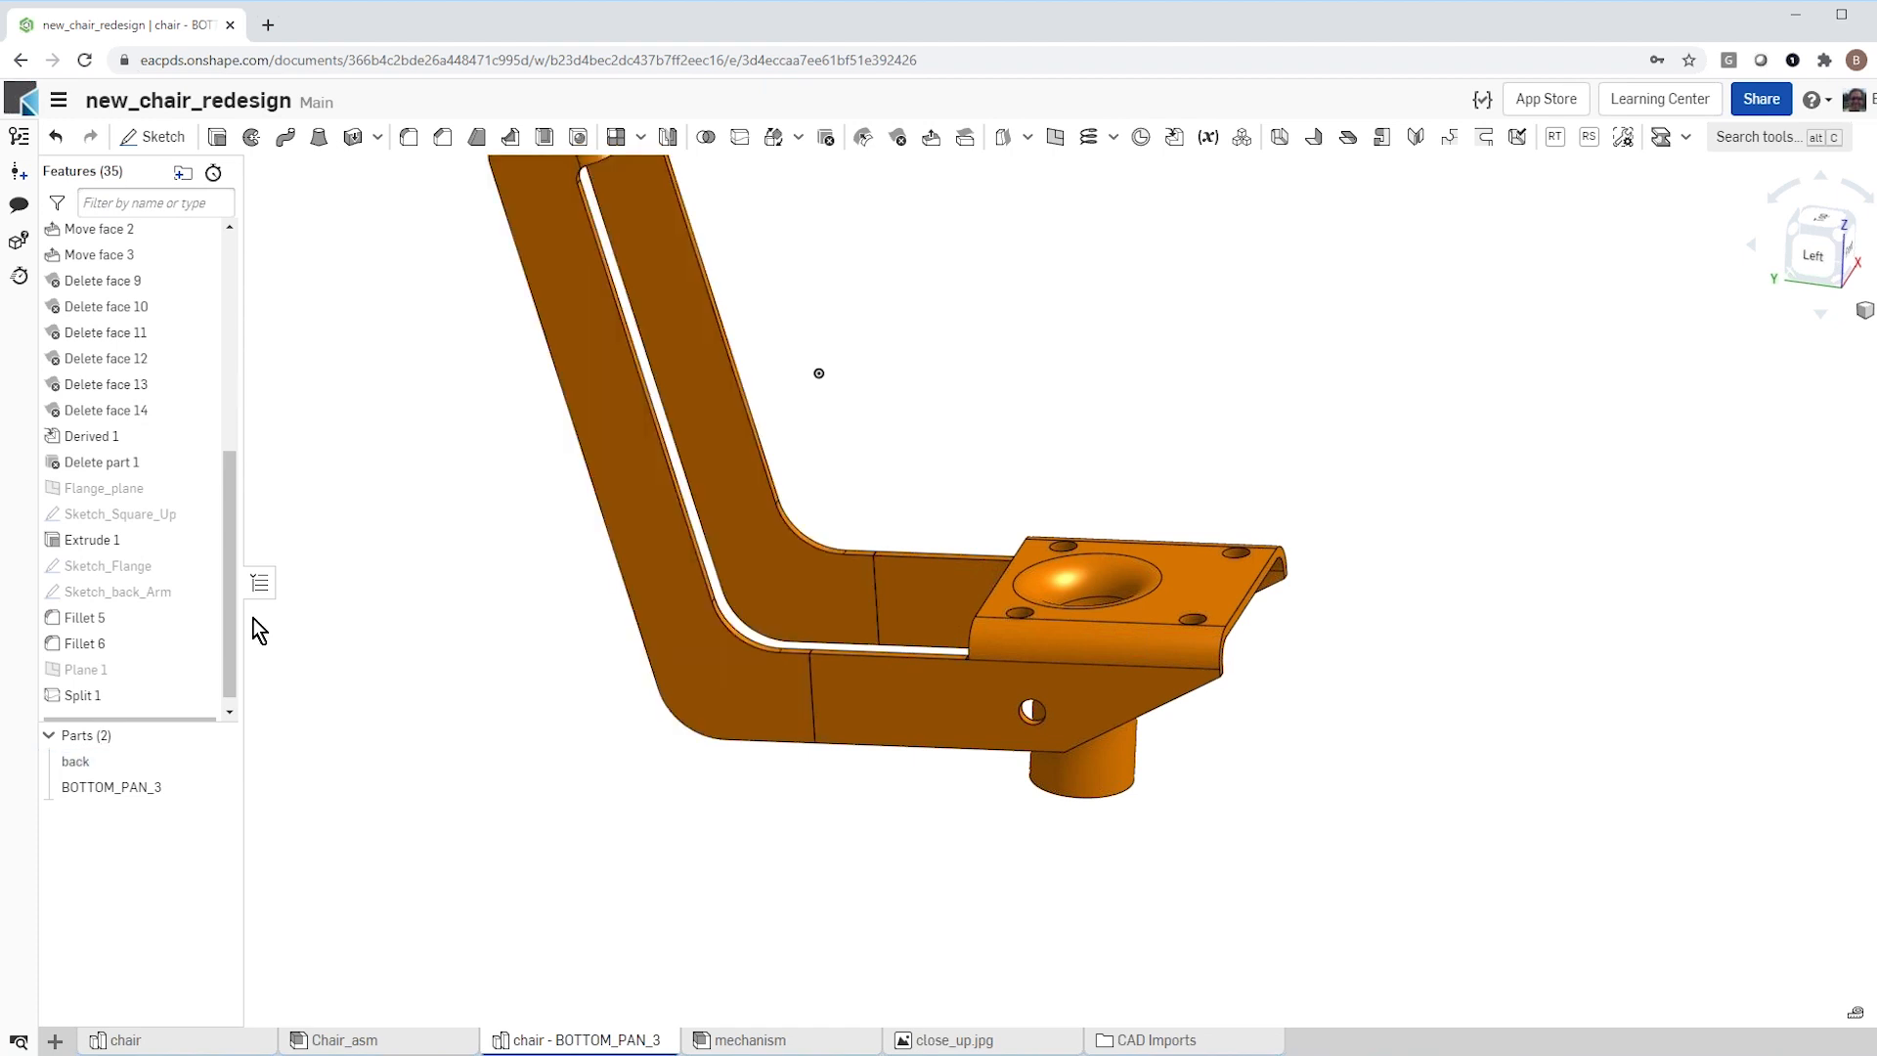
Step: Rename the split part with the seat mounting plate as "bottom" and hide the back part
{"action": "left_click", "coordinate": [84, 781]}
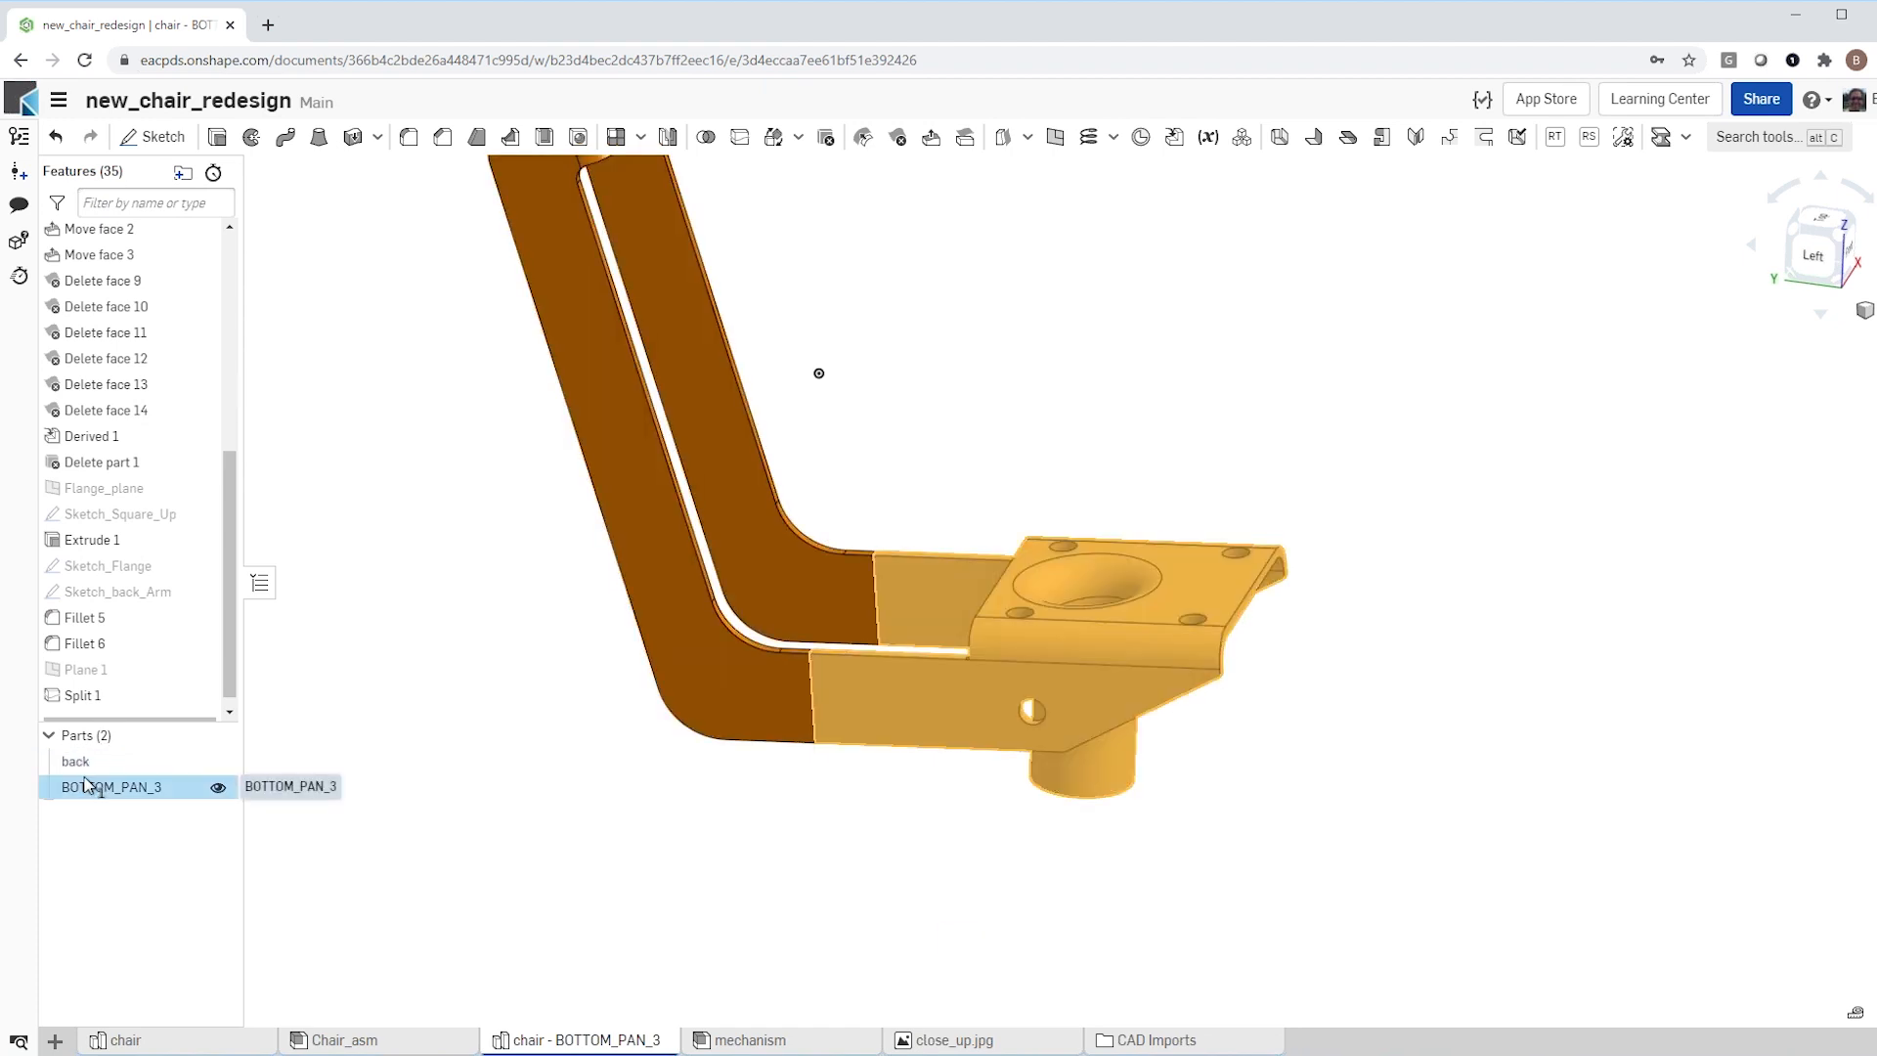
{"action": "right_click", "coordinate": [84, 784]}
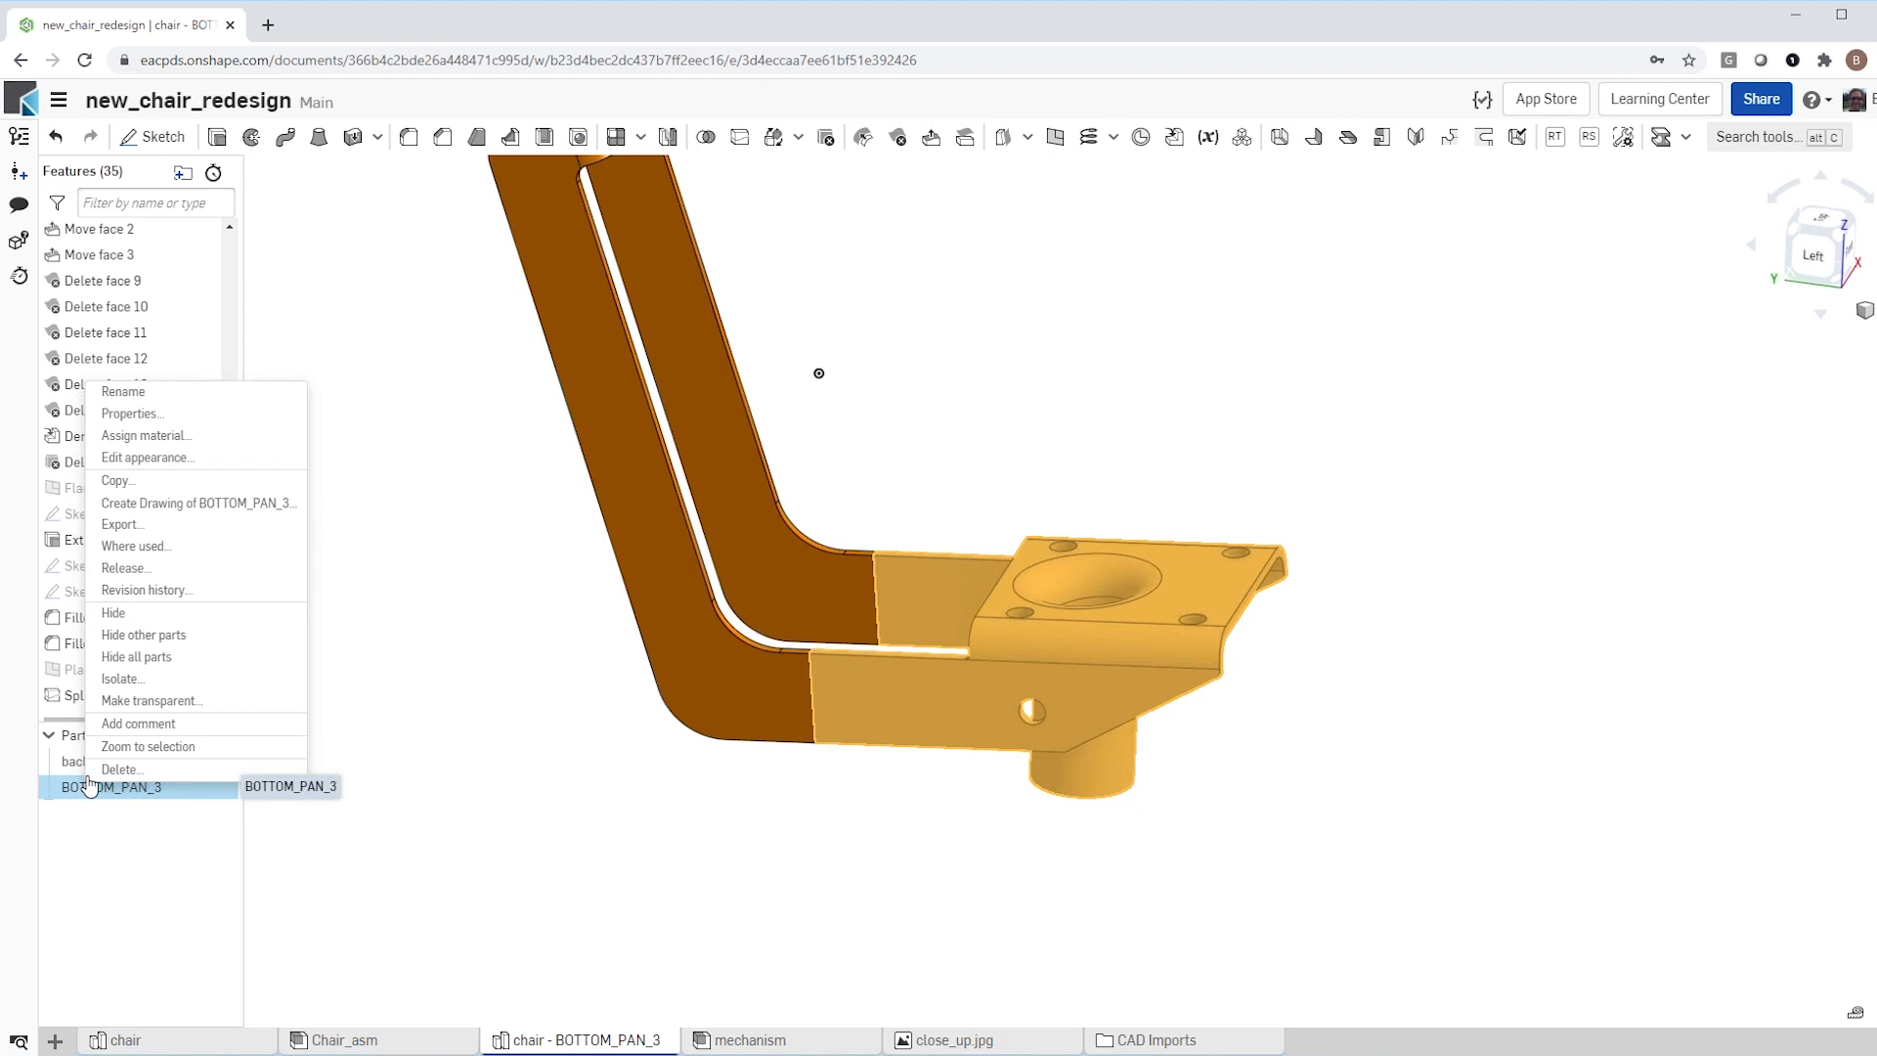
{"action": "left_click", "coordinate": [132, 393]}
{"action": "type", "text": "bottom"}
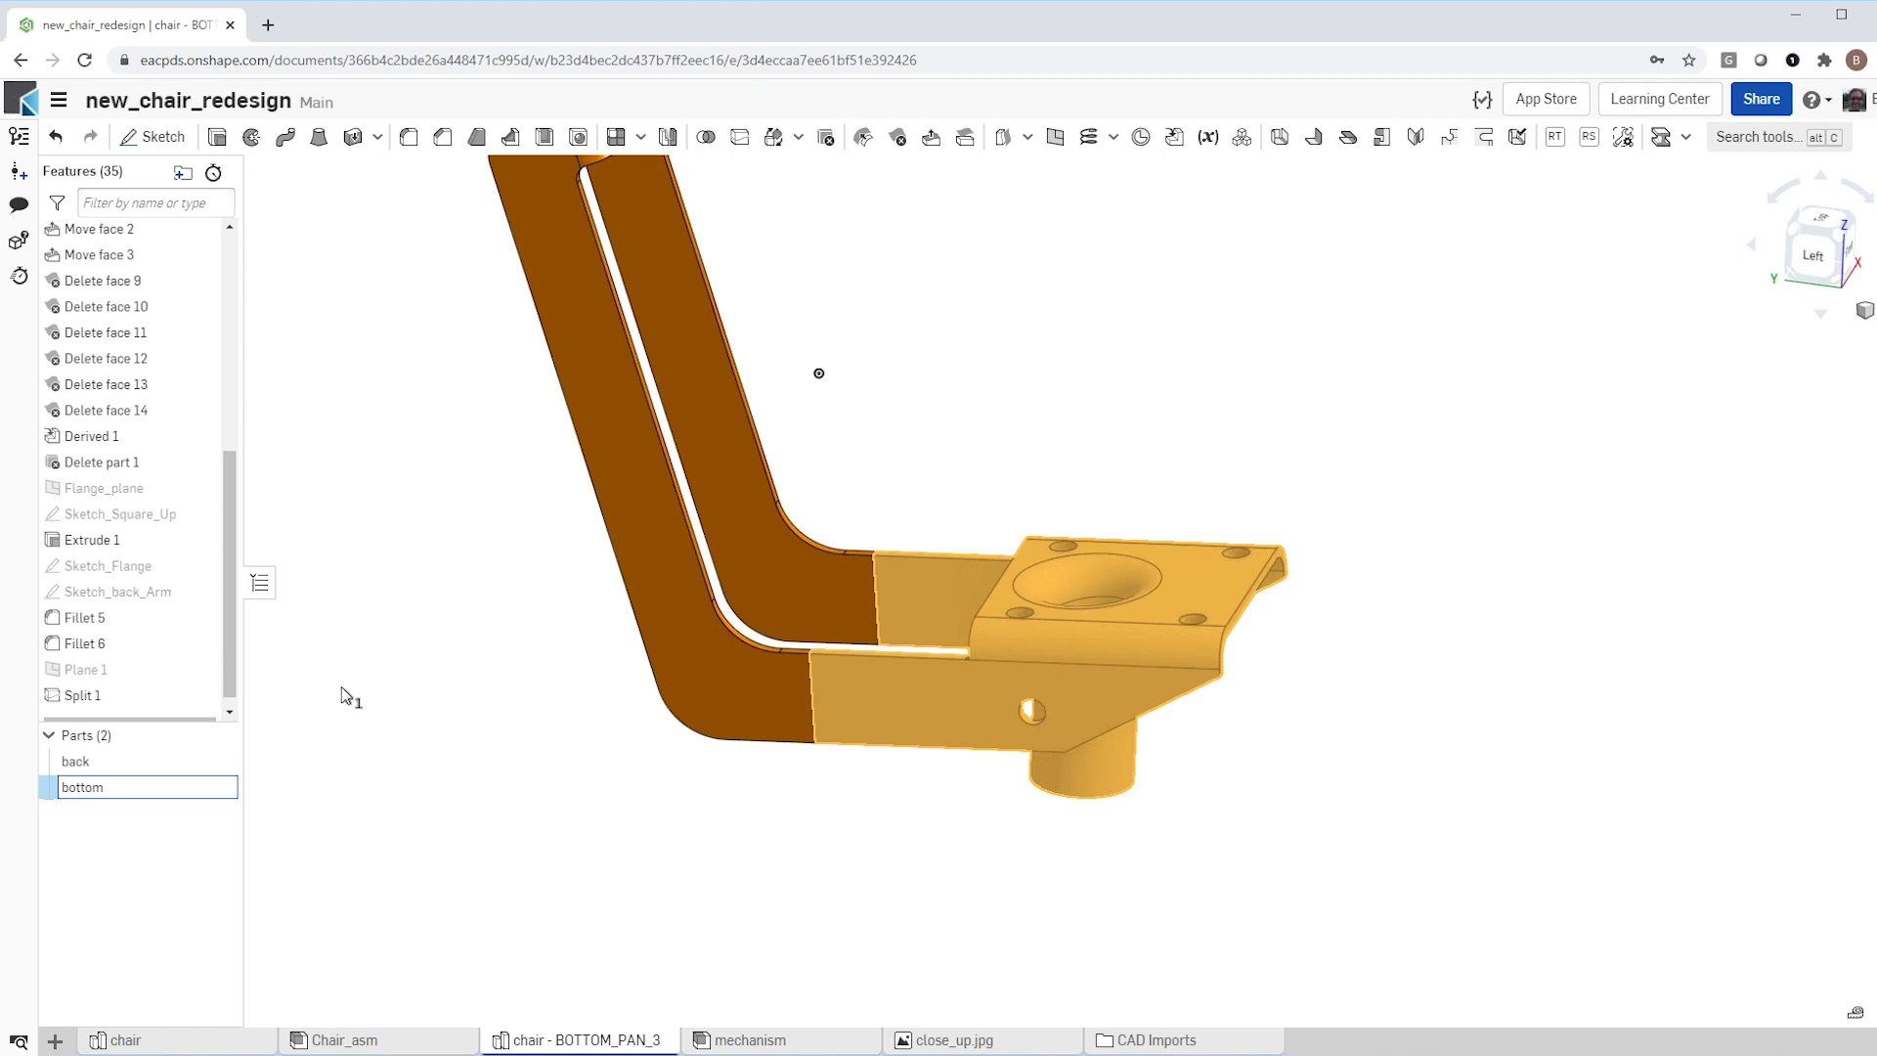
{"action": "key", "text": "Return"}
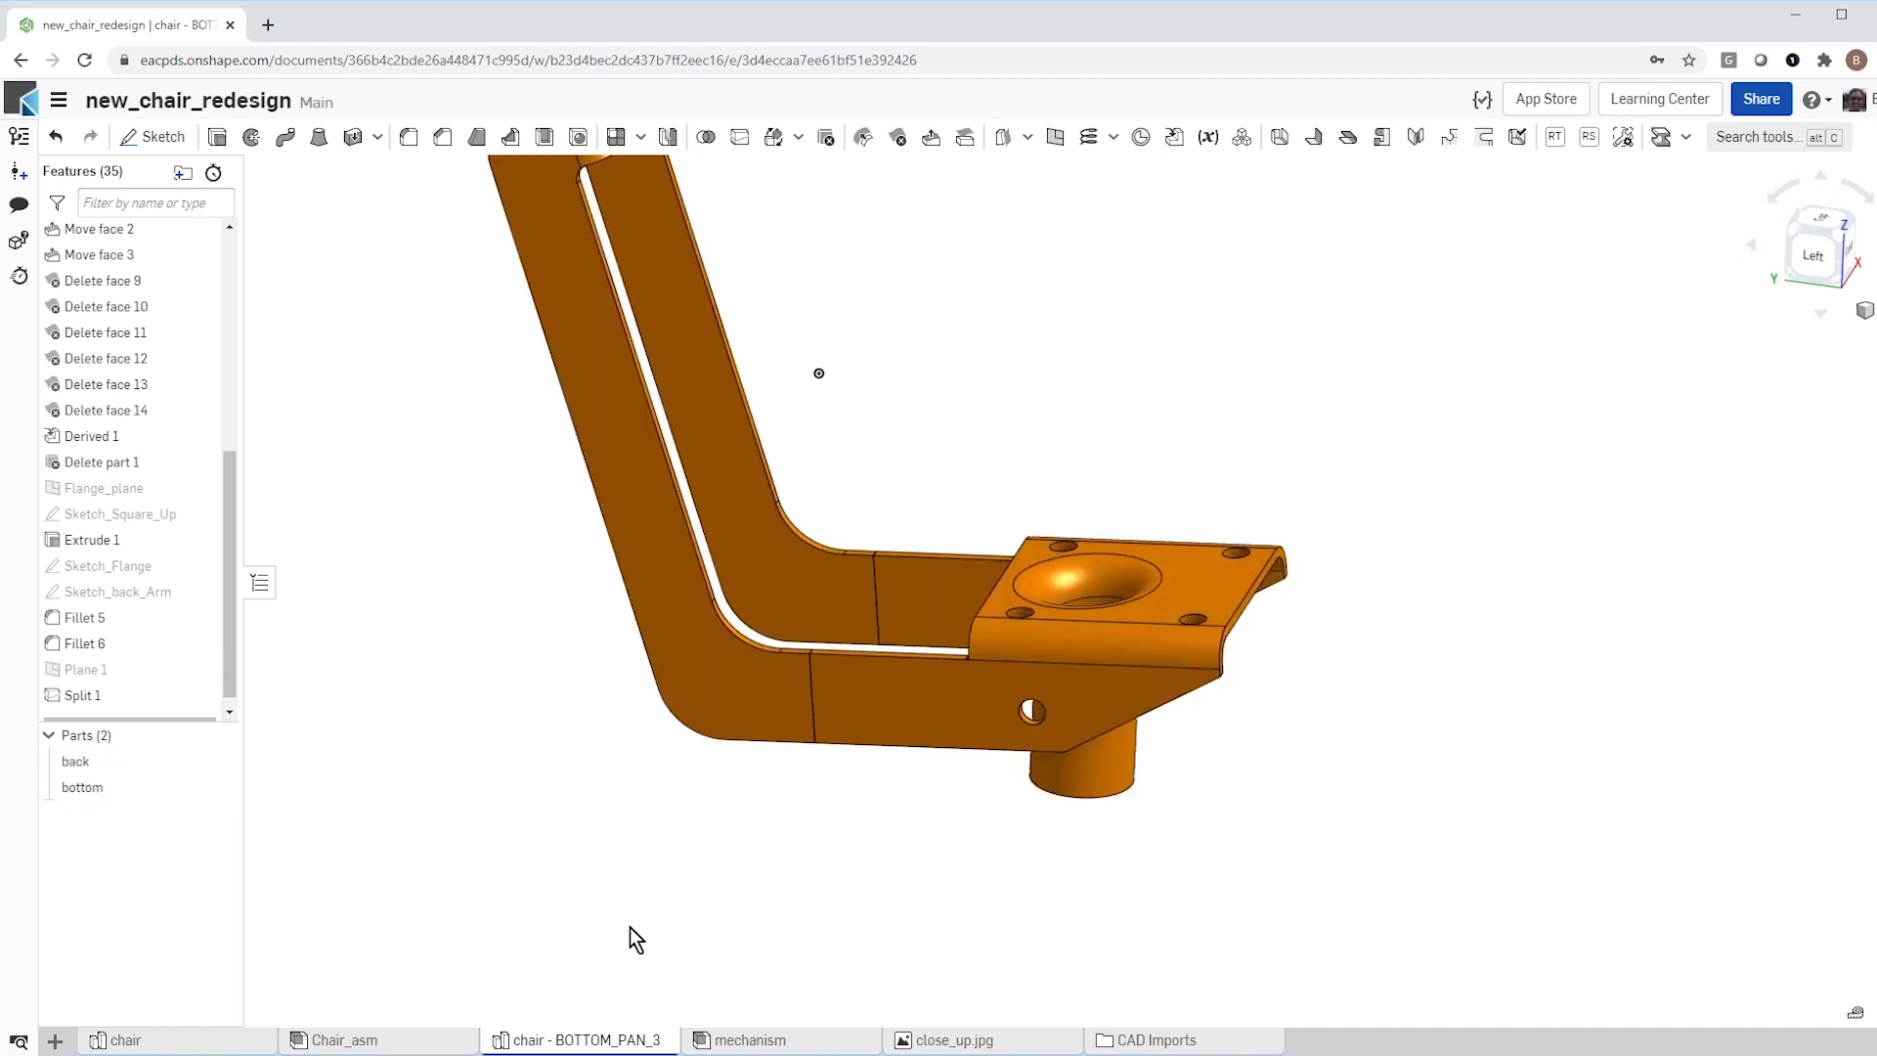
{"action": "left_click", "coordinate": [216, 760]}
Step: Offset the end faces of the bottom part's two side arms outward by about 39.5 mm with Move face
{"action": "right_click_drag", "start_coordinate": [477, 774], "coordinate": [571, 756]}
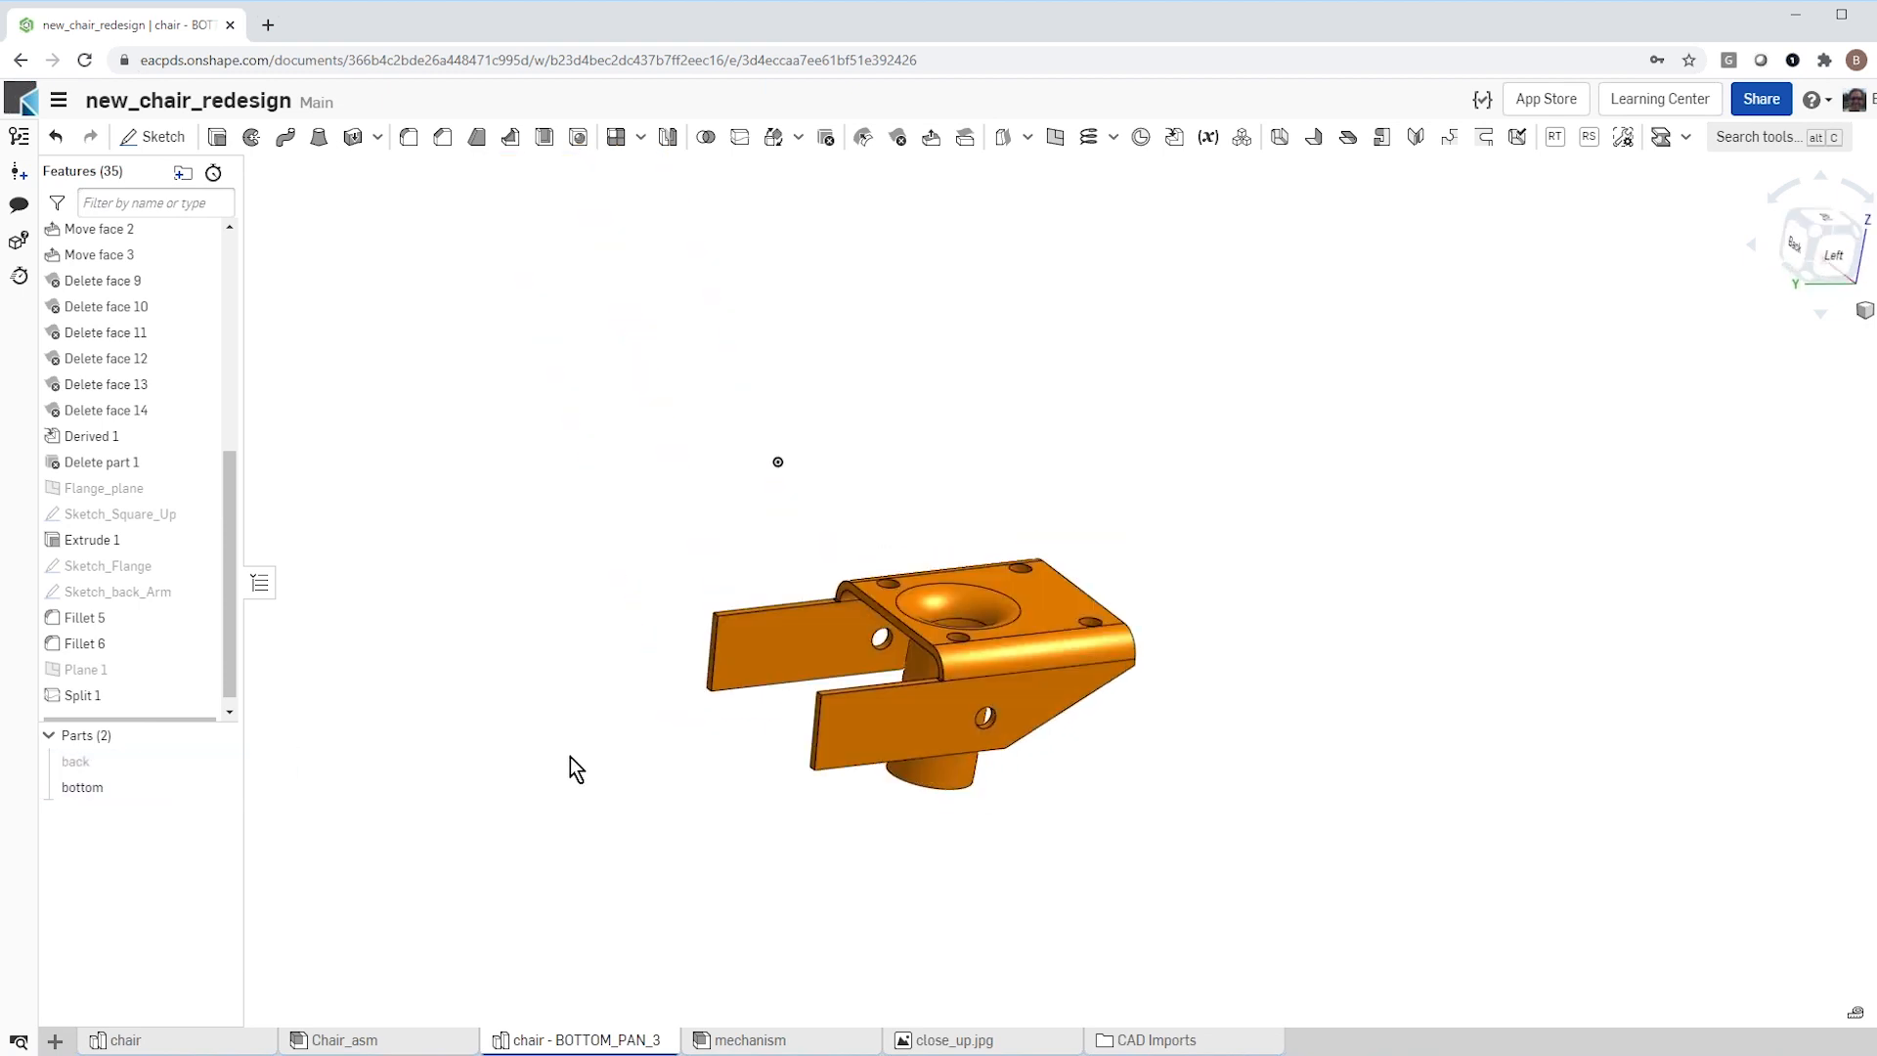
{"action": "scroll", "coordinate": [663, 669], "scroll_direction": "up", "scroll_amount": 5}
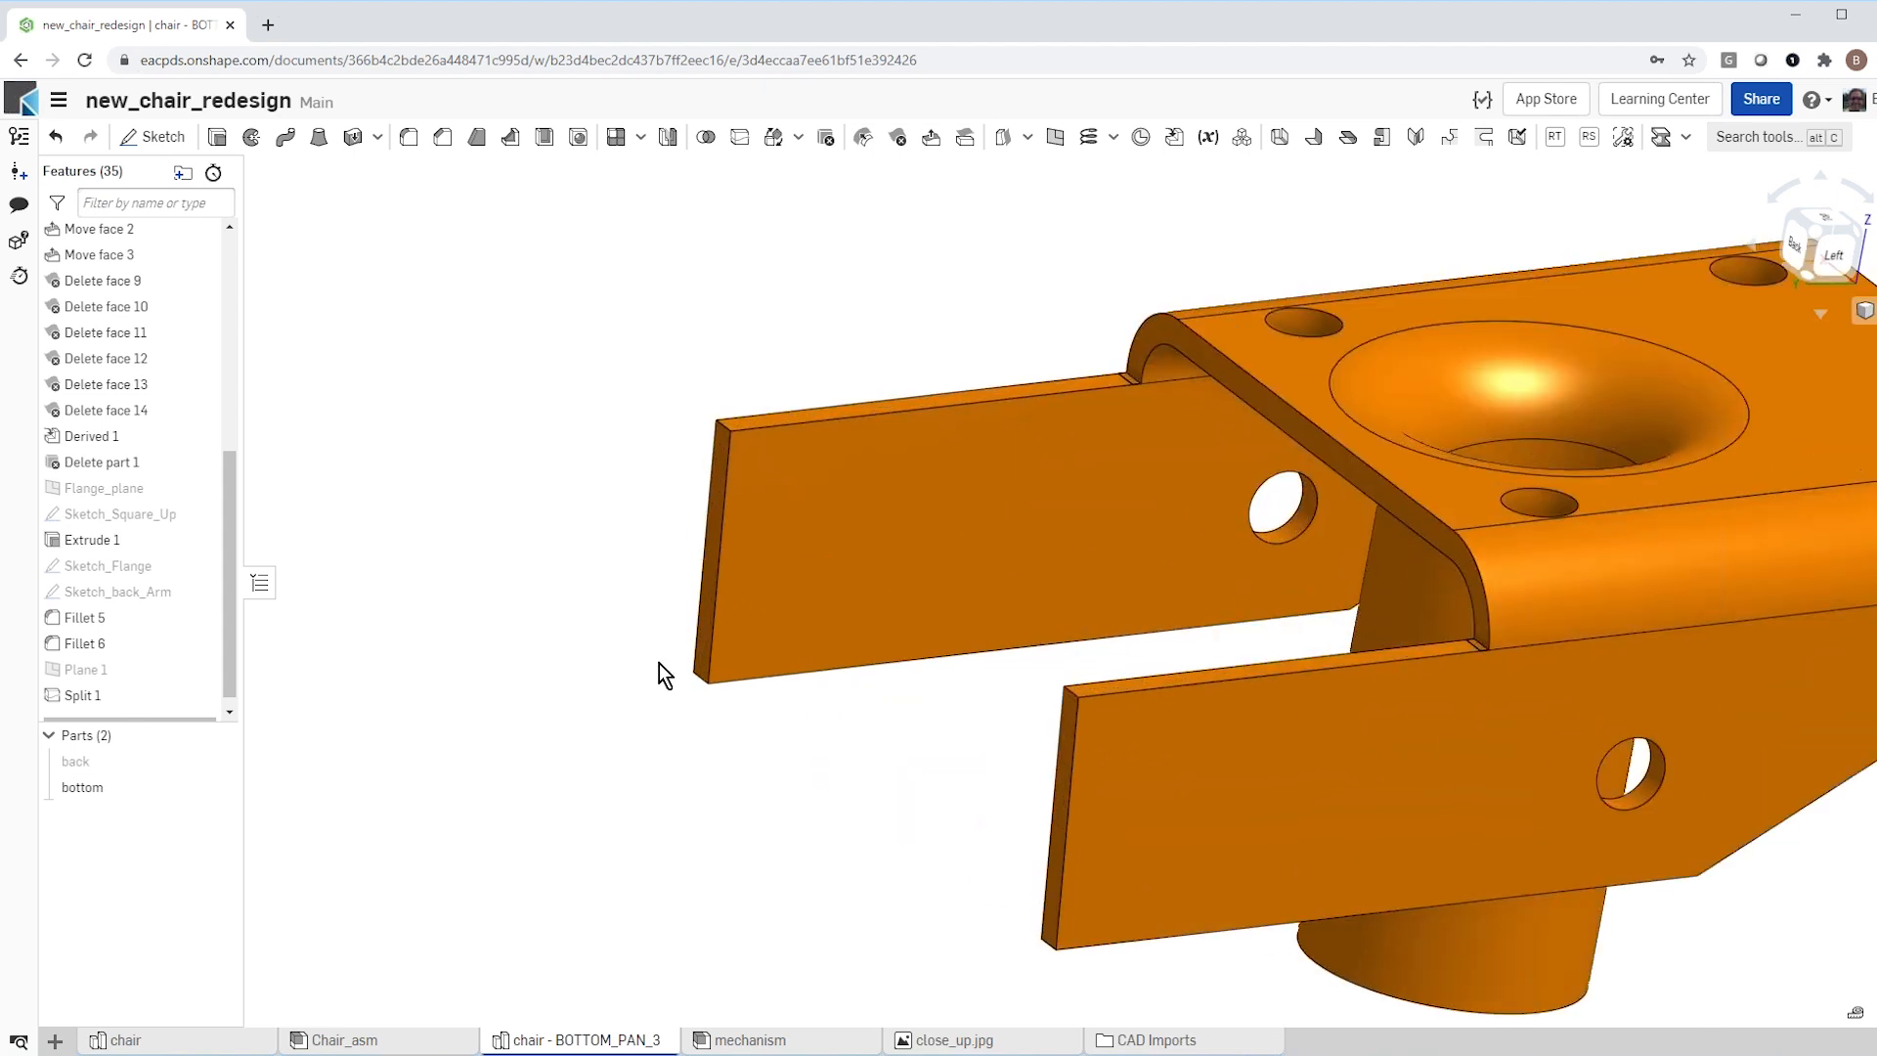
{"action": "scroll", "coordinate": [722, 466], "scroll_direction": "up", "scroll_amount": 2}
{"action": "left_click", "coordinate": [722, 466]}
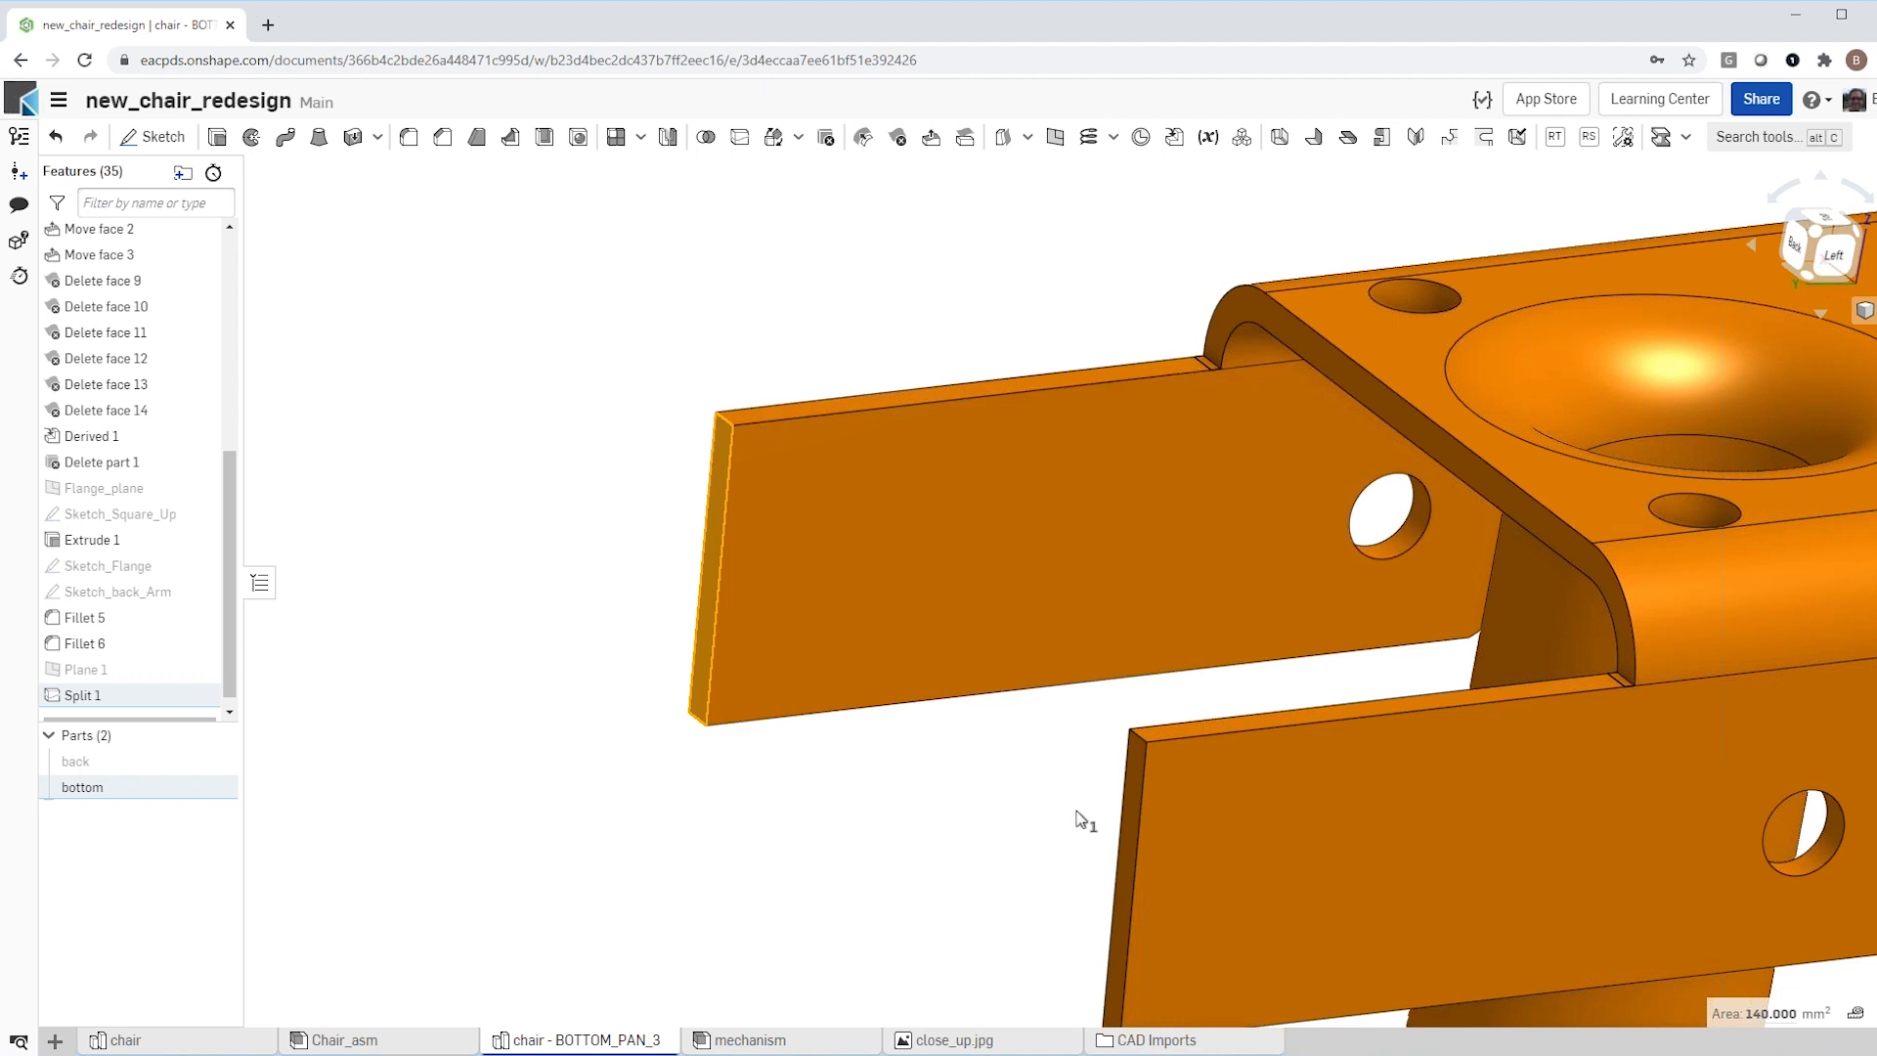
{"action": "left_click", "coordinate": [1128, 796]}
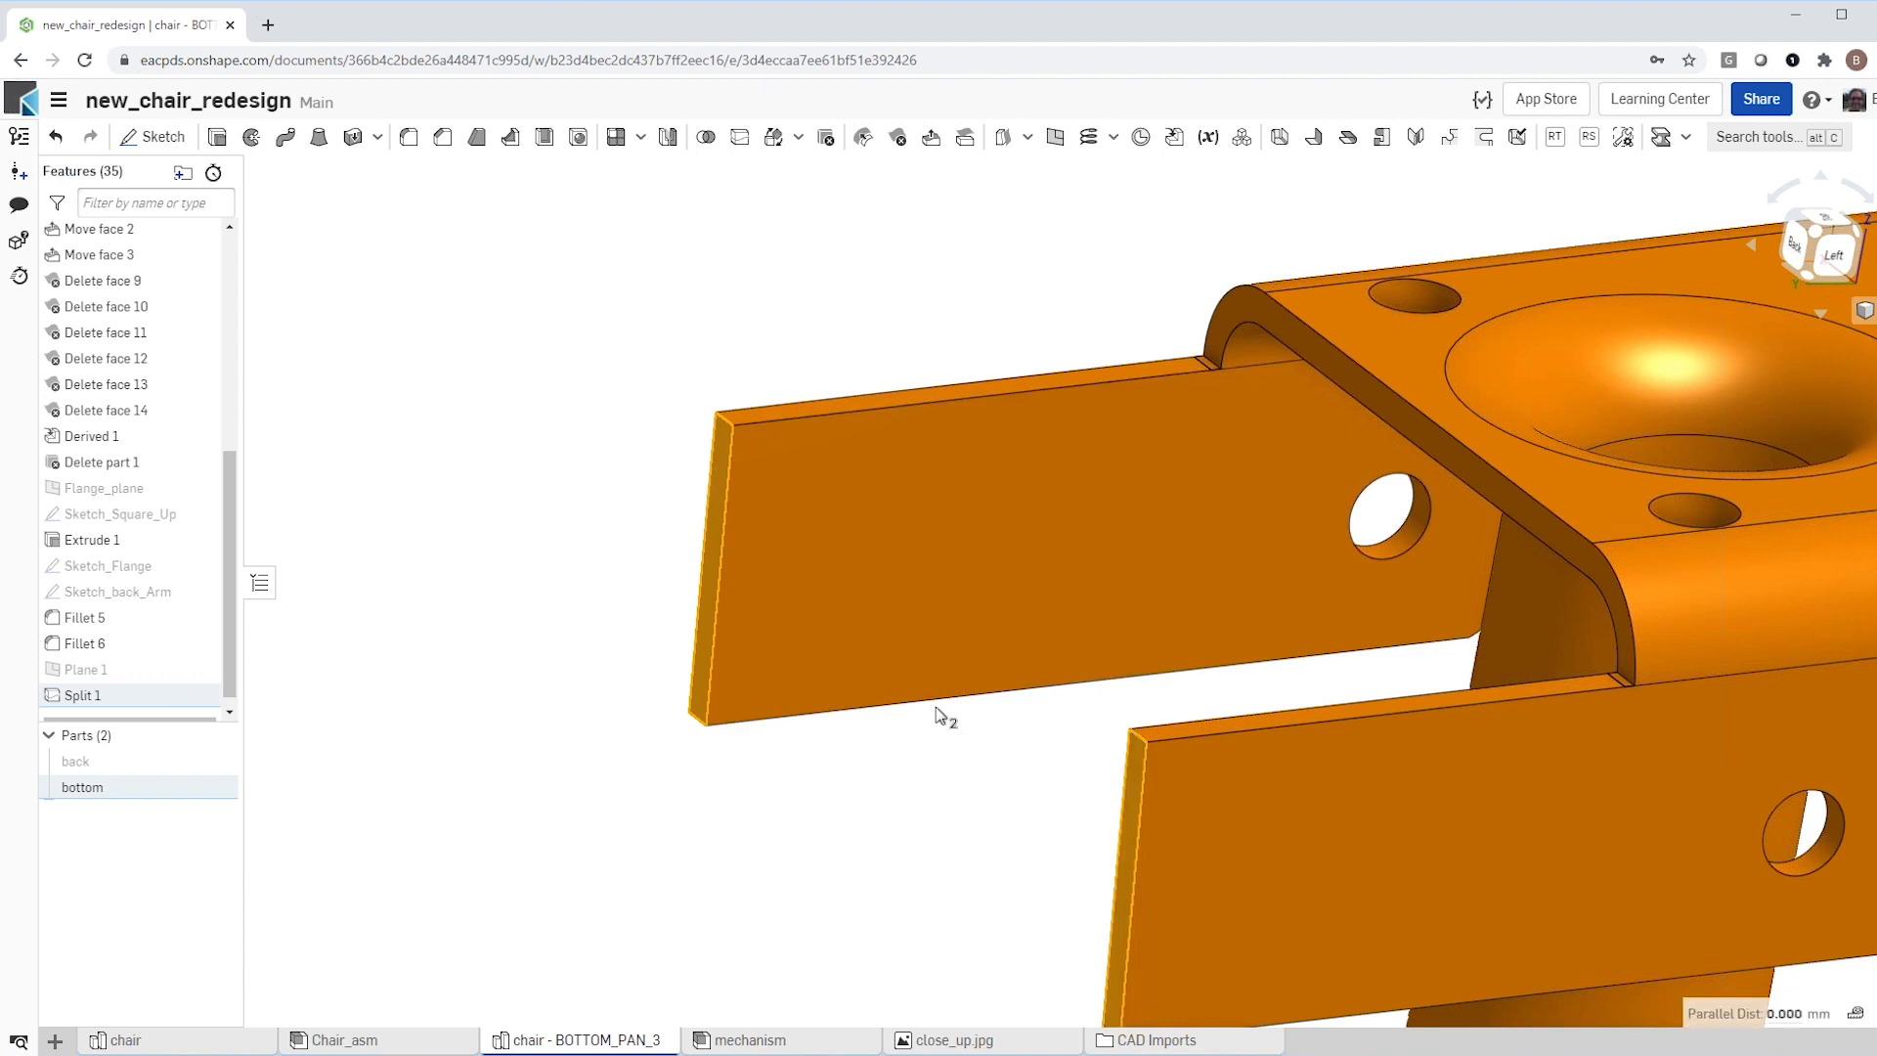
{"action": "scroll", "coordinate": [930, 626], "scroll_direction": "down", "scroll_amount": 4}
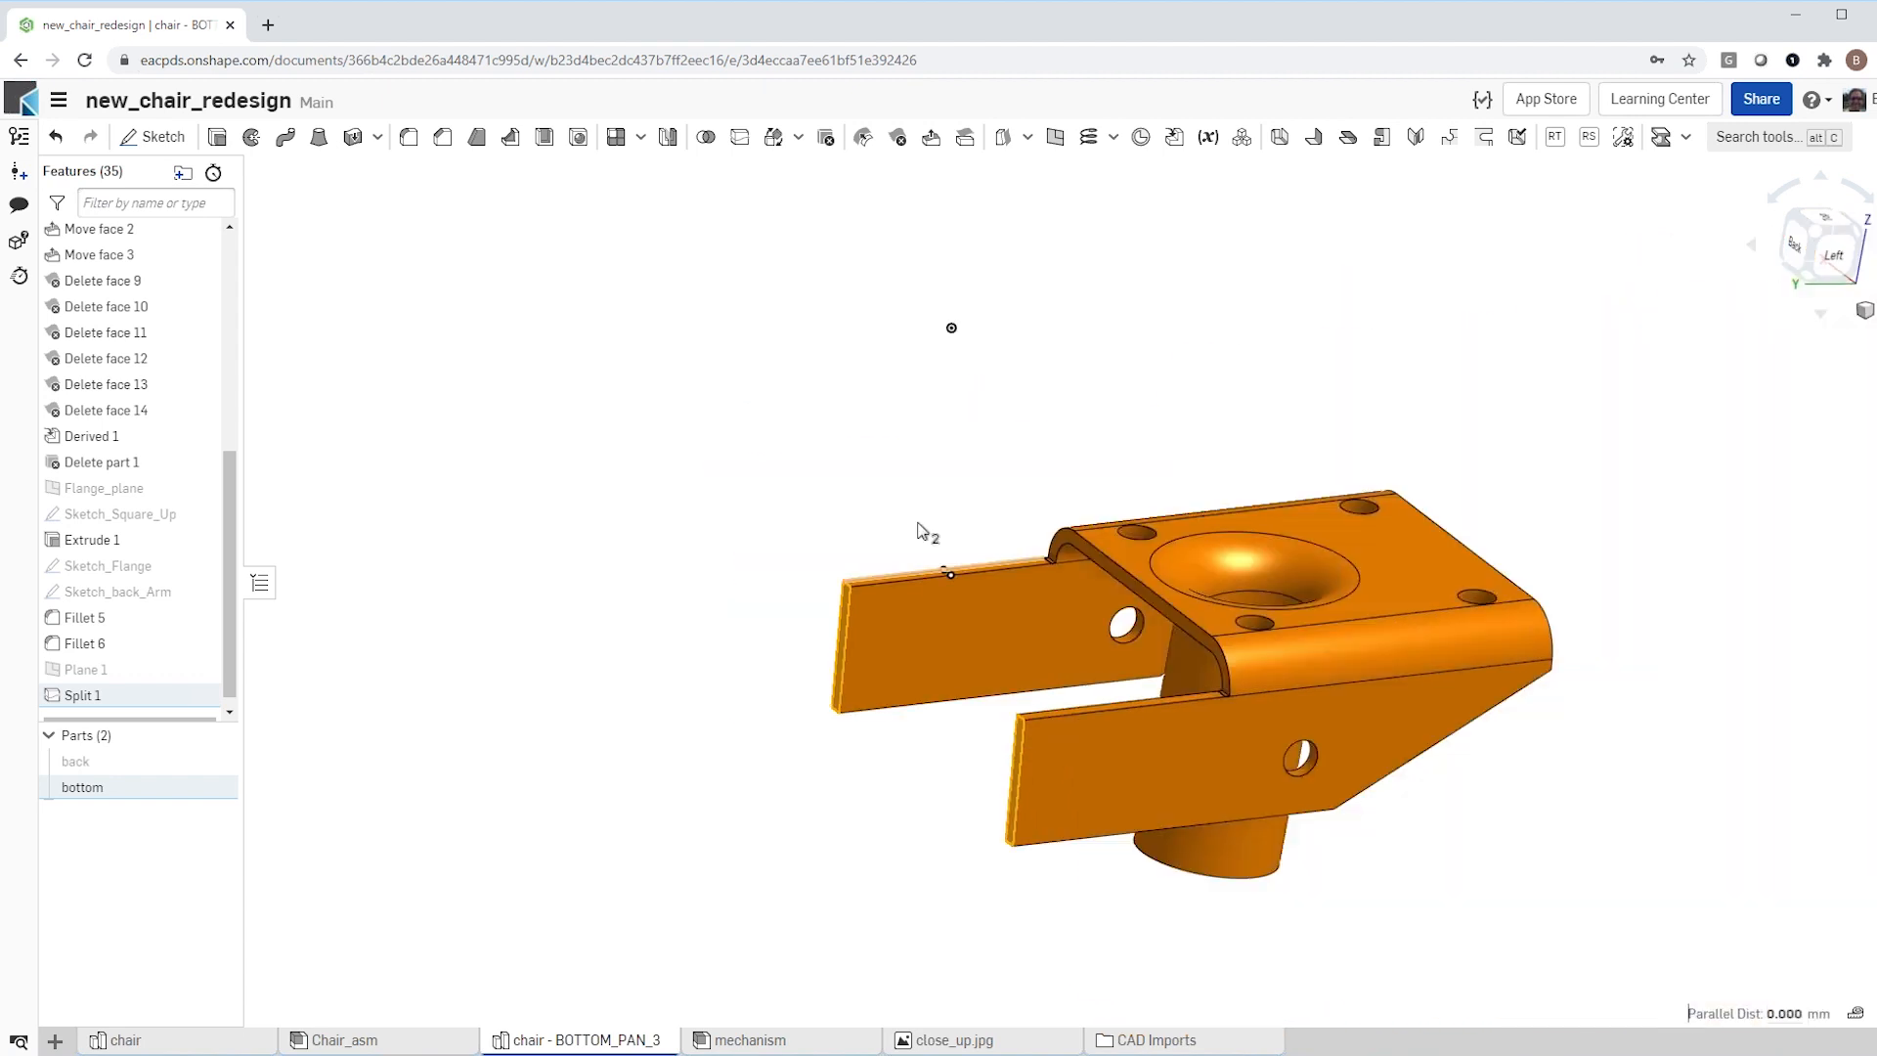
{"action": "left_click", "coordinate": [930, 137]}
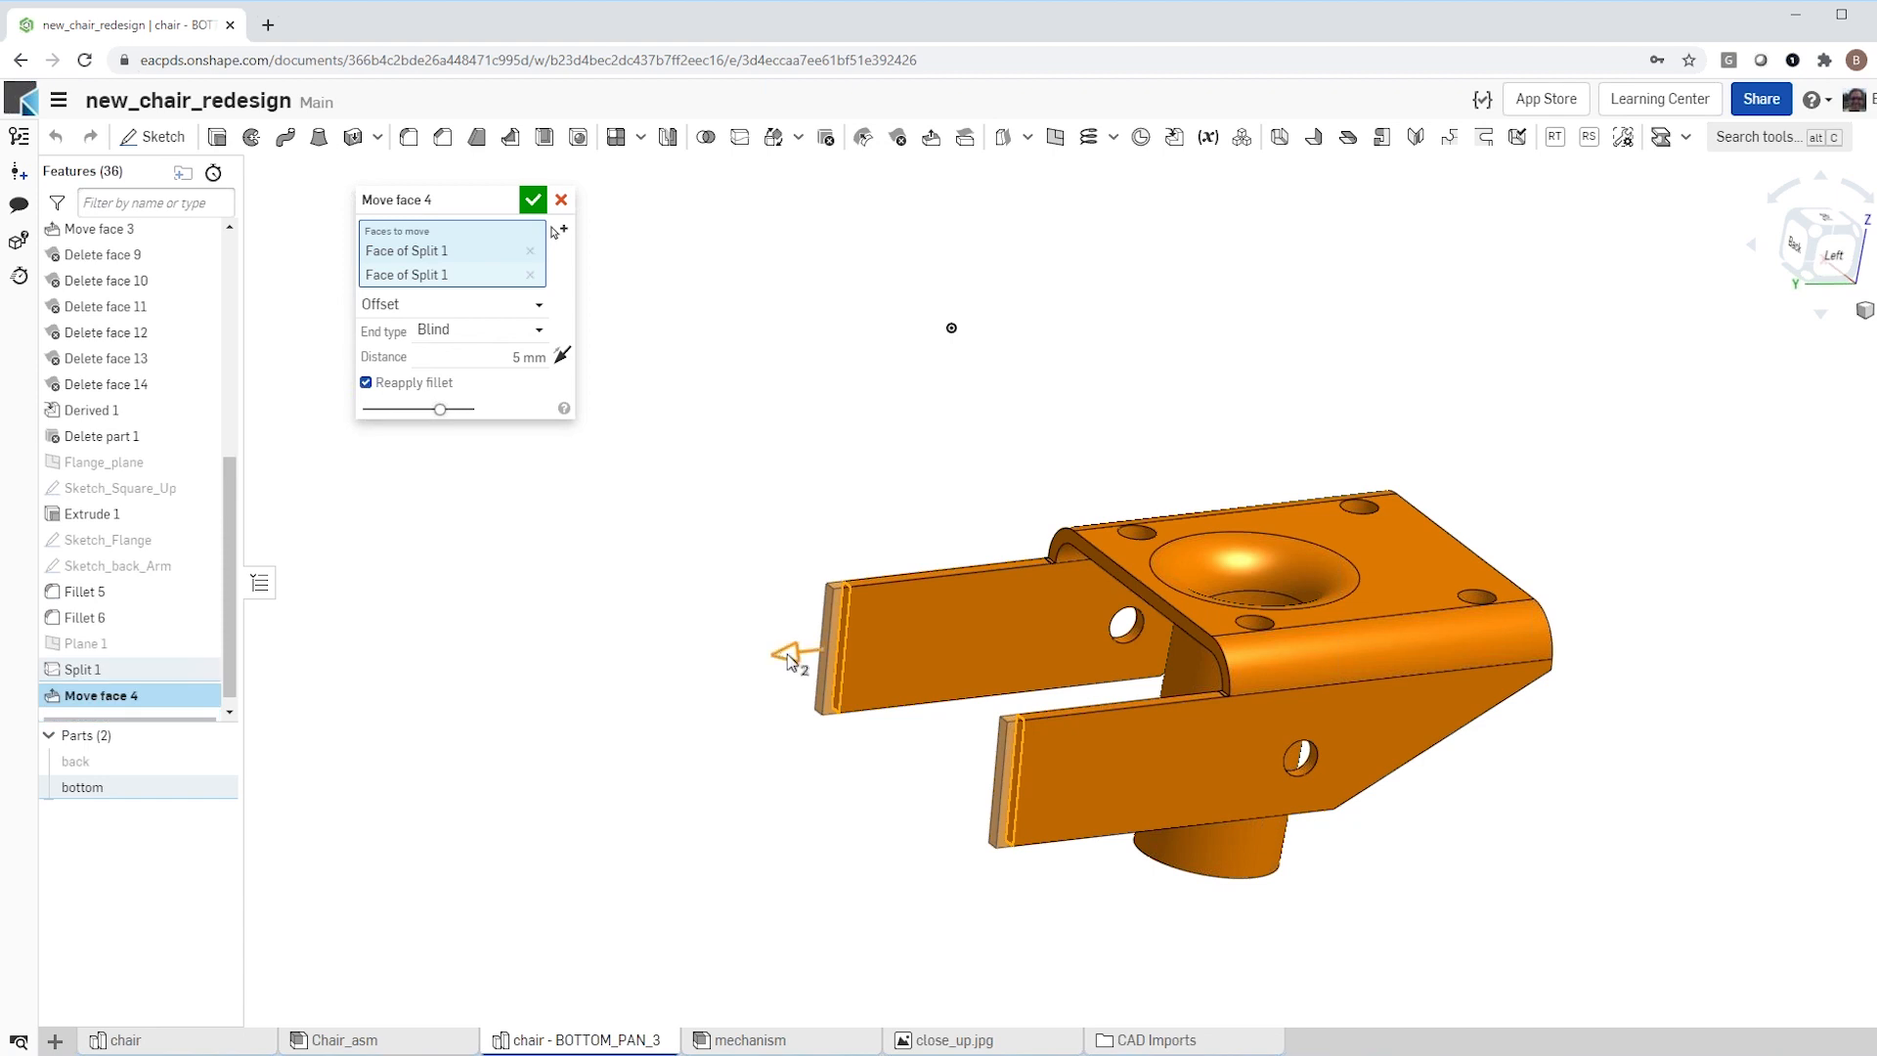
{"action": "left_click_drag", "start_coordinate": [763, 666], "coordinate": [661, 672]}
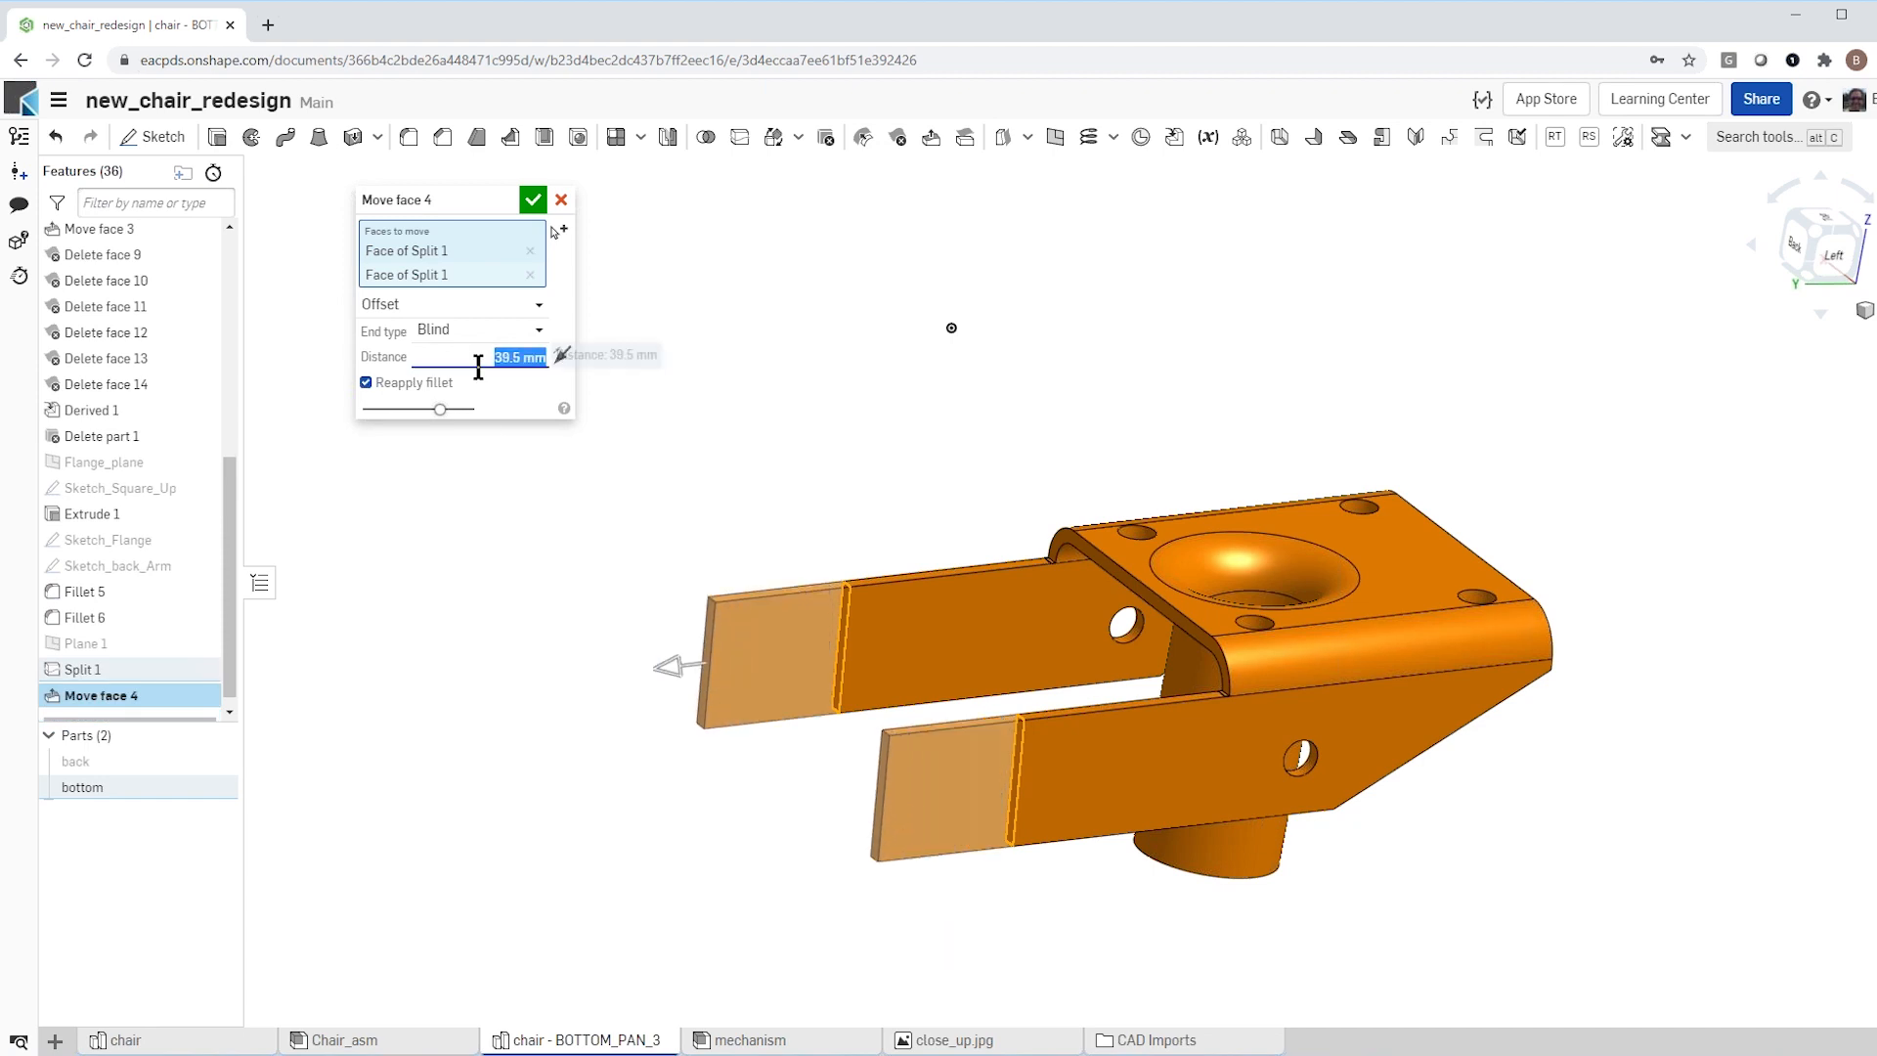
Step: Set the arm end faces' offset distance to 55 mm and accept the face move
{"action": "type", "text": "60"}
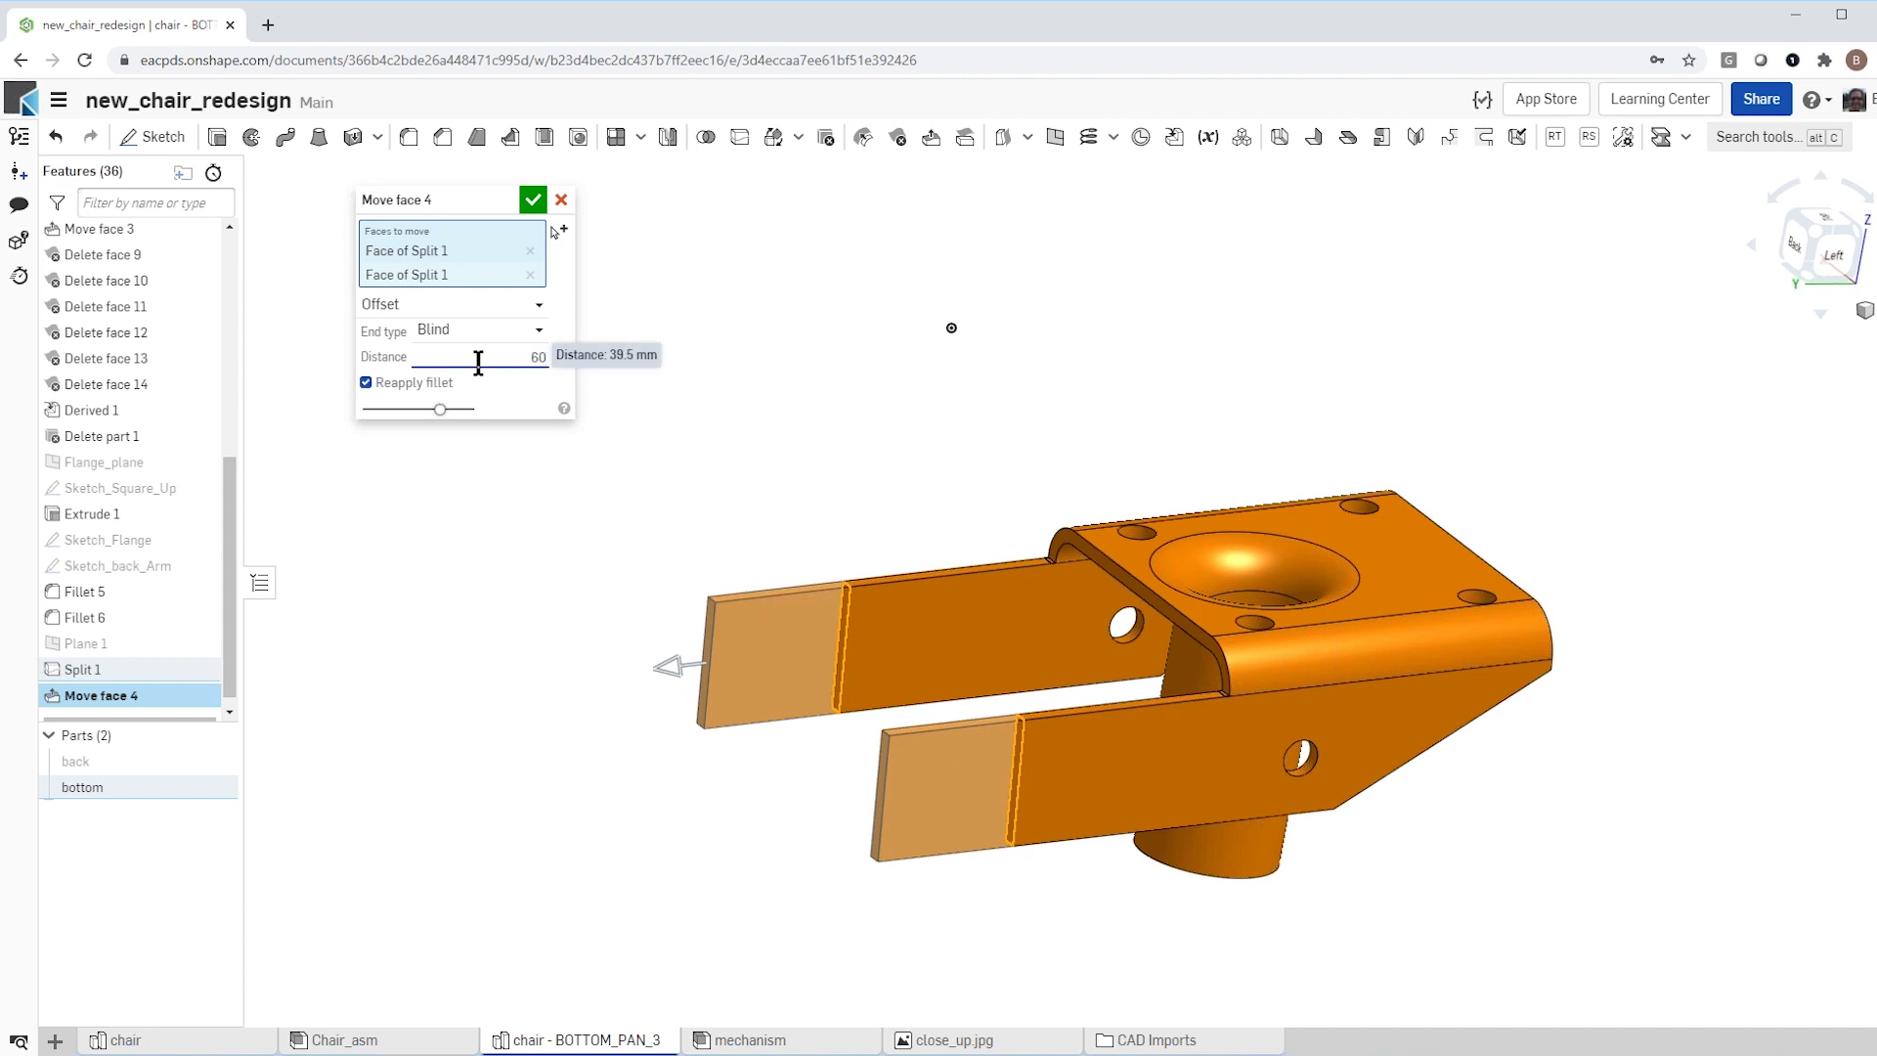
{"action": "key", "text": "BackSpace"}
{"action": "key", "text": "BackSpace"}
{"action": "type", "text": "55"}
{"action": "key", "text": "Return"}
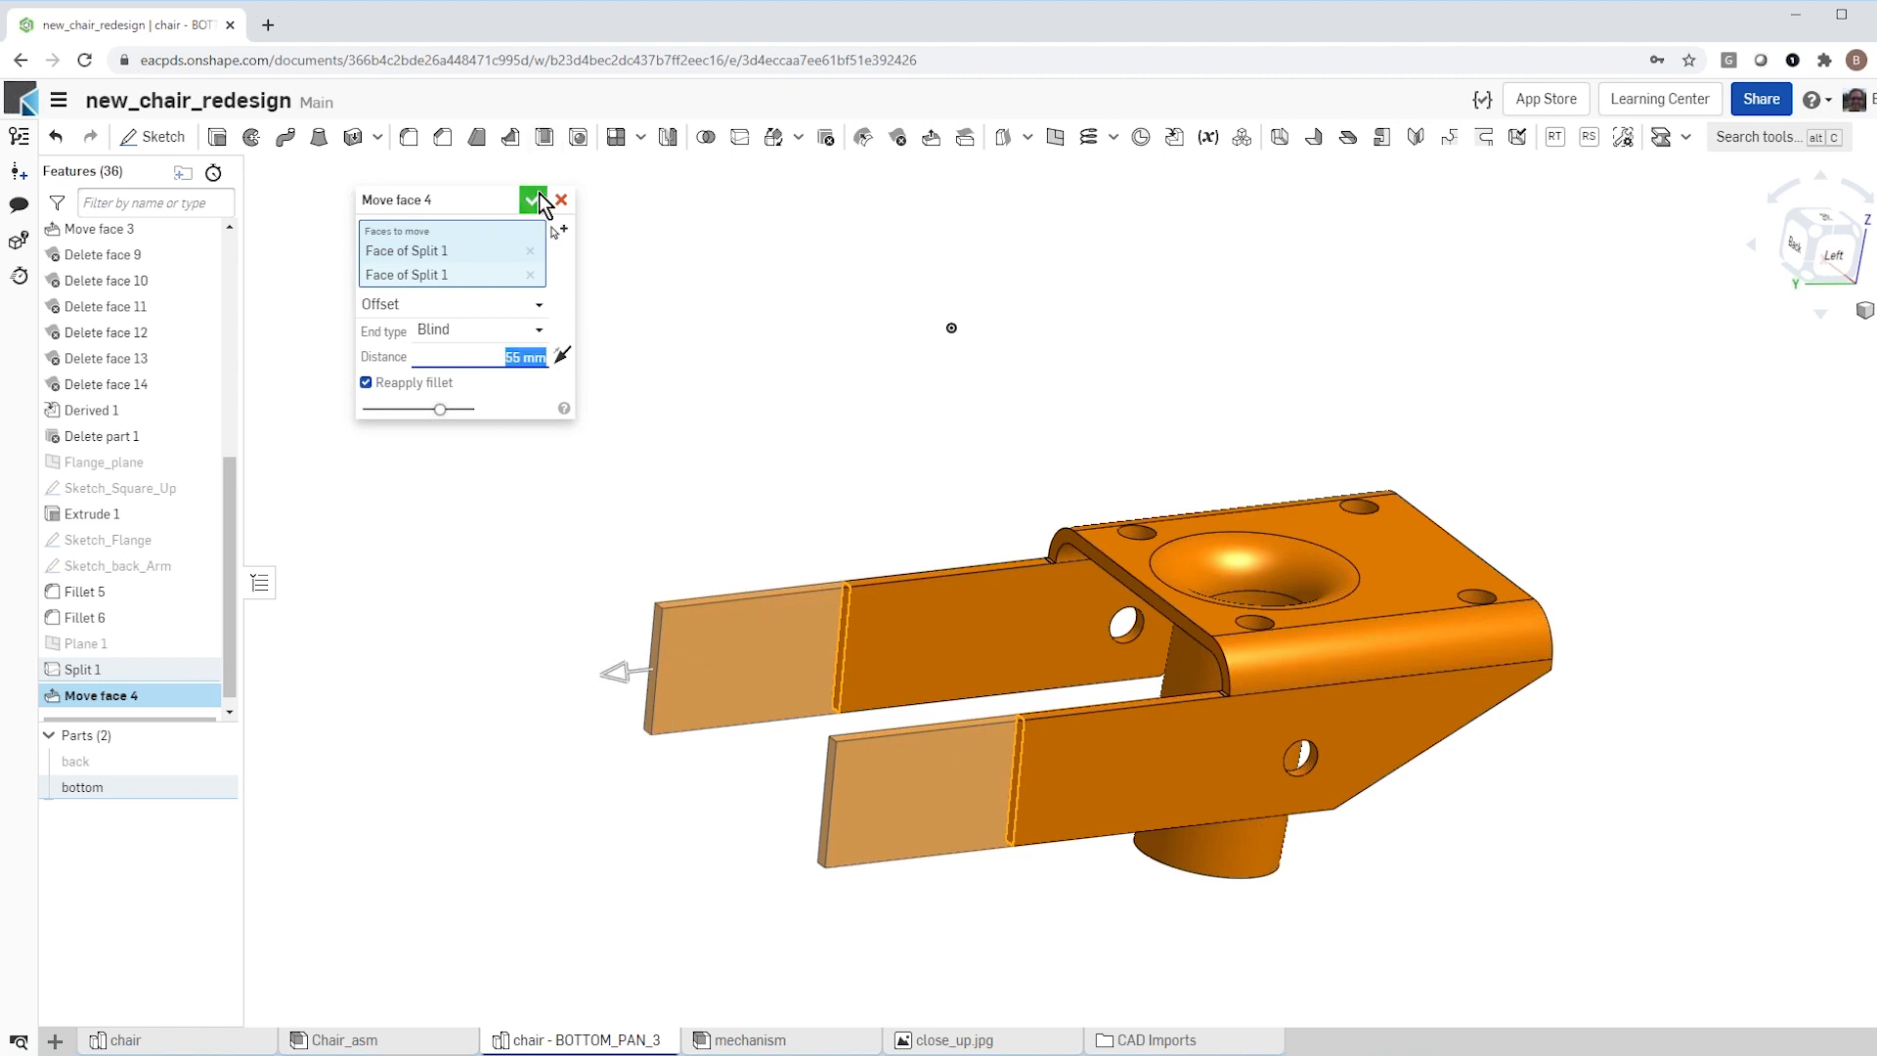
{"action": "left_click", "coordinate": [534, 202]}
Step: Show the back part to compare it with the extended bottom arms, and hide it again
{"action": "left_click", "coordinate": [221, 761]}
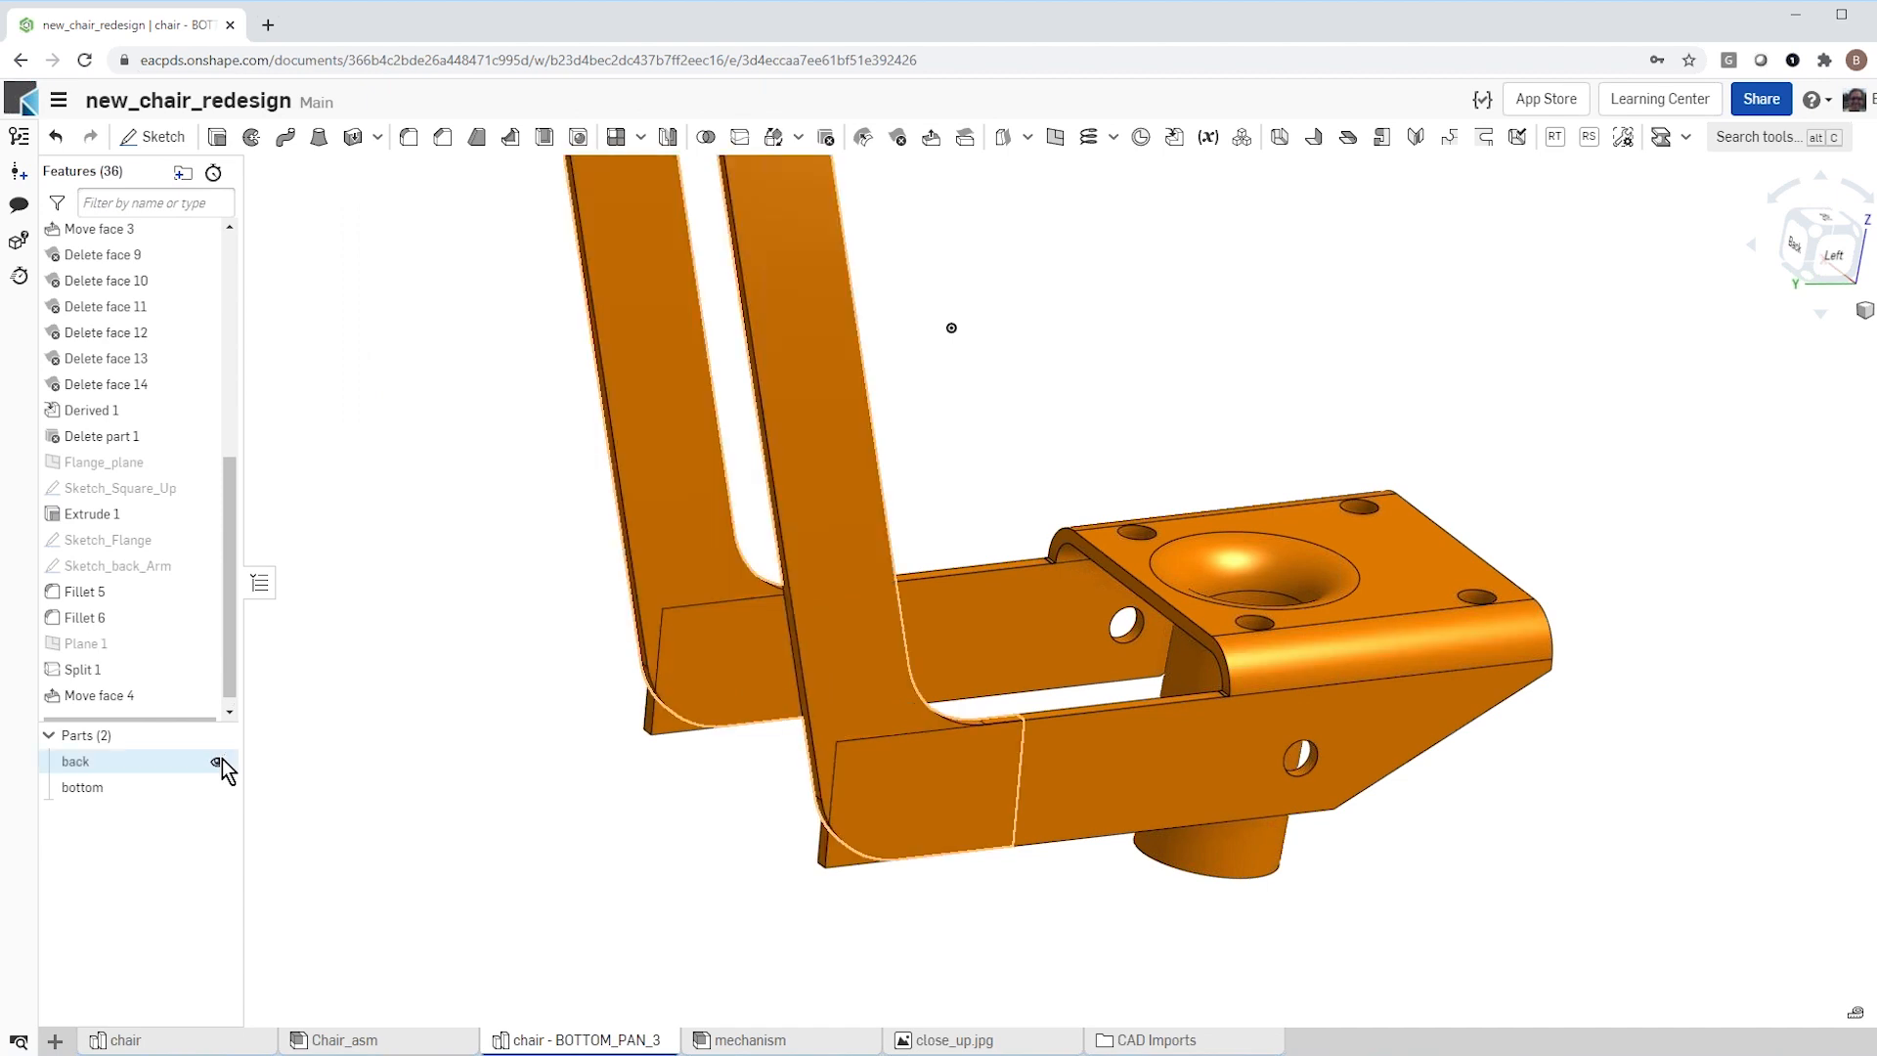
{"action": "right_click_drag", "start_coordinate": [502, 815], "coordinate": [462, 801]}
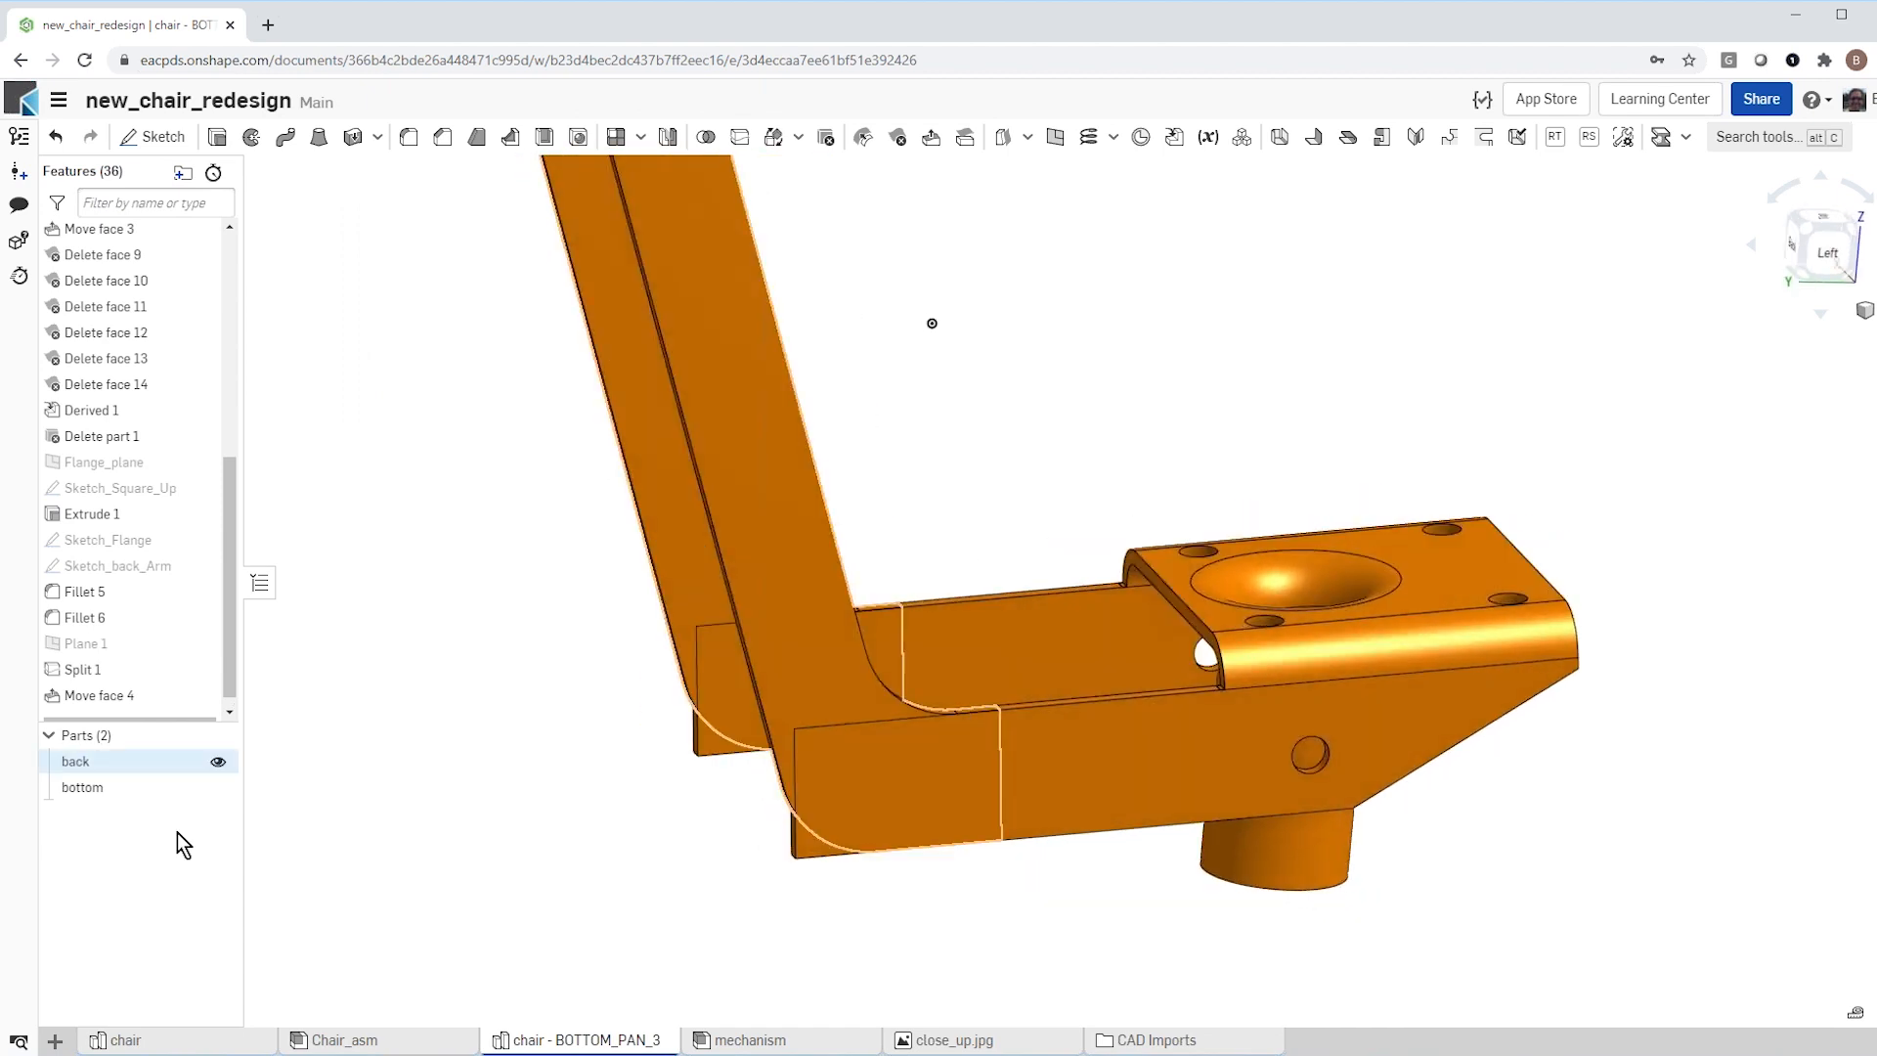
{"action": "left_click", "coordinate": [217, 760]}
Step: Fillet the upper and lower end edges of the bottom part's far arm with a 17.5 mm radius
{"action": "mouse_move", "coordinate": [683, 818]}
{"action": "right_mouse_down"}
{"action": "mouse_move", "coordinate": [719, 815]}
{"action": "mouse_move", "coordinate": [694, 807]}
{"action": "right_mouse_up"}
{"action": "scroll", "coordinate": [629, 721], "scroll_direction": "up", "scroll_amount": 5}
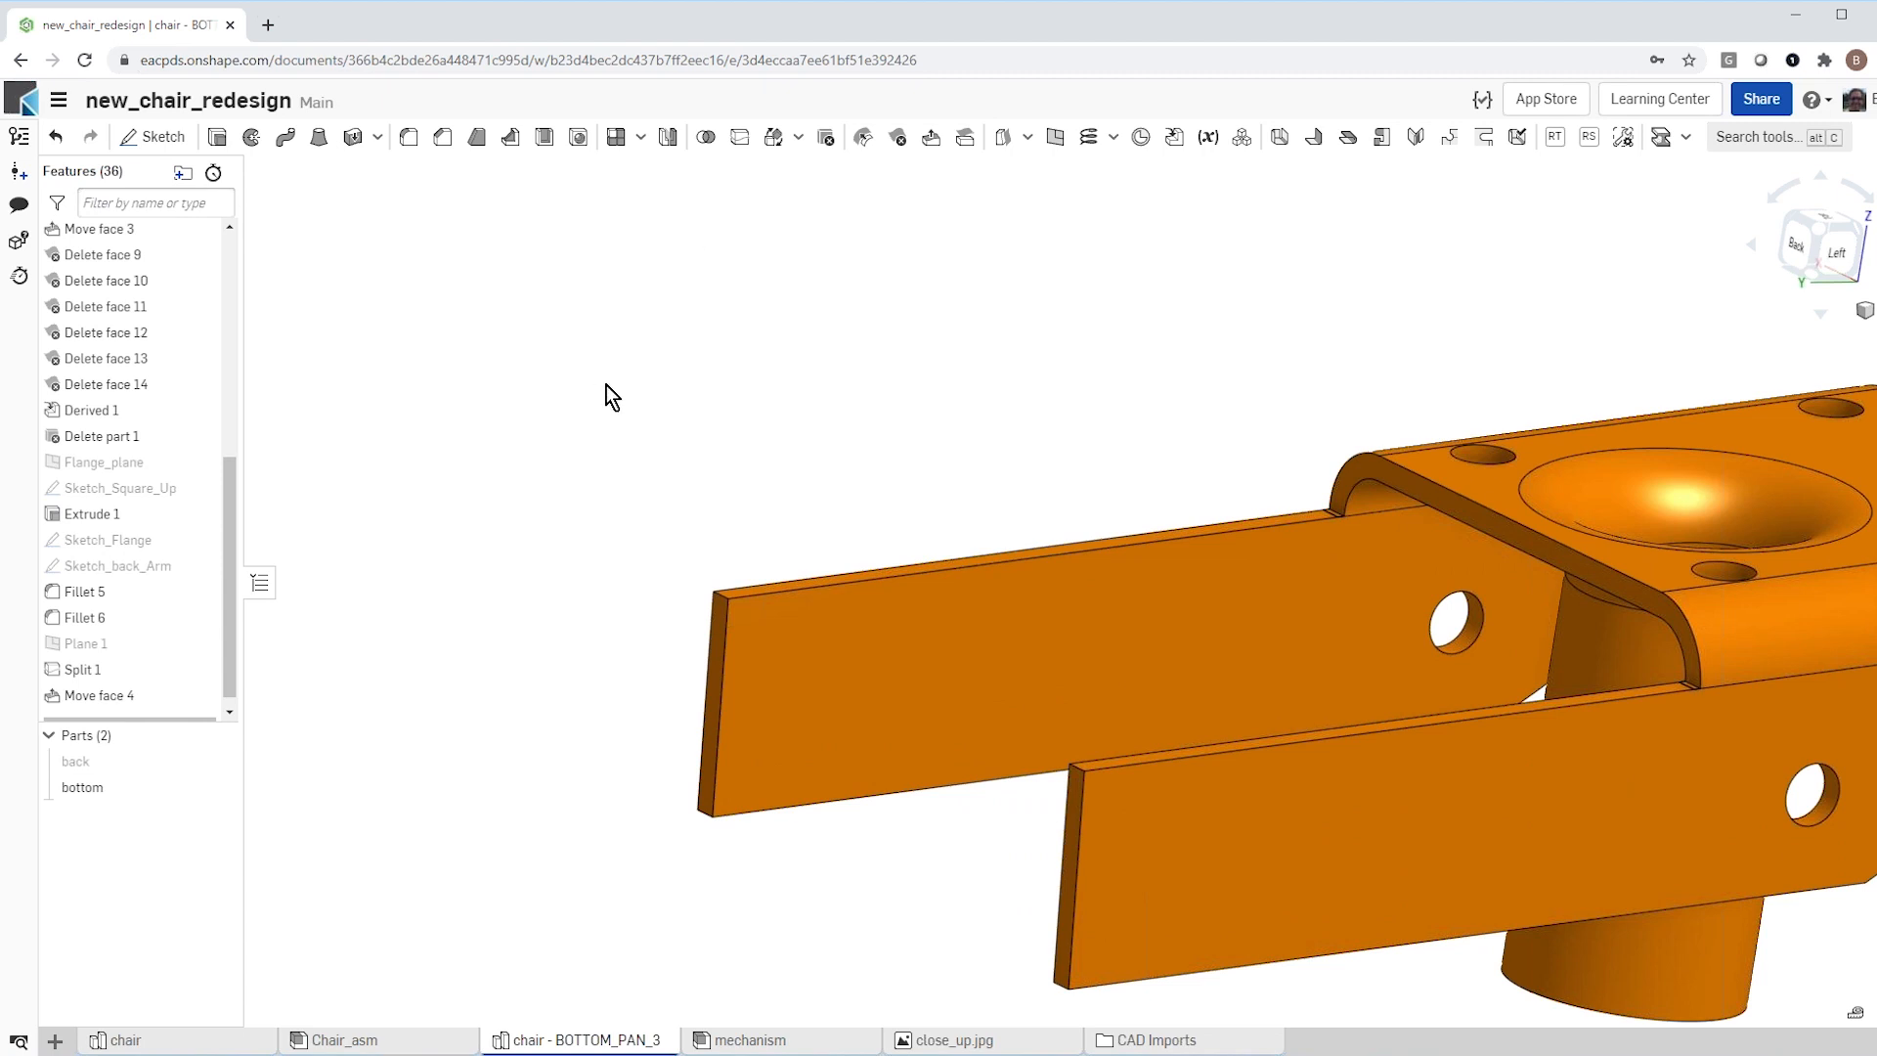
{"action": "key", "text": "shift+f"}
{"action": "left_click", "coordinate": [492, 316]}
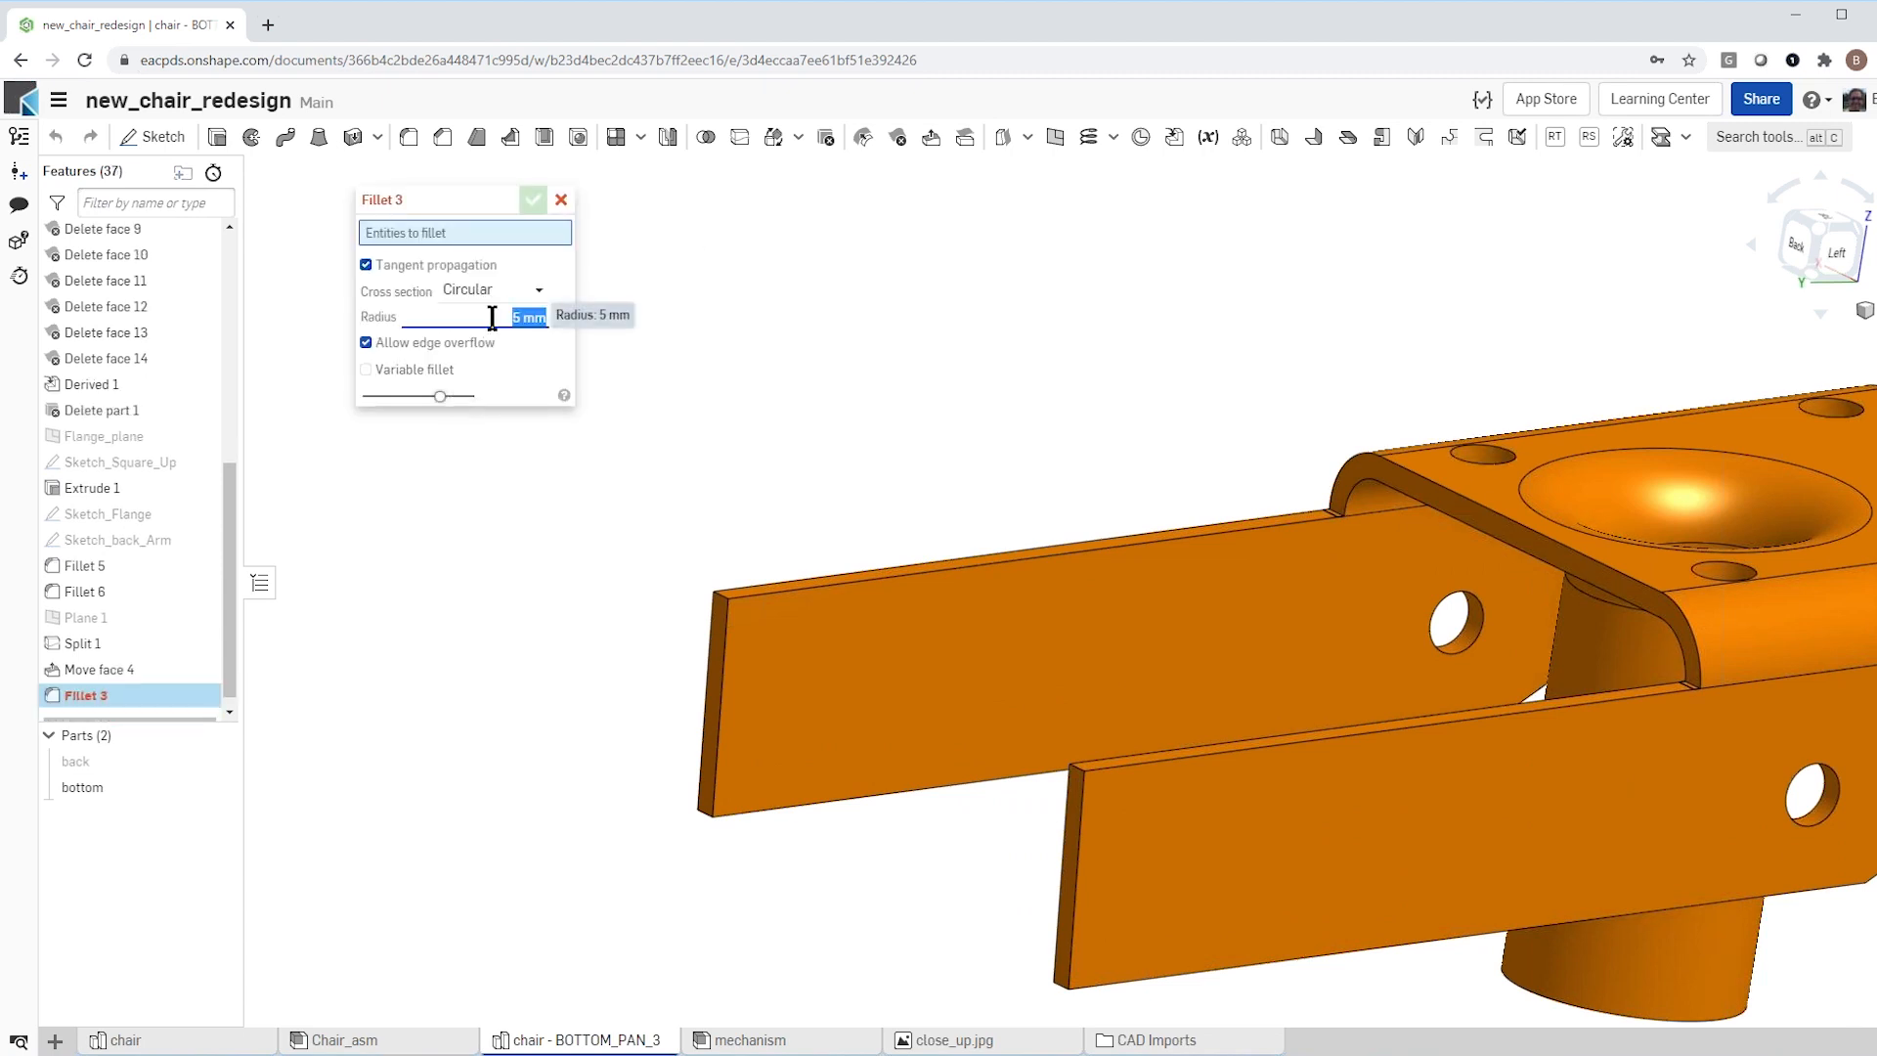
{"action": "type", "text": "17."}
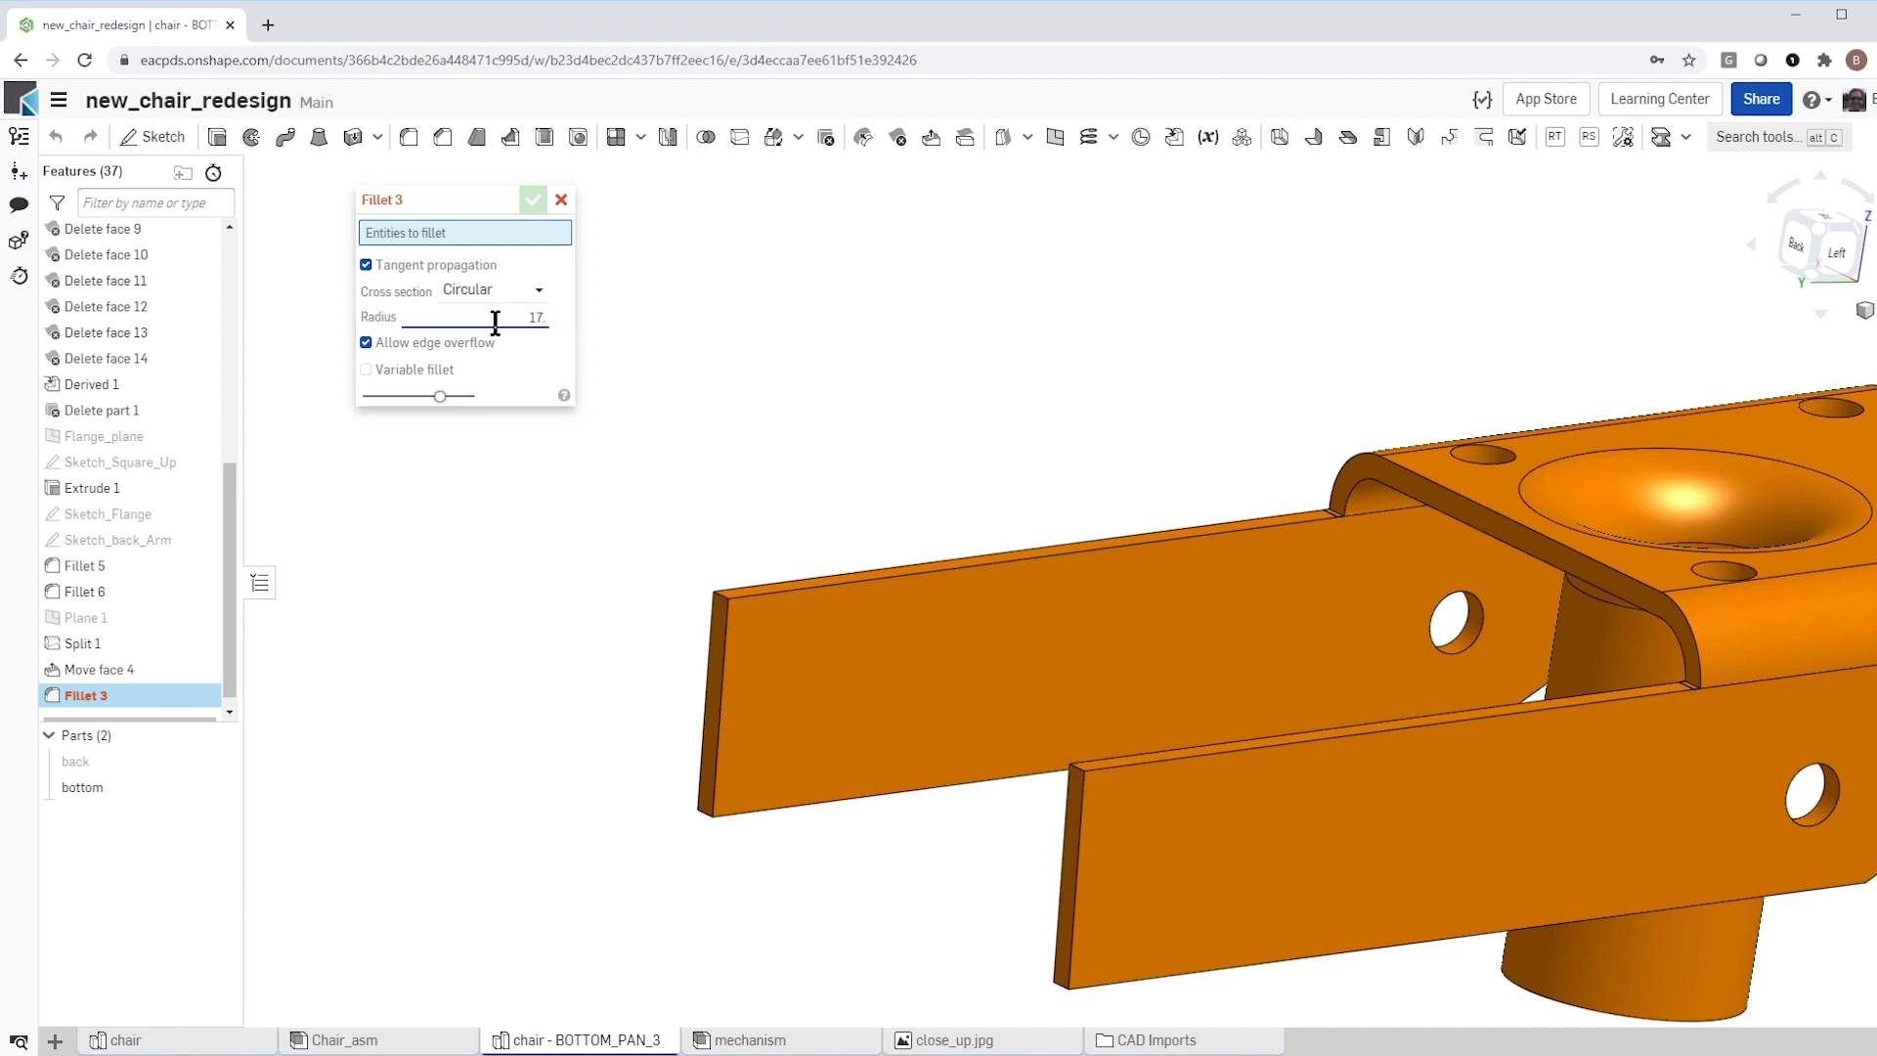
{"action": "scroll", "coordinate": [626, 596], "scroll_direction": "up", "scroll_amount": 1}
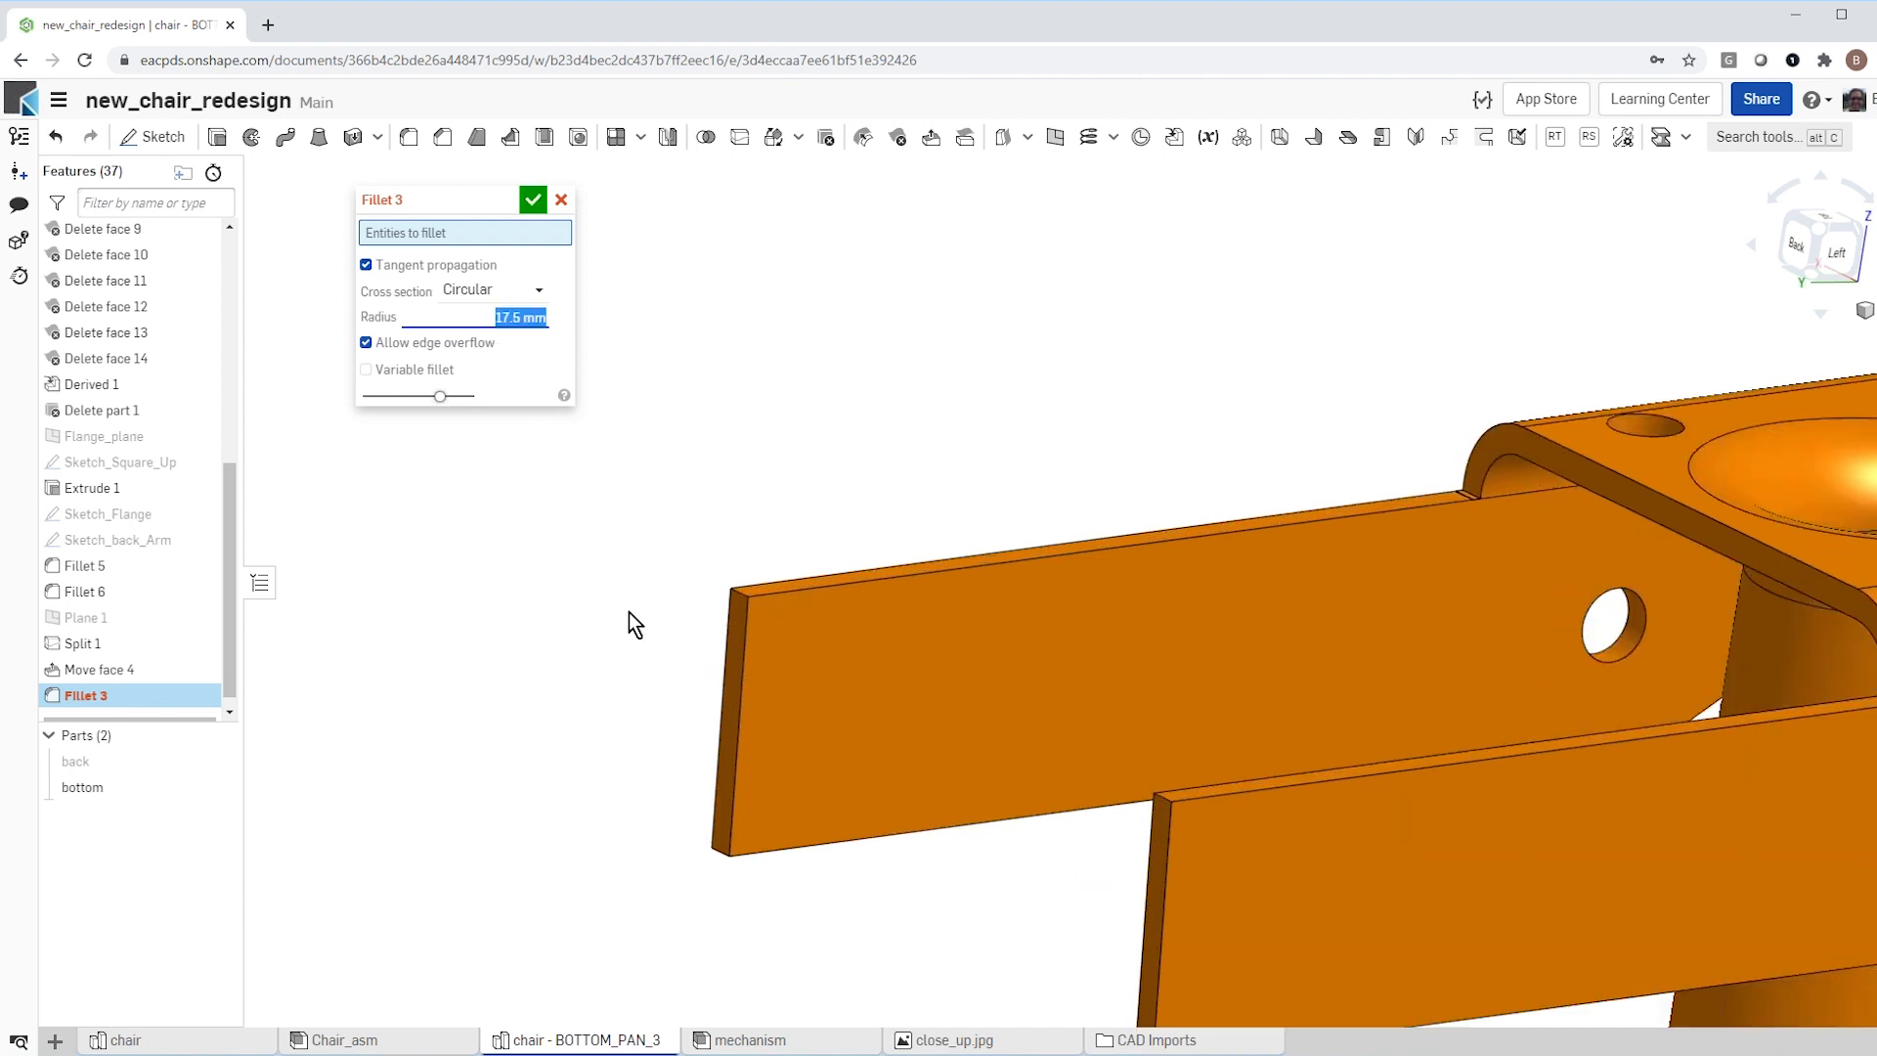
{"action": "left_click", "coordinate": [738, 596]}
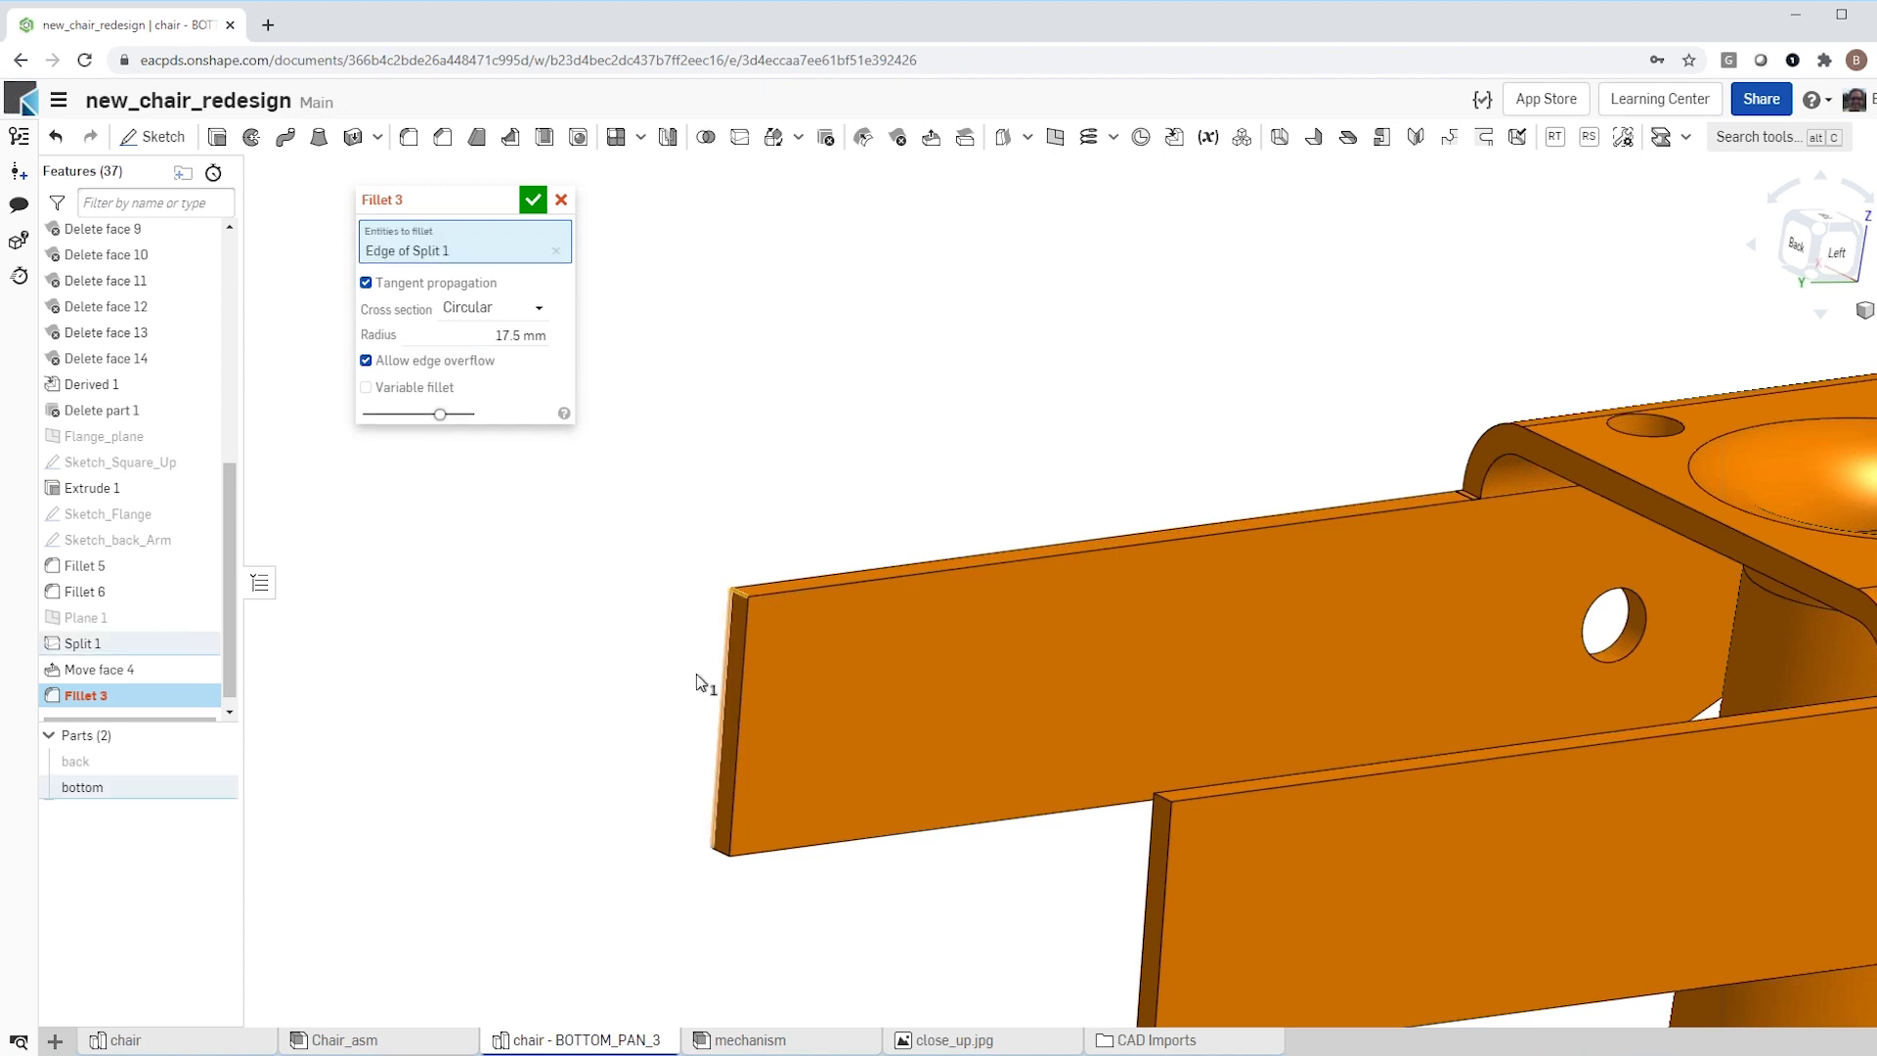
{"action": "left_click", "coordinate": [719, 853]}
{"action": "scroll", "coordinate": [626, 743], "scroll_direction": "down", "scroll_amount": 3}
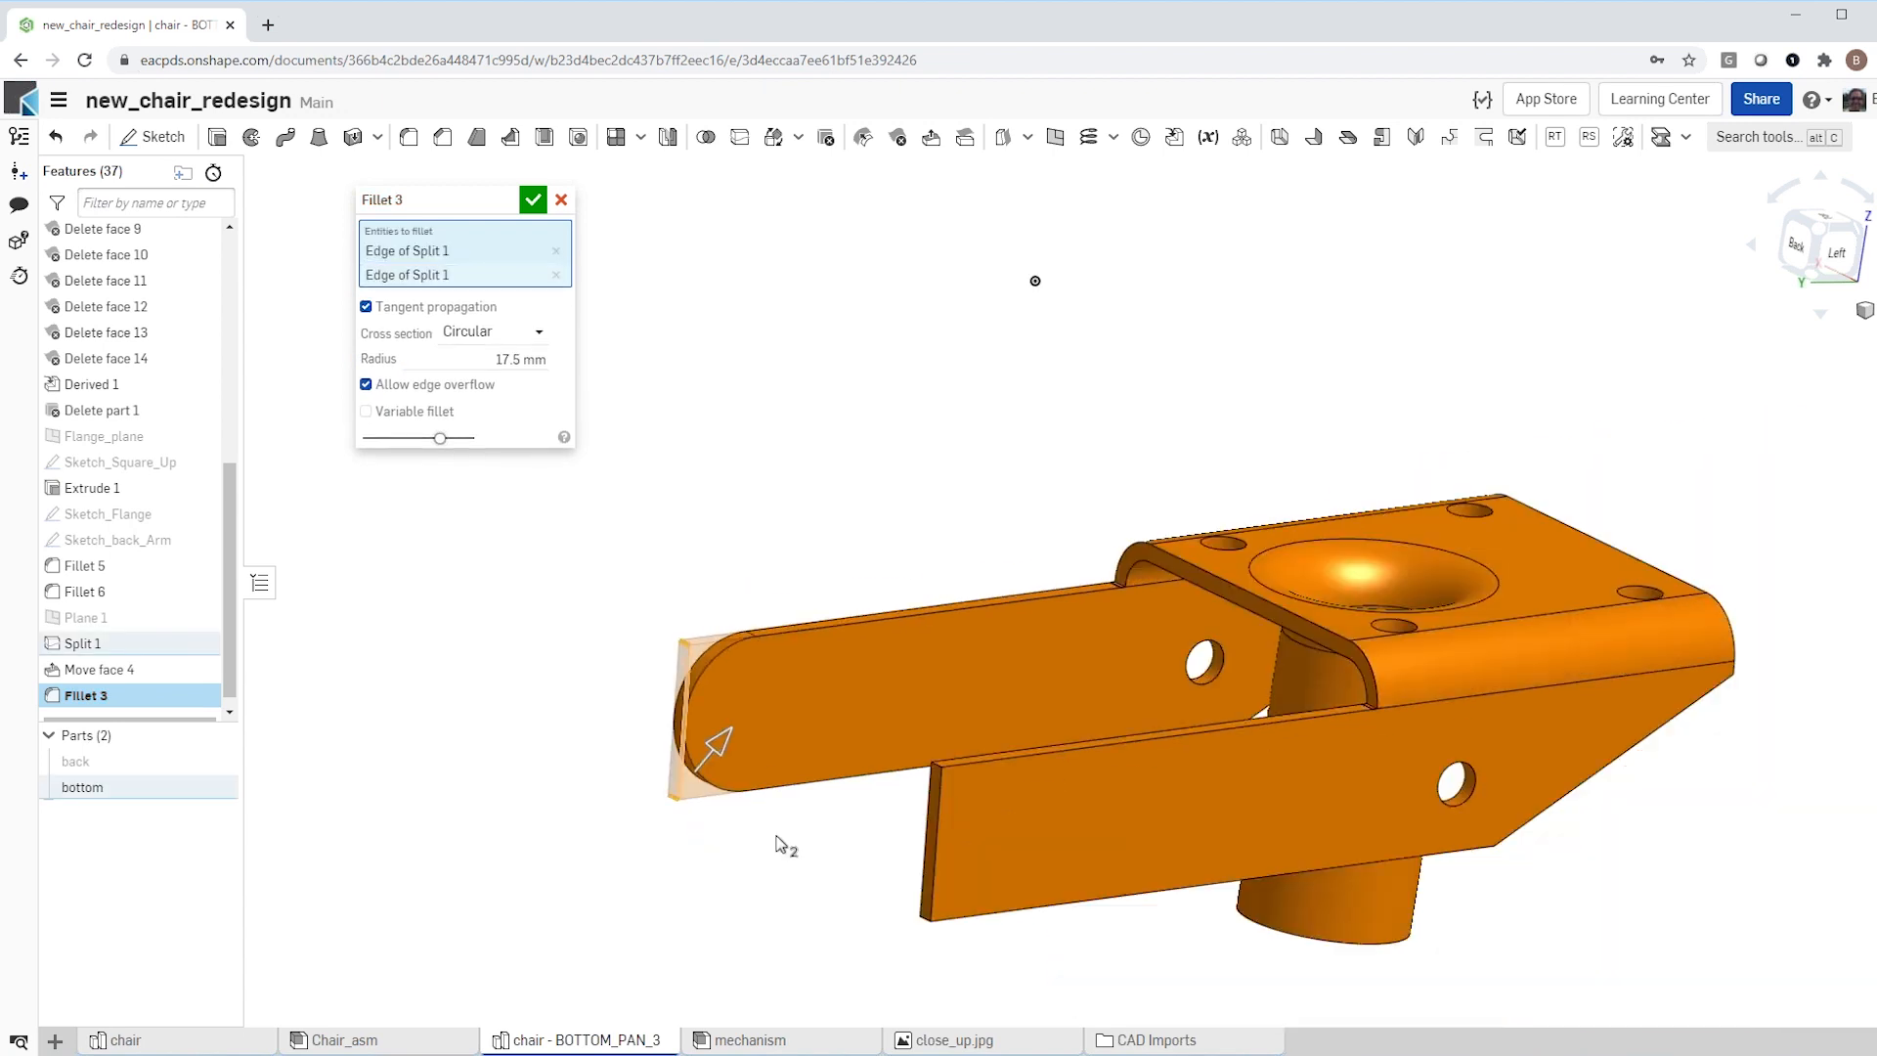
Step: Add the near arm's upper and lower end edges to the 17.5 mm fillet and accept it
{"action": "scroll", "coordinate": [932, 782], "scroll_direction": "up", "scroll_amount": 3}
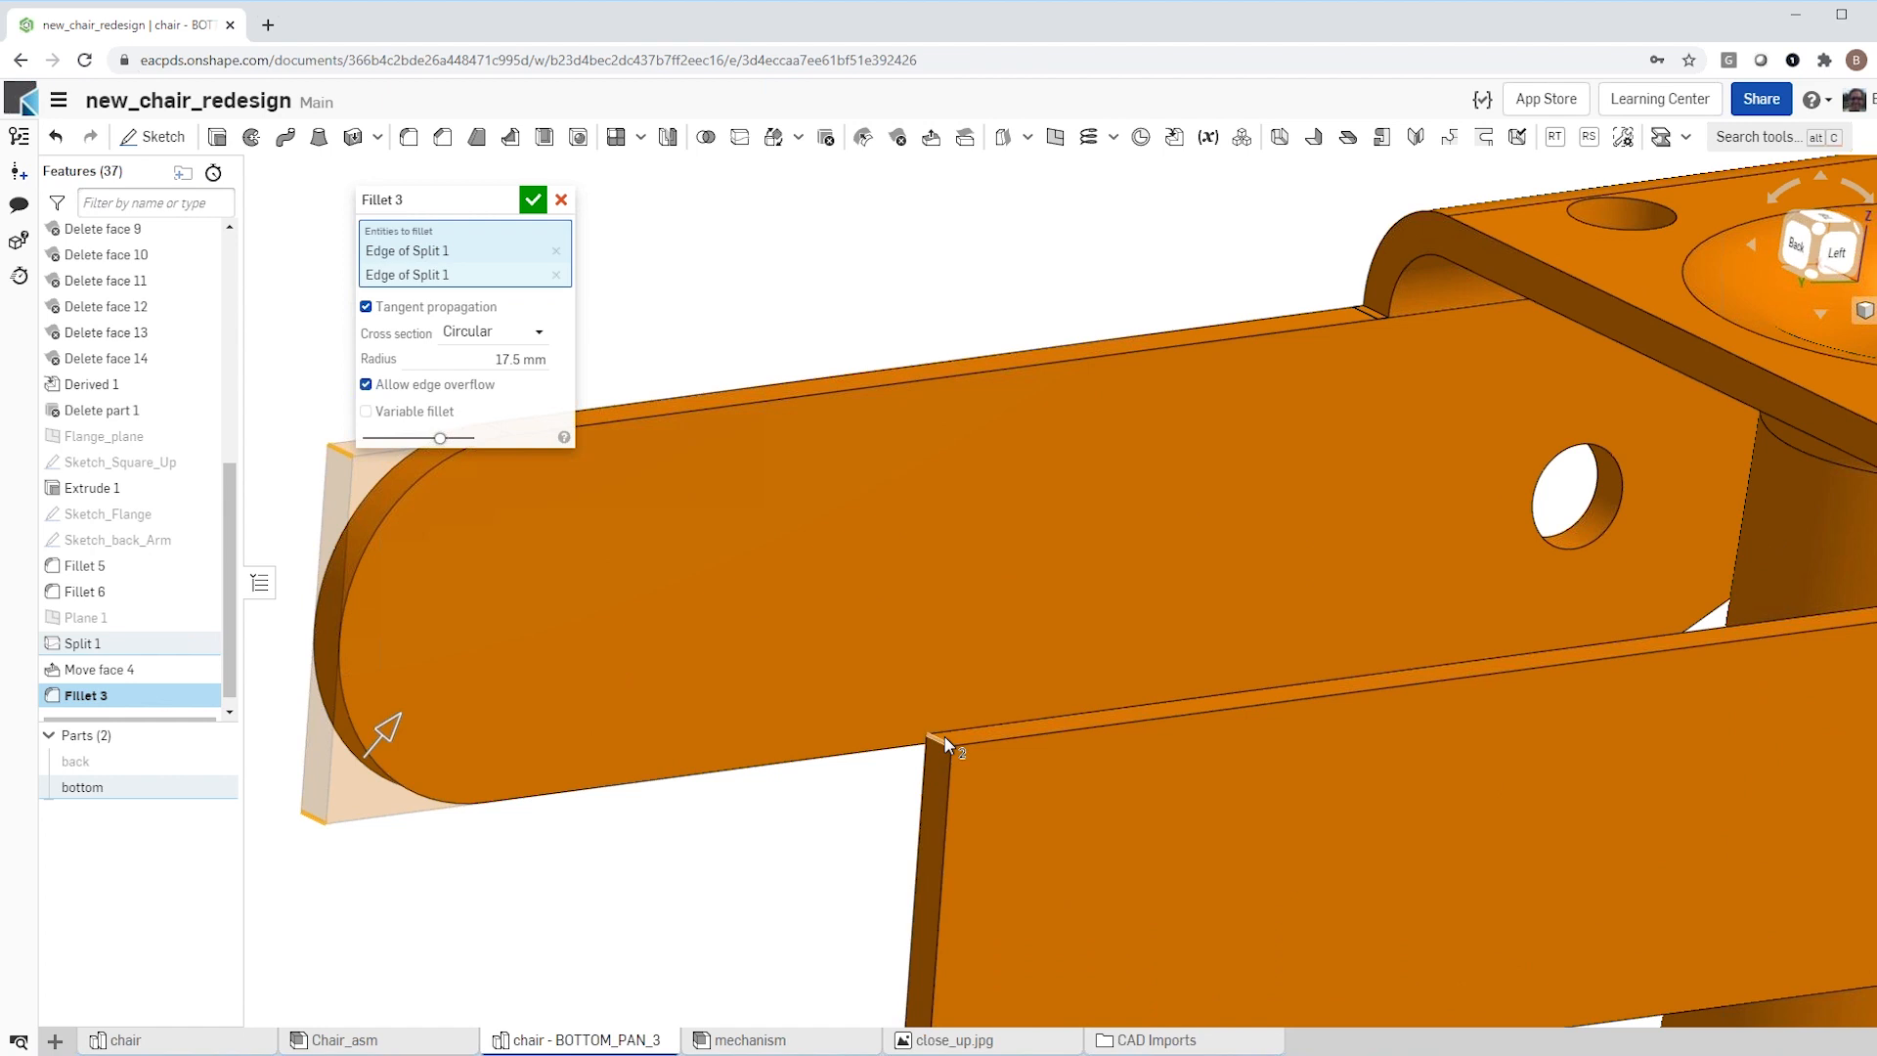
{"action": "left_click", "coordinate": [941, 739]}
{"action": "scroll", "coordinate": [893, 839], "scroll_direction": "down", "scroll_amount": 5}
{"action": "scroll", "coordinate": [893, 839], "scroll_direction": "up", "scroll_amount": 3}
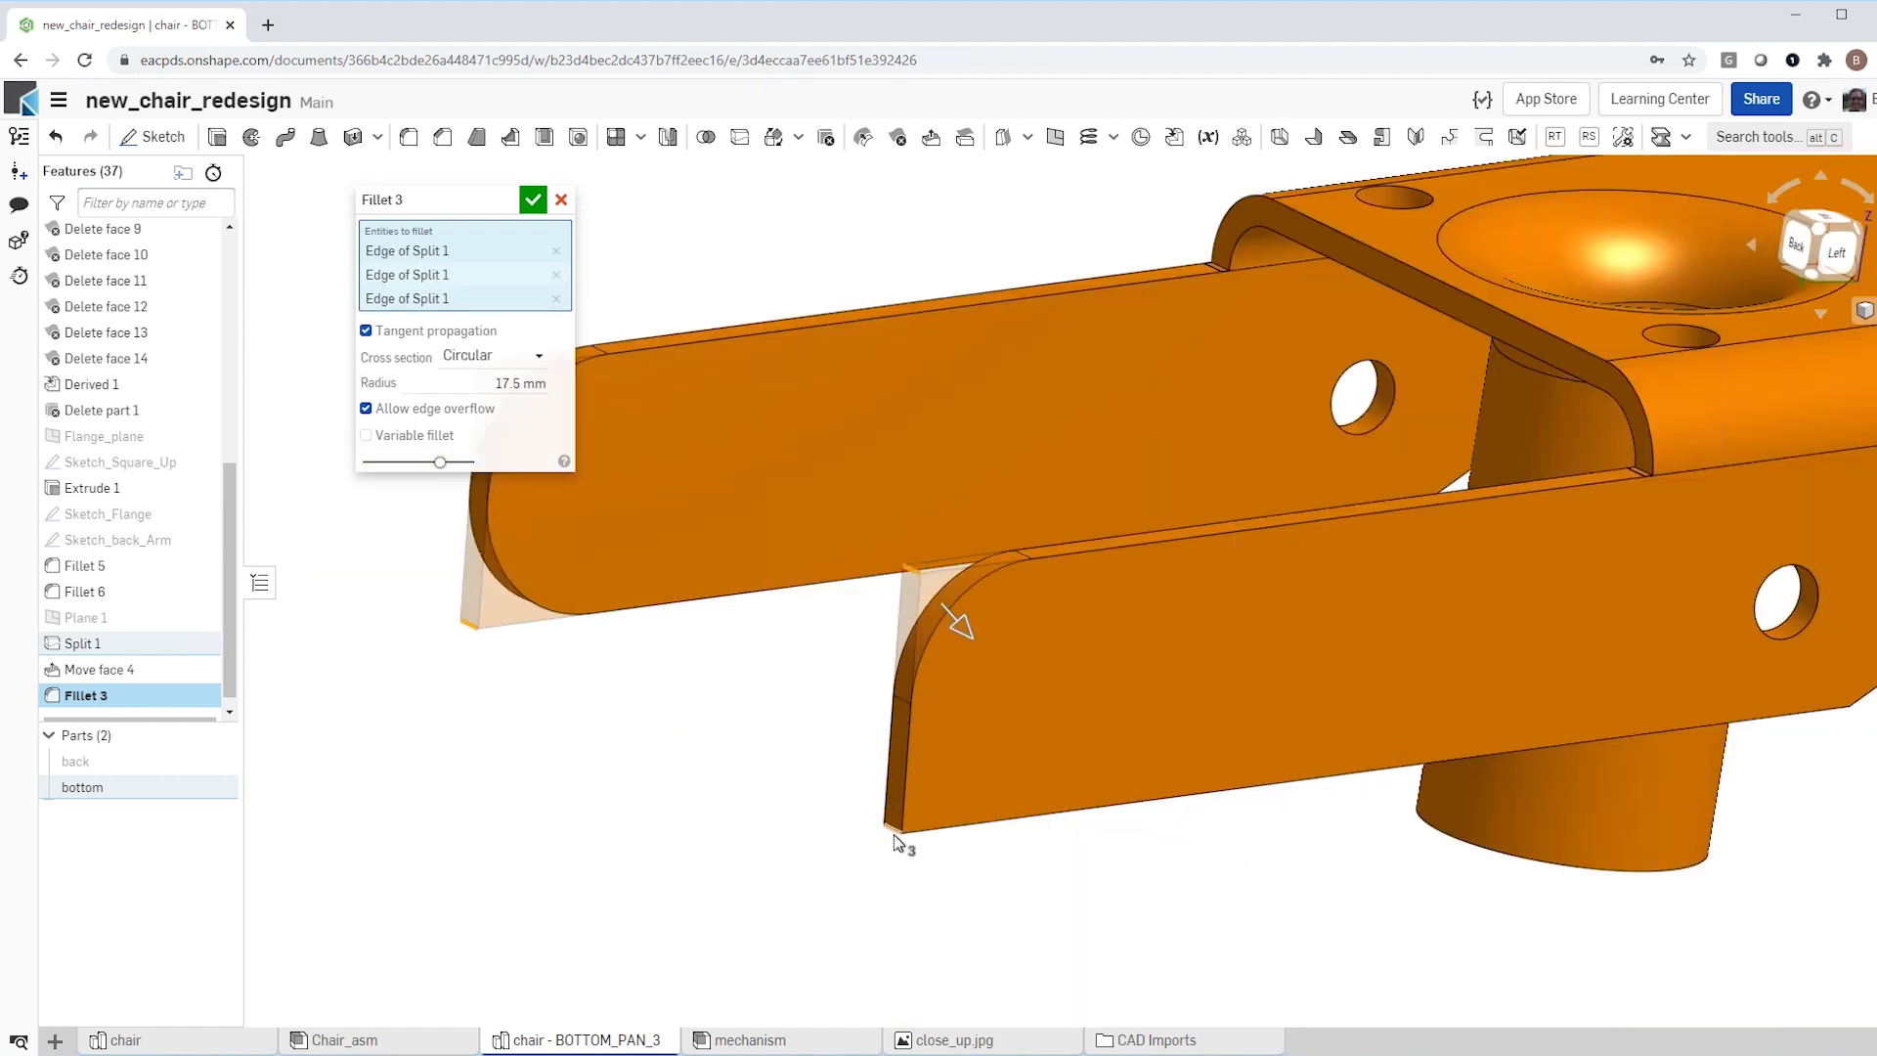
{"action": "left_click", "coordinate": [958, 623]}
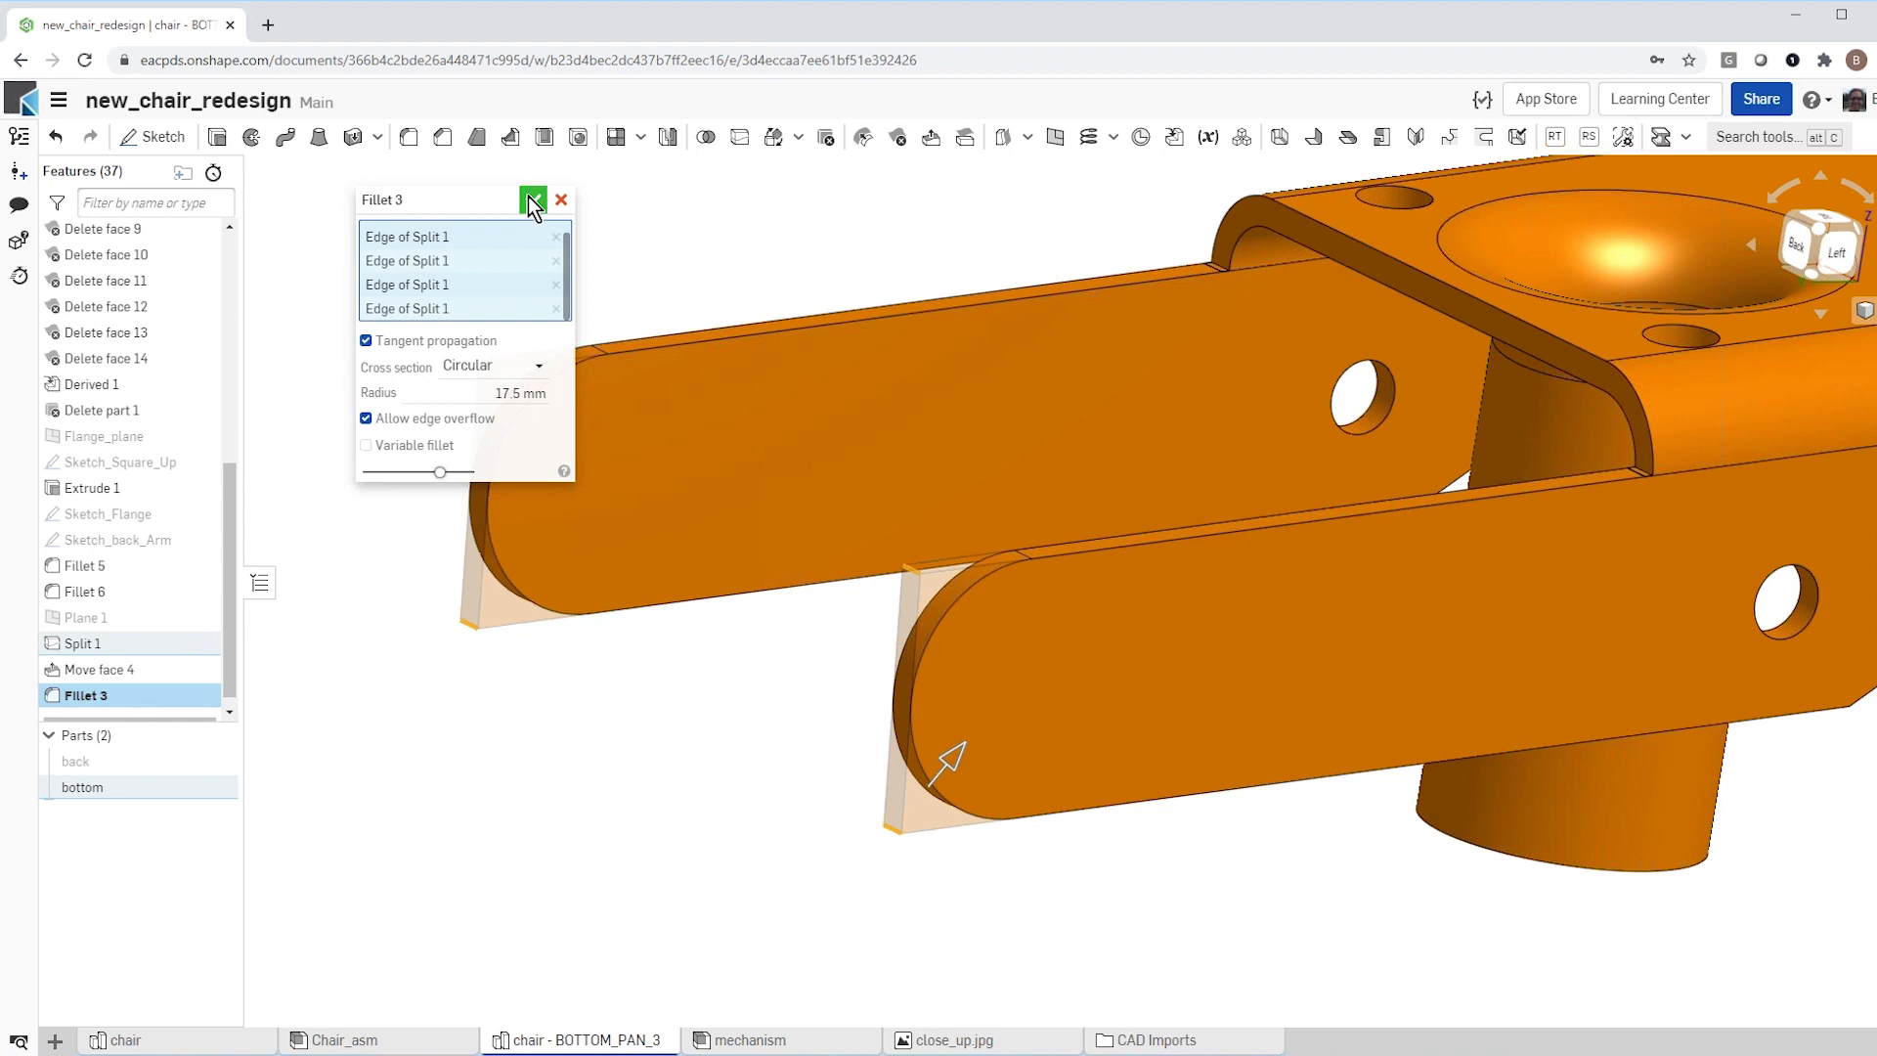
{"action": "left_click", "coordinate": [531, 200]}
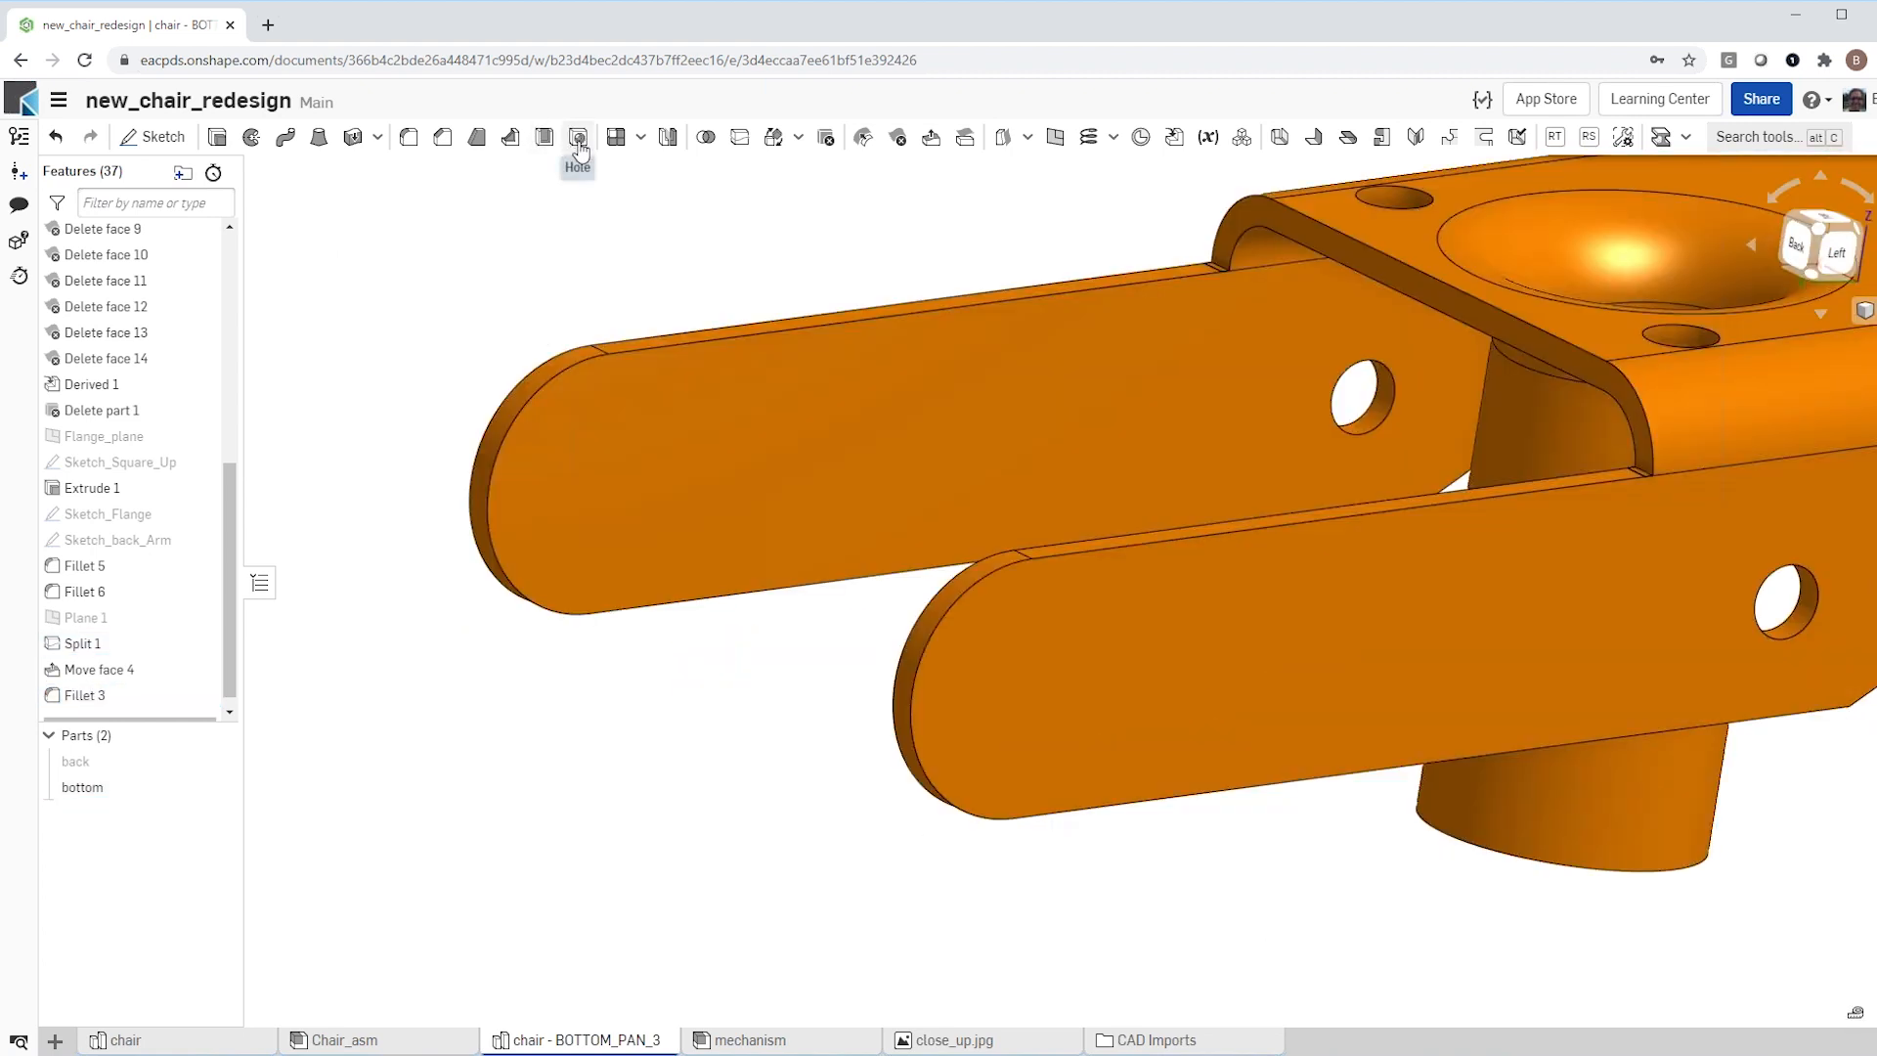
Step: Cut simple 10 mm through holes centred on the rounded ends of the bottom part's two arms
{"action": "left_click", "coordinate": [578, 139]}
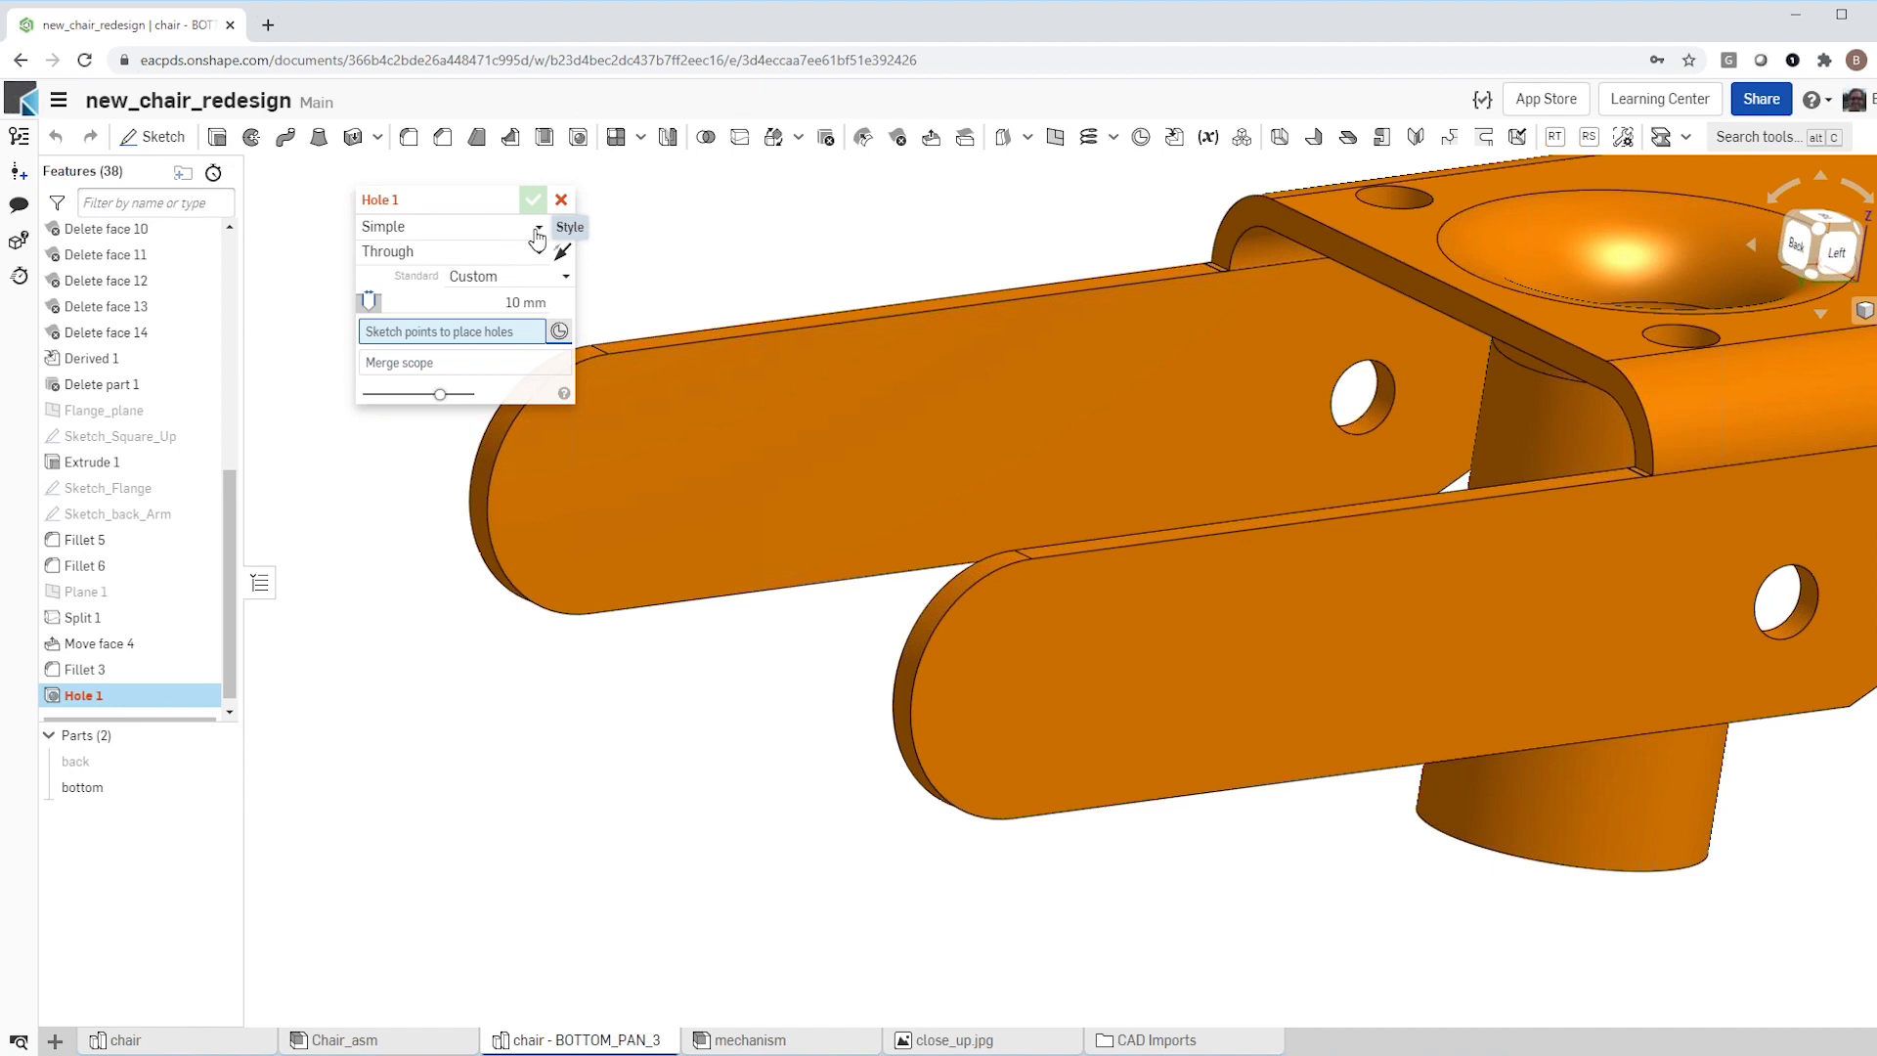
{"action": "left_click", "coordinate": [1016, 696]}
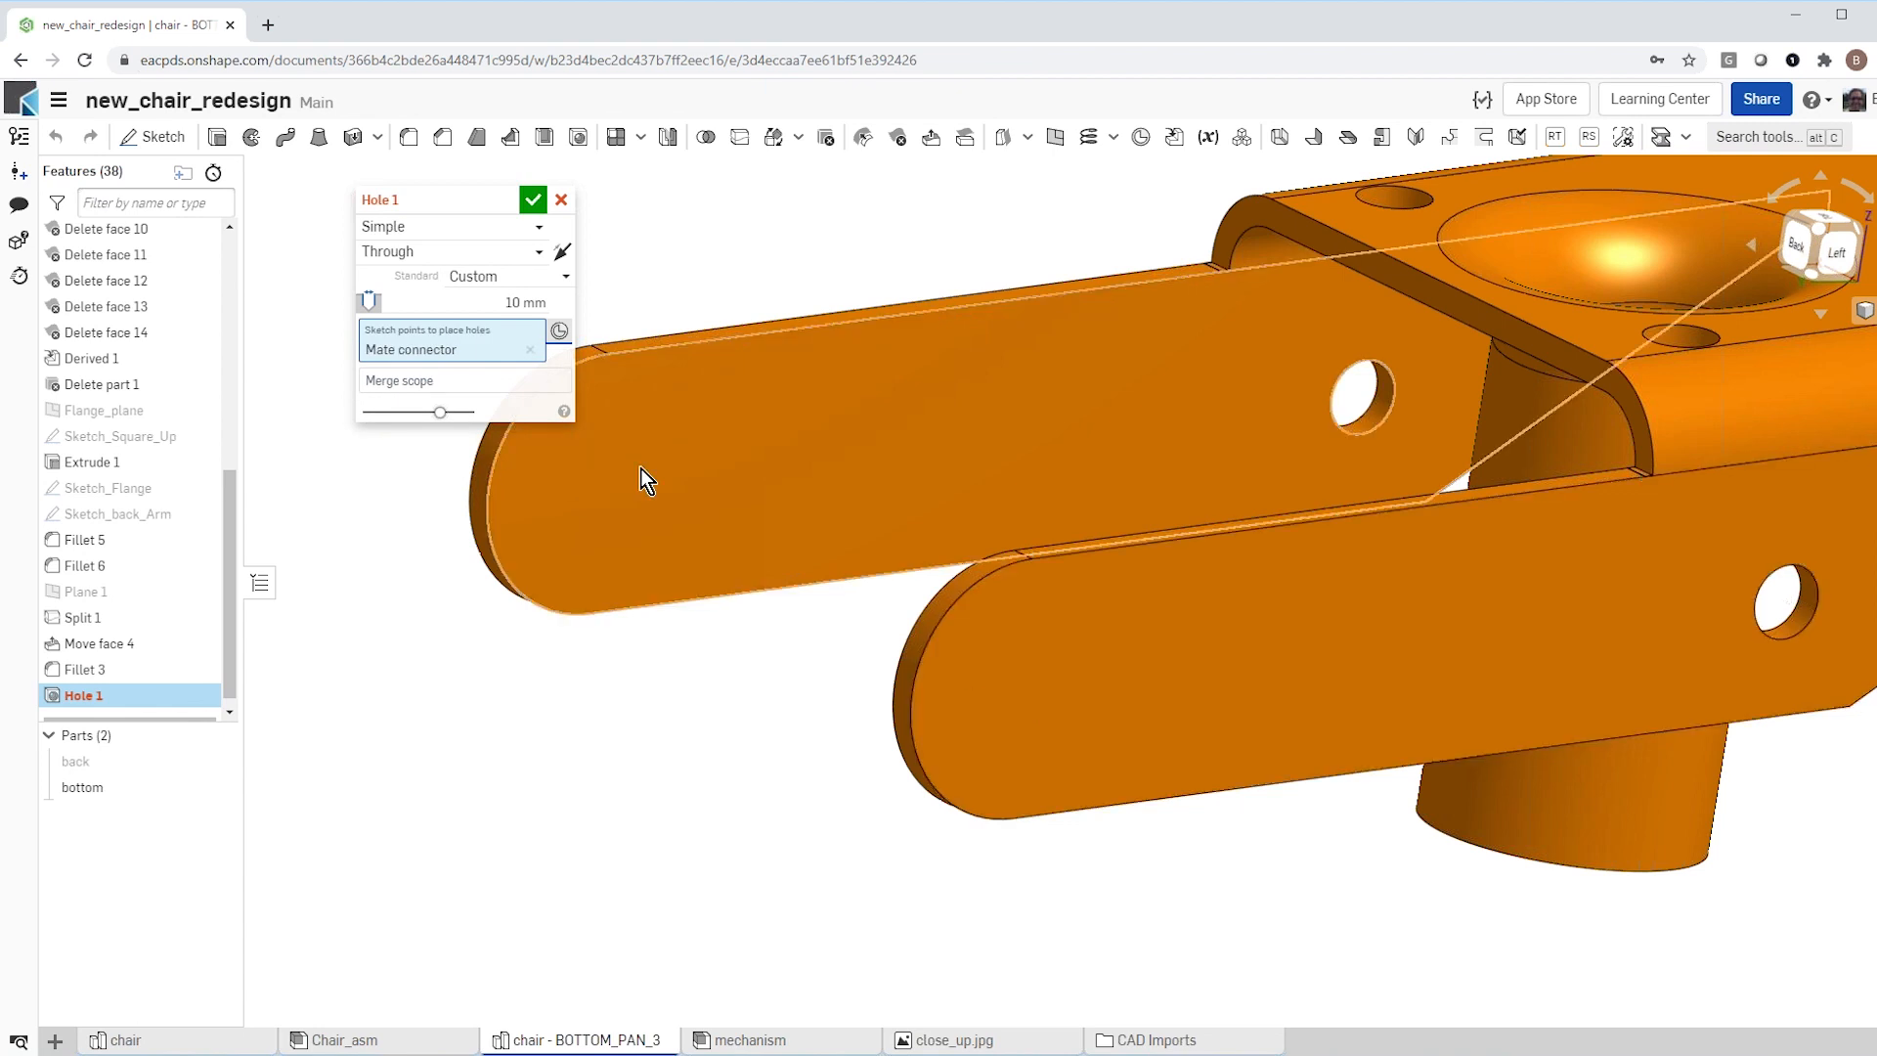
{"action": "left_click", "coordinate": [544, 204]}
Step: Show the back part and hide the bottom part to isolate the back's lower arm ends
{"action": "scroll", "coordinate": [816, 849], "scroll_direction": "down", "scroll_amount": 4}
{"action": "right_click_drag", "start_coordinate": [815, 848], "coordinate": [644, 821]}
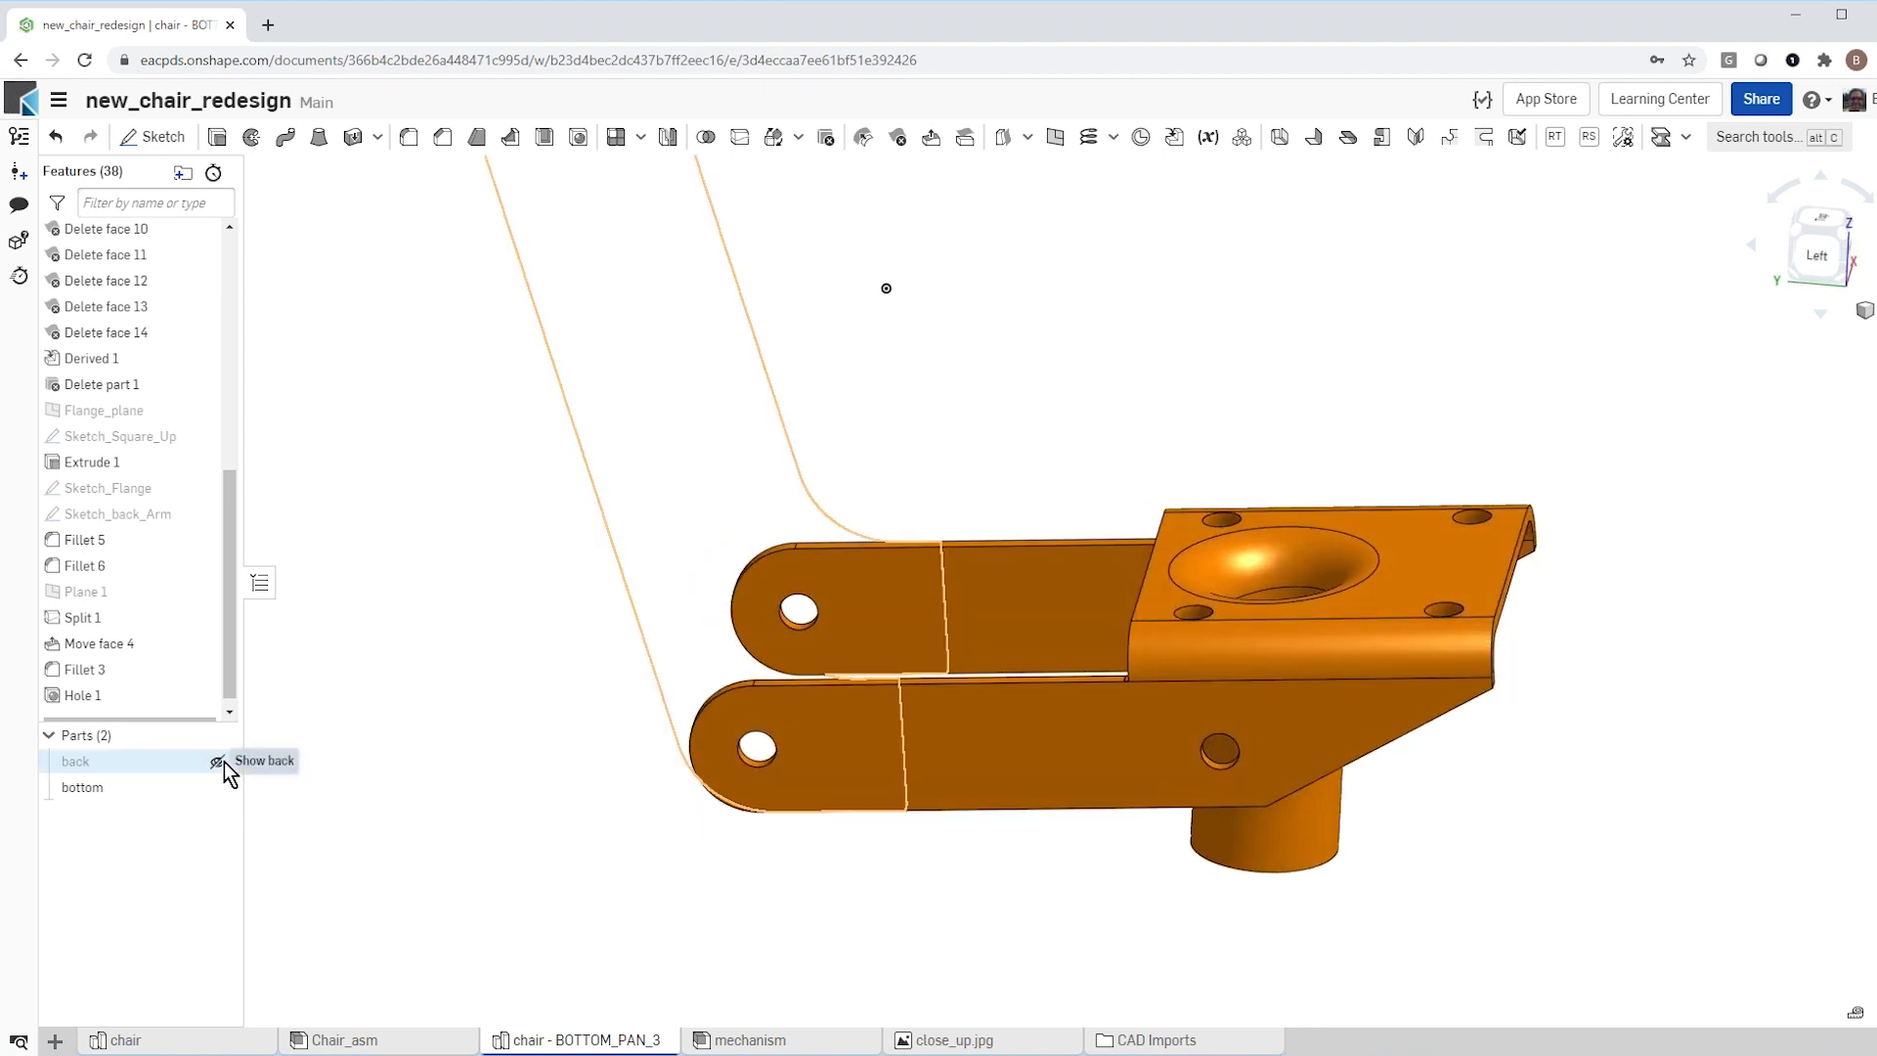
{"action": "left_click", "coordinate": [217, 761]}
{"action": "right_click_drag", "start_coordinate": [518, 871], "coordinate": [538, 631]}
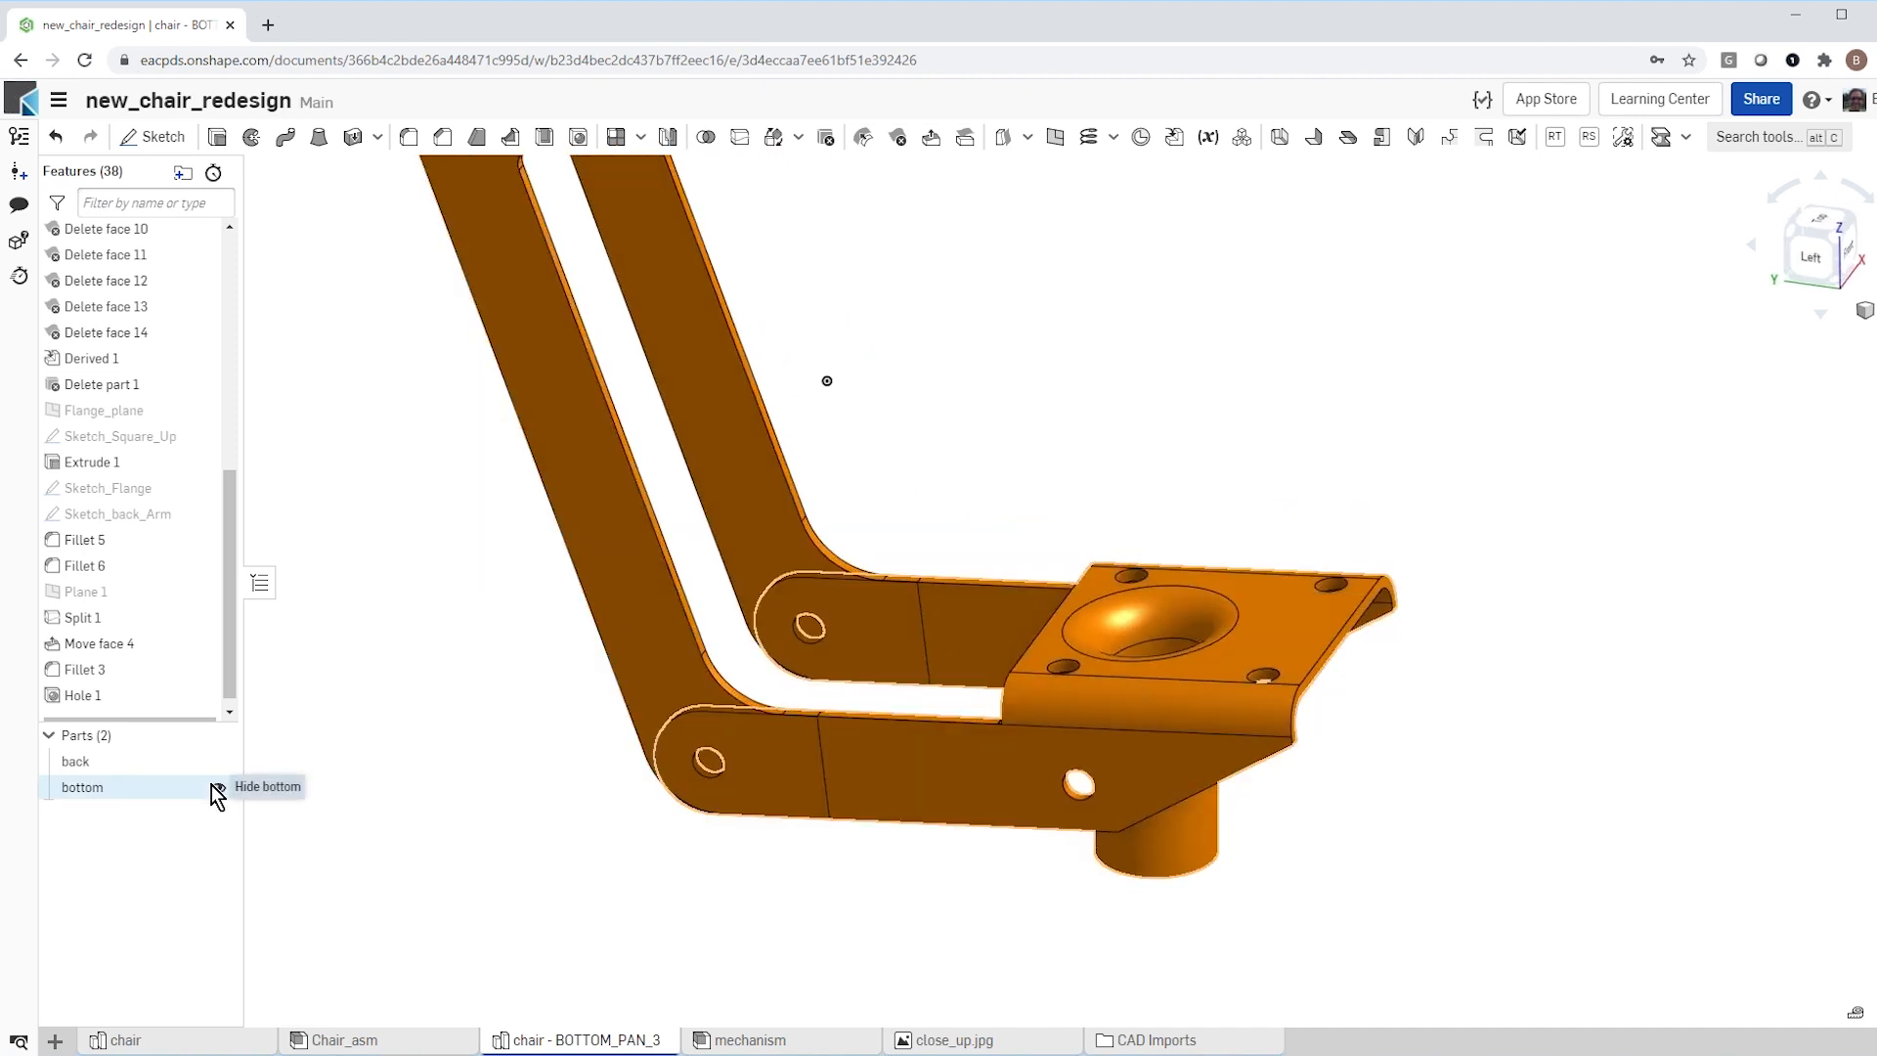
{"action": "left_click", "coordinate": [217, 787]}
{"action": "right_click_drag", "start_coordinate": [765, 817], "coordinate": [884, 702]}
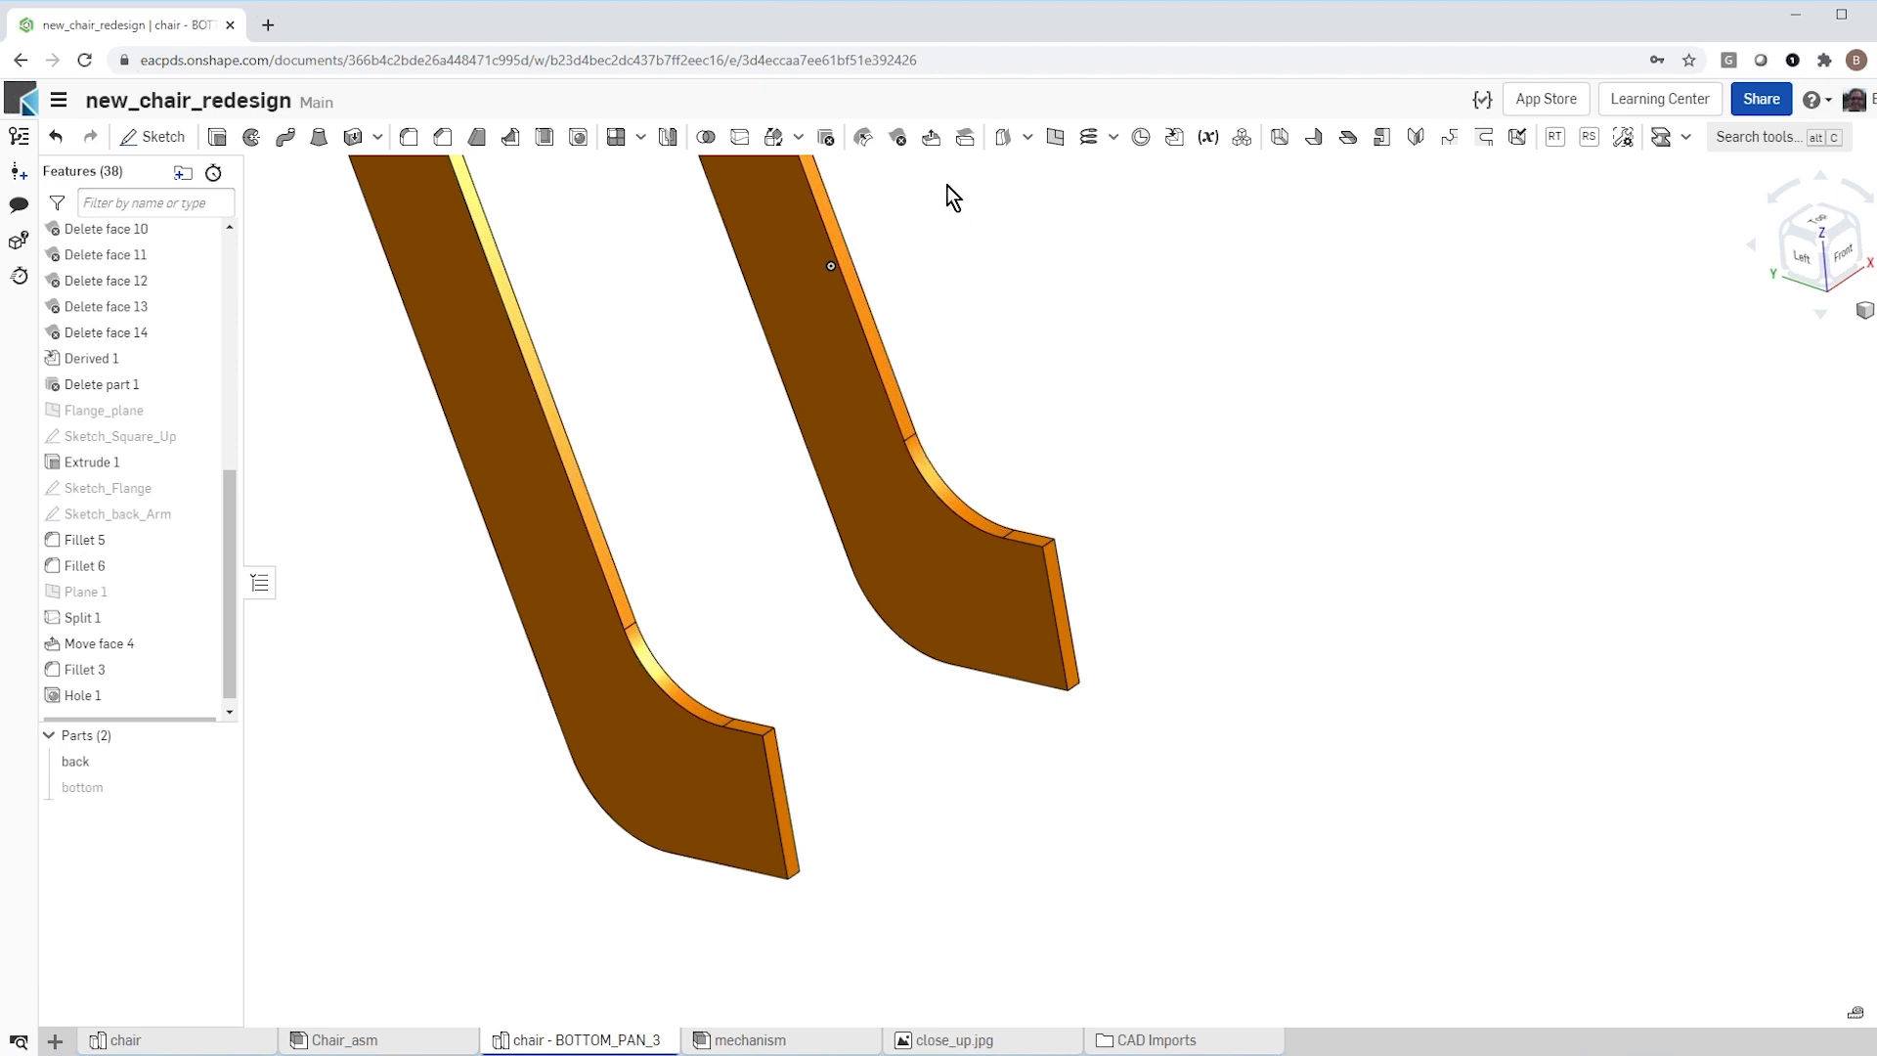
Step: Select the end face and short upper face on both back arms for deletion with Heal, including their fillet faces
{"action": "left_click", "coordinate": [898, 138]}
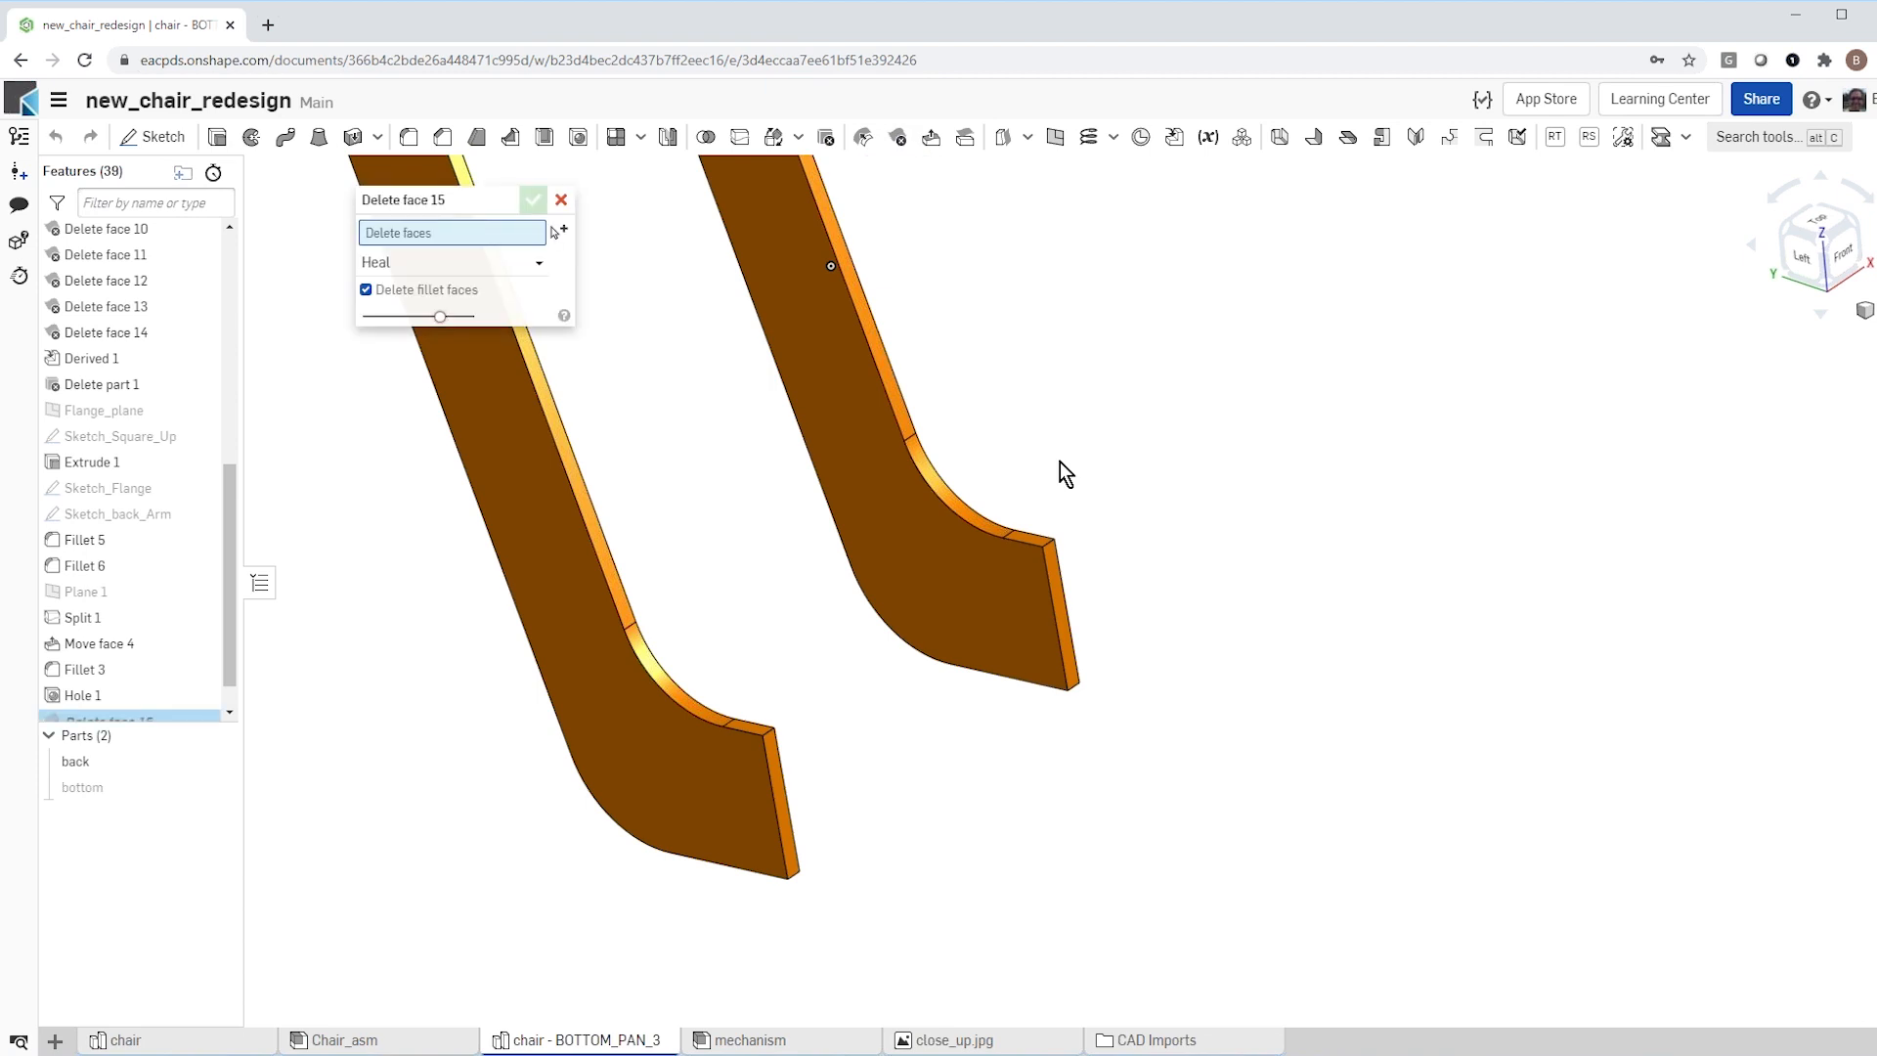
{"action": "scroll", "coordinate": [1060, 461], "scroll_direction": "up", "scroll_amount": 3}
{"action": "left_click", "coordinate": [1013, 585]}
{"action": "left_click", "coordinate": [1048, 624]}
{"action": "scroll", "coordinate": [1102, 560], "scroll_direction": "down", "scroll_amount": 1}
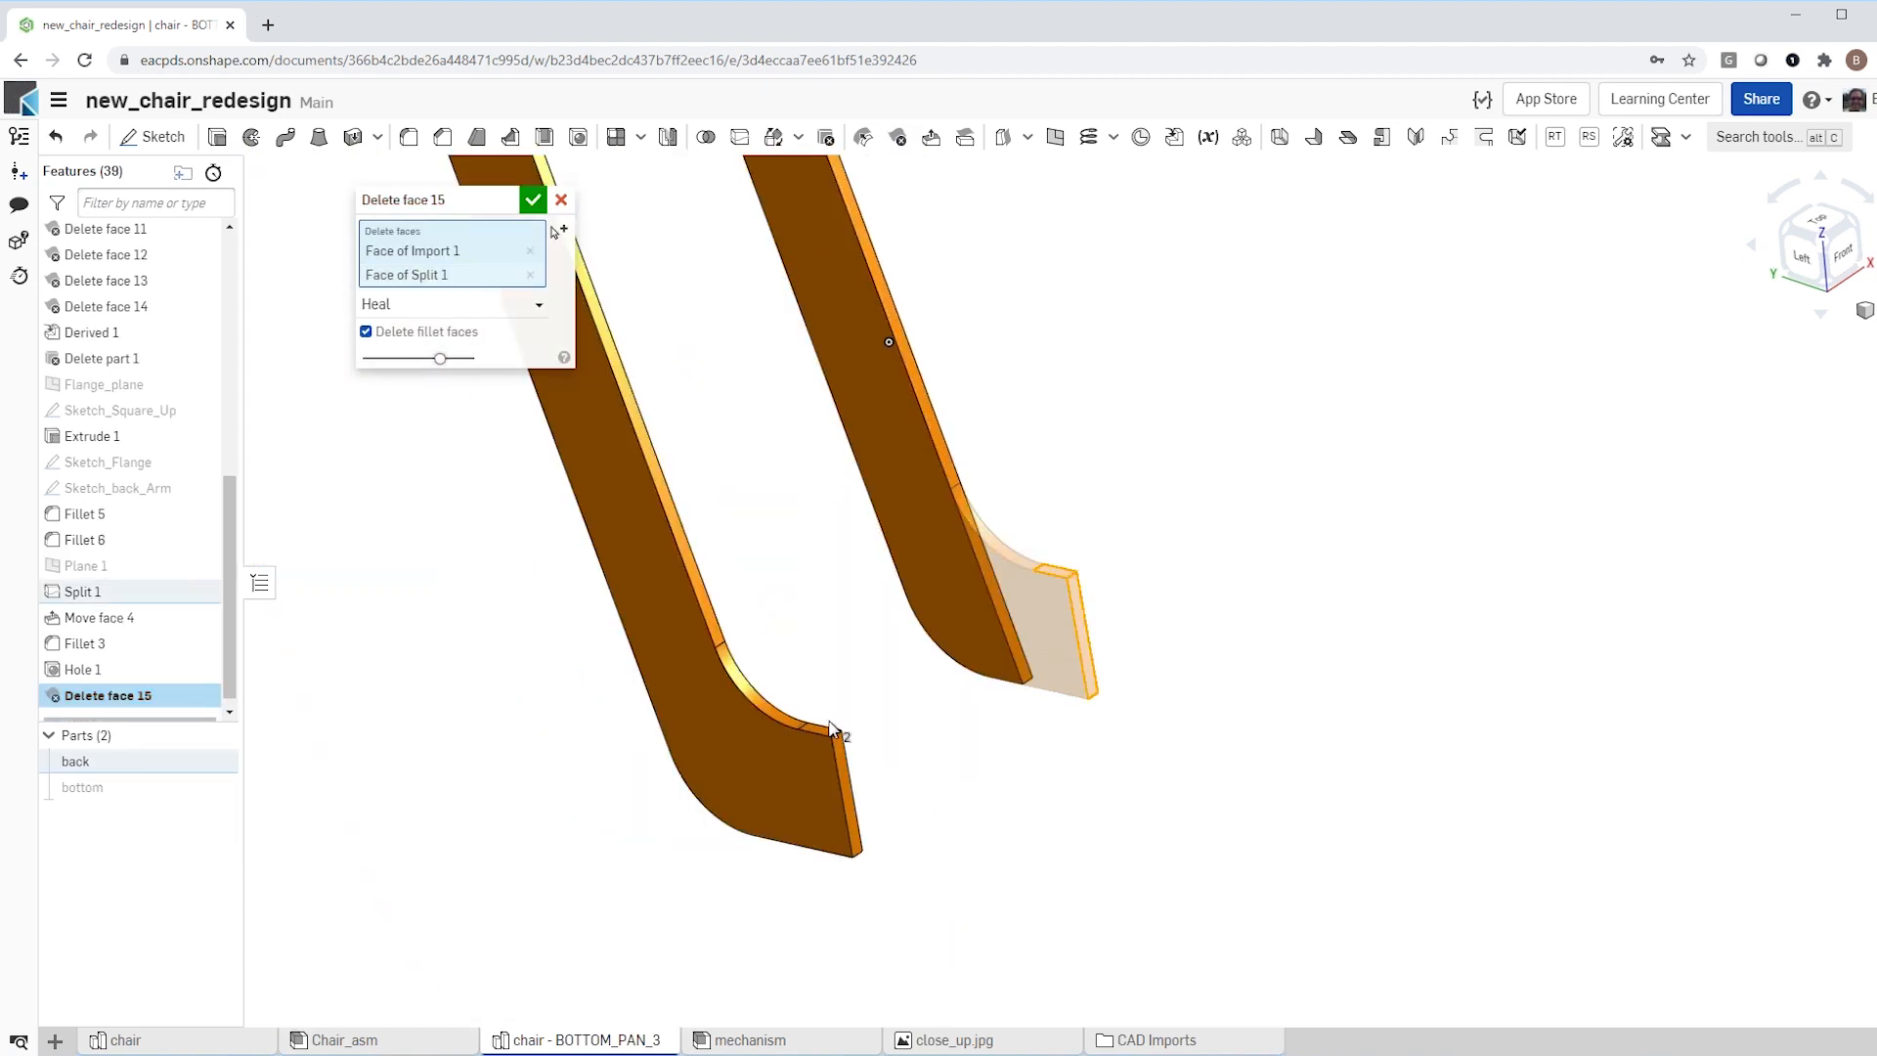
{"action": "scroll", "coordinate": [826, 735], "scroll_direction": "up", "scroll_amount": 2}
{"action": "left_click", "coordinate": [815, 729]}
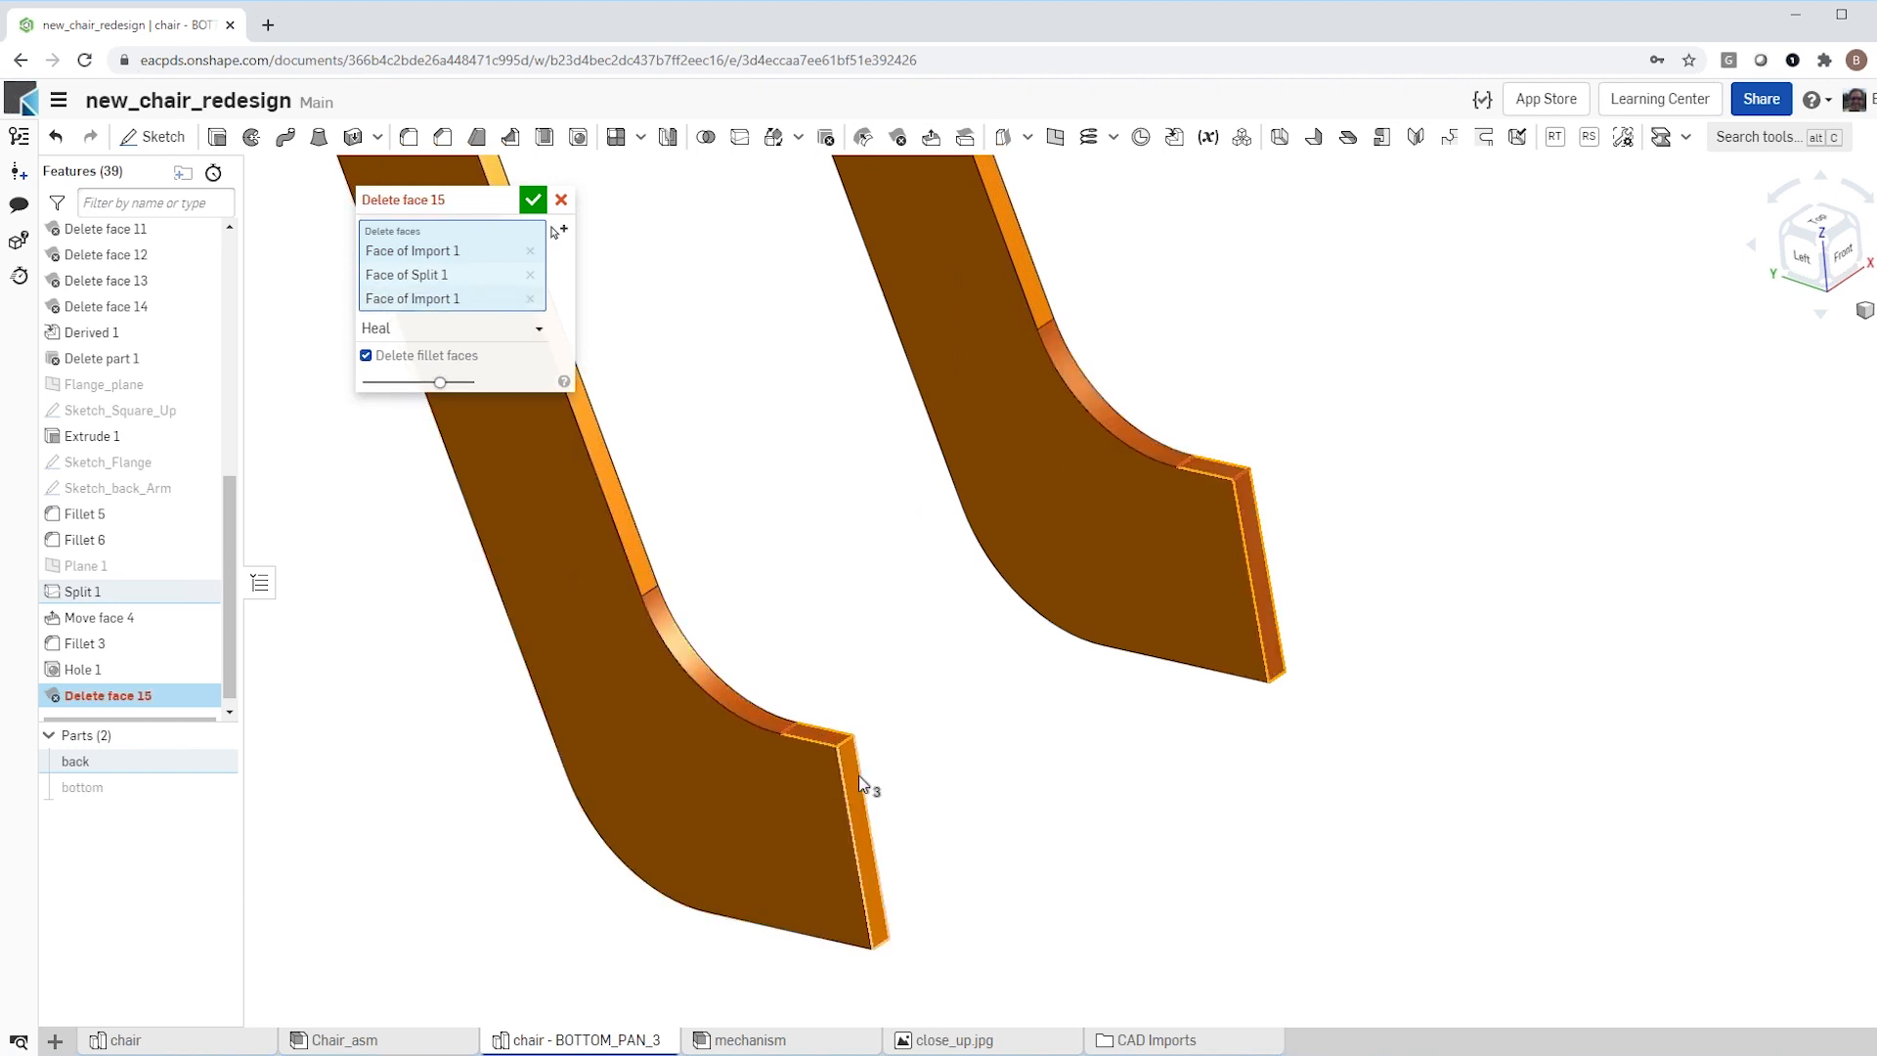
{"action": "left_click", "coordinate": [854, 782]}
Step: Include the rounded lower corner faces of both back arms in the face deletion and accept it
{"action": "right_click_drag", "start_coordinate": [885, 759], "coordinate": [754, 742]}
{"action": "left_click", "coordinate": [765, 741]}
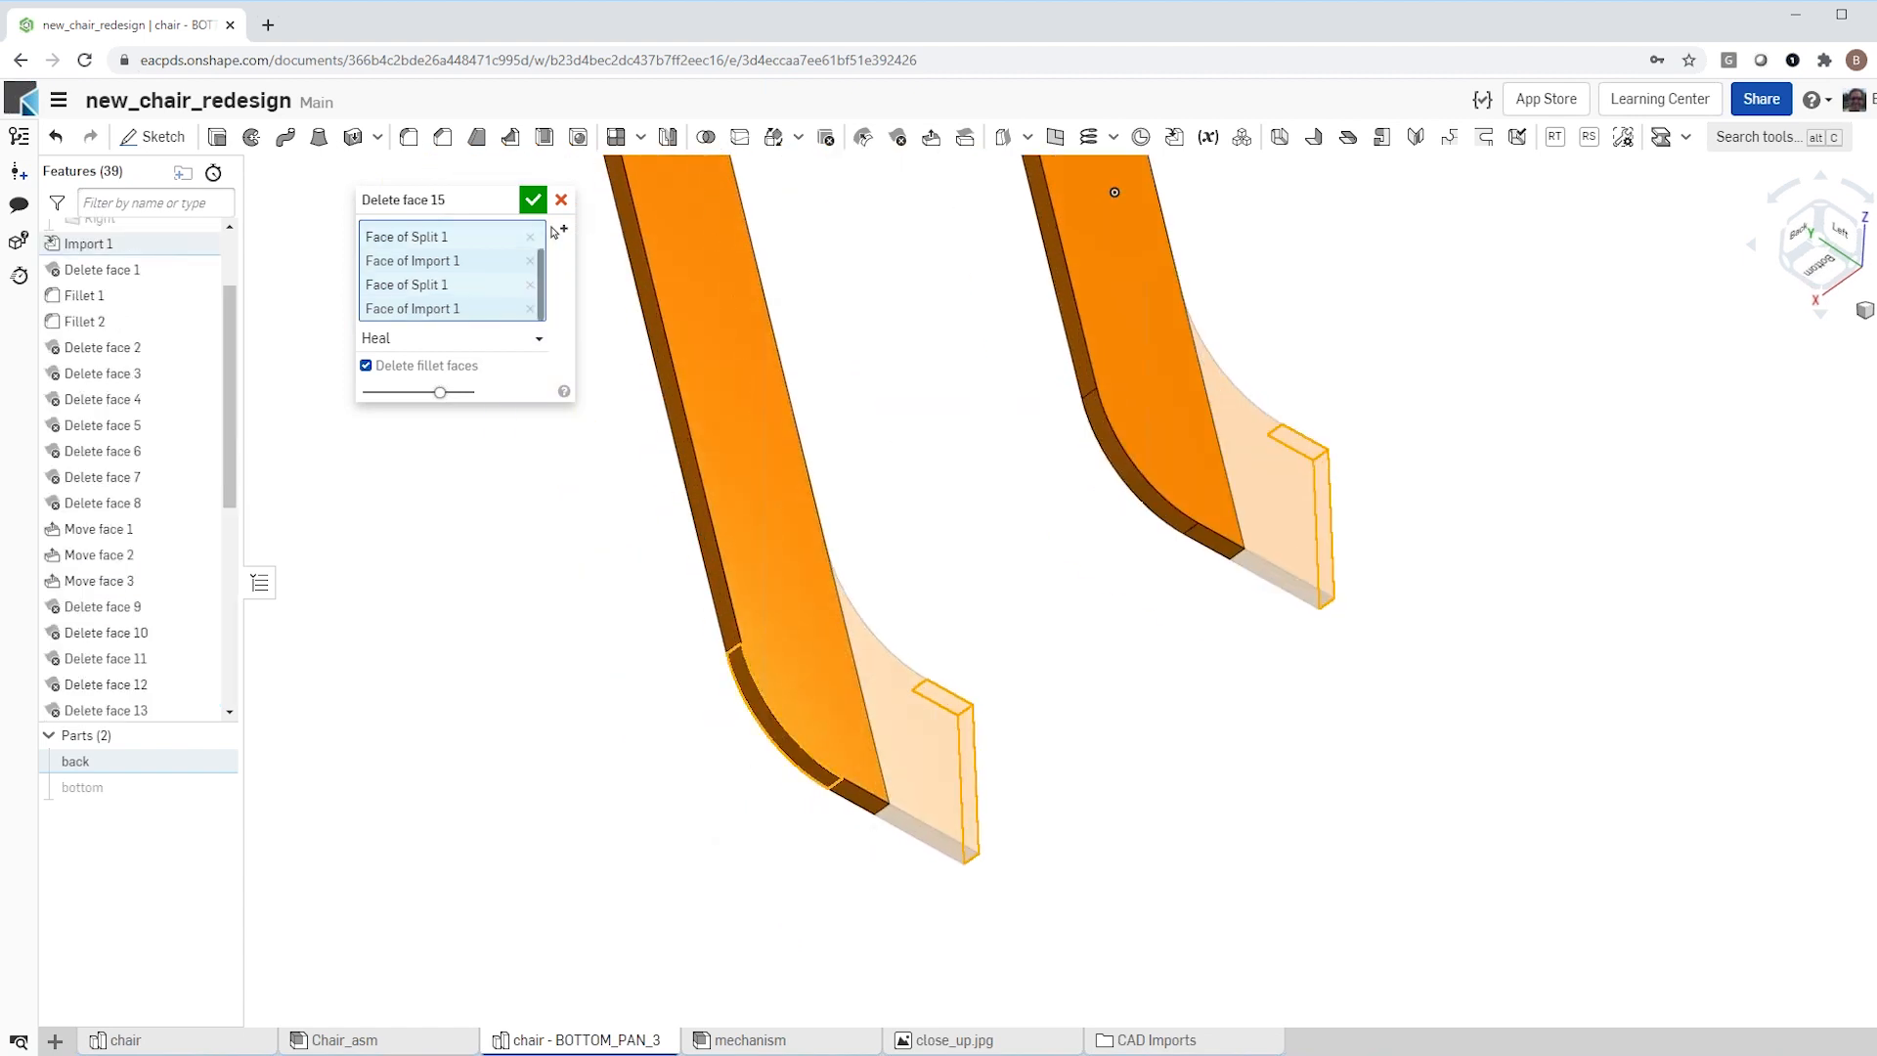
{"action": "left_click", "coordinate": [1100, 463]}
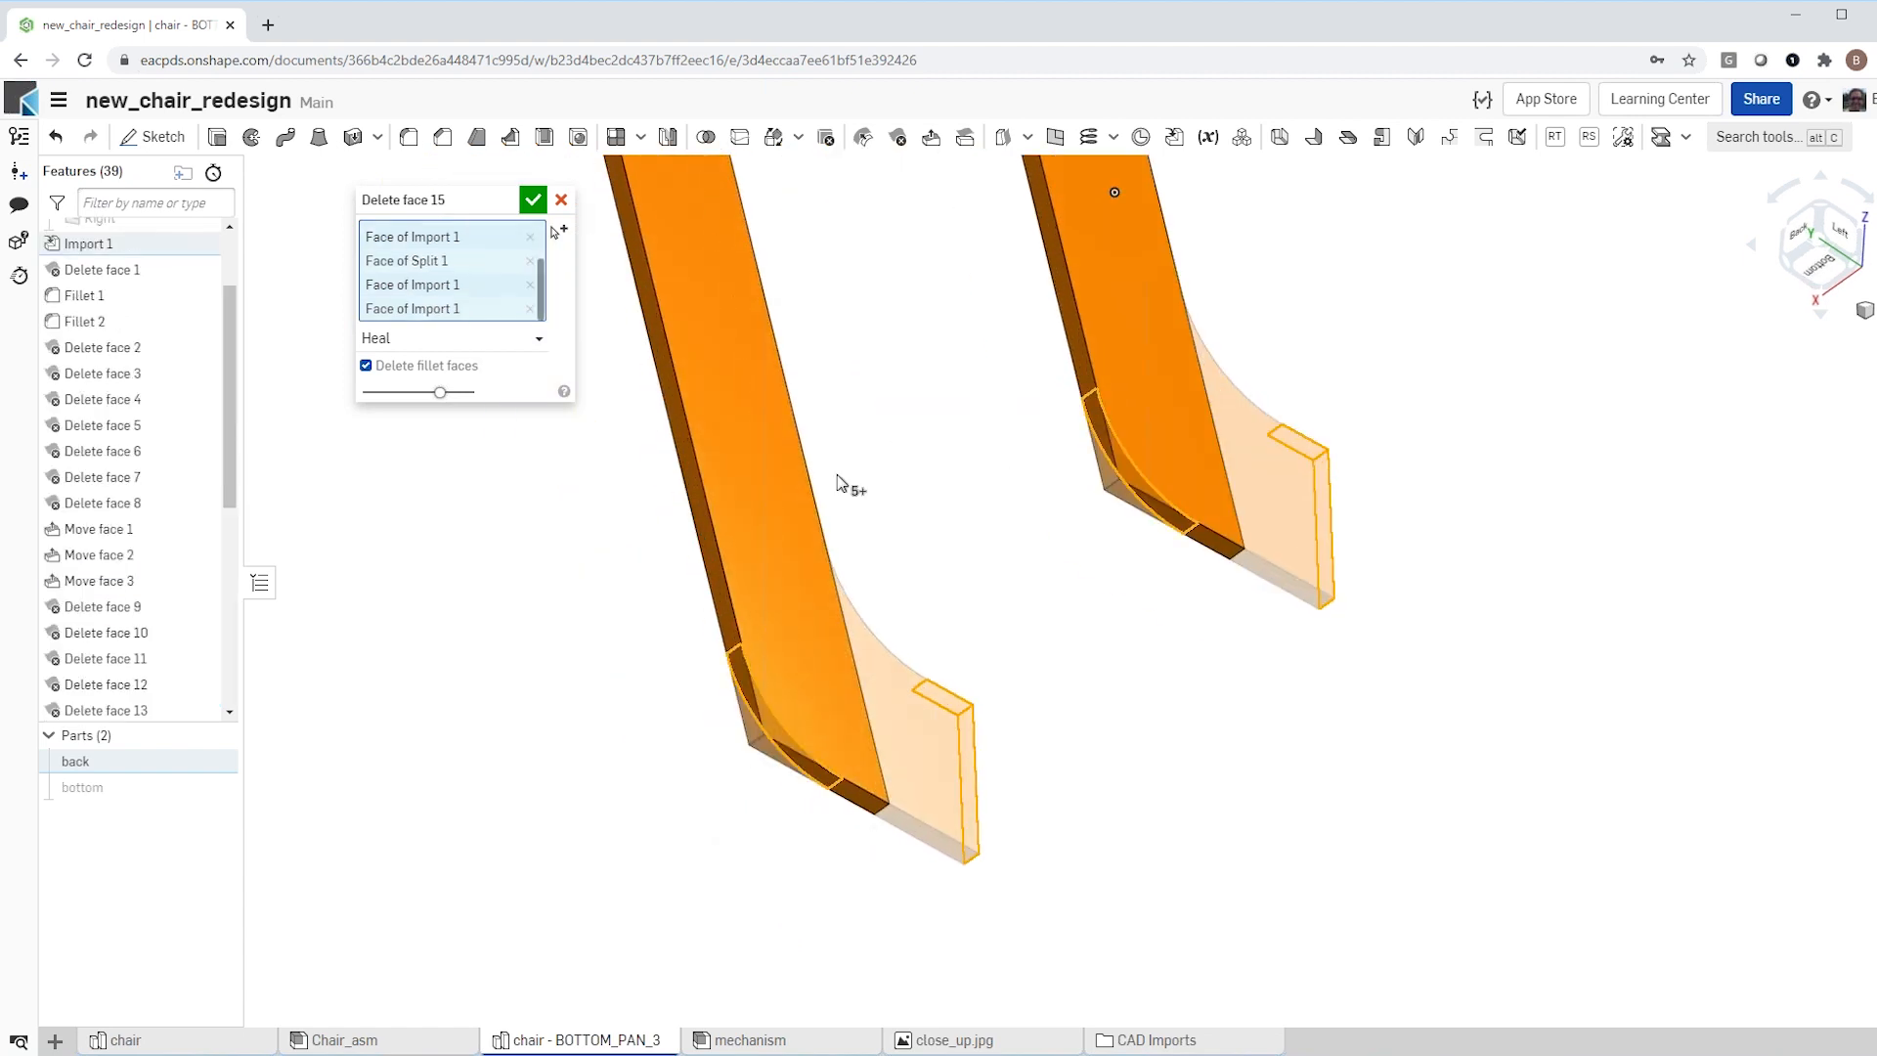
{"action": "left_click", "coordinate": [531, 200]}
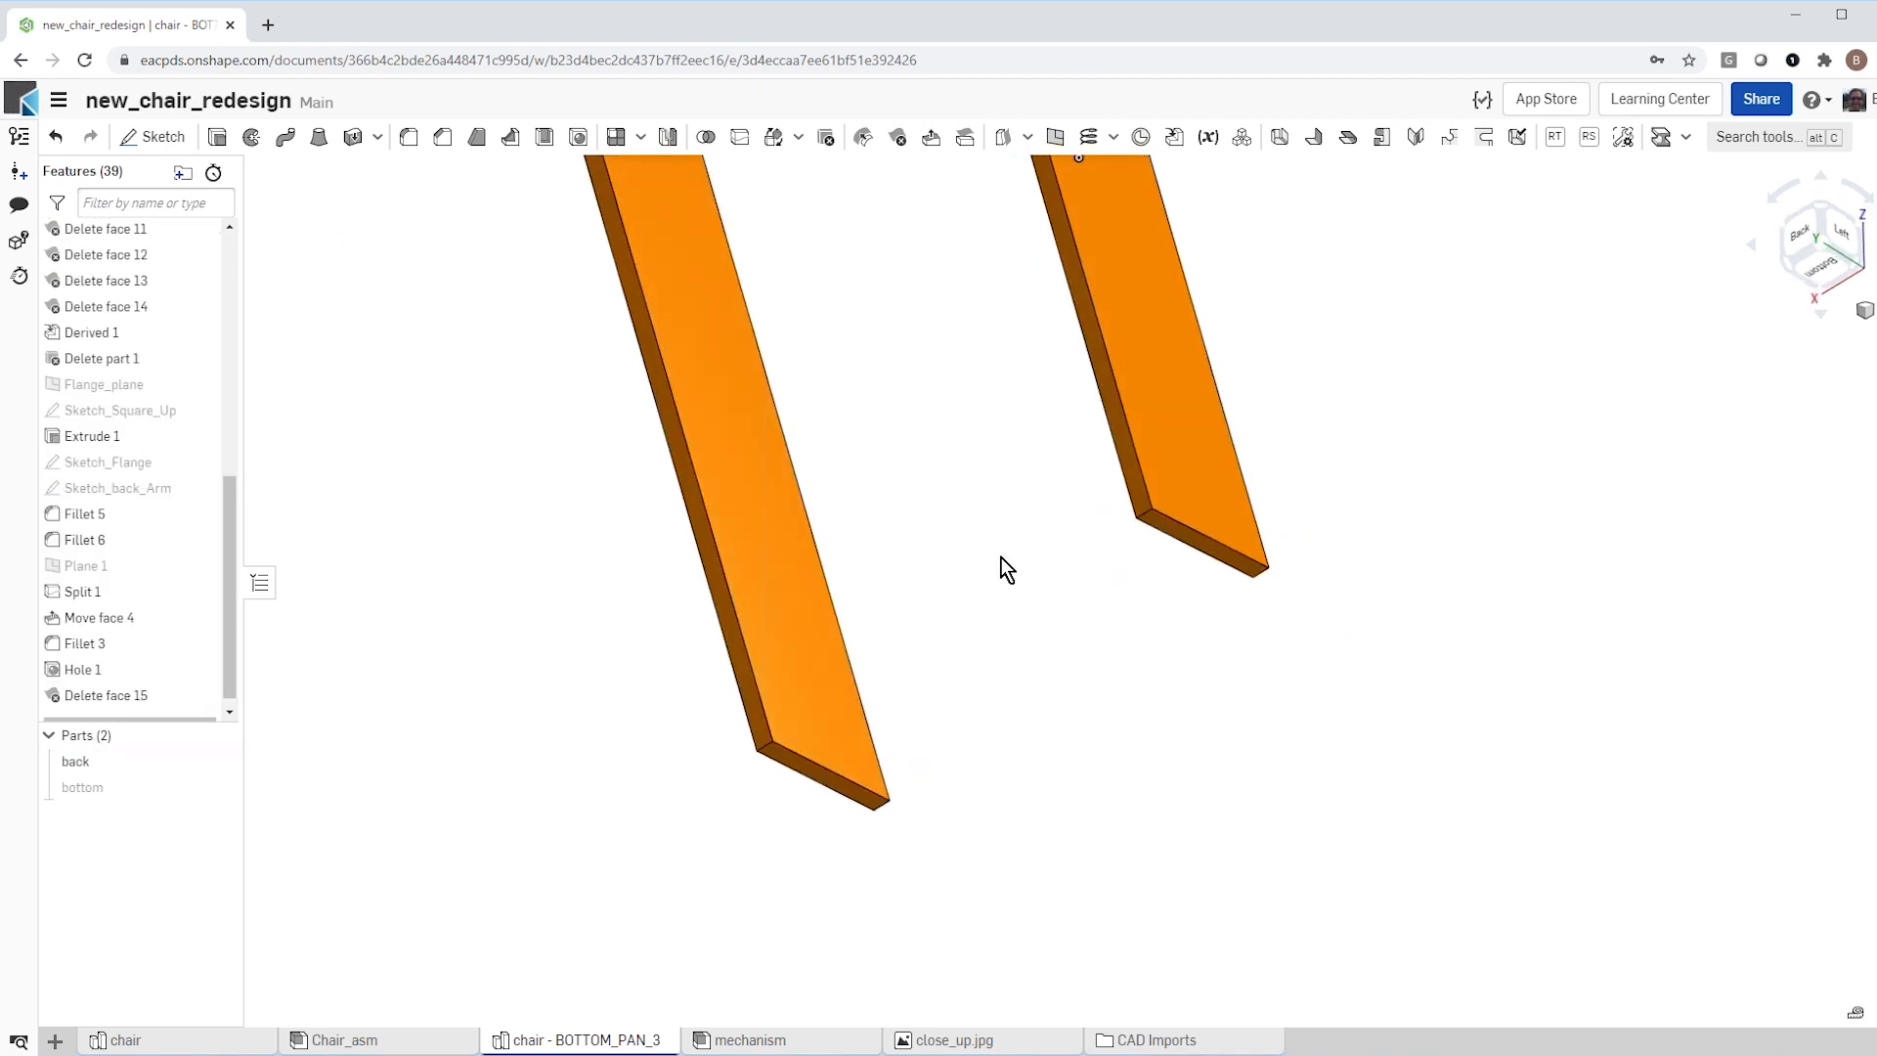
Step: Round the four corner edges at the lower ends of both back arms with a 15 mm circular fillet
{"action": "key", "text": "shift+f"}
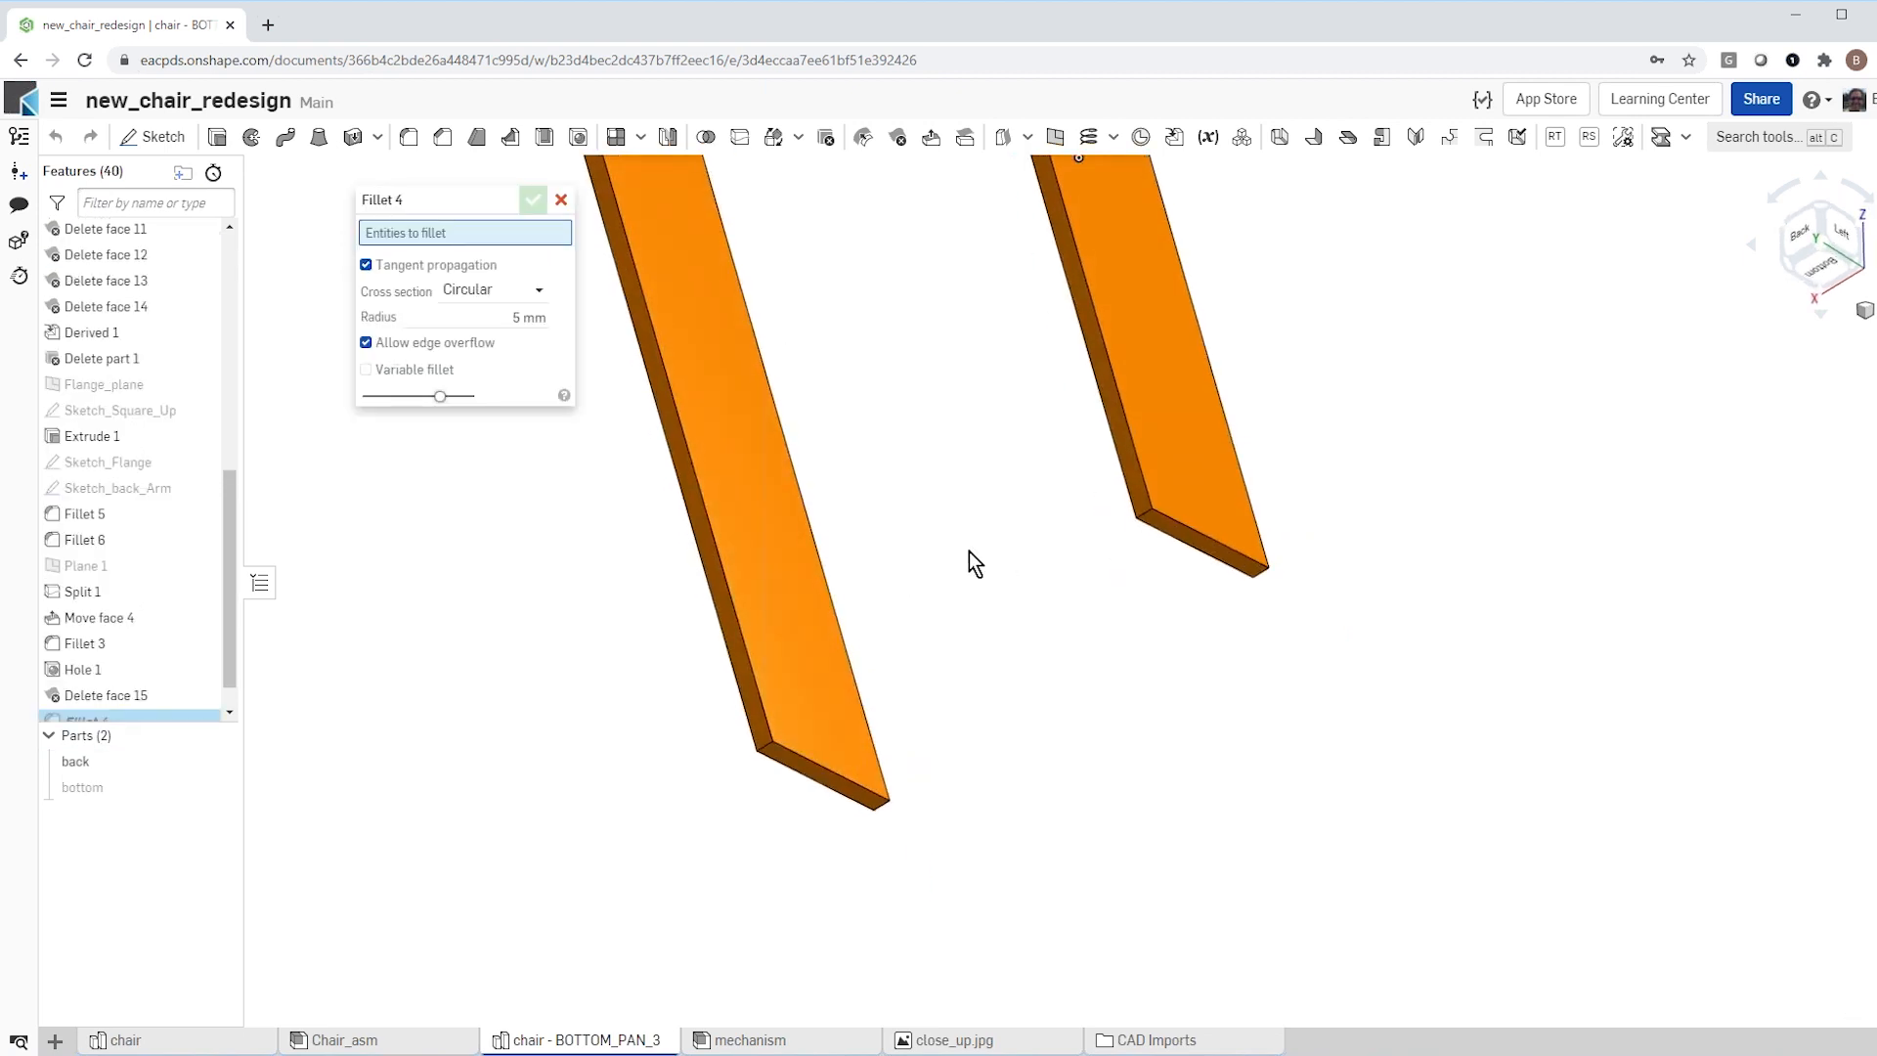
{"action": "left_click", "coordinate": [486, 317]}
{"action": "type", "text": "15"}
{"action": "key", "text": "Return"}
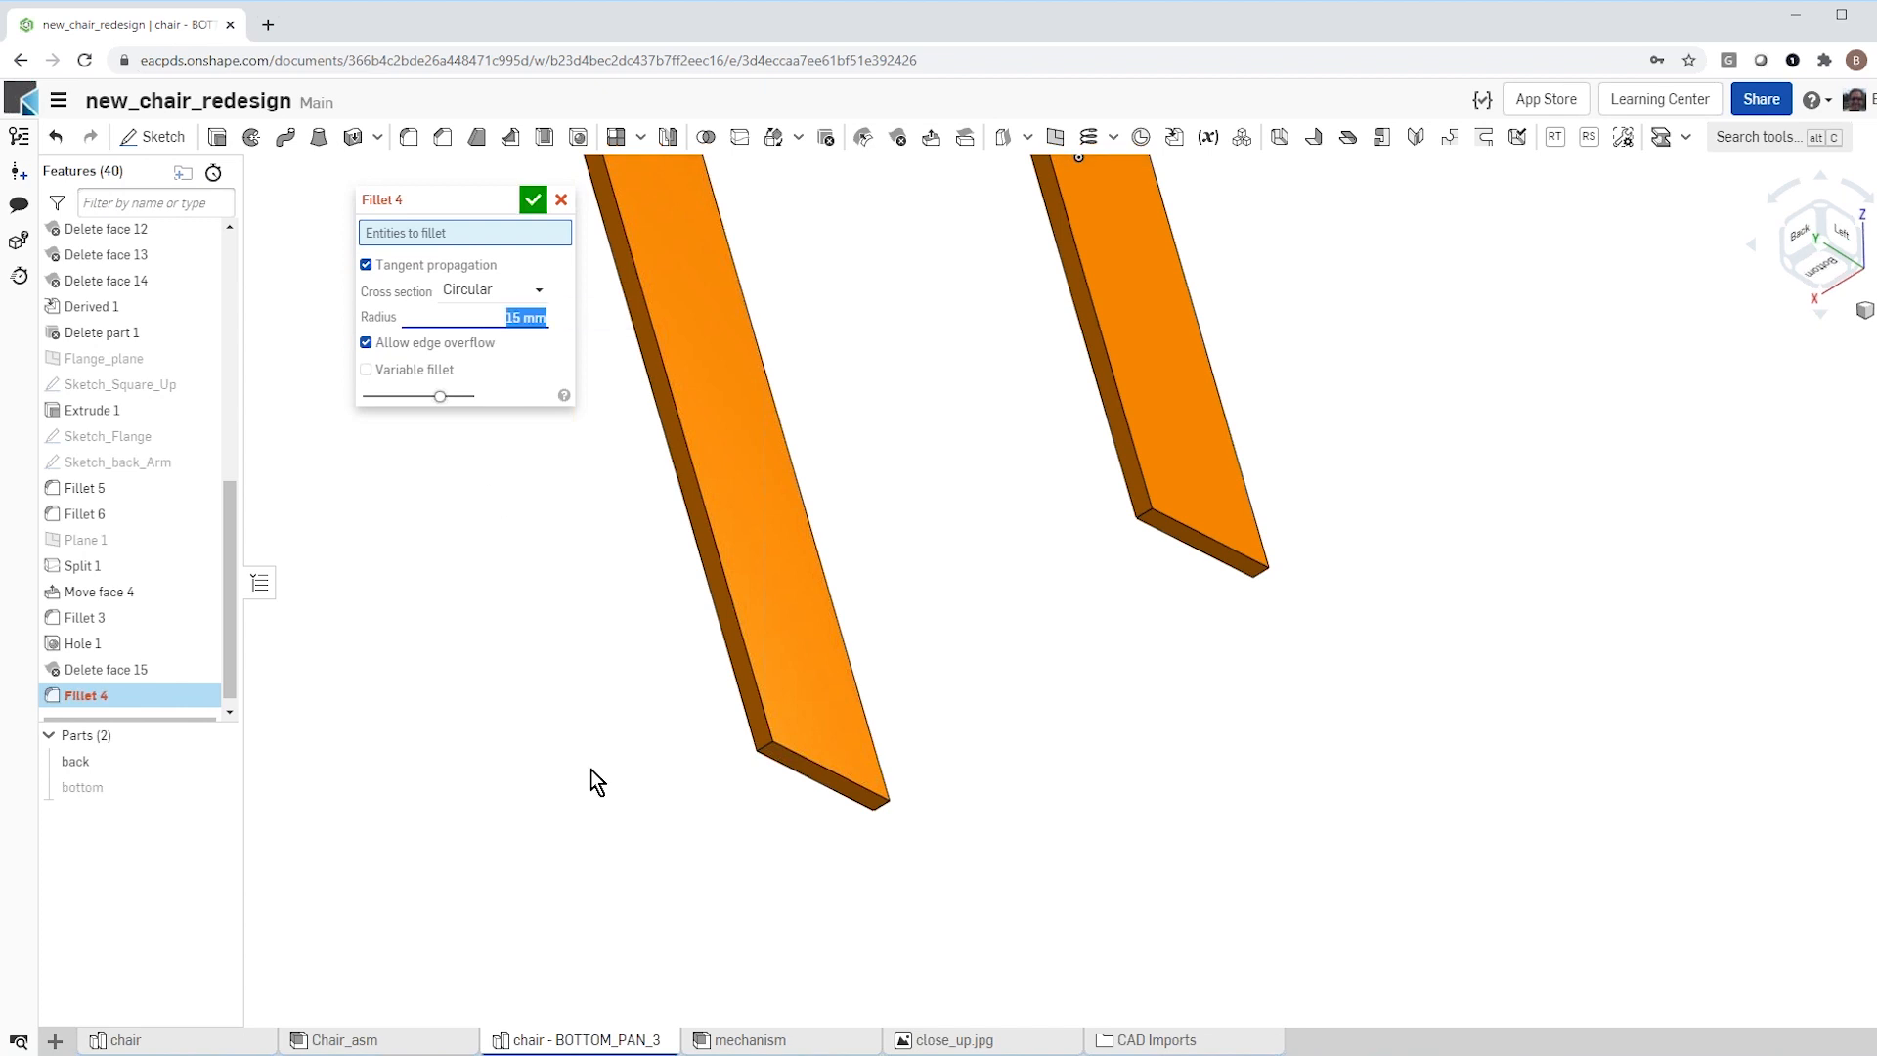
{"action": "scroll", "coordinate": [770, 905], "scroll_direction": "up", "scroll_amount": 2}
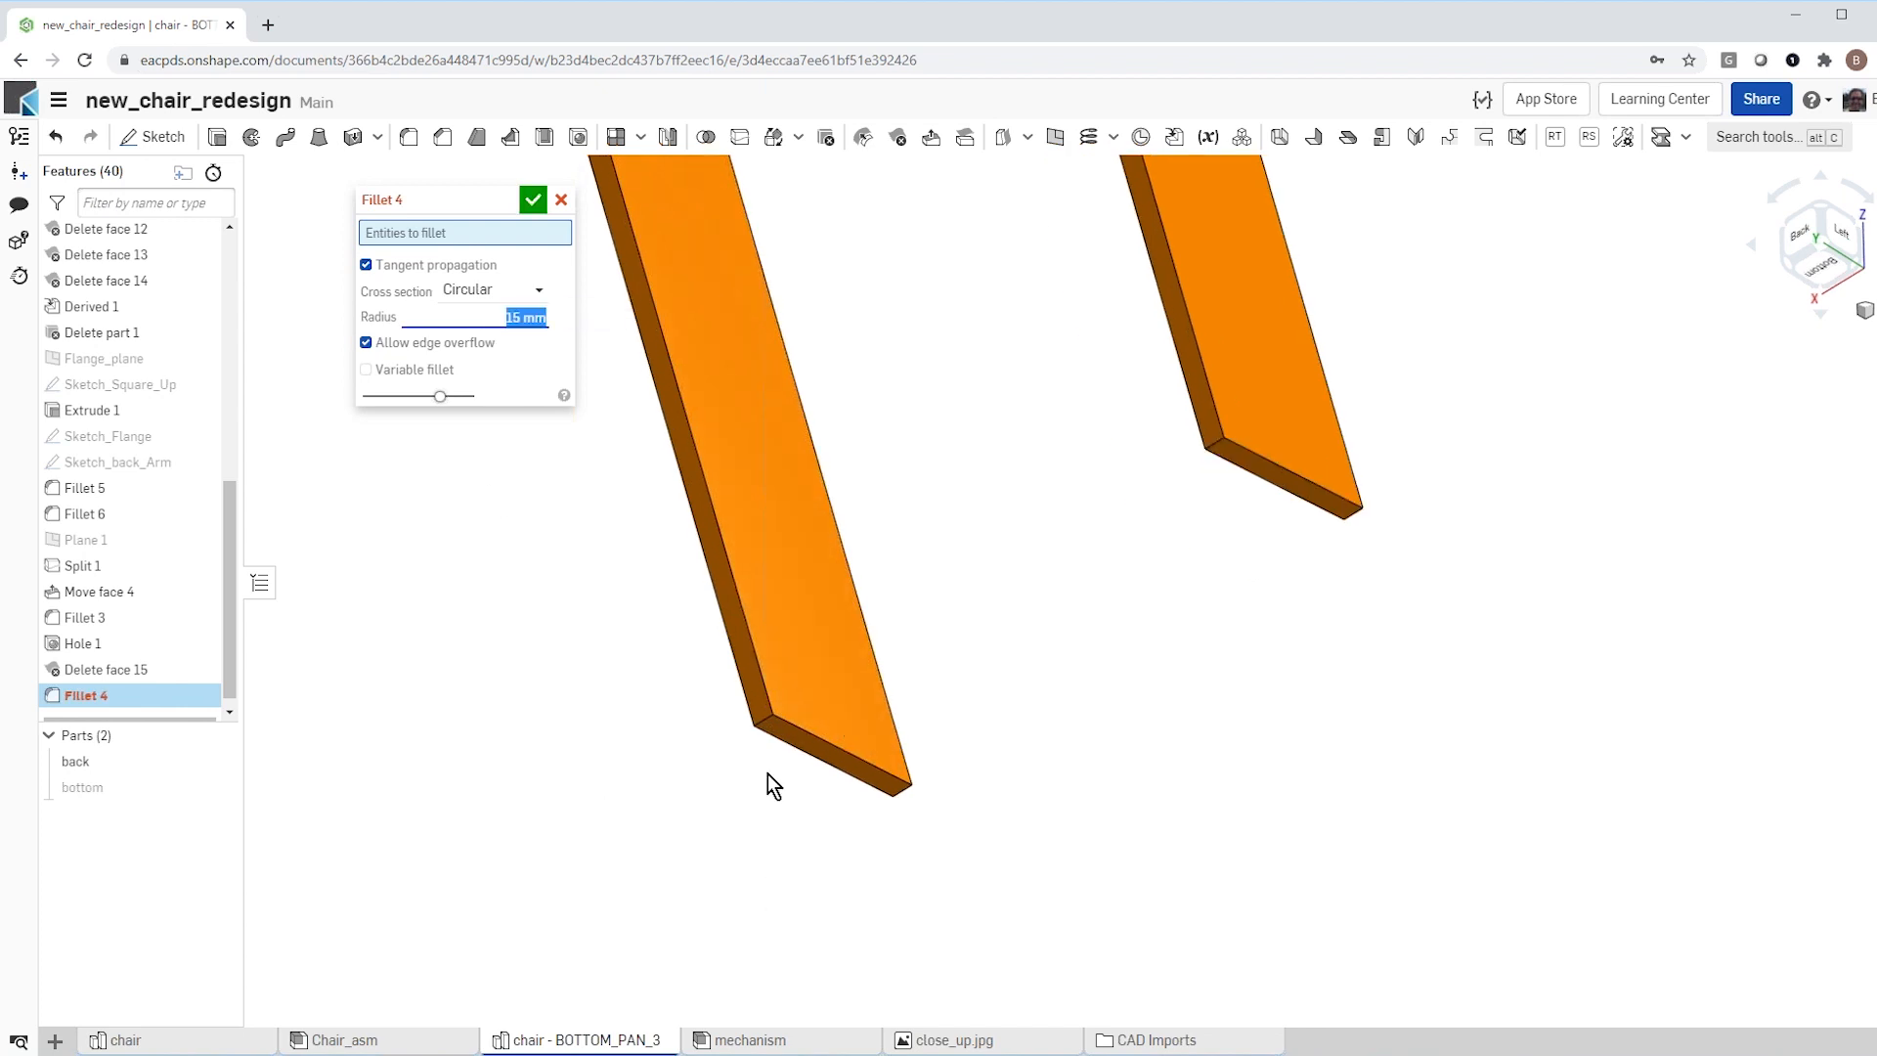
{"action": "left_click", "coordinate": [759, 719]}
{"action": "left_click", "coordinate": [895, 792]}
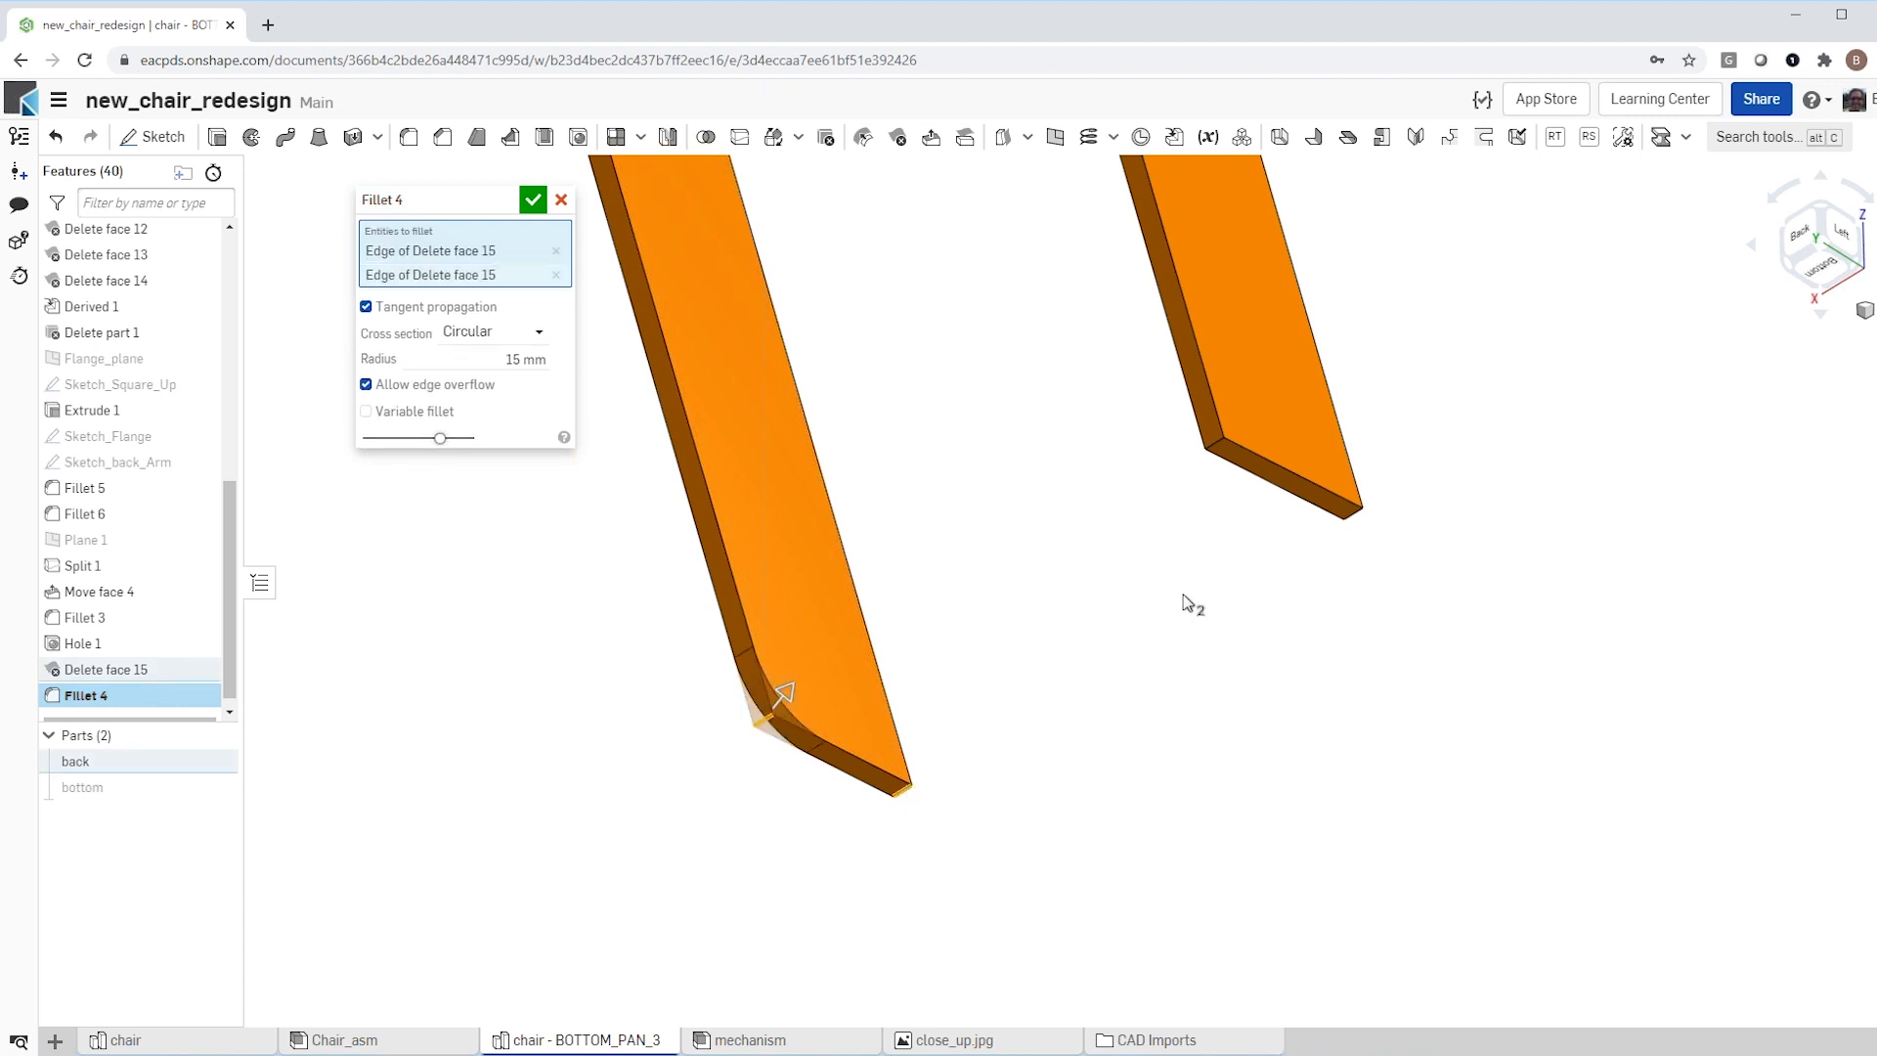
{"action": "left_click", "coordinate": [1213, 441]}
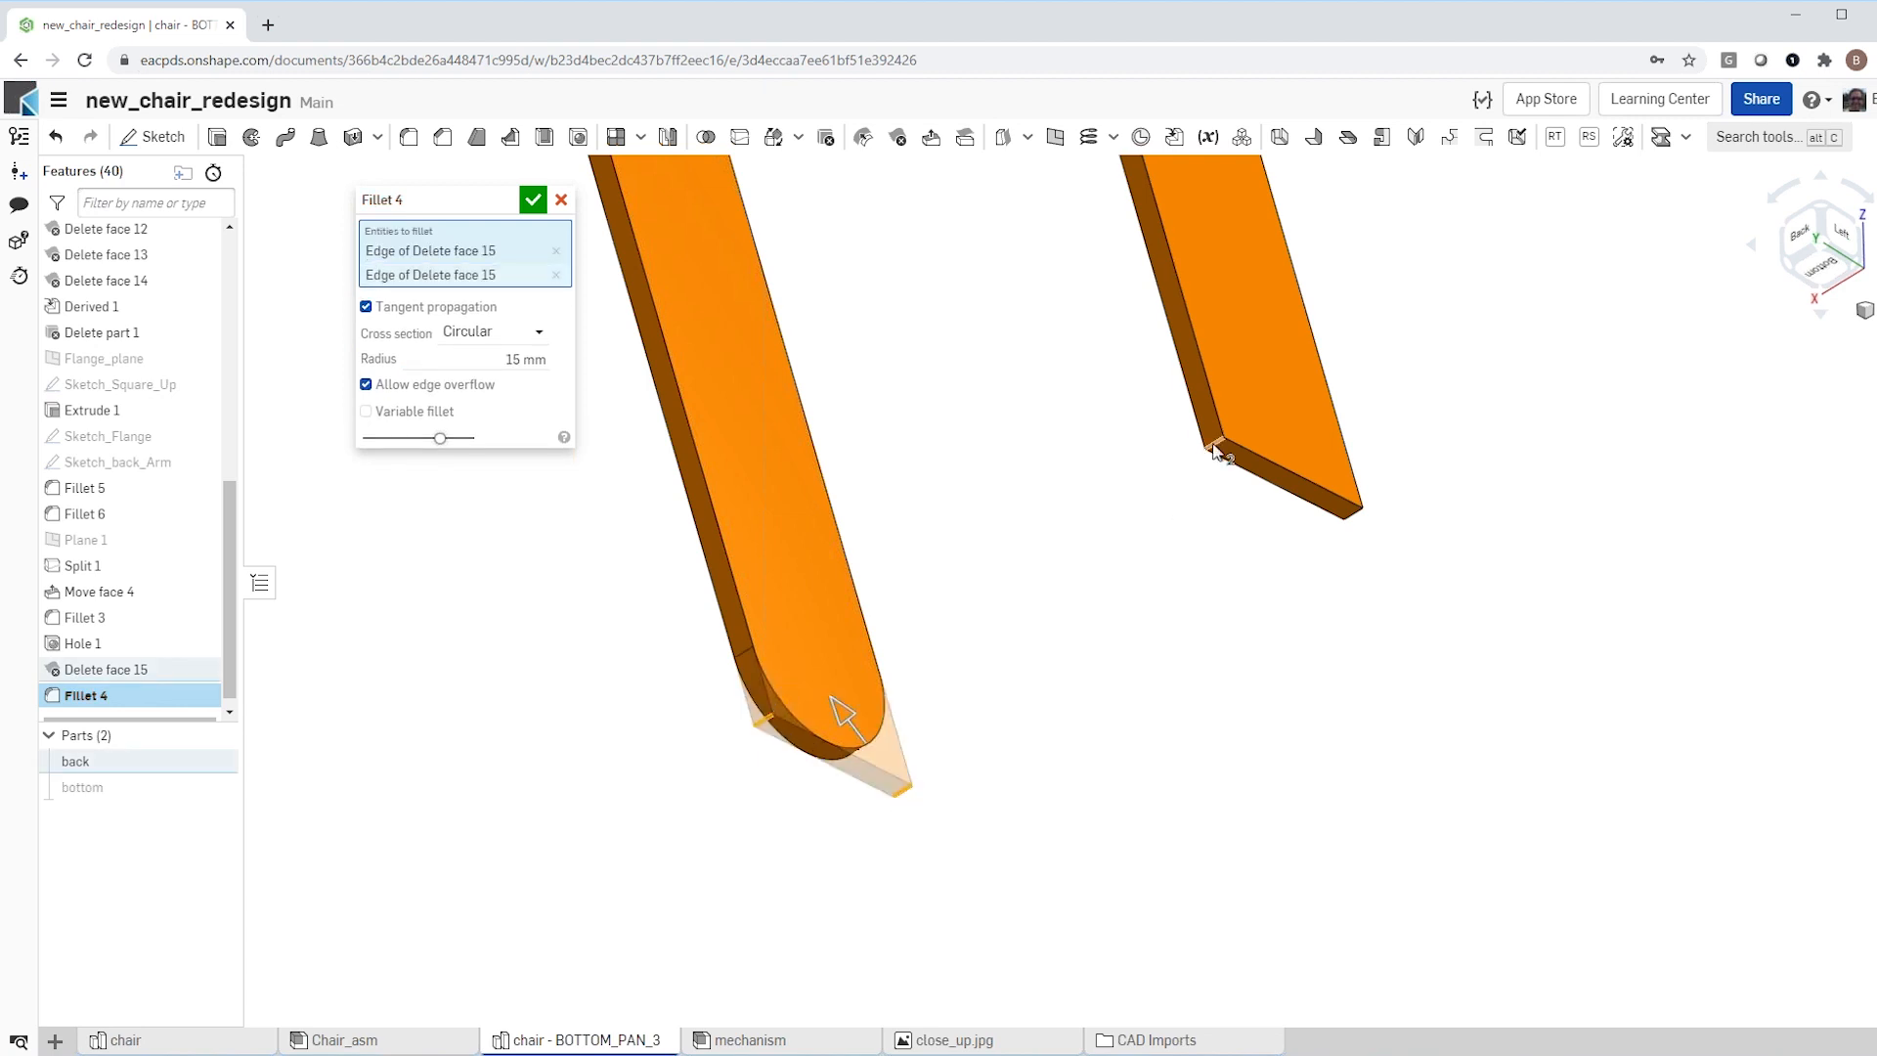
{"action": "left_click", "coordinate": [1352, 521]}
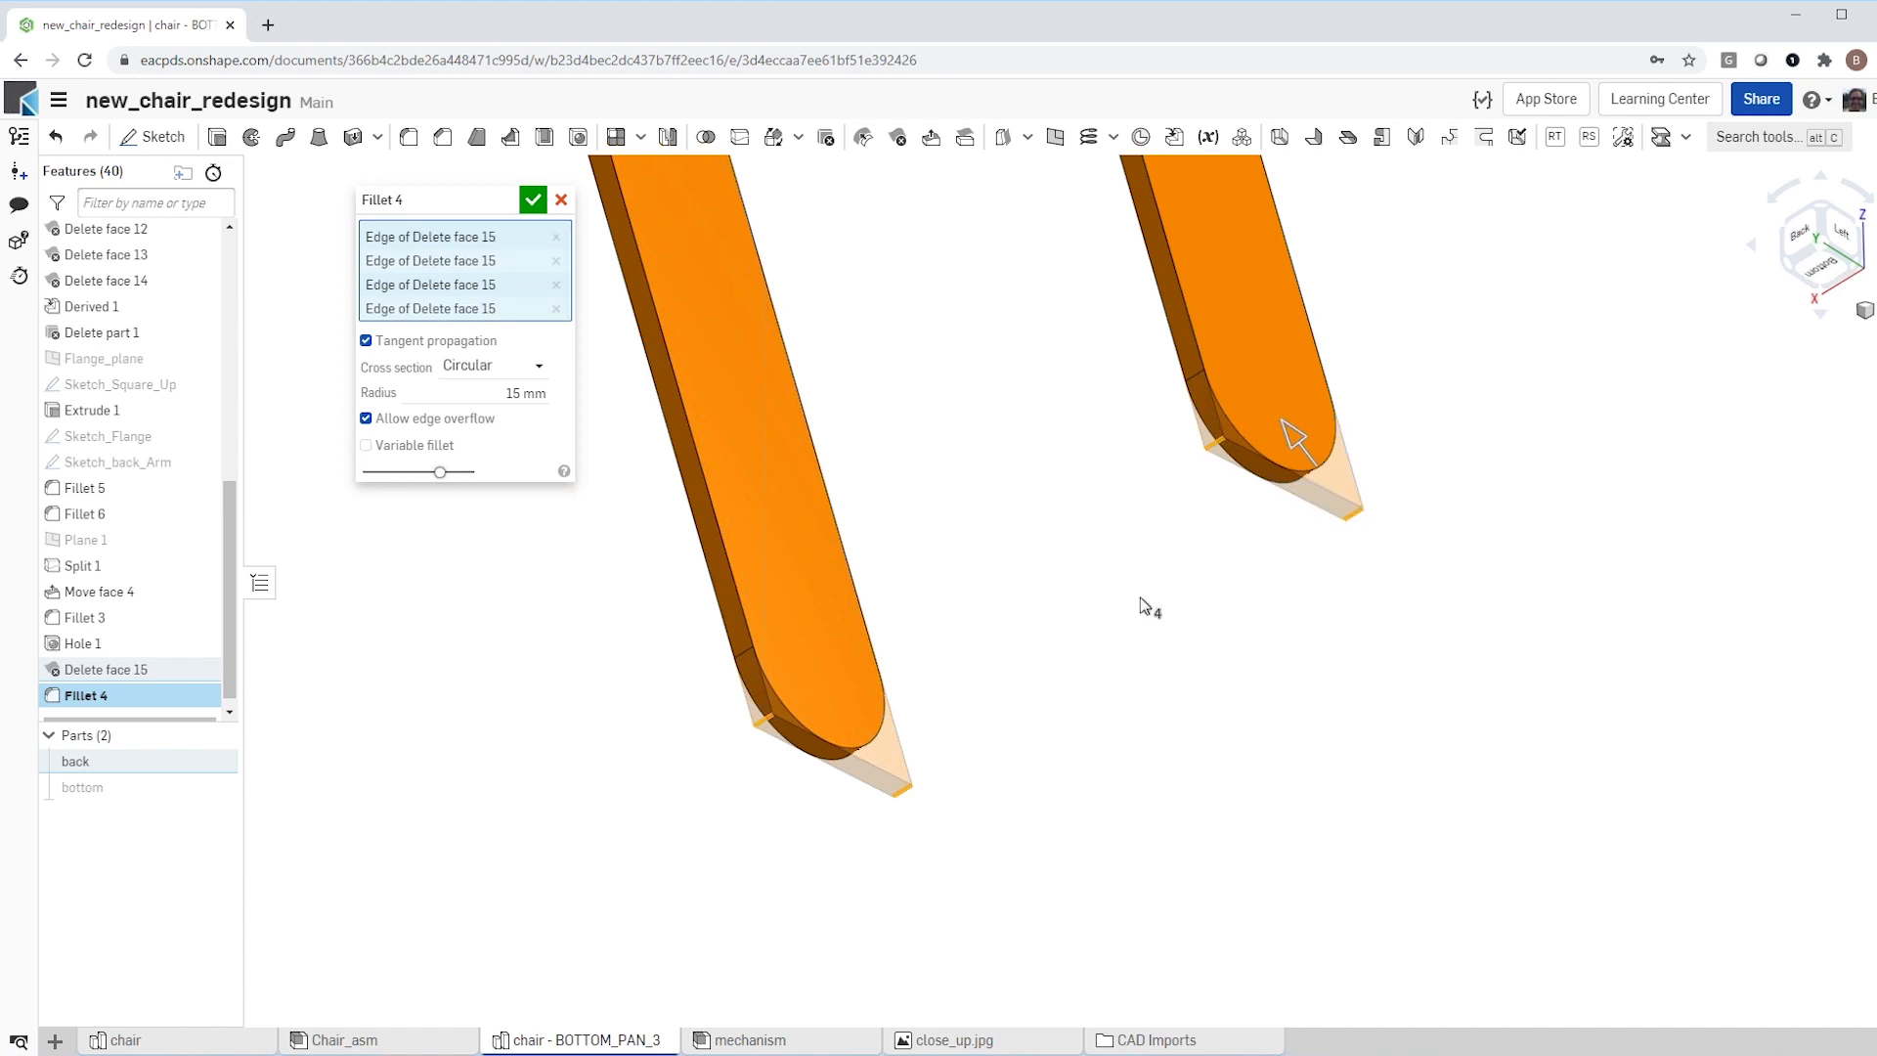
{"action": "left_click", "coordinate": [532, 200]}
Step: Cut a simple 10 mm through hole centred on the rounded lower end, passing through both back arms
{"action": "right_click_drag", "start_coordinate": [944, 461], "coordinate": [929, 534]}
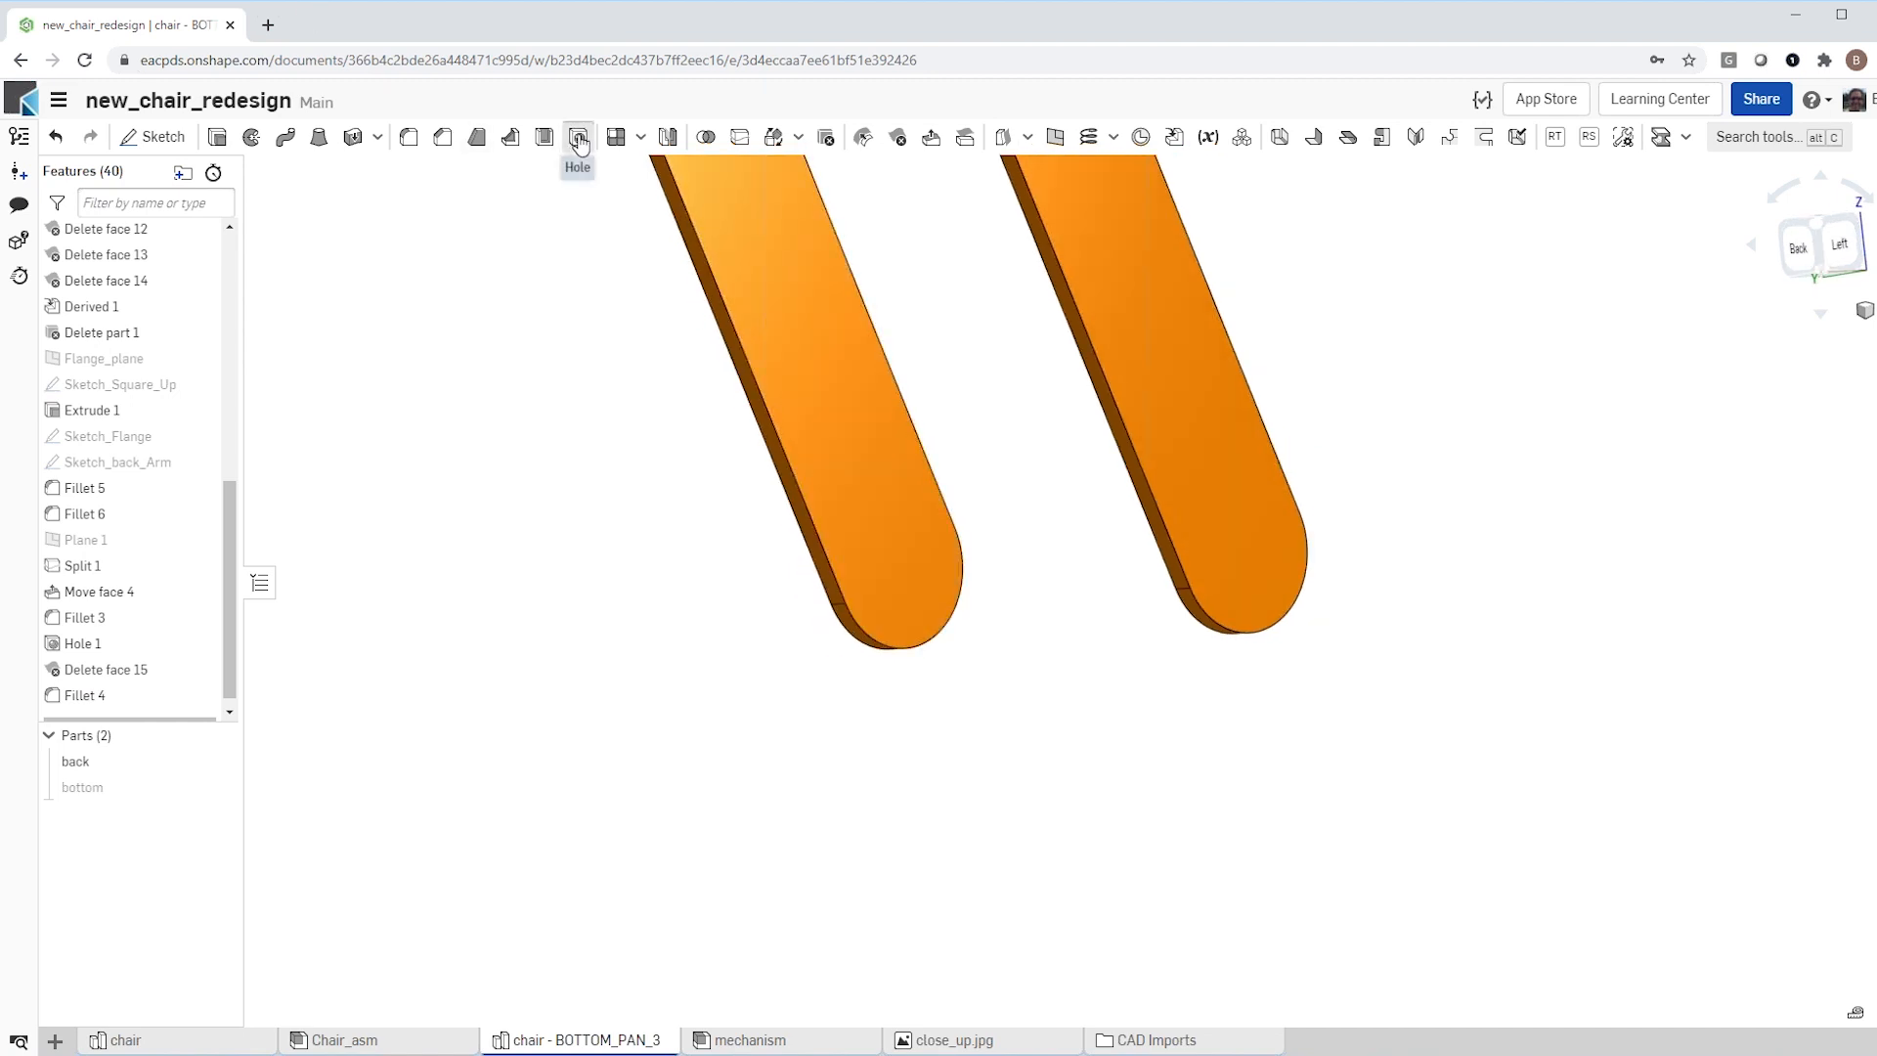
{"action": "left_click", "coordinate": [578, 140]}
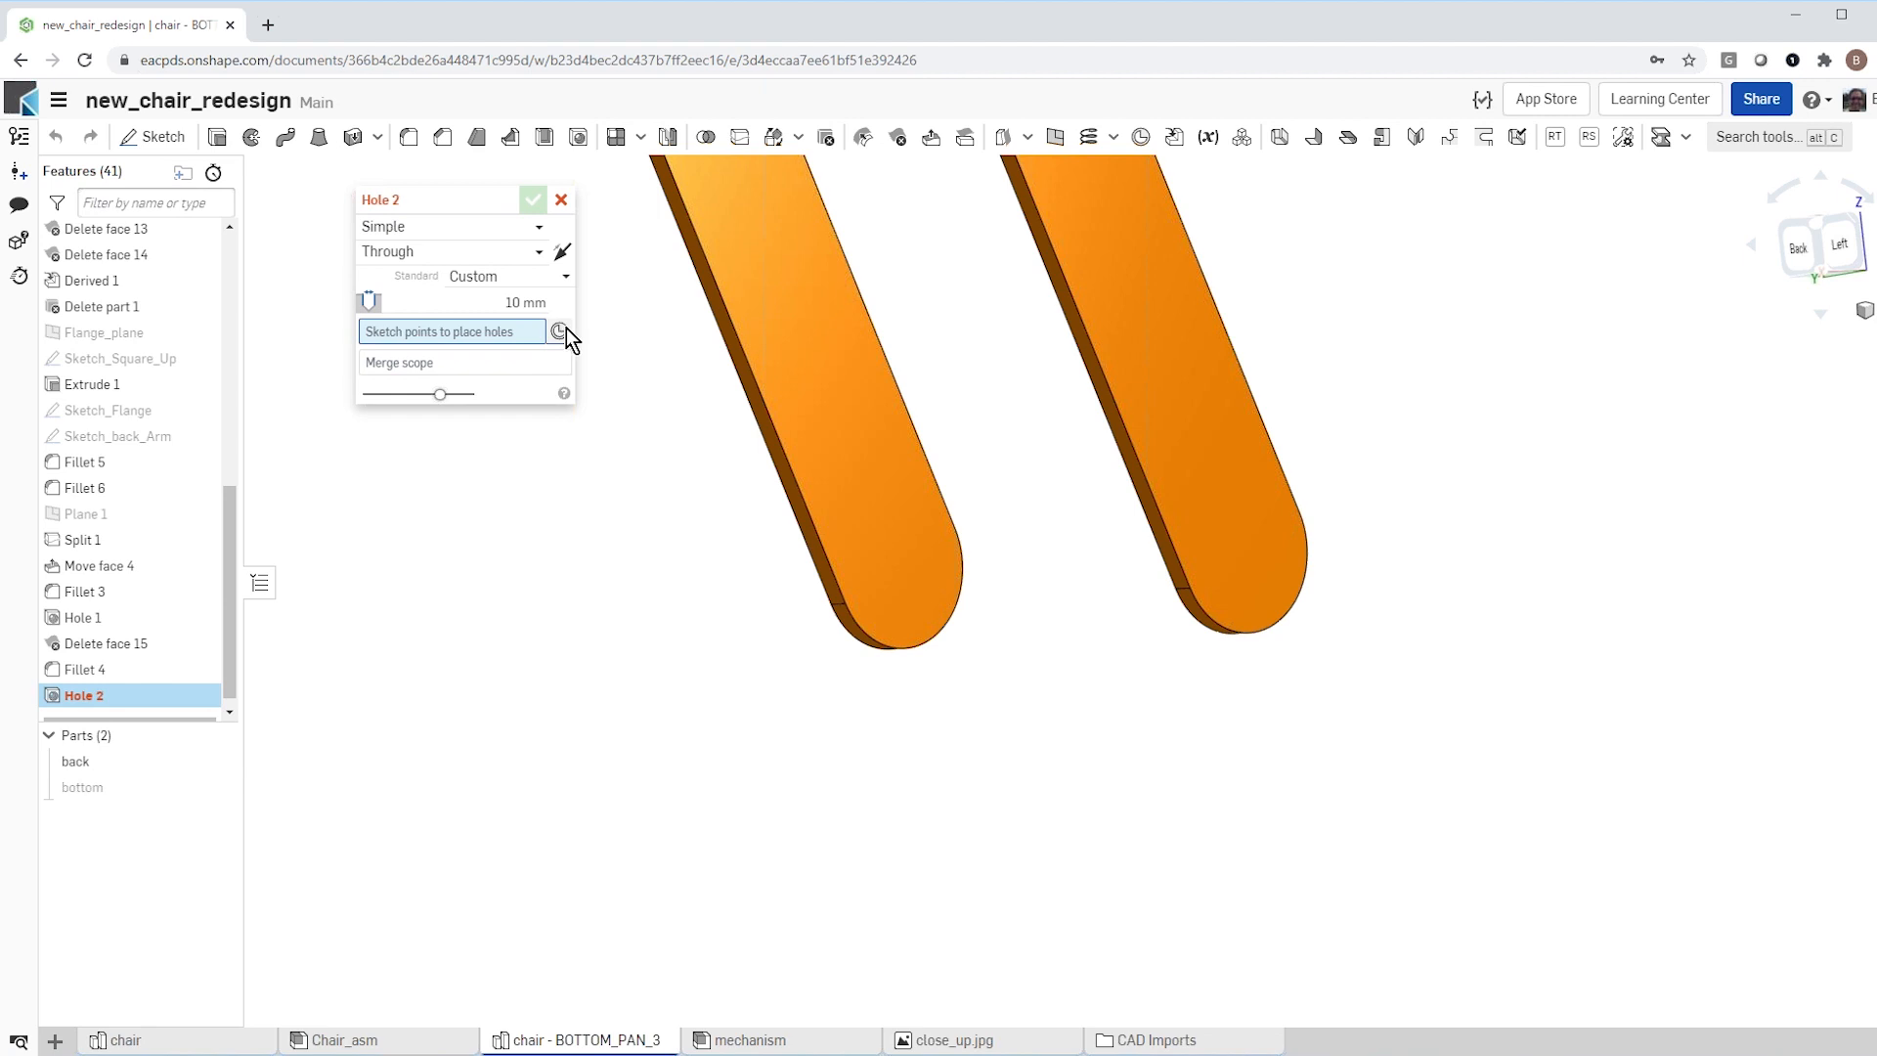
{"action": "left_click", "coordinate": [1245, 551]}
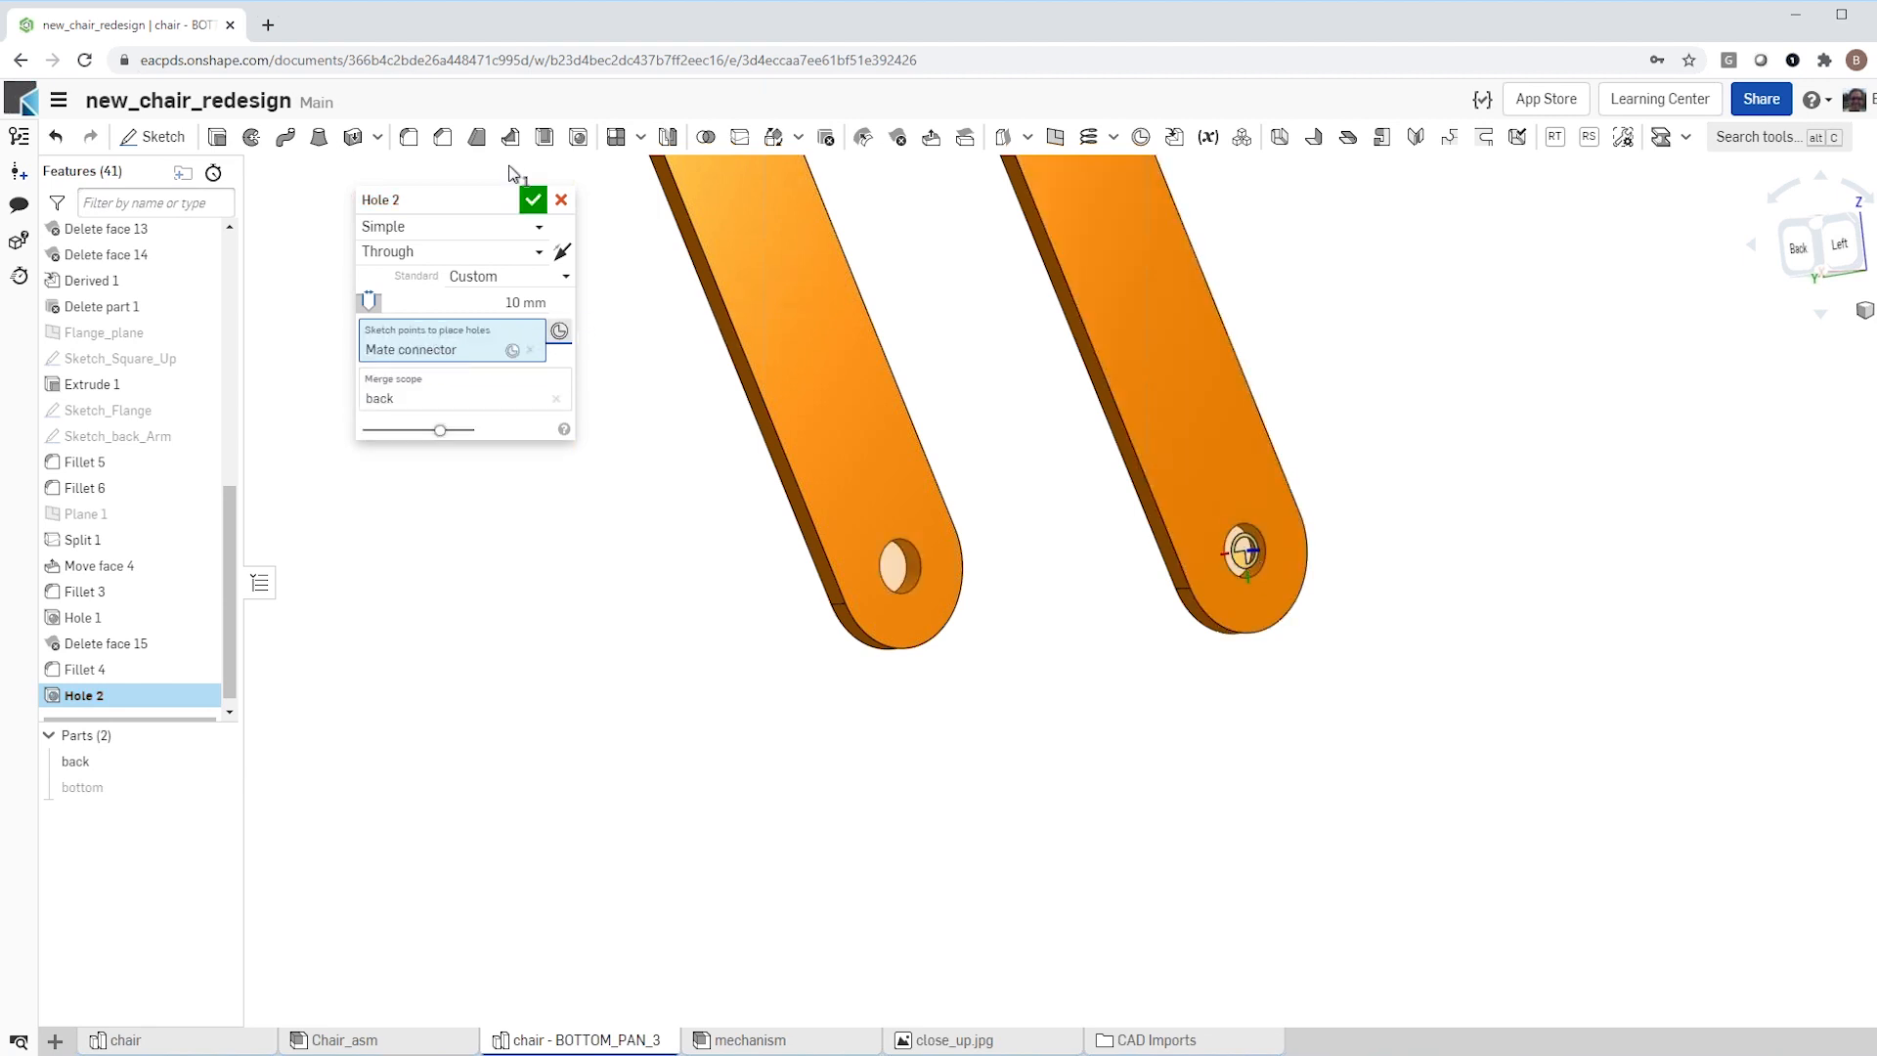
{"action": "left_click", "coordinate": [536, 200]}
Step: Show the bottom part together with the back part
{"action": "scroll", "coordinate": [704, 483], "scroll_direction": "down", "scroll_amount": 5}
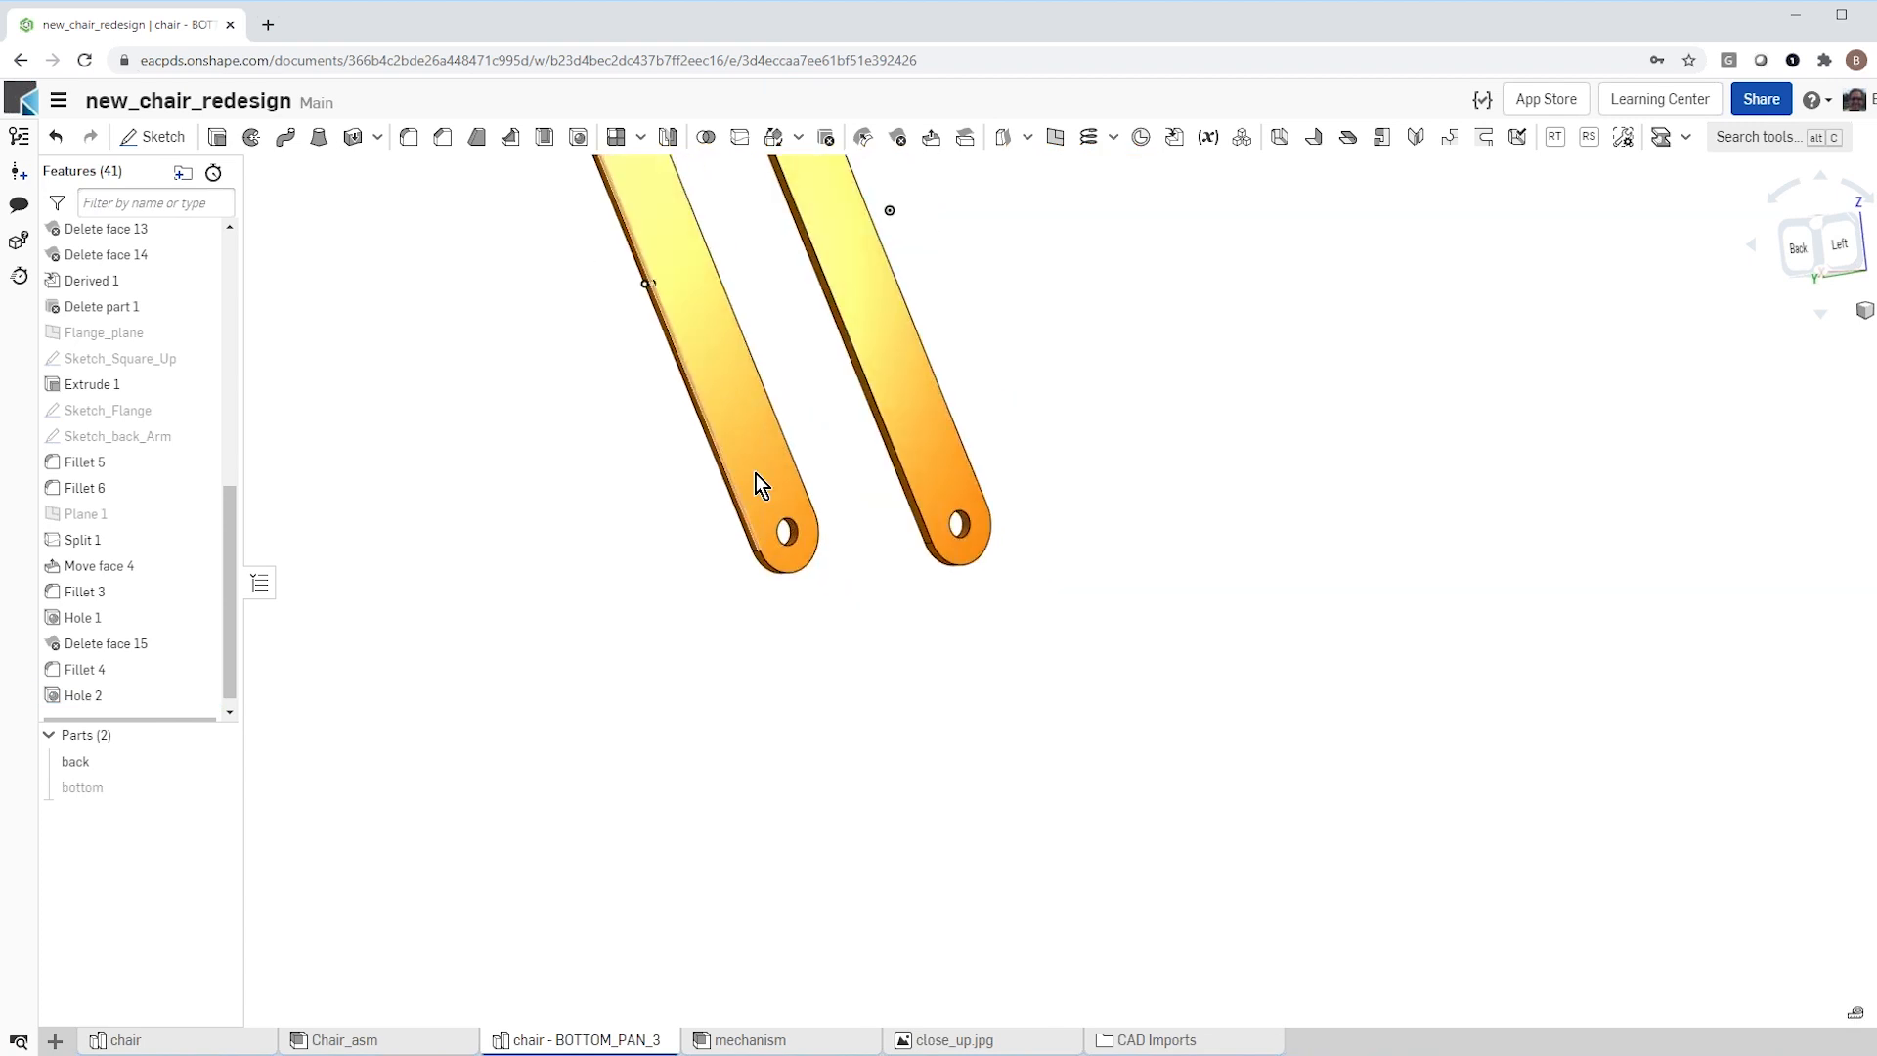
{"action": "right_click_drag", "start_coordinate": [774, 455], "coordinate": [733, 640]}
{"action": "scroll", "coordinate": [735, 644], "scroll_direction": "down", "scroll_amount": 5}
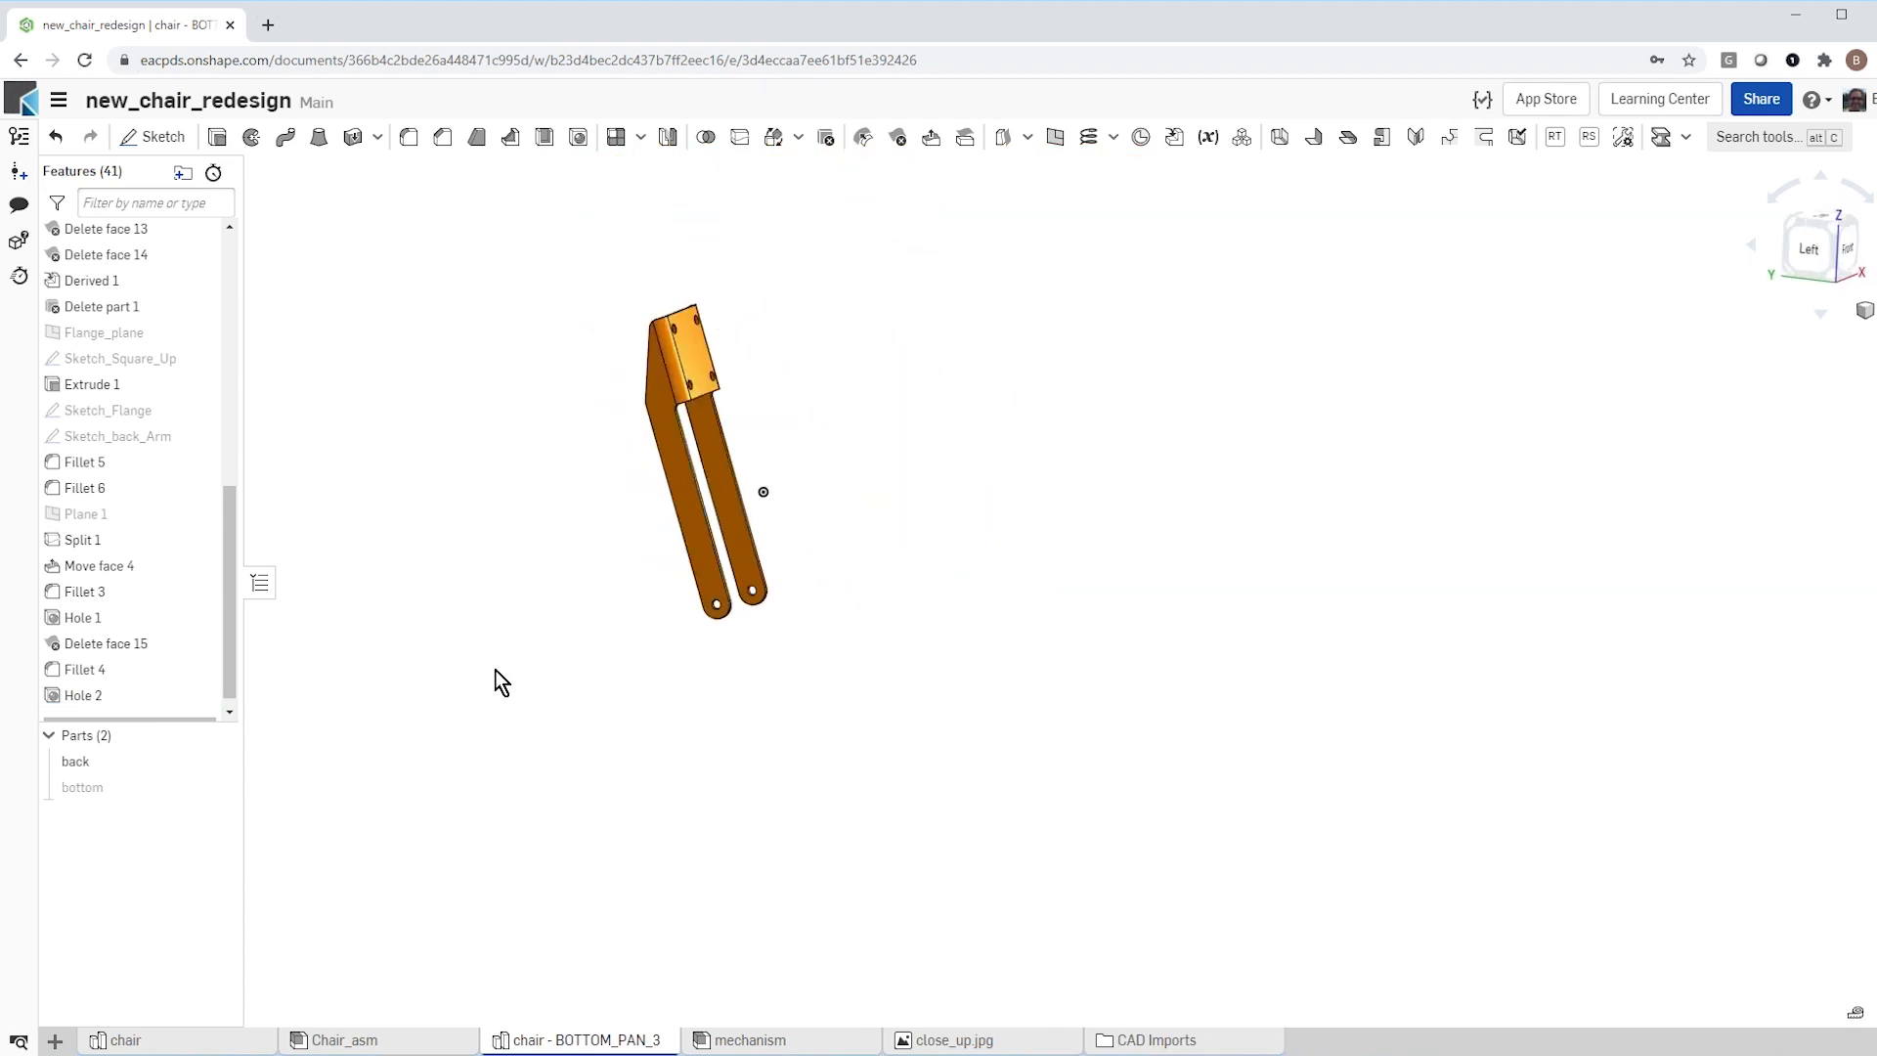
{"action": "left_click", "coordinate": [214, 787]}
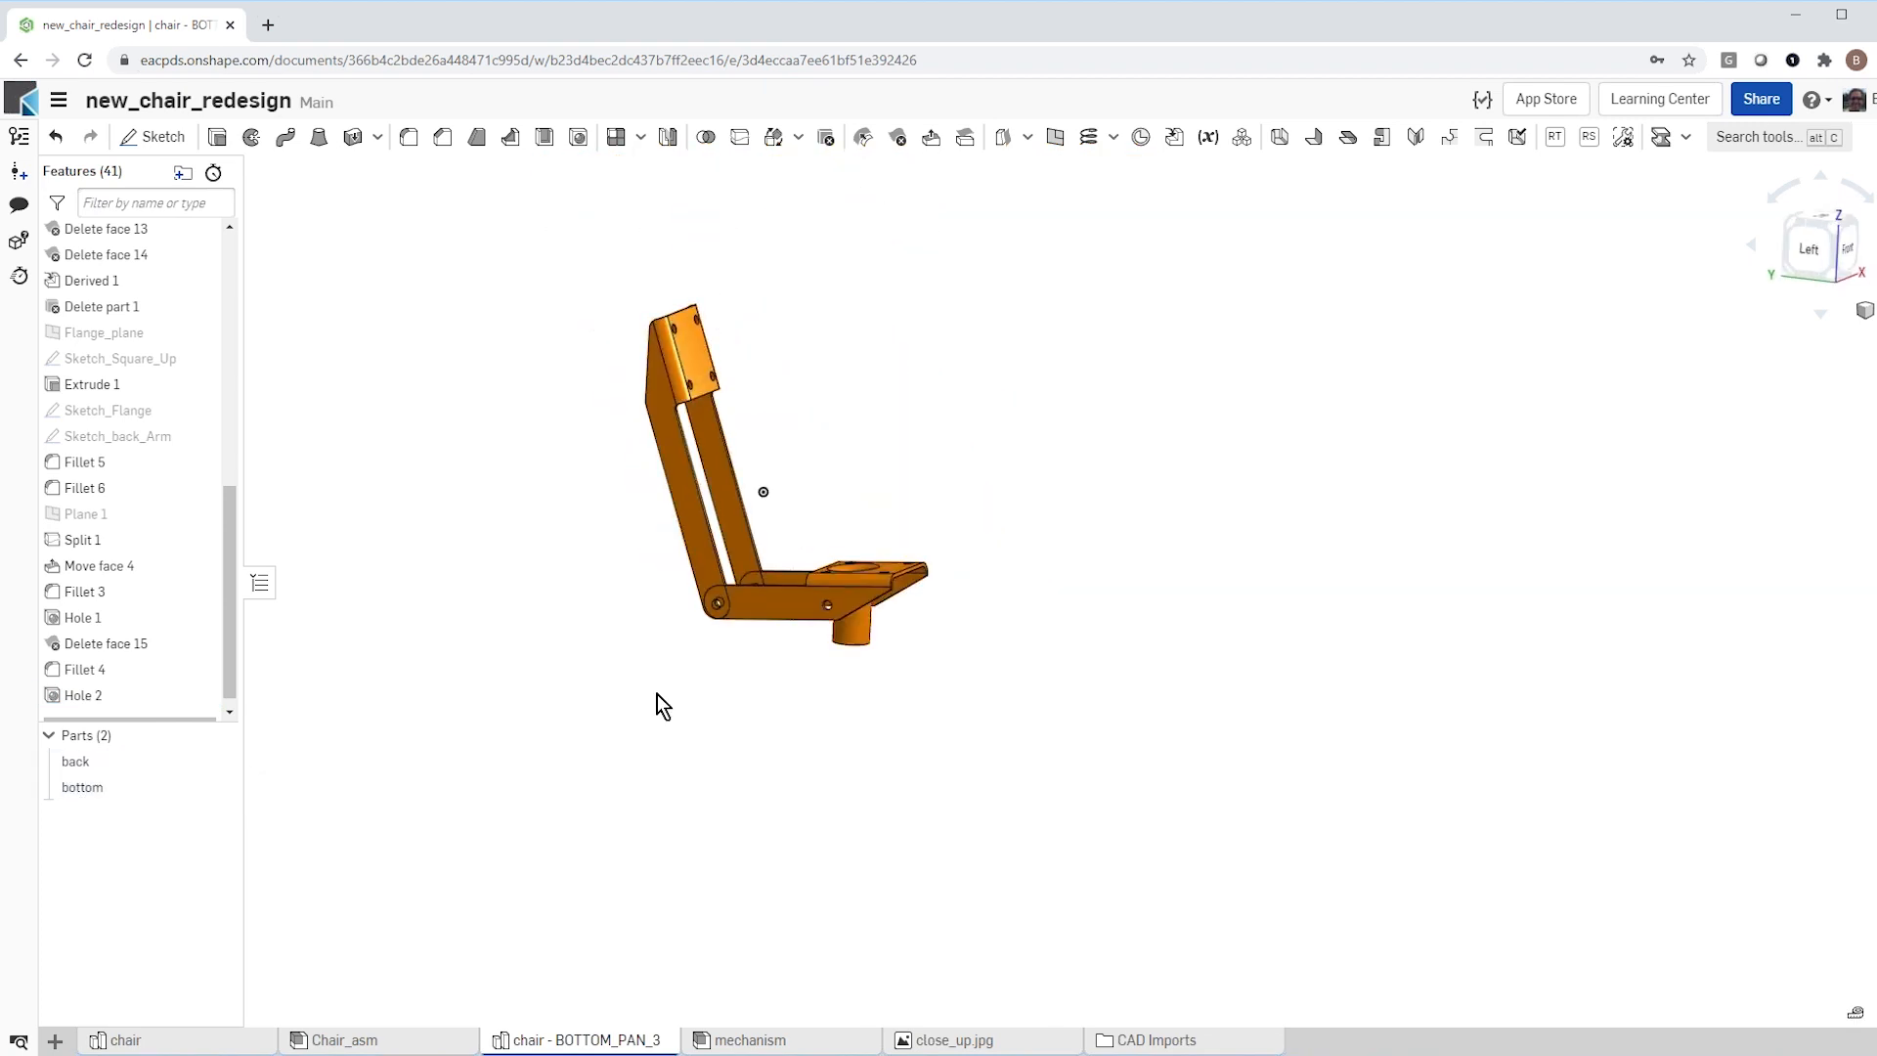
Step: Examine how the rounded, drilled ends of the back and bottom arms line up at the pivot joints
{"action": "scroll", "coordinate": [655, 690], "scroll_direction": "up", "scroll_amount": 5}
{"action": "right_click_drag", "start_coordinate": [653, 668], "coordinate": [745, 592]}
{"action": "scroll", "coordinate": [747, 577], "scroll_direction": "up", "scroll_amount": 5}
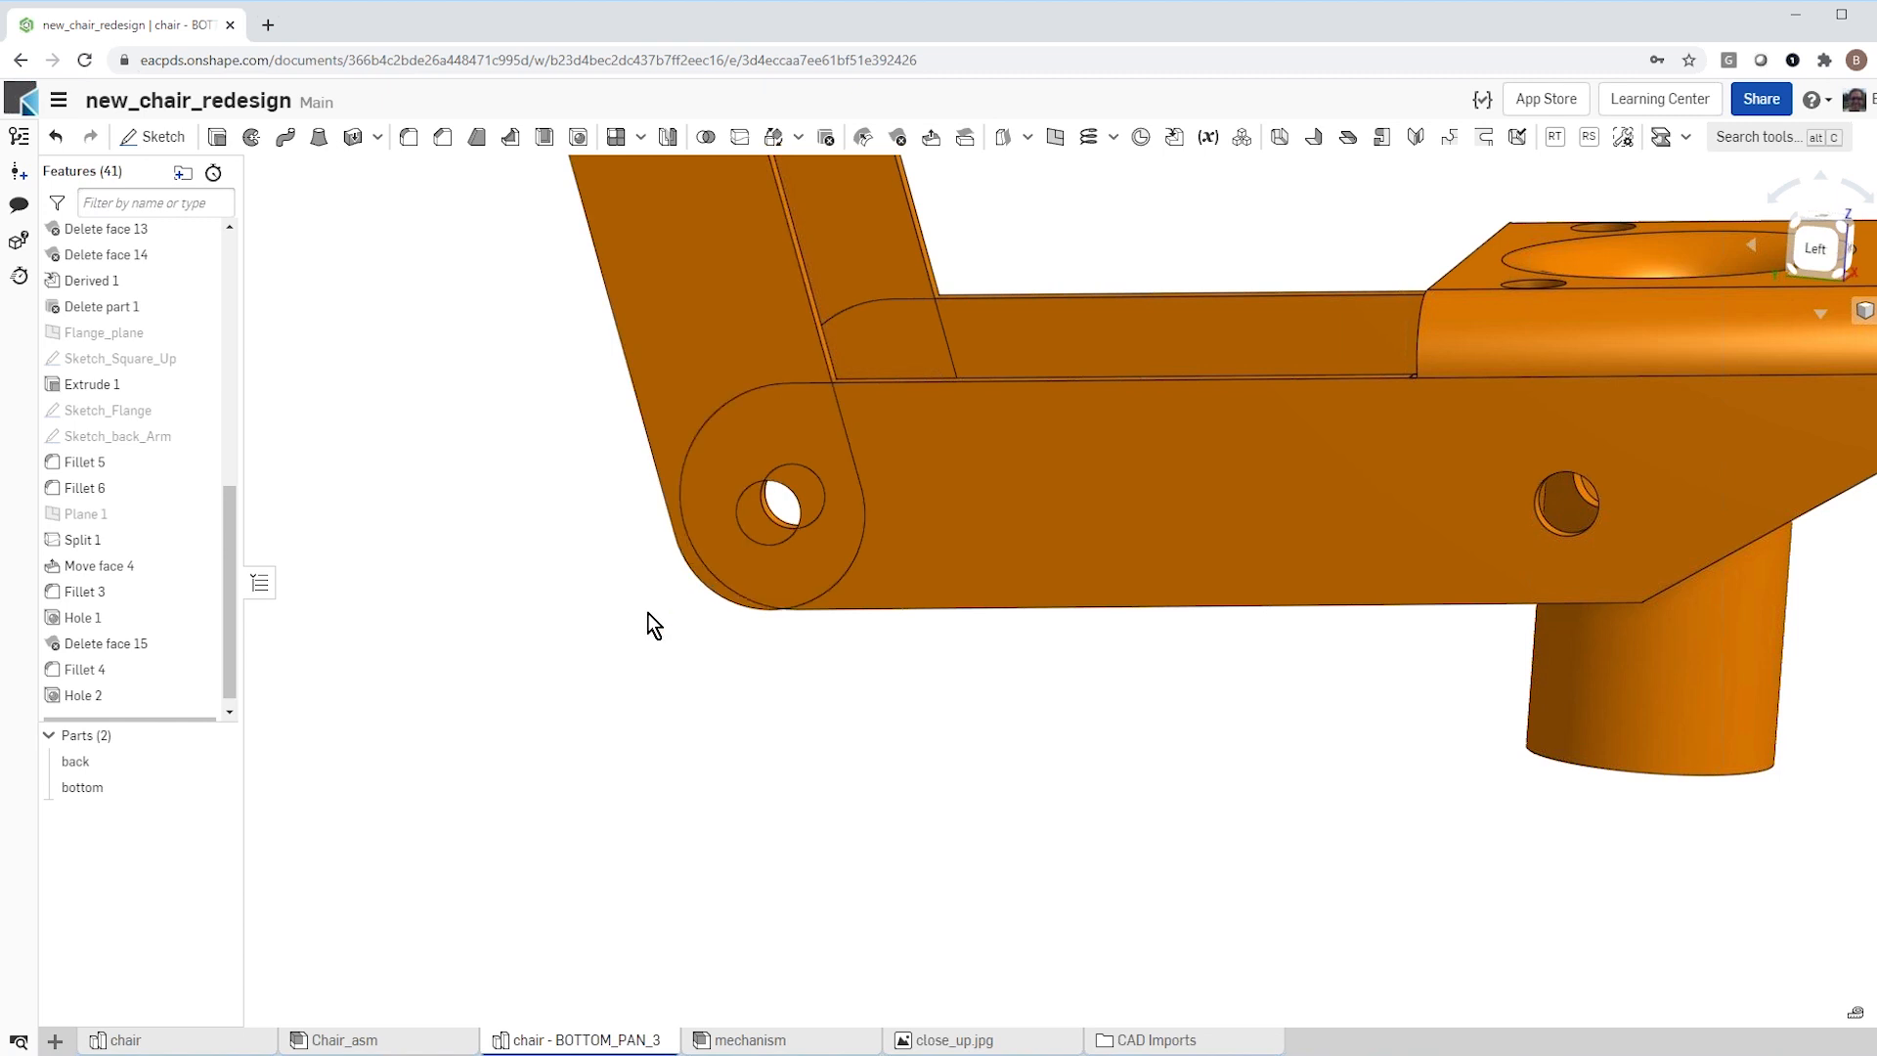
{"action": "scroll", "coordinate": [626, 635], "scroll_direction": "down", "scroll_amount": 1}
{"action": "right_click_drag", "start_coordinate": [613, 616], "coordinate": [583, 648]}
{"action": "scroll", "coordinate": [569, 719], "scroll_direction": "down", "scroll_amount": 5}
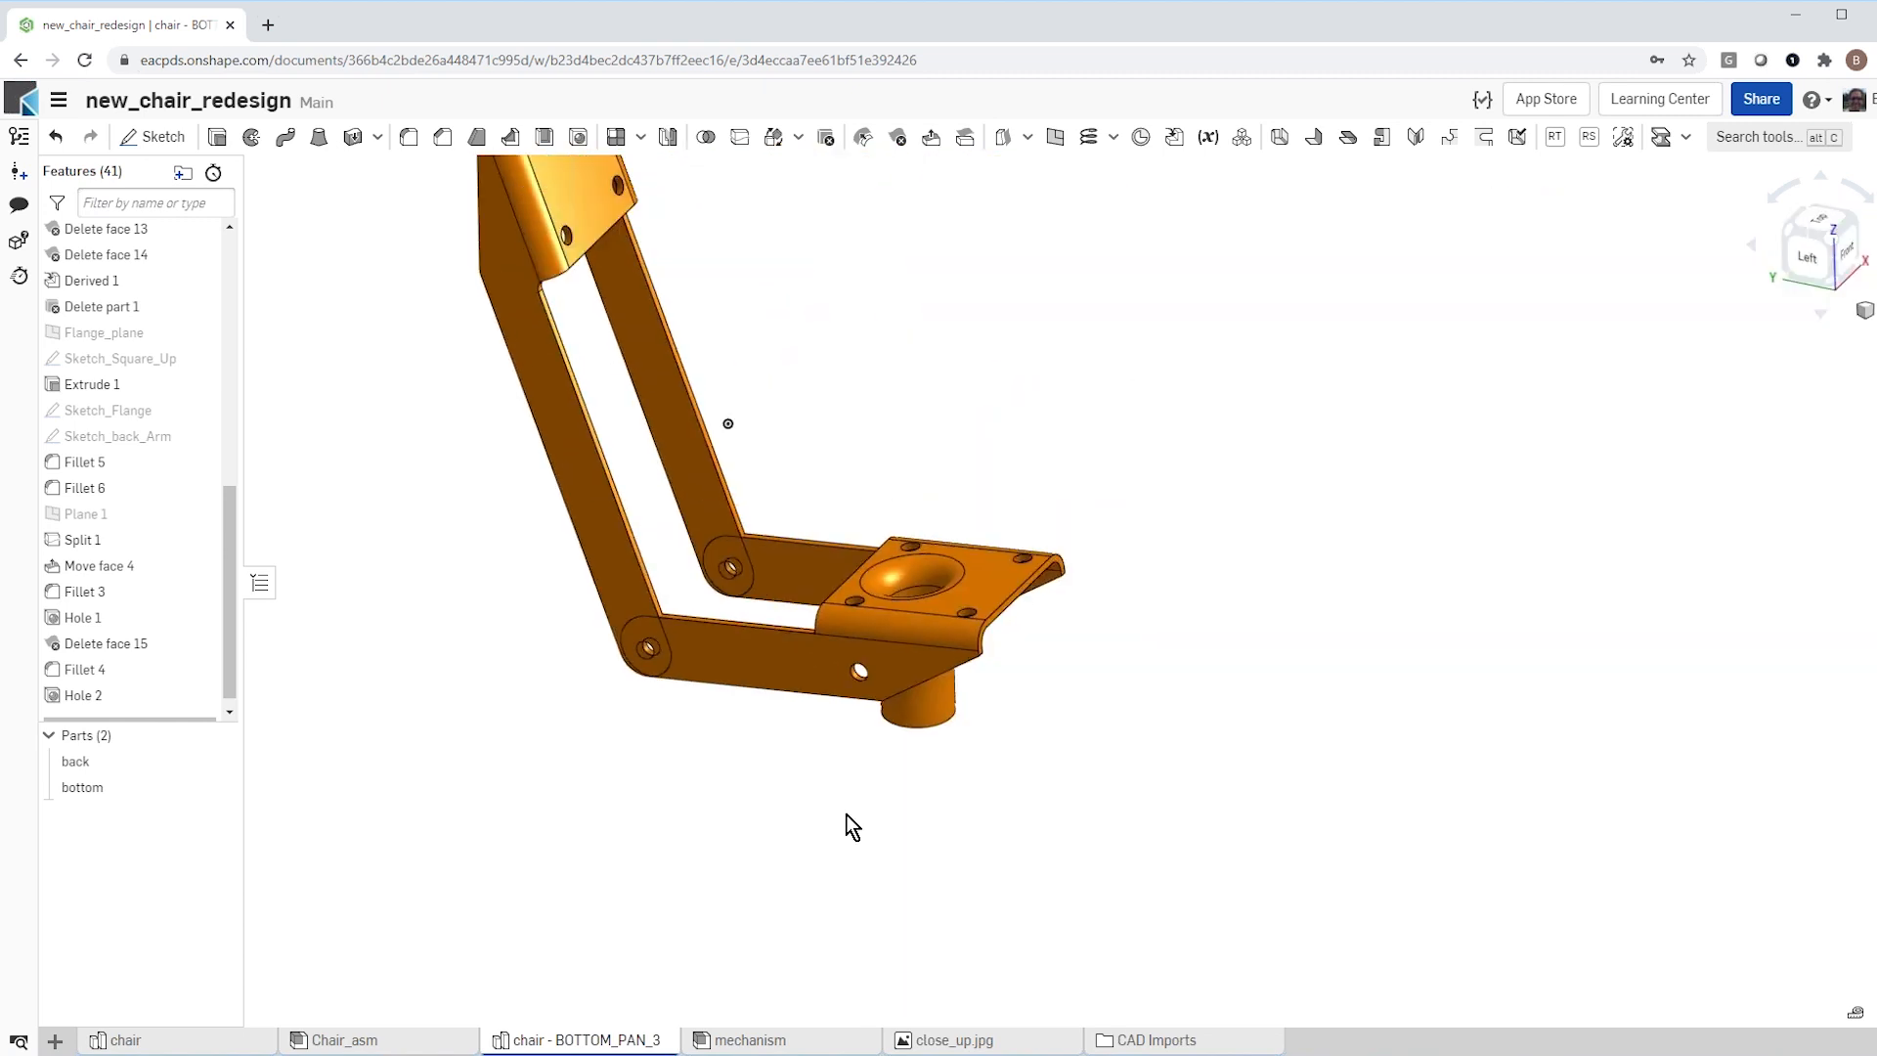
{"action": "scroll", "coordinate": [813, 831], "scroll_direction": "down", "scroll_amount": 2}
{"action": "scroll", "coordinate": [767, 836], "scroll_direction": "up", "scroll_amount": 2}
{"action": "scroll", "coordinate": [756, 833], "scroll_direction": "down", "scroll_amount": 1}
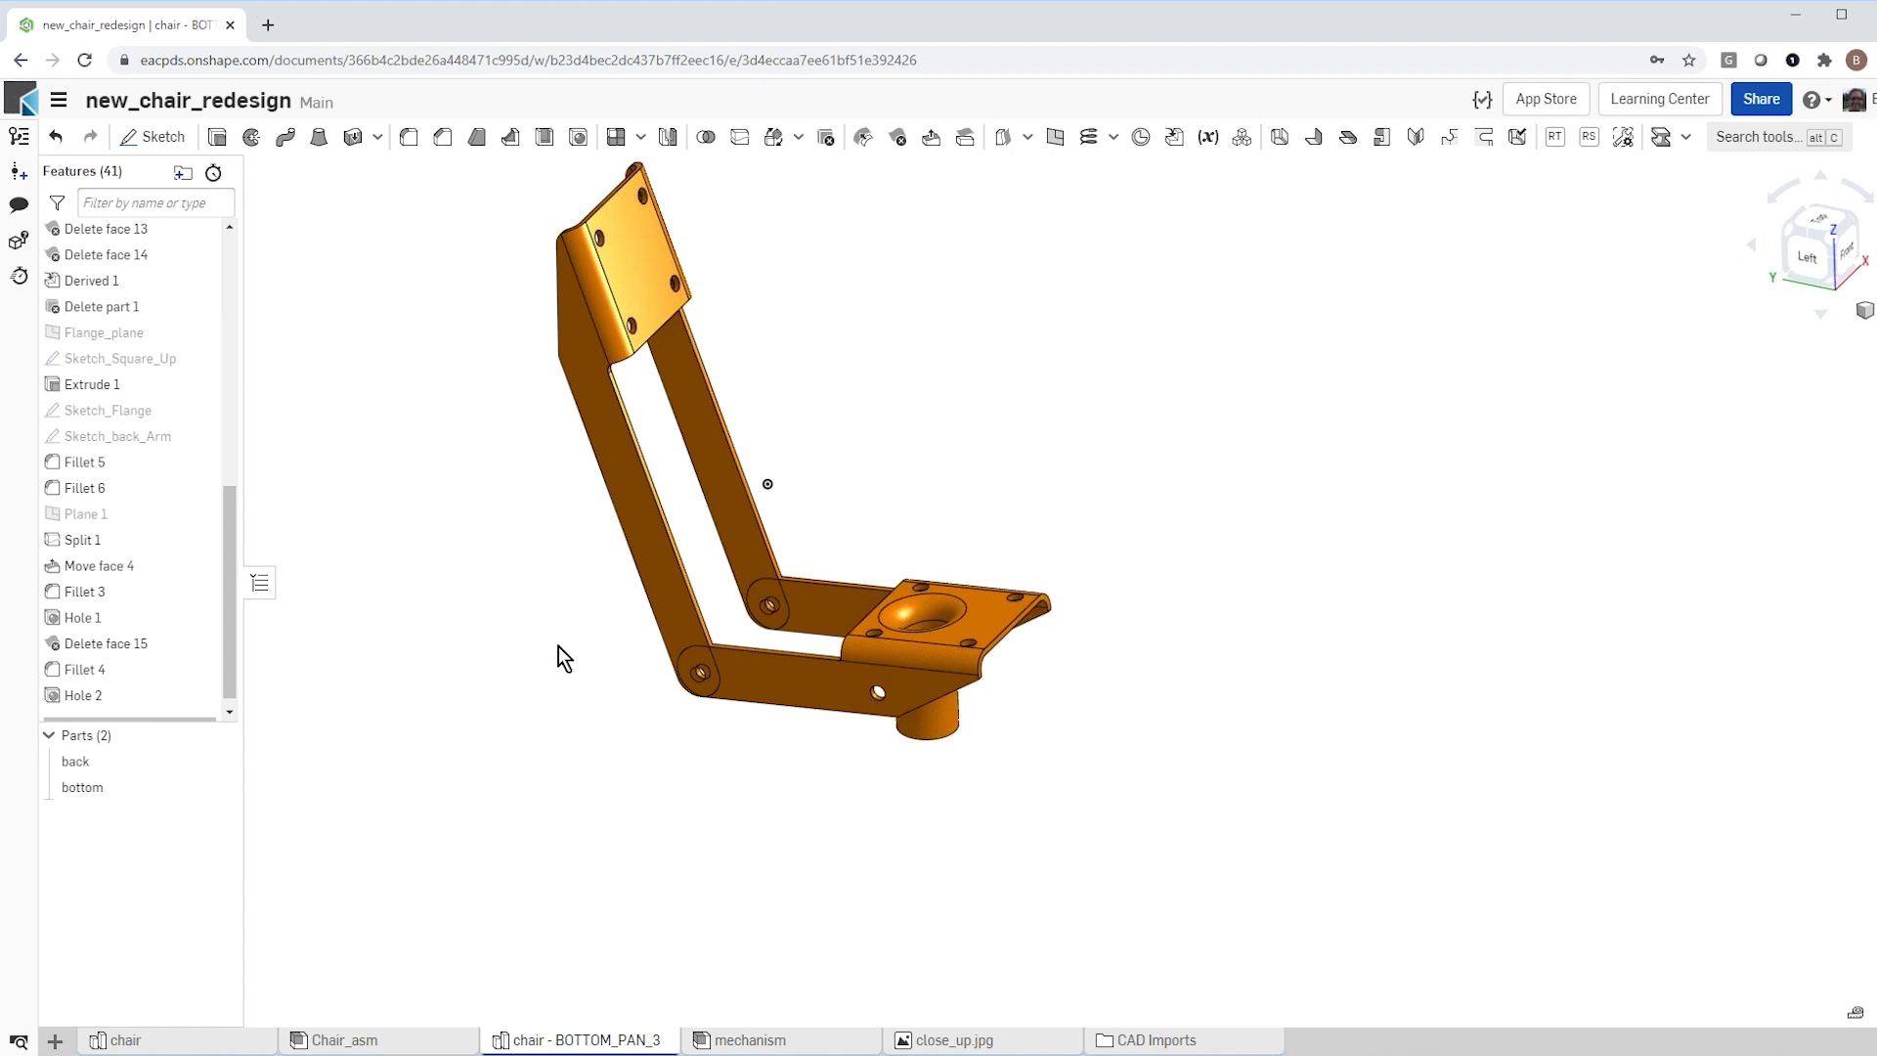
{"action": "scroll", "coordinate": [576, 608], "scroll_direction": "up", "scroll_amount": 2}
{"action": "scroll", "coordinate": [747, 835], "scroll_direction": "down", "scroll_amount": 1}
{"action": "mouse_move", "coordinate": [747, 833]}
{"action": "right_mouse_down"}
{"action": "mouse_move", "coordinate": [793, 811]}
{"action": "mouse_move", "coordinate": [764, 840]}
{"action": "right_mouse_up"}
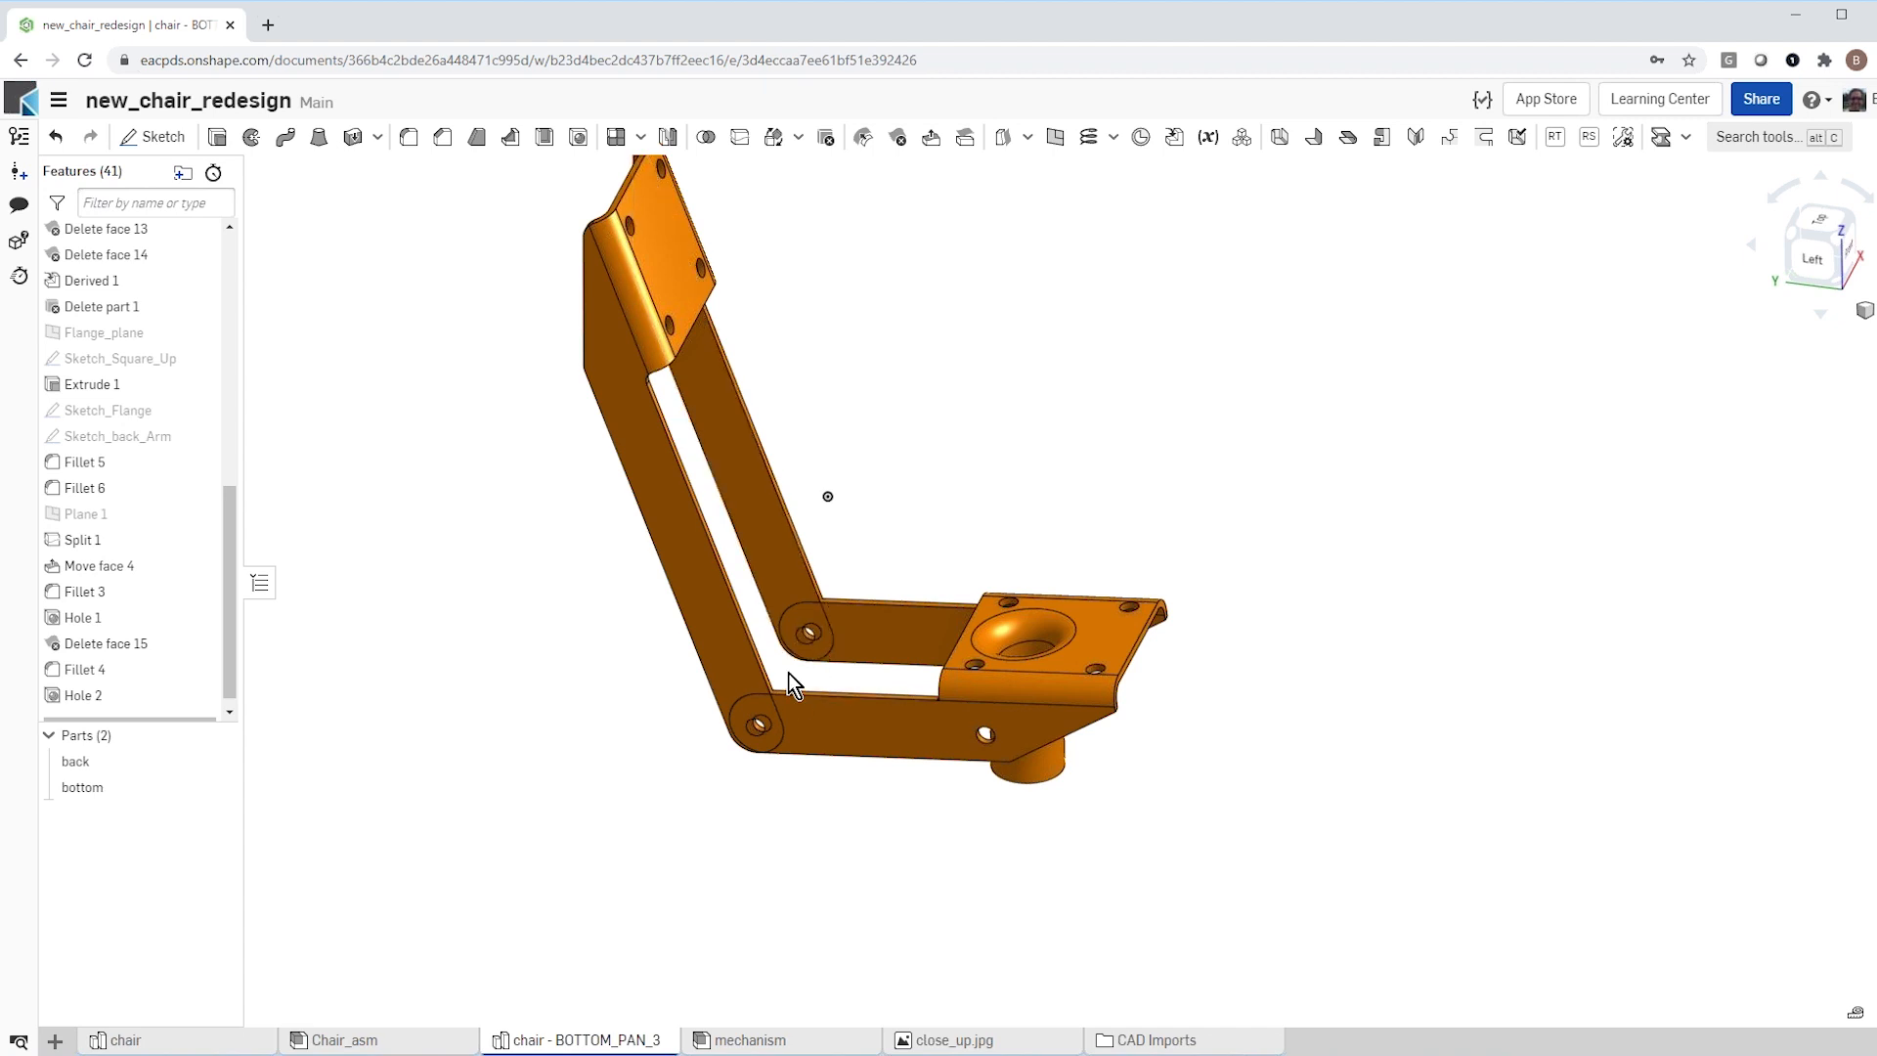
Step: Hide the back part to isolate the bottom part
{"action": "left_click", "coordinate": [218, 760]}
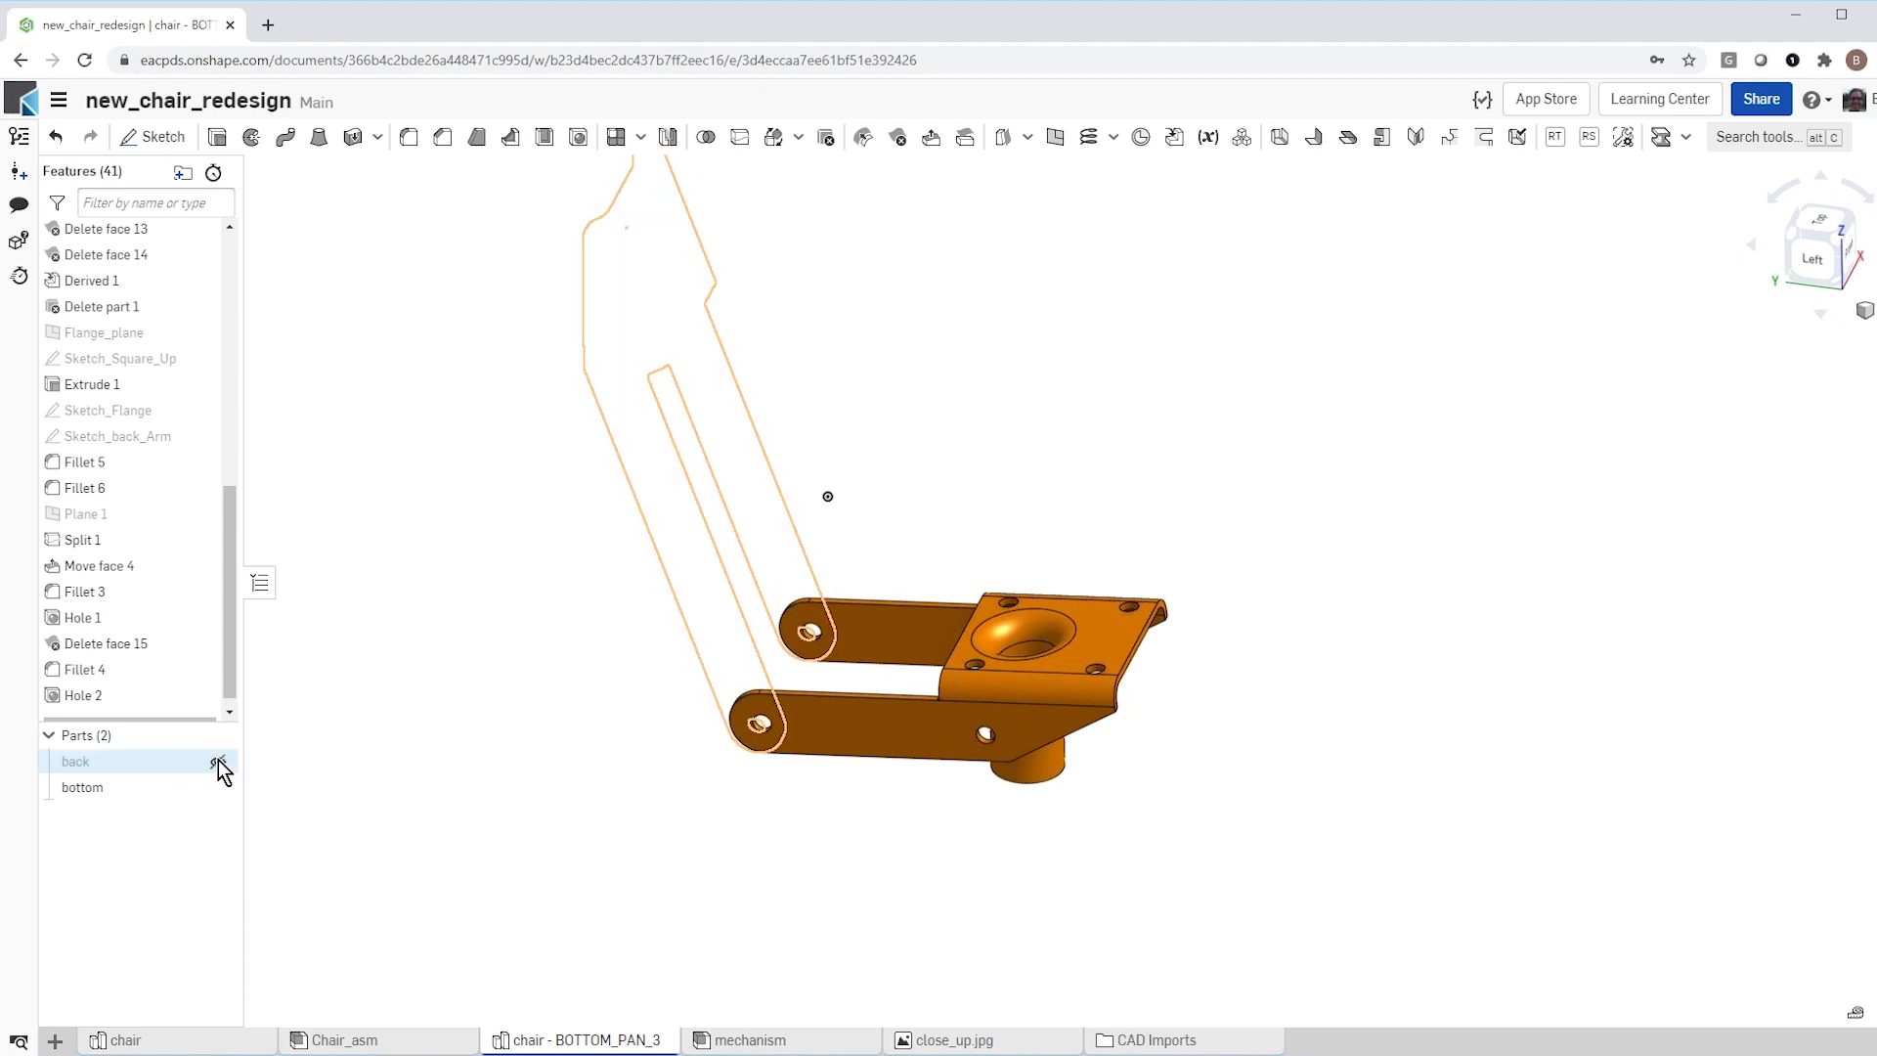
{"action": "key", "text": "f"}
{"action": "right_click_drag", "start_coordinate": [570, 735], "coordinate": [848, 627]}
{"action": "scroll", "coordinate": [828, 680], "scroll_direction": "up", "scroll_amount": 5}
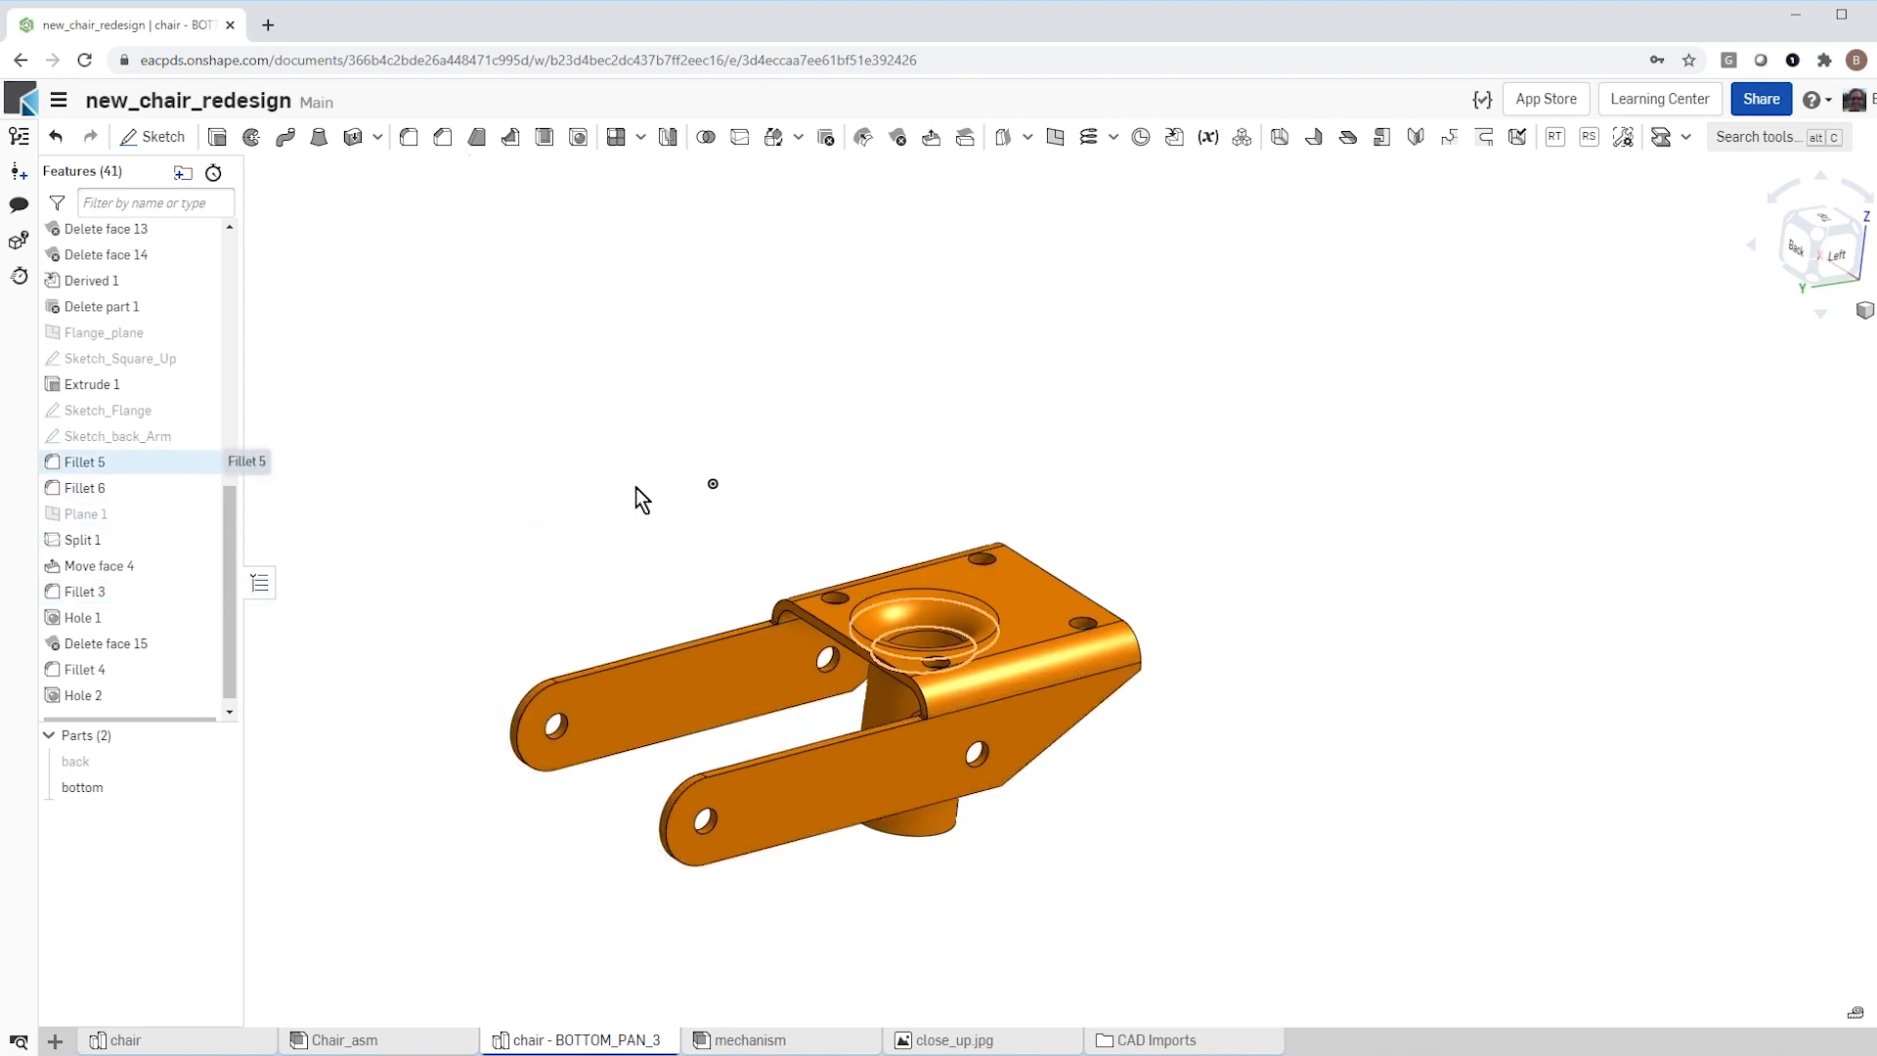
Step: Delete the features Fillet 5 and Fillet 6 around the plate's large central opening
{"action": "left_click_drag", "start_coordinate": [84, 467], "coordinate": [85, 492]}
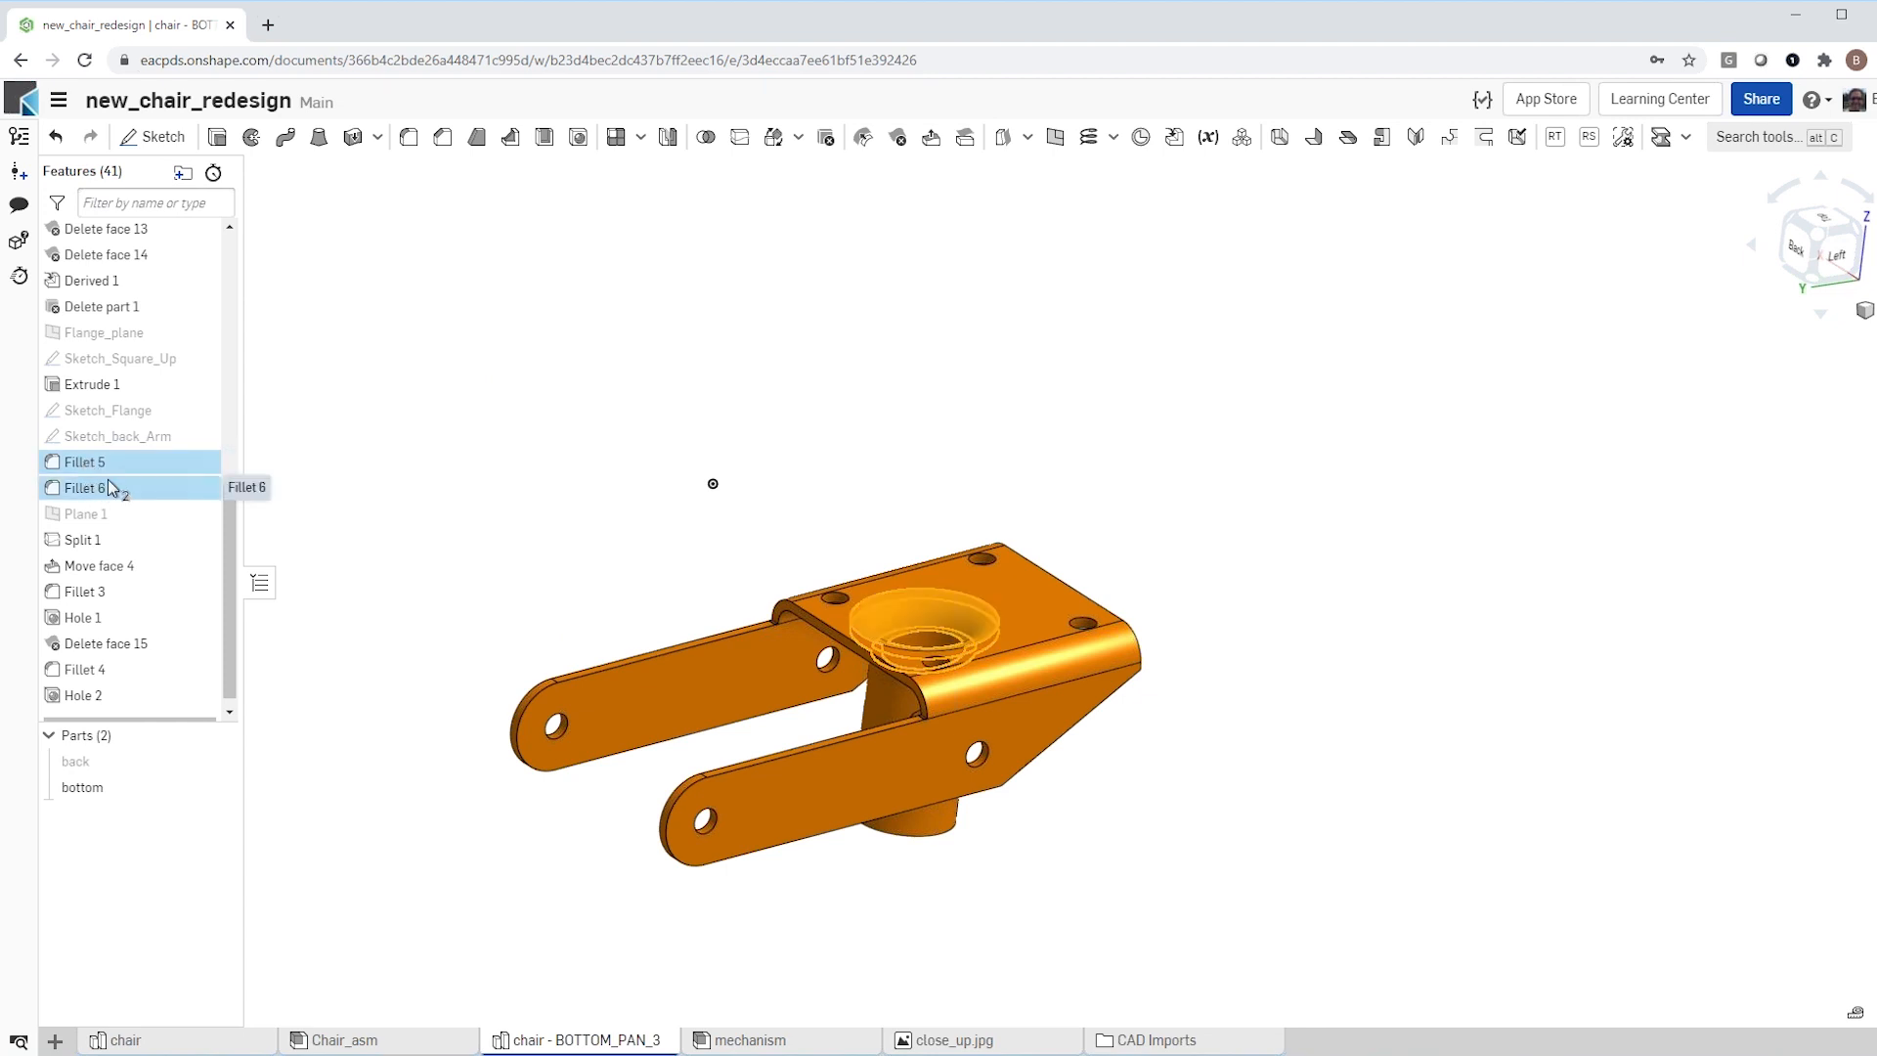
{"action": "right_click", "coordinate": [109, 487]}
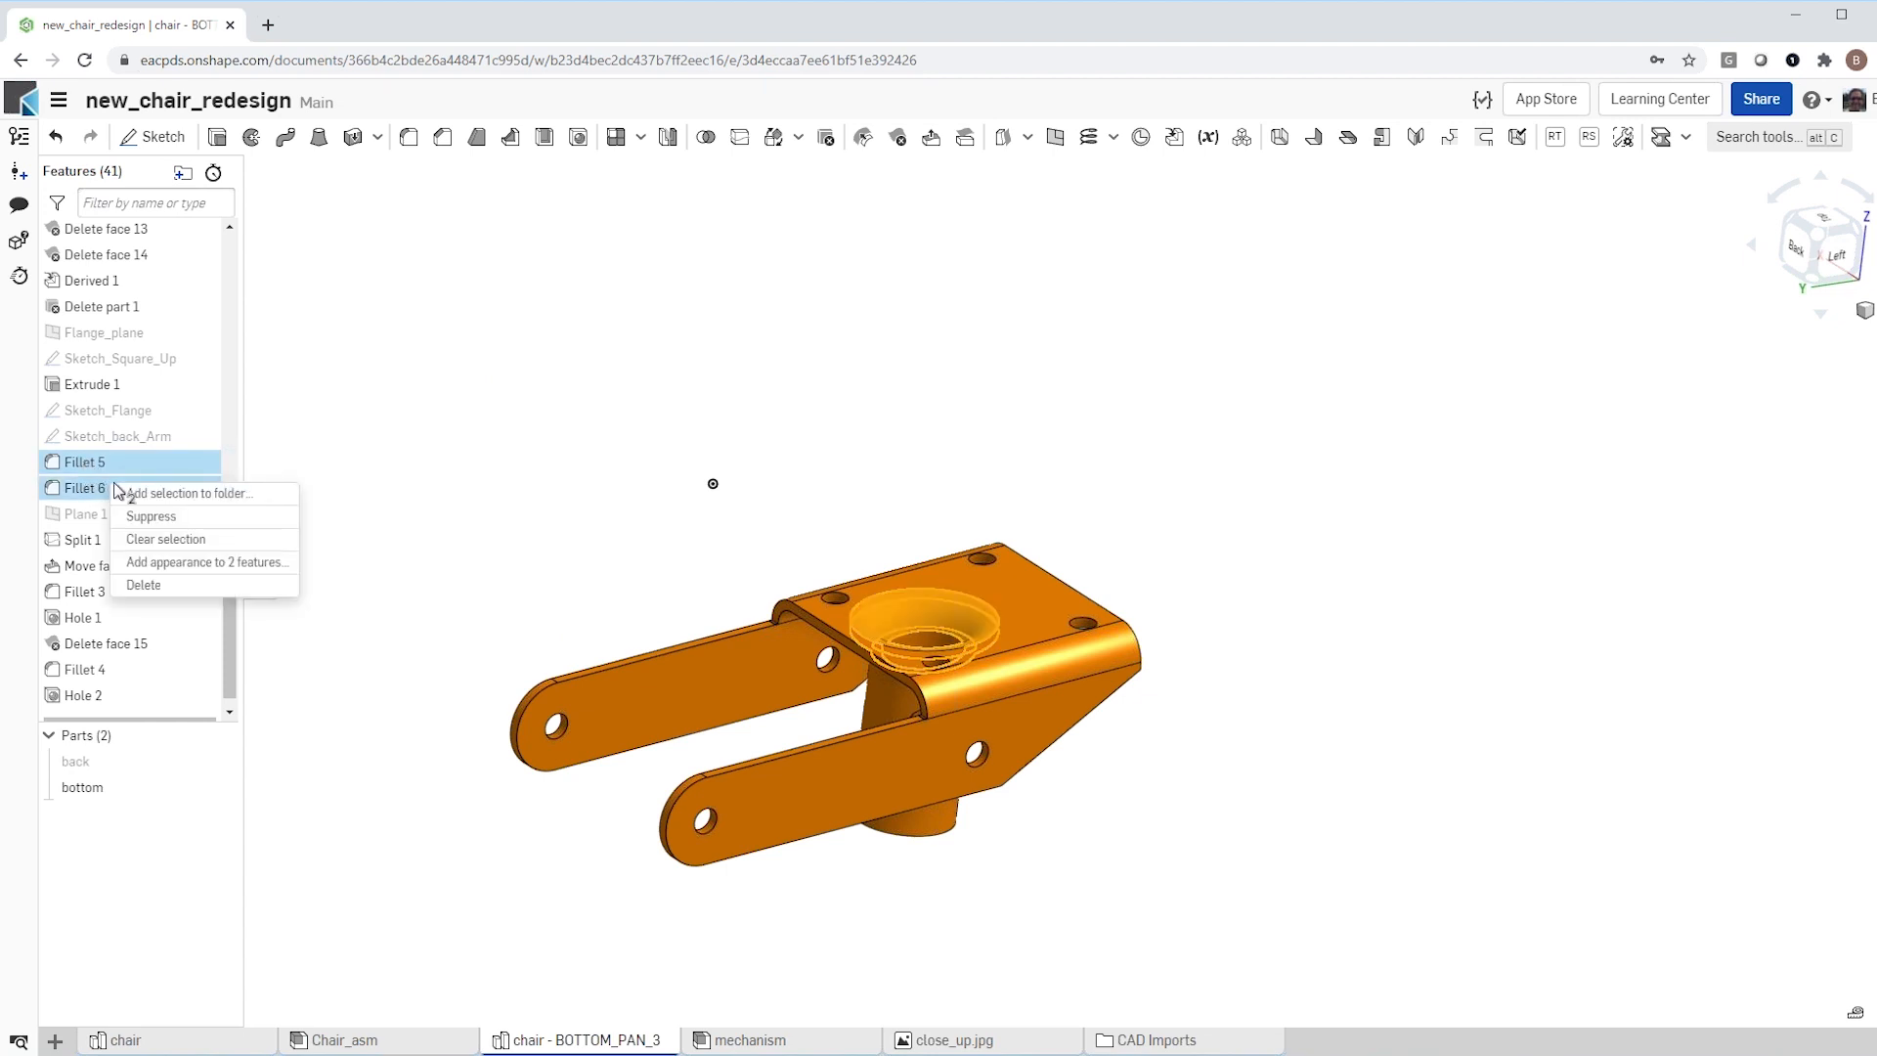
{"action": "left_click", "coordinate": [146, 585]}
Step: Show the sketch Sketch_Flange beneath the edge of the bottom part's plate, between the two arms
{"action": "scroll", "coordinate": [851, 669], "scroll_direction": "up", "scroll_amount": 3}
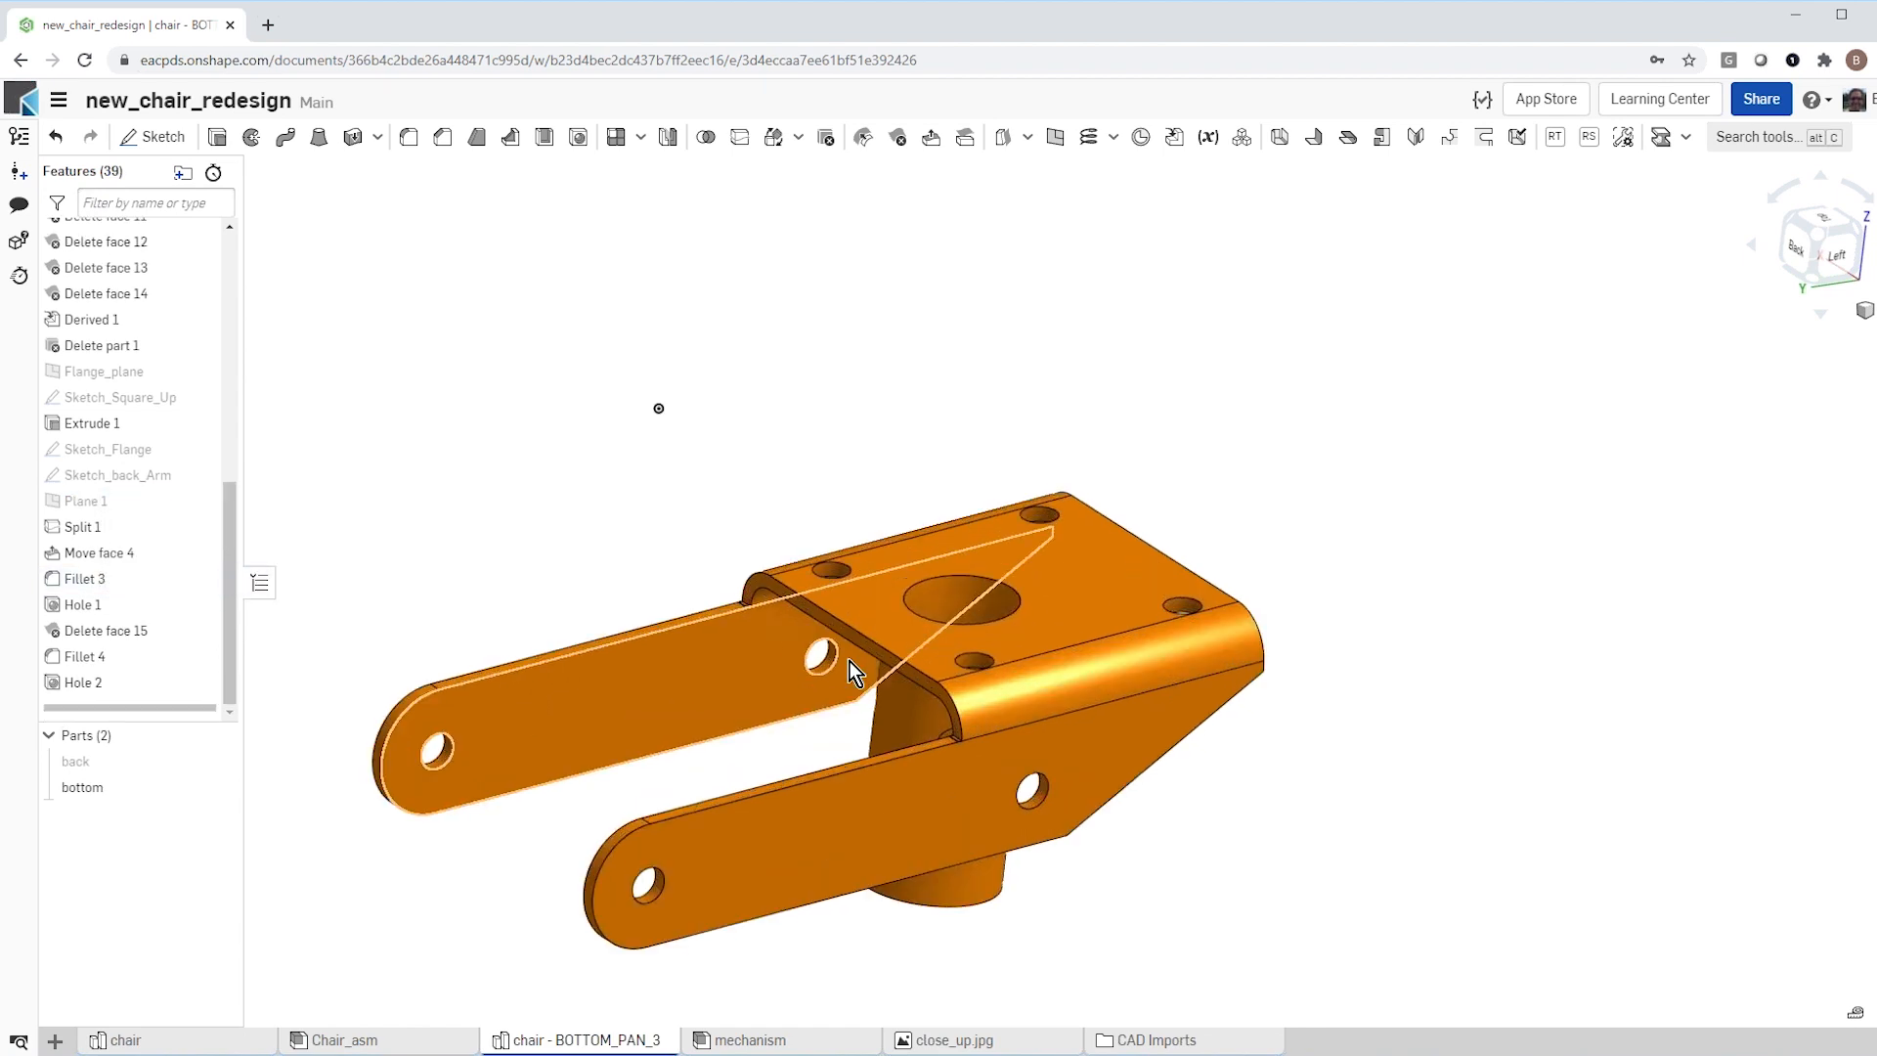
{"action": "scroll", "coordinate": [856, 664], "scroll_direction": "up", "scroll_amount": 2}
{"action": "mouse_move", "coordinate": [860, 649]}
{"action": "right_mouse_down"}
{"action": "mouse_move", "coordinate": [955, 620]}
{"action": "mouse_move", "coordinate": [854, 664]}
{"action": "mouse_move", "coordinate": [860, 629]}
{"action": "right_mouse_up"}
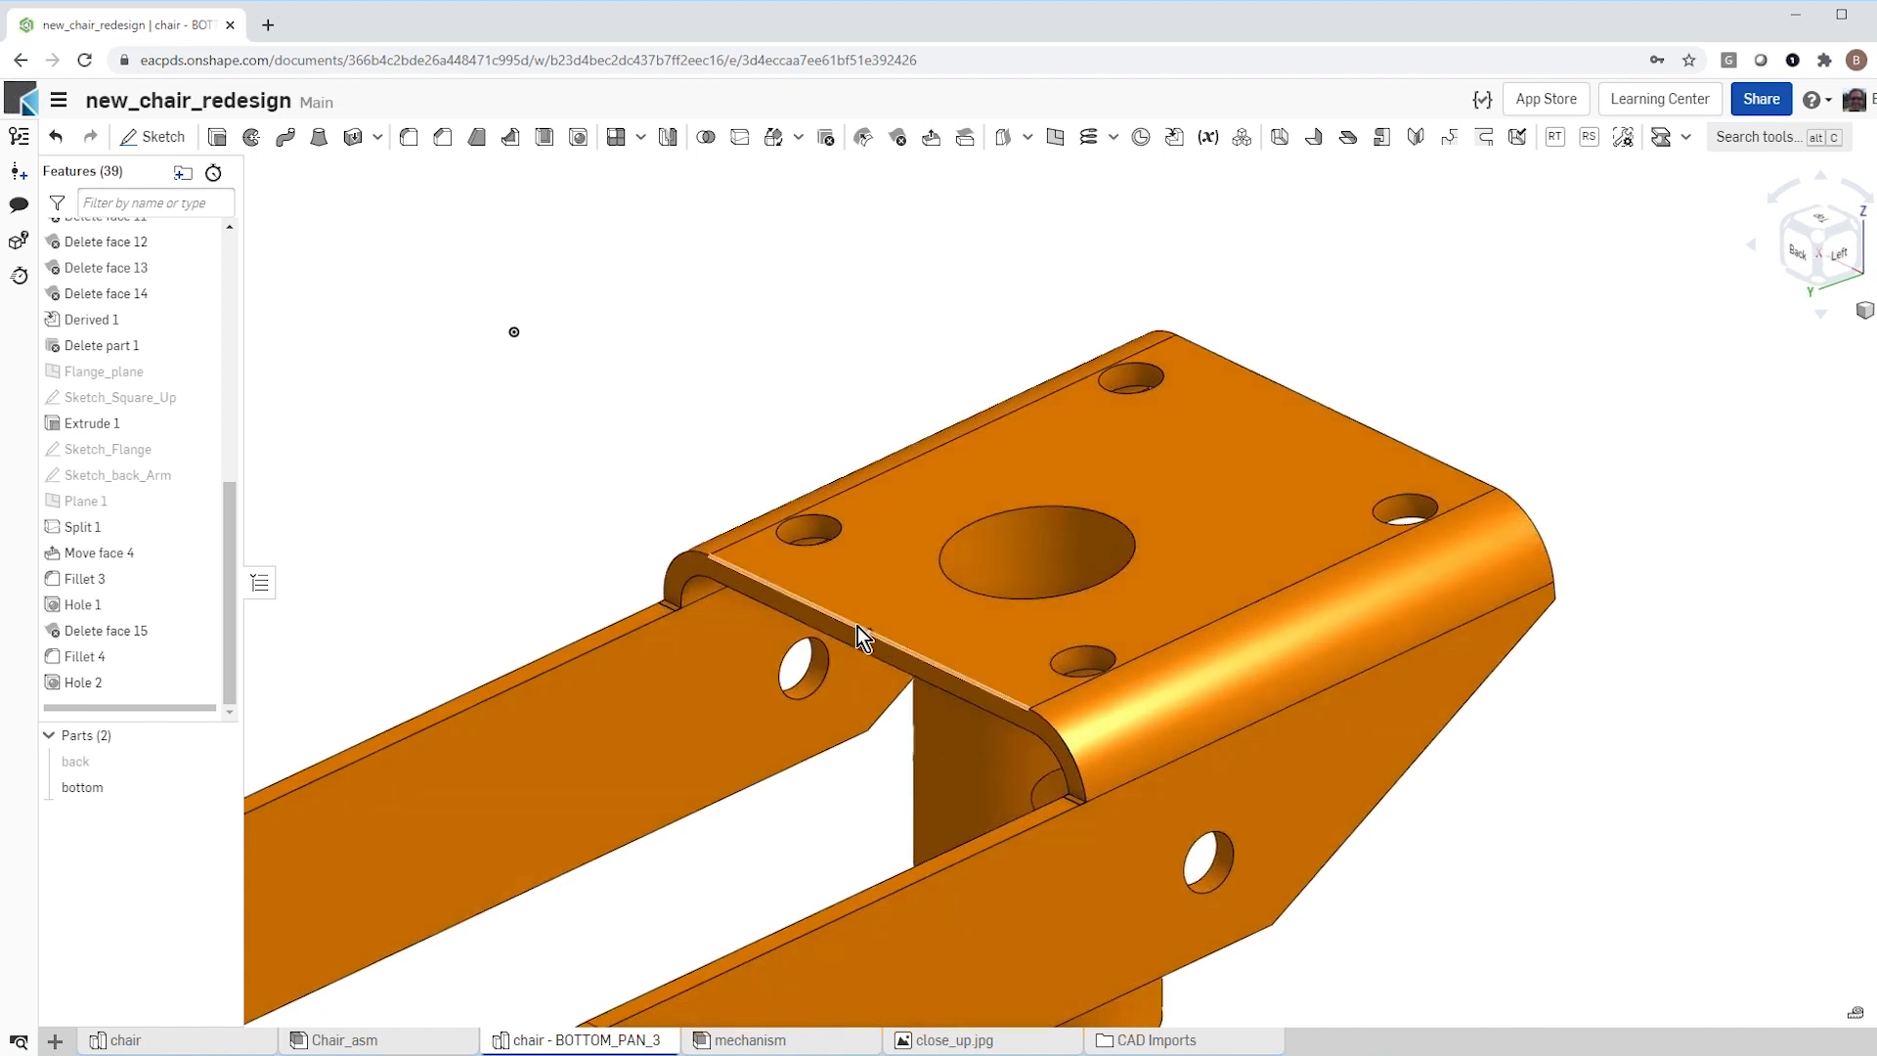
{"action": "scroll", "coordinate": [858, 625], "scroll_direction": "down", "scroll_amount": 3}
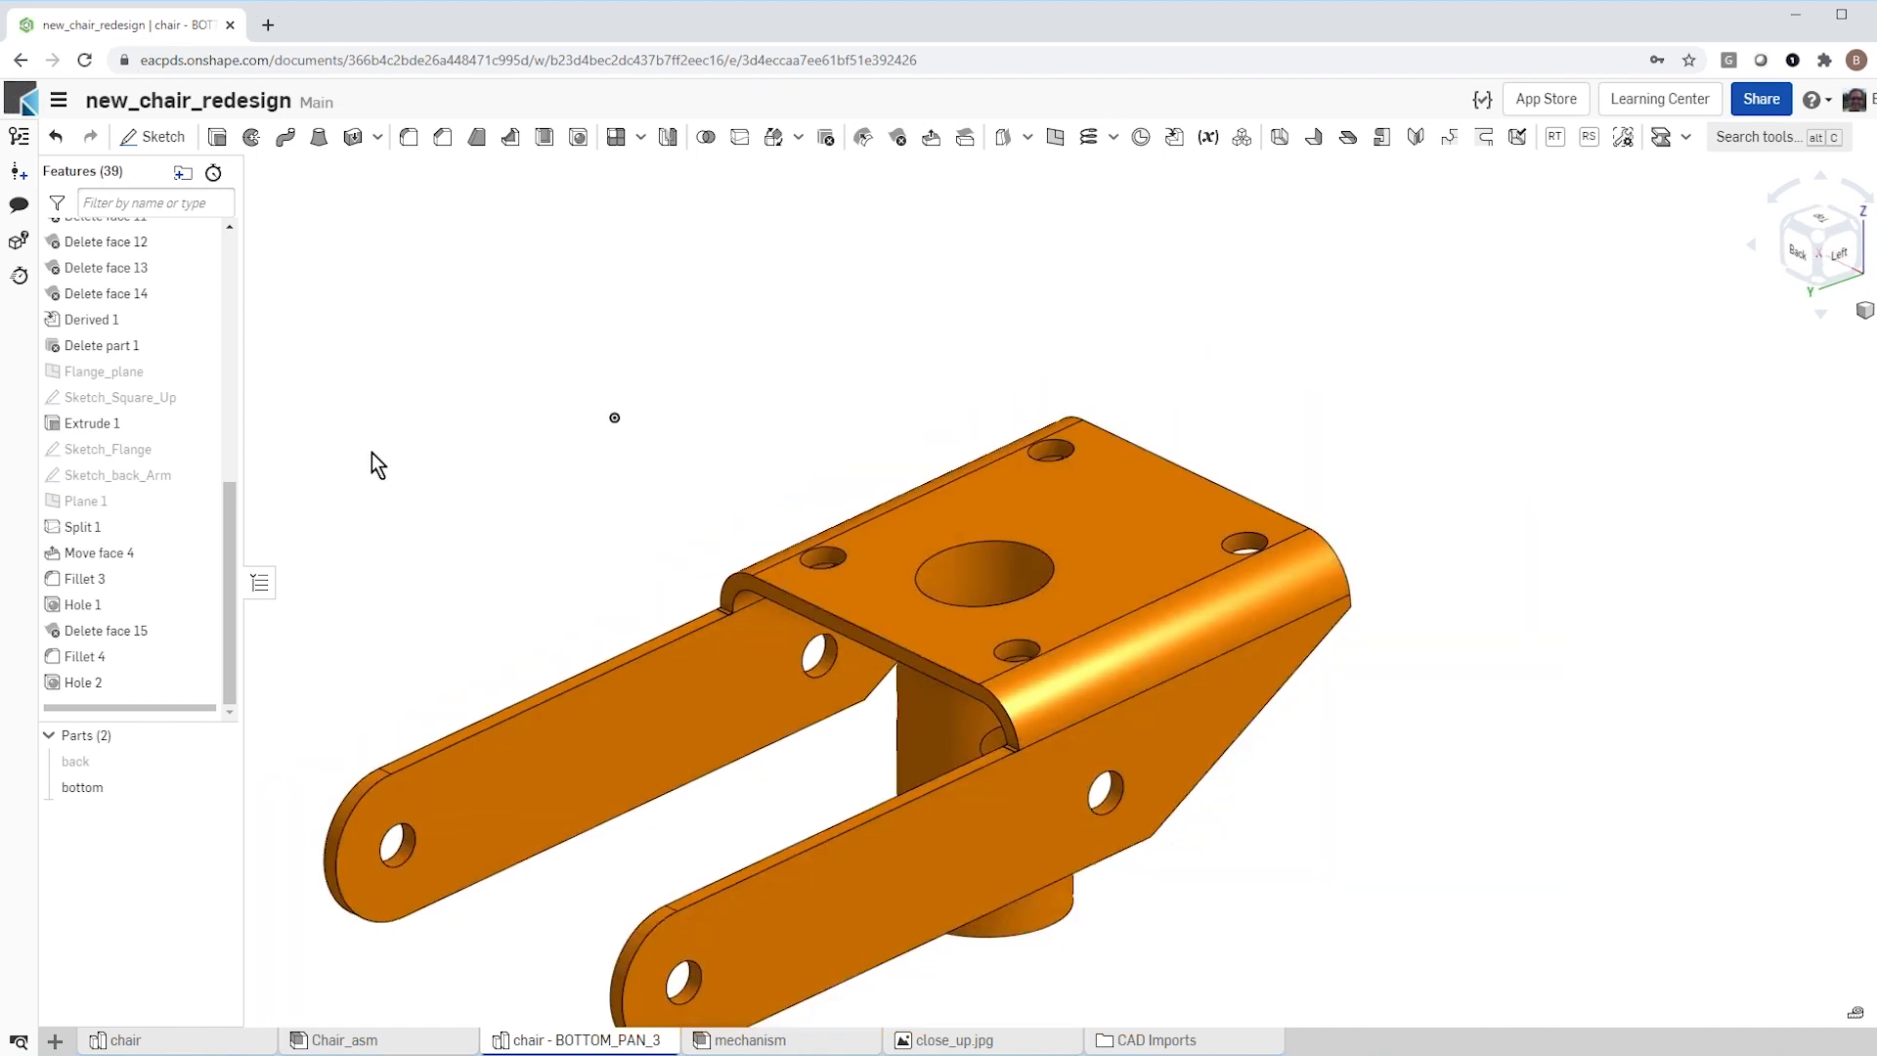
{"action": "left_click", "coordinate": [199, 449]}
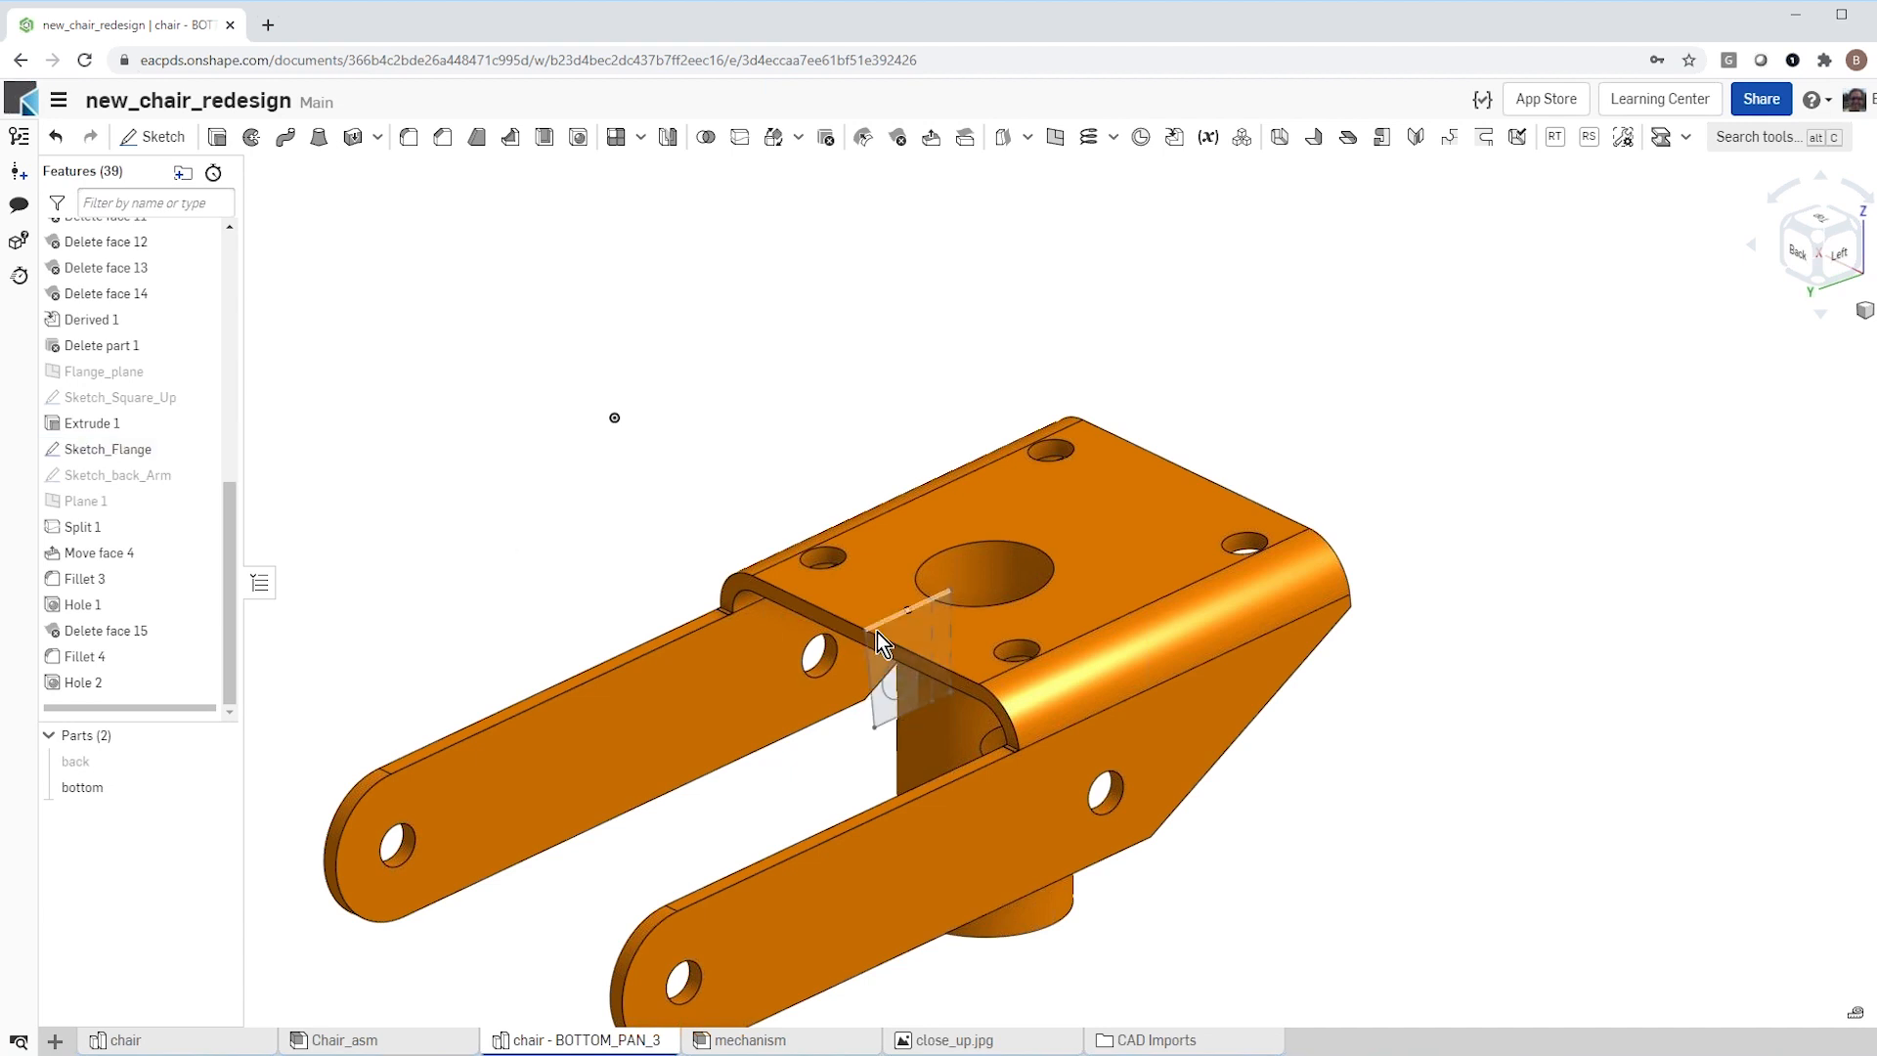
{"action": "scroll", "coordinate": [800, 708], "scroll_direction": "up", "scroll_amount": 1}
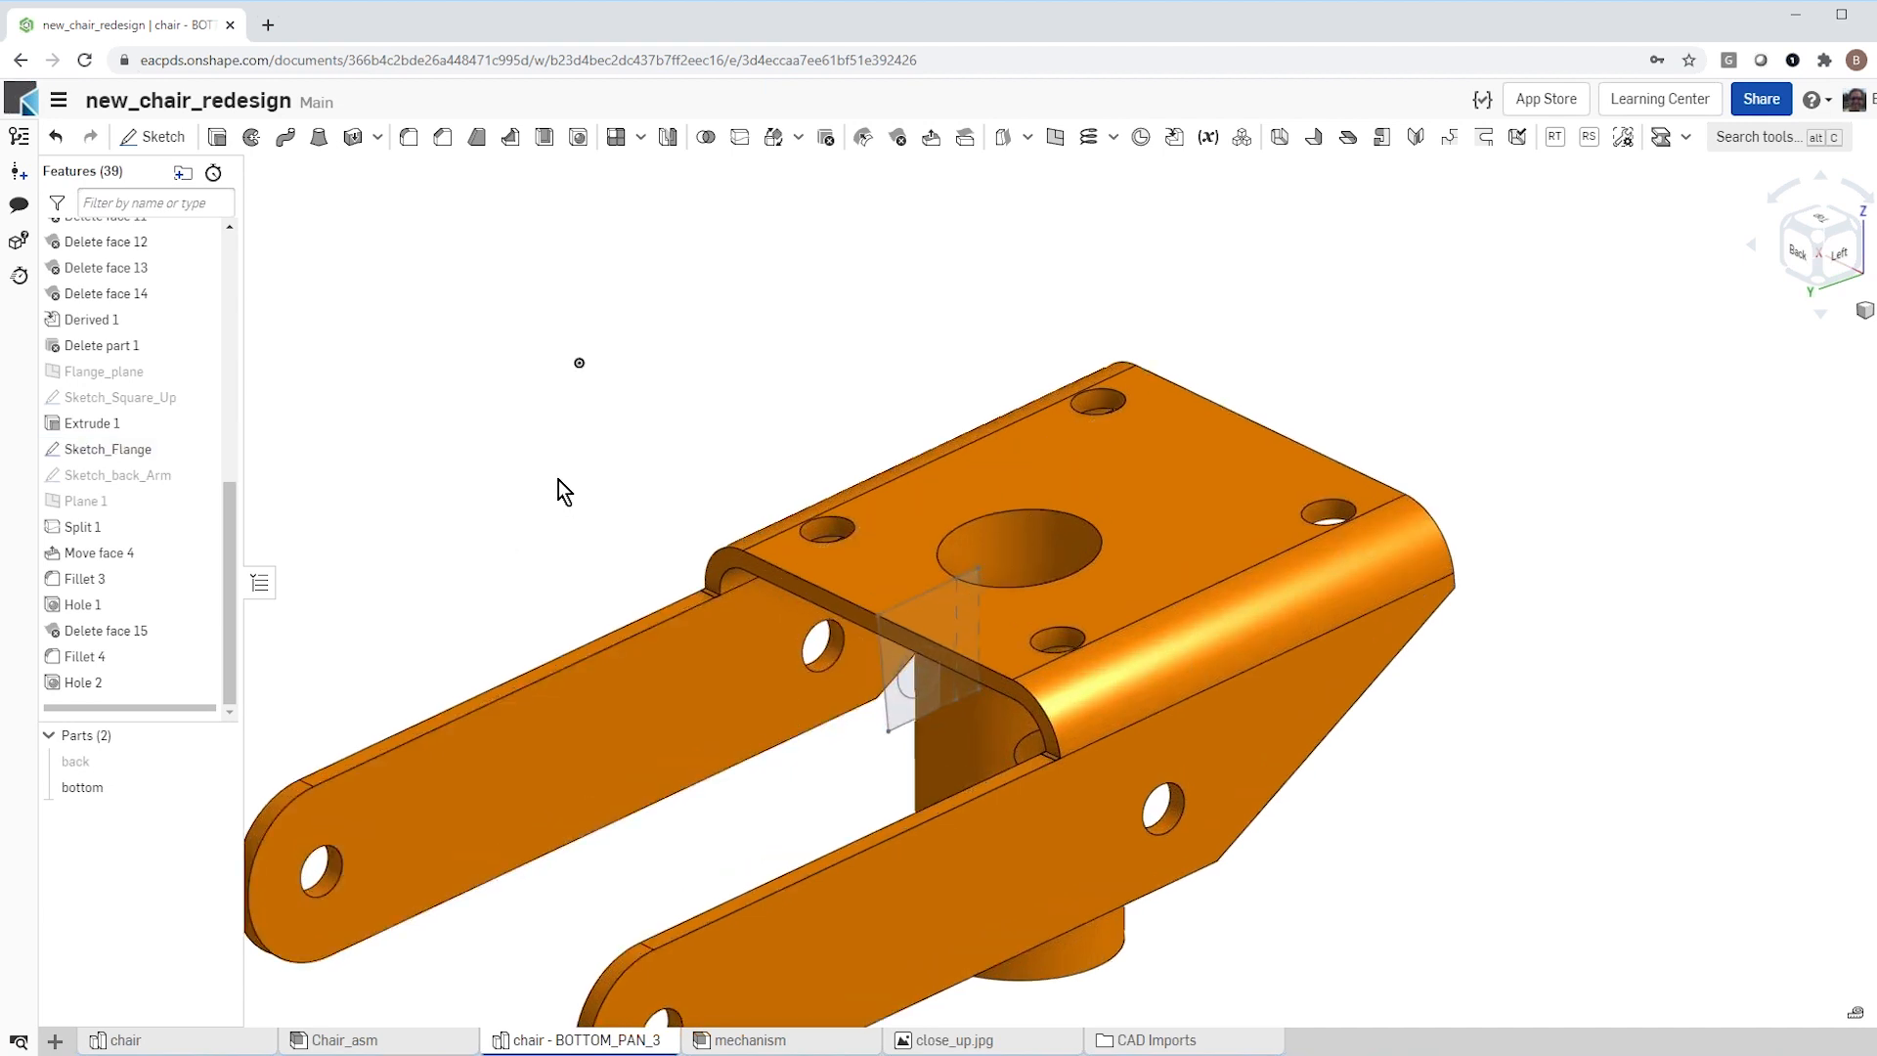
Step: Extrude the outer Sketch_Flange region around the circle symmetrically to a depth of 23 mm, adding it to the bottom part
{"action": "left_click", "coordinate": [905, 711]}
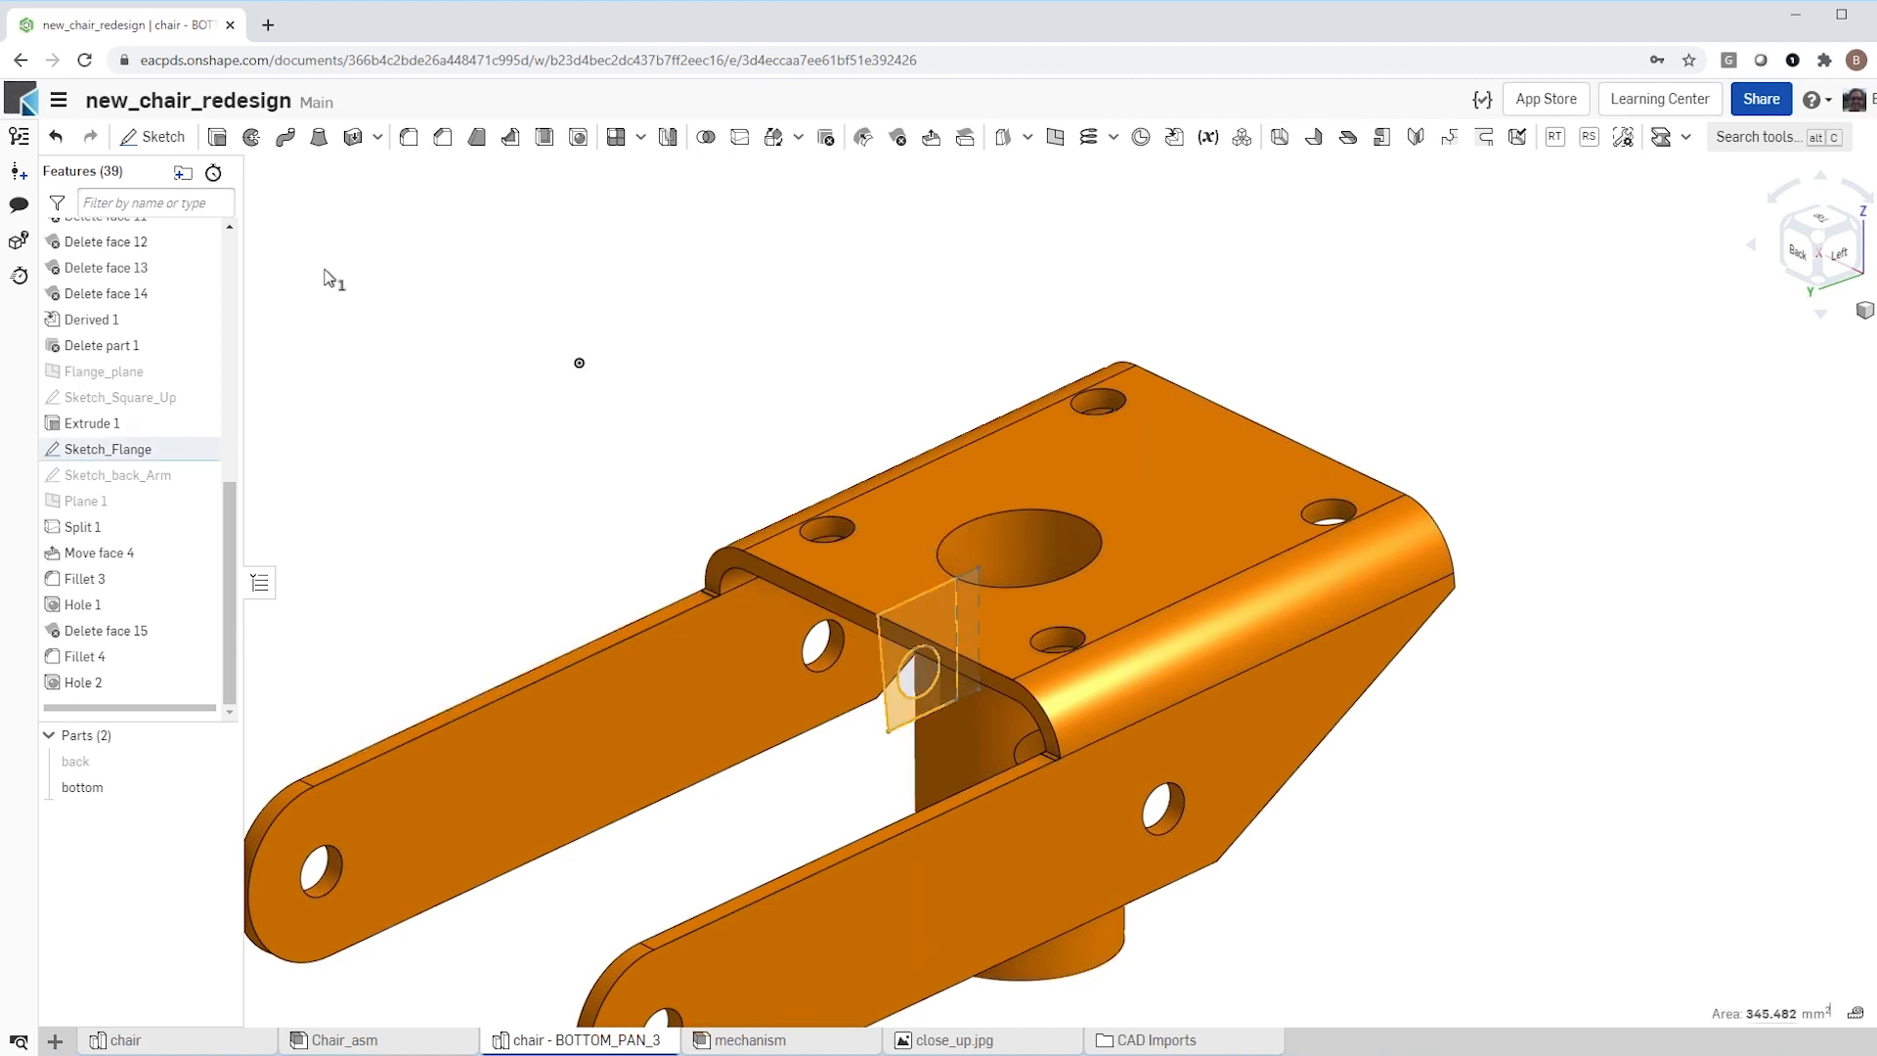
{"action": "left_click", "coordinate": [217, 137]}
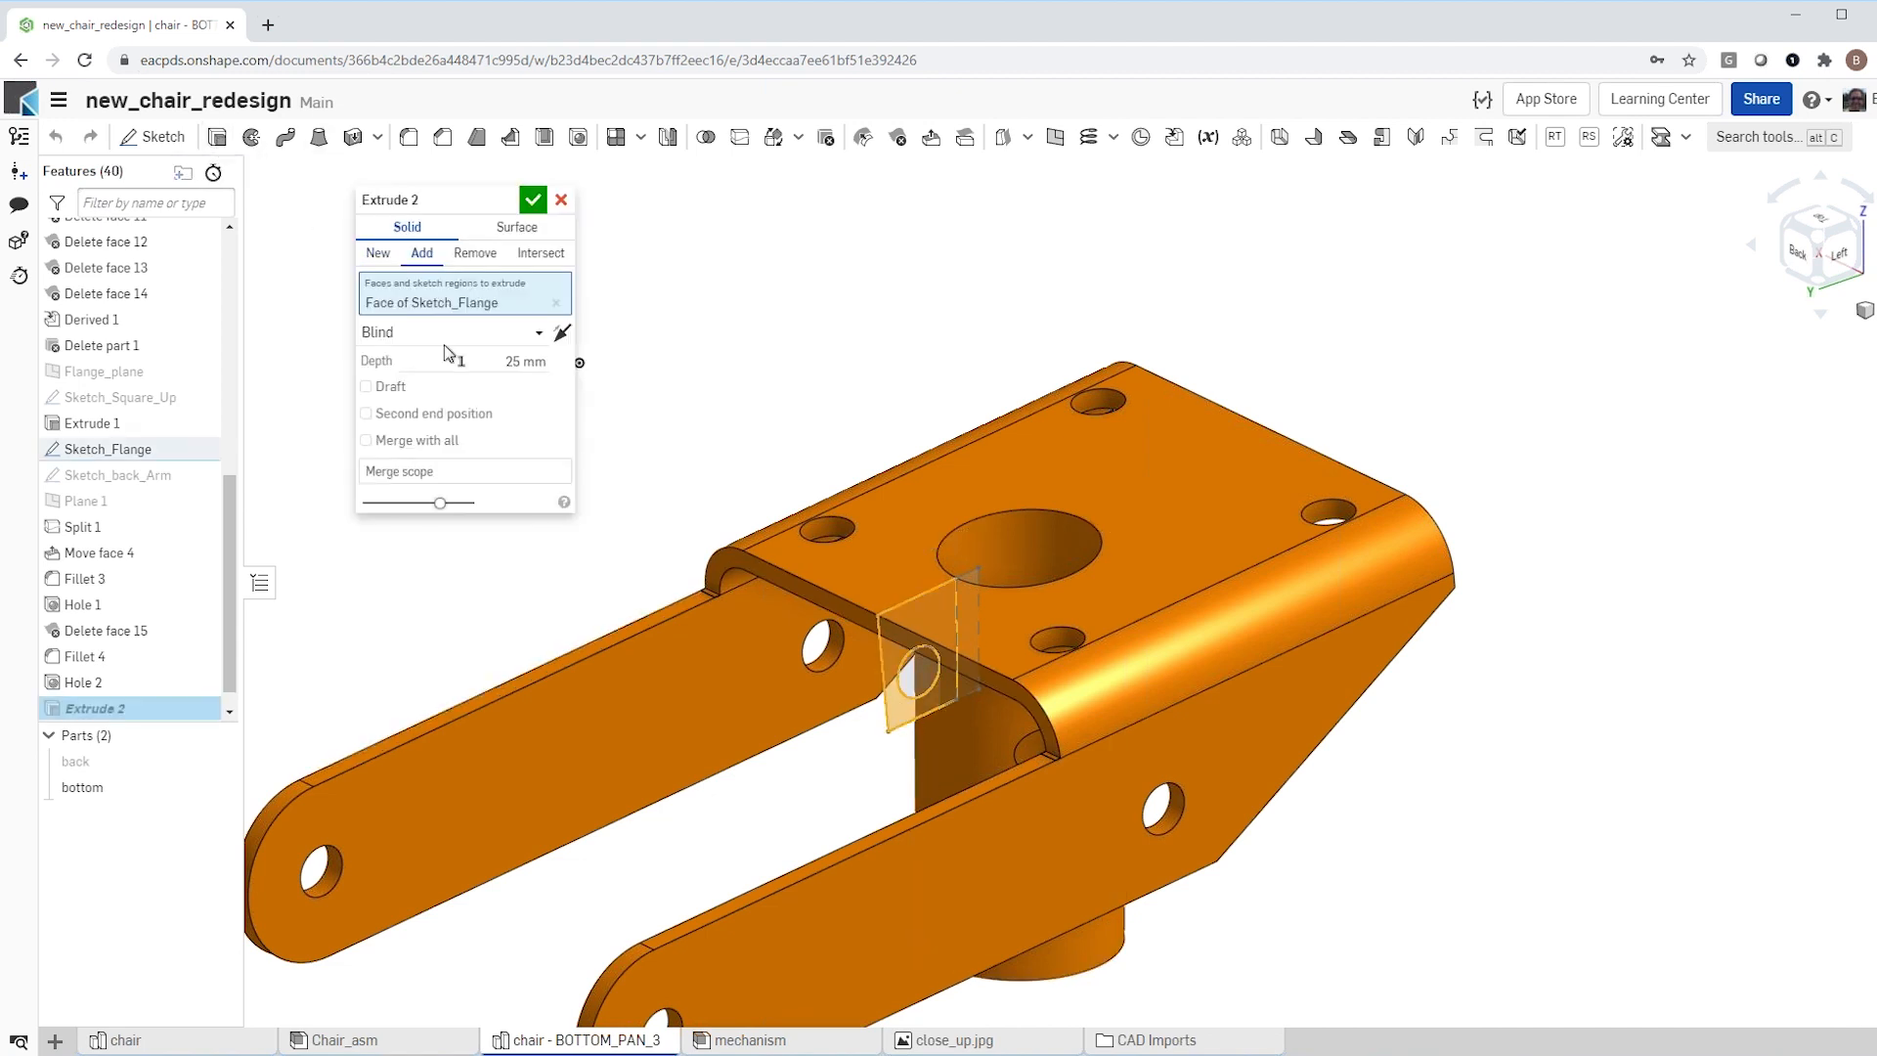
{"action": "left_click", "coordinate": [541, 333]}
{"action": "left_click", "coordinate": [411, 389]}
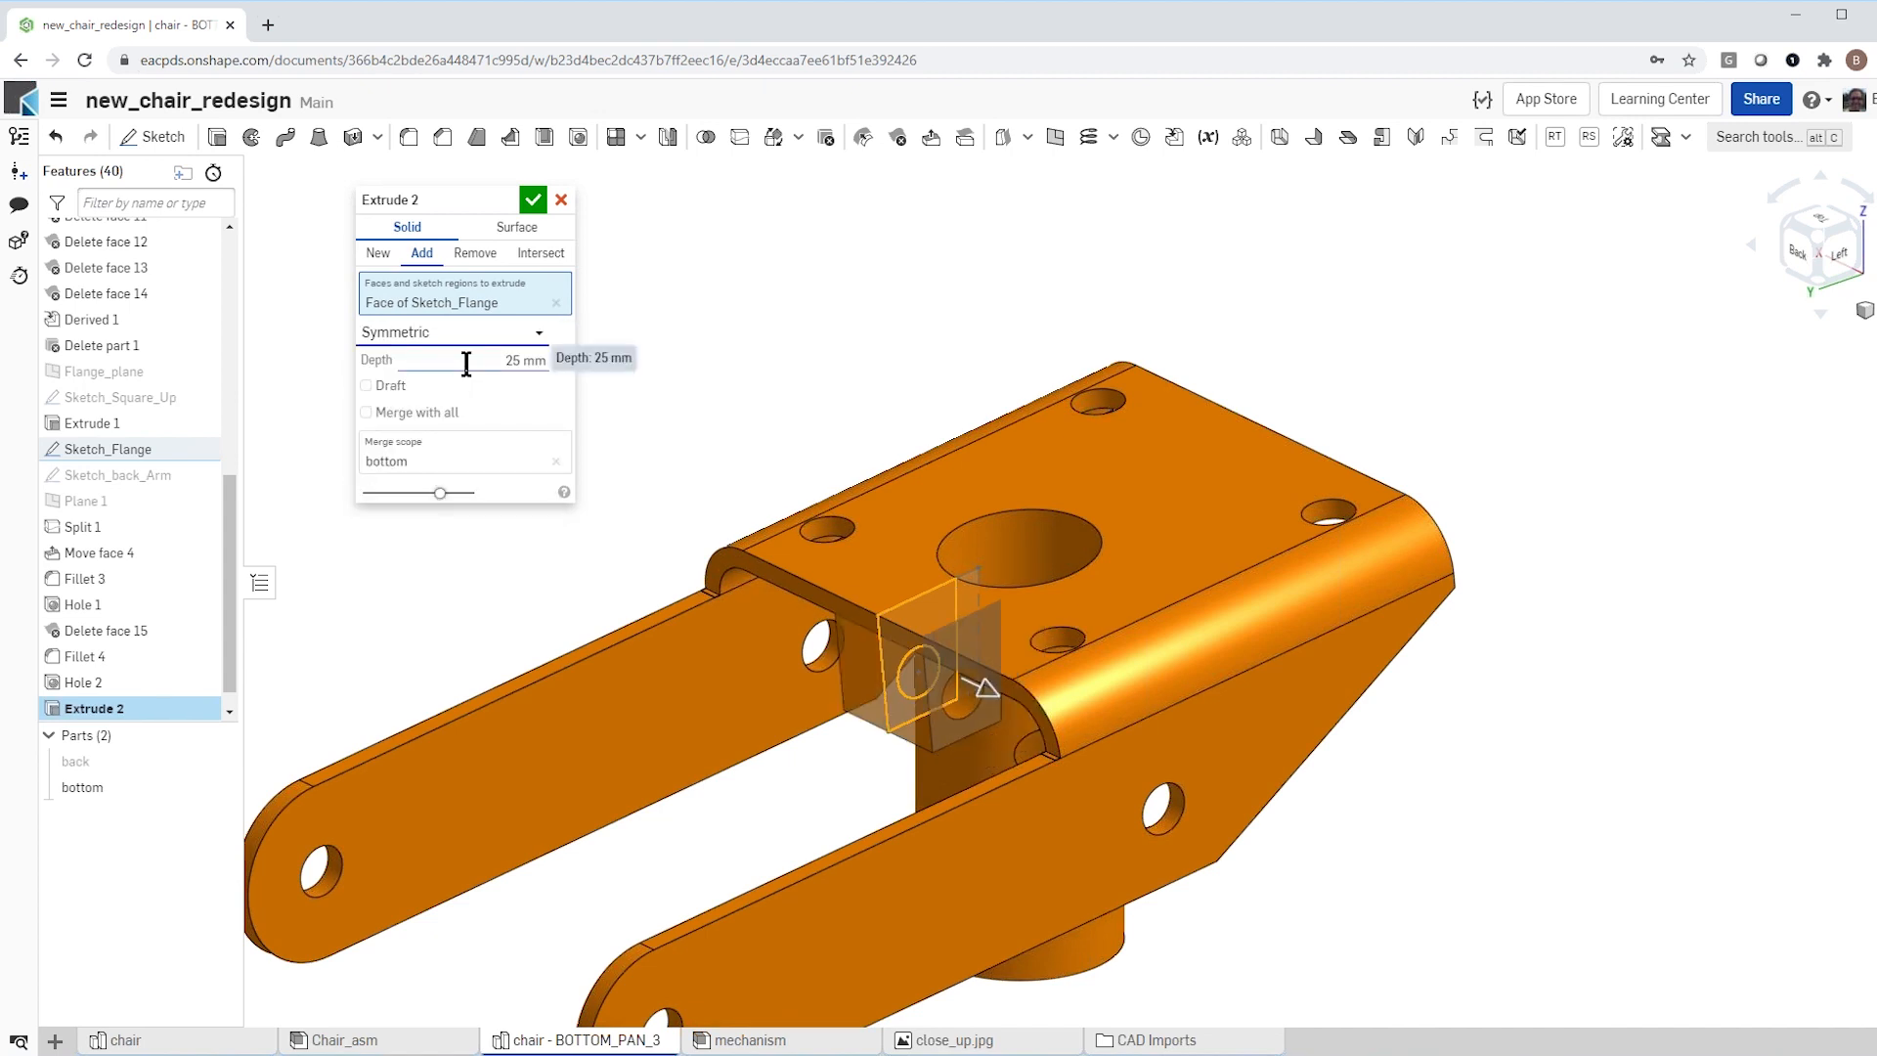
{"action": "left_click", "coordinate": [467, 363]}
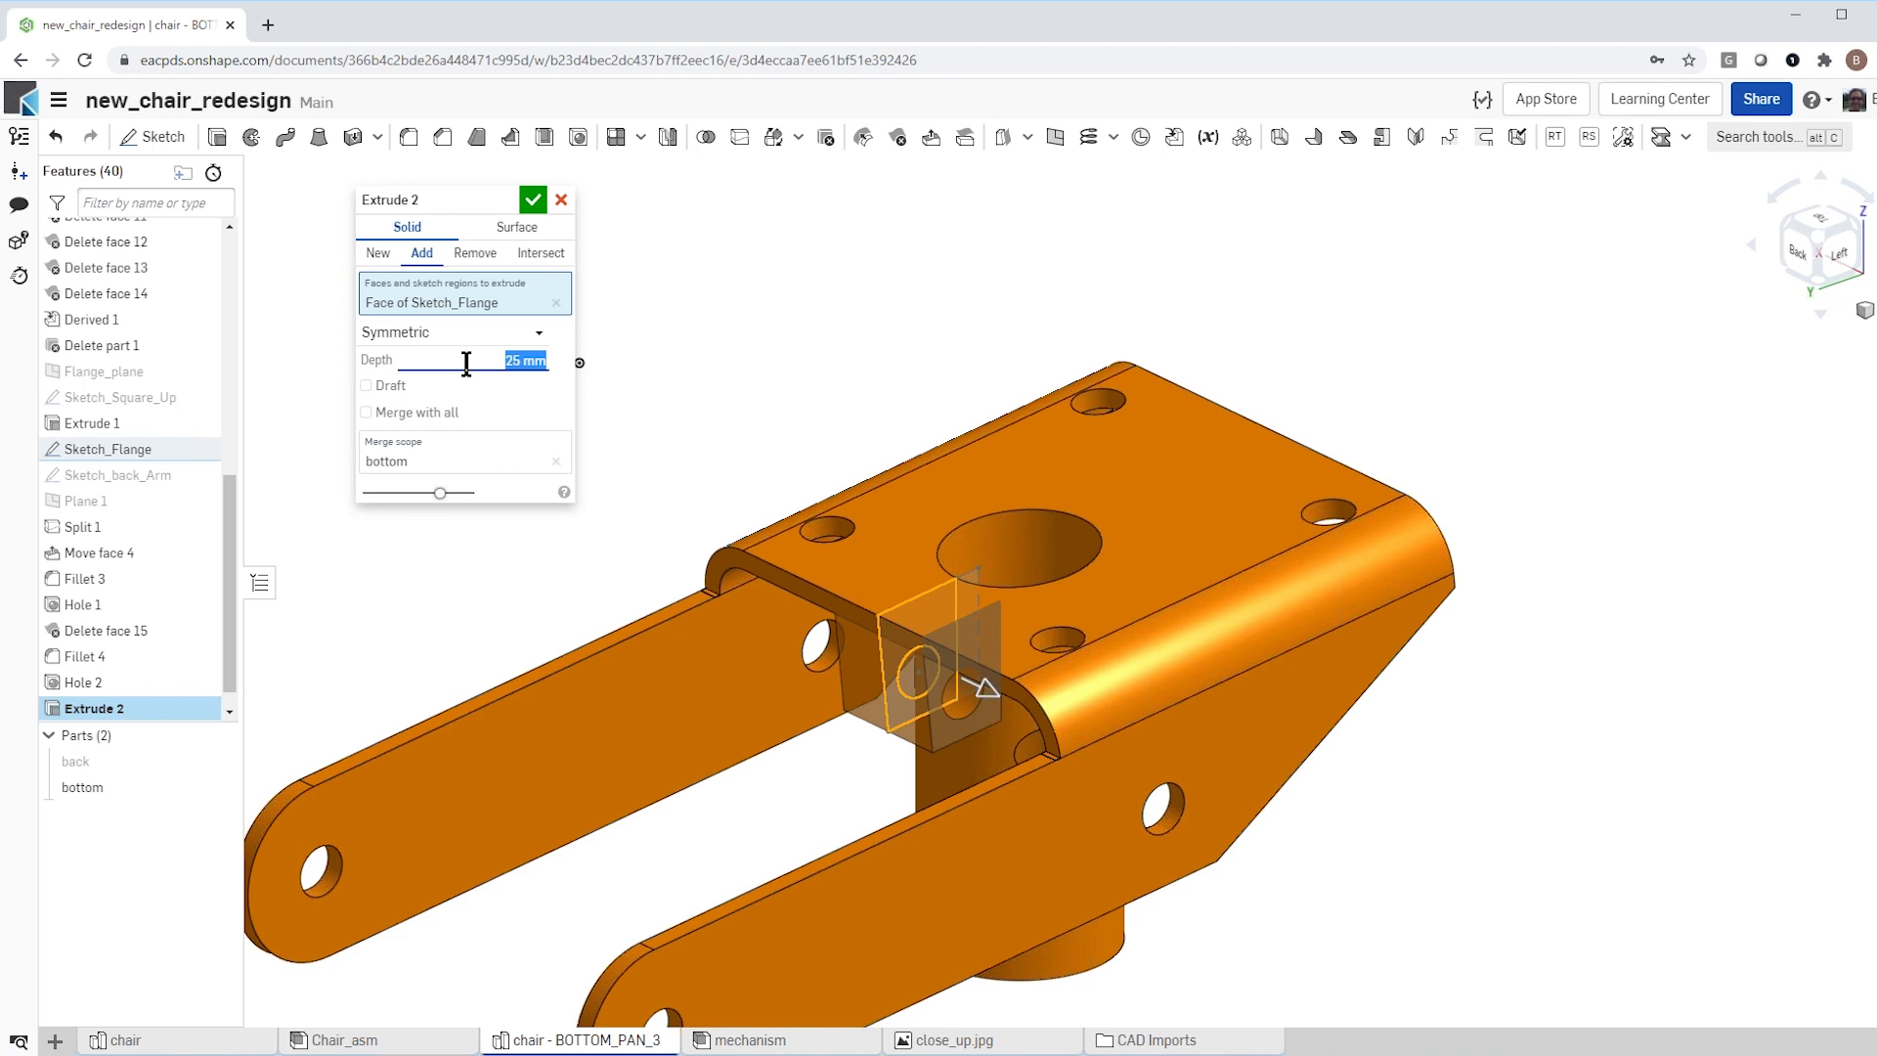
{"action": "type", "text": "23"}
{"action": "key", "text": "Return"}
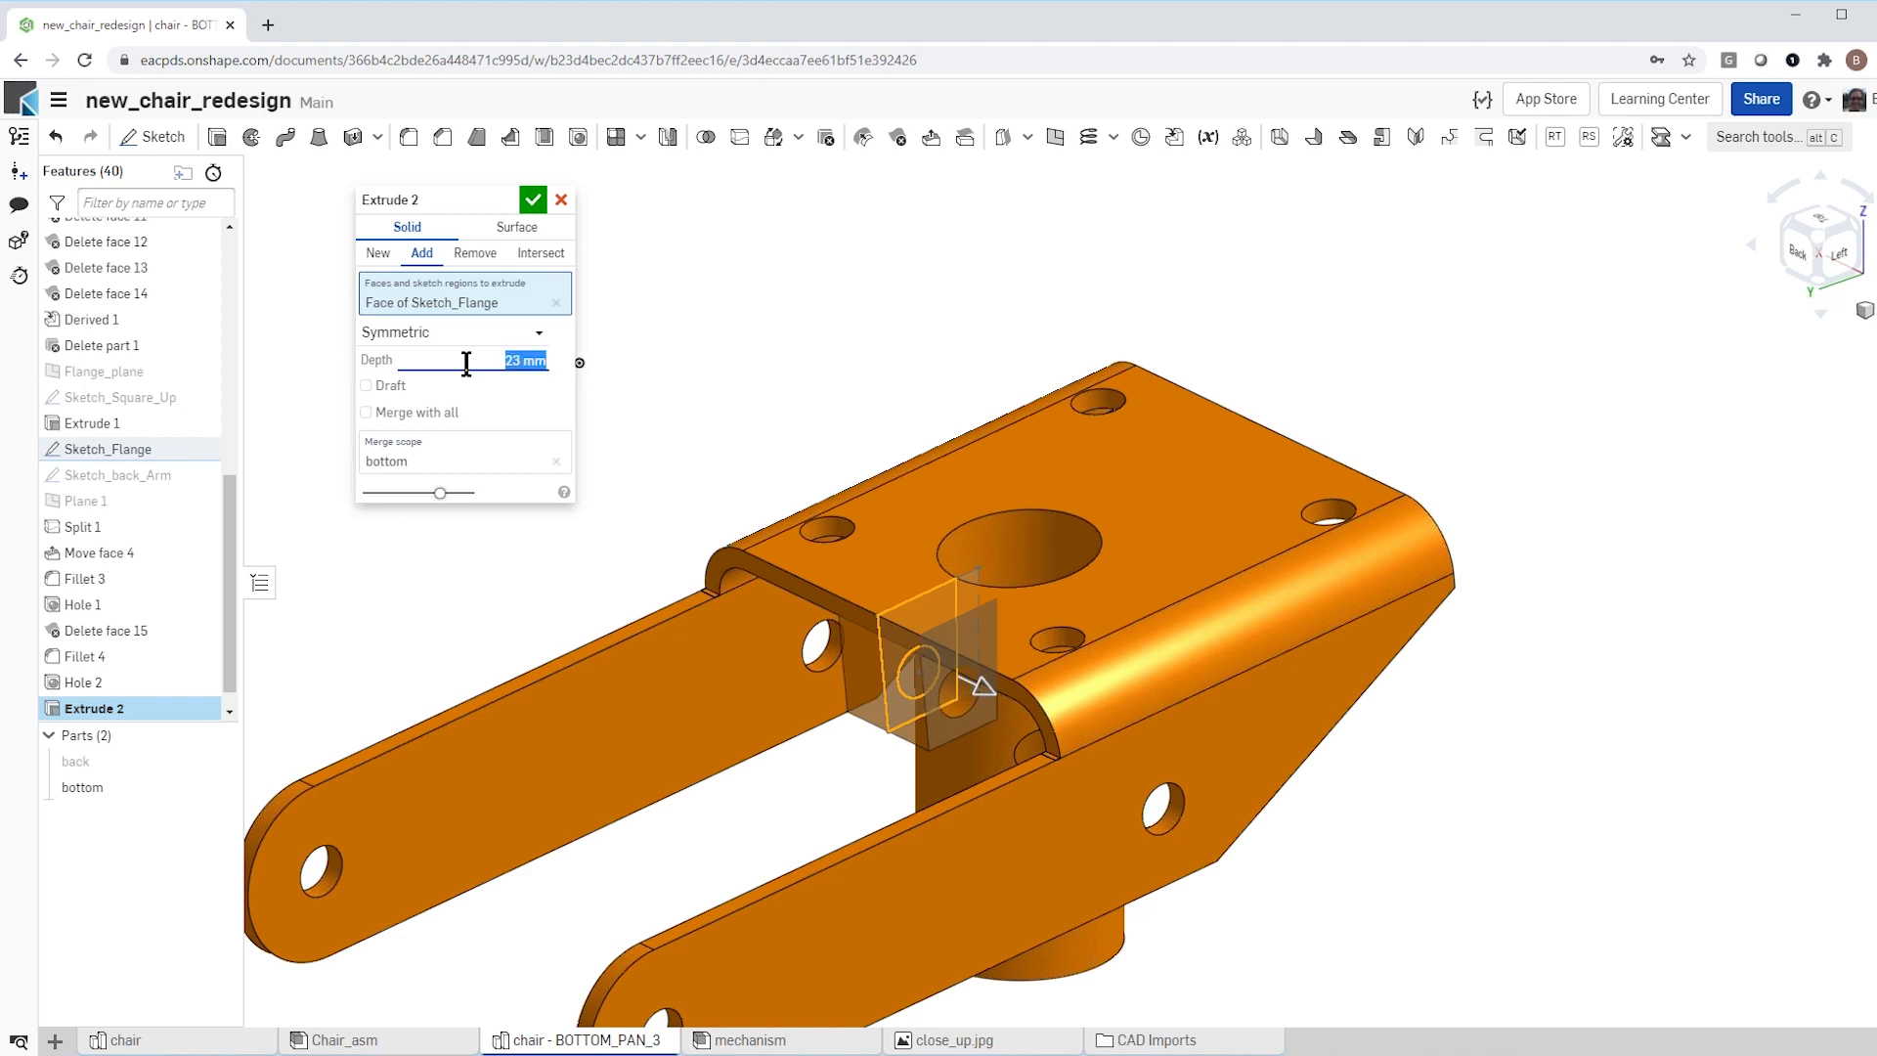
{"action": "left_click", "coordinate": [531, 202]}
Step: Cut the Sketch_Flange regions out of the bottom part symmetrically to a depth of 15 mm, splitting the flange into two tabs, and hide the sketch
{"action": "scroll", "coordinate": [540, 528], "scroll_direction": "down", "scroll_amount": 2}
{"action": "mouse_move", "coordinate": [561, 526]}
{"action": "right_mouse_down"}
{"action": "mouse_move", "coordinate": [649, 520]}
{"action": "mouse_move", "coordinate": [561, 530]}
{"action": "right_mouse_up"}
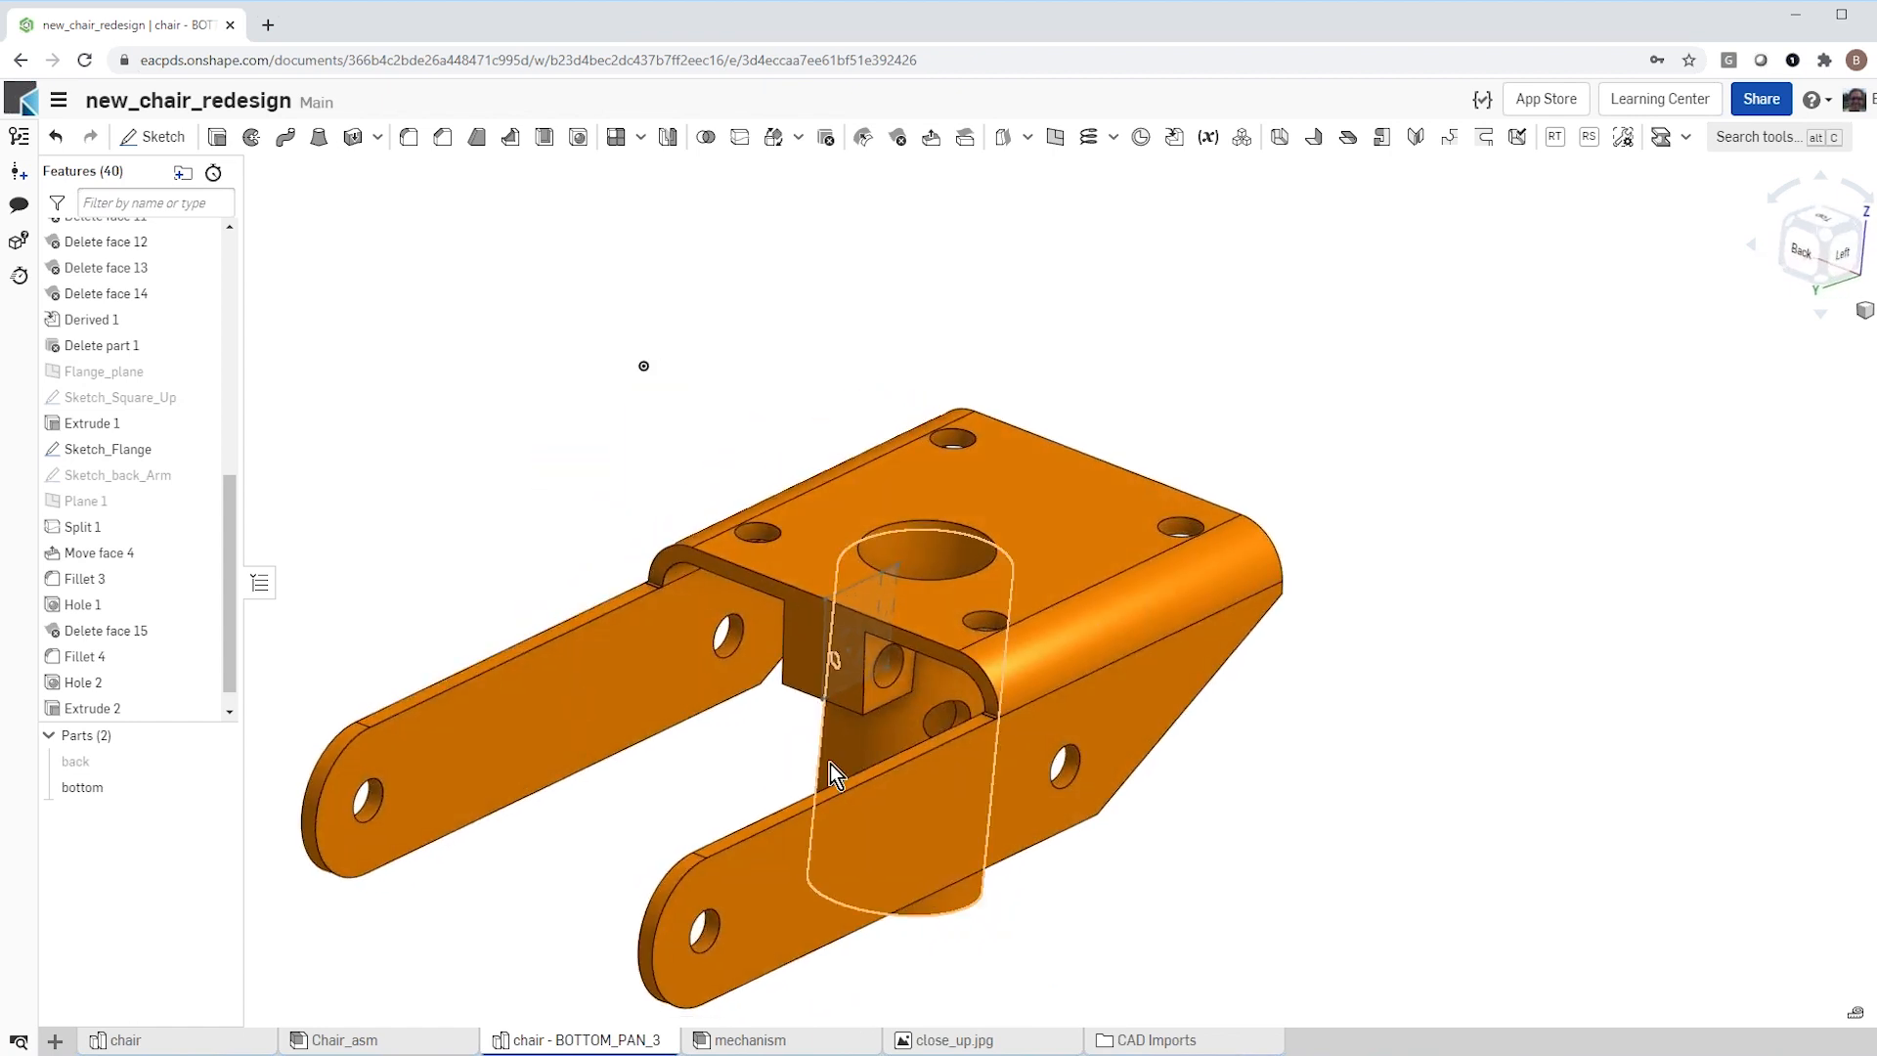
{"action": "scroll", "coordinate": [847, 758], "scroll_direction": "up", "scroll_amount": 5}
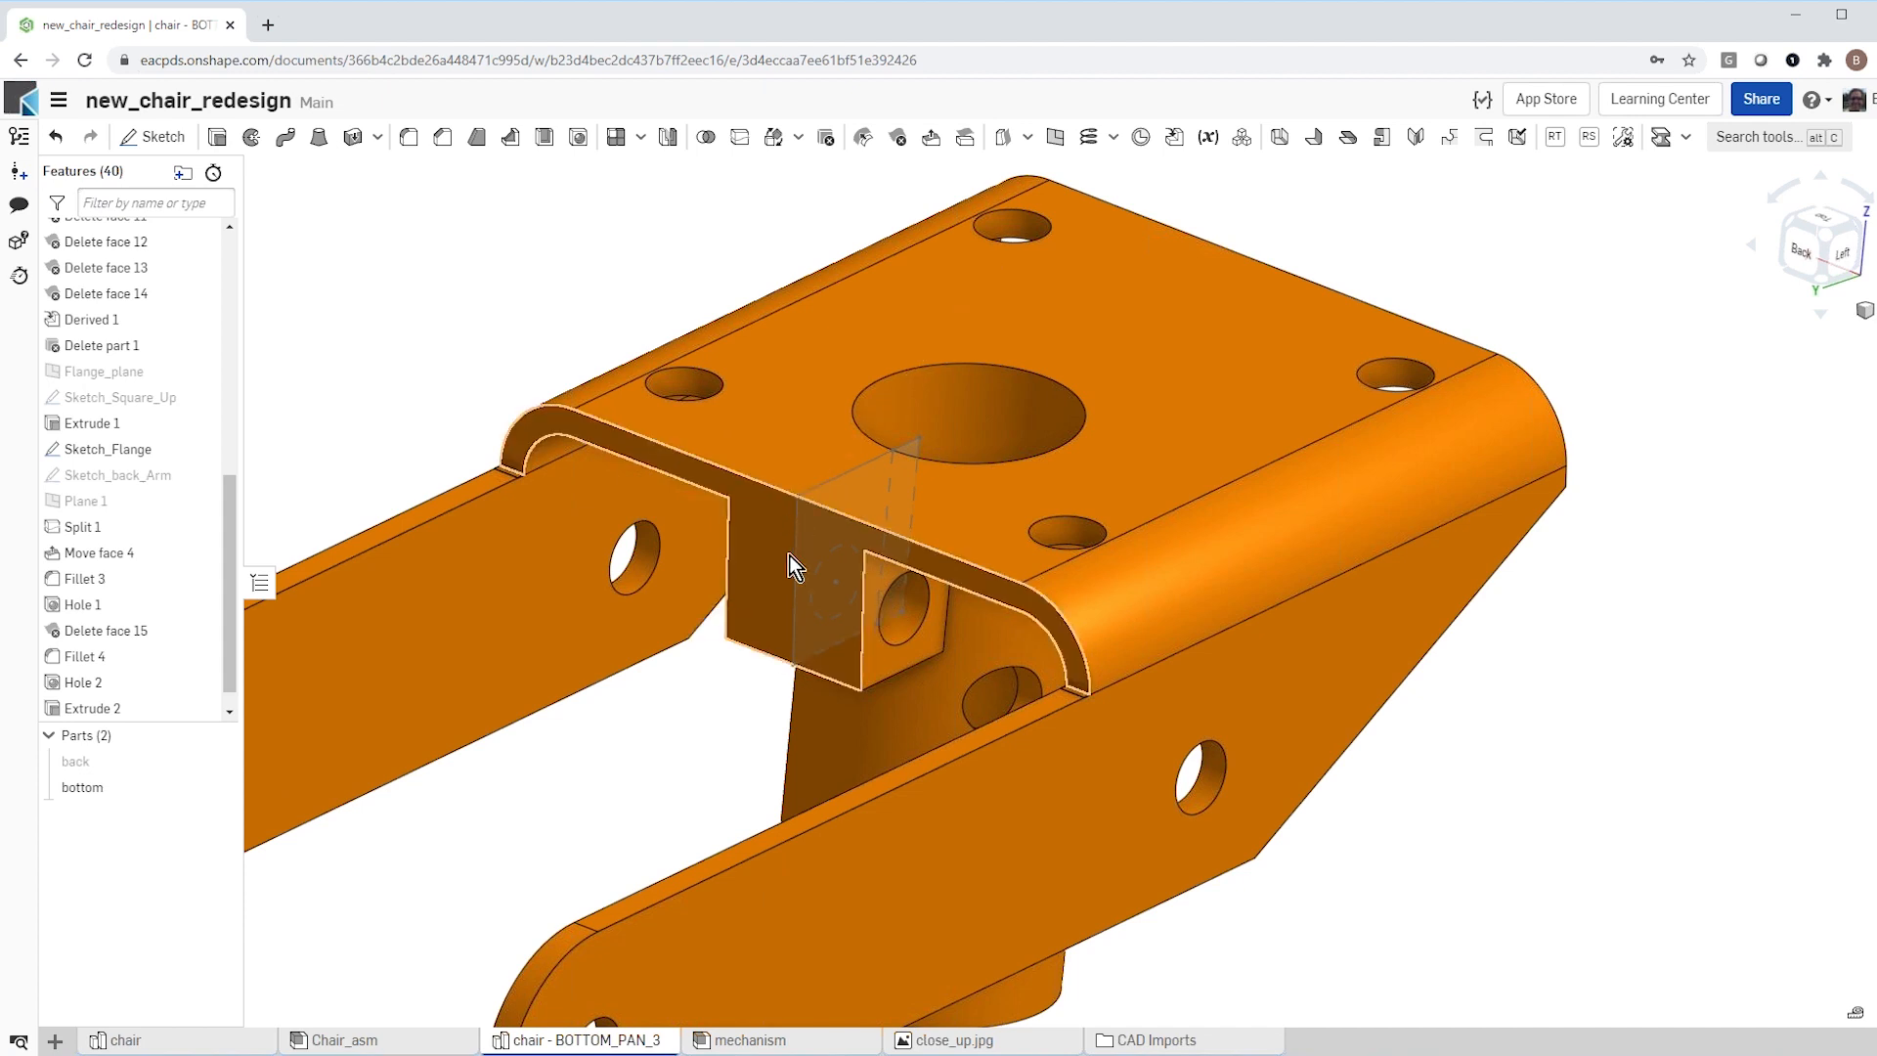
{"action": "scroll", "coordinate": [711, 625], "scroll_direction": "down", "scroll_amount": 2}
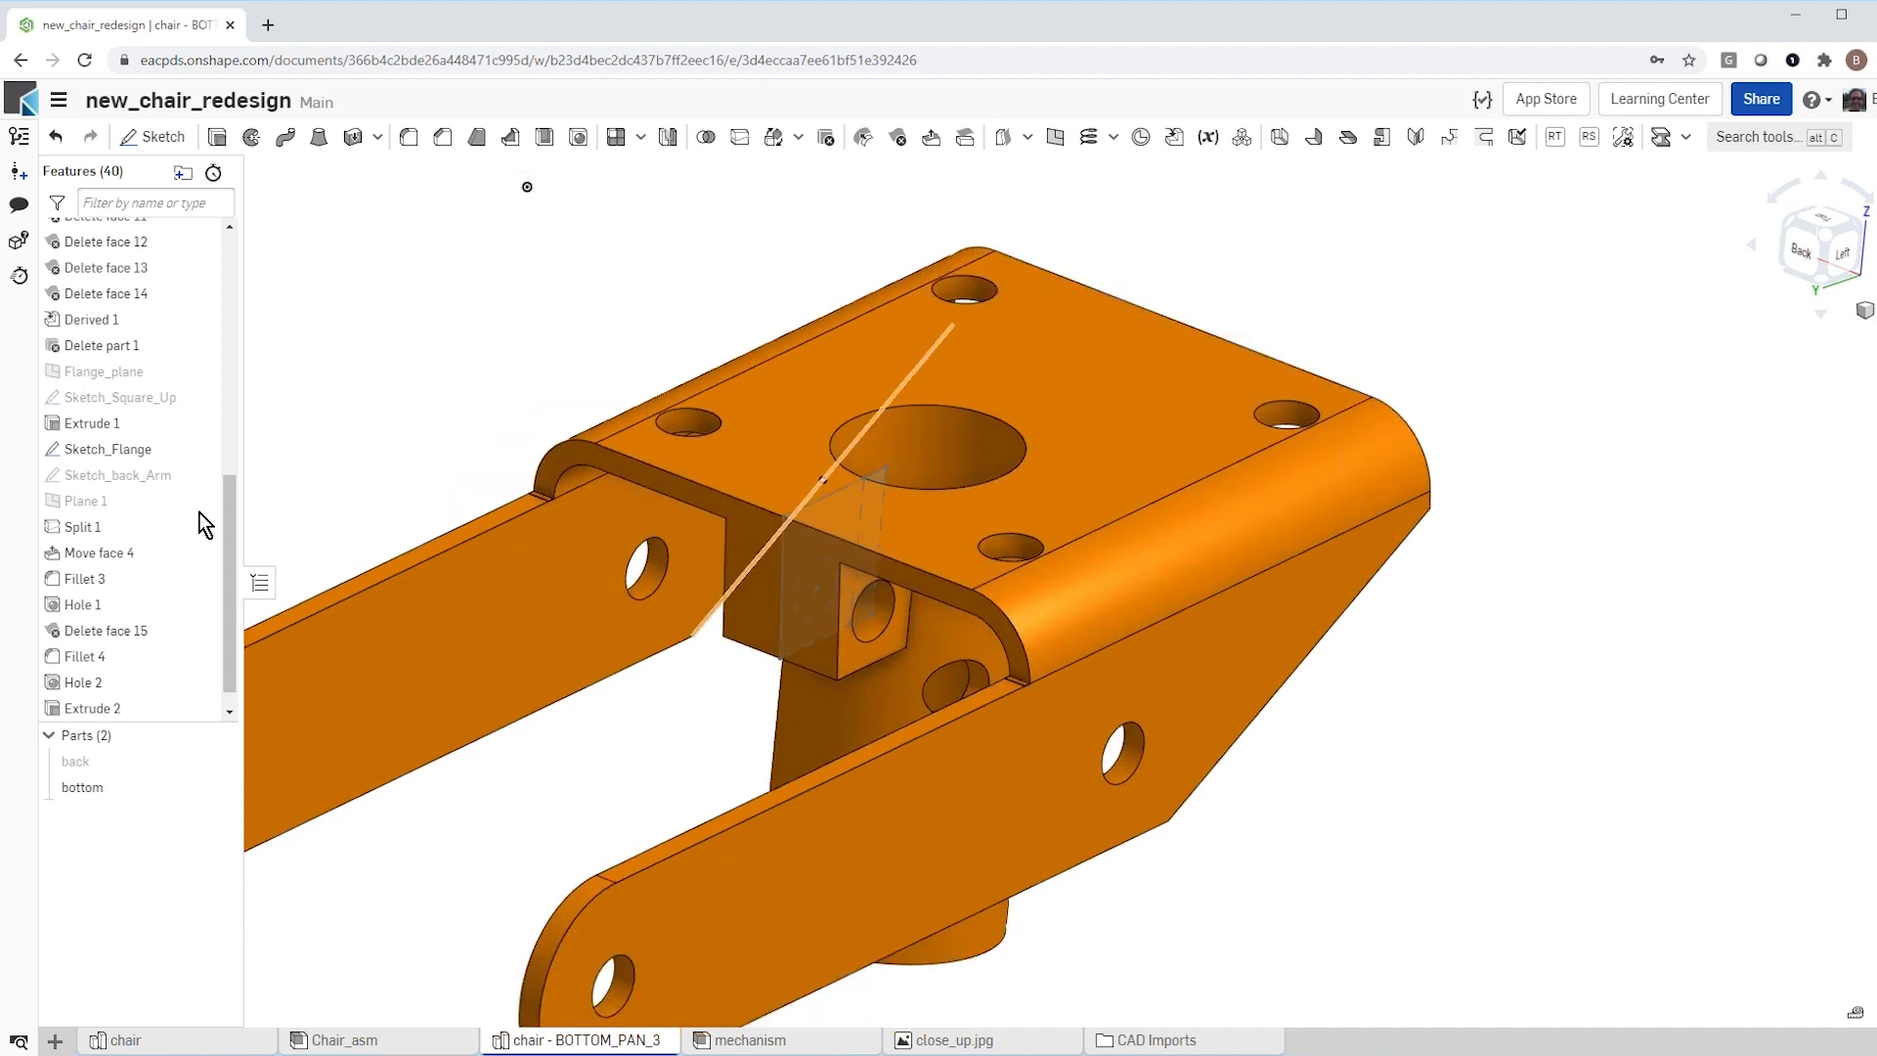
{"action": "left_click", "coordinate": [115, 449]}
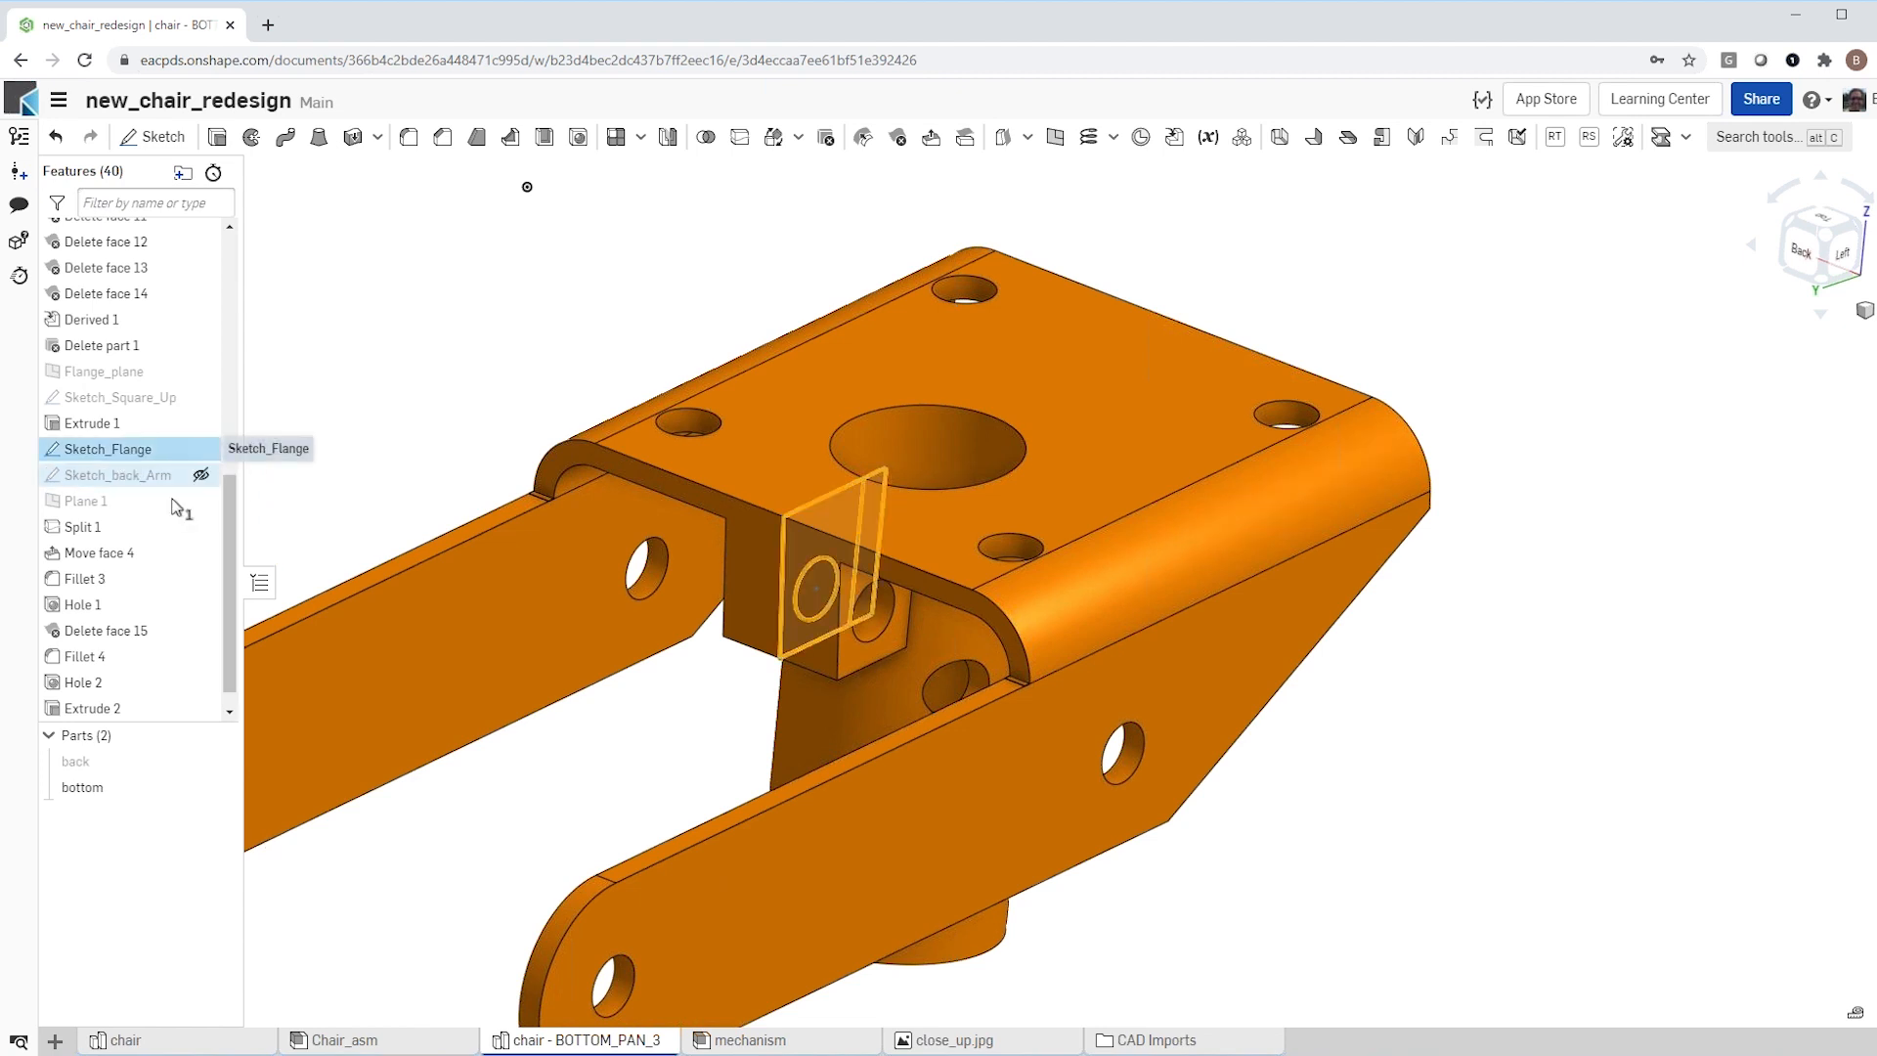
{"action": "left_click", "coordinate": [215, 138]}
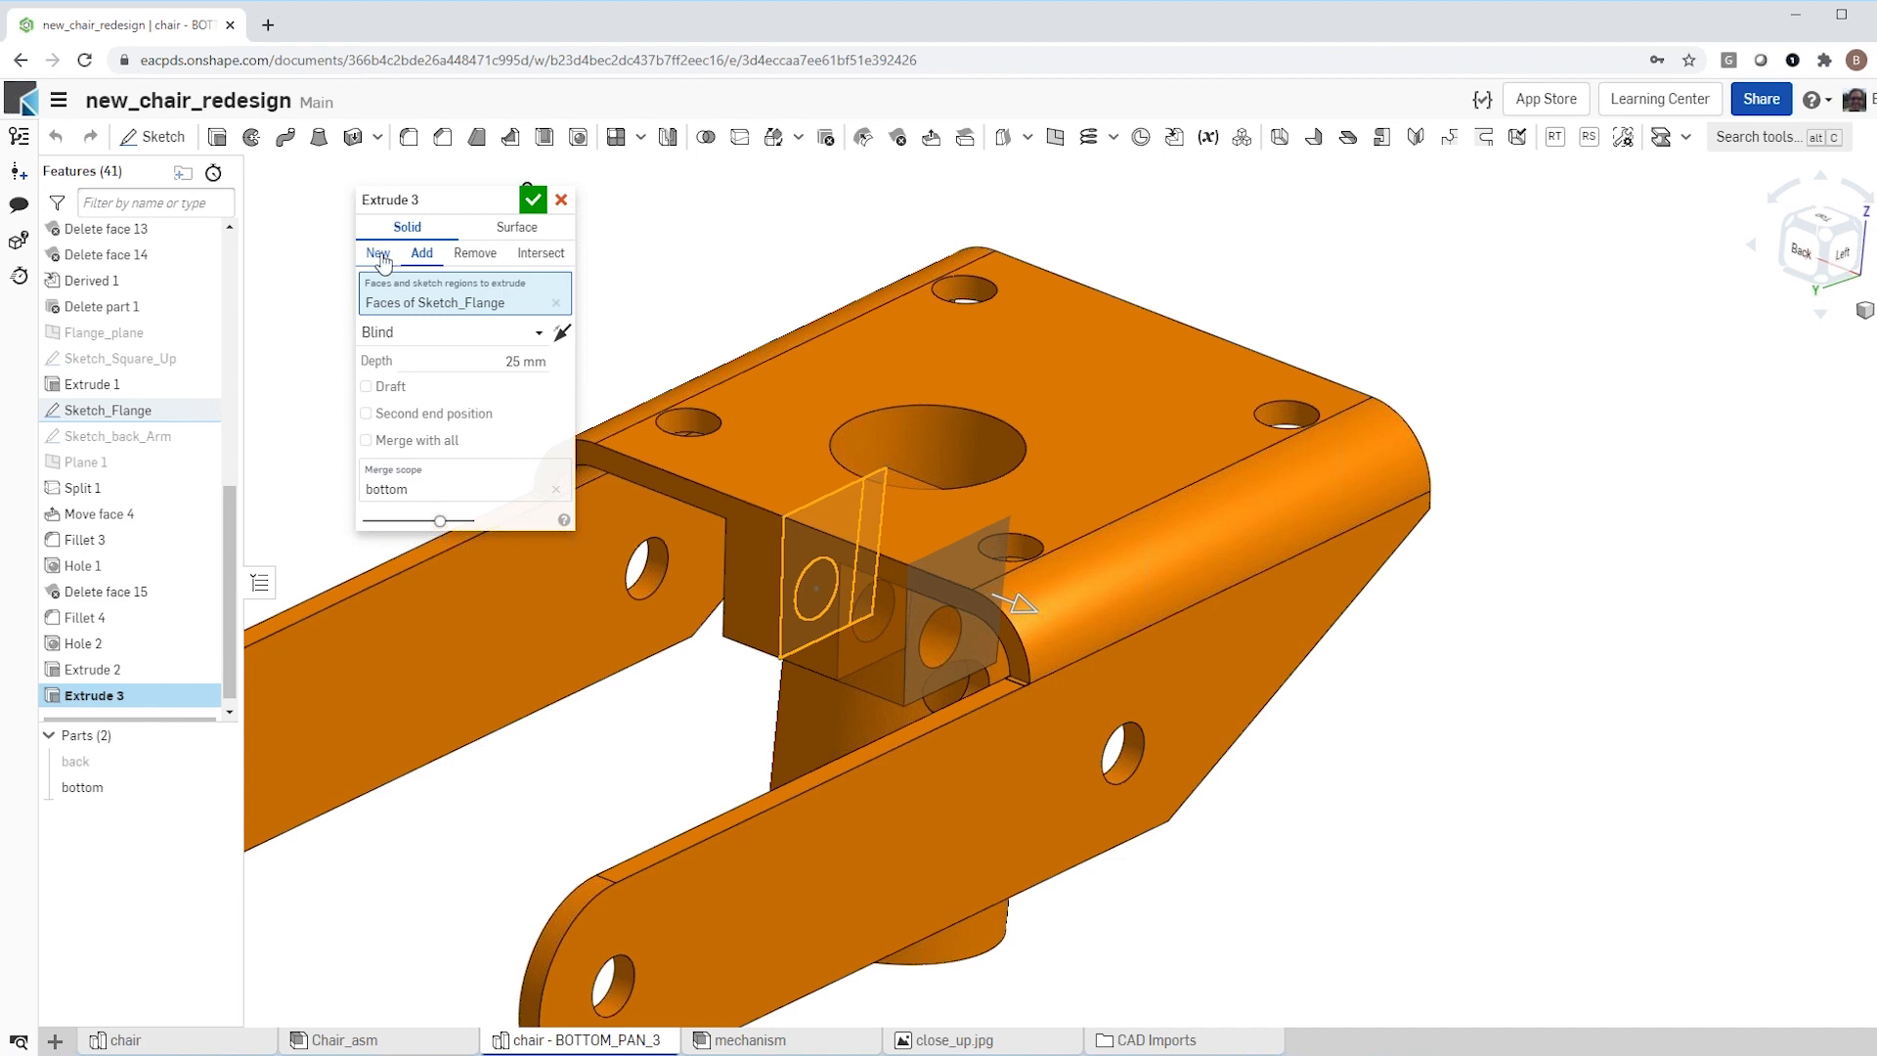
{"action": "left_click", "coordinate": [475, 253]}
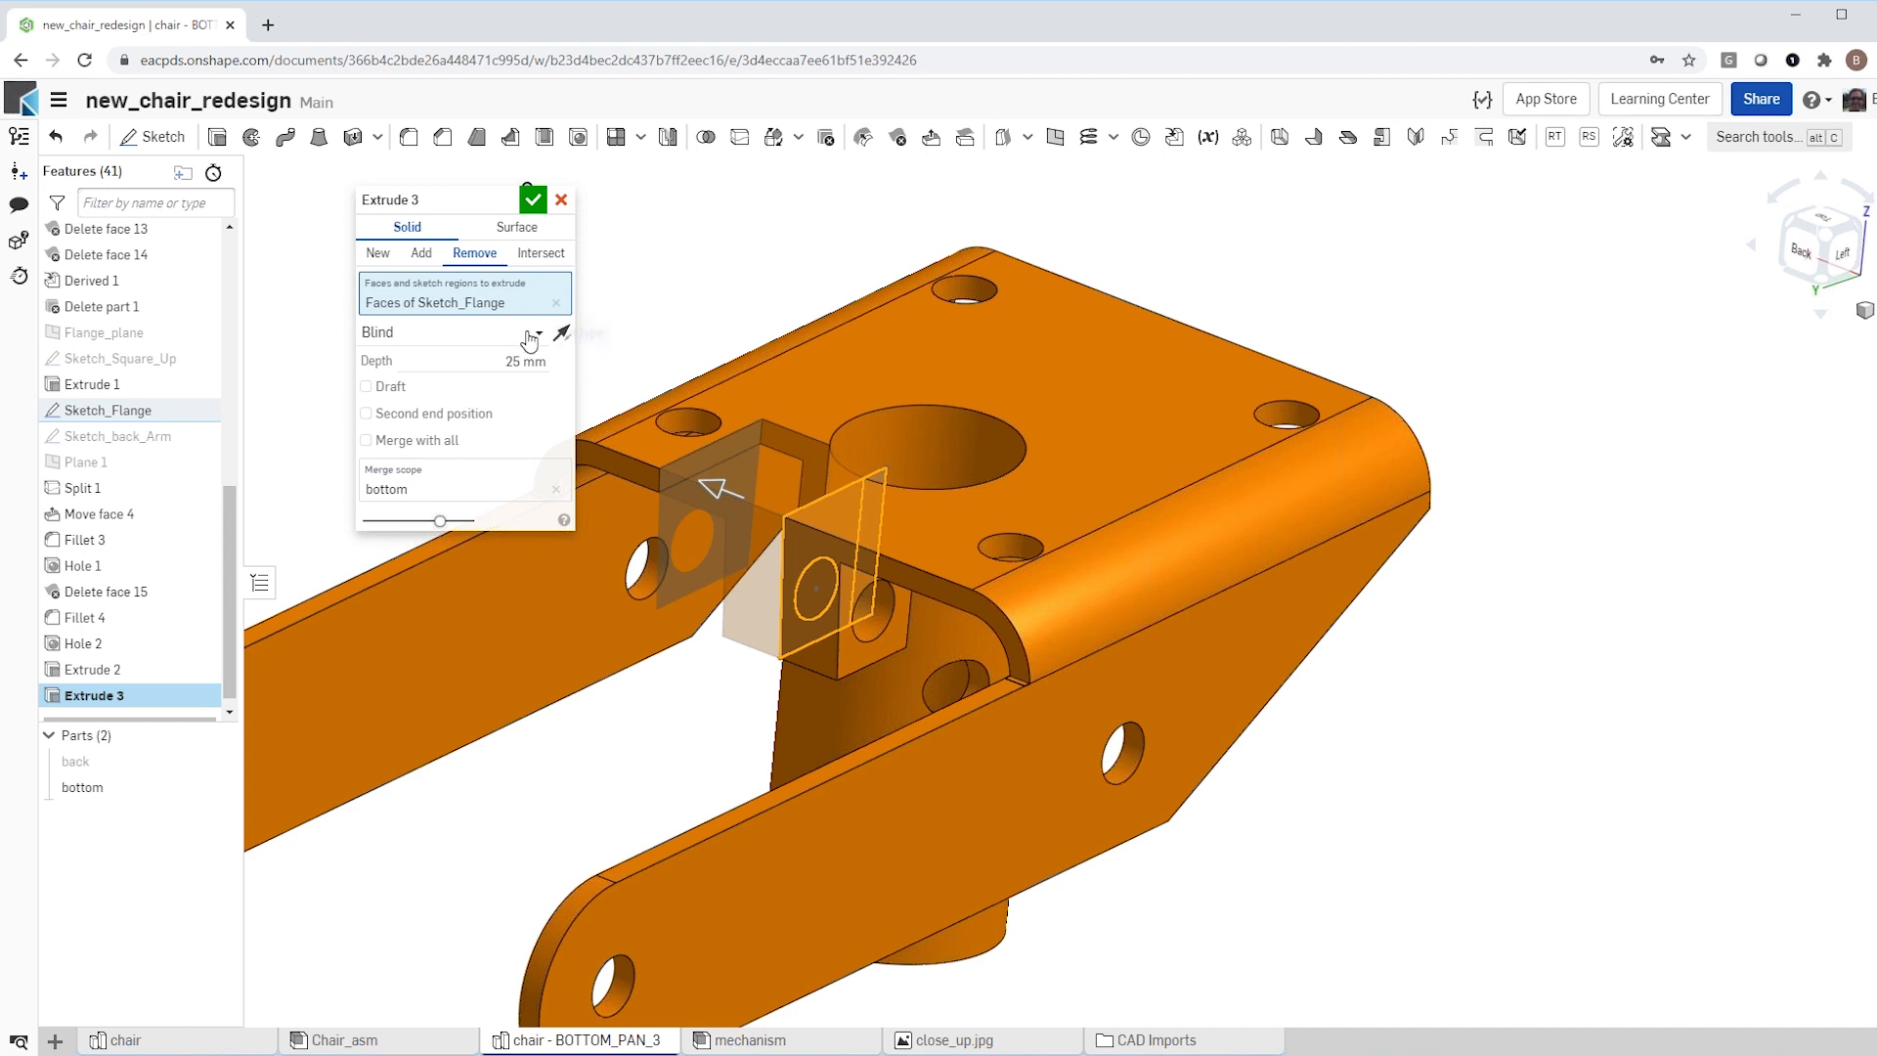
{"action": "left_click", "coordinate": [528, 333]}
{"action": "left_click", "coordinate": [471, 391]}
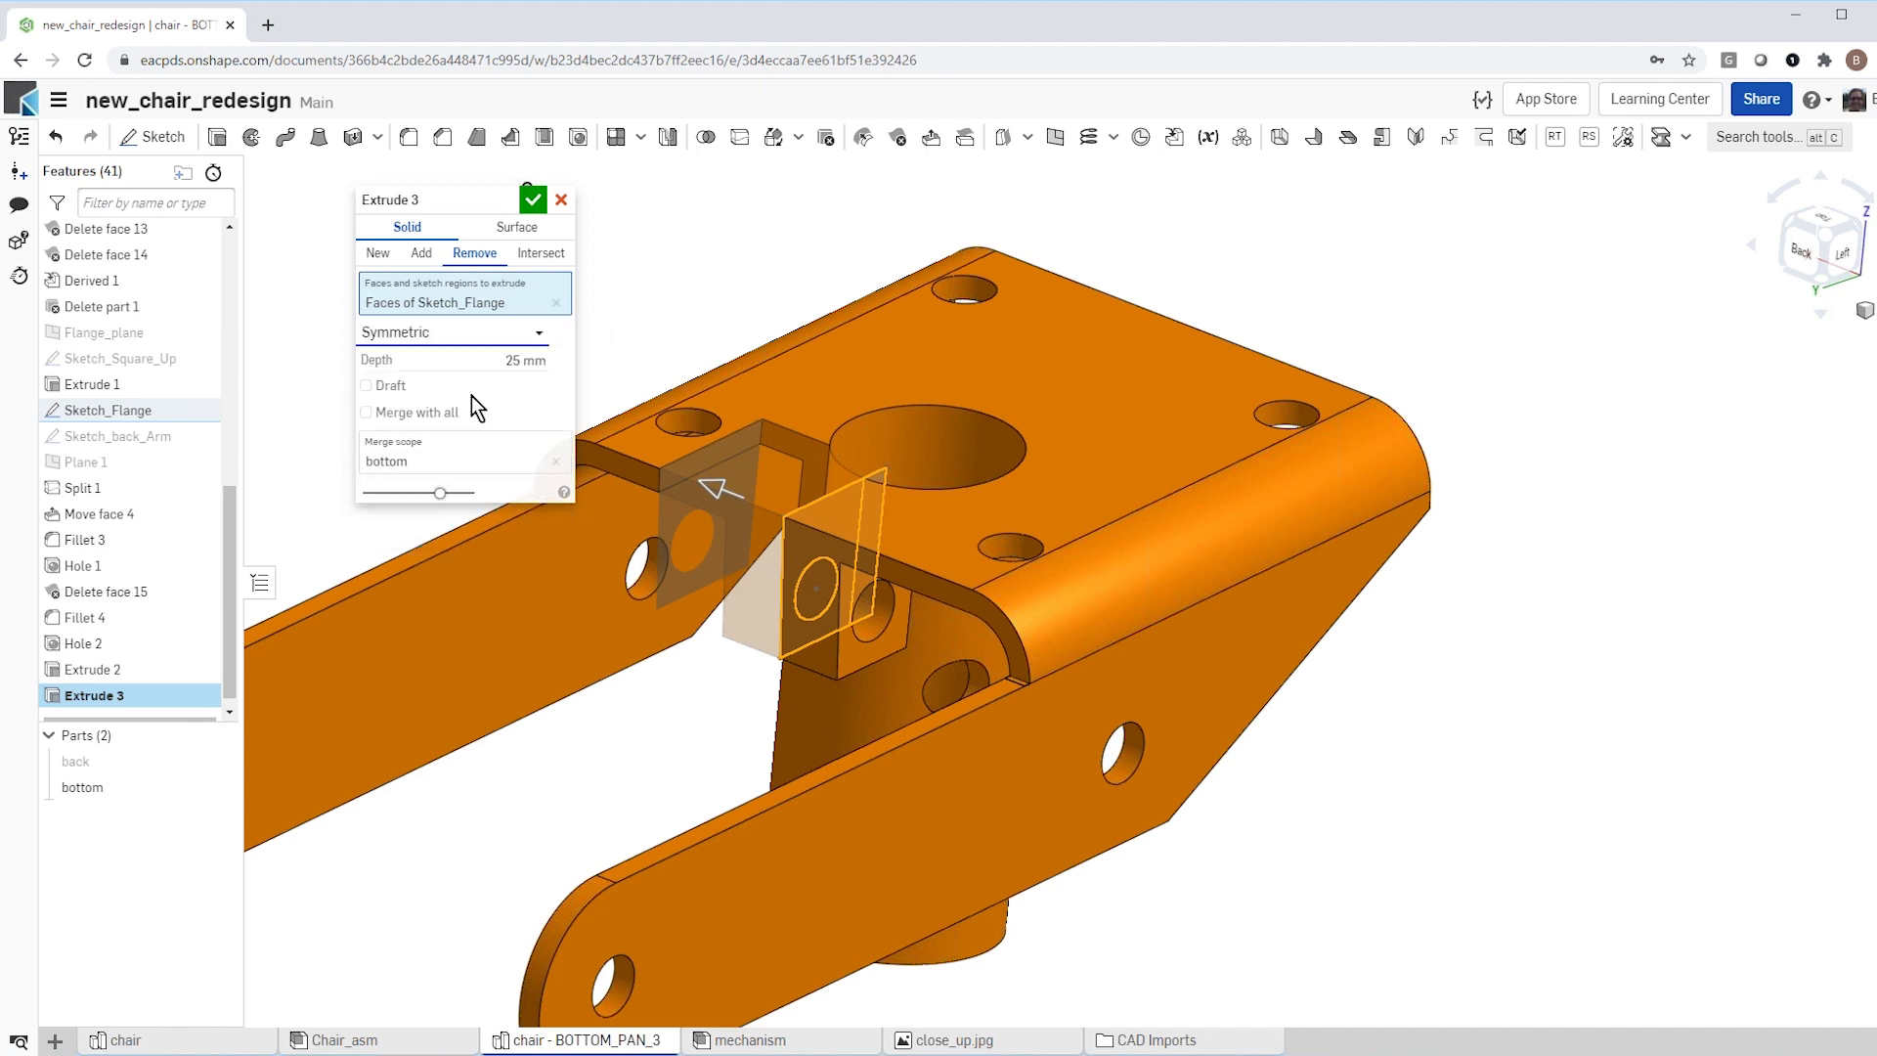
{"action": "left_click", "coordinate": [466, 362]}
{"action": "type", "text": "1"}
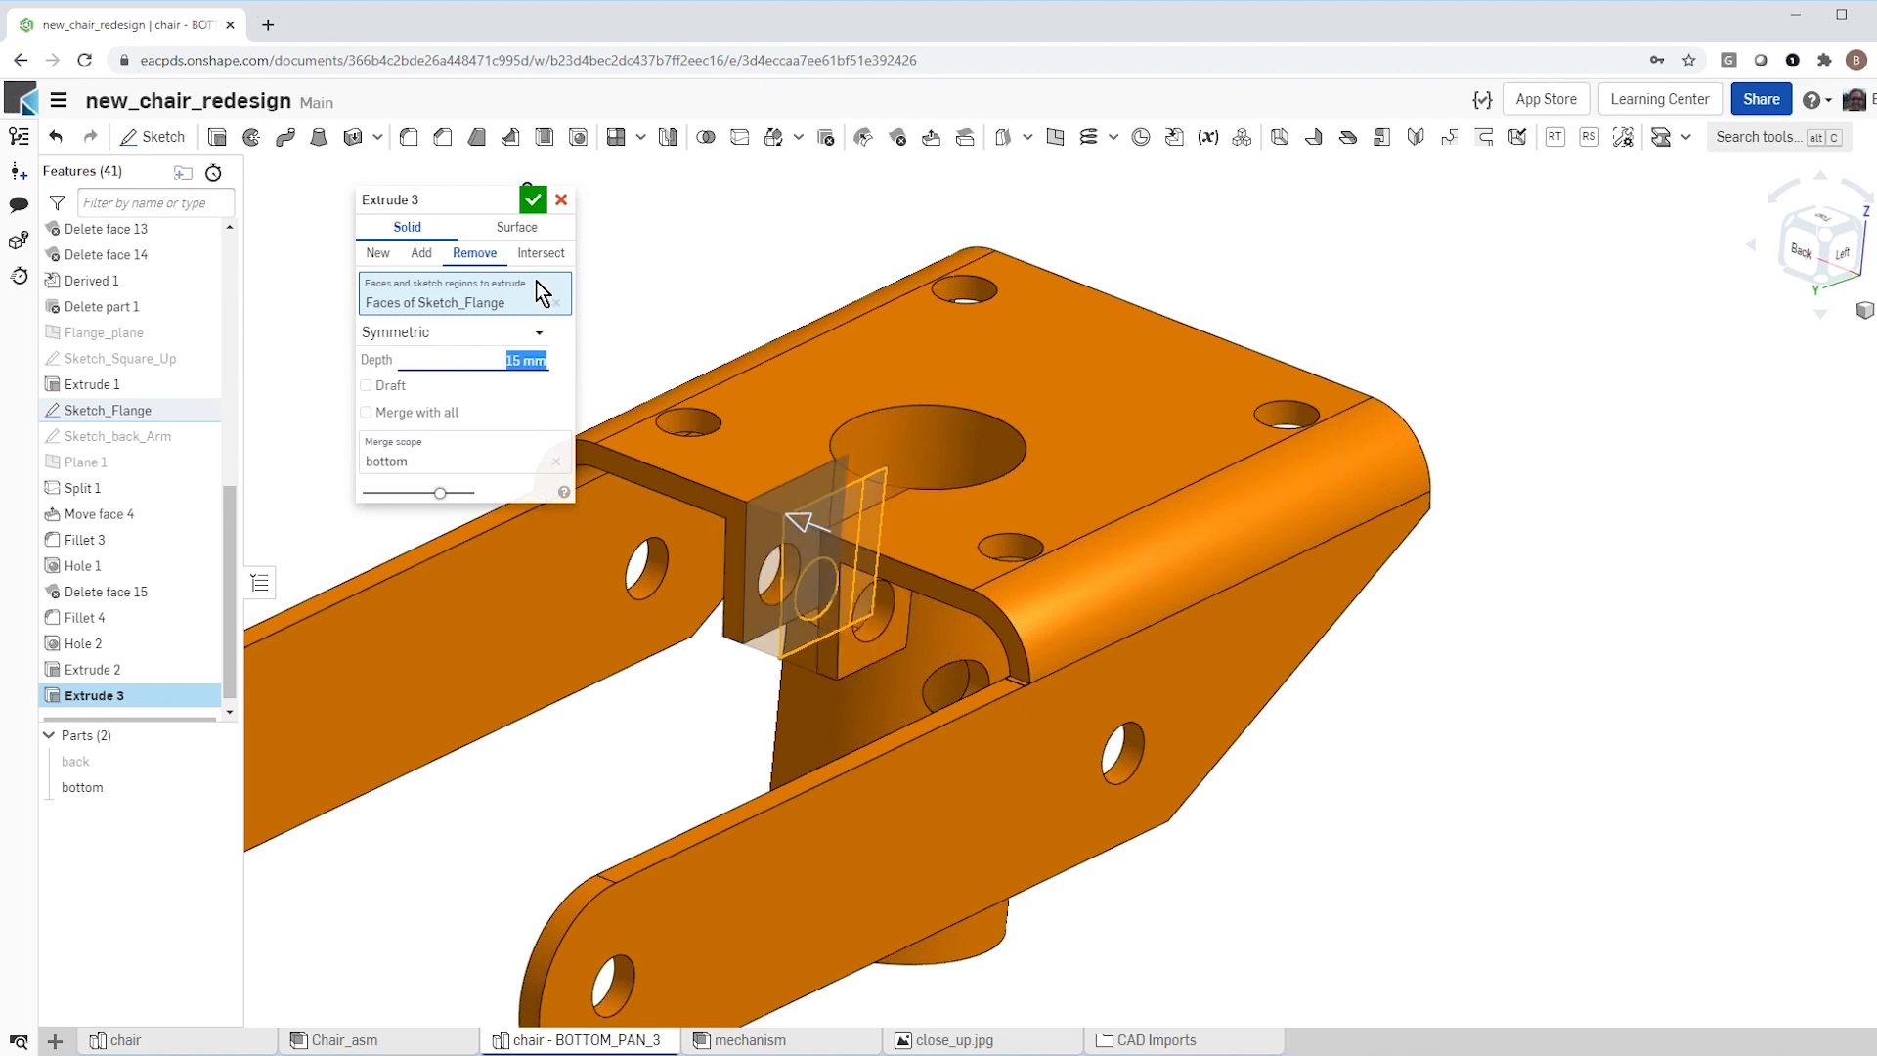
{"action": "left_click", "coordinate": [532, 200]}
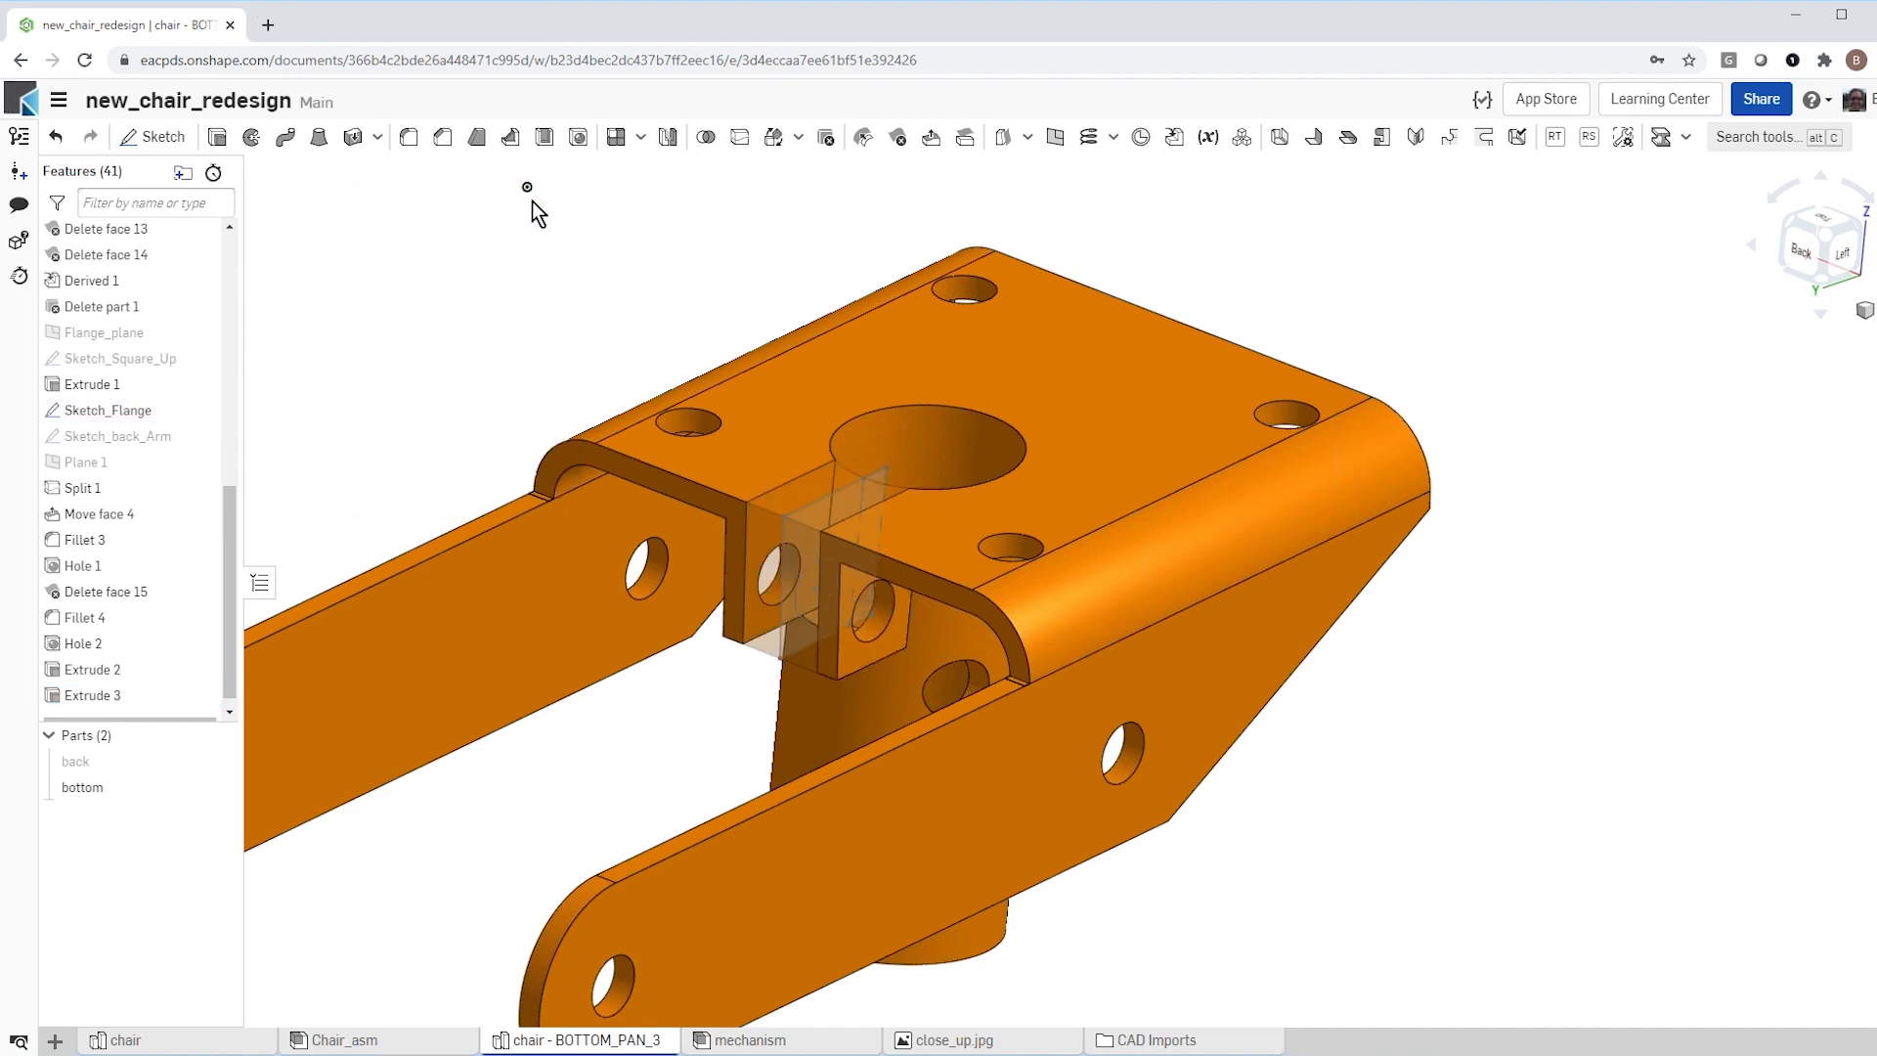
{"action": "right_click_drag", "start_coordinate": [652, 719], "coordinate": [596, 663]}
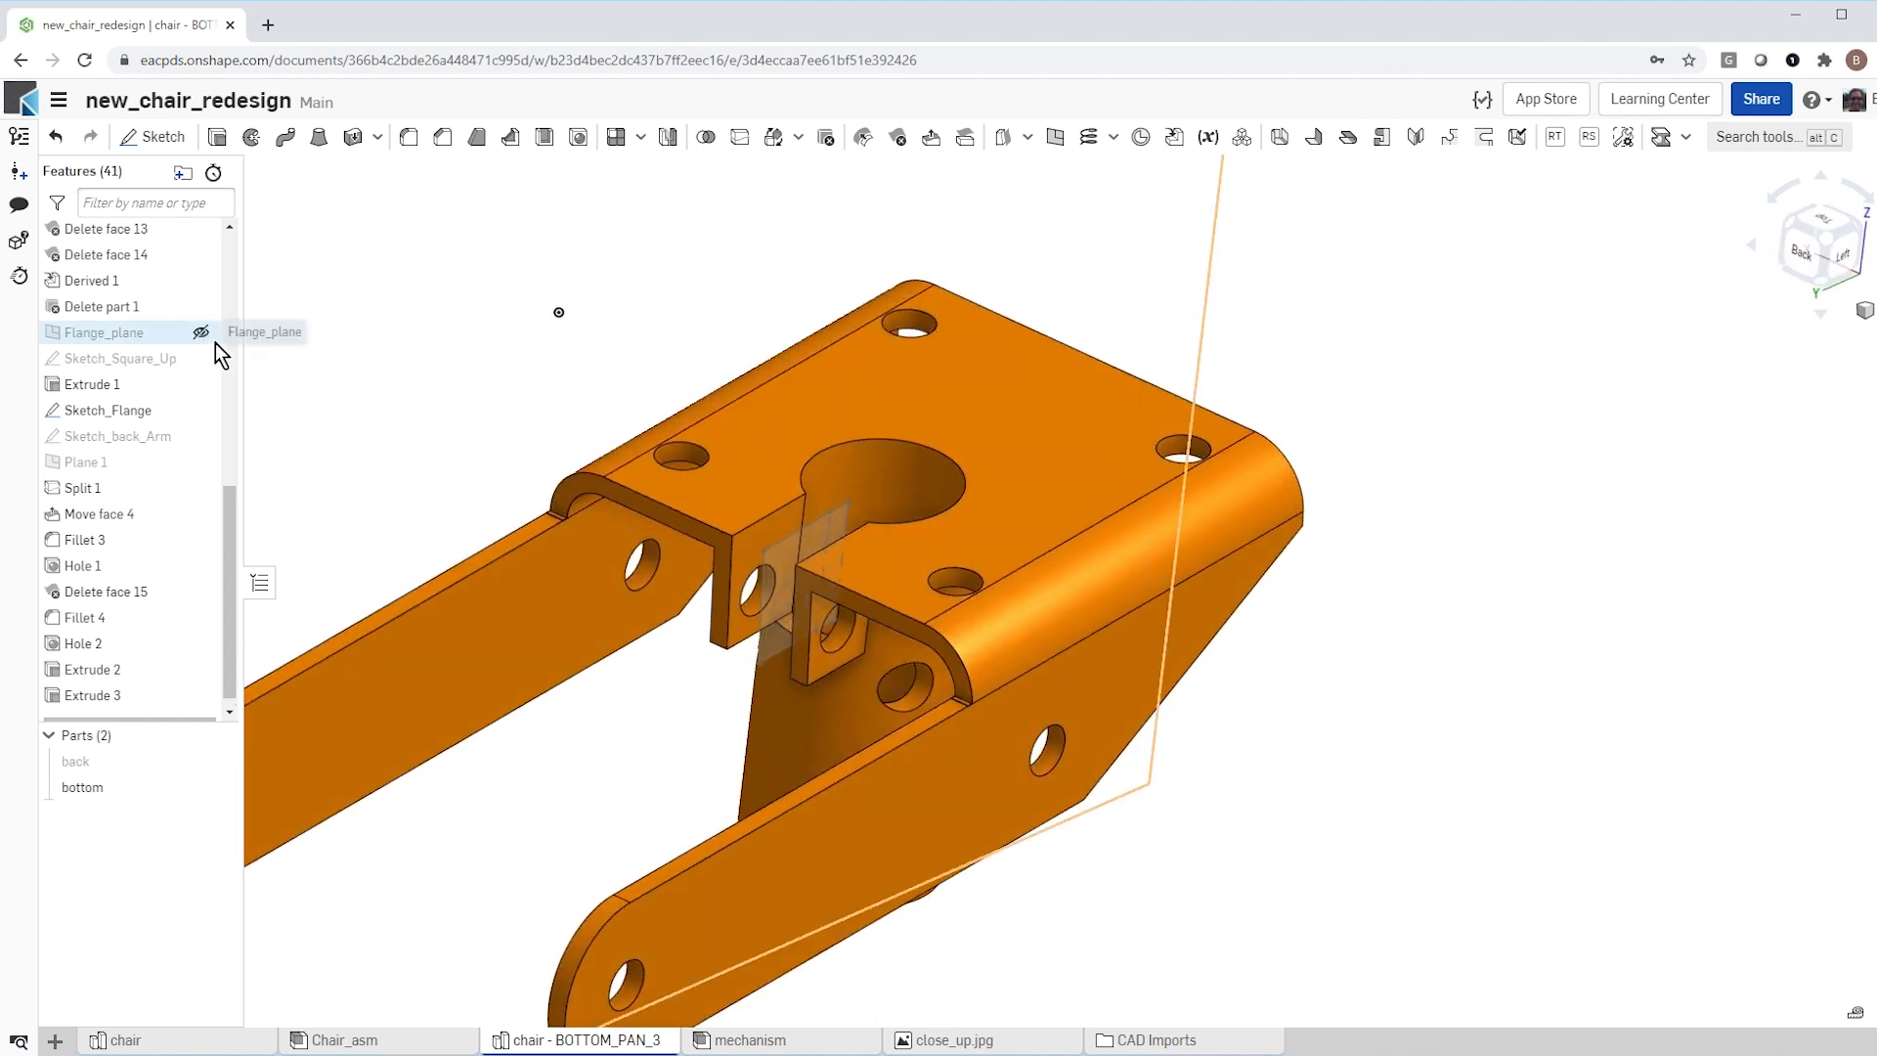
{"action": "left_click", "coordinate": [200, 411]}
Step: Fillet the edge where the tube meets the underside of the bottom part's plate with an 8 mm radius
{"action": "mouse_move", "coordinate": [624, 735]}
{"action": "right_mouse_down"}
{"action": "mouse_move", "coordinate": [608, 758]}
{"action": "mouse_move", "coordinate": [532, 571]}
{"action": "right_mouse_up"}
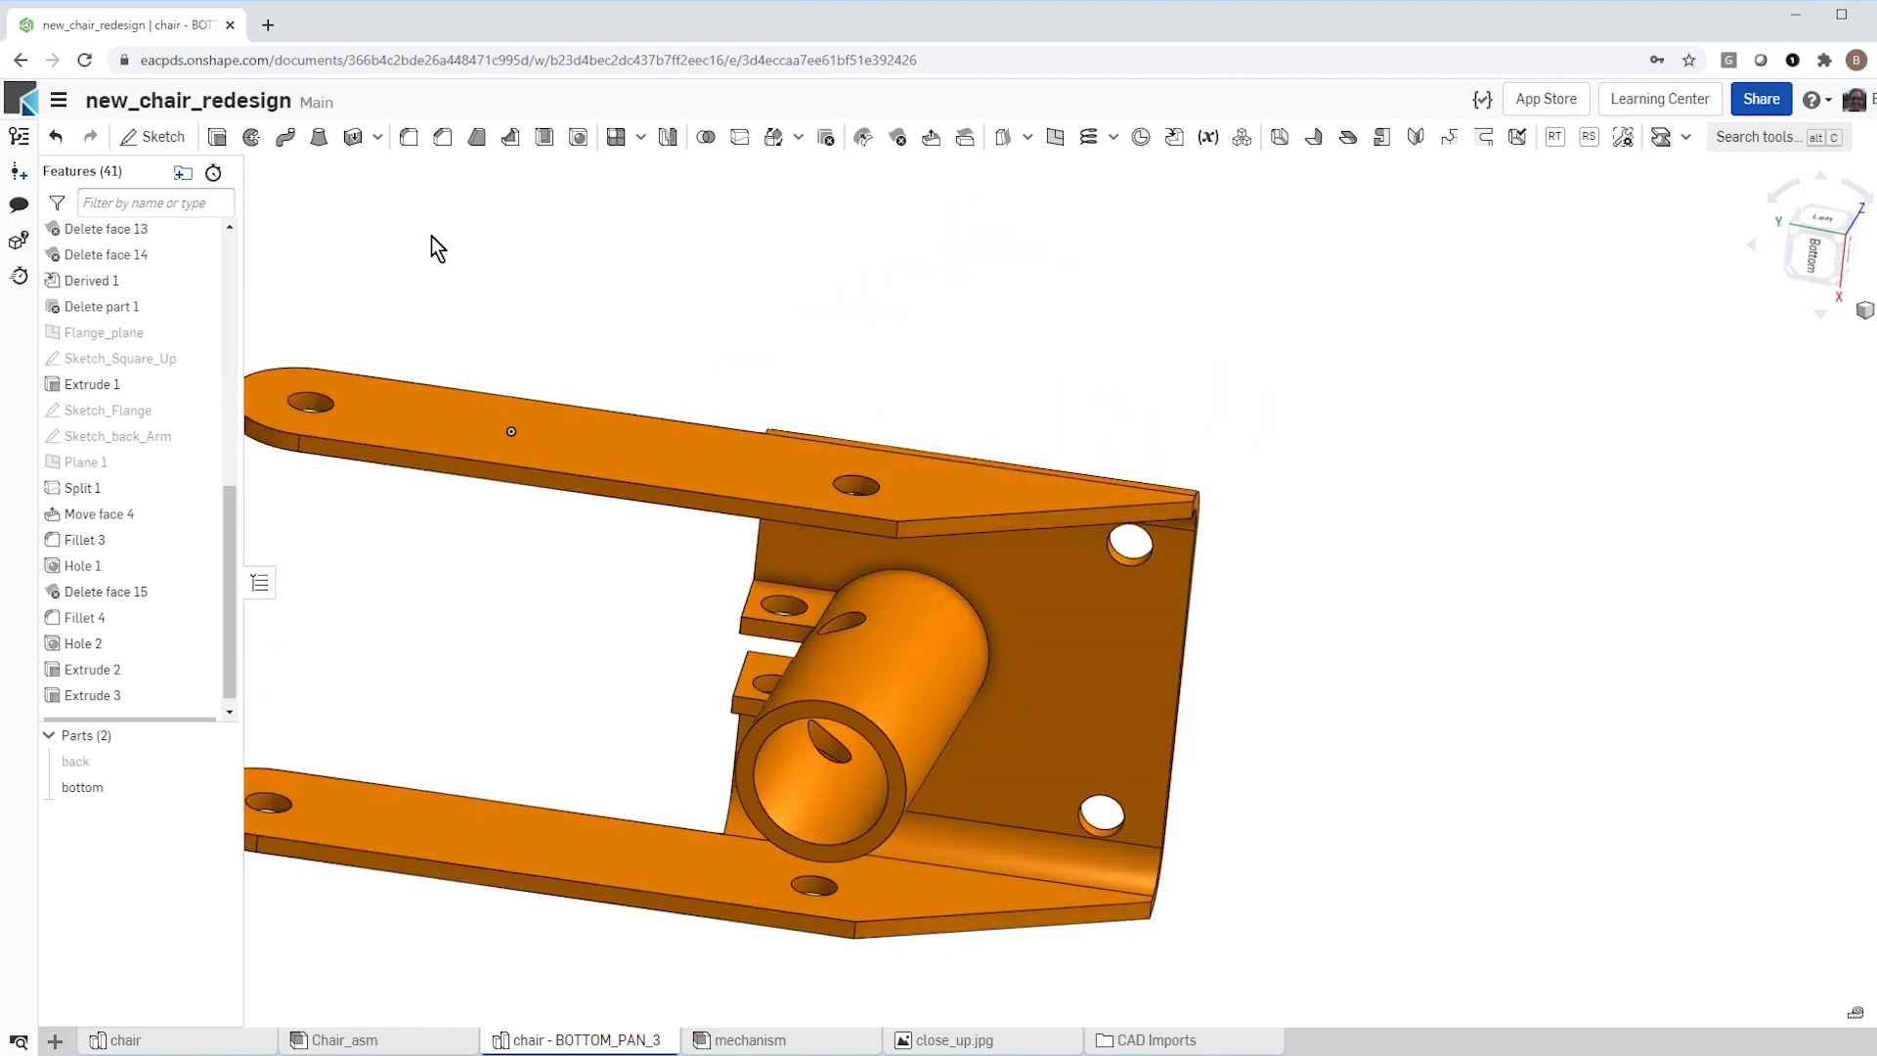
{"action": "key", "text": "shift+f"}
{"action": "left_click", "coordinate": [502, 320]}
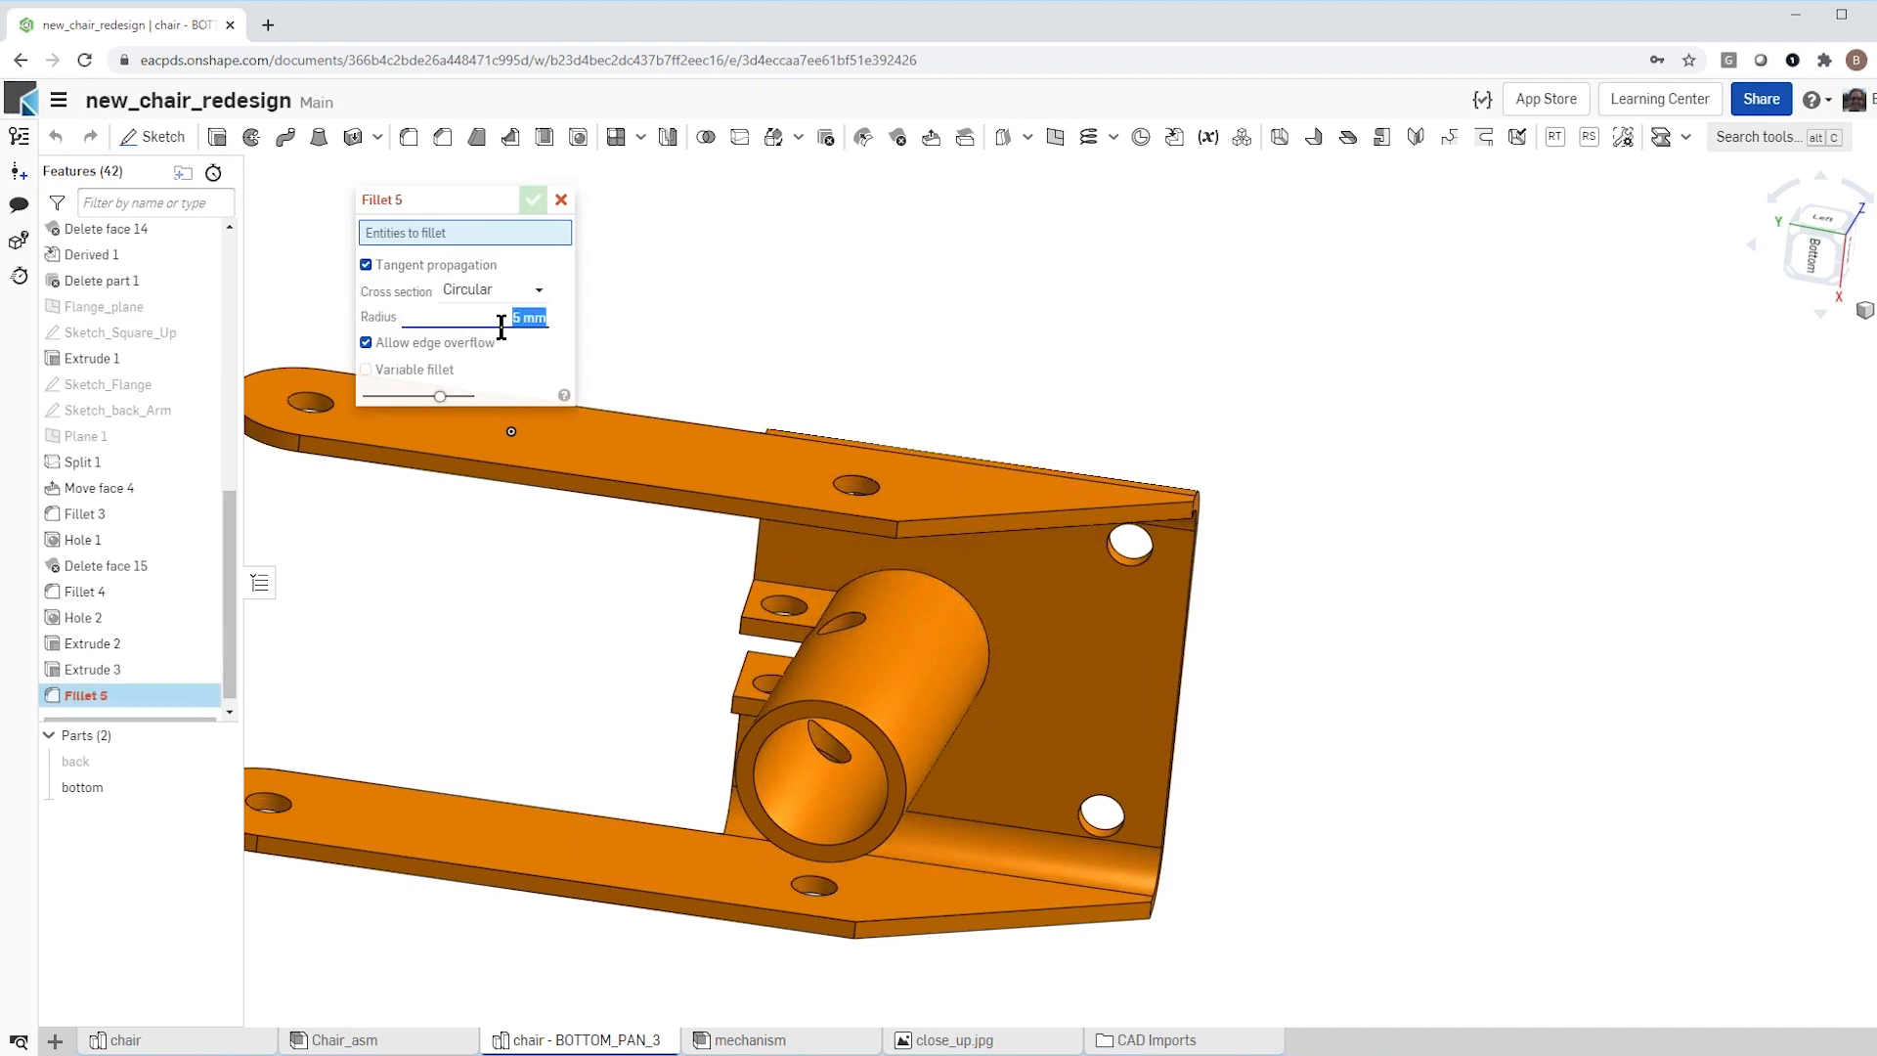
{"action": "type", "text": "8"}
{"action": "key", "text": "Return"}
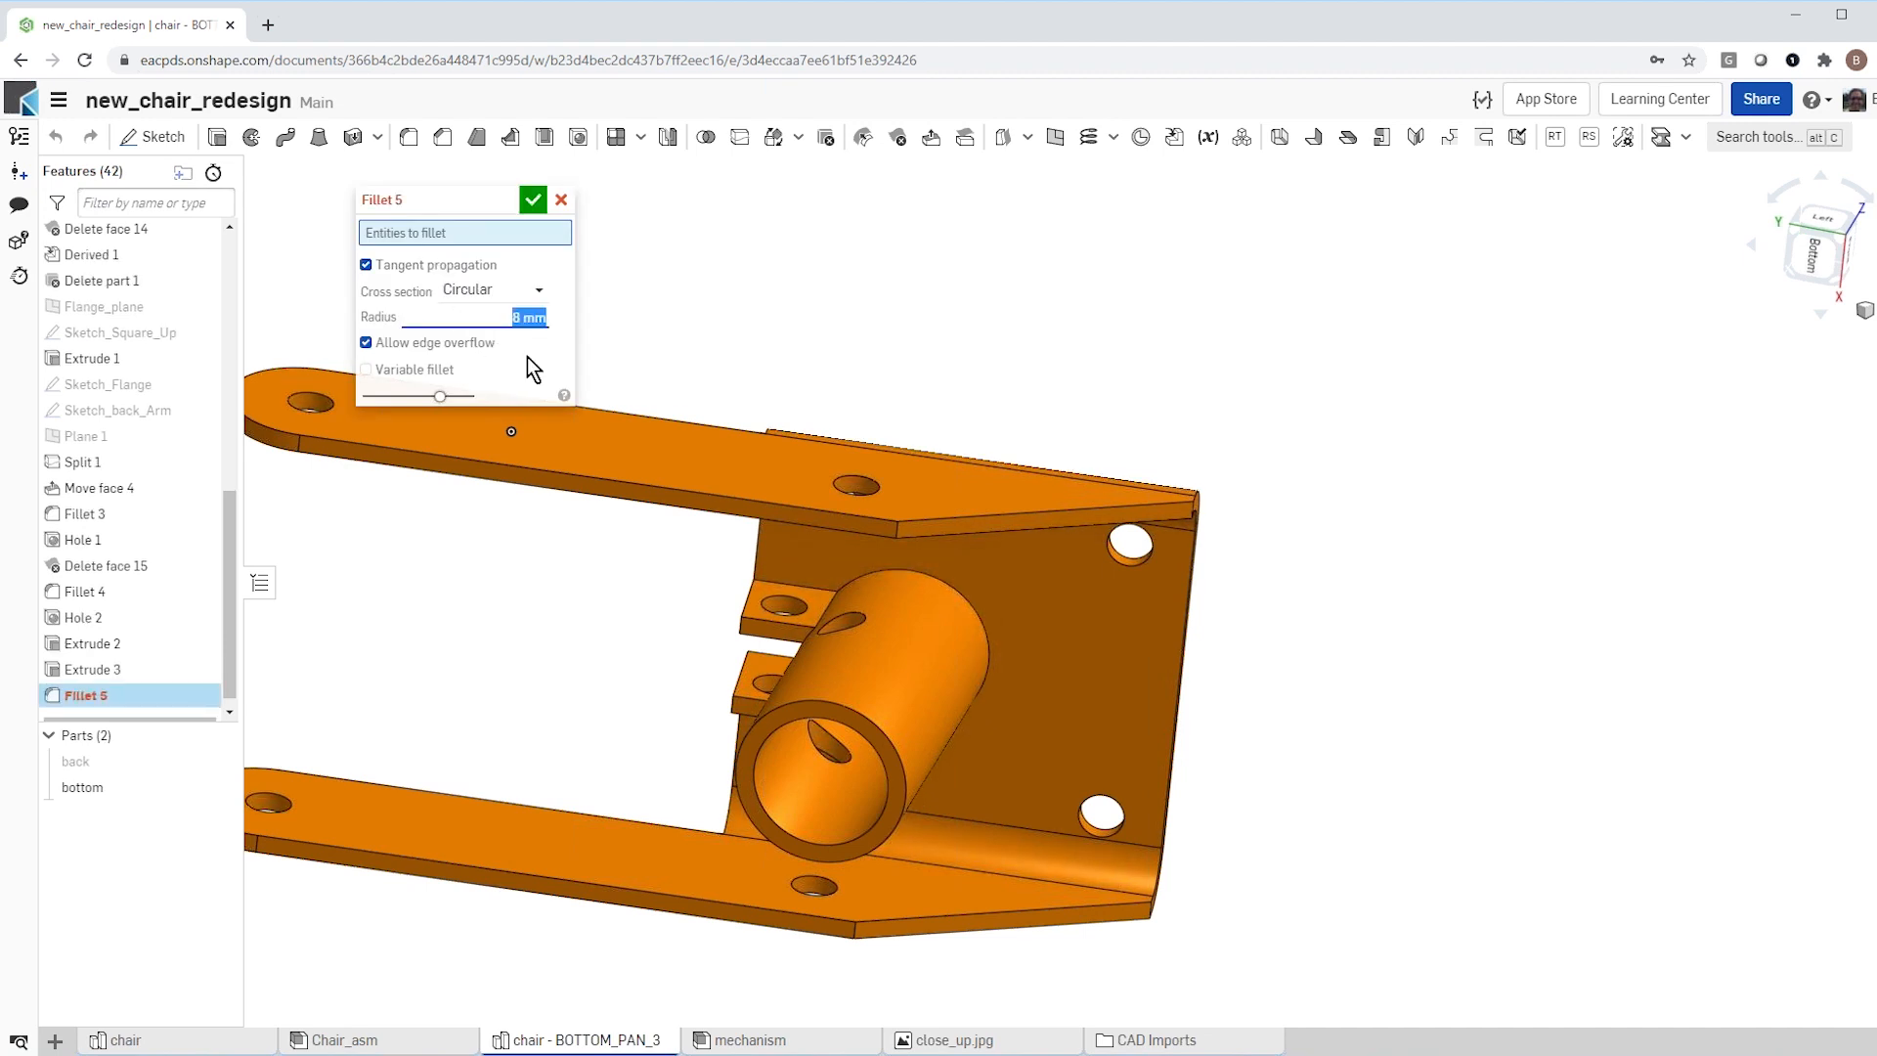
{"action": "left_click", "coordinate": [940, 573]}
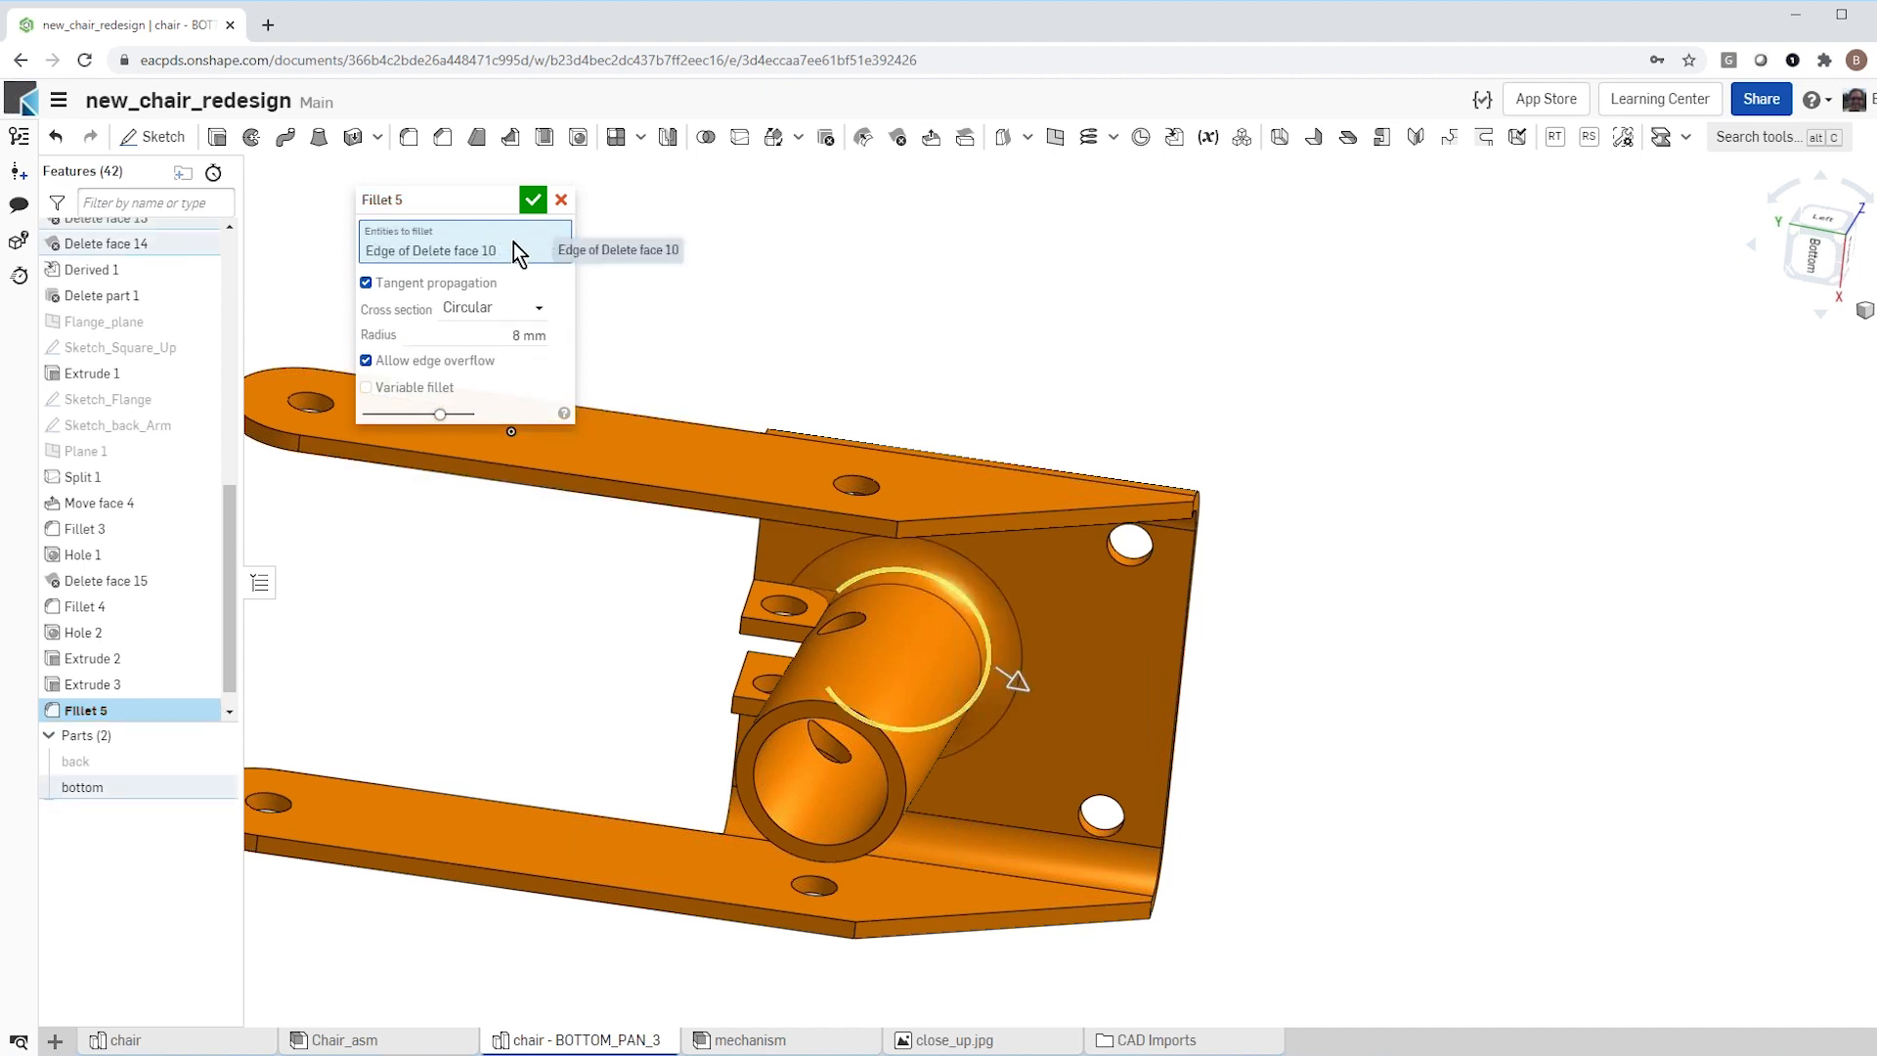
{"action": "key", "text": "Return"}
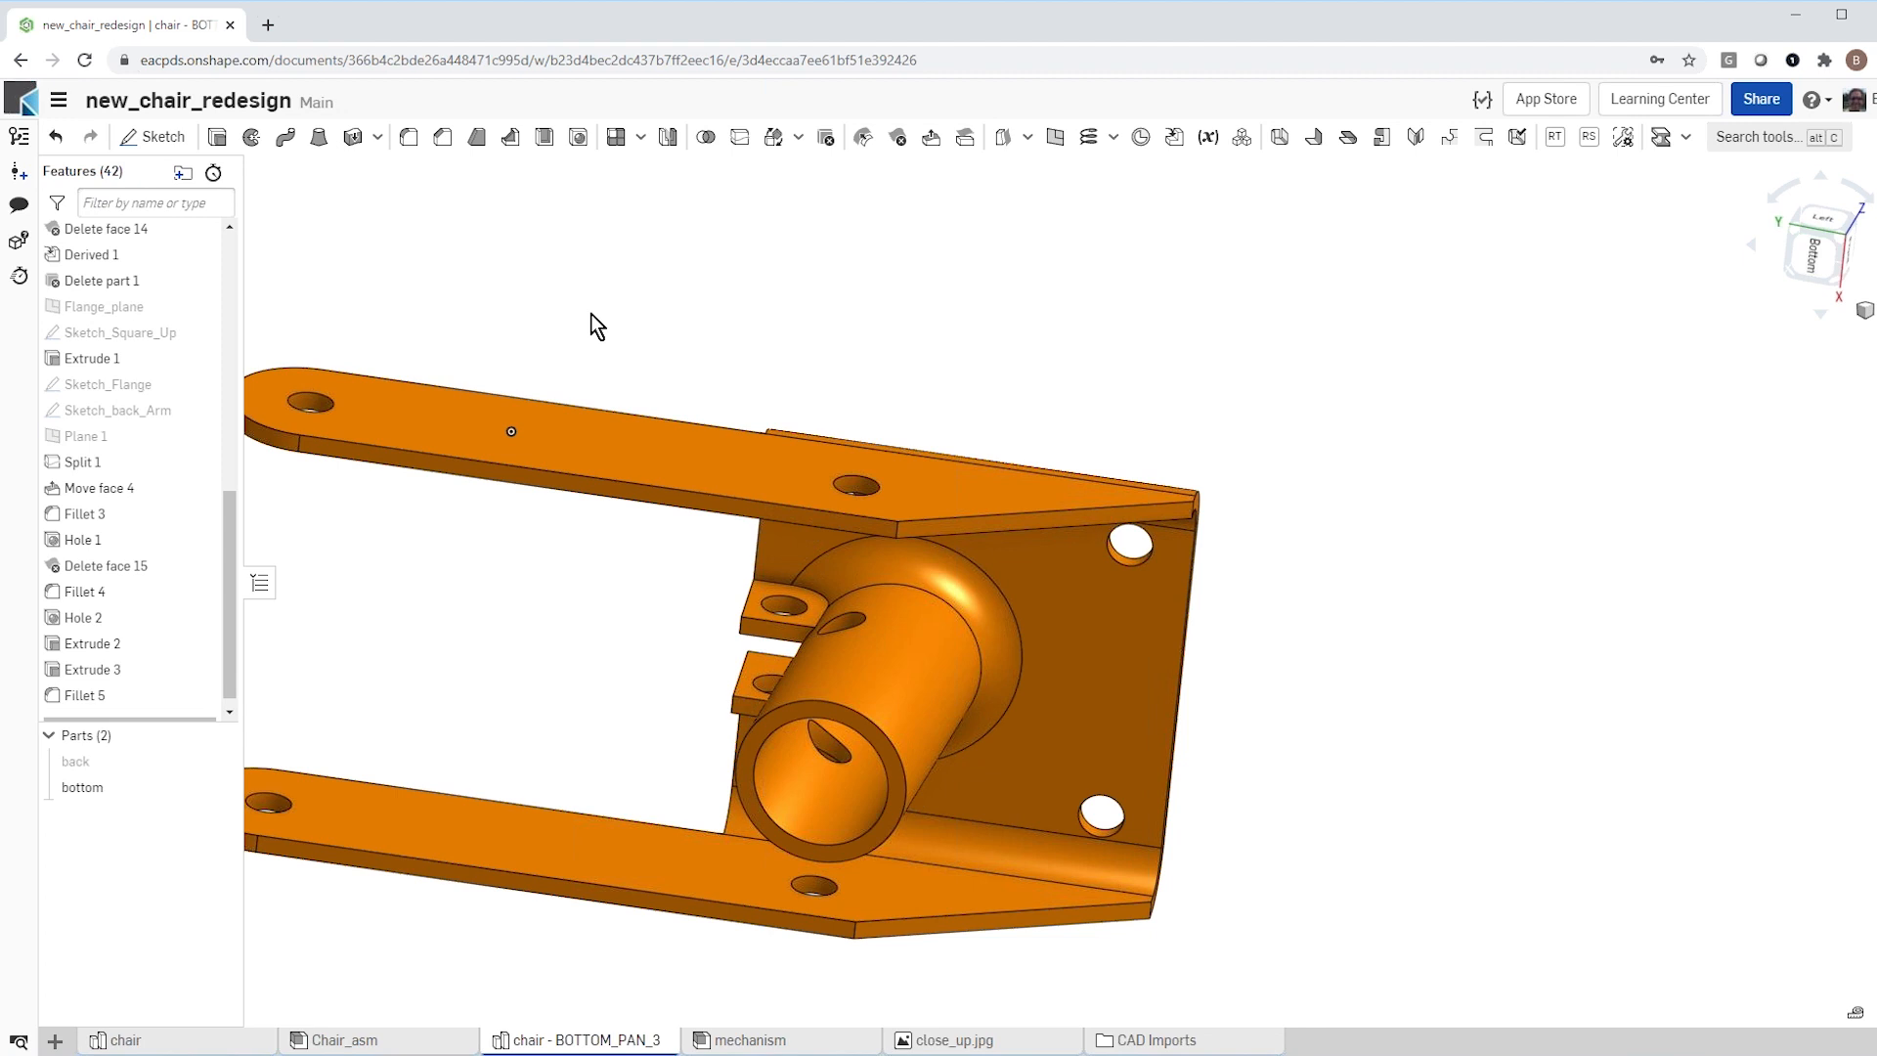
Step: Fillet the upper edge of the plate's large central opening with a 12 mm radius
{"action": "key", "text": "shift+f"}
{"action": "right_click_drag", "start_coordinate": [727, 361], "coordinate": [775, 528]}
{"action": "left_click", "coordinate": [512, 313]}
{"action": "type", "text": "1"}
{"action": "key", "text": "Return"}
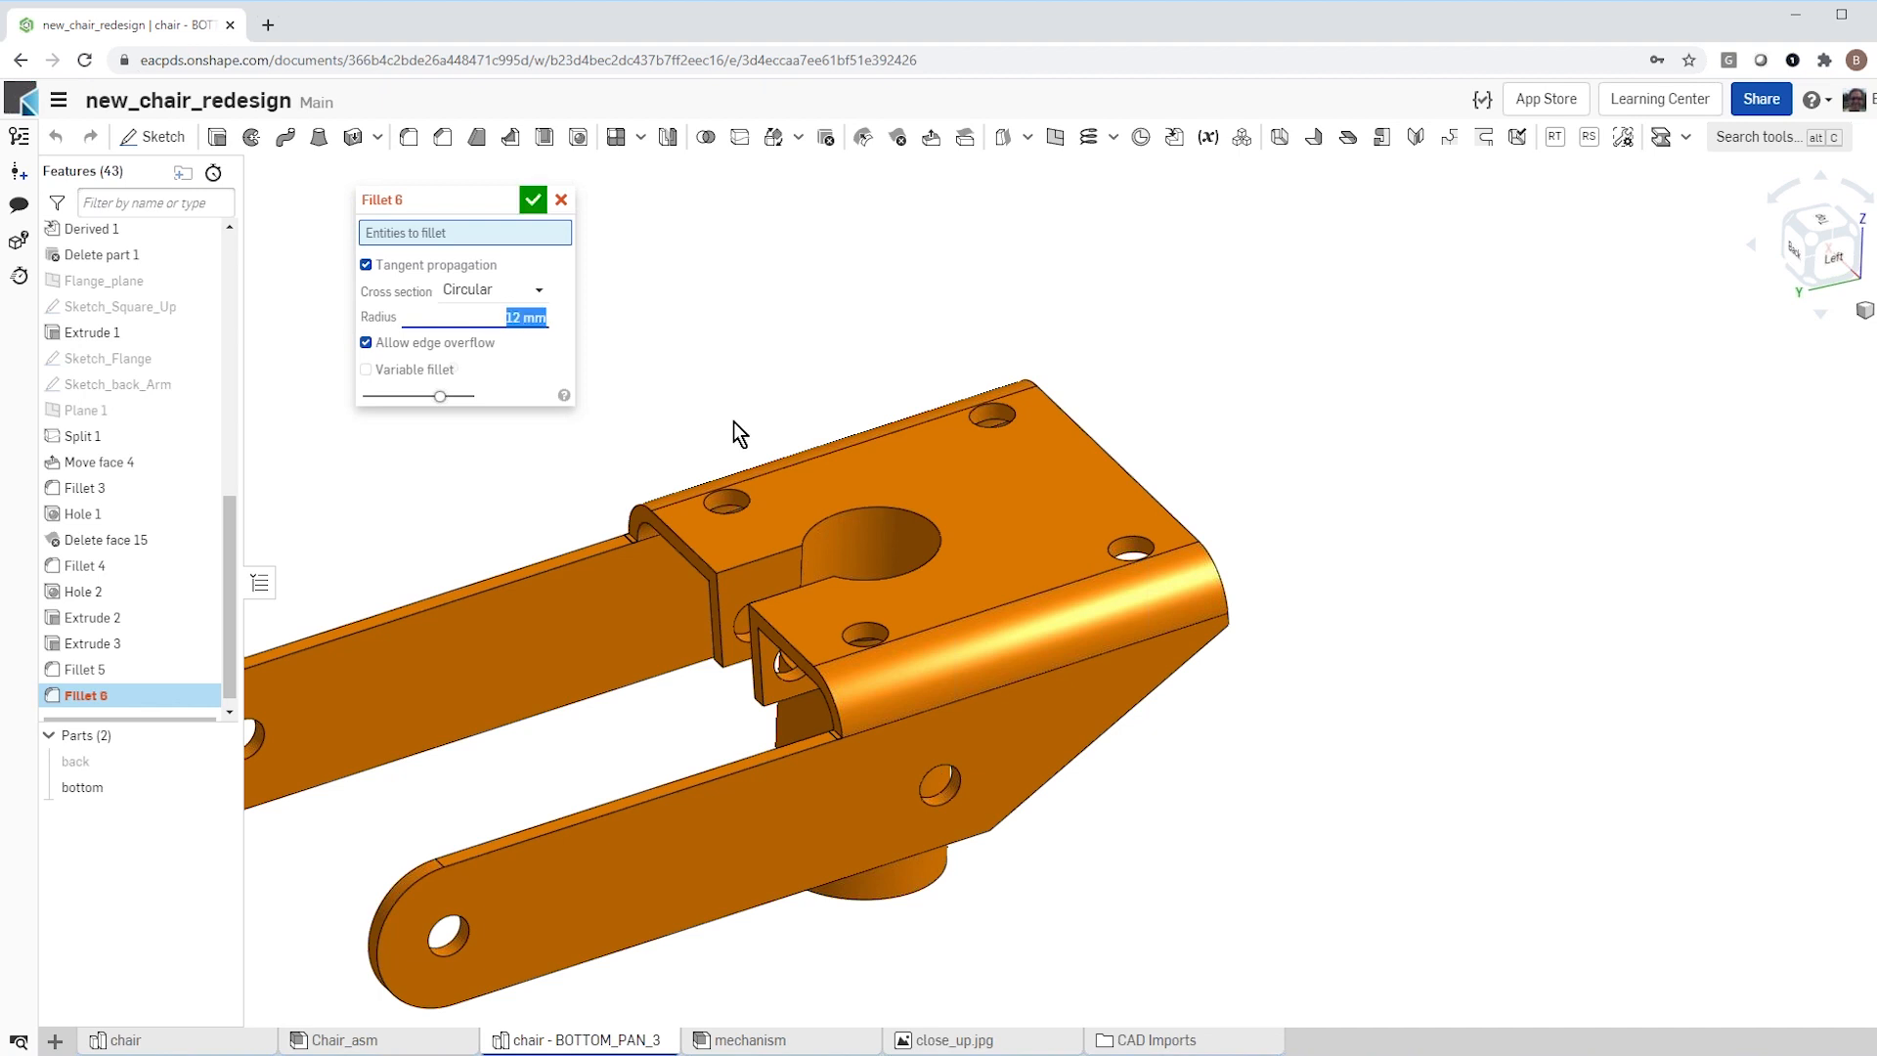
{"action": "left_click", "coordinate": [865, 507]}
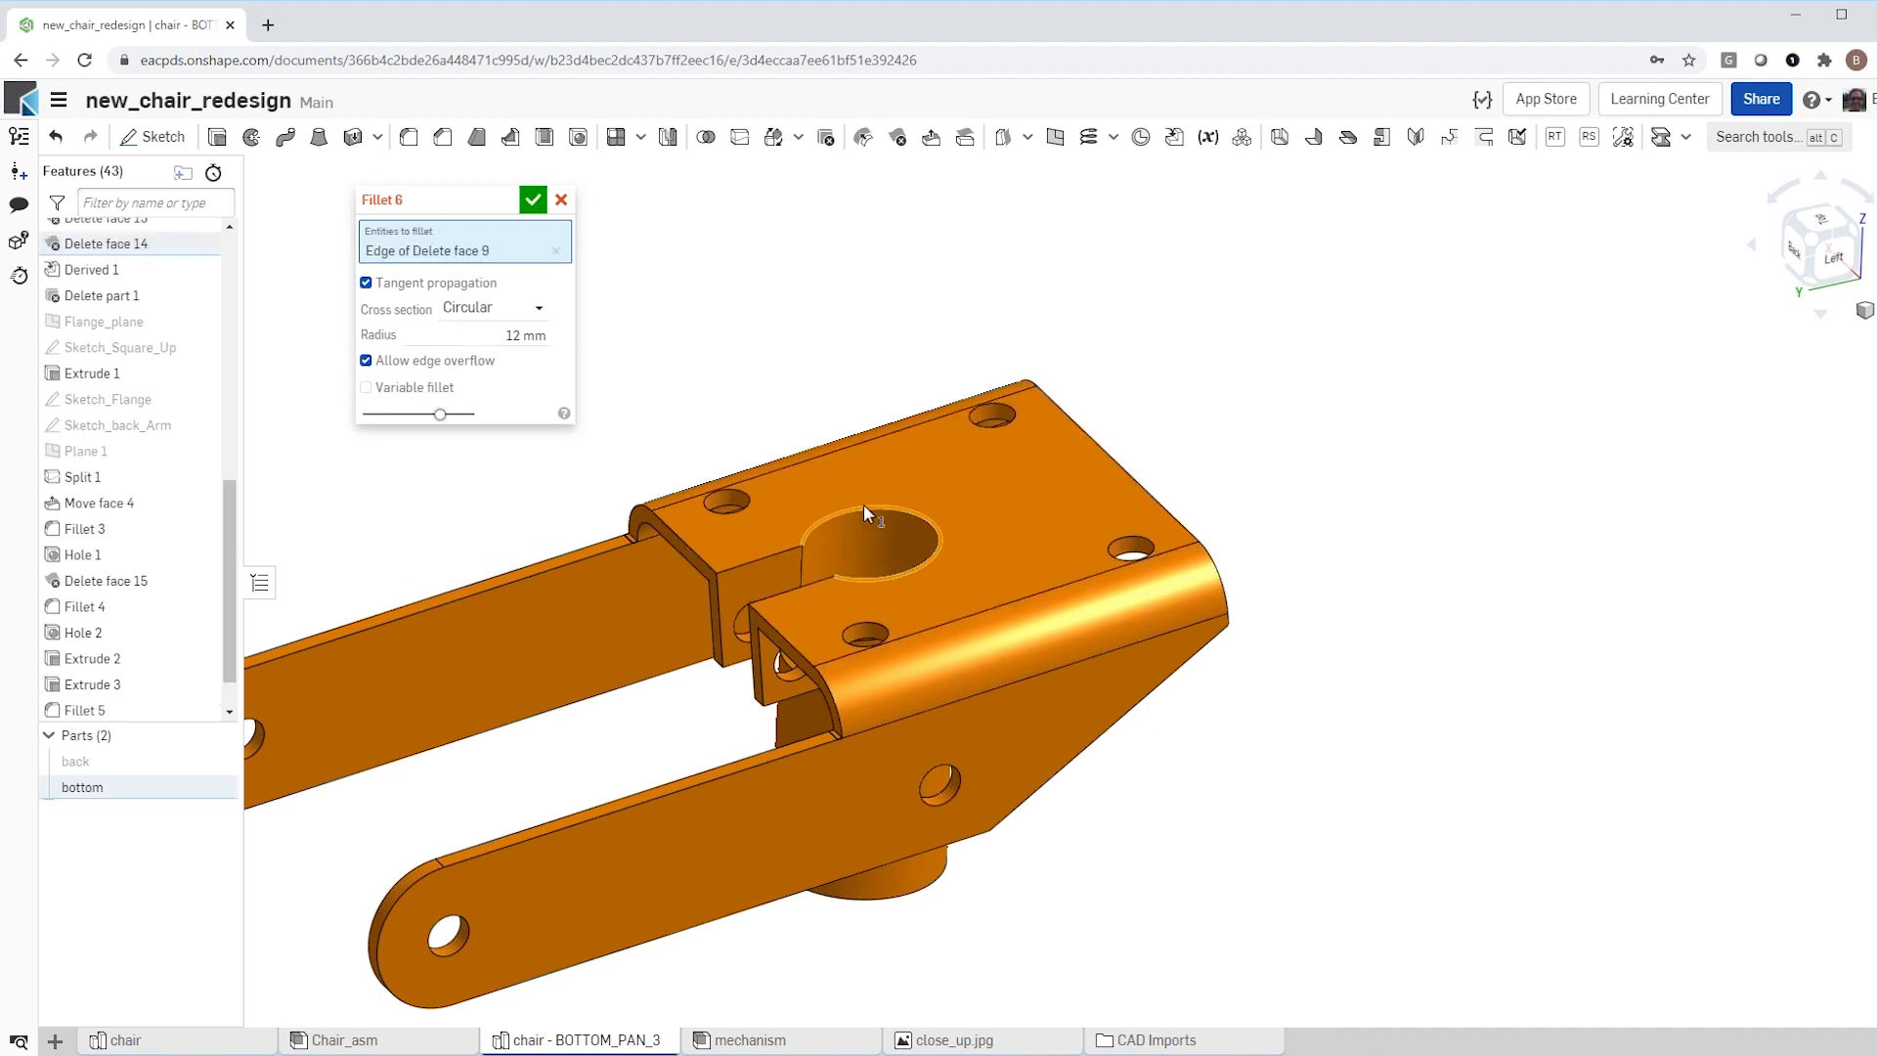
{"action": "left_click", "coordinate": [542, 199]}
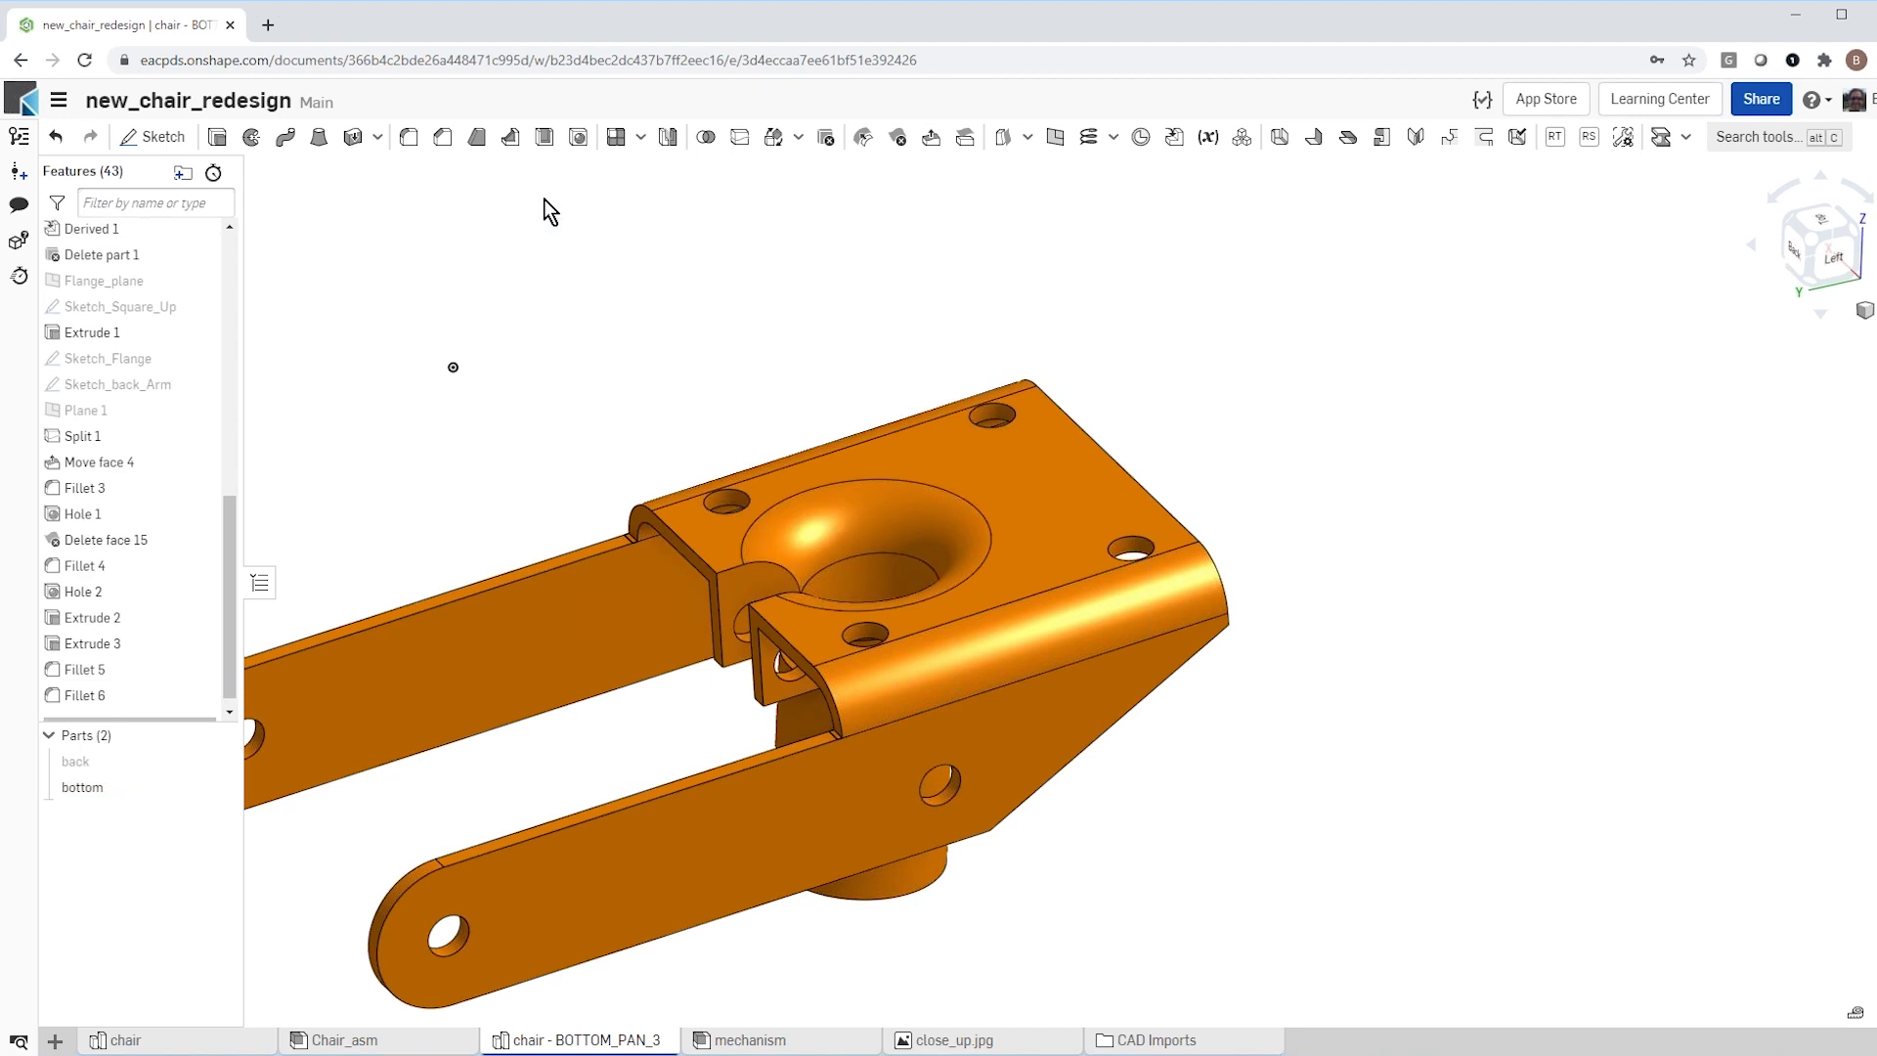
Step: Chamfer the four edges where the two flange tabs meet the plate with an equal distance of 5 mm
{"action": "left_click", "coordinate": [443, 138]}
{"action": "left_click", "coordinate": [731, 567]}
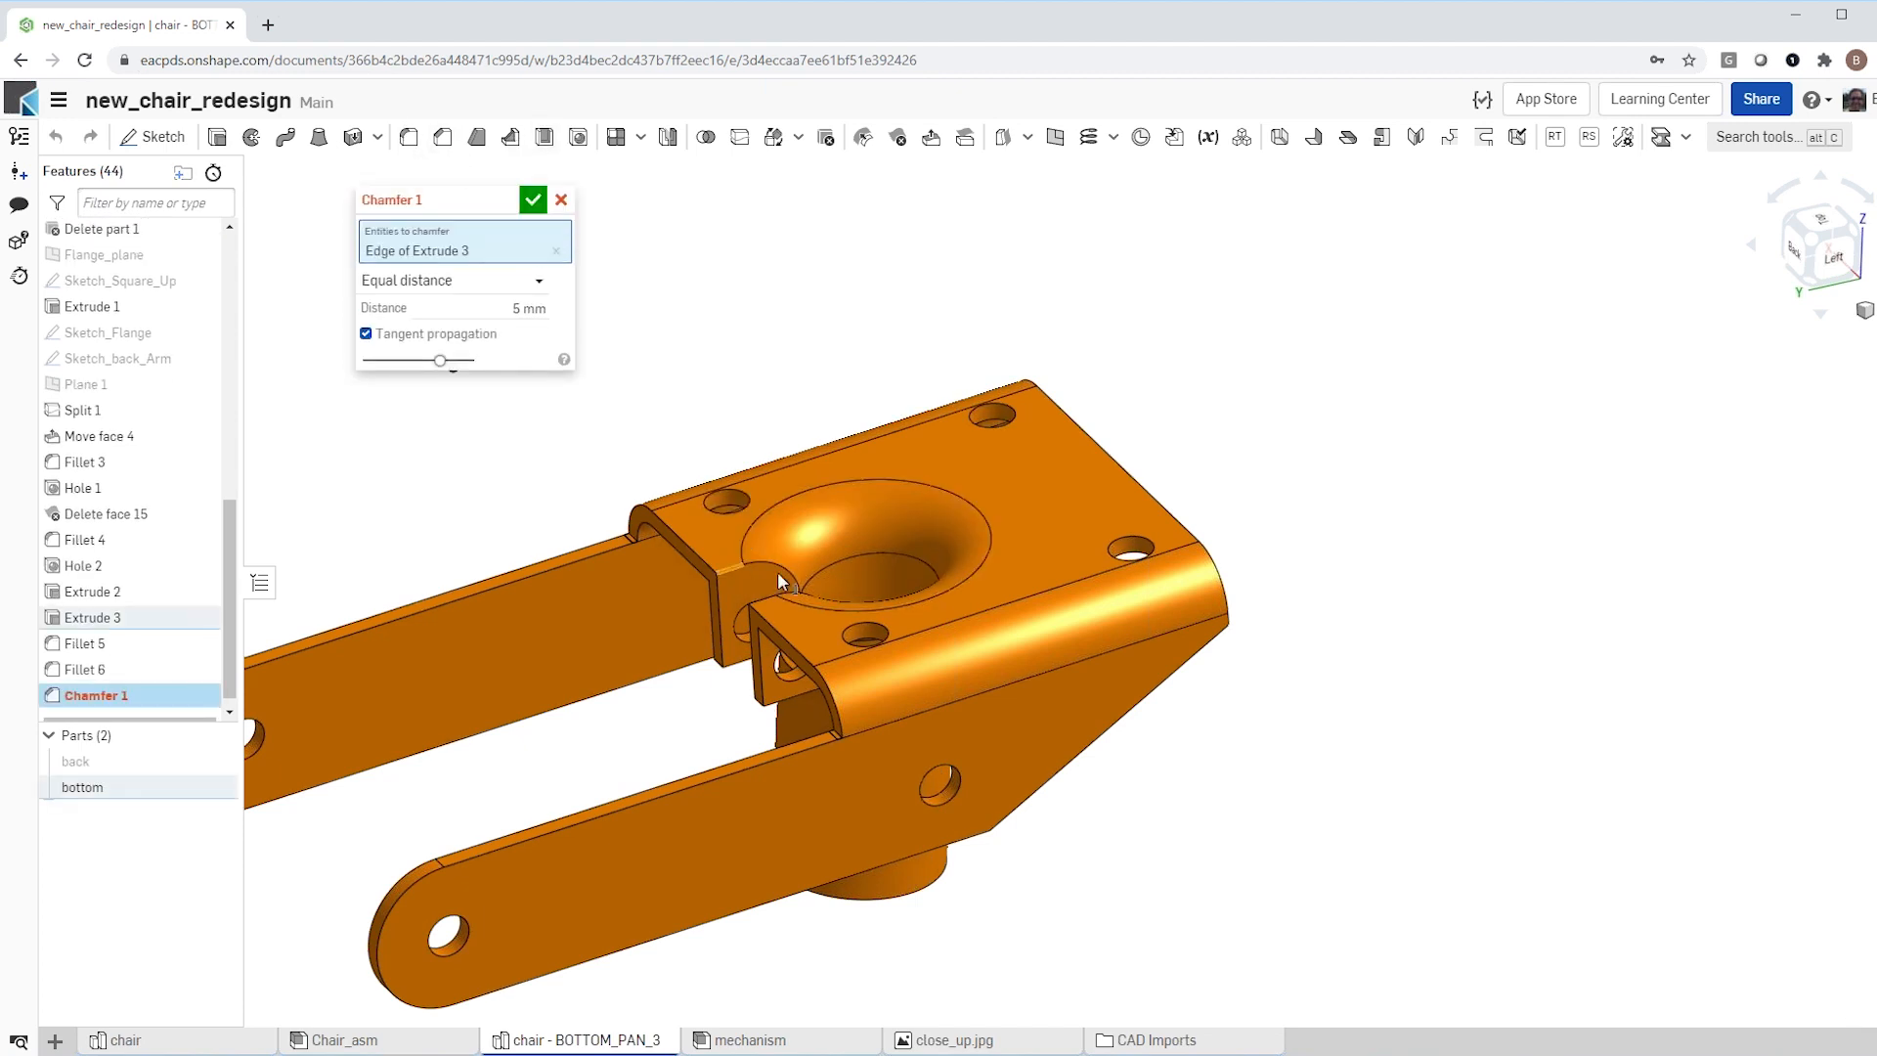
{"action": "left_click", "coordinate": [756, 598]}
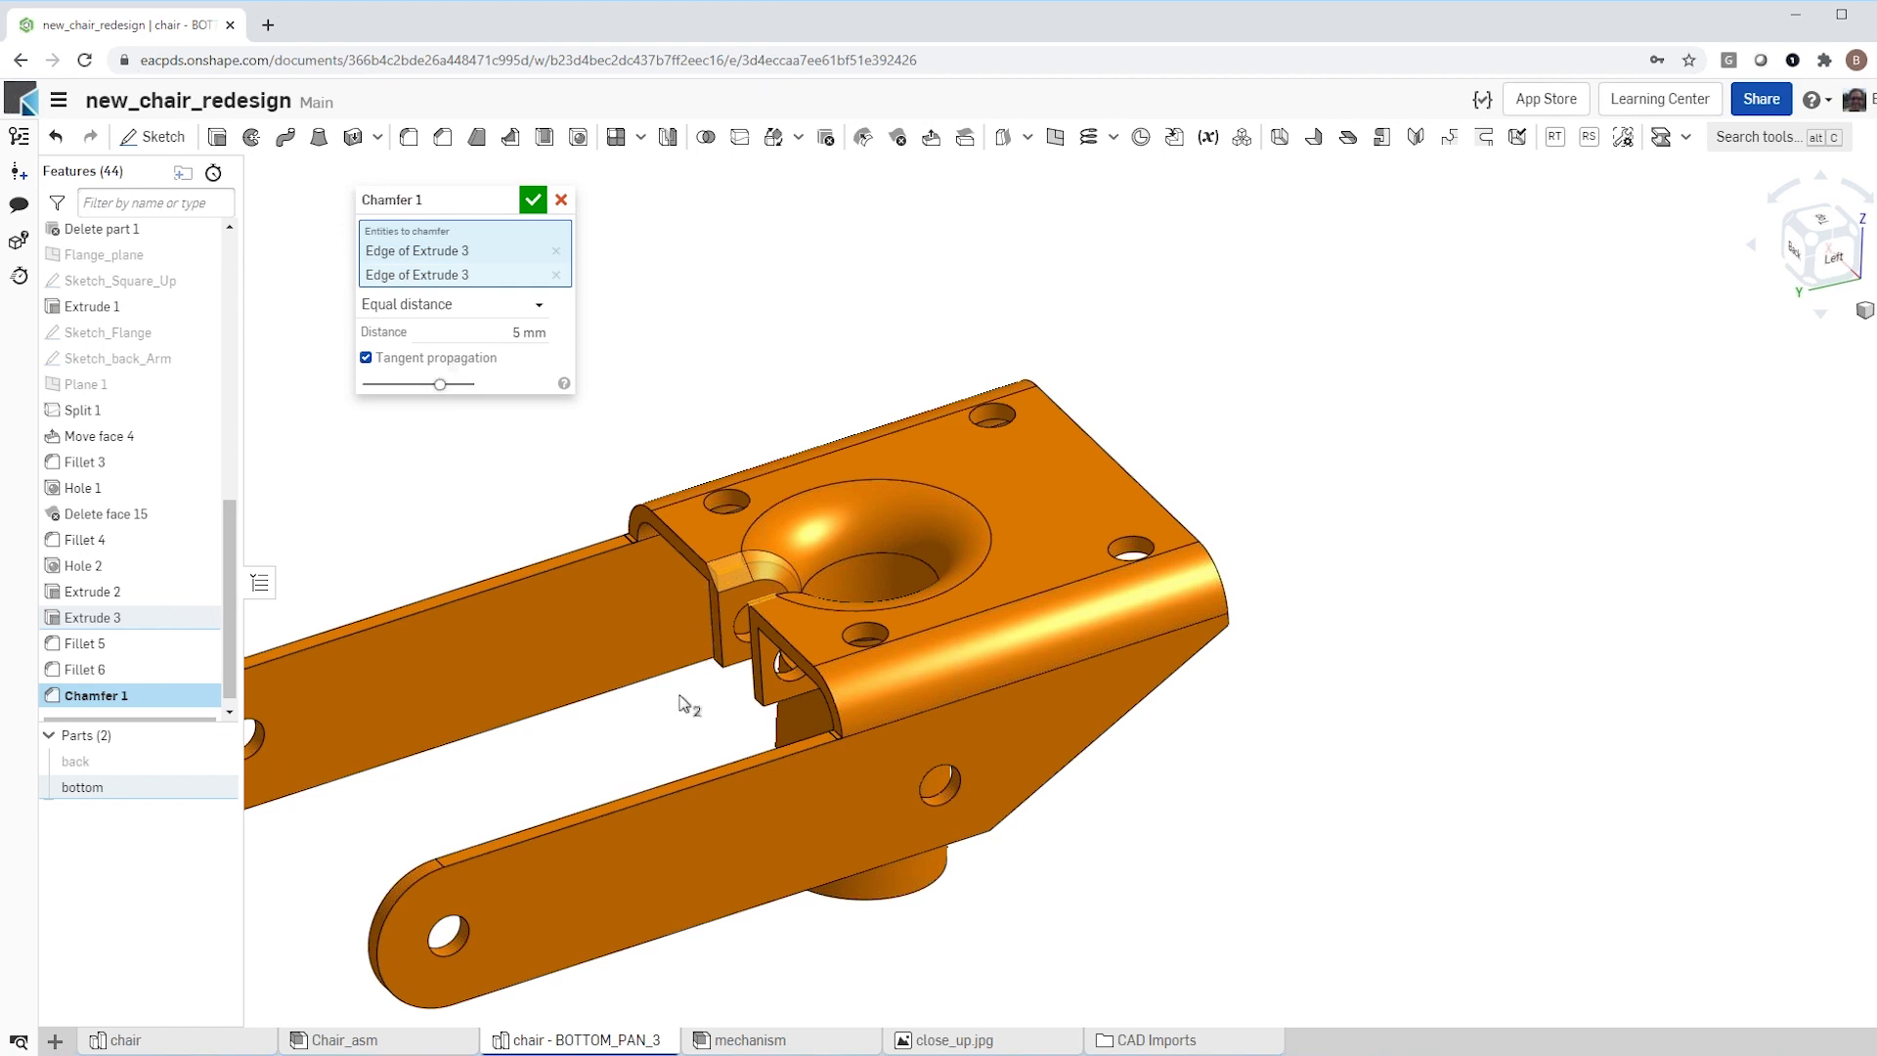
{"action": "right_click_drag", "start_coordinate": [684, 704], "coordinate": [717, 586]}
{"action": "scroll", "coordinate": [758, 665], "scroll_direction": "up", "scroll_amount": 5}
{"action": "left_click", "coordinate": [802, 694]}
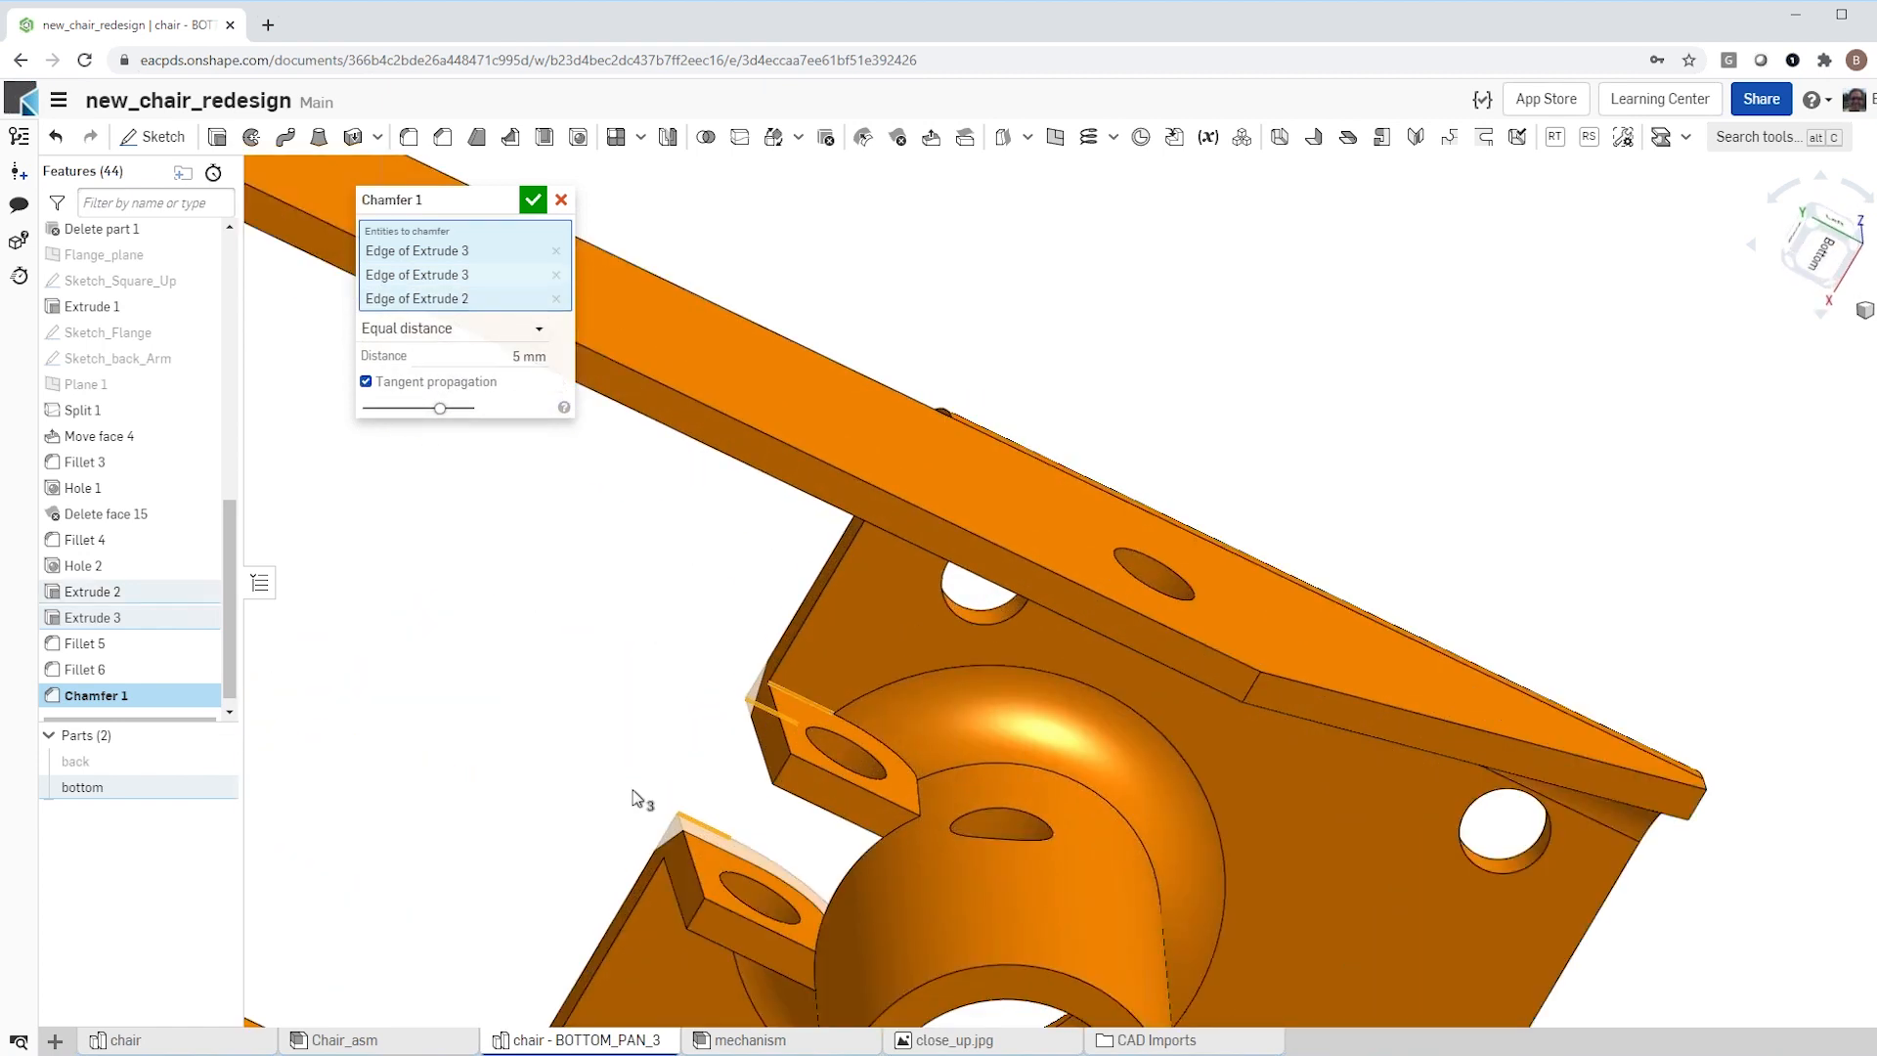
{"action": "right_click_drag", "start_coordinate": [578, 758], "coordinate": [612, 881]}
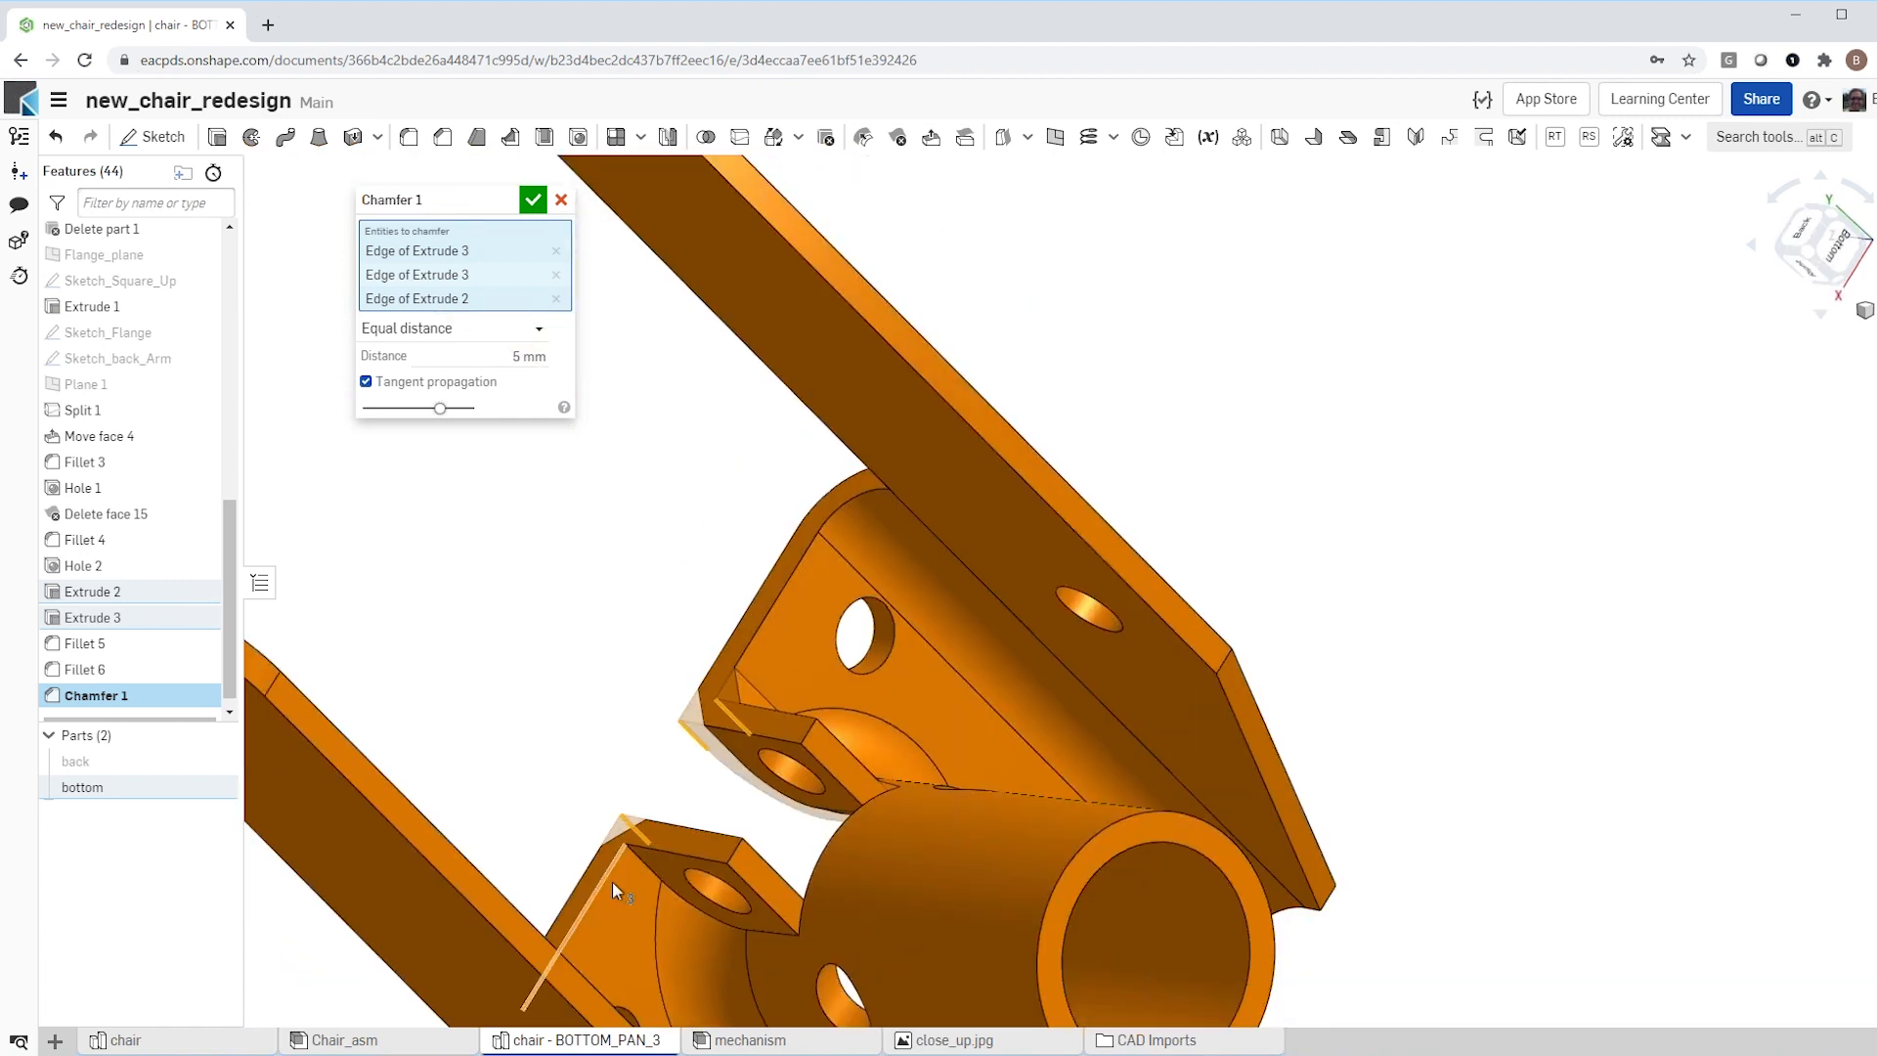
{"action": "left_click", "coordinate": [652, 875]}
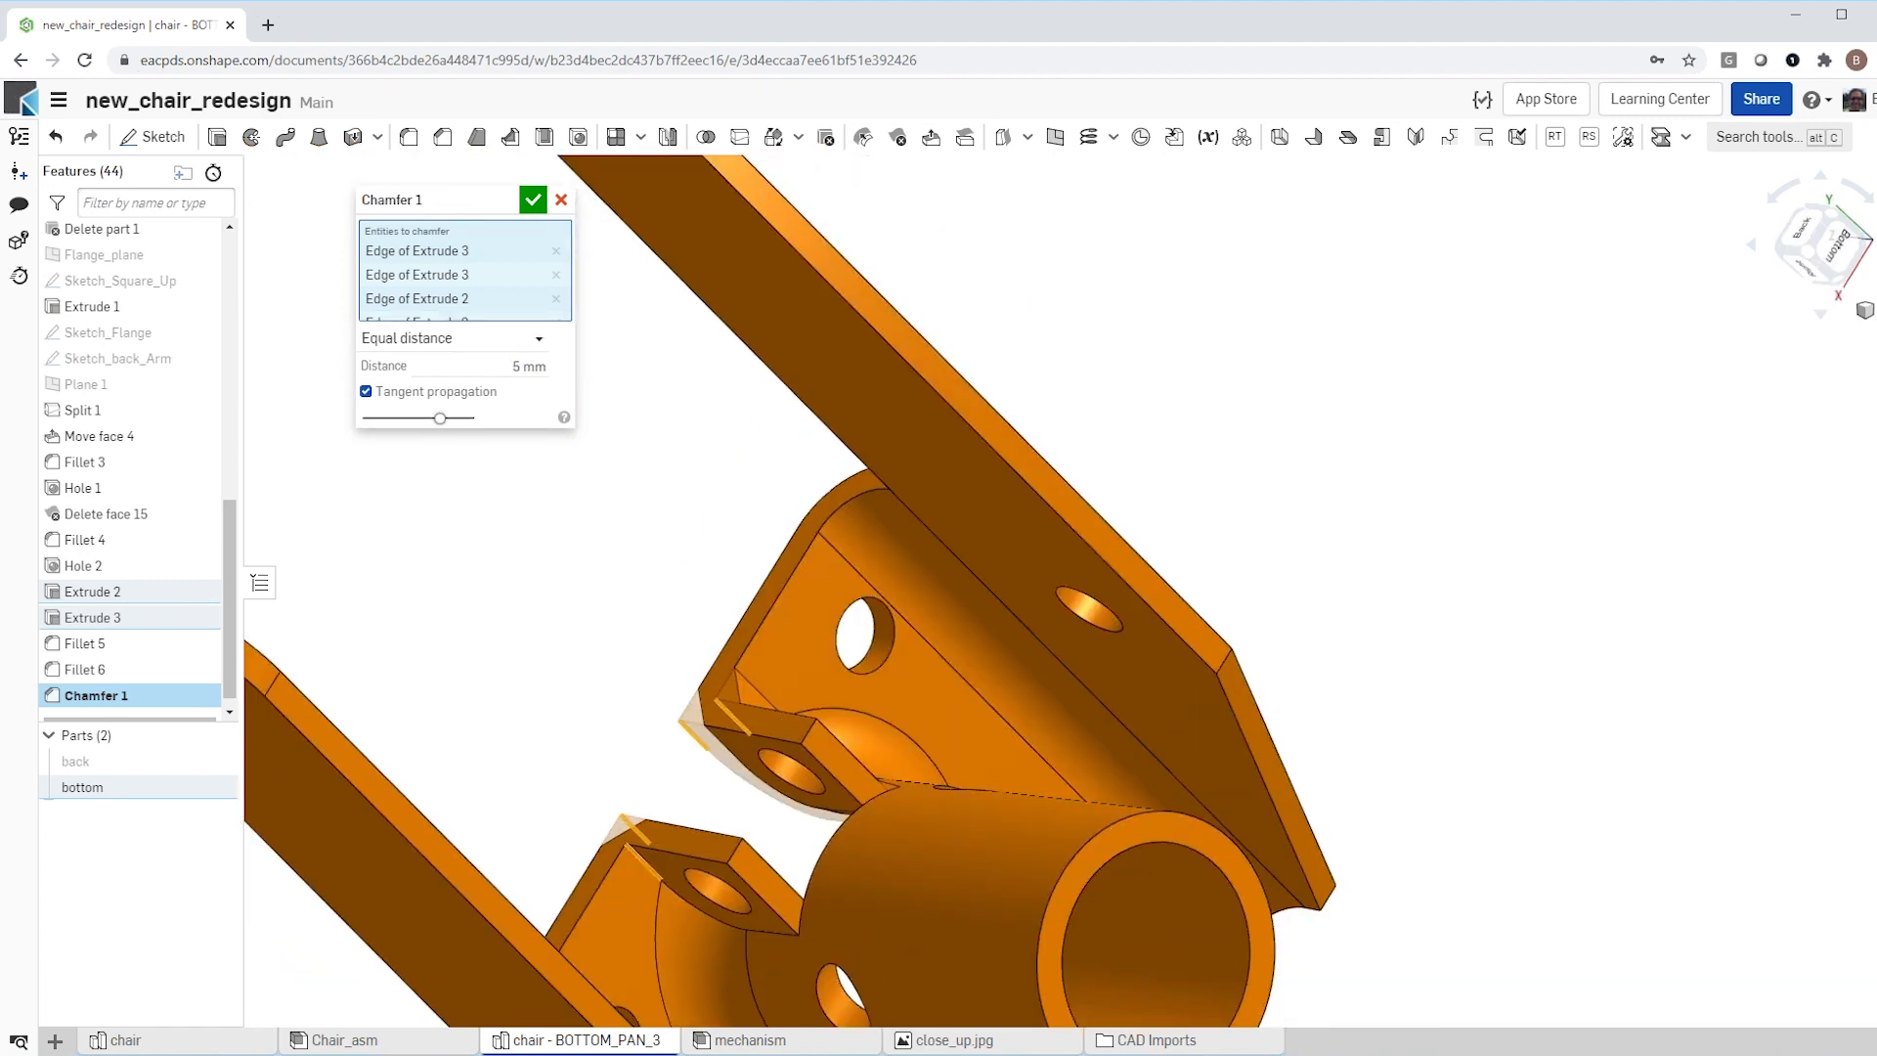
{"action": "left_click", "coordinate": [529, 201]}
Step: Examine the chamfered flange tabs and the filleted central opening of the bottom part from several angles
{"action": "scroll", "coordinate": [637, 544], "scroll_direction": "down", "scroll_amount": 5}
{"action": "right_click_drag", "start_coordinate": [619, 583], "coordinate": [944, 875]}
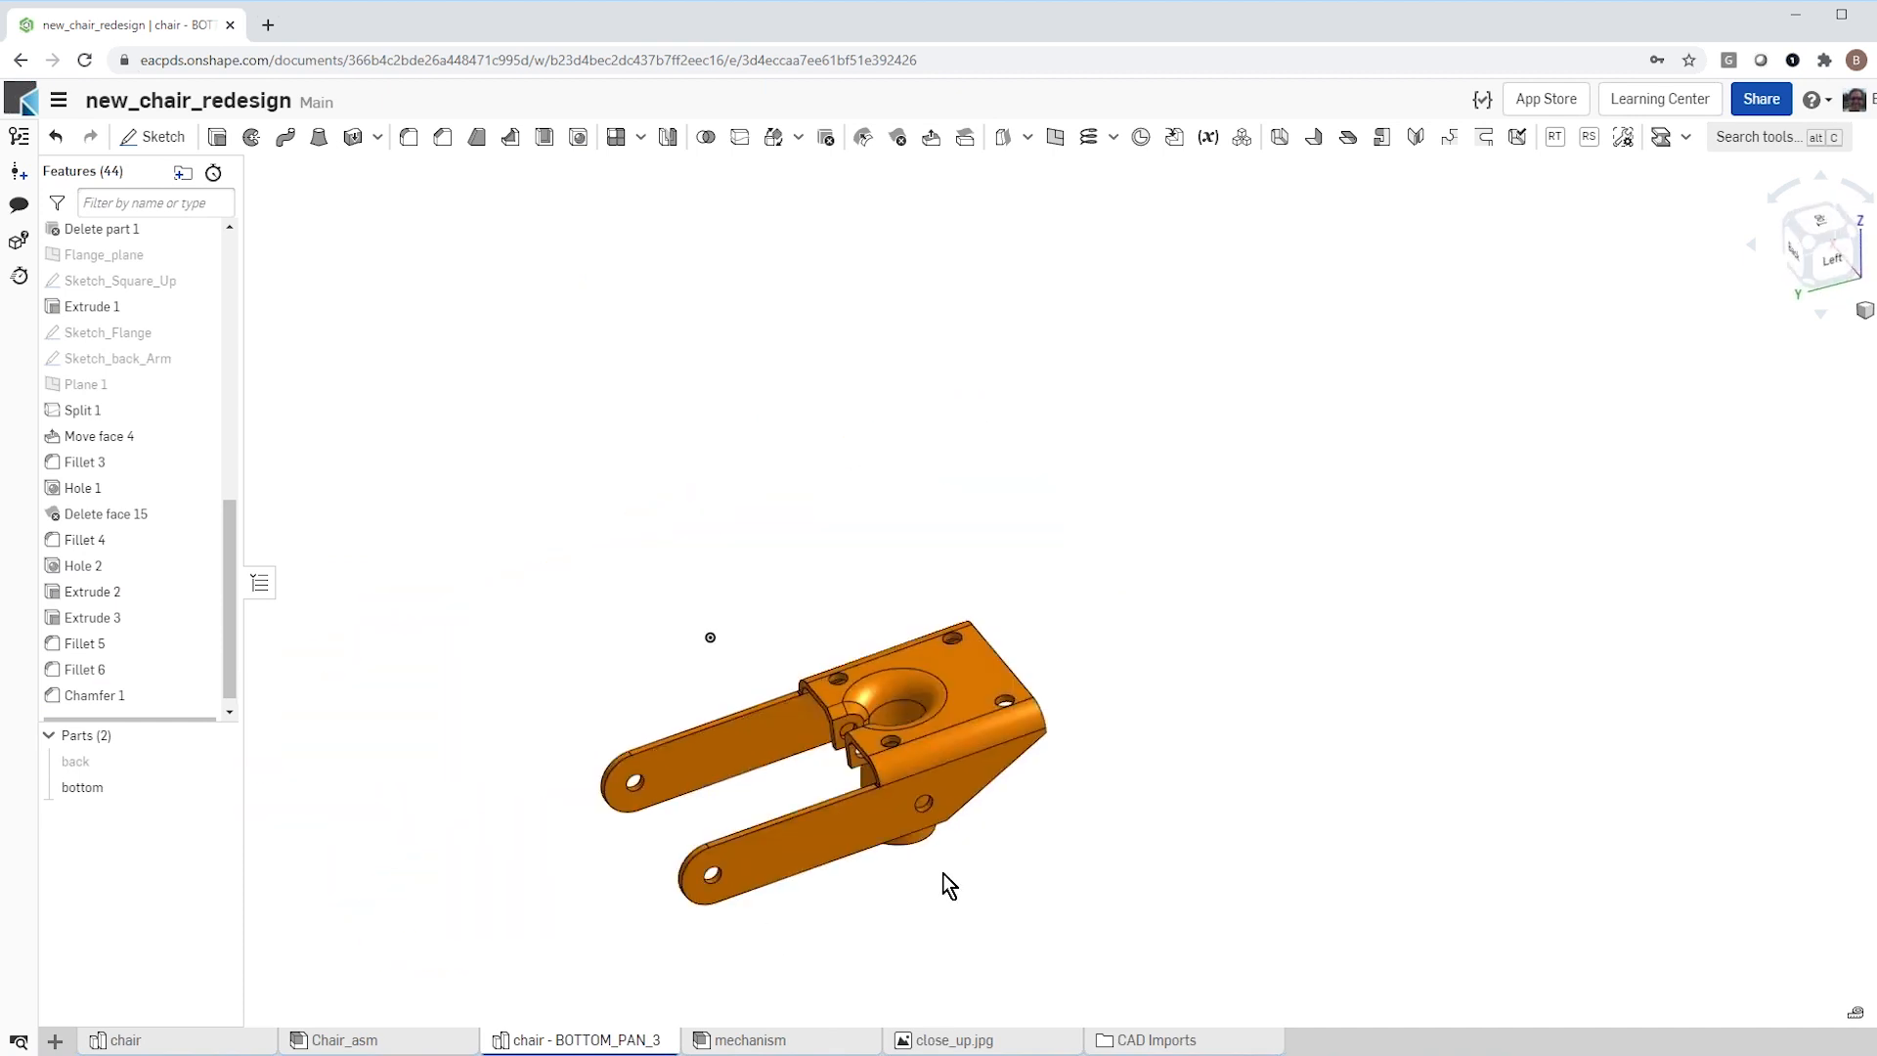
{"action": "scroll", "coordinate": [749, 934], "scroll_direction": "up", "scroll_amount": 4}
{"action": "mouse_move", "coordinate": [749, 926]}
{"action": "right_mouse_down"}
{"action": "mouse_move", "coordinate": [785, 896]}
{"action": "mouse_move", "coordinate": [748, 900]}
{"action": "right_mouse_up"}
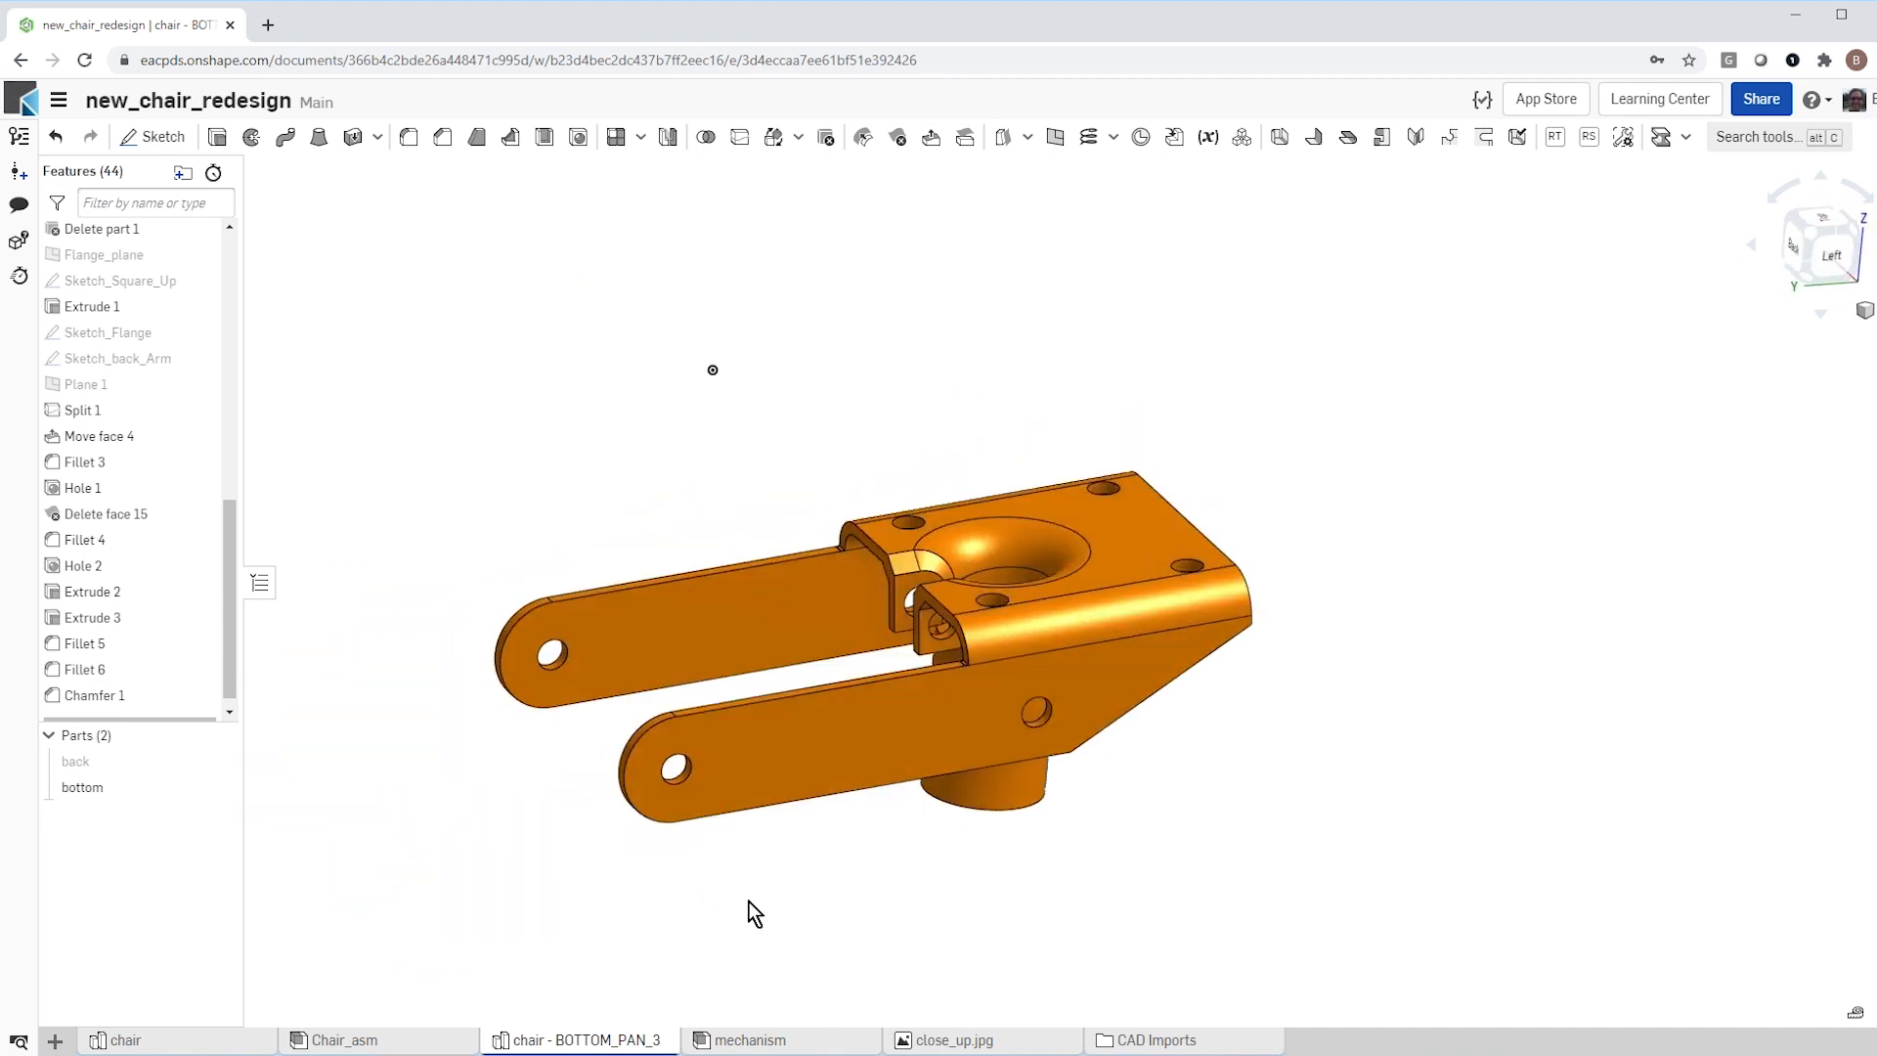
{"action": "scroll", "coordinate": [755, 914], "scroll_direction": "down", "scroll_amount": 2}
{"action": "right_click_drag", "start_coordinate": [762, 712], "coordinate": [827, 718]}
{"action": "scroll", "coordinate": [917, 690], "scroll_direction": "up", "scroll_amount": 5}
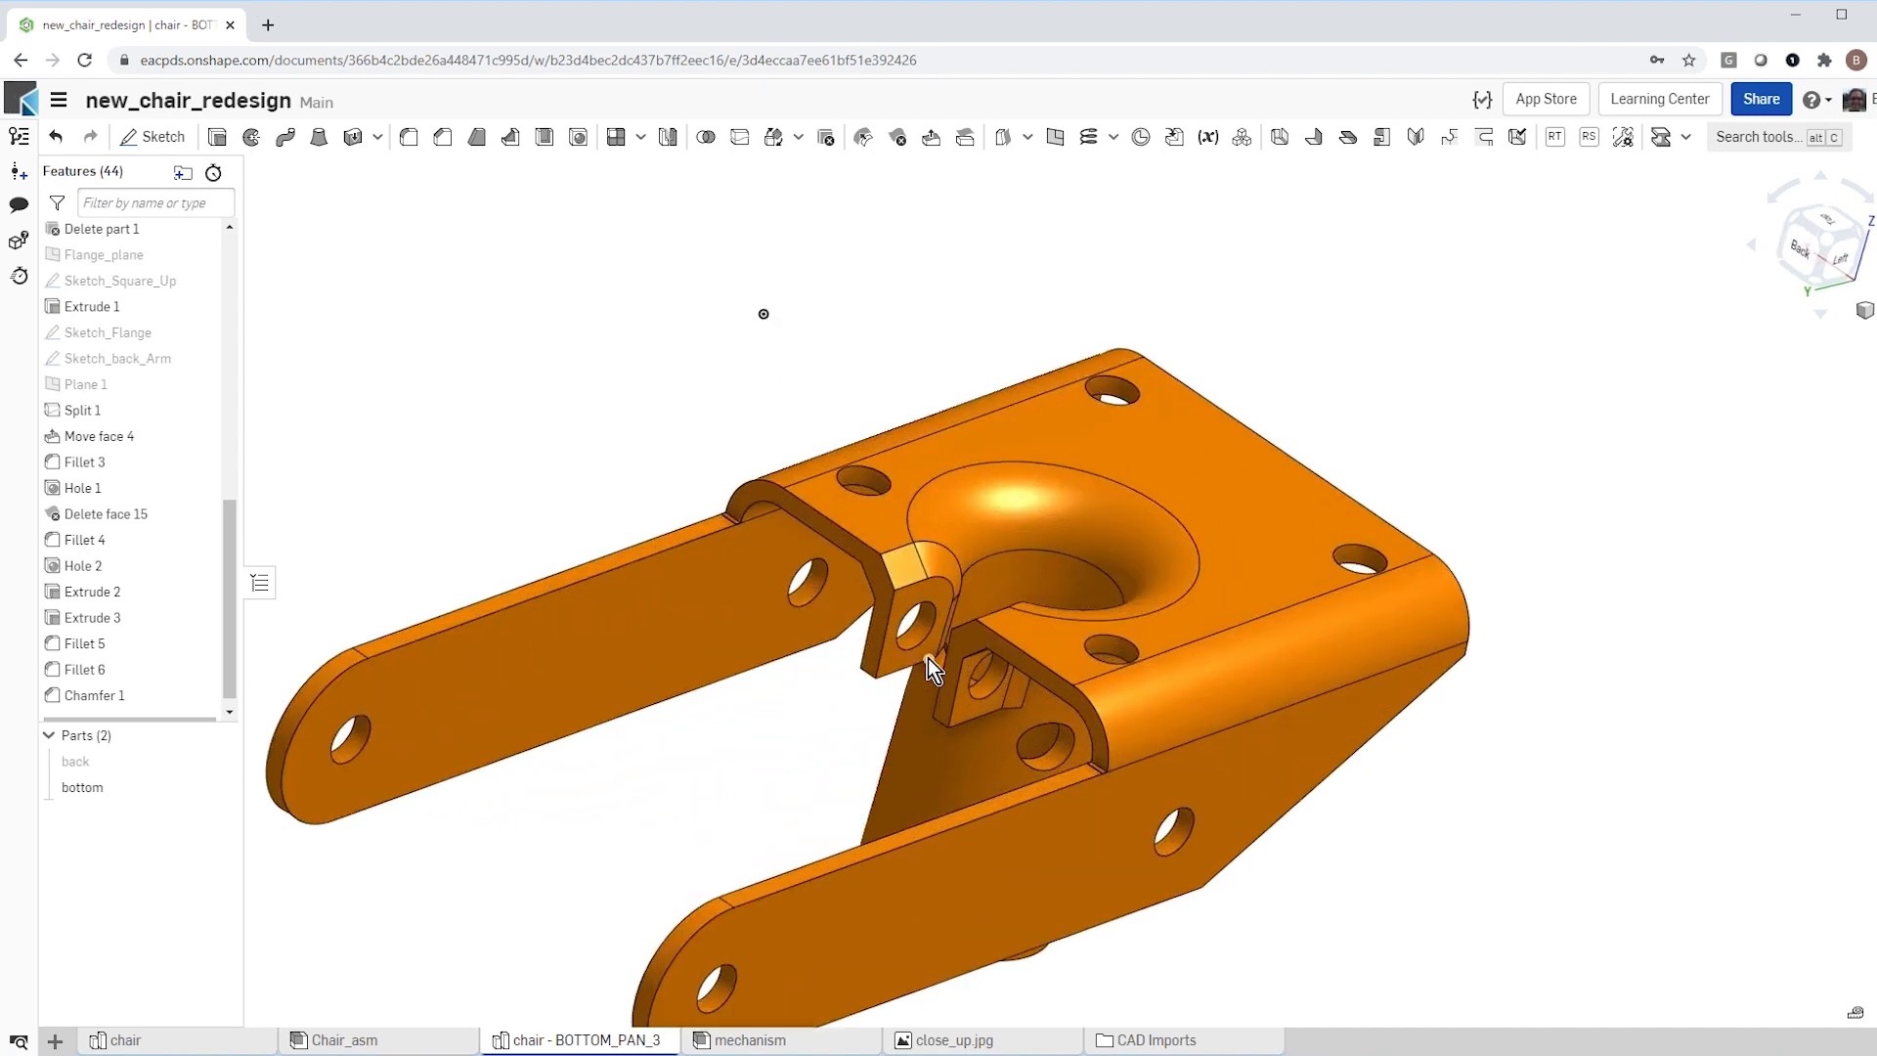
{"action": "scroll", "coordinate": [830, 760], "scroll_direction": "down", "scroll_amount": 5}
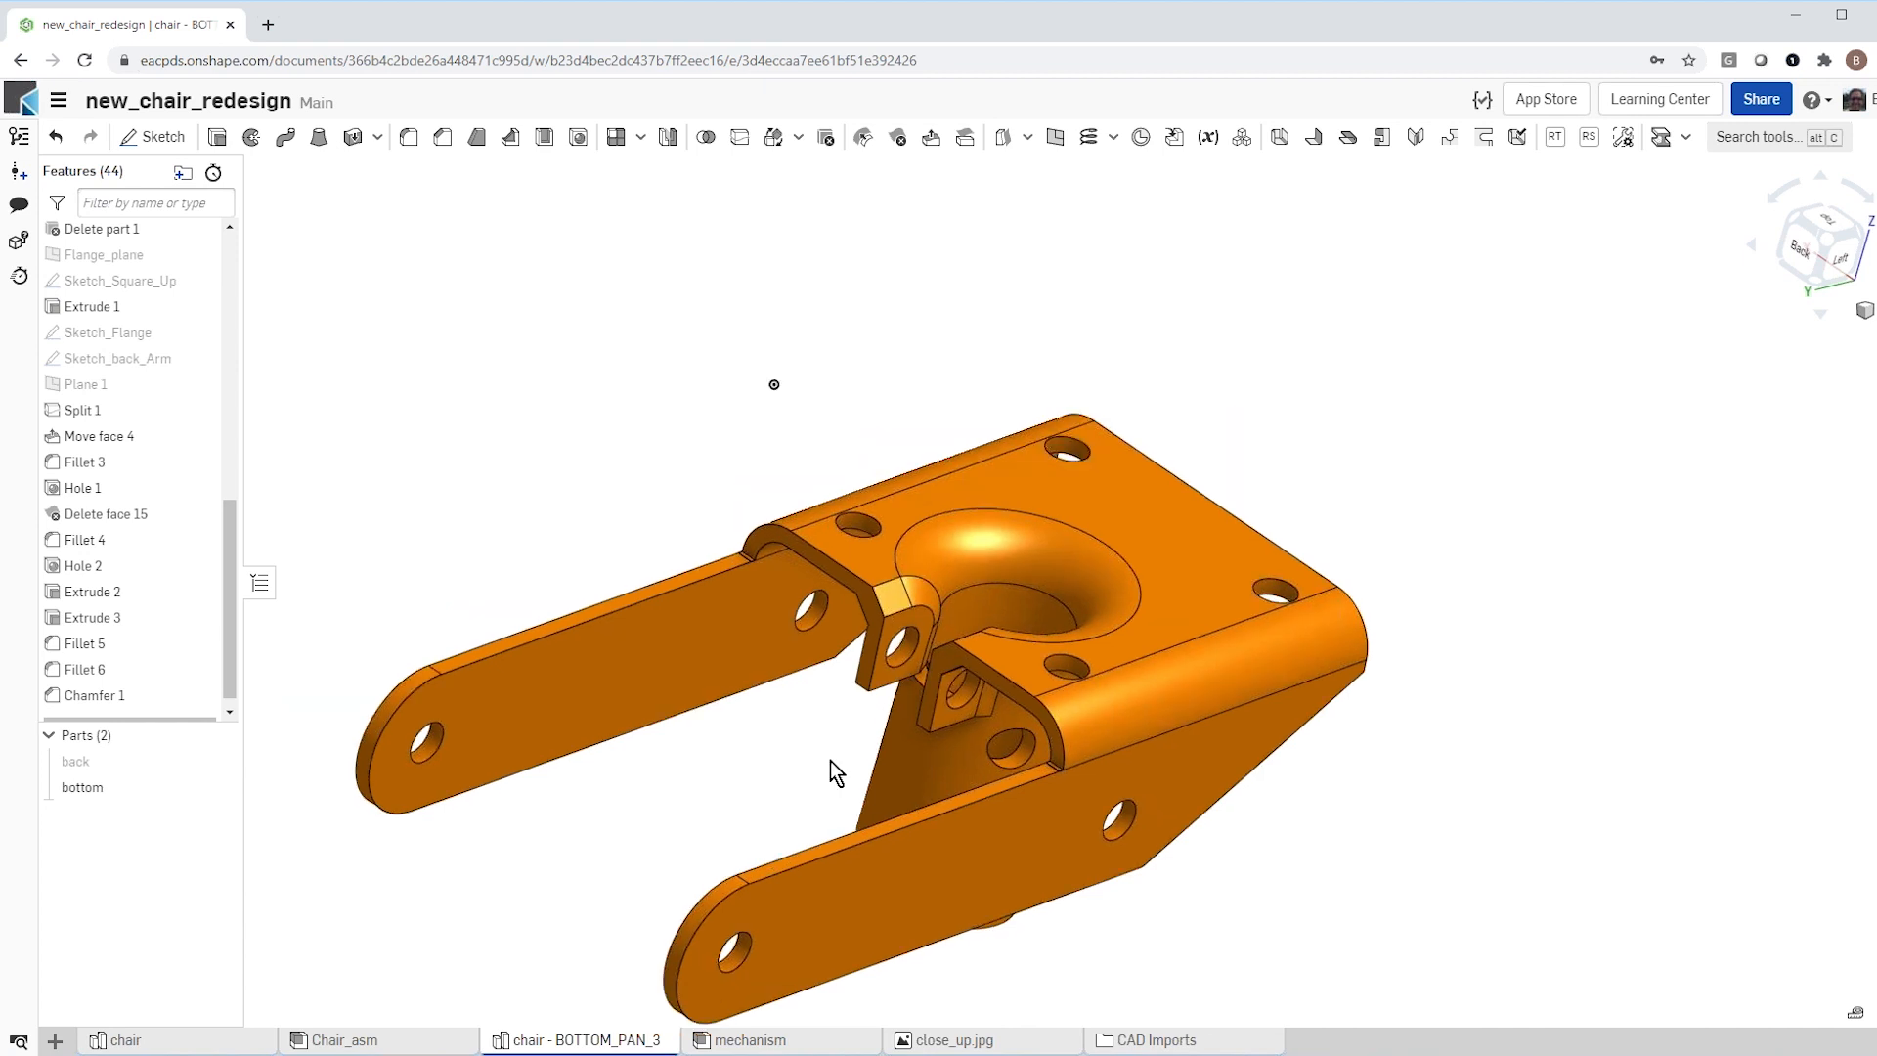
{"action": "right_click_drag", "start_coordinate": [785, 750], "coordinate": [782, 726]}
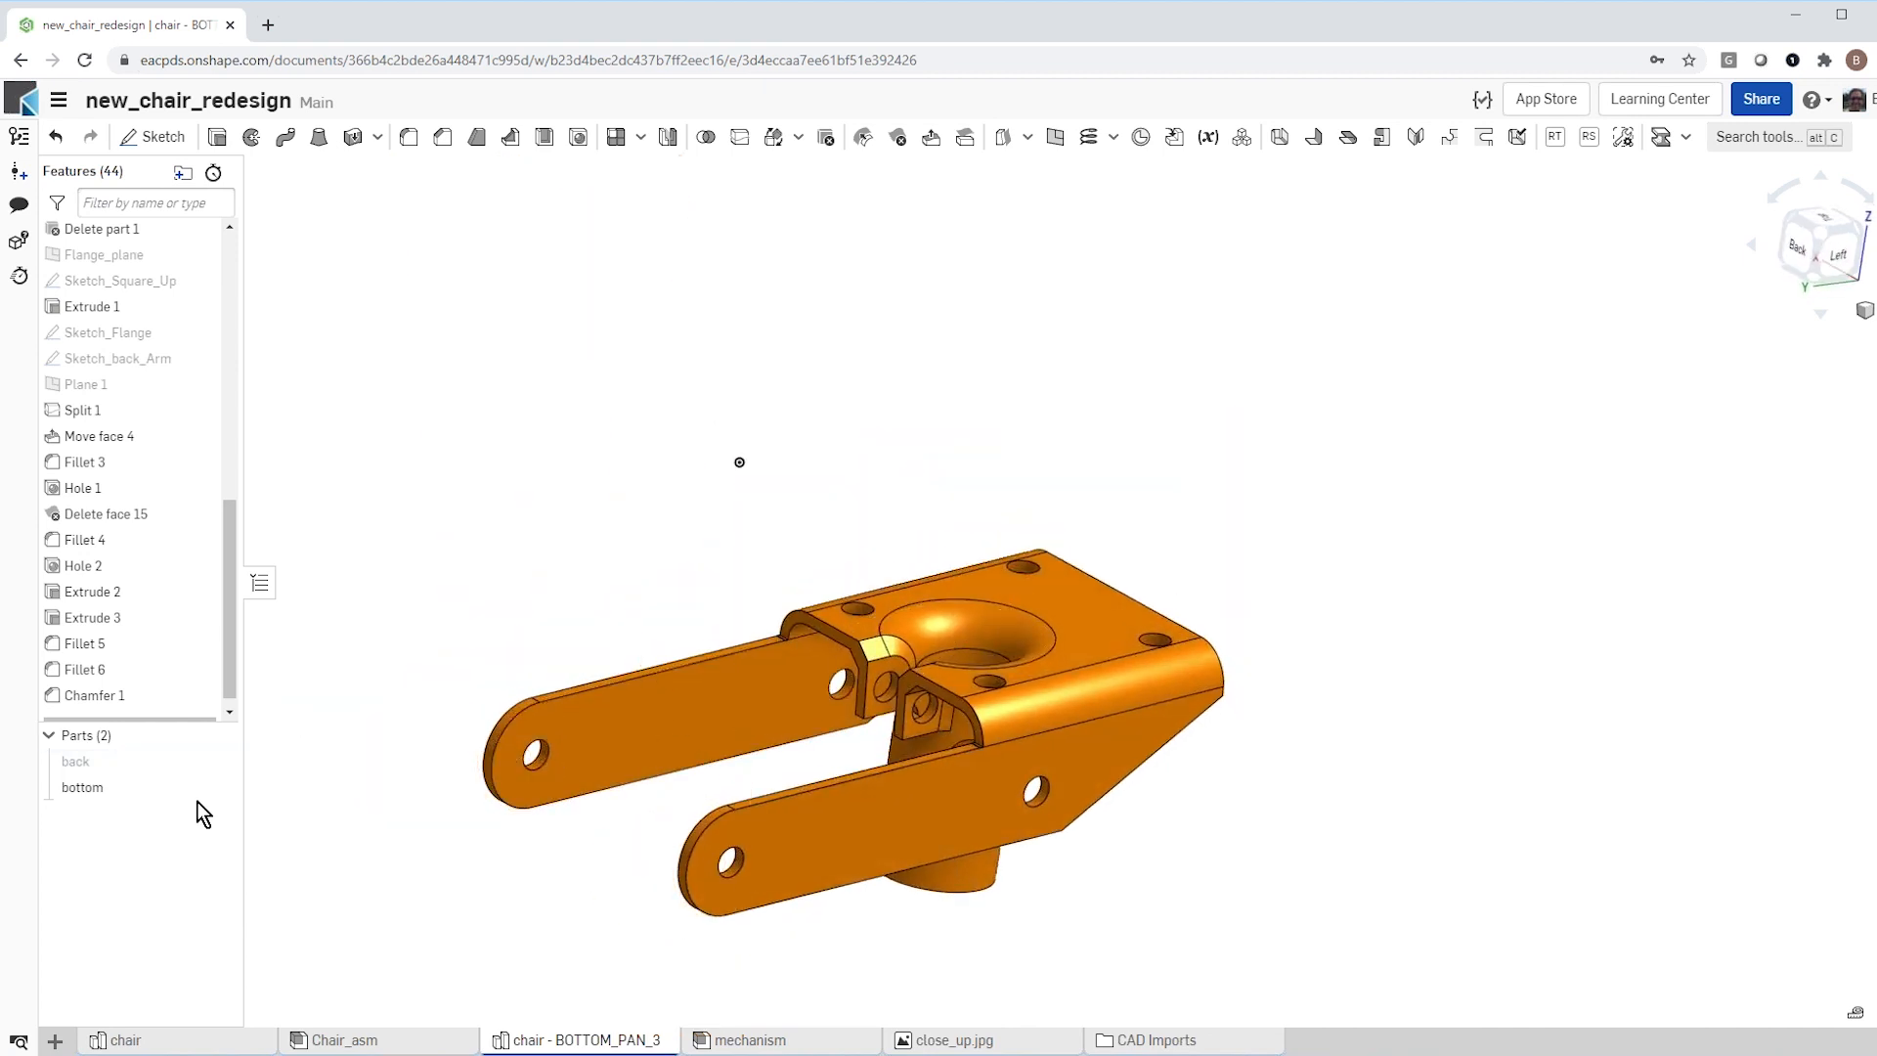
Step: Show the back part and the sketch Sketch_back_Arm beside its arms
{"action": "left_click", "coordinate": [210, 763]}
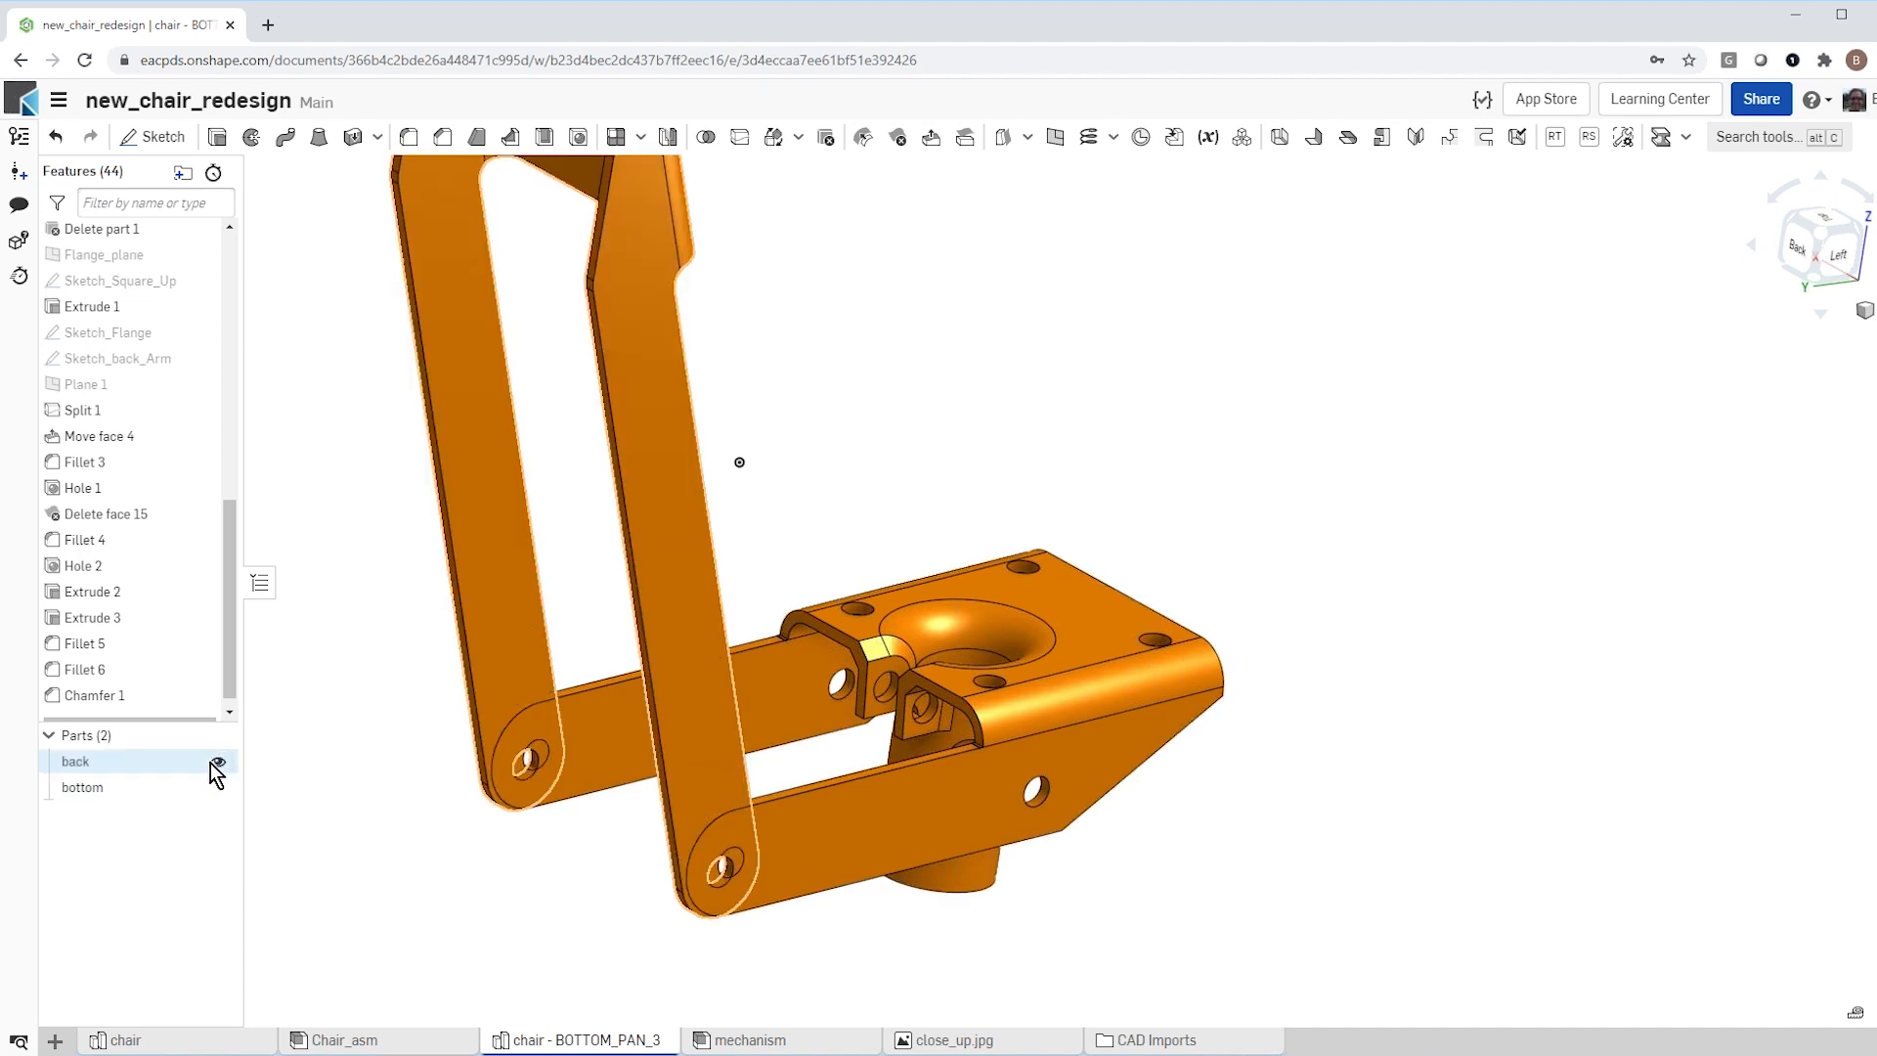
{"action": "right_click_drag", "start_coordinate": [589, 913], "coordinate": [670, 935]}
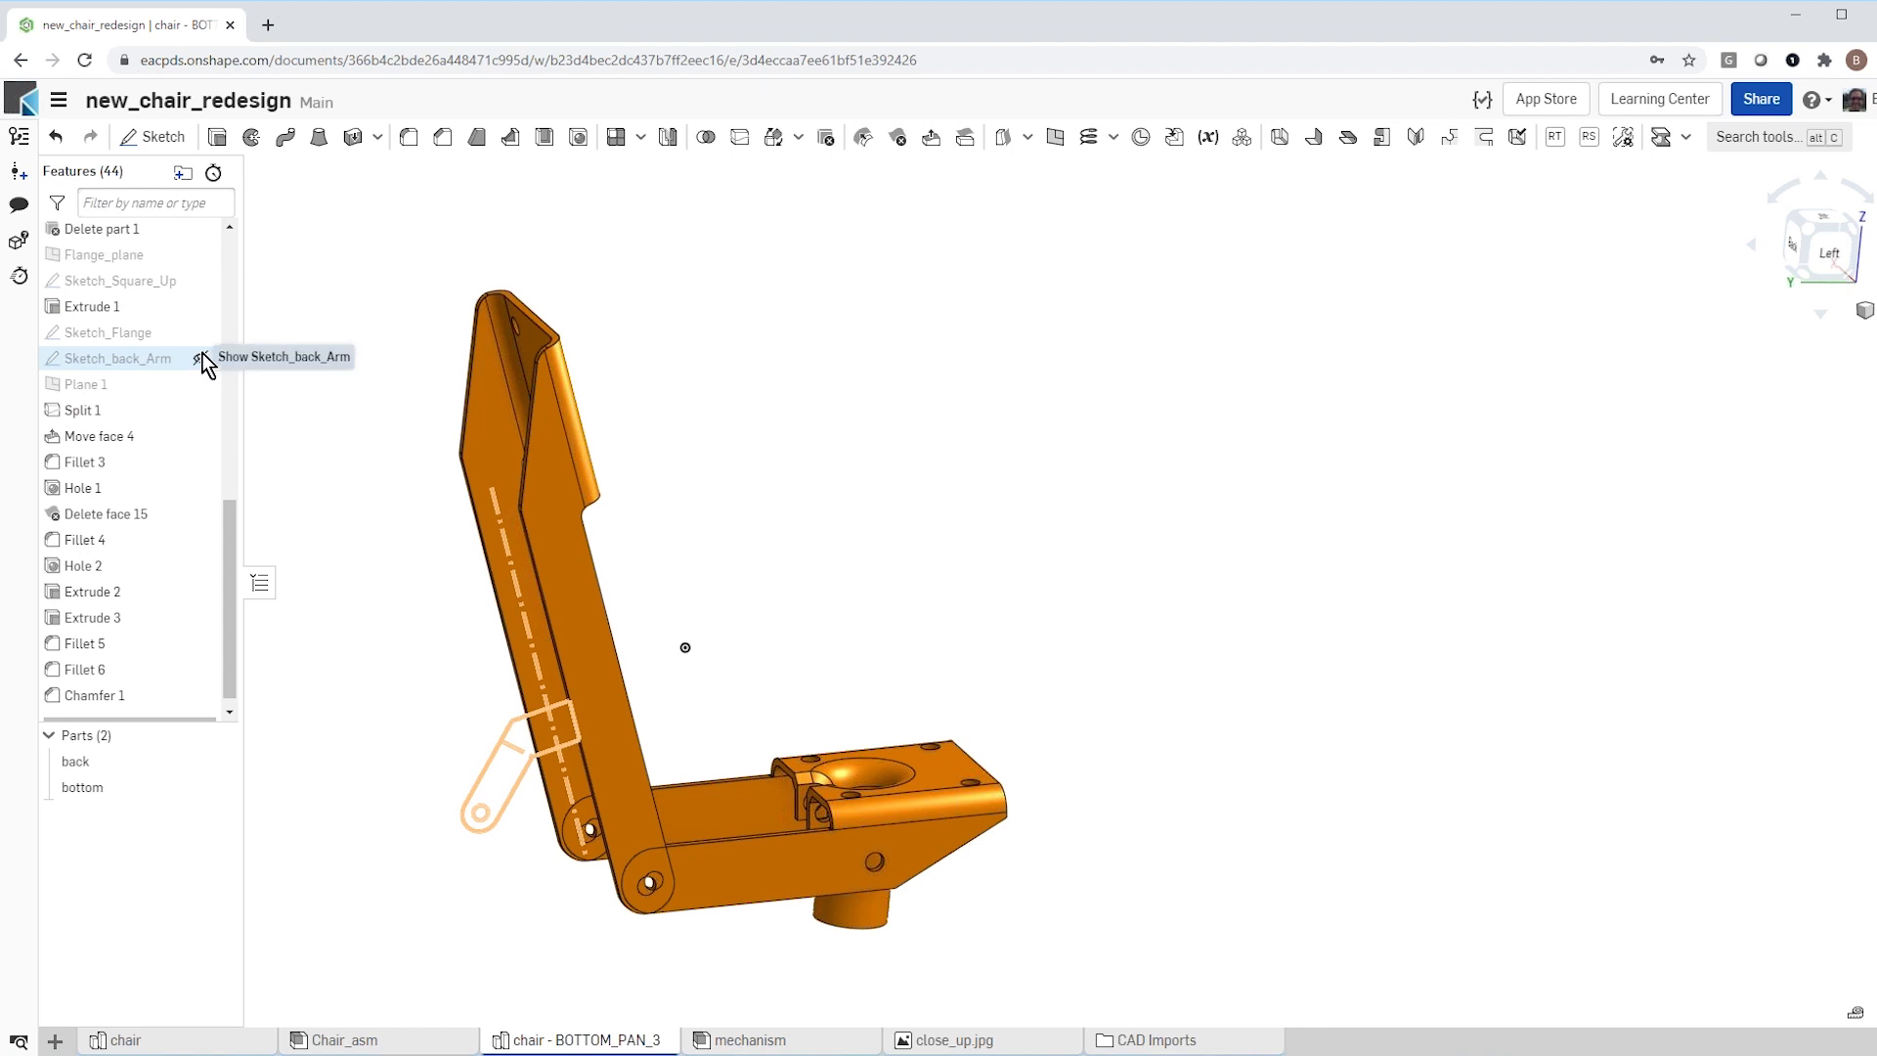
{"action": "left_click", "coordinate": [201, 358]}
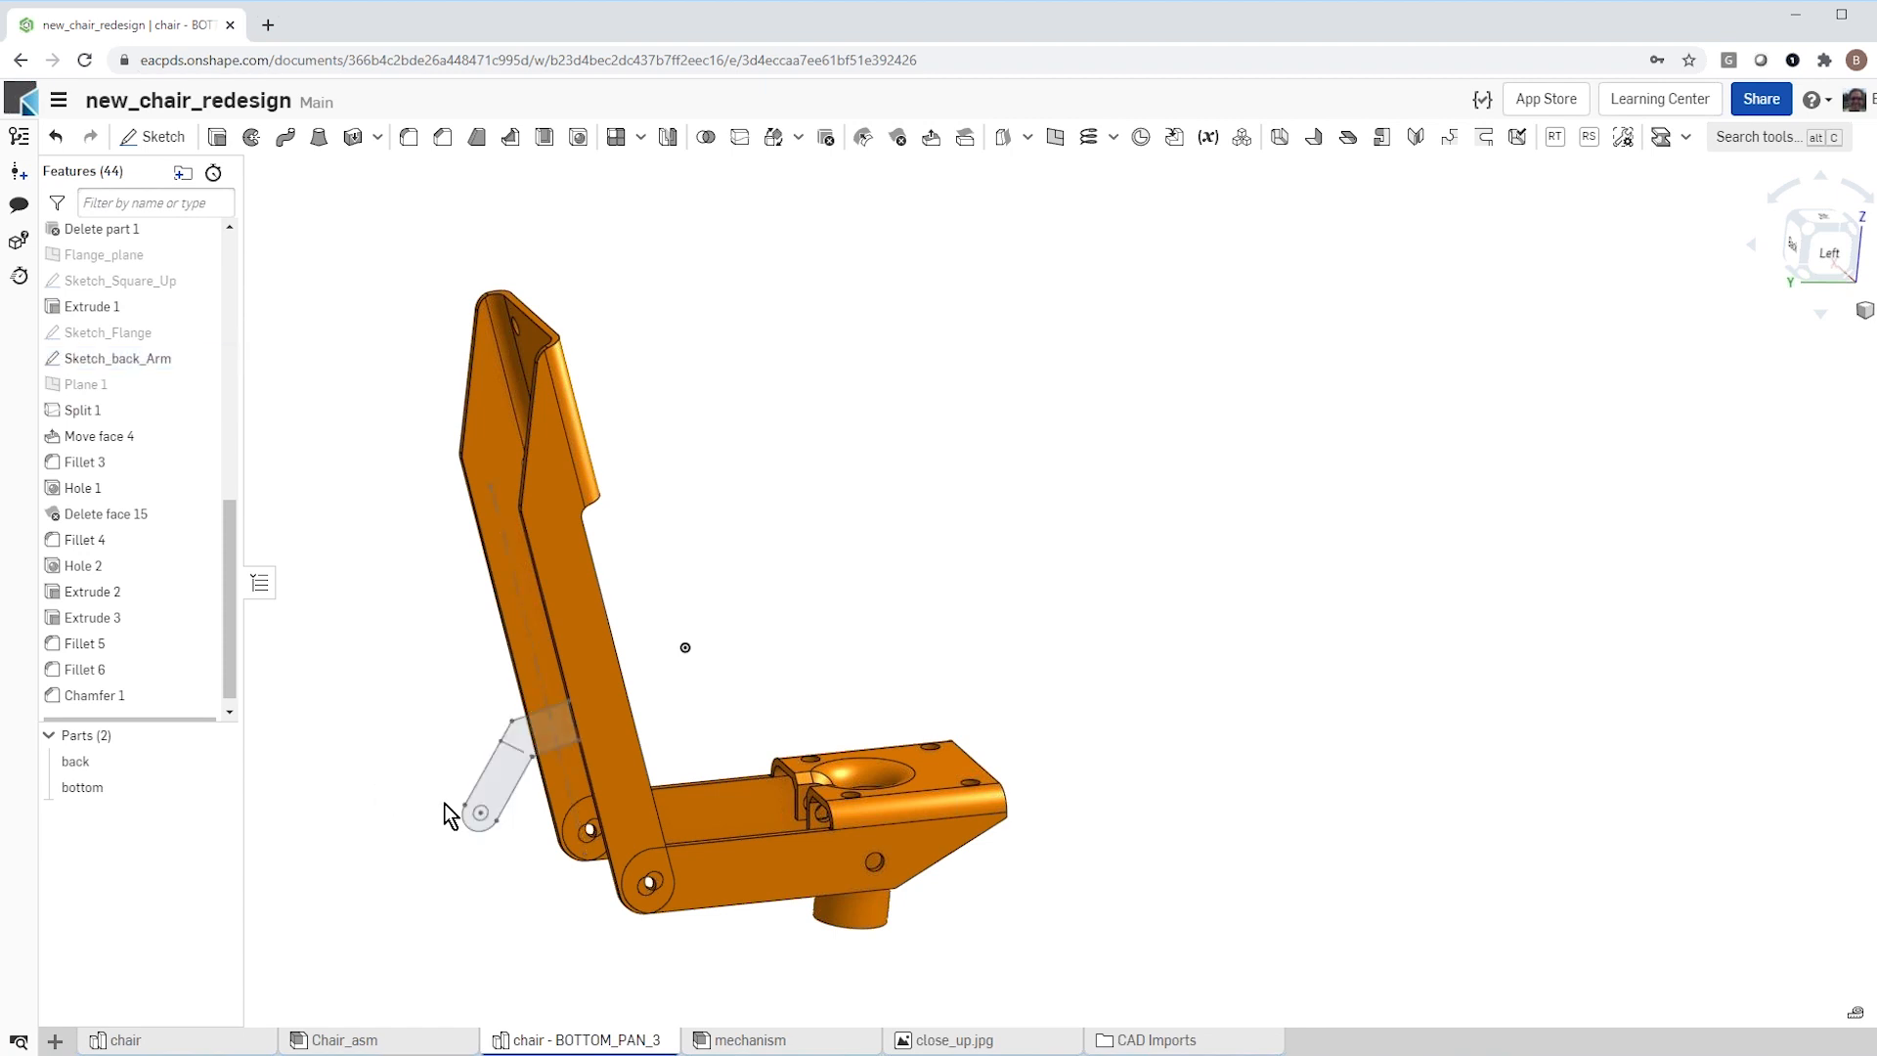
Step: Hide the bottom part to isolate the back part and its arm sketch
{"action": "right_click_drag", "start_coordinate": [431, 794], "coordinate": [451, 797]}
{"action": "scroll", "coordinate": [452, 797], "scroll_direction": "down", "scroll_amount": 1}
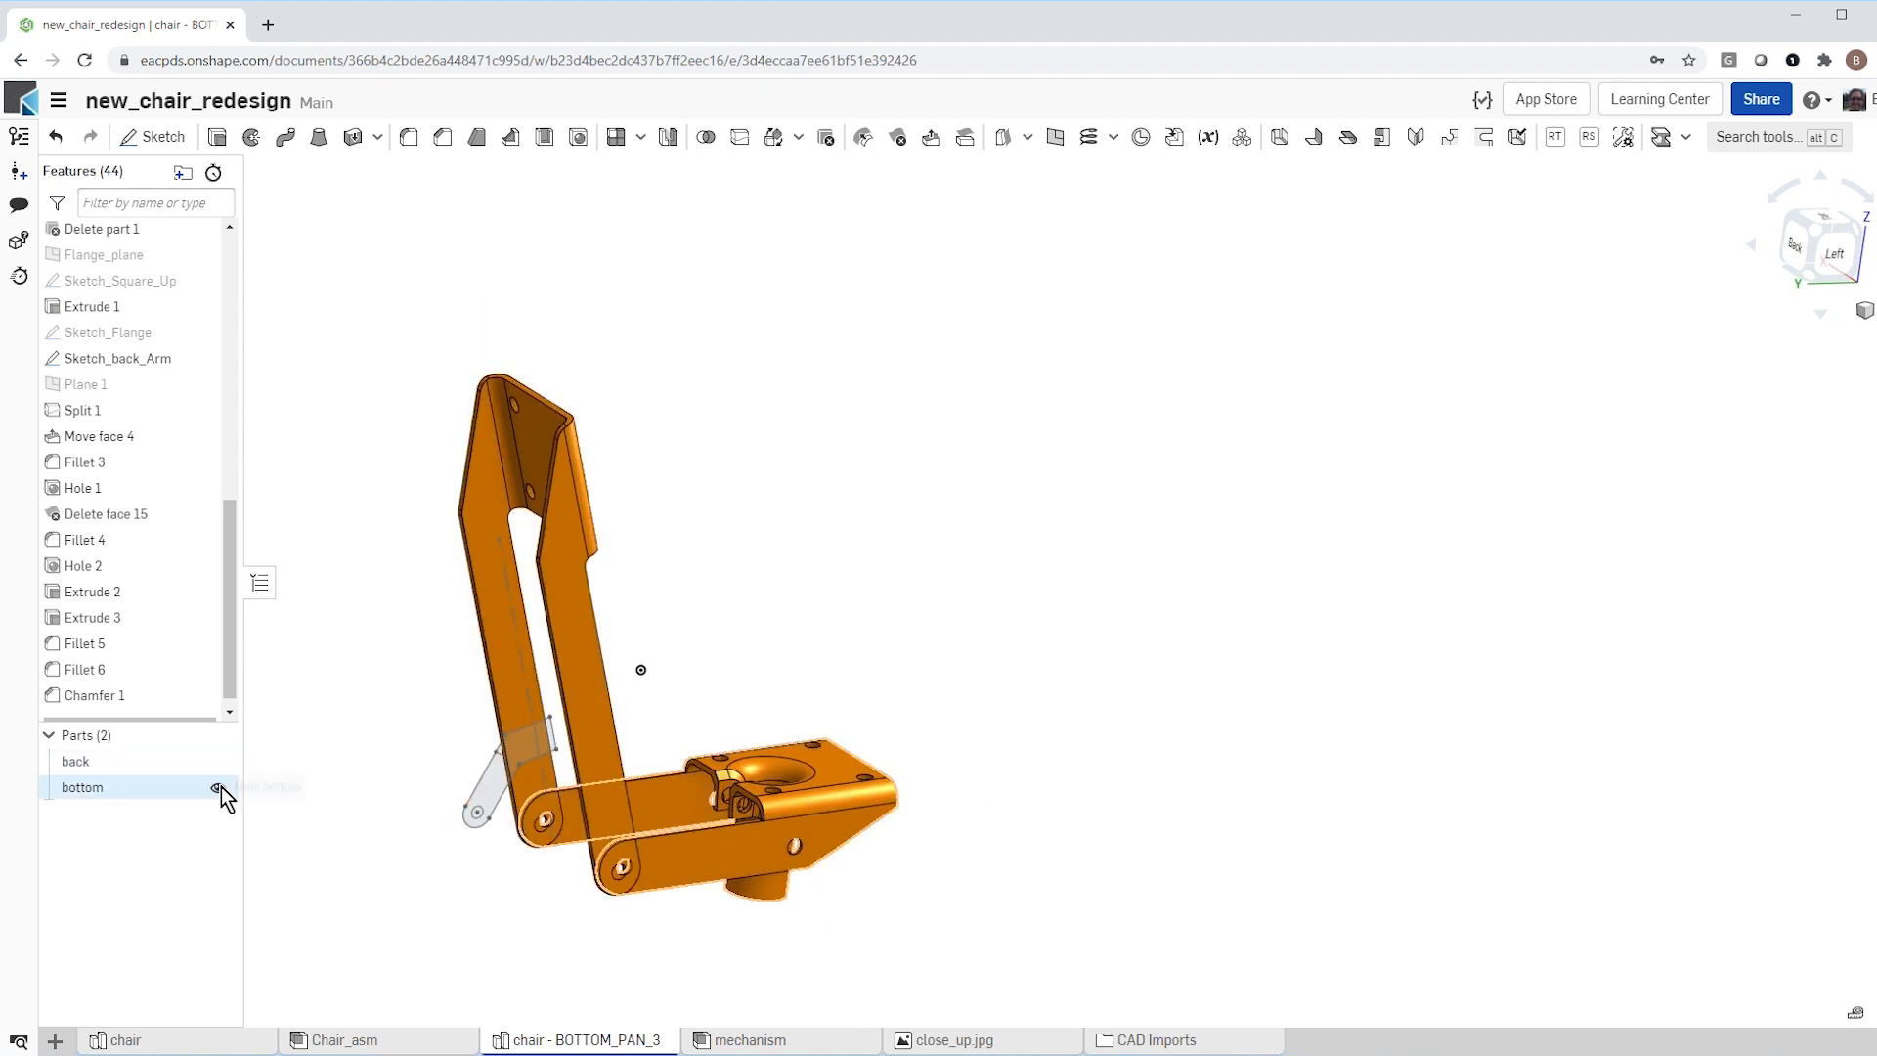
{"action": "left_click", "coordinate": [218, 787]}
{"action": "scroll", "coordinate": [396, 797], "scroll_direction": "up", "scroll_amount": 5}
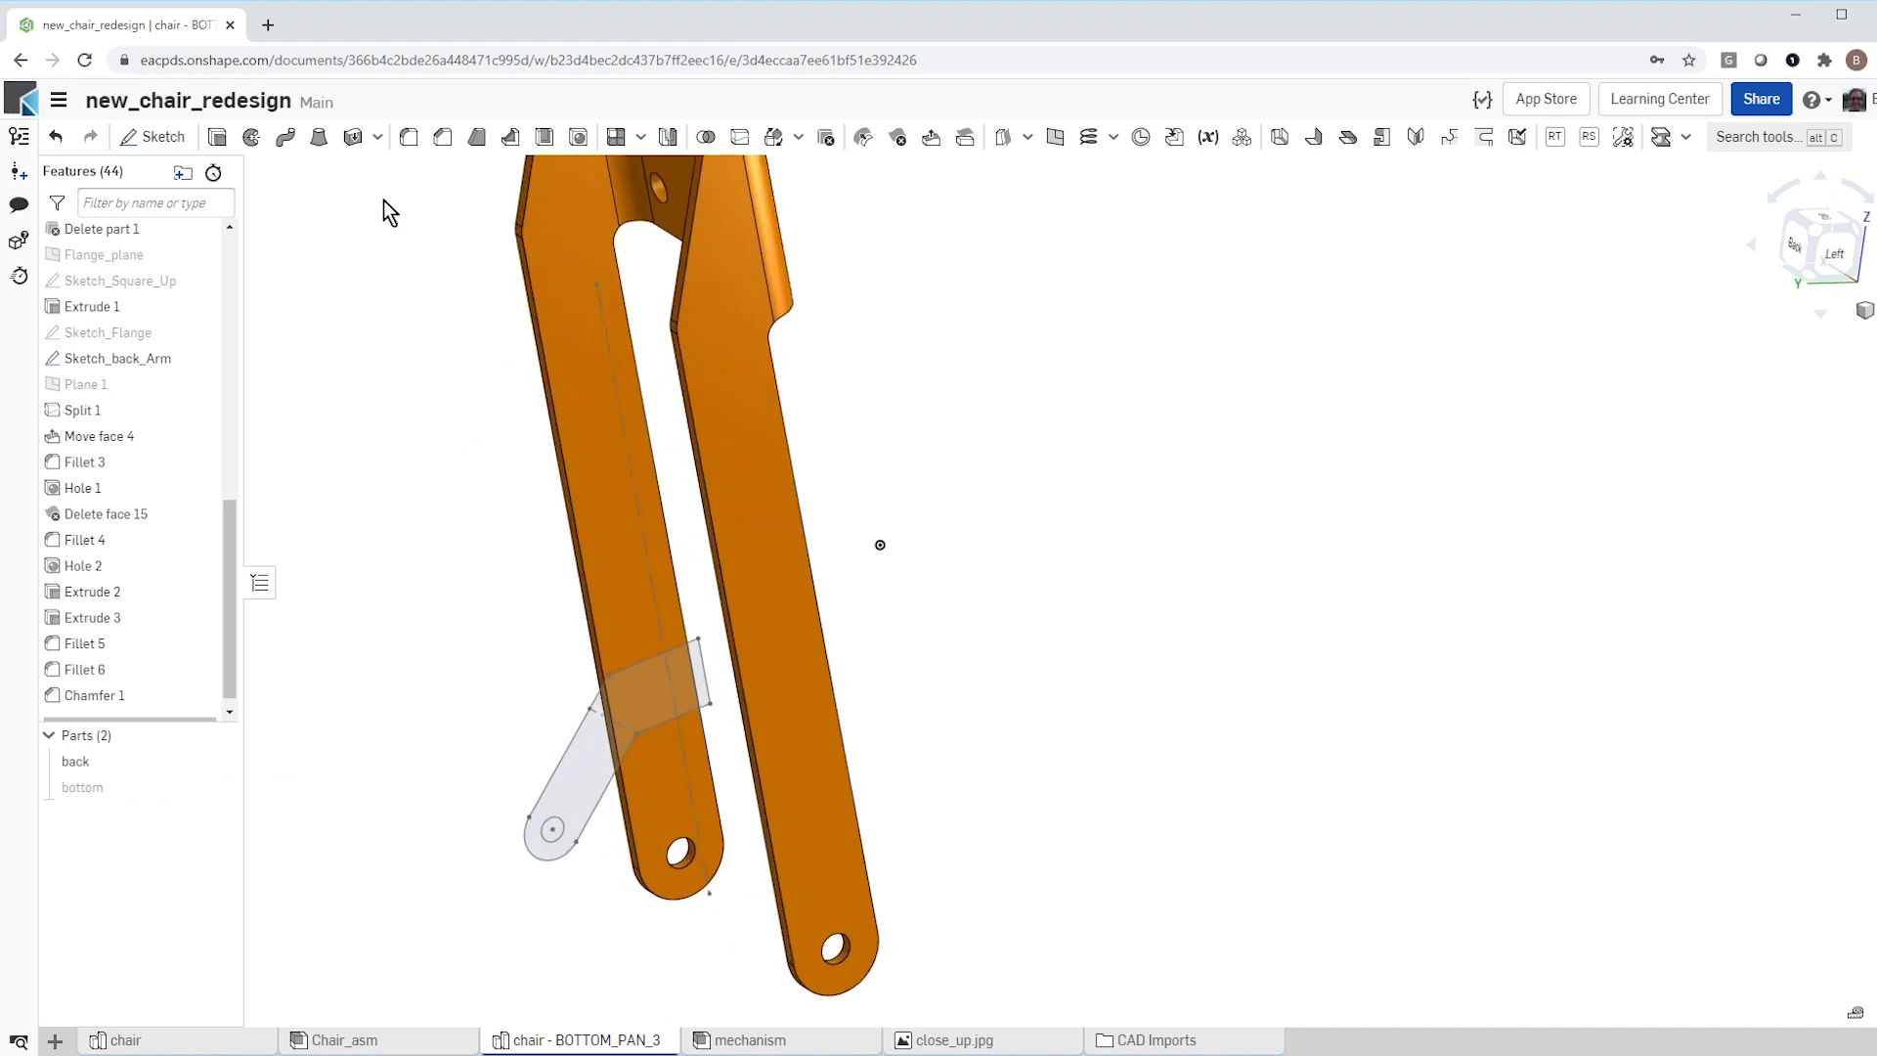
Step: Extrude the arm region of Sketch_back_Arm up to the outer face of one side arm of the back part
{"action": "left_click", "coordinate": [220, 140]}
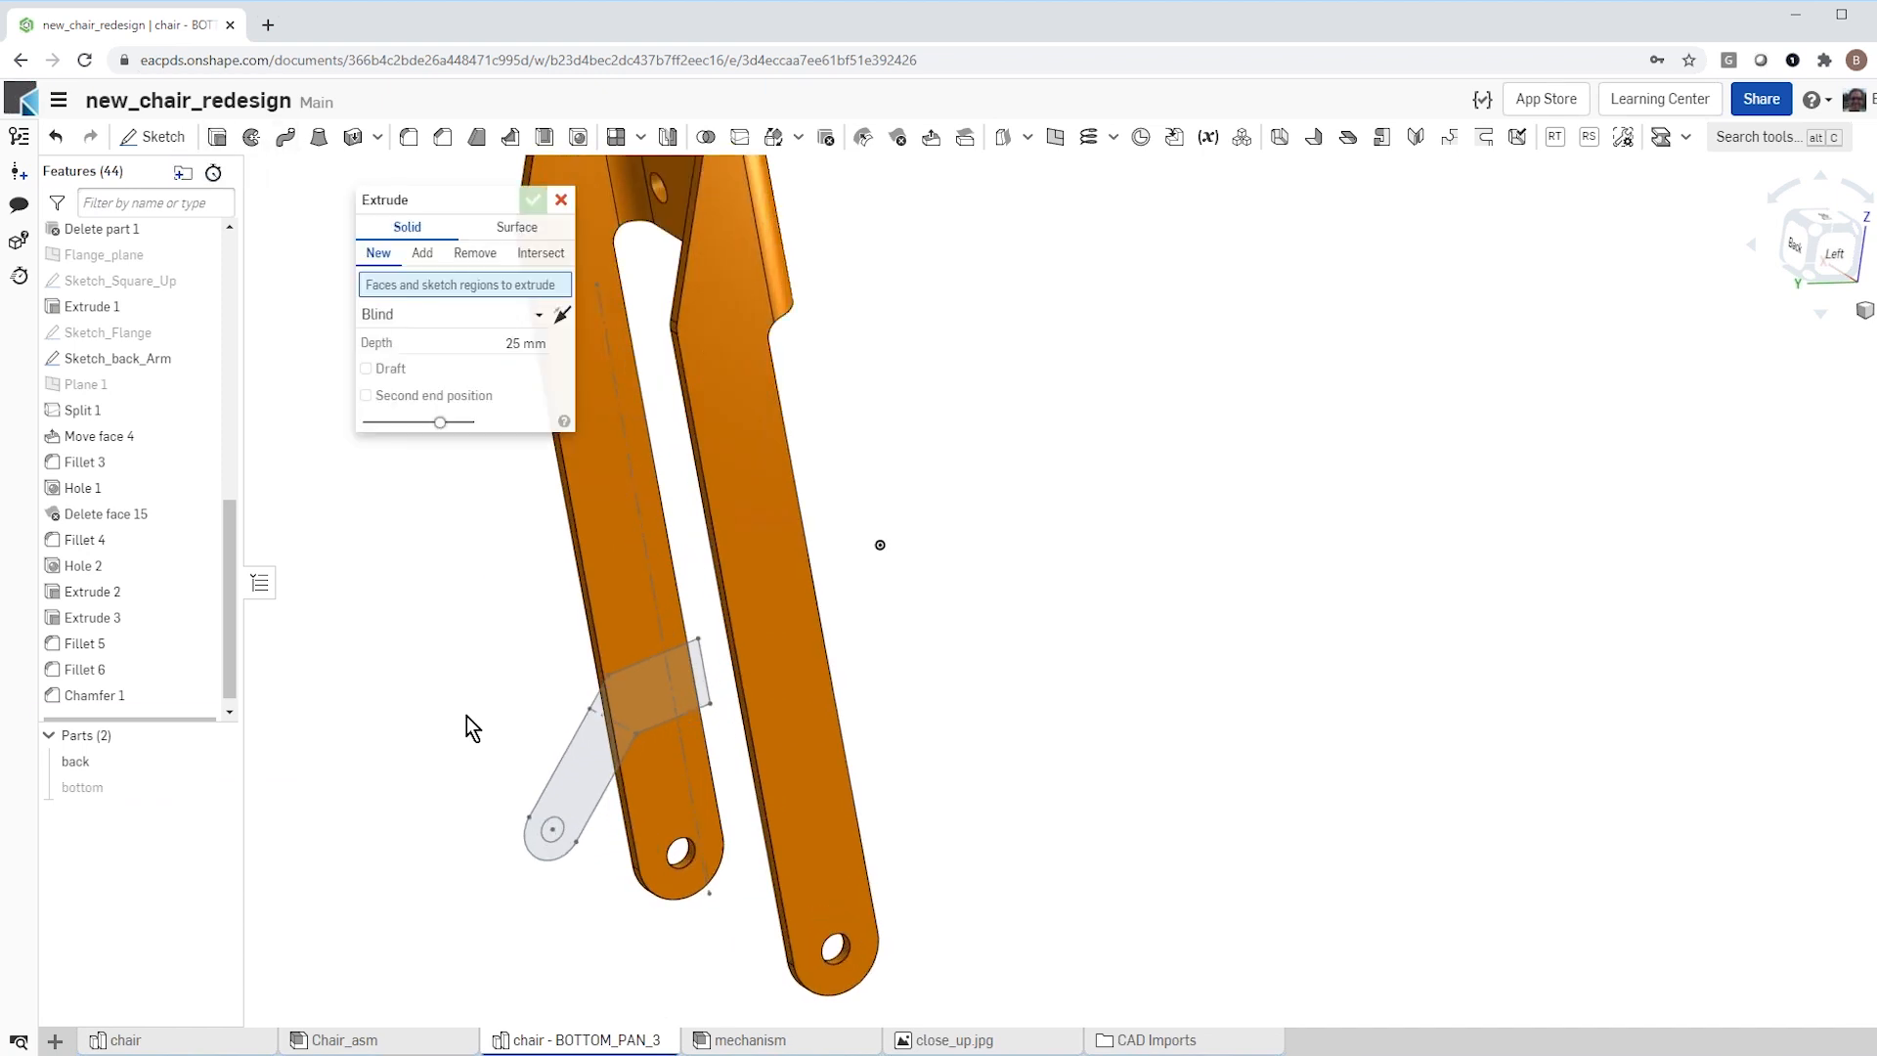
{"action": "left_click", "coordinate": [579, 772]}
{"action": "right_click_drag", "start_coordinate": [356, 679], "coordinate": [412, 663]}
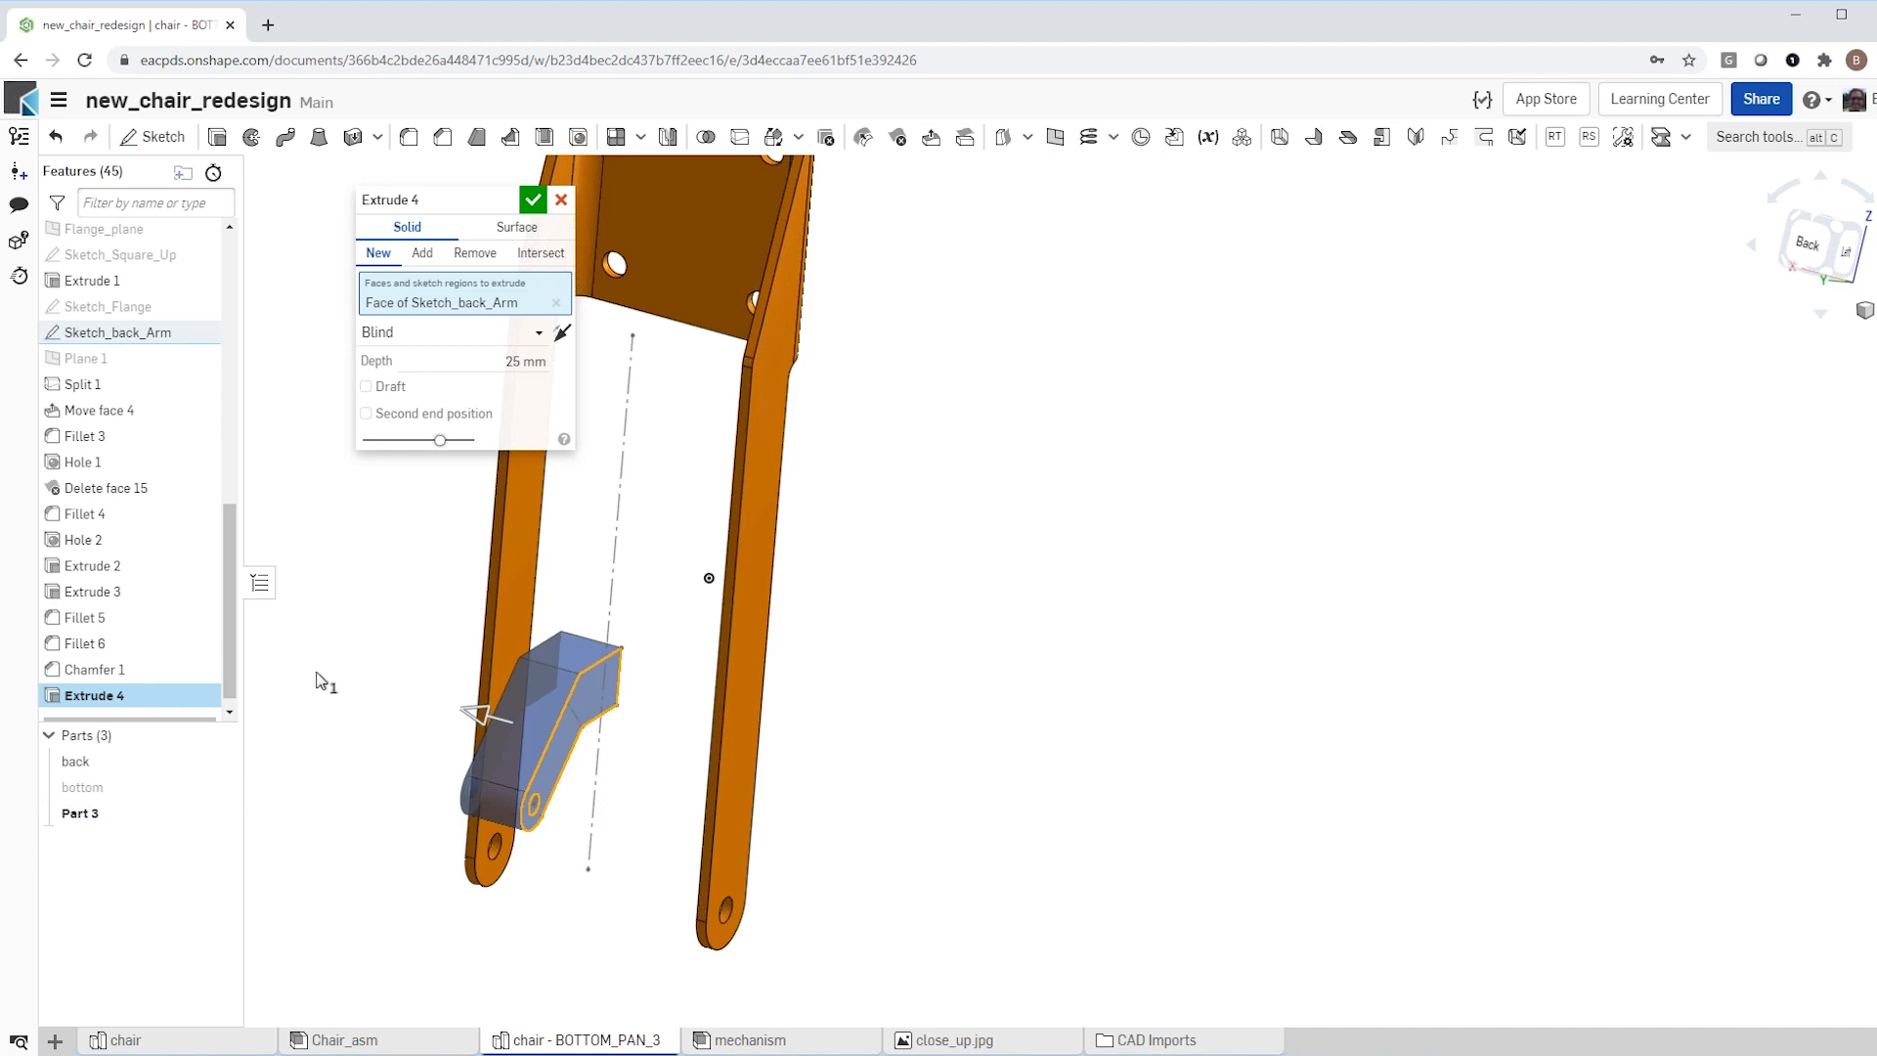
{"action": "right_click_drag", "start_coordinate": [396, 677], "coordinate": [440, 545]}
{"action": "left_click", "coordinate": [539, 332]}
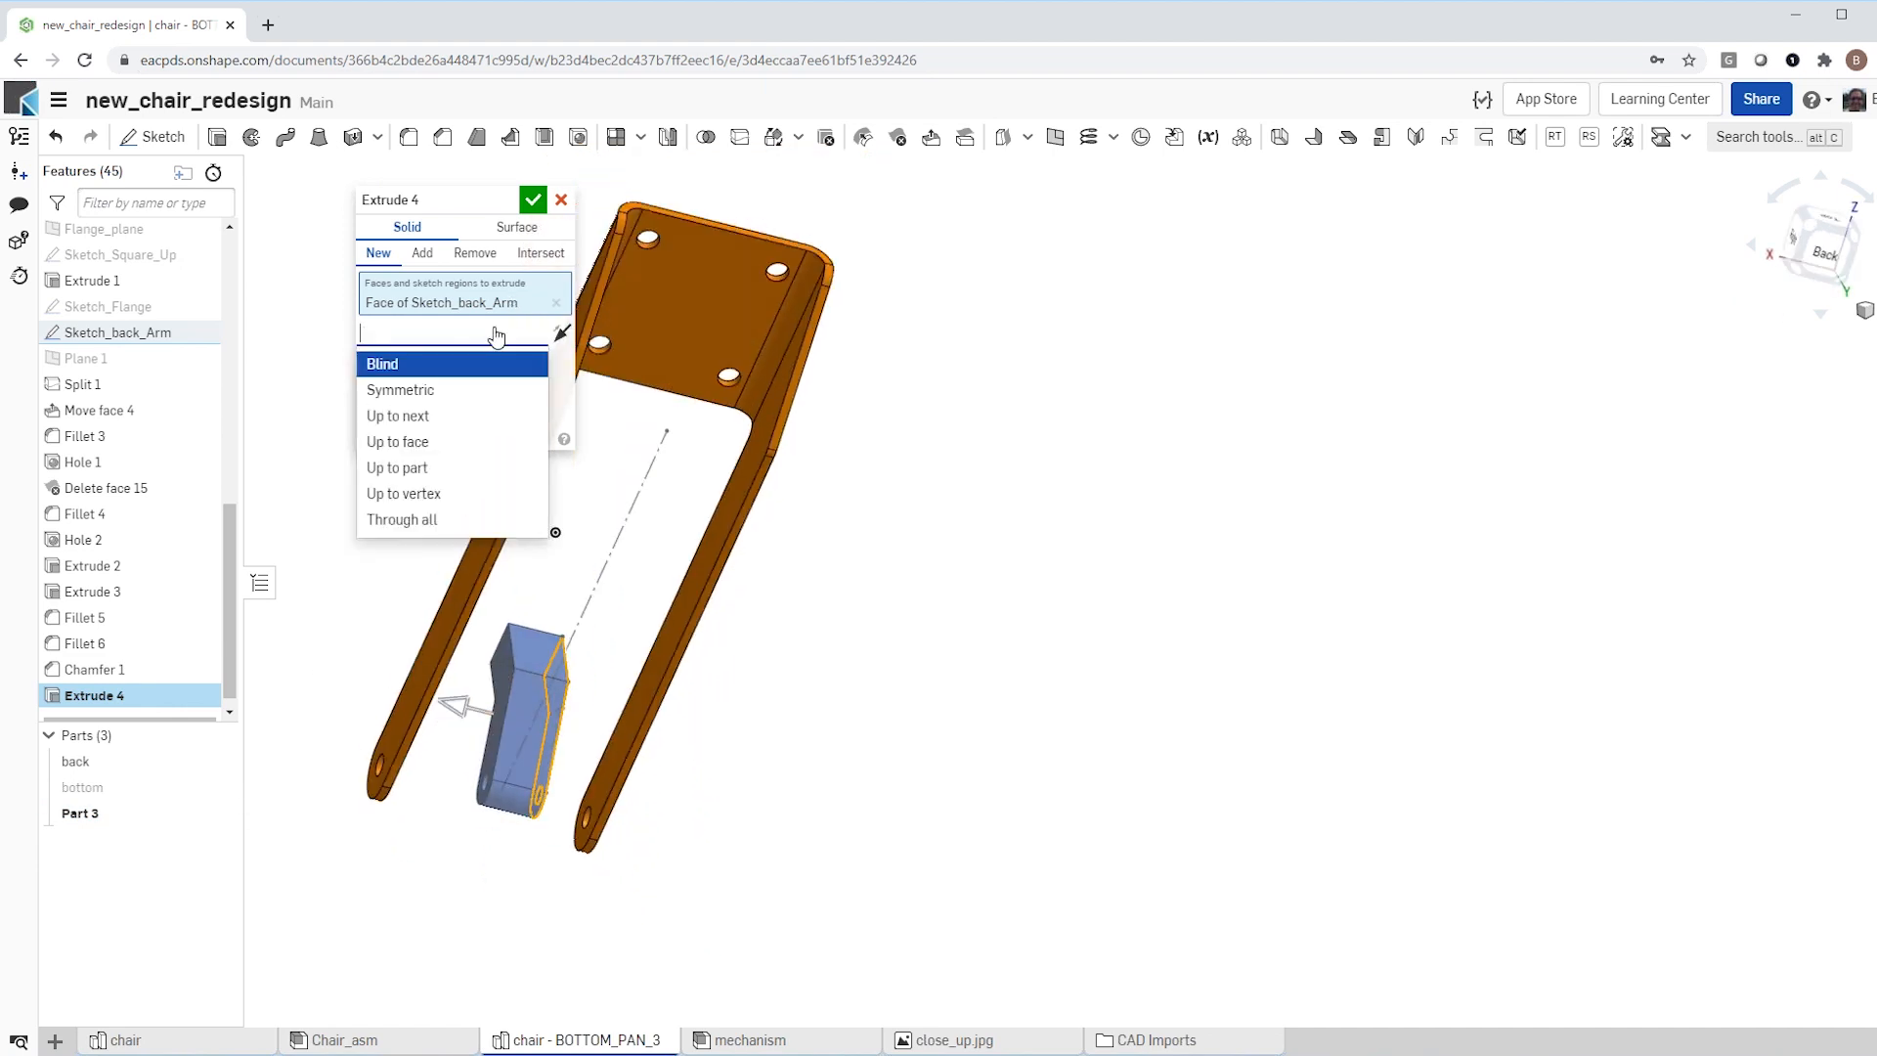
{"action": "left_click", "coordinate": [460, 440]}
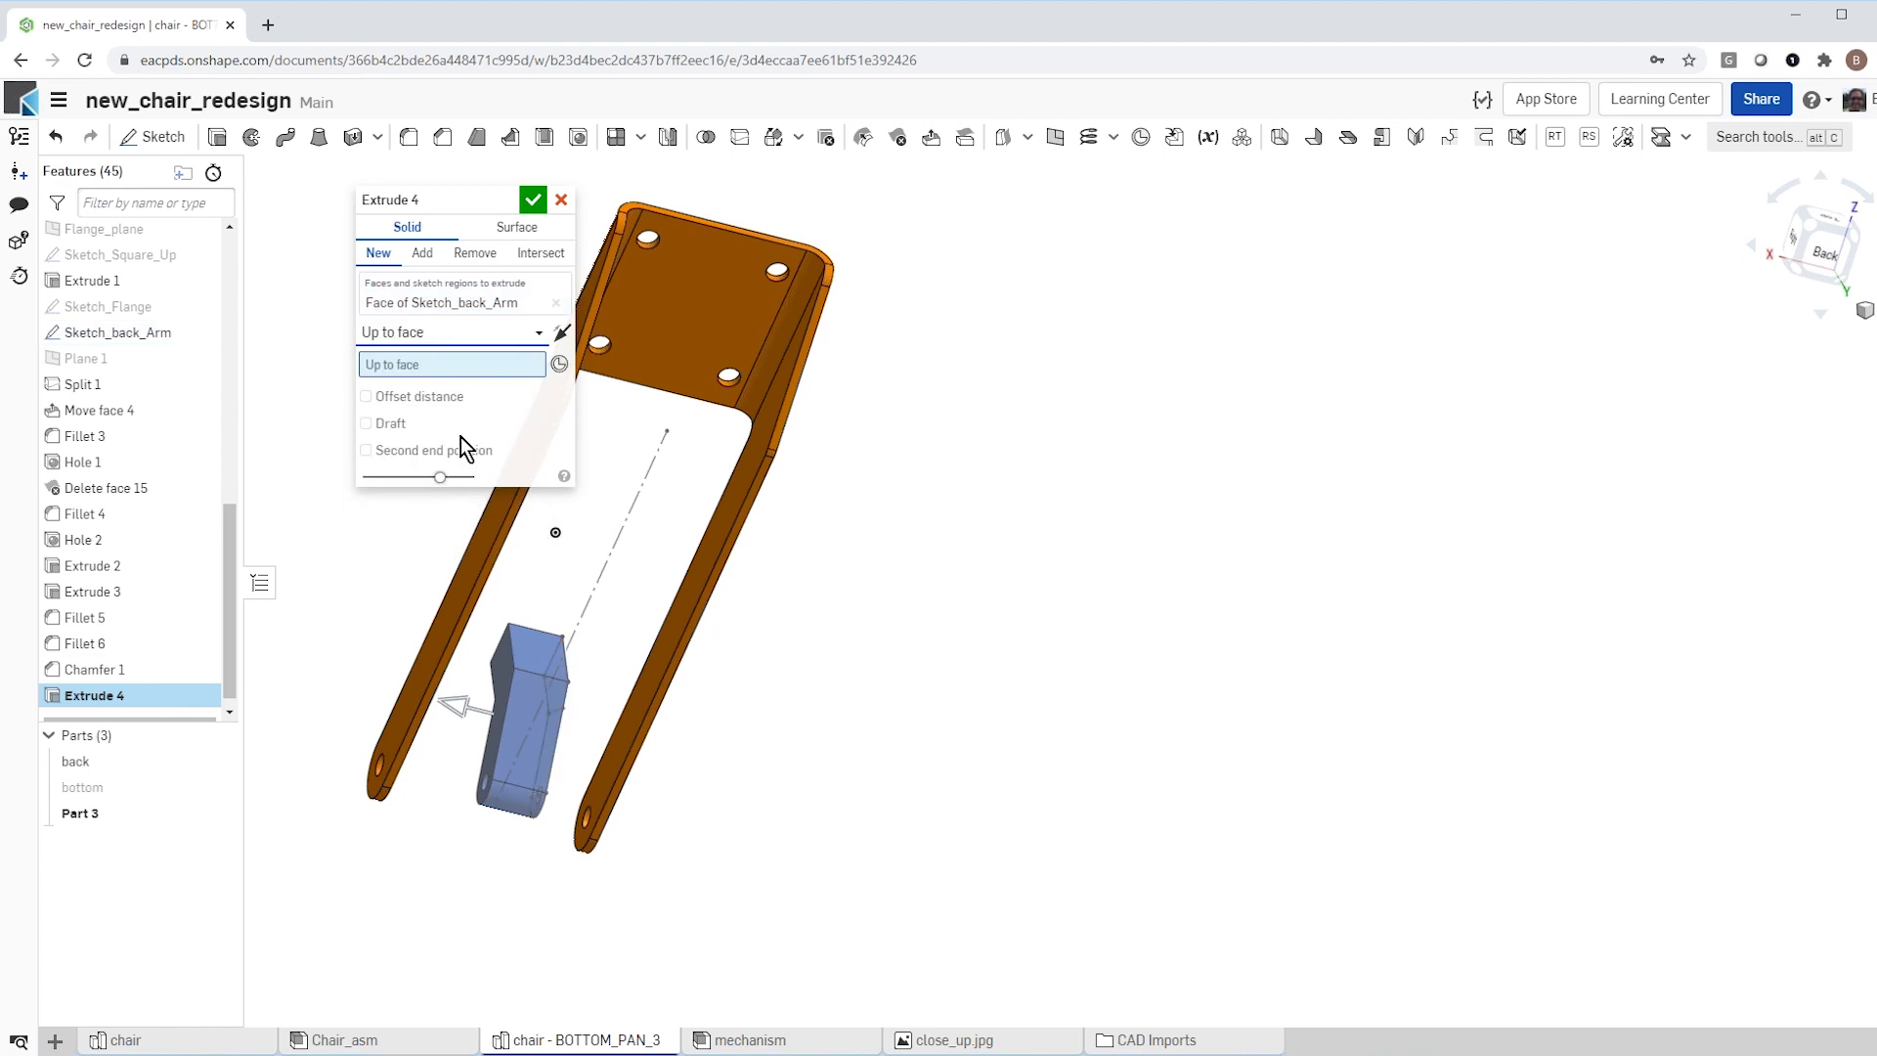
{"action": "left_click", "coordinate": [437, 615]}
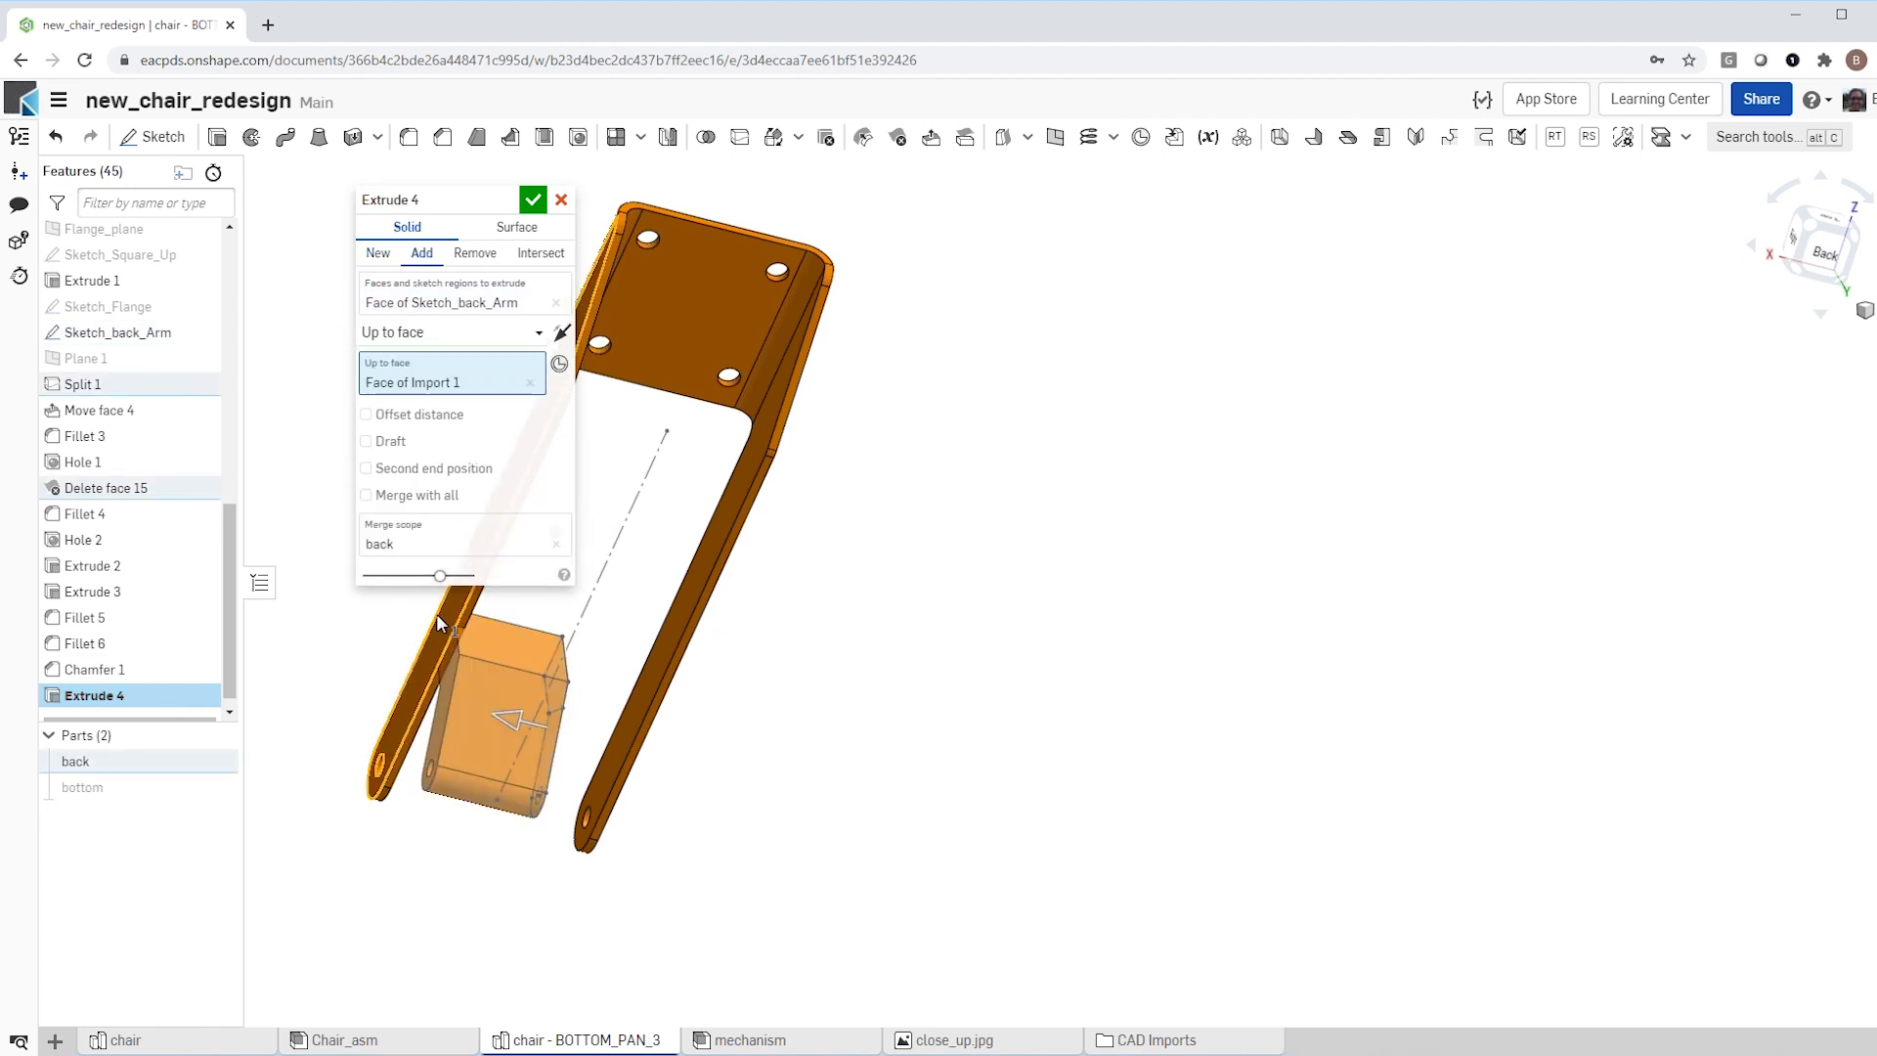
Step: Add a second end position up to the opposite side arm's outer face and merge the extrusion into the back part
{"action": "right_click_drag", "start_coordinate": [523, 731], "coordinate": [658, 767]}
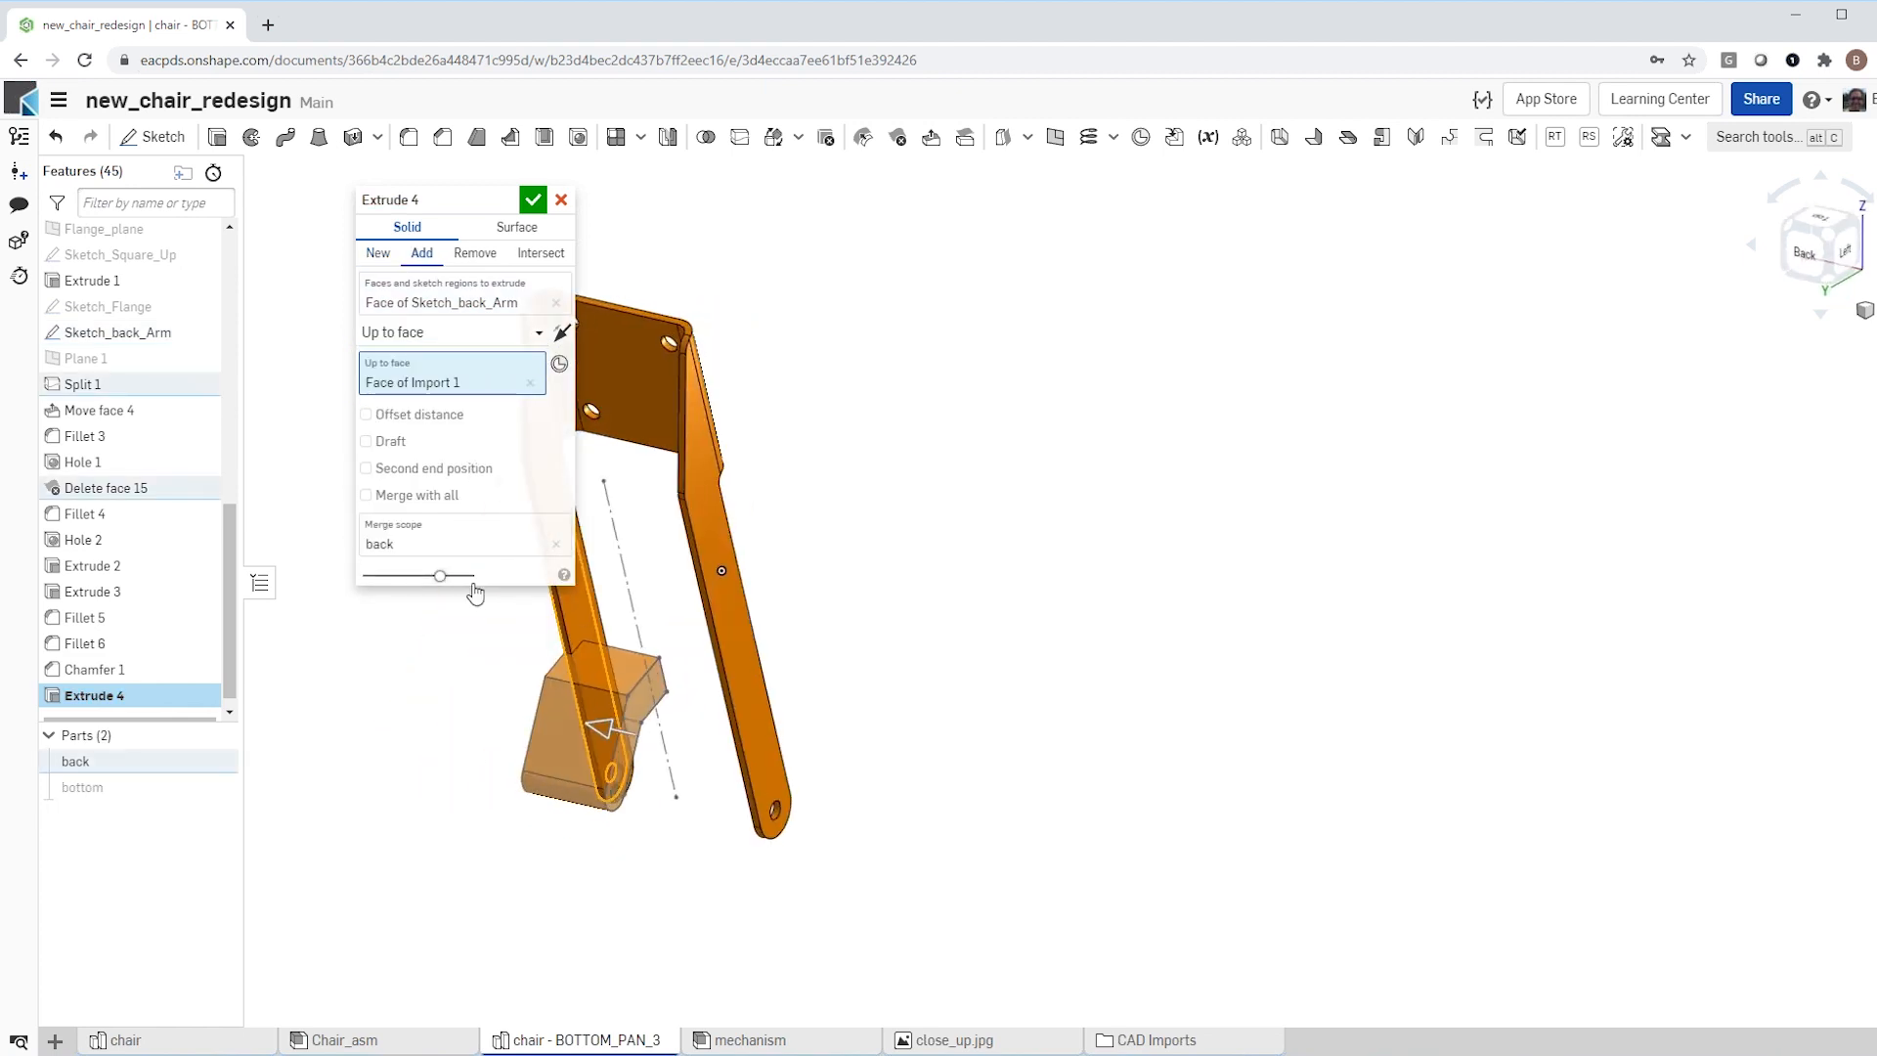
{"action": "left_click", "coordinate": [367, 468]}
{"action": "left_click", "coordinate": [536, 494]}
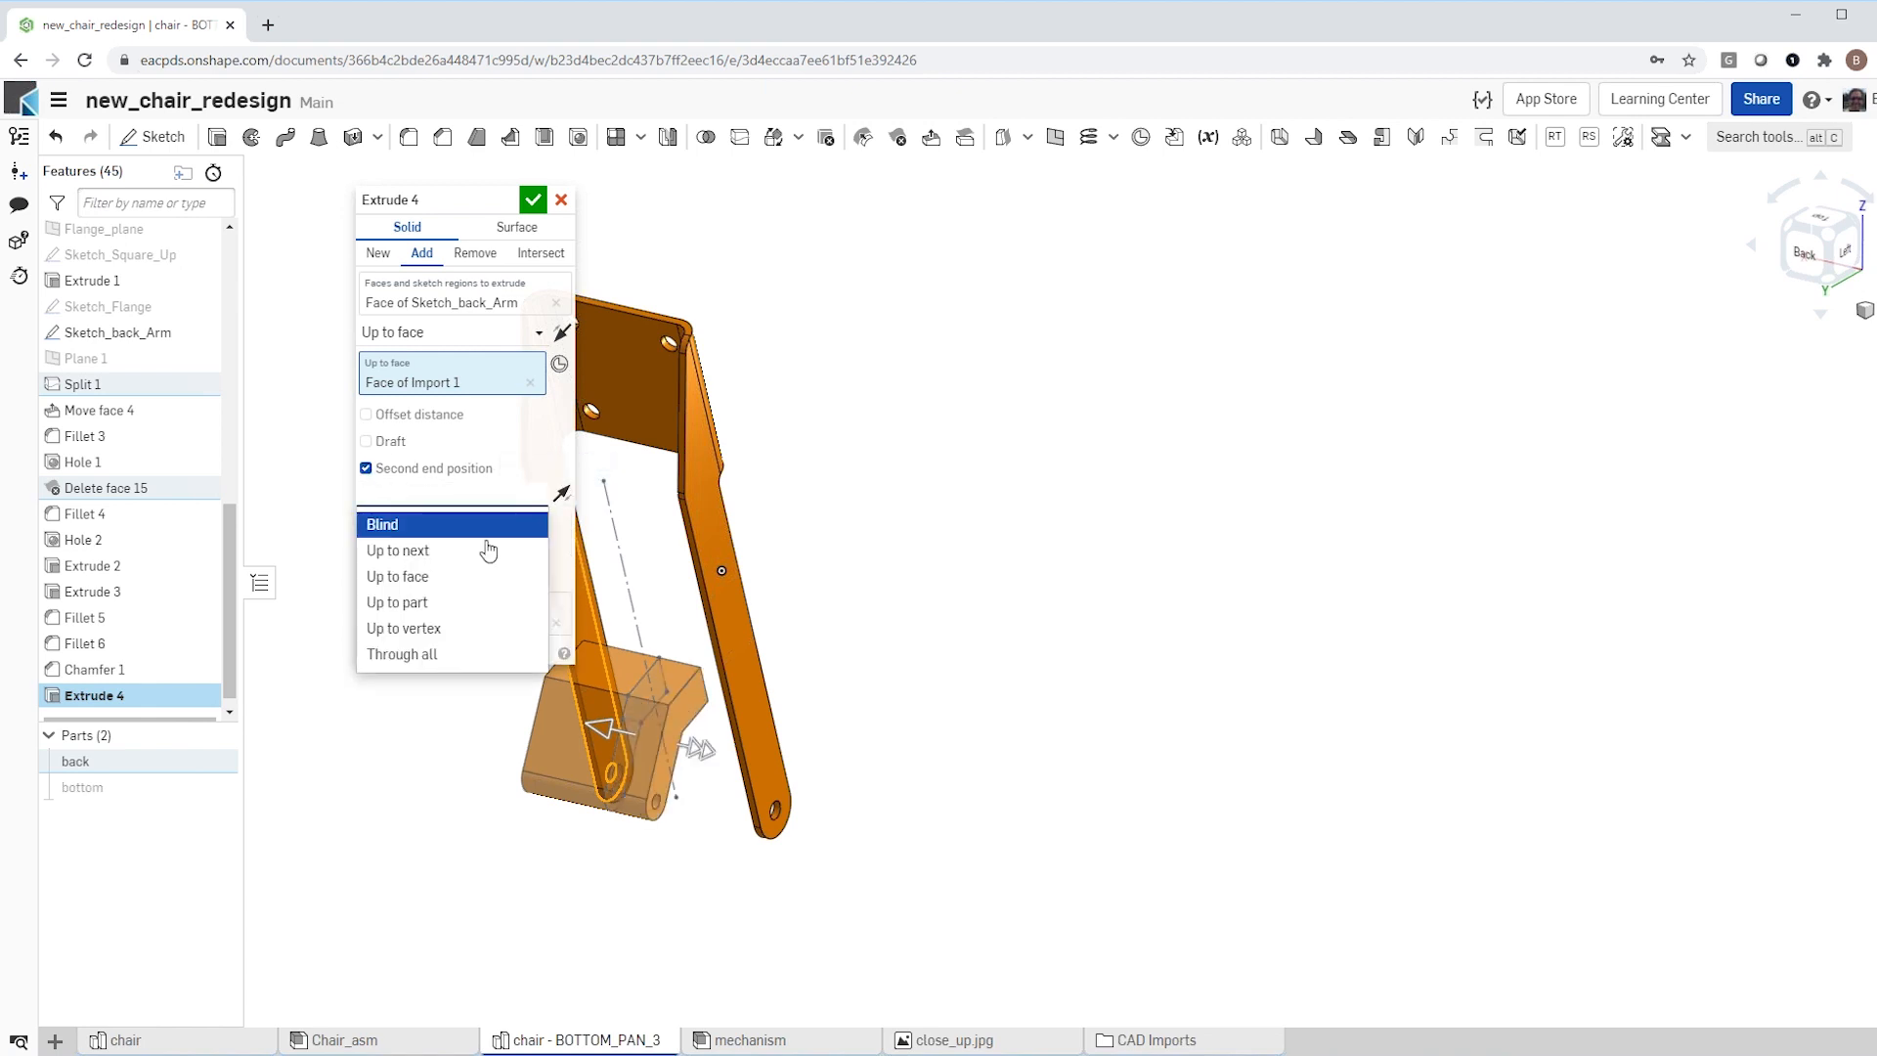
{"action": "left_click", "coordinate": [474, 575]}
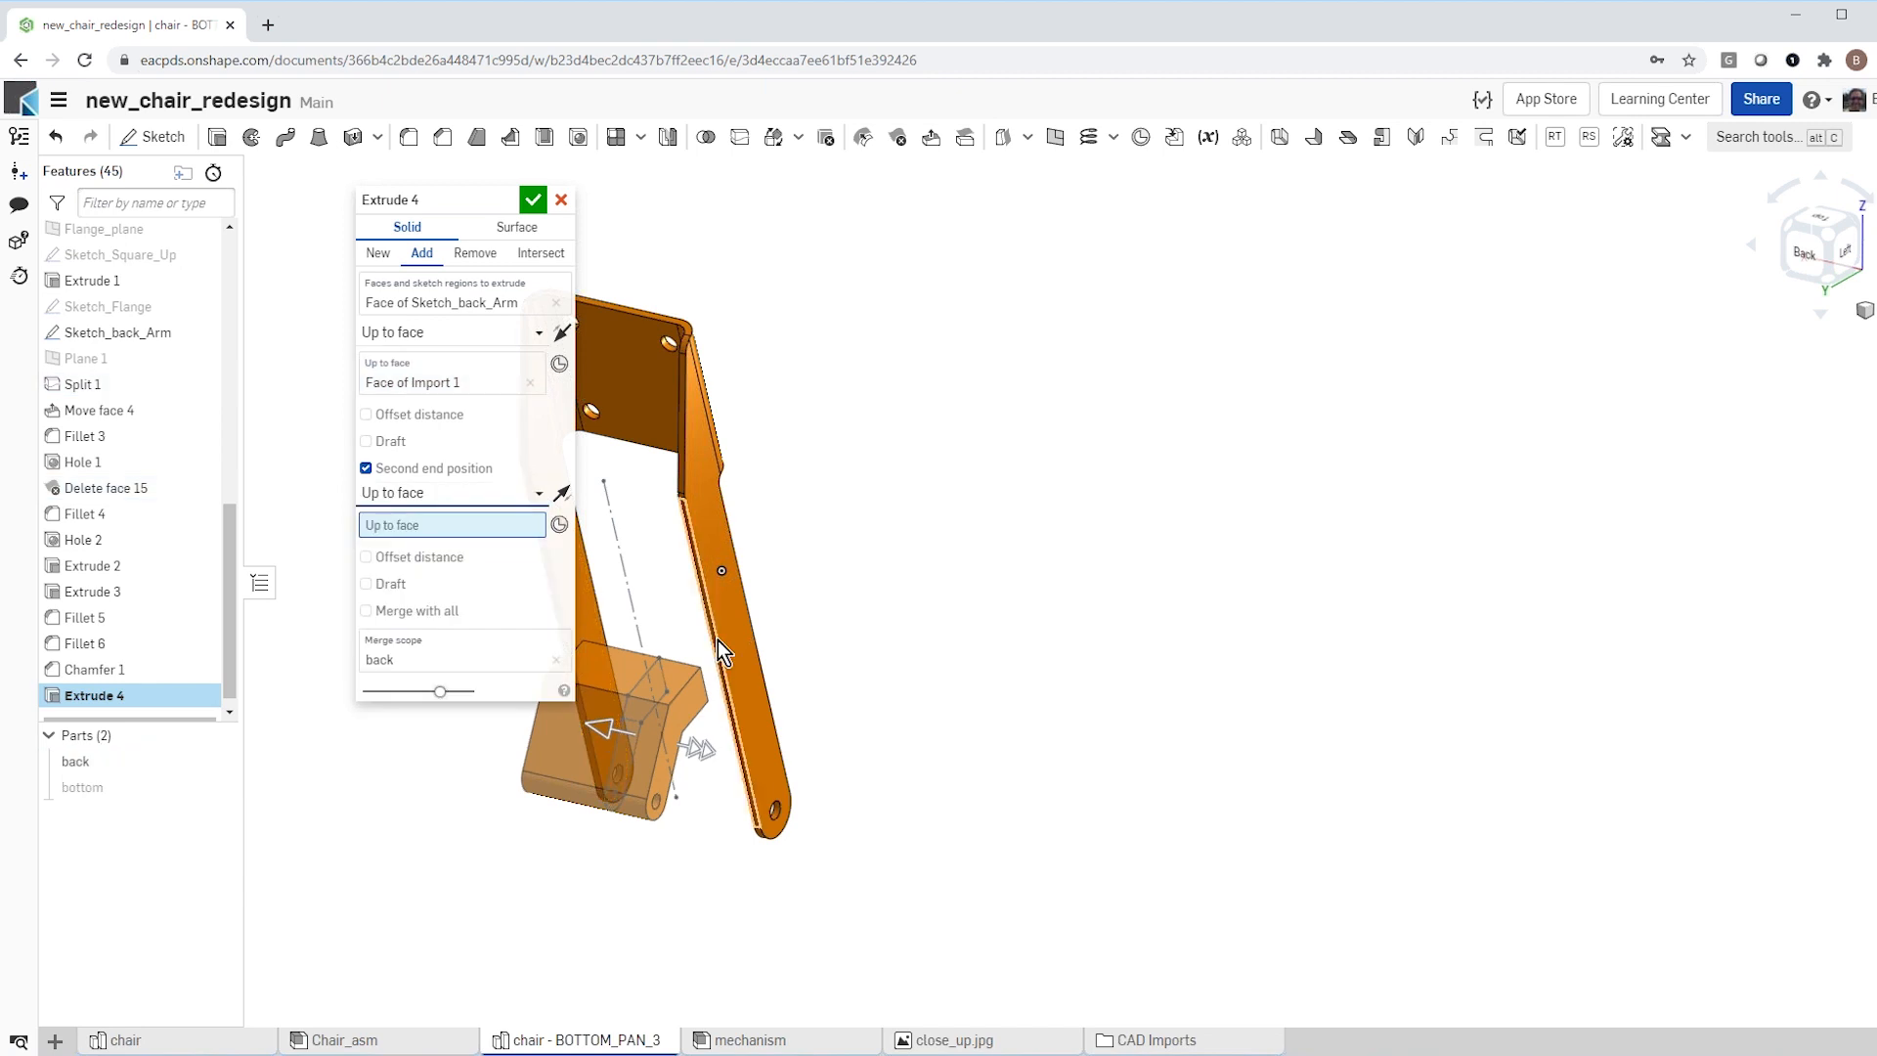
{"action": "left_click", "coordinate": [741, 666]}
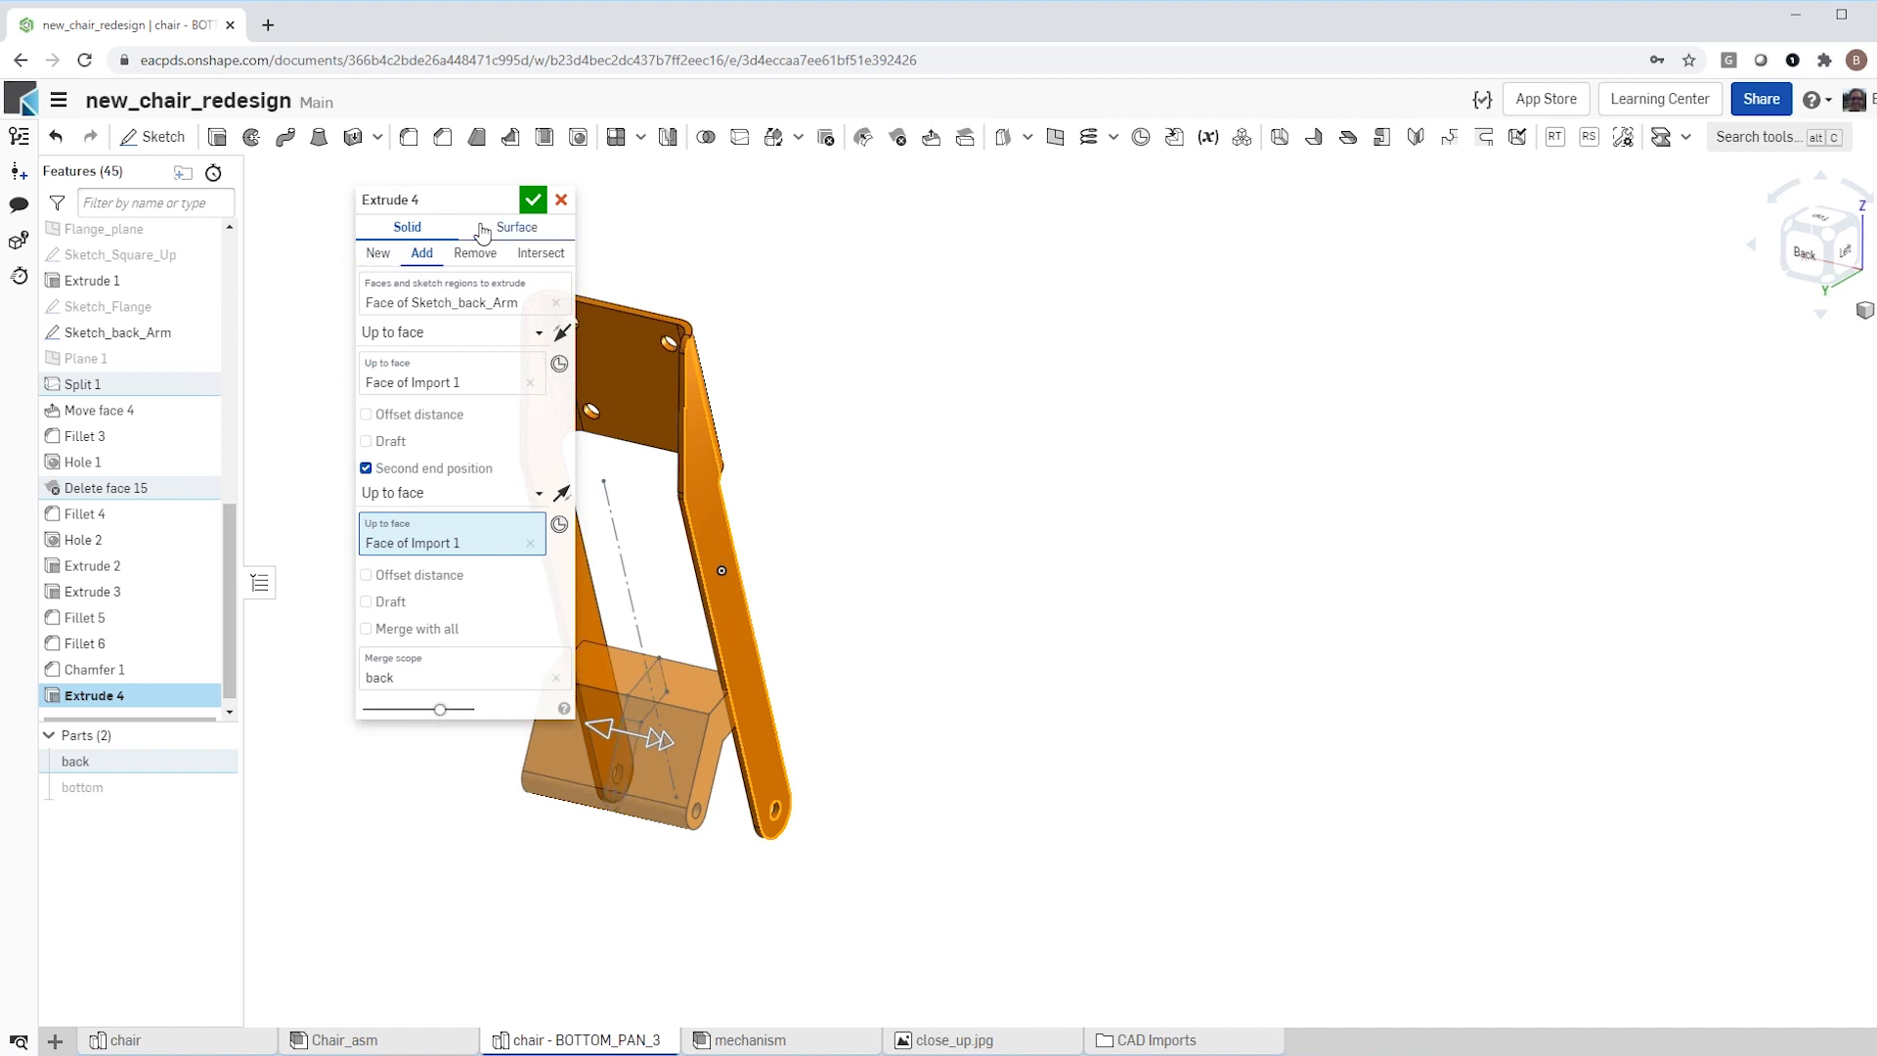
{"action": "left_click", "coordinate": [533, 199]}
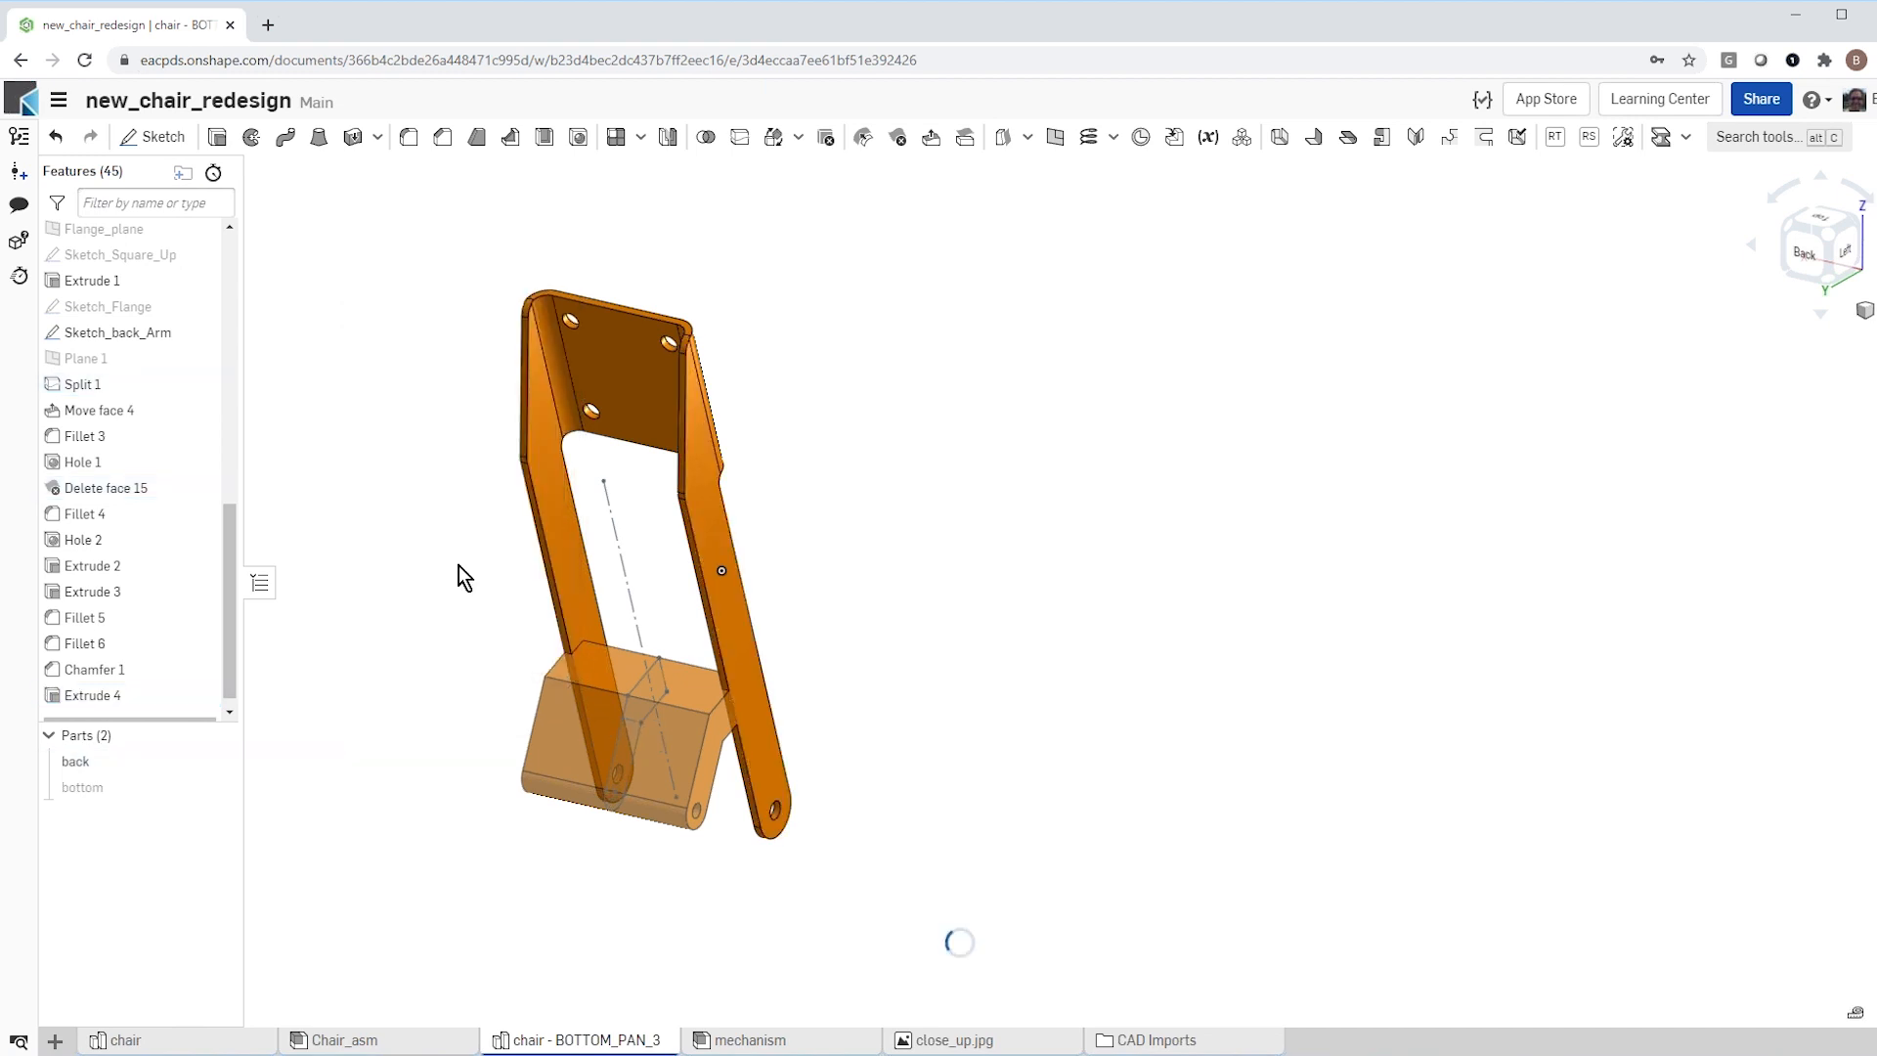
{"action": "key", "text": "shift+2"}
{"action": "scroll", "coordinate": [509, 675], "scroll_direction": "up", "scroll_amount": 3}
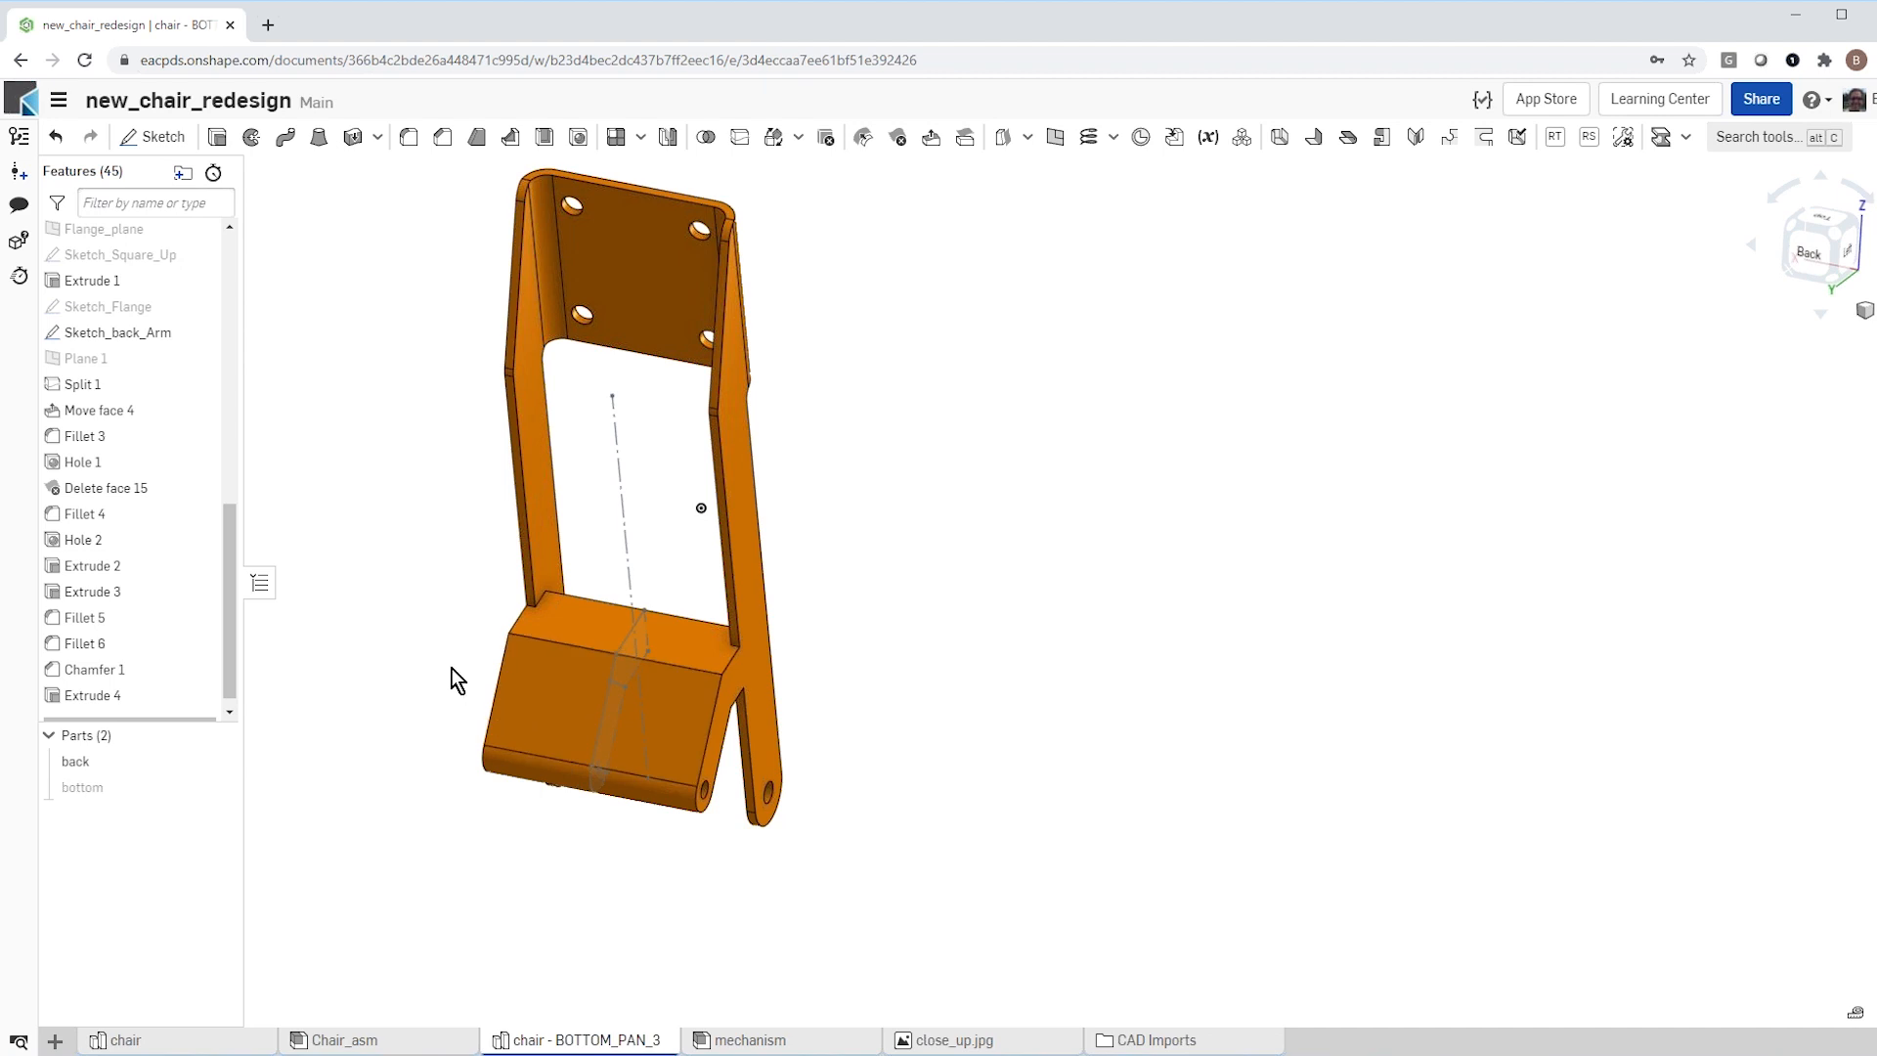
Step: Set up an Extrude removal of Sketch_back_Arm from the back part, ending up to the inner face of one side arm
{"action": "left_click", "coordinate": [157, 336]}
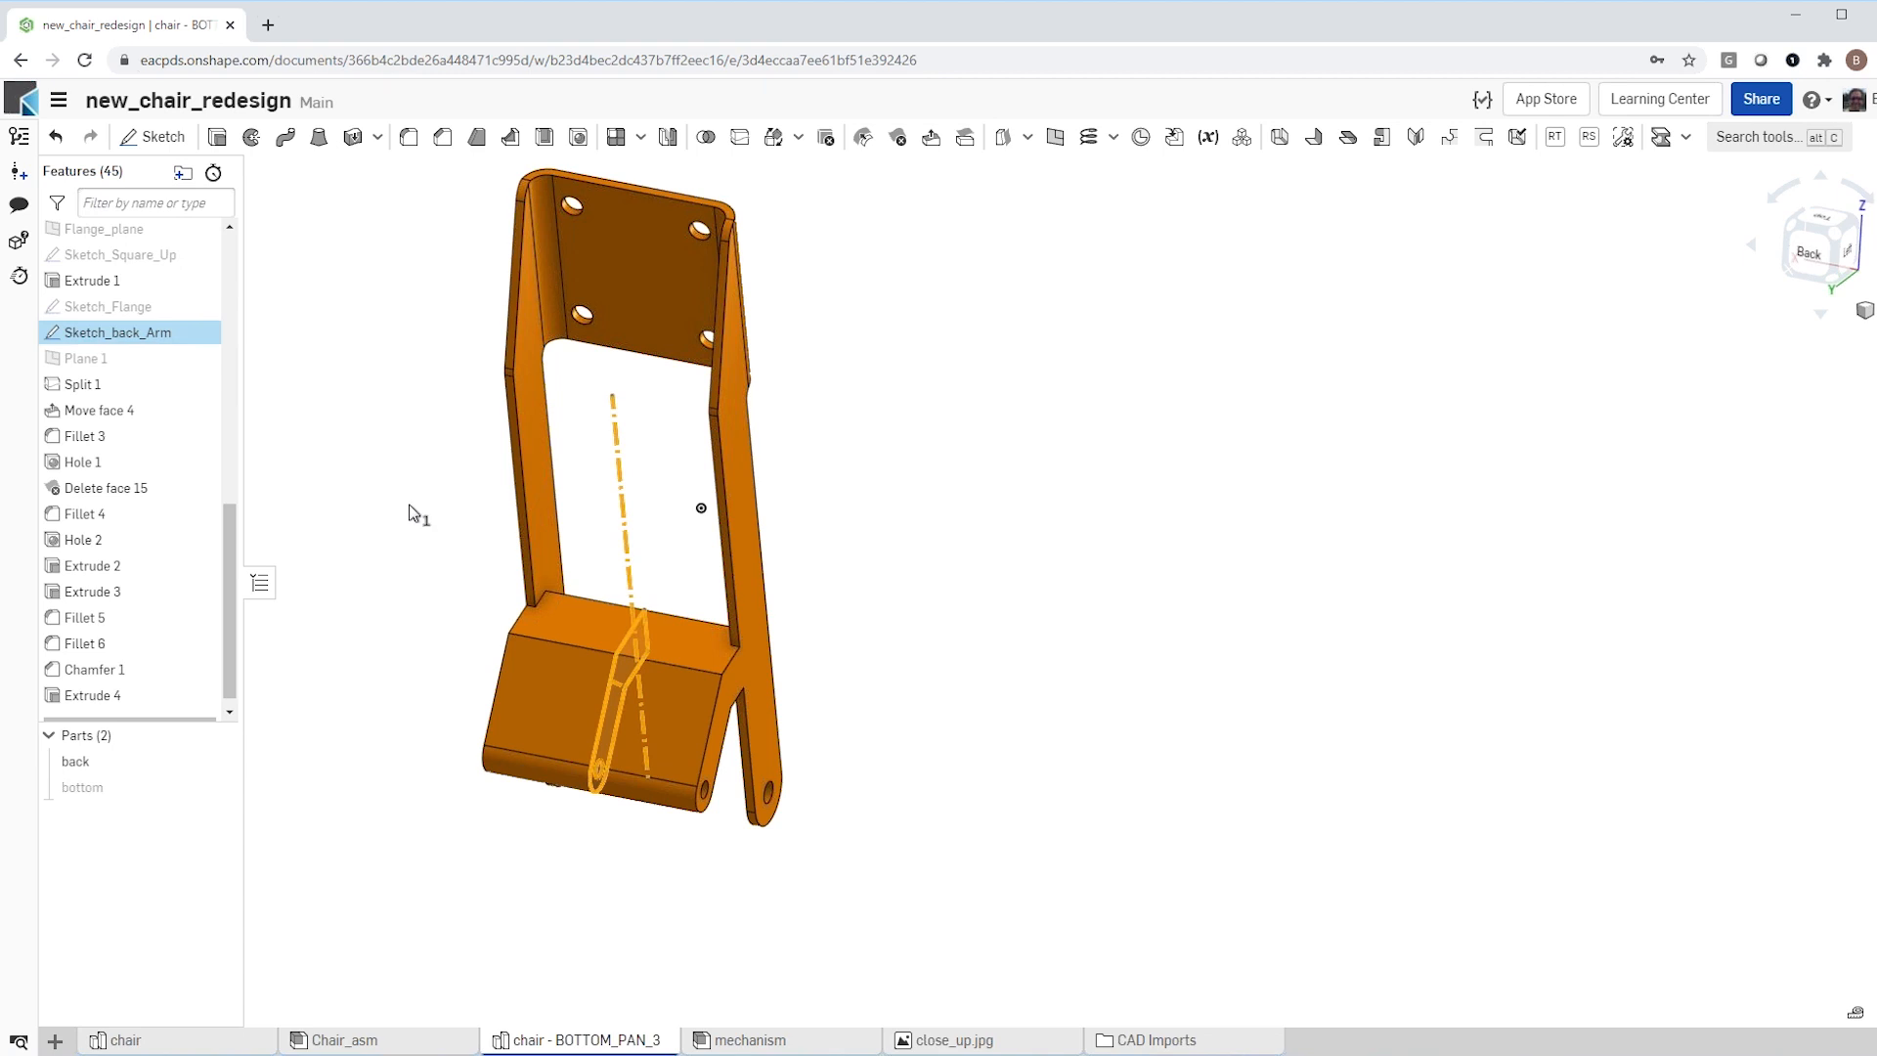
{"action": "left_click", "coordinate": [217, 138]}
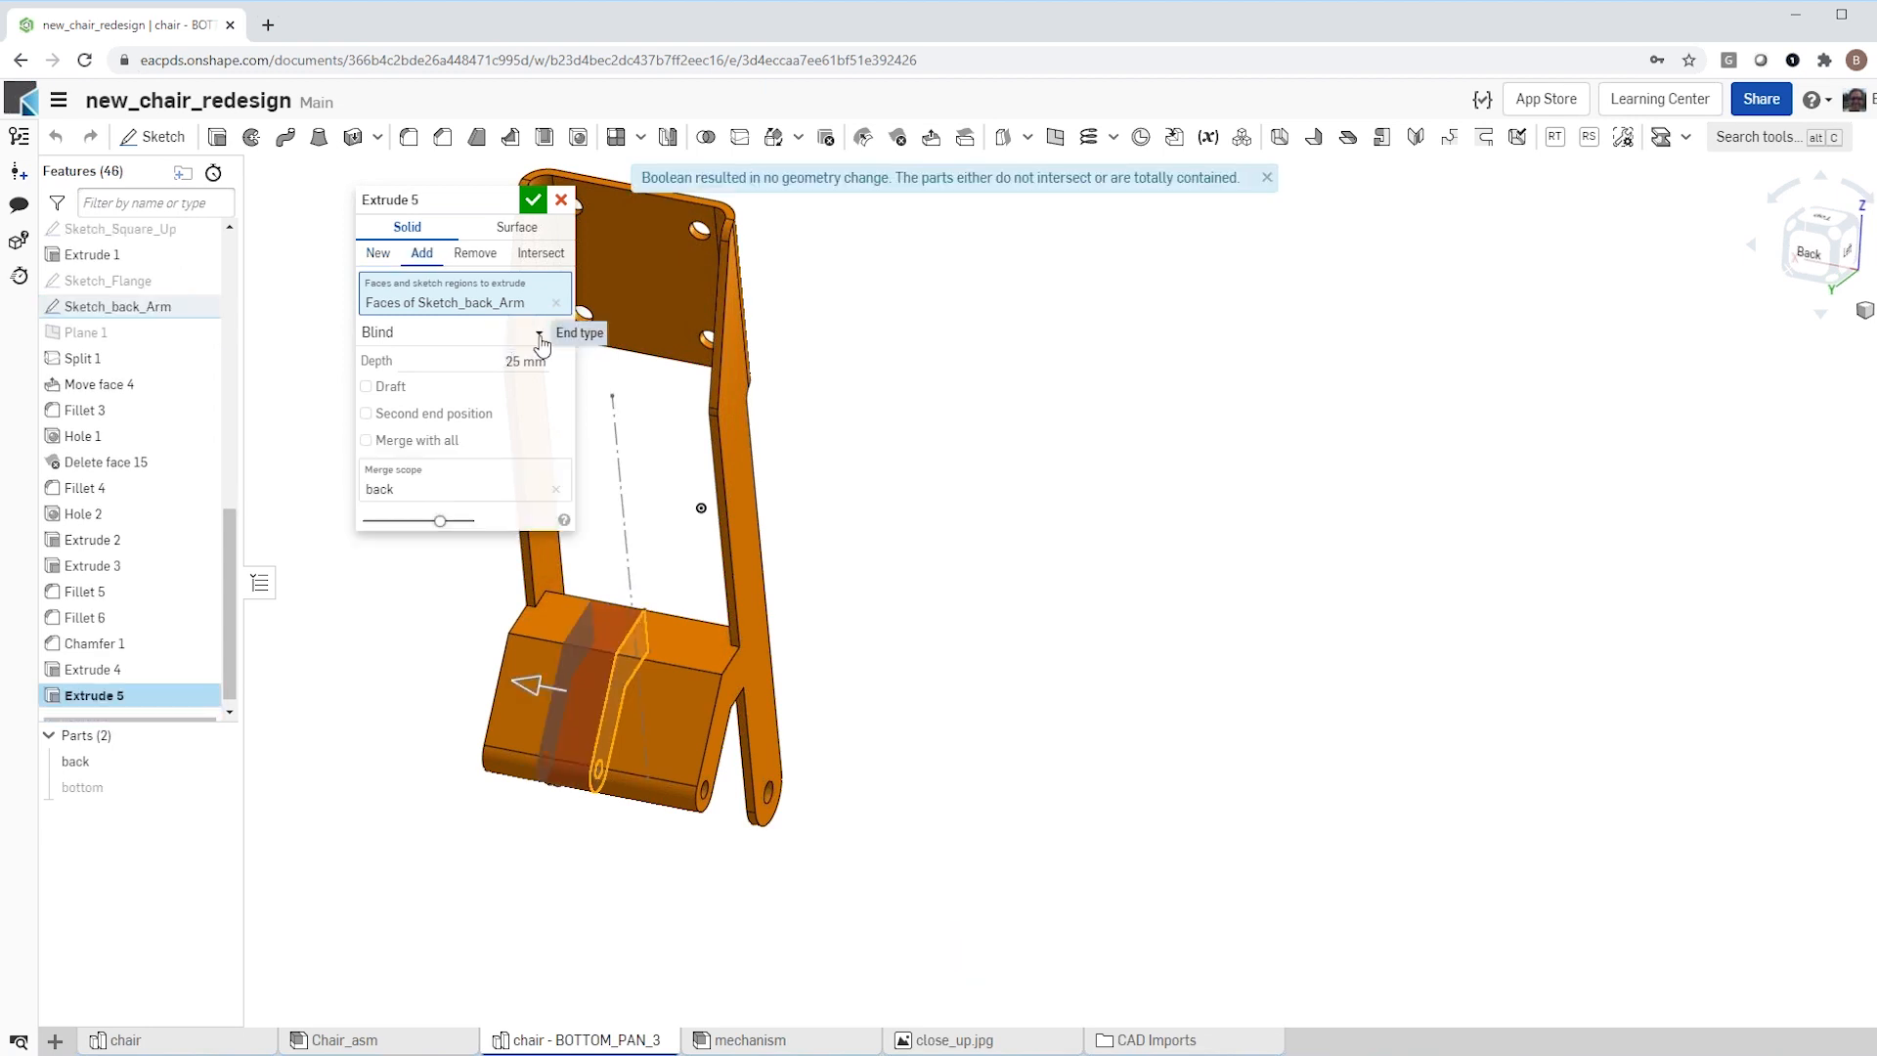
{"action": "left_click", "coordinate": [539, 336]}
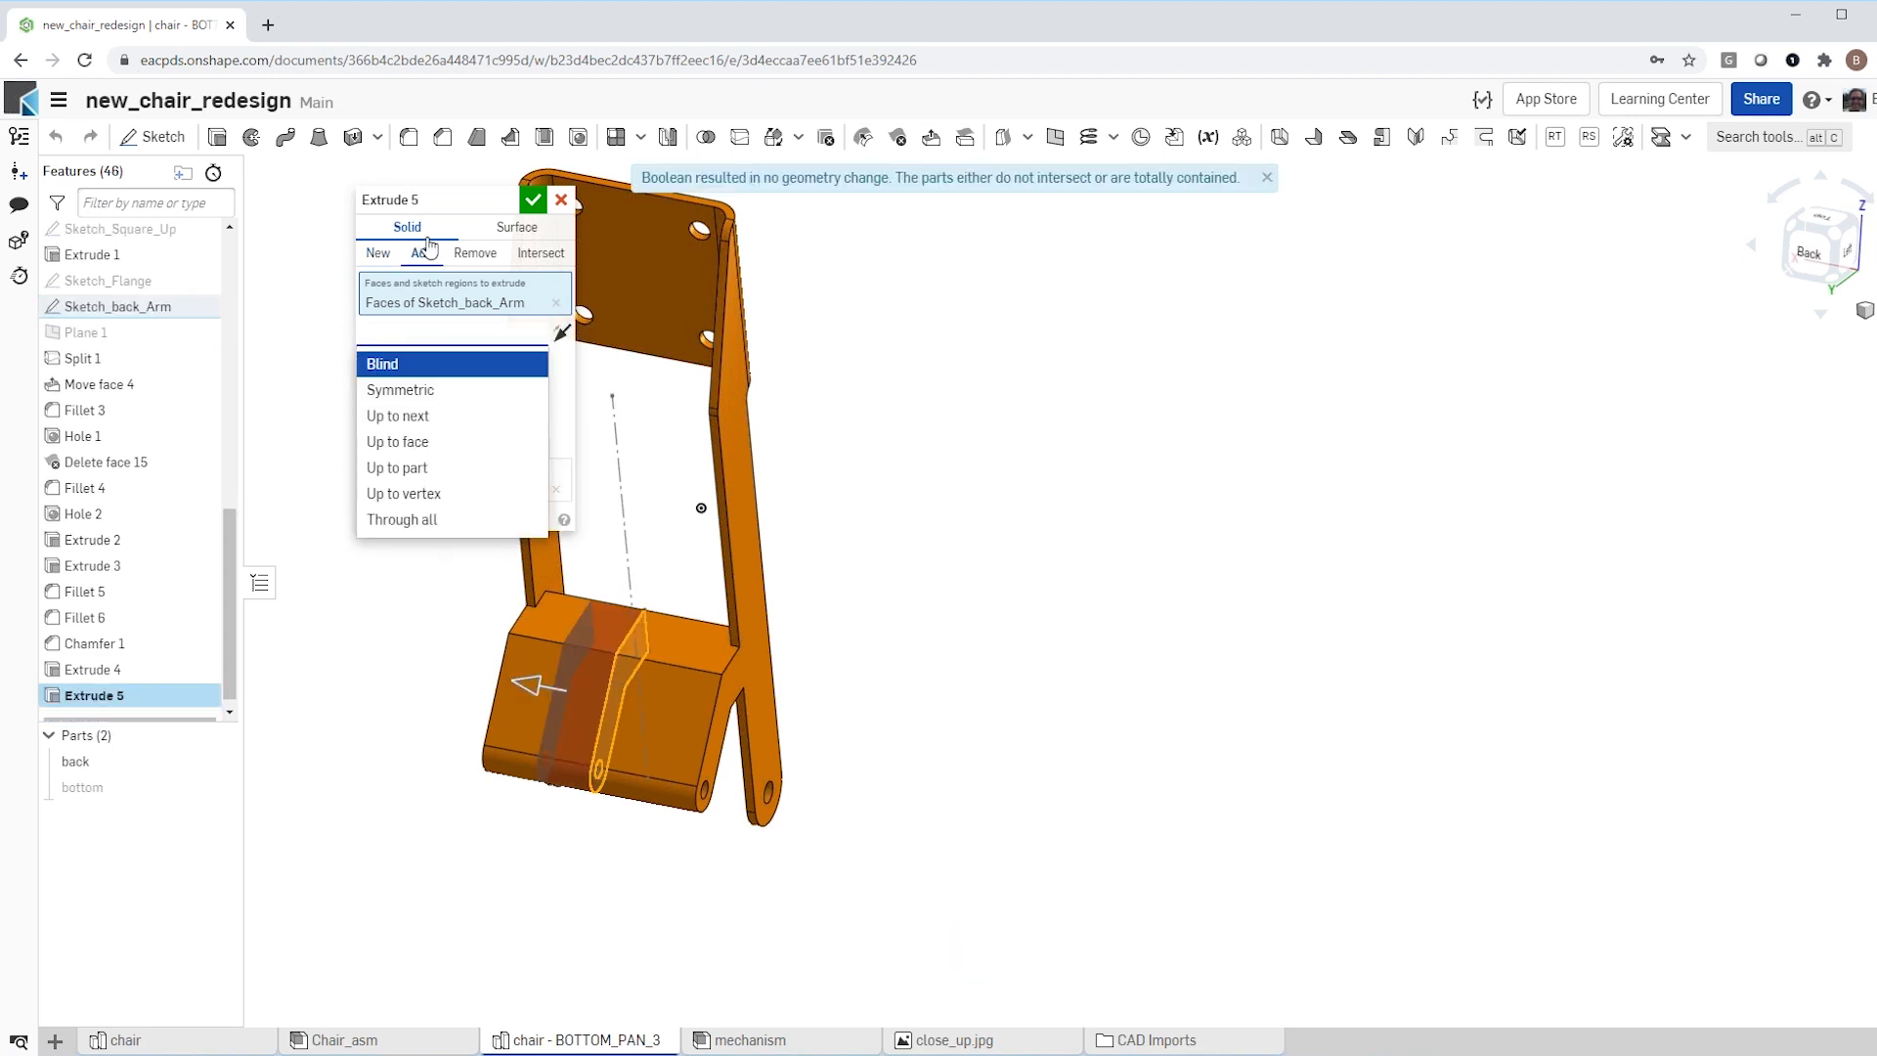
{"action": "left_click", "coordinate": [481, 259]}
{"action": "left_click", "coordinate": [475, 256]}
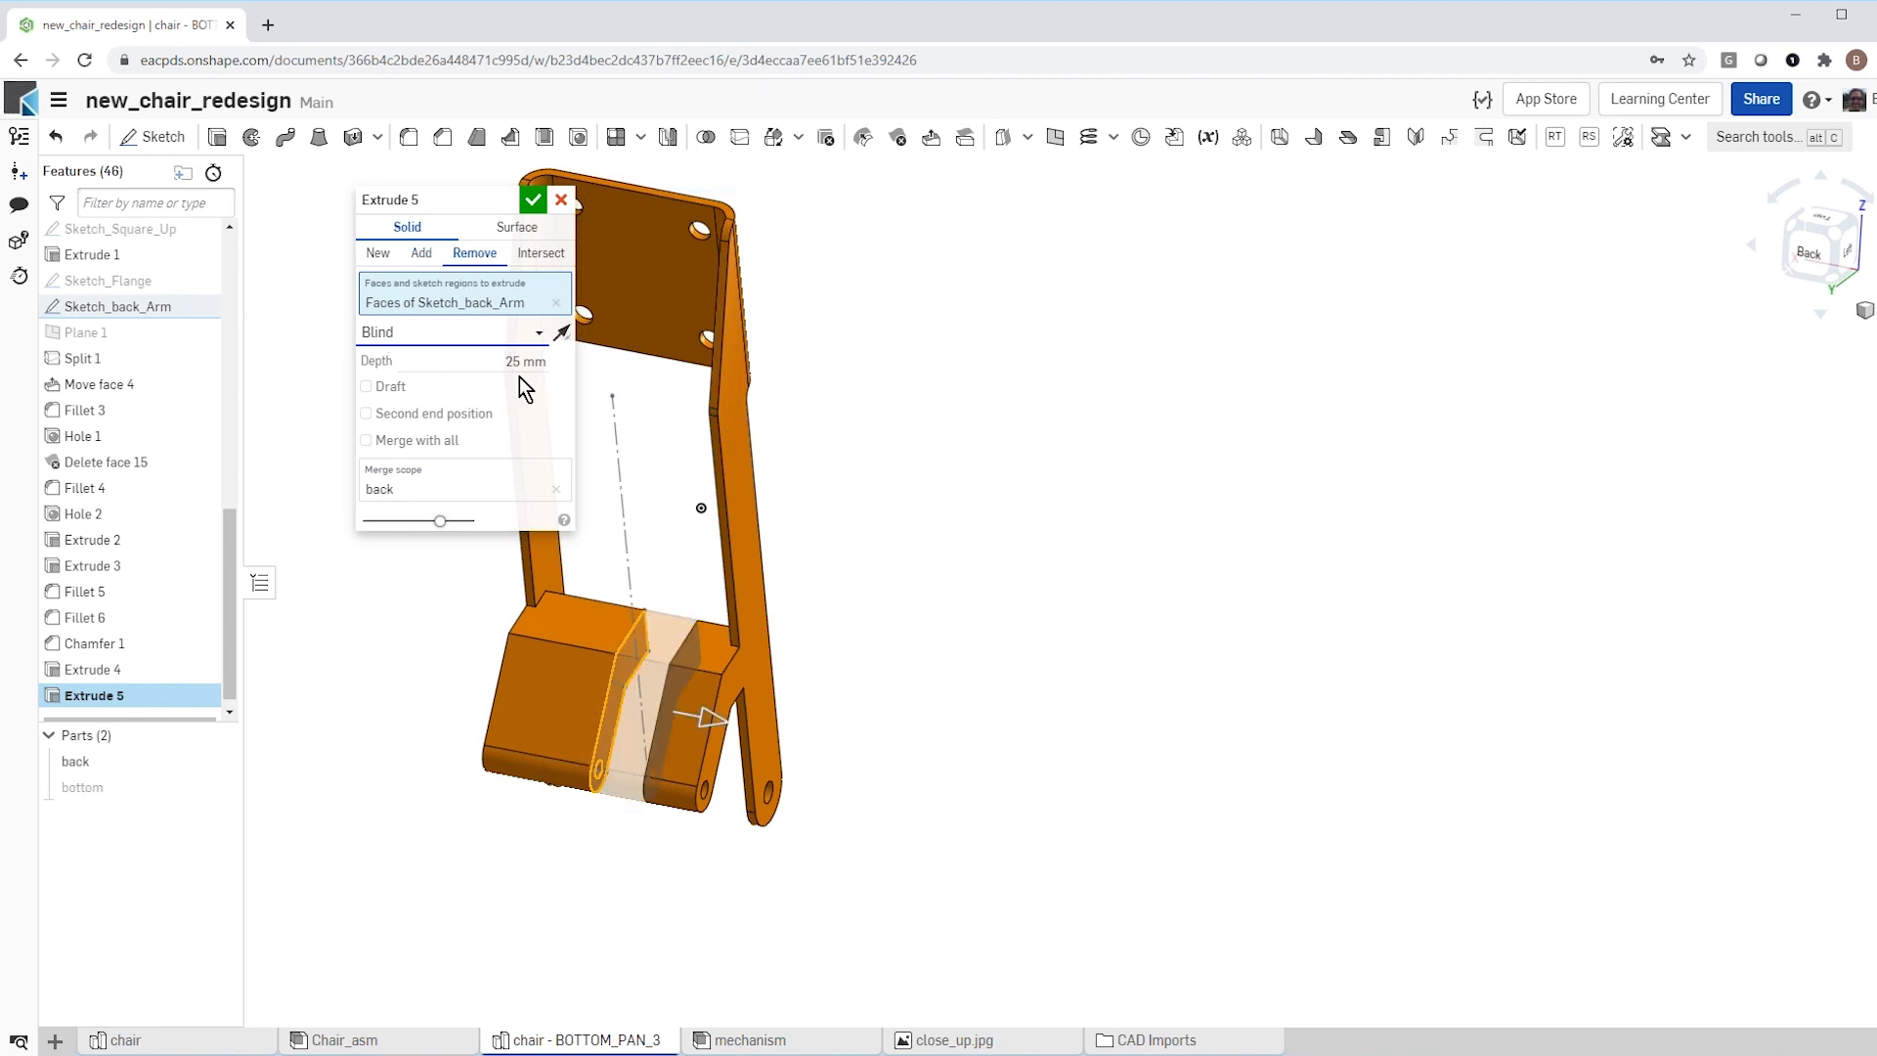
{"action": "left_click", "coordinate": [542, 337]}
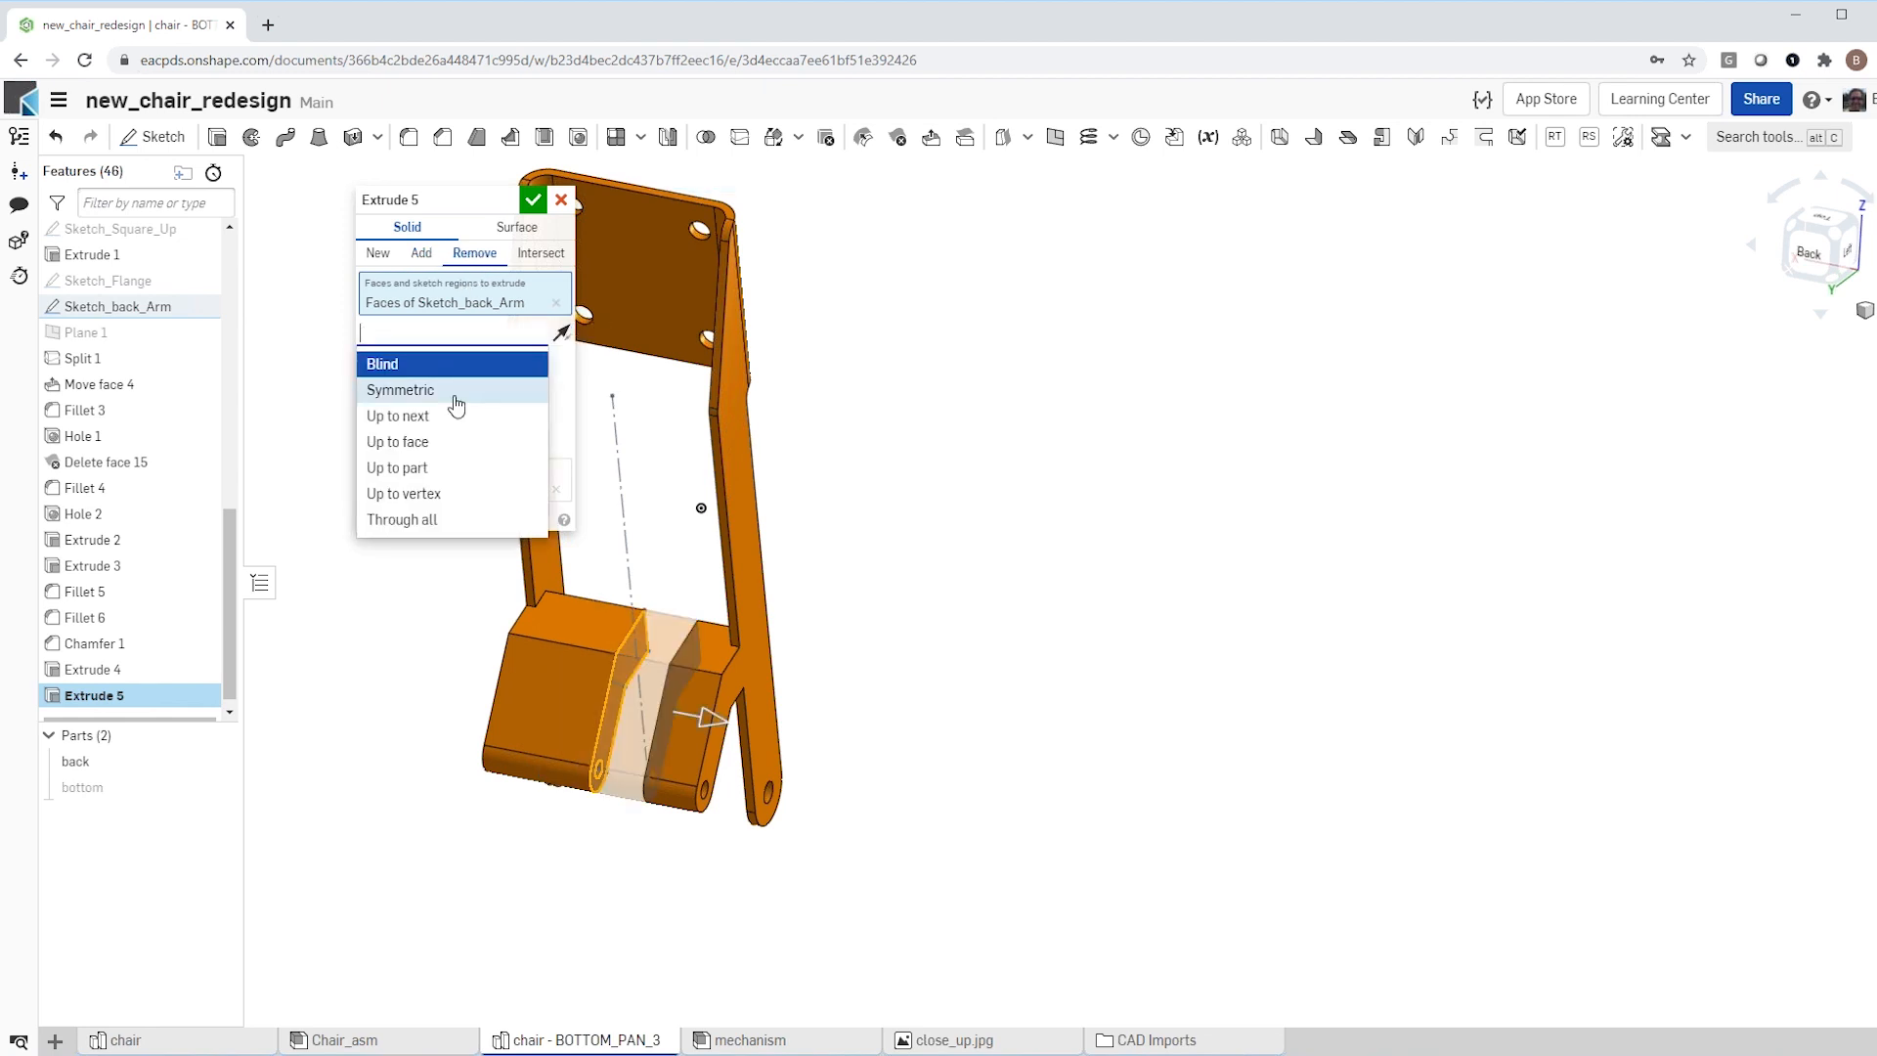
{"action": "left_click", "coordinate": [469, 444]}
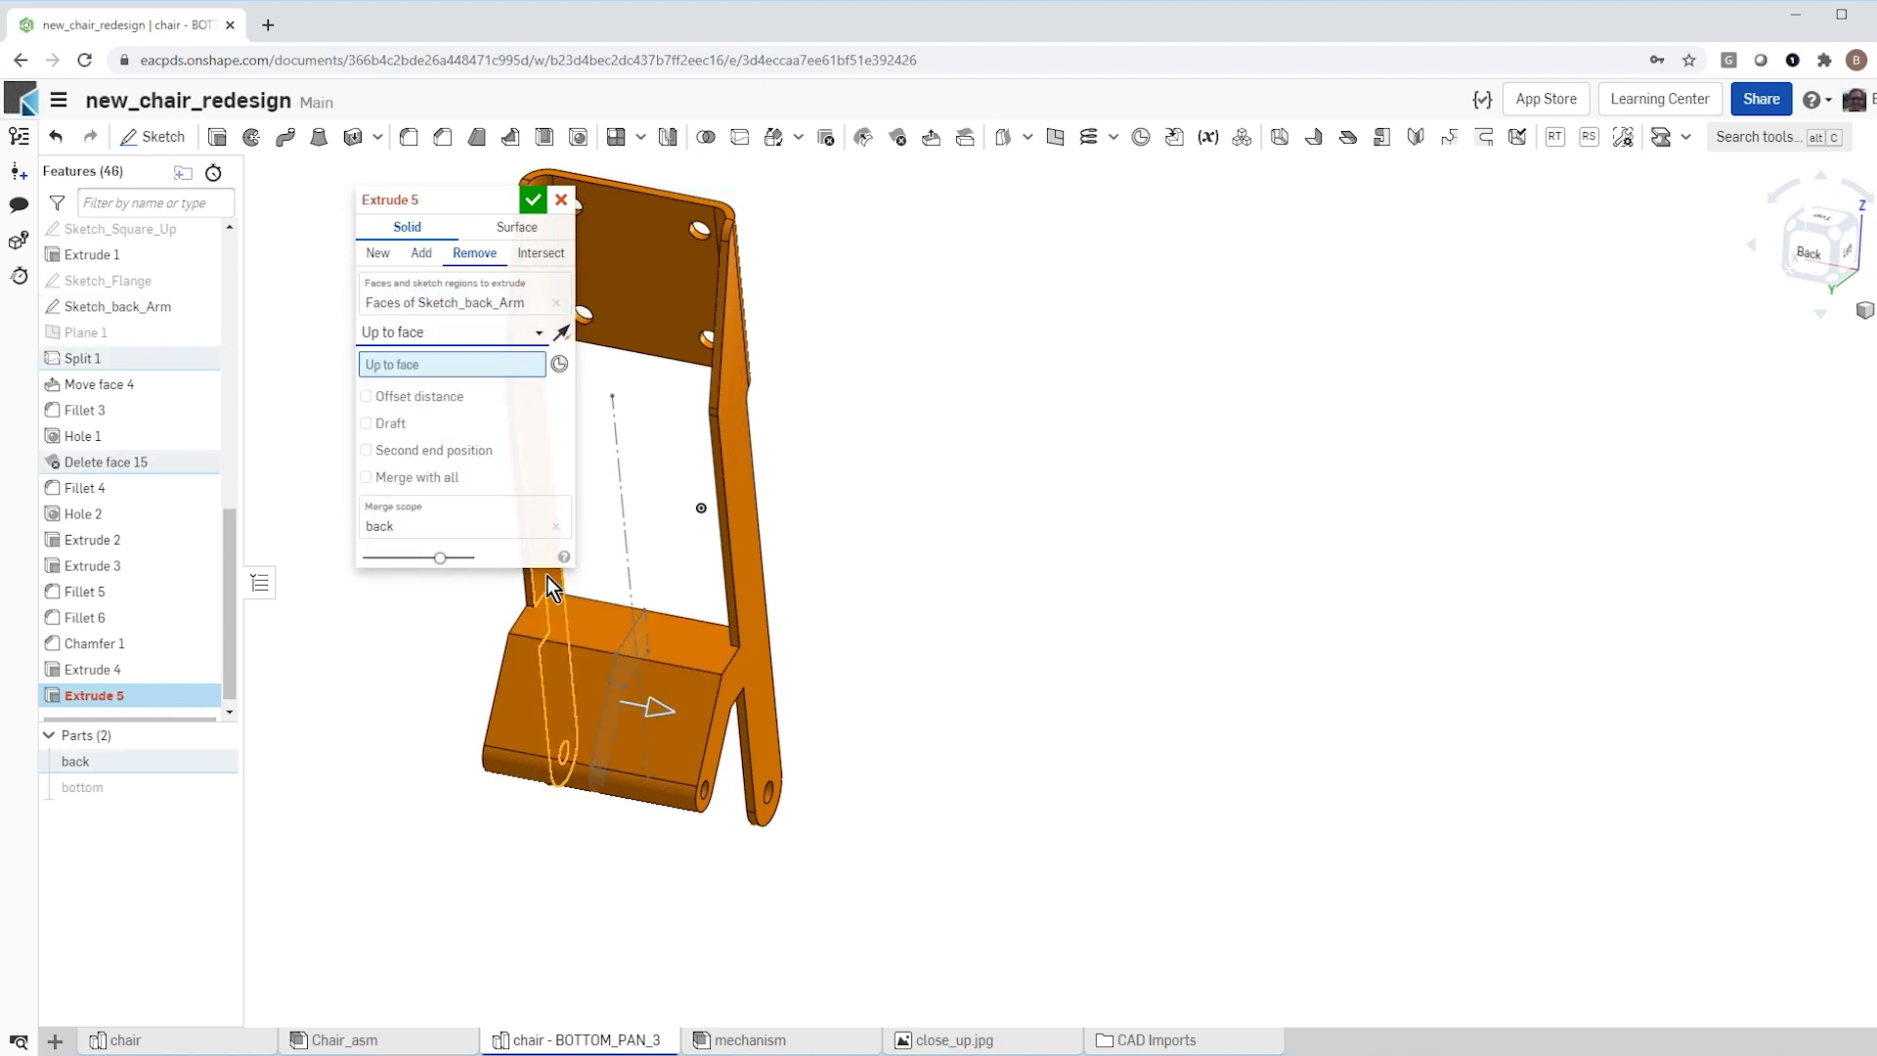
{"action": "left_click", "coordinate": [549, 577]}
Step: Extend the removal with a second end position up to the opposite arm's inner face, clearing the material between the arms
{"action": "right_click_drag", "start_coordinate": [398, 712], "coordinate": [386, 547]}
{"action": "left_click", "coordinate": [365, 470]}
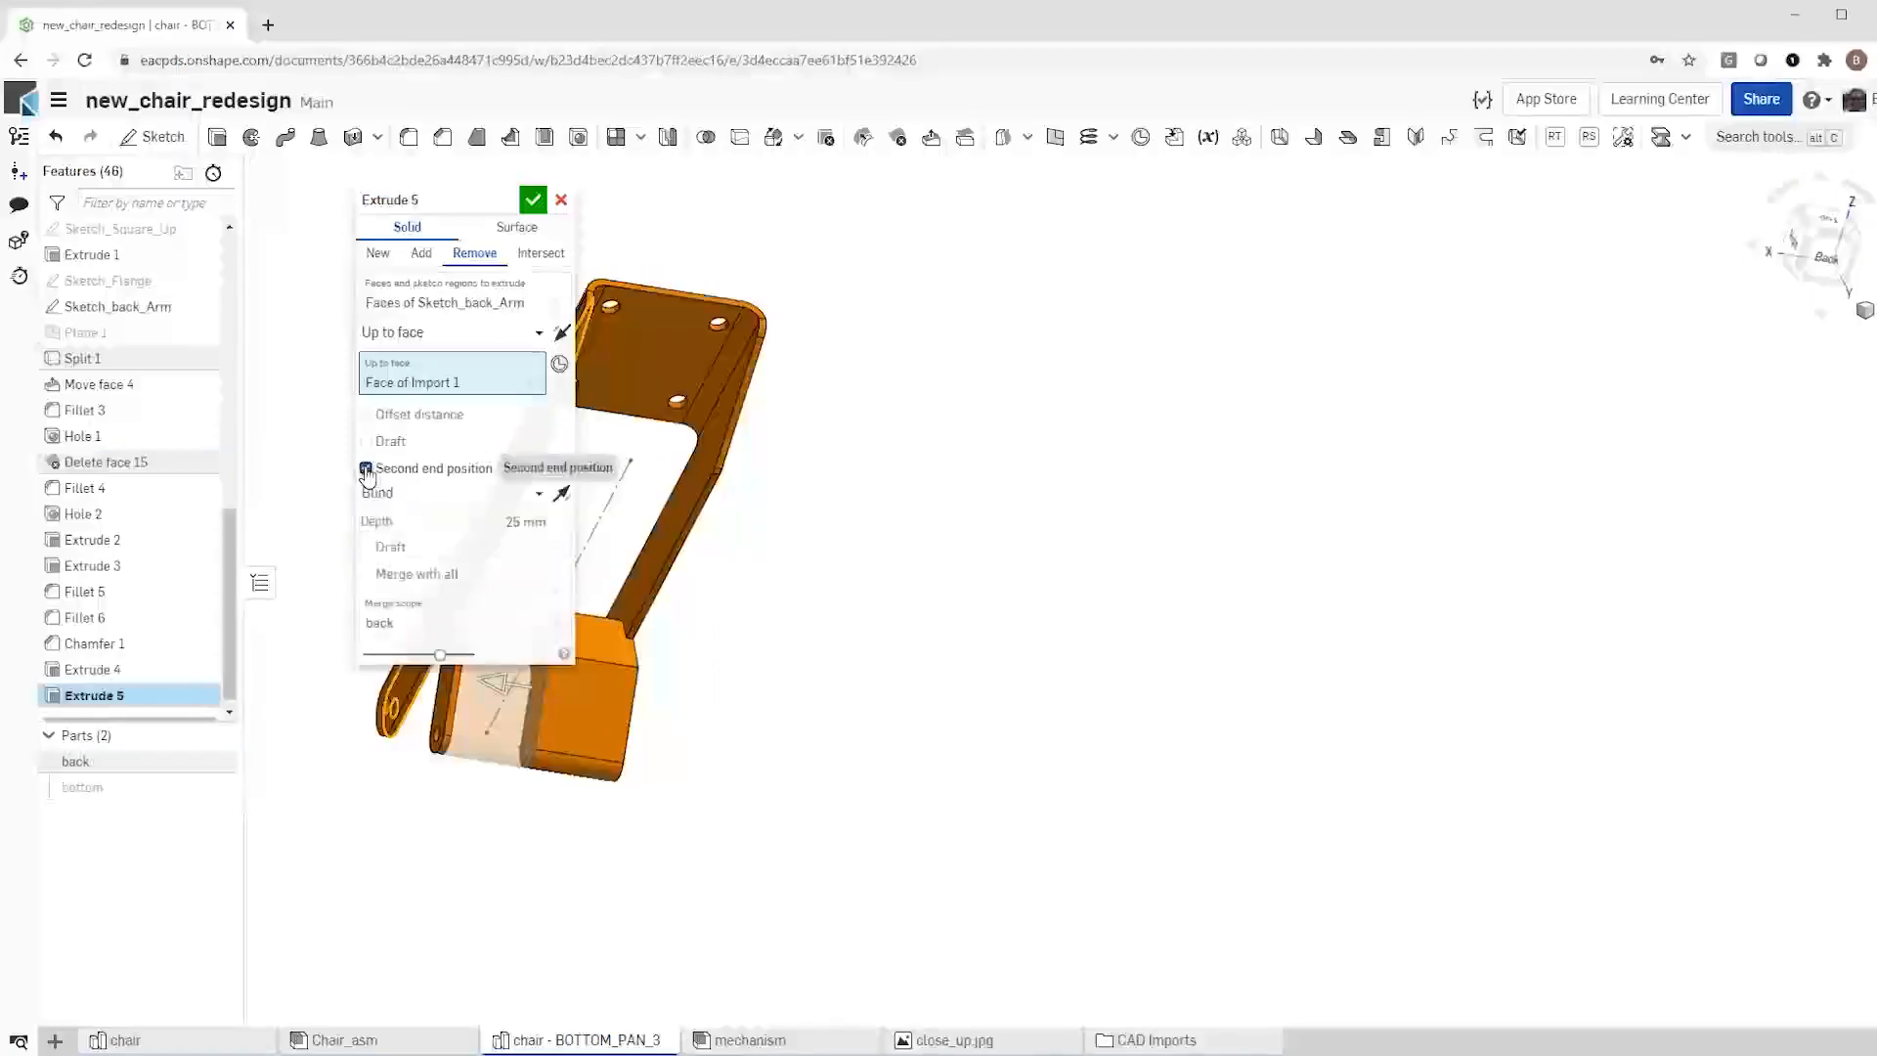
{"action": "left_click", "coordinate": [536, 493]}
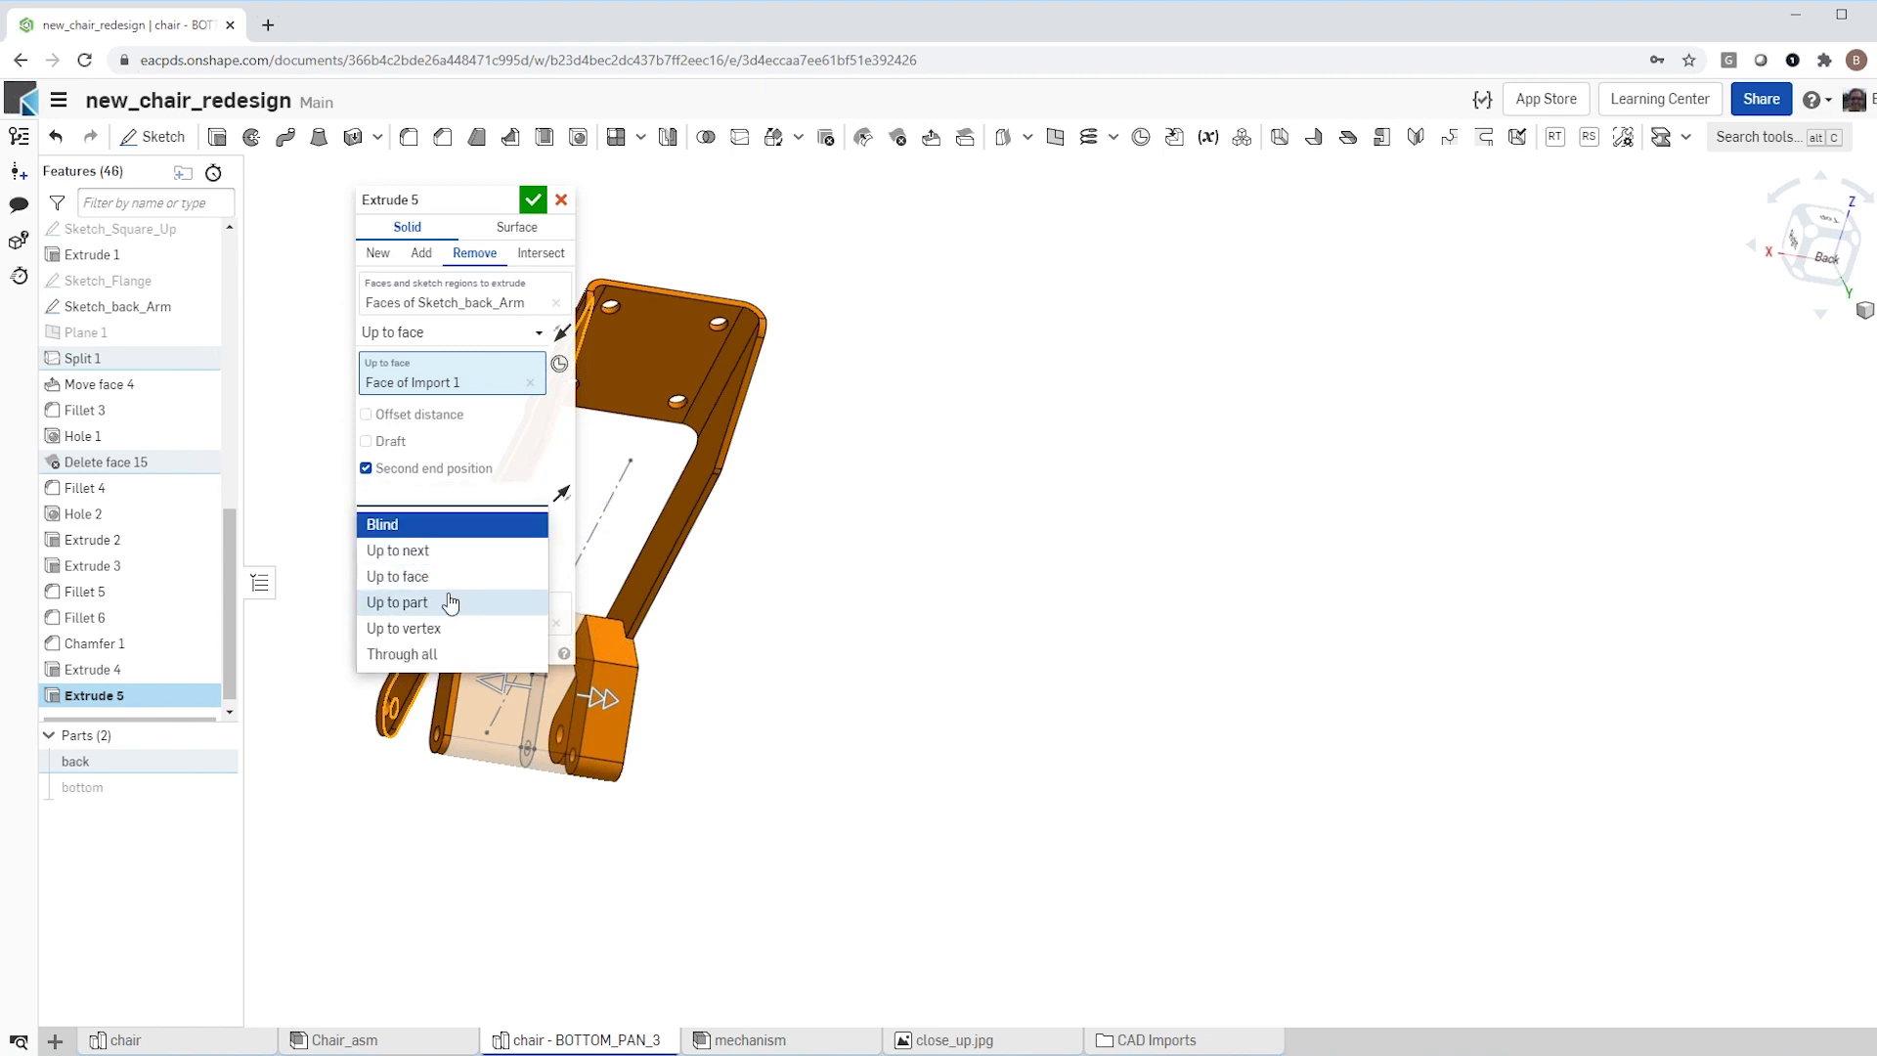
{"action": "left_click", "coordinate": [435, 577]}
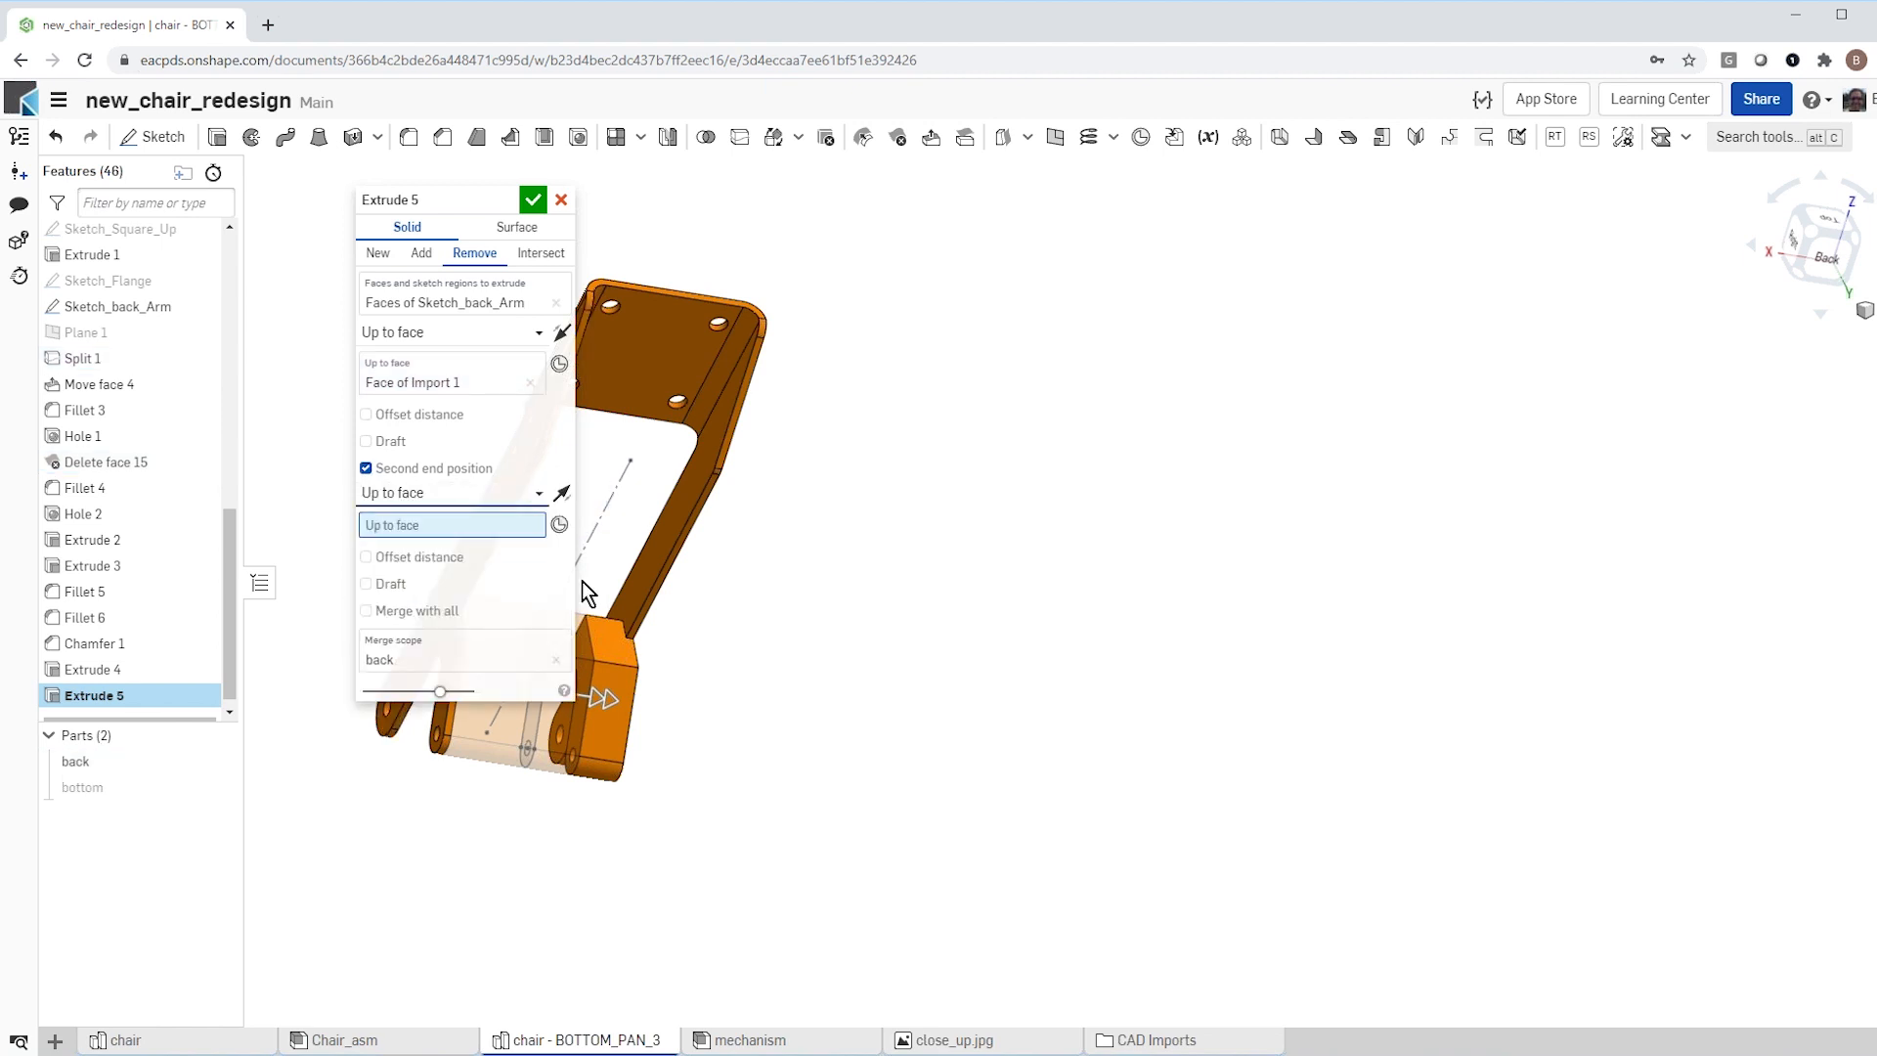
{"action": "left_click", "coordinate": [636, 582]}
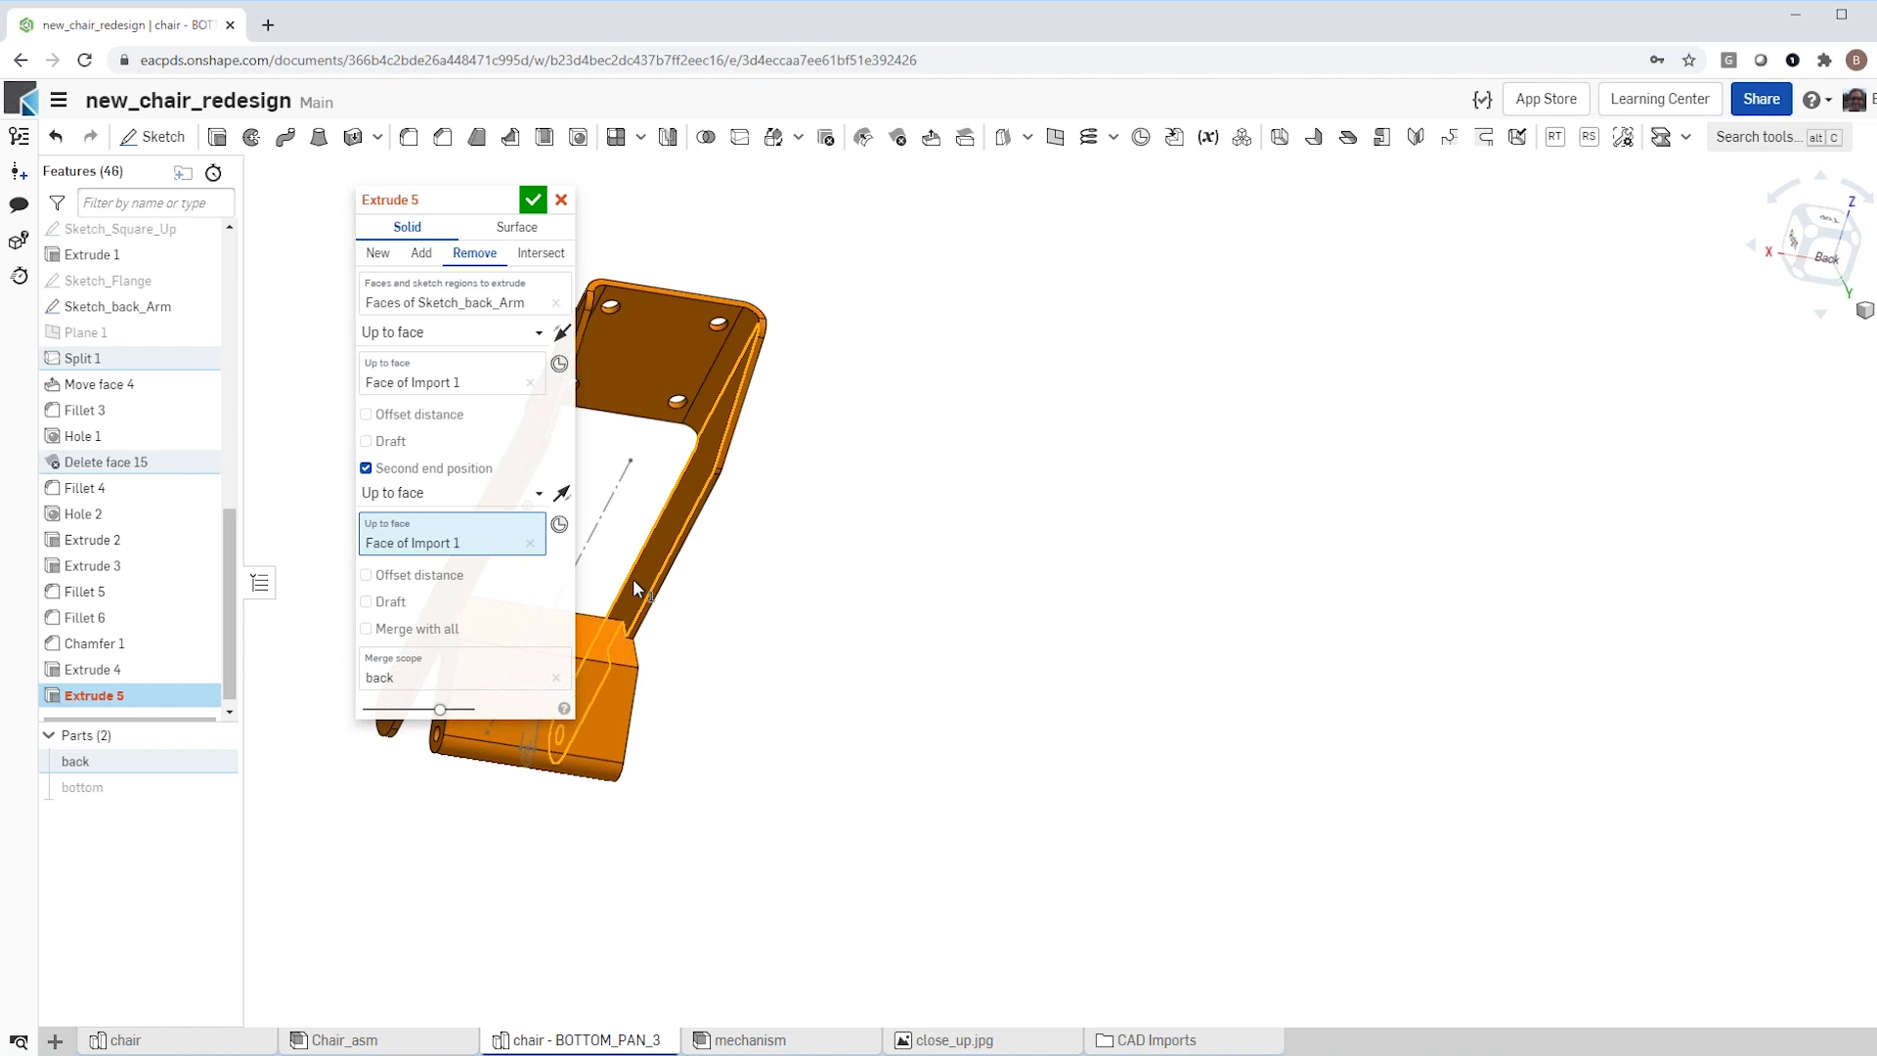
{"action": "left_click", "coordinate": [530, 200]}
{"action": "right_click_drag", "start_coordinate": [731, 739], "coordinate": [619, 720]}
{"action": "scroll", "coordinate": [695, 766], "scroll_direction": "up", "scroll_amount": 5}
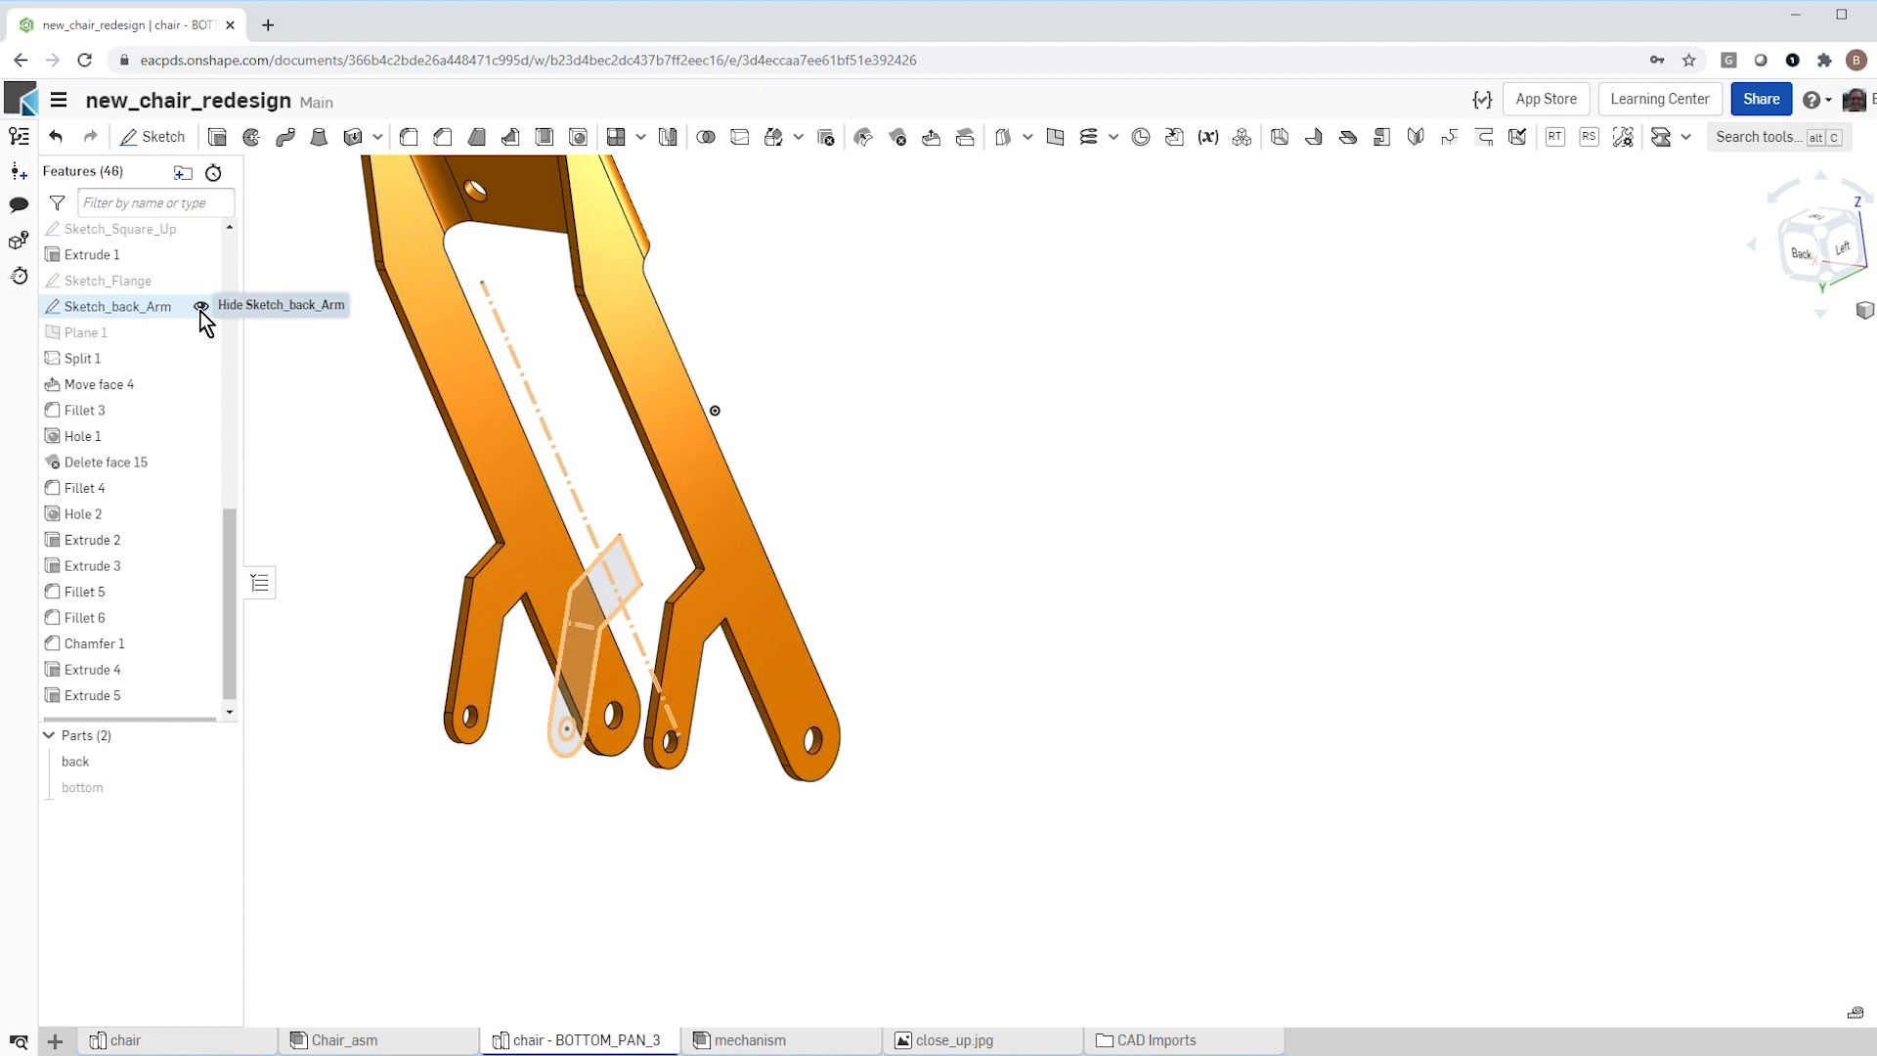
Step: Hide Sketch_back_Arm and show the bottom part together with the back part
{"action": "left_click", "coordinate": [202, 309]}
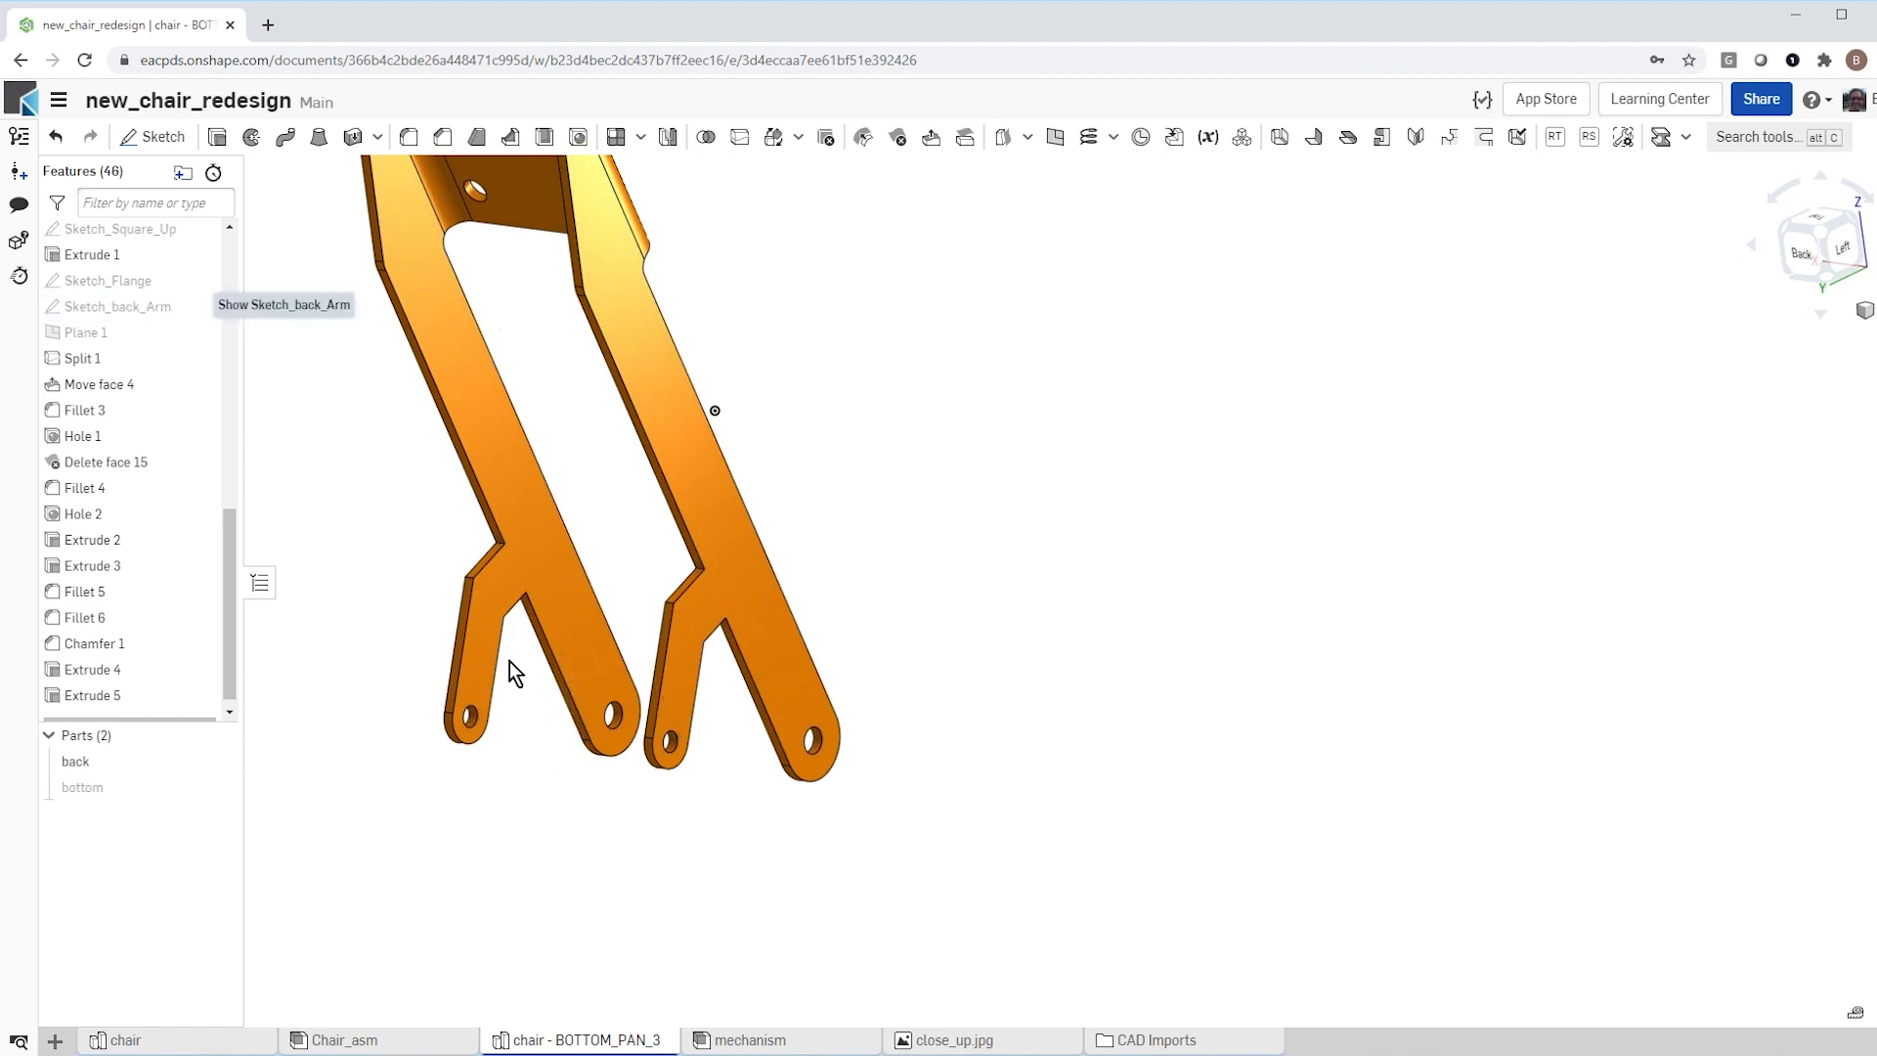
{"action": "scroll", "coordinate": [567, 694], "scroll_direction": "down", "scroll_amount": 5}
{"action": "mouse_move", "coordinate": [629, 723]}
{"action": "right_mouse_down"}
{"action": "mouse_move", "coordinate": [520, 678]}
{"action": "mouse_move", "coordinate": [496, 724]}
{"action": "right_mouse_up"}
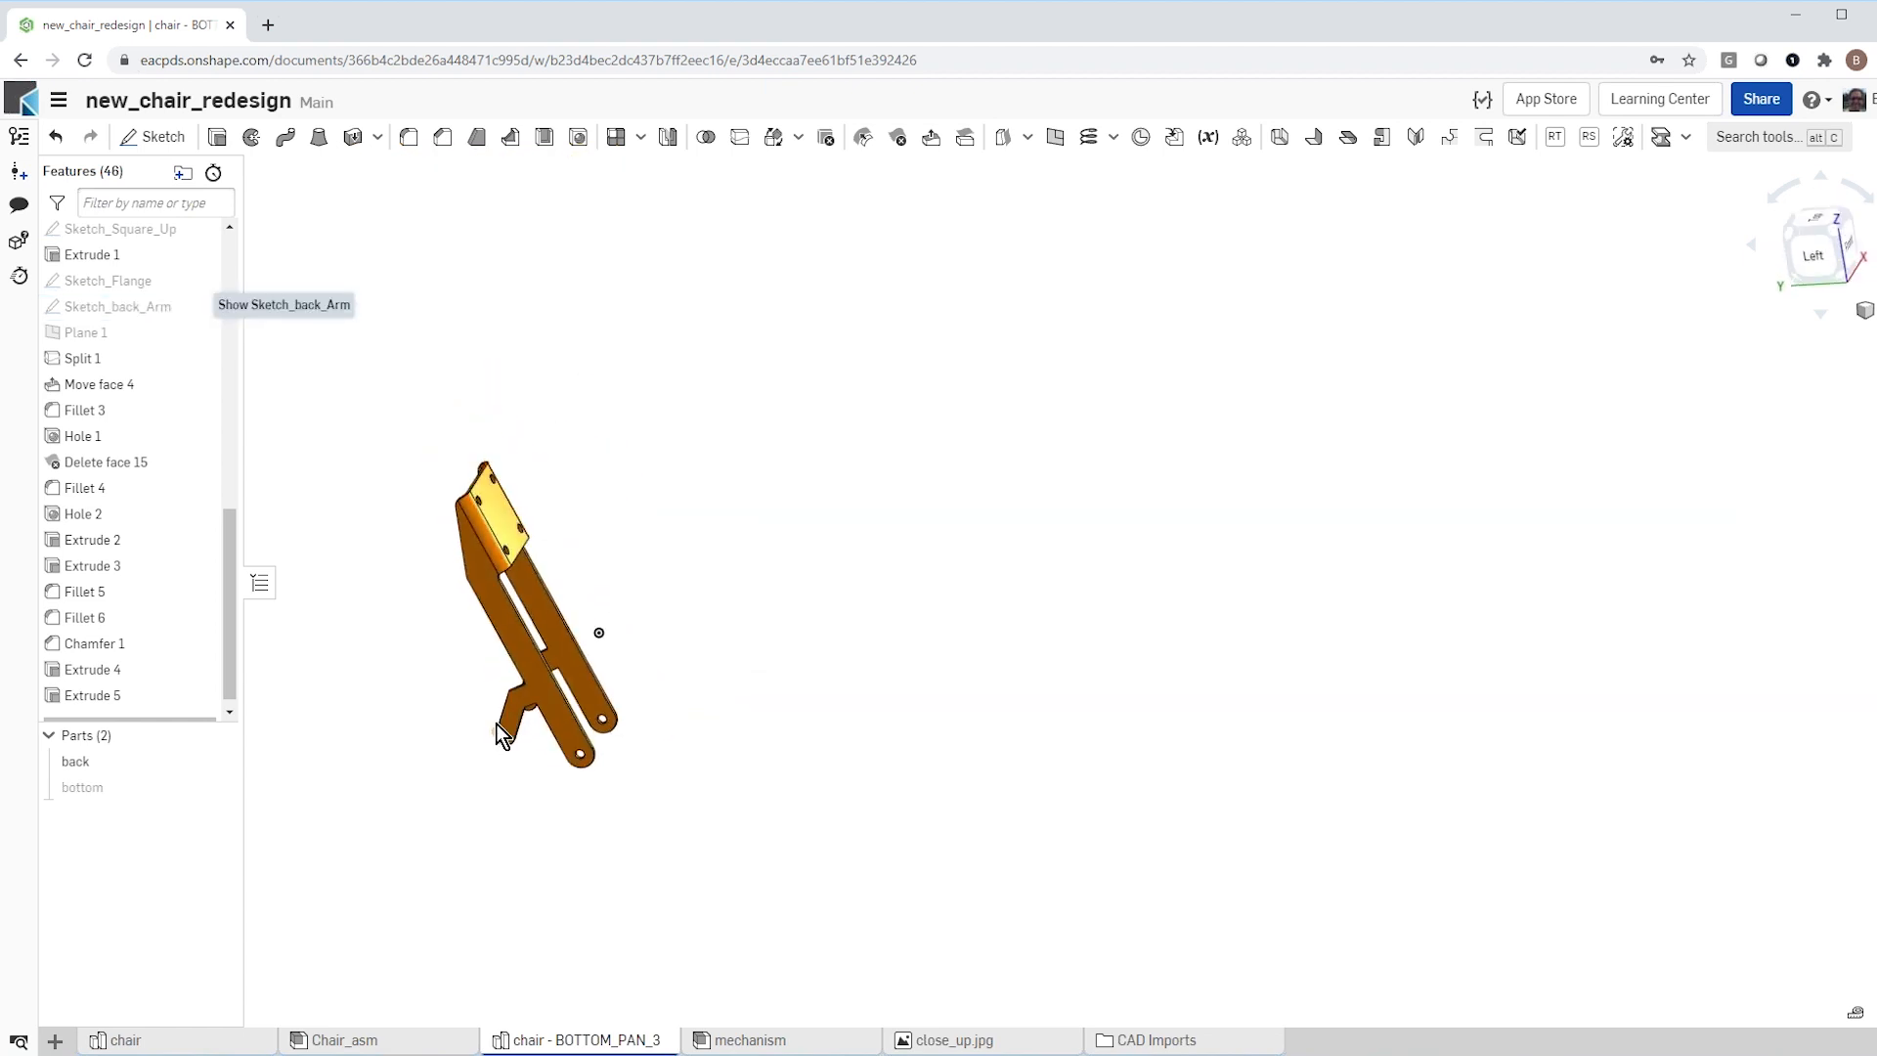
{"action": "left_click", "coordinate": [210, 786]}
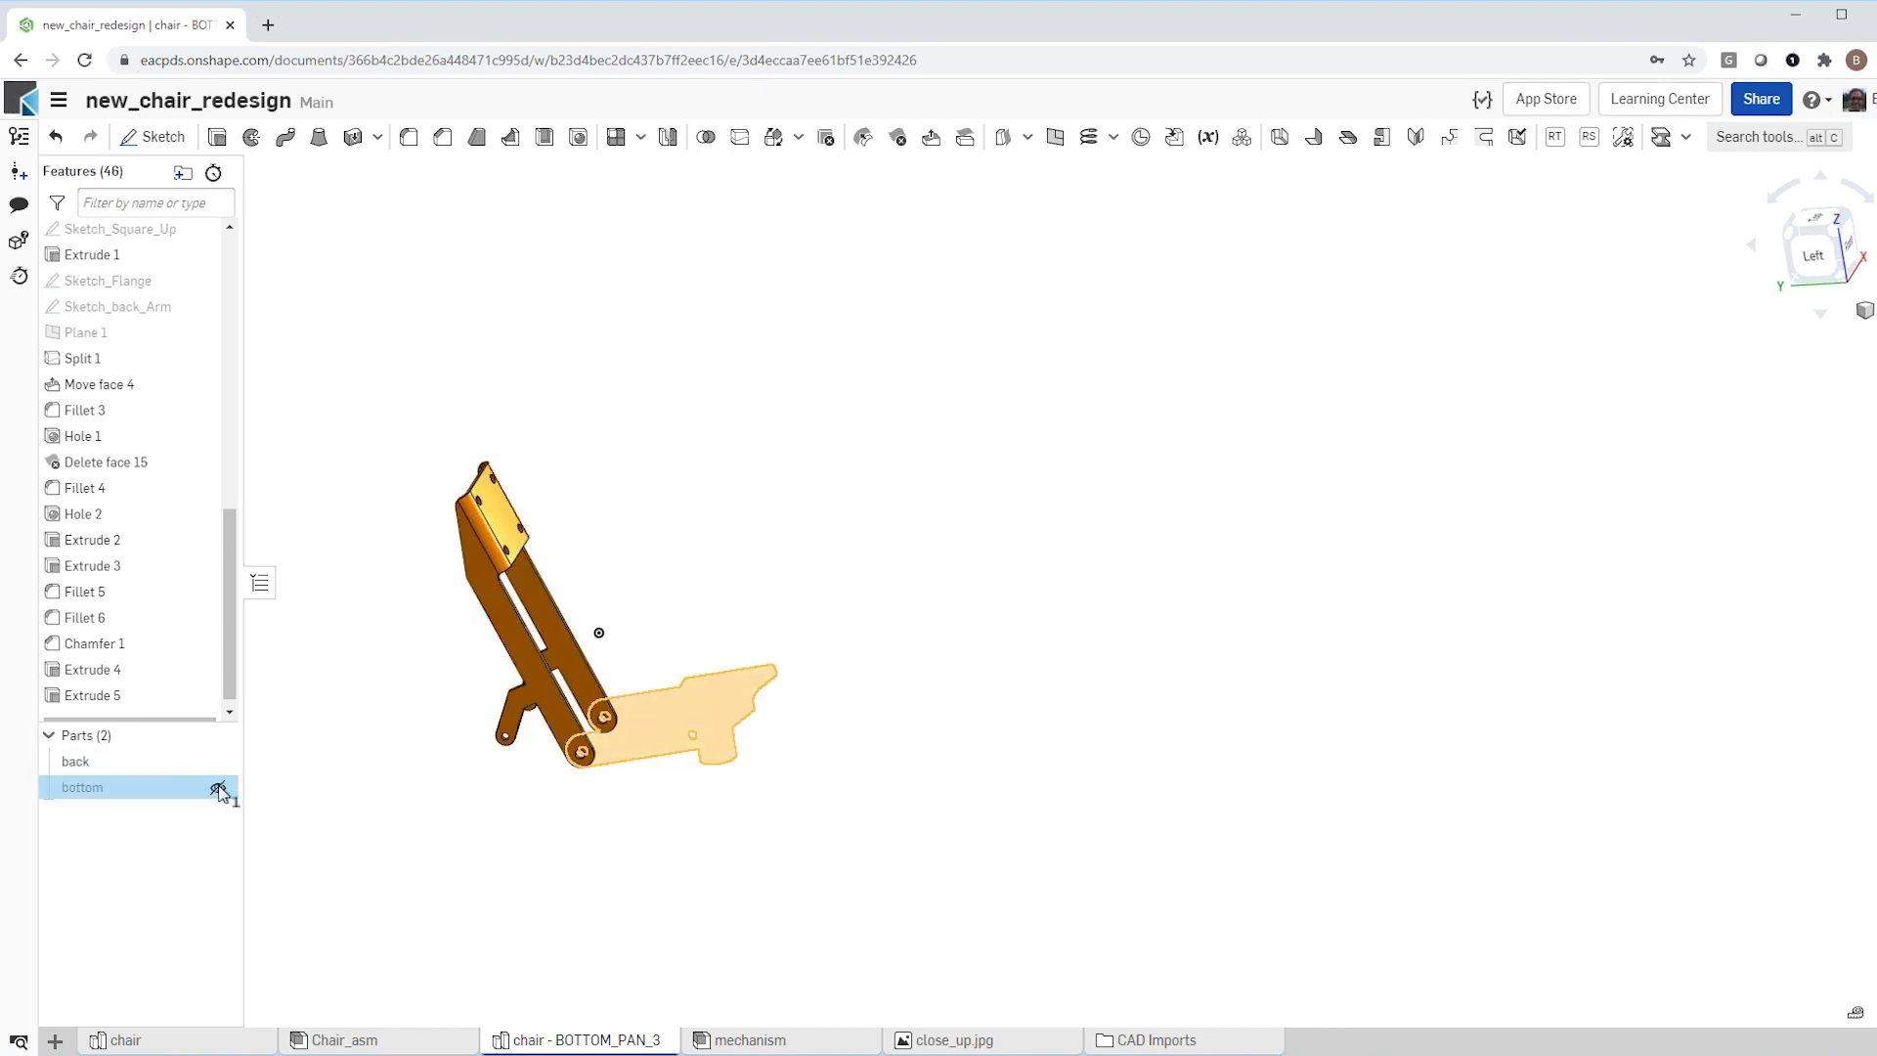
{"action": "left_click", "coordinate": [225, 792]}
Step: Examine the new arms on the back part and its pivot joints with the bottom part
{"action": "scroll", "coordinate": [399, 787], "scroll_direction": "up", "scroll_amount": 4}
{"action": "mouse_move", "coordinate": [498, 784]}
{"action": "right_mouse_down"}
{"action": "mouse_move", "coordinate": [538, 780]}
{"action": "mouse_move", "coordinate": [525, 730]}
{"action": "mouse_move", "coordinate": [477, 766]}
{"action": "right_mouse_up"}
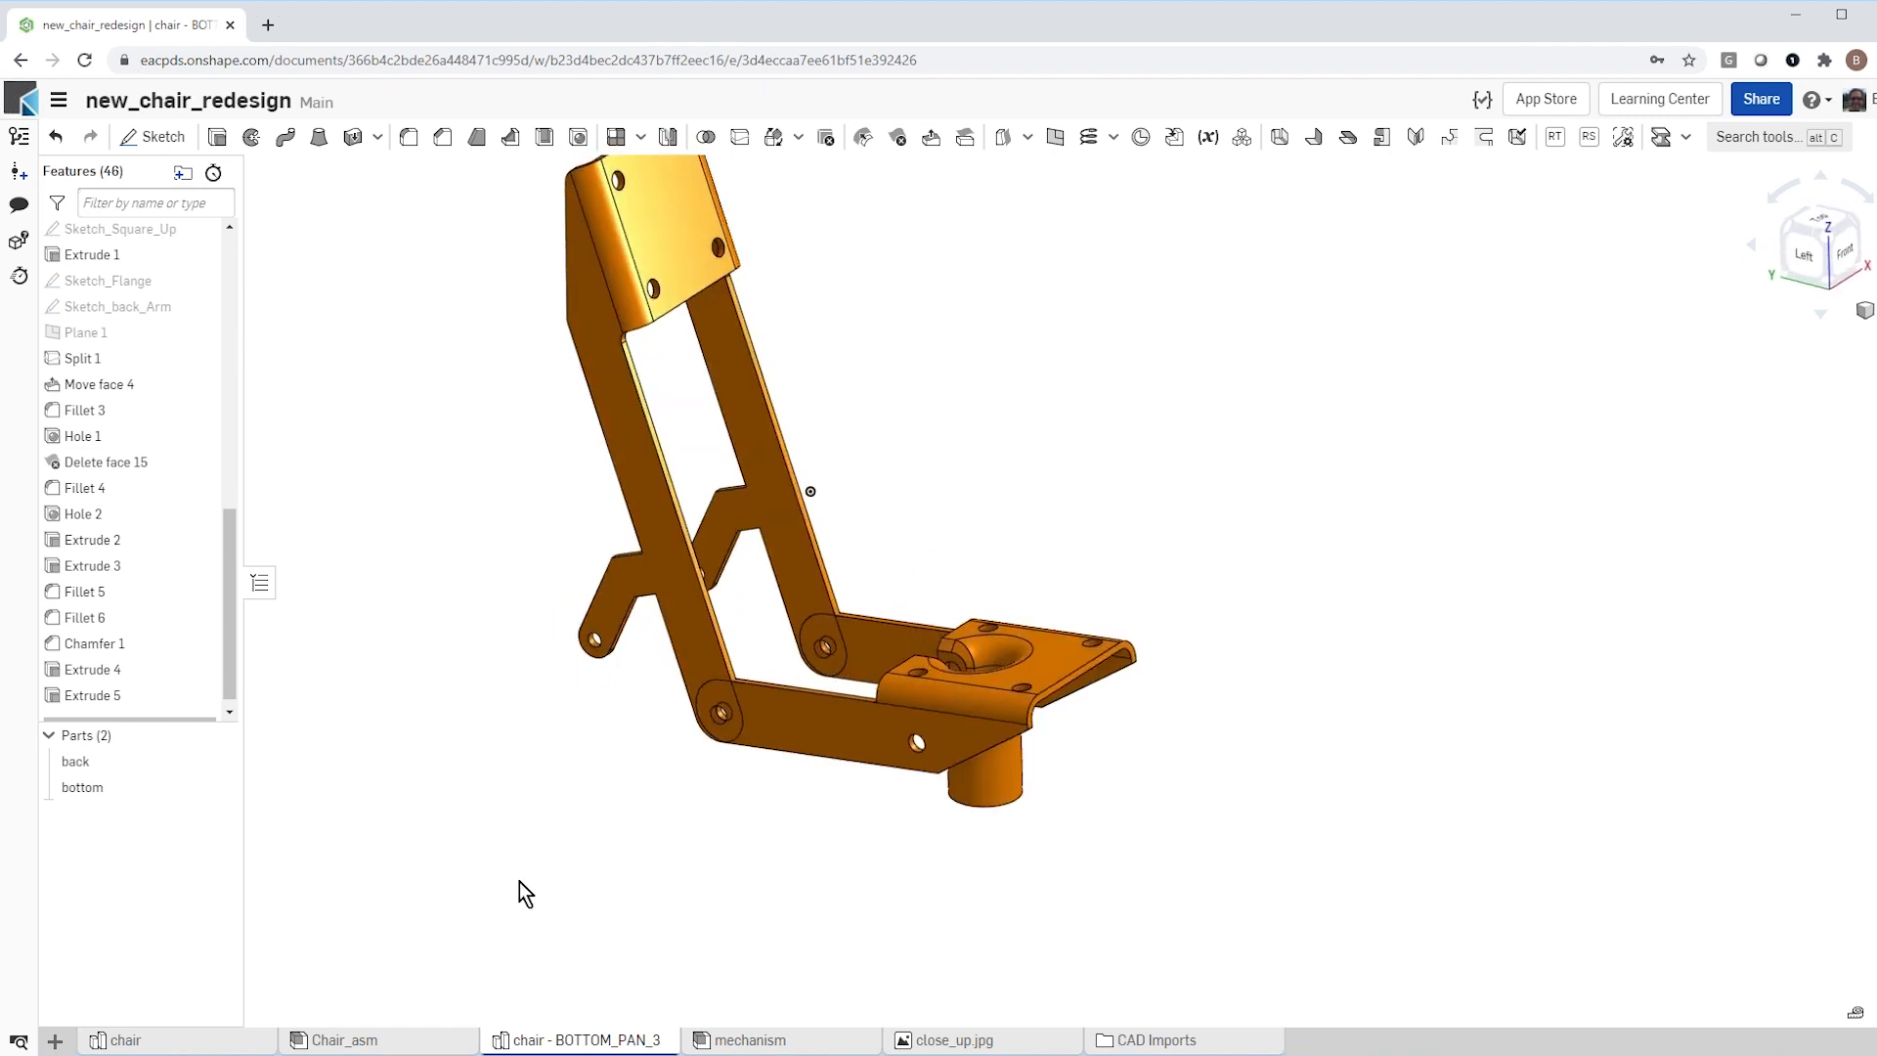
{"action": "scroll", "coordinate": [519, 890], "scroll_direction": "down", "scroll_amount": 2}
{"action": "scroll", "coordinate": [592, 855], "scroll_direction": "up", "scroll_amount": 2}
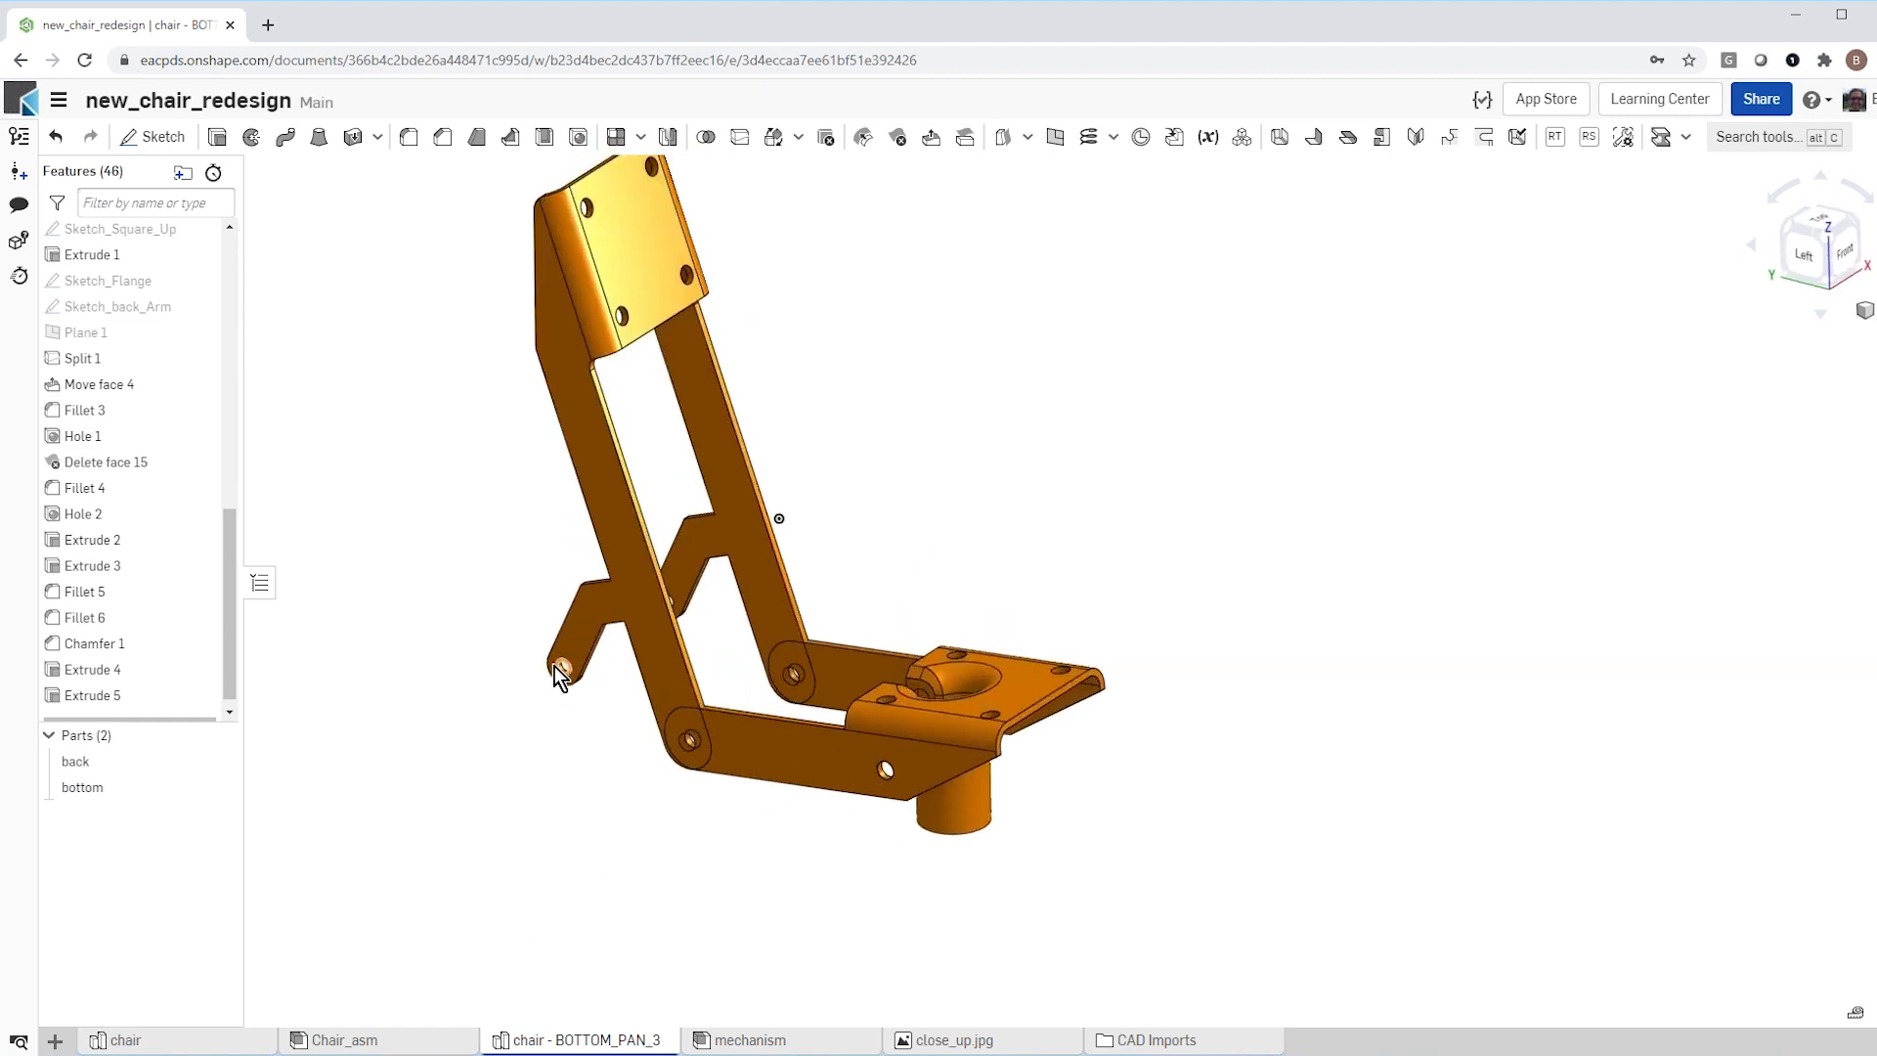
{"action": "scroll", "coordinate": [909, 702], "scroll_direction": "up", "scroll_amount": 1}
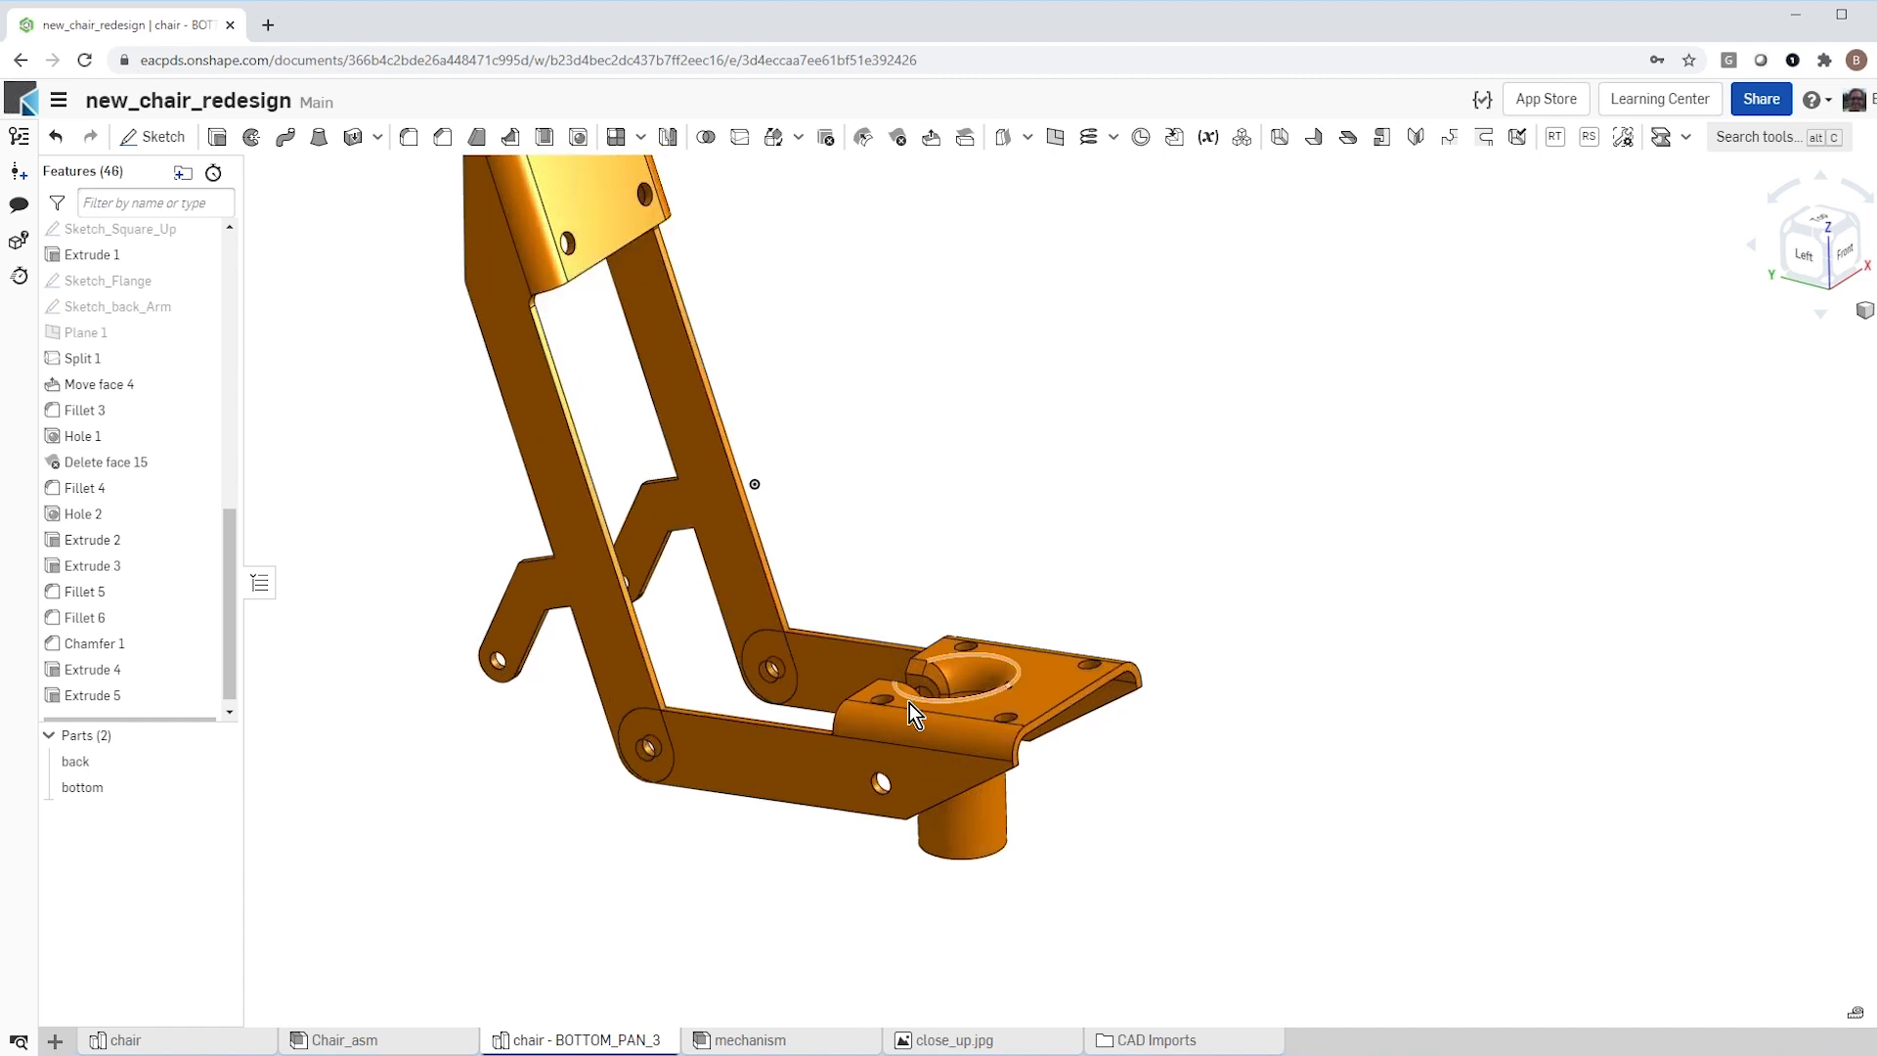
{"action": "scroll", "coordinate": [910, 708], "scroll_direction": "up", "scroll_amount": 3}
{"action": "scroll", "coordinate": [918, 752], "scroll_direction": "down", "scroll_amount": 5}
{"action": "scroll", "coordinate": [664, 880], "scroll_direction": "down", "scroll_amount": 2}
{"action": "mouse_move", "coordinate": [682, 847]}
{"action": "right_mouse_down"}
{"action": "mouse_move", "coordinate": [671, 888]}
{"action": "mouse_move", "coordinate": [653, 867]}
{"action": "mouse_move", "coordinate": [695, 808]}
{"action": "mouse_move", "coordinate": [720, 871]}
{"action": "mouse_move", "coordinate": [690, 882]}
{"action": "mouse_move", "coordinate": [729, 772]}
{"action": "right_mouse_up"}
{"action": "scroll", "coordinate": [725, 774], "scroll_direction": "up", "scroll_amount": 5}
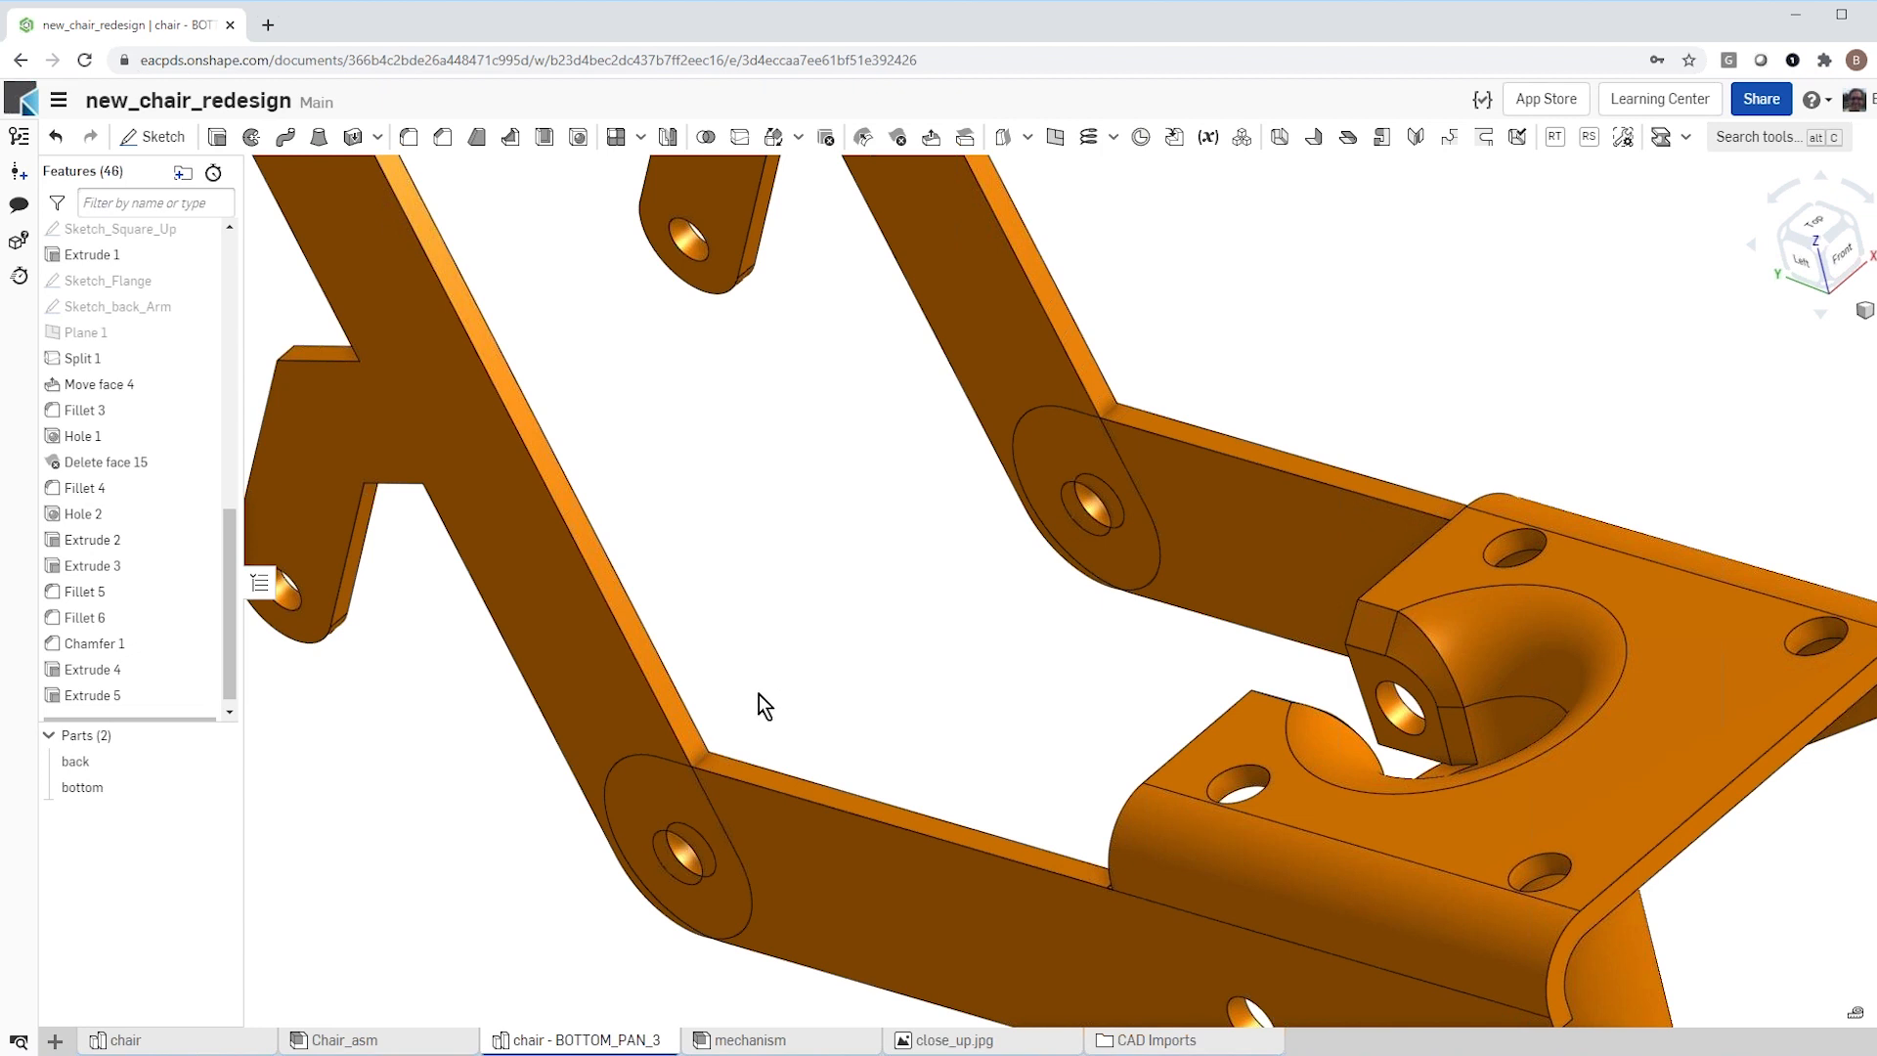
{"action": "scroll", "coordinate": [759, 696], "scroll_direction": "down", "scroll_amount": 3}
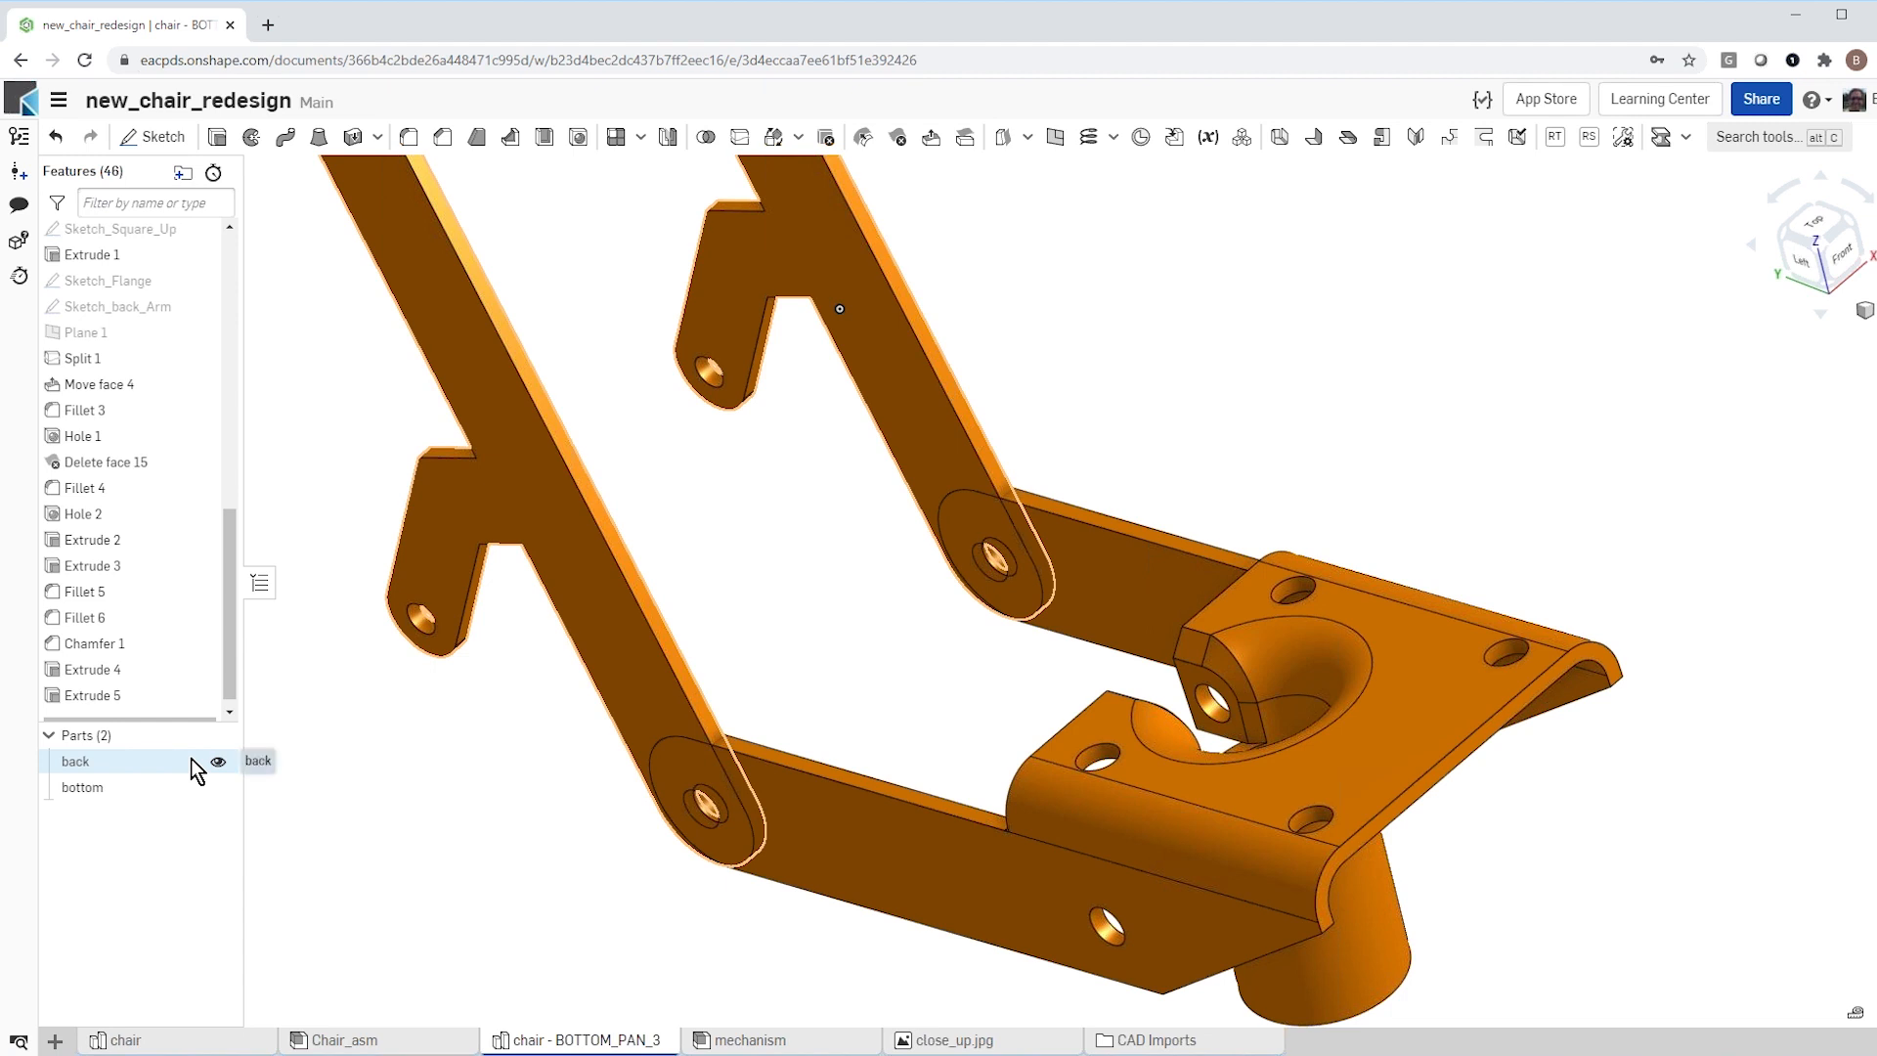
Step: Hide the bottom part to isolate the back part, with its mounting plate and both side arms in view
{"action": "left_click", "coordinate": [217, 788]}
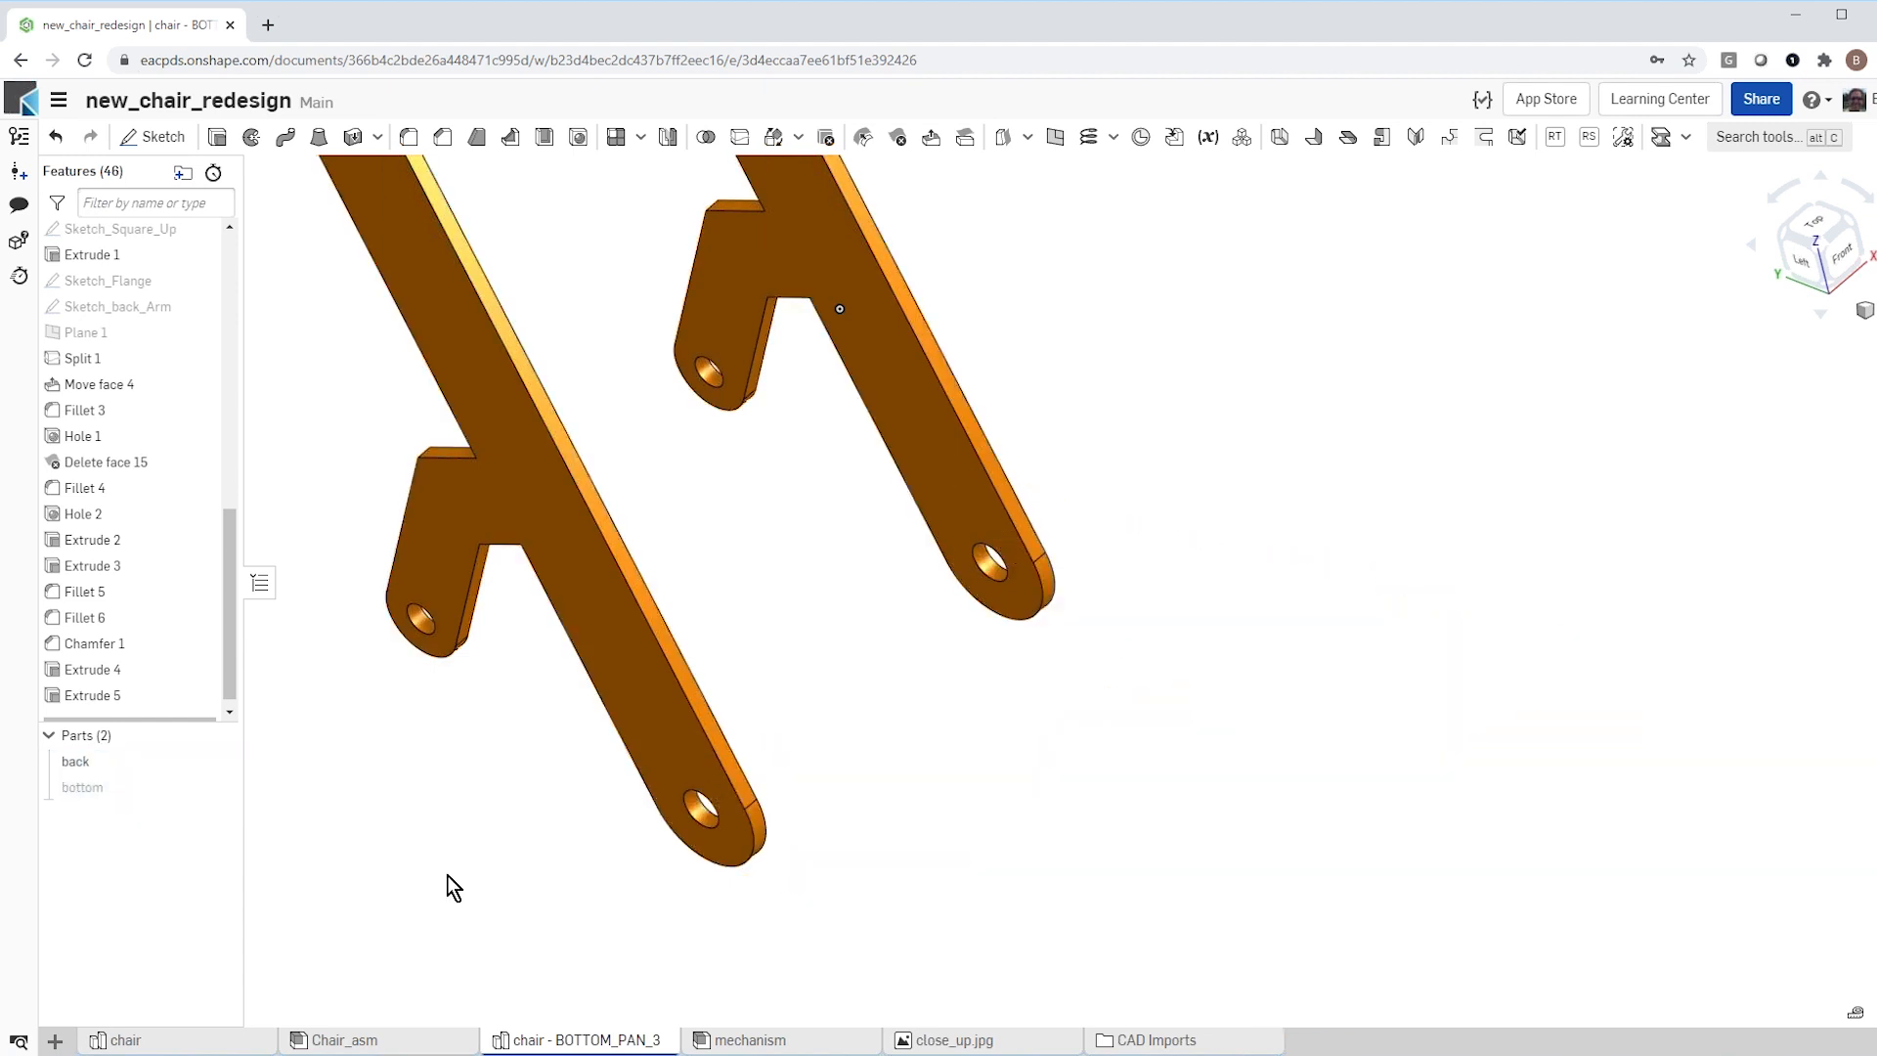
{"action": "scroll", "coordinate": [577, 909], "scroll_direction": "down", "scroll_amount": 3}
{"action": "right_click_drag", "start_coordinate": [469, 871], "coordinate": [654, 659]}
{"action": "scroll", "coordinate": [887, 717], "scroll_direction": "down", "scroll_amount": 3}
{"action": "scroll", "coordinate": [687, 716], "scroll_direction": "up", "scroll_amount": 1}
{"action": "scroll", "coordinate": [535, 682], "scroll_direction": "up", "scroll_amount": 4}
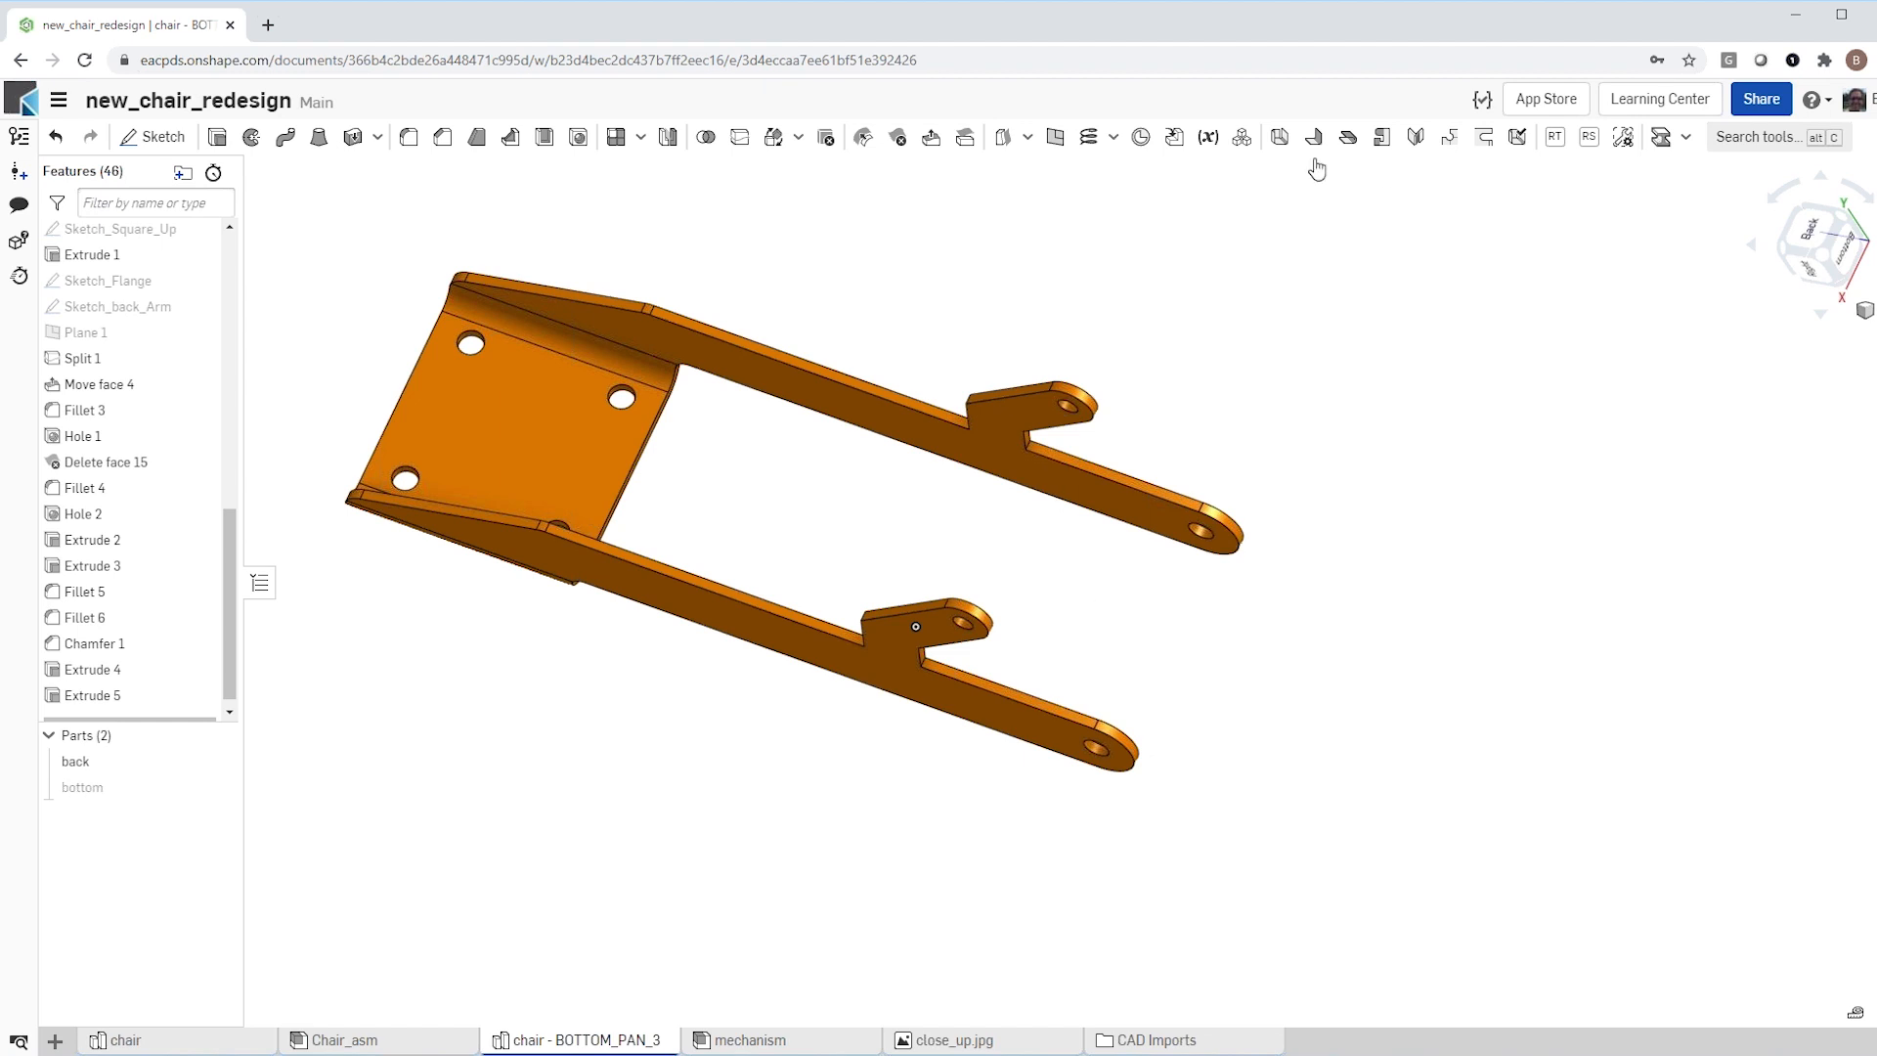
Step: Start a 4 mm thick sheet metal model by thickening faces, with the first arm's inner side face as its input
{"action": "left_click", "coordinate": [1278, 139]}
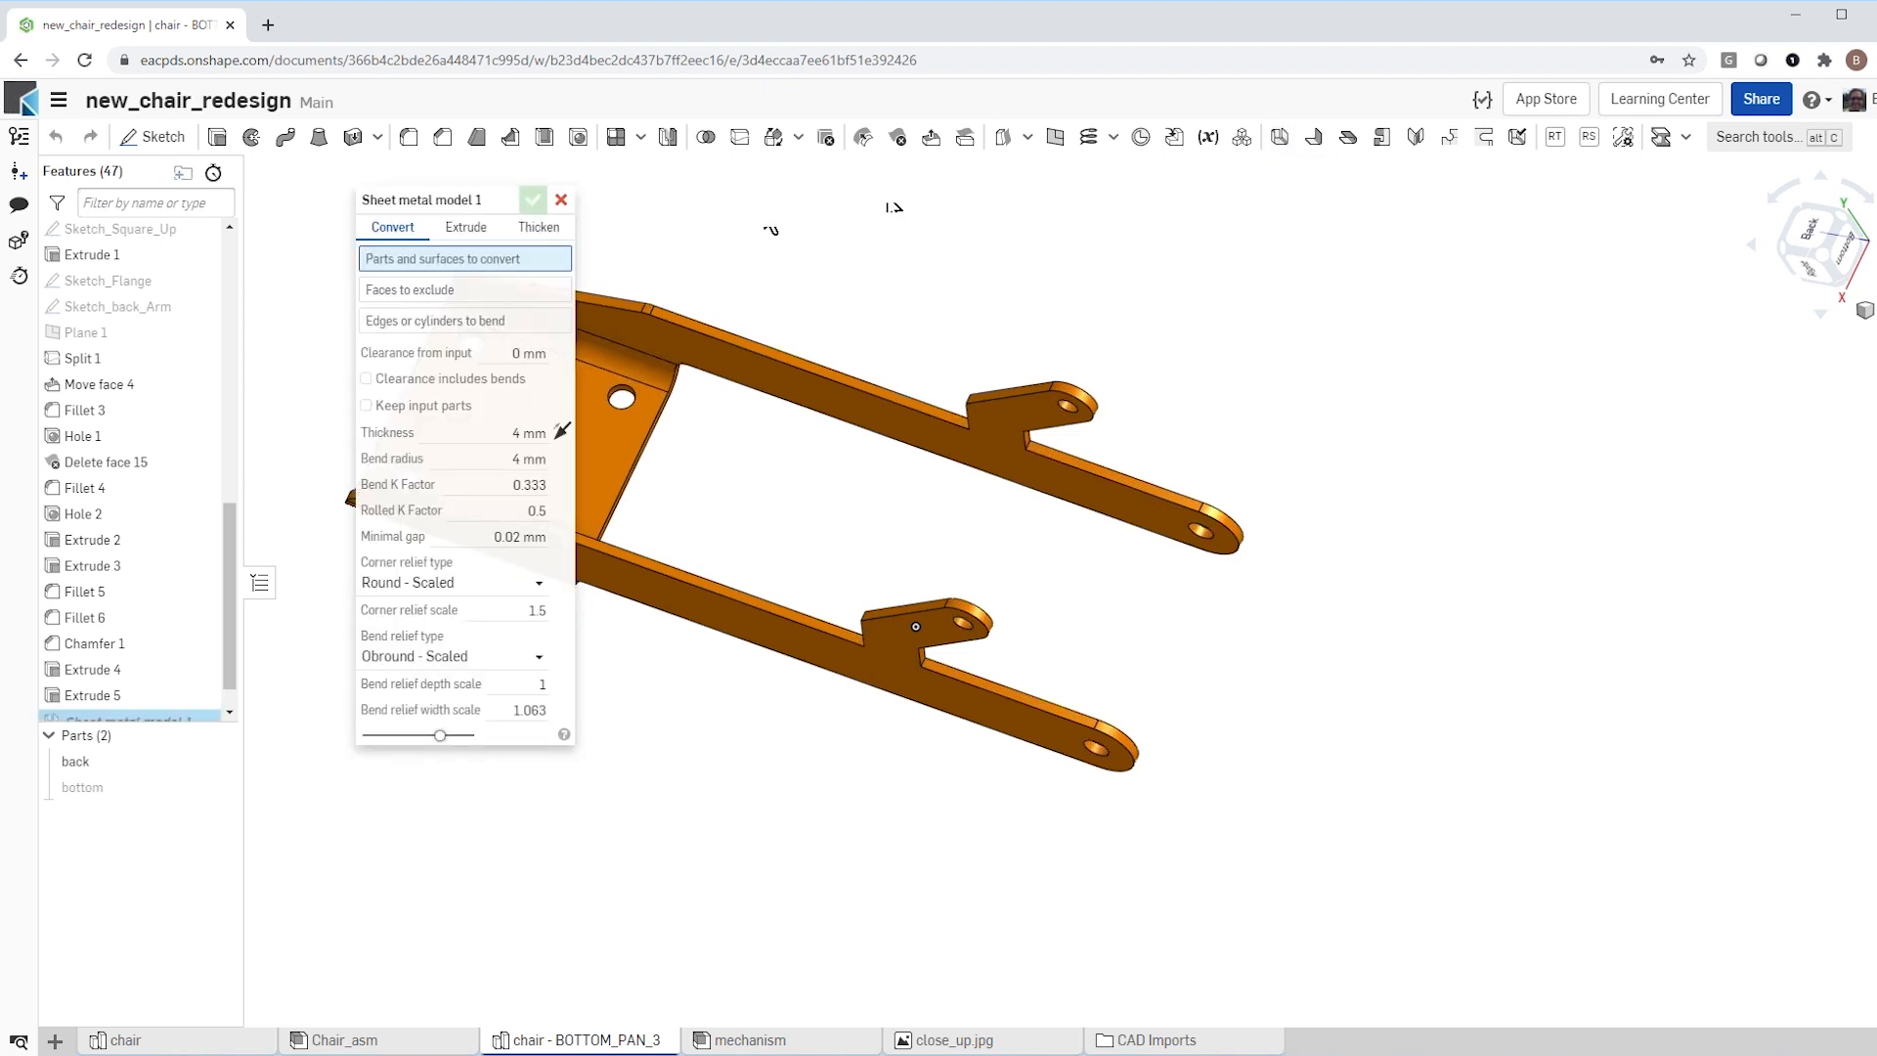
{"action": "scroll", "coordinate": [1177, 466], "scroll_direction": "down", "scroll_amount": 2}
{"action": "scroll", "coordinate": [1065, 469], "scroll_direction": "up", "scroll_amount": 2}
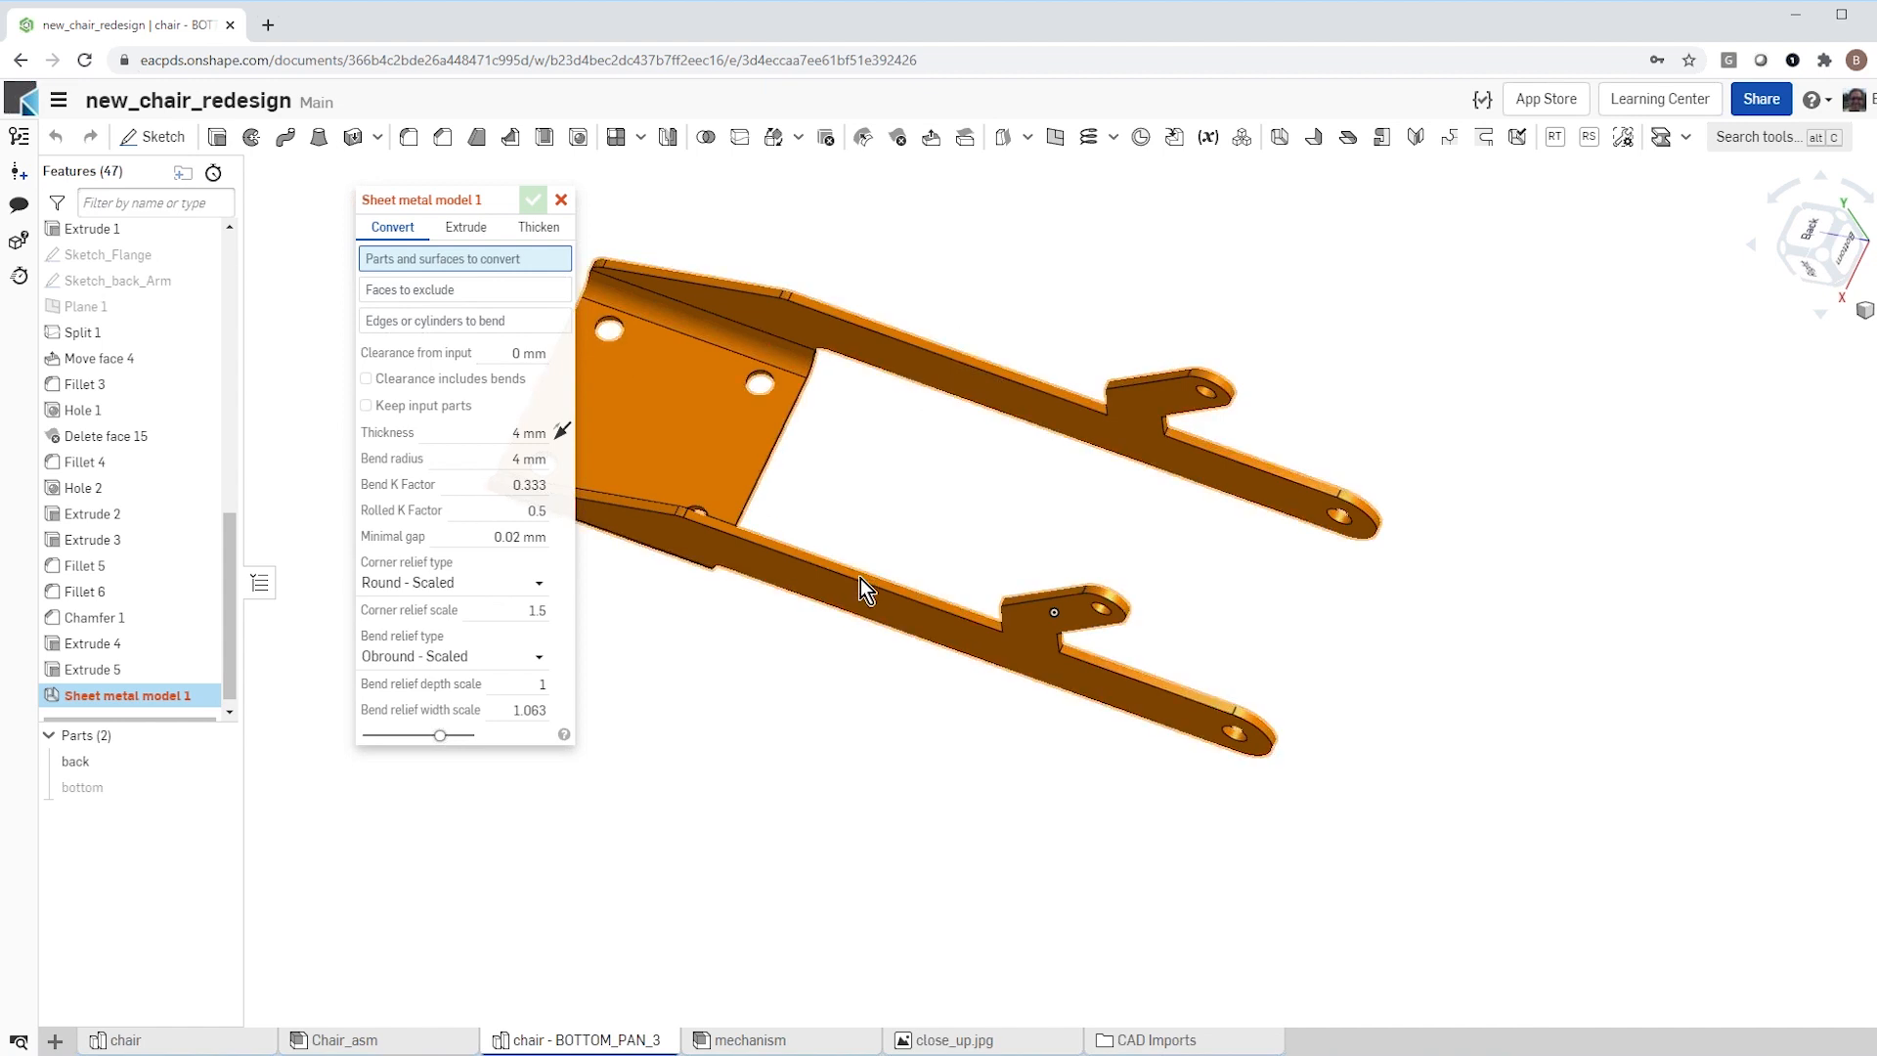
{"action": "left_click", "coordinate": [530, 229]}
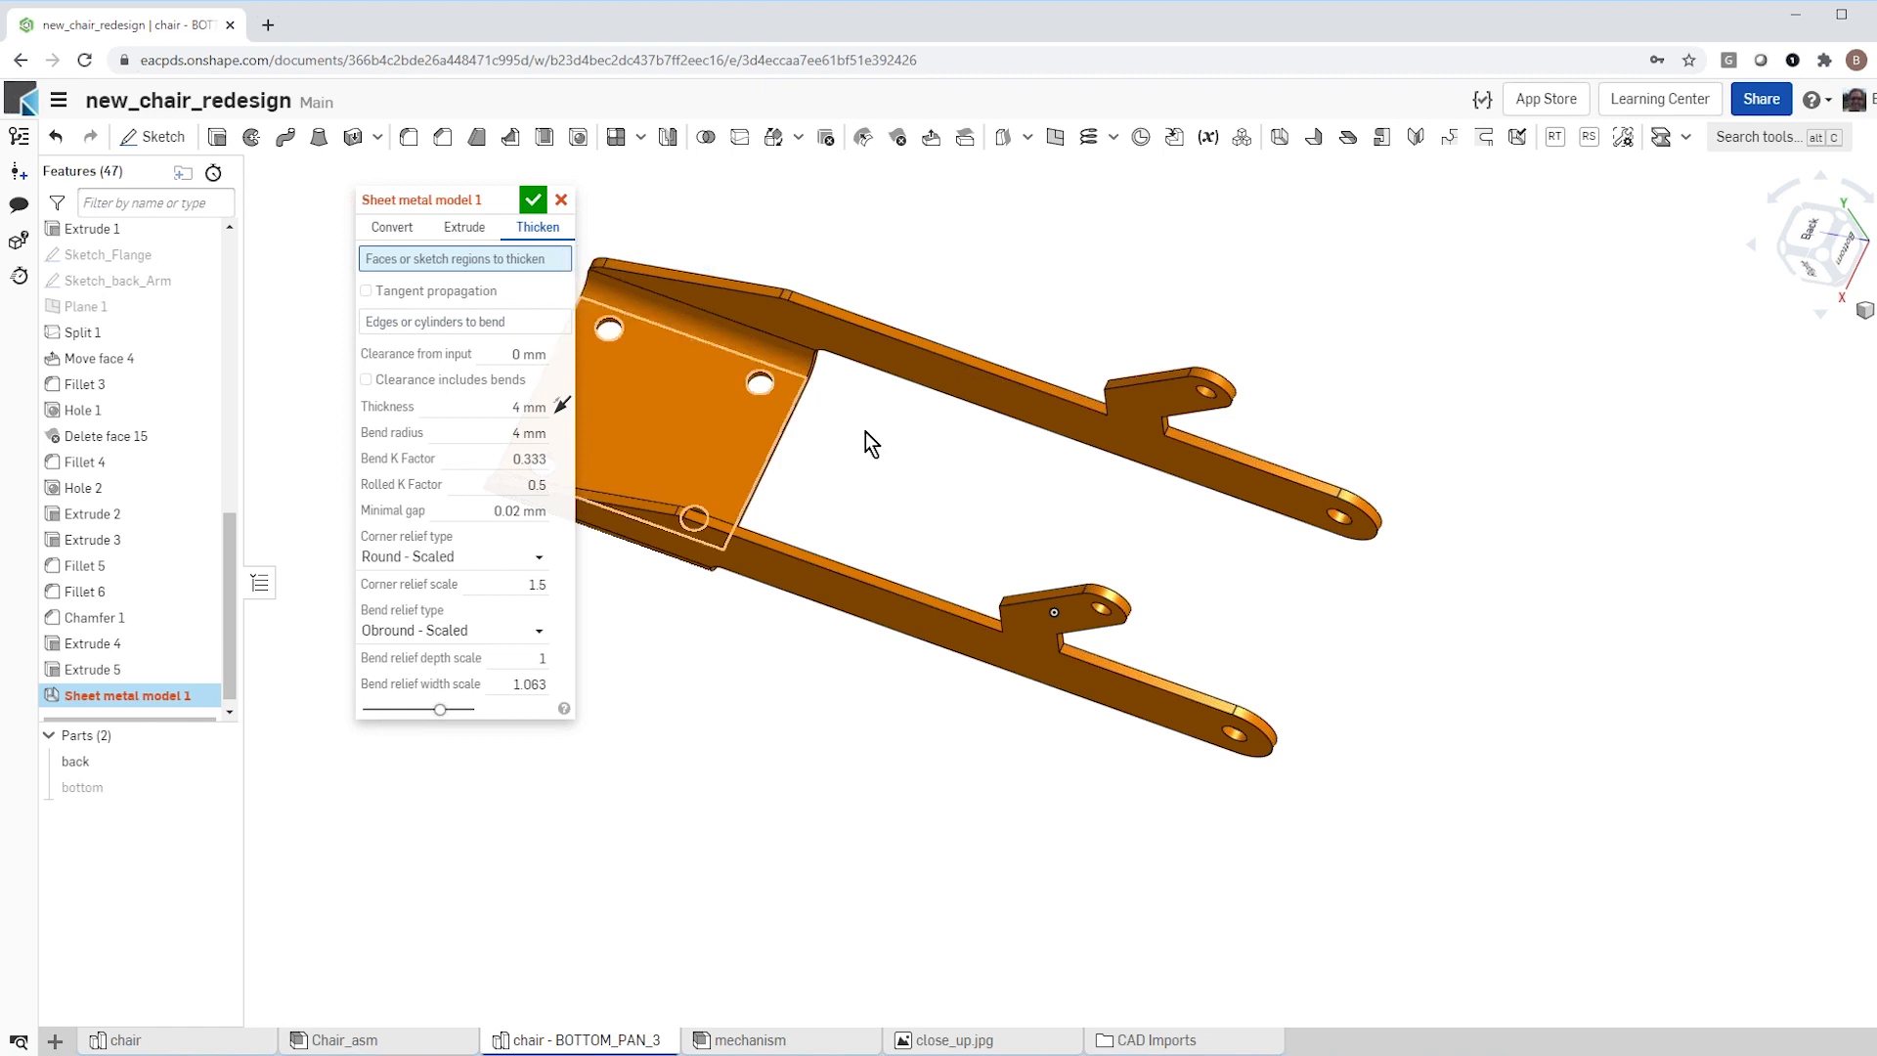
{"action": "scroll", "coordinate": [901, 461], "scroll_direction": "up", "scroll_amount": 4}
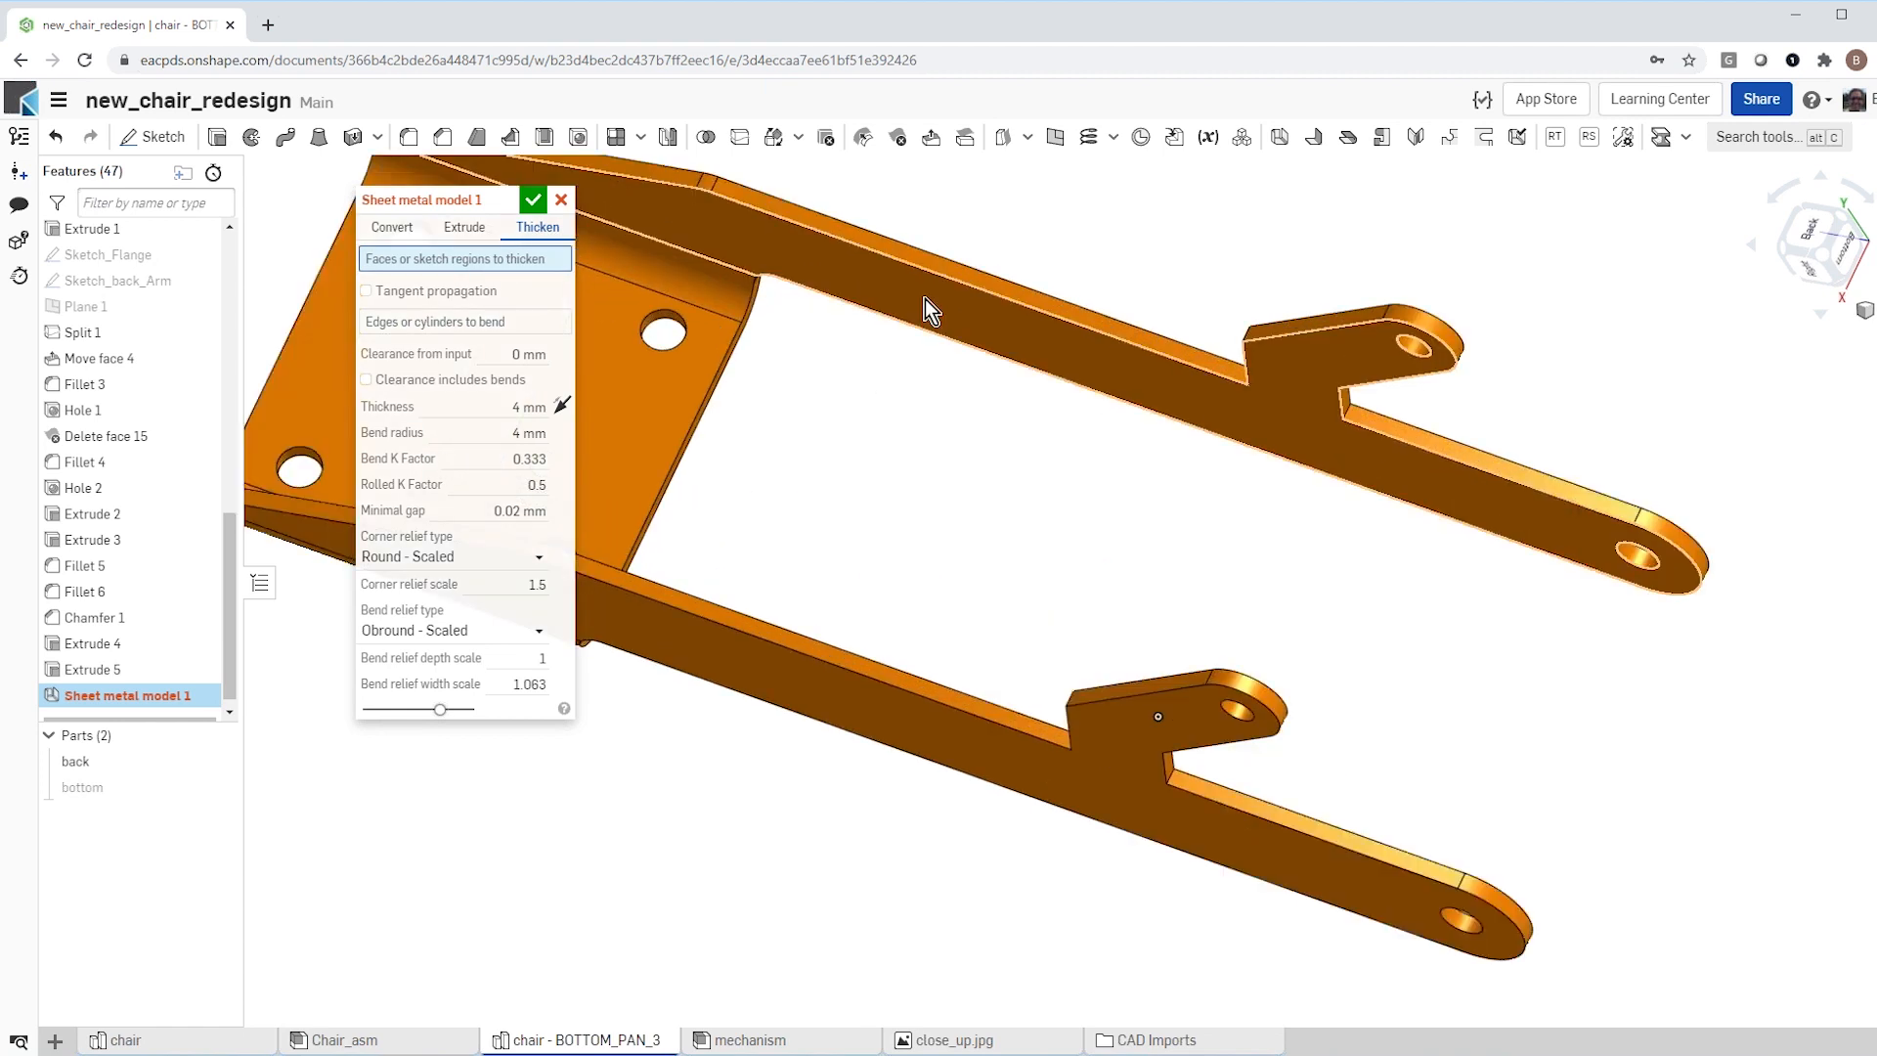
{"action": "left_click", "coordinate": [922, 295]}
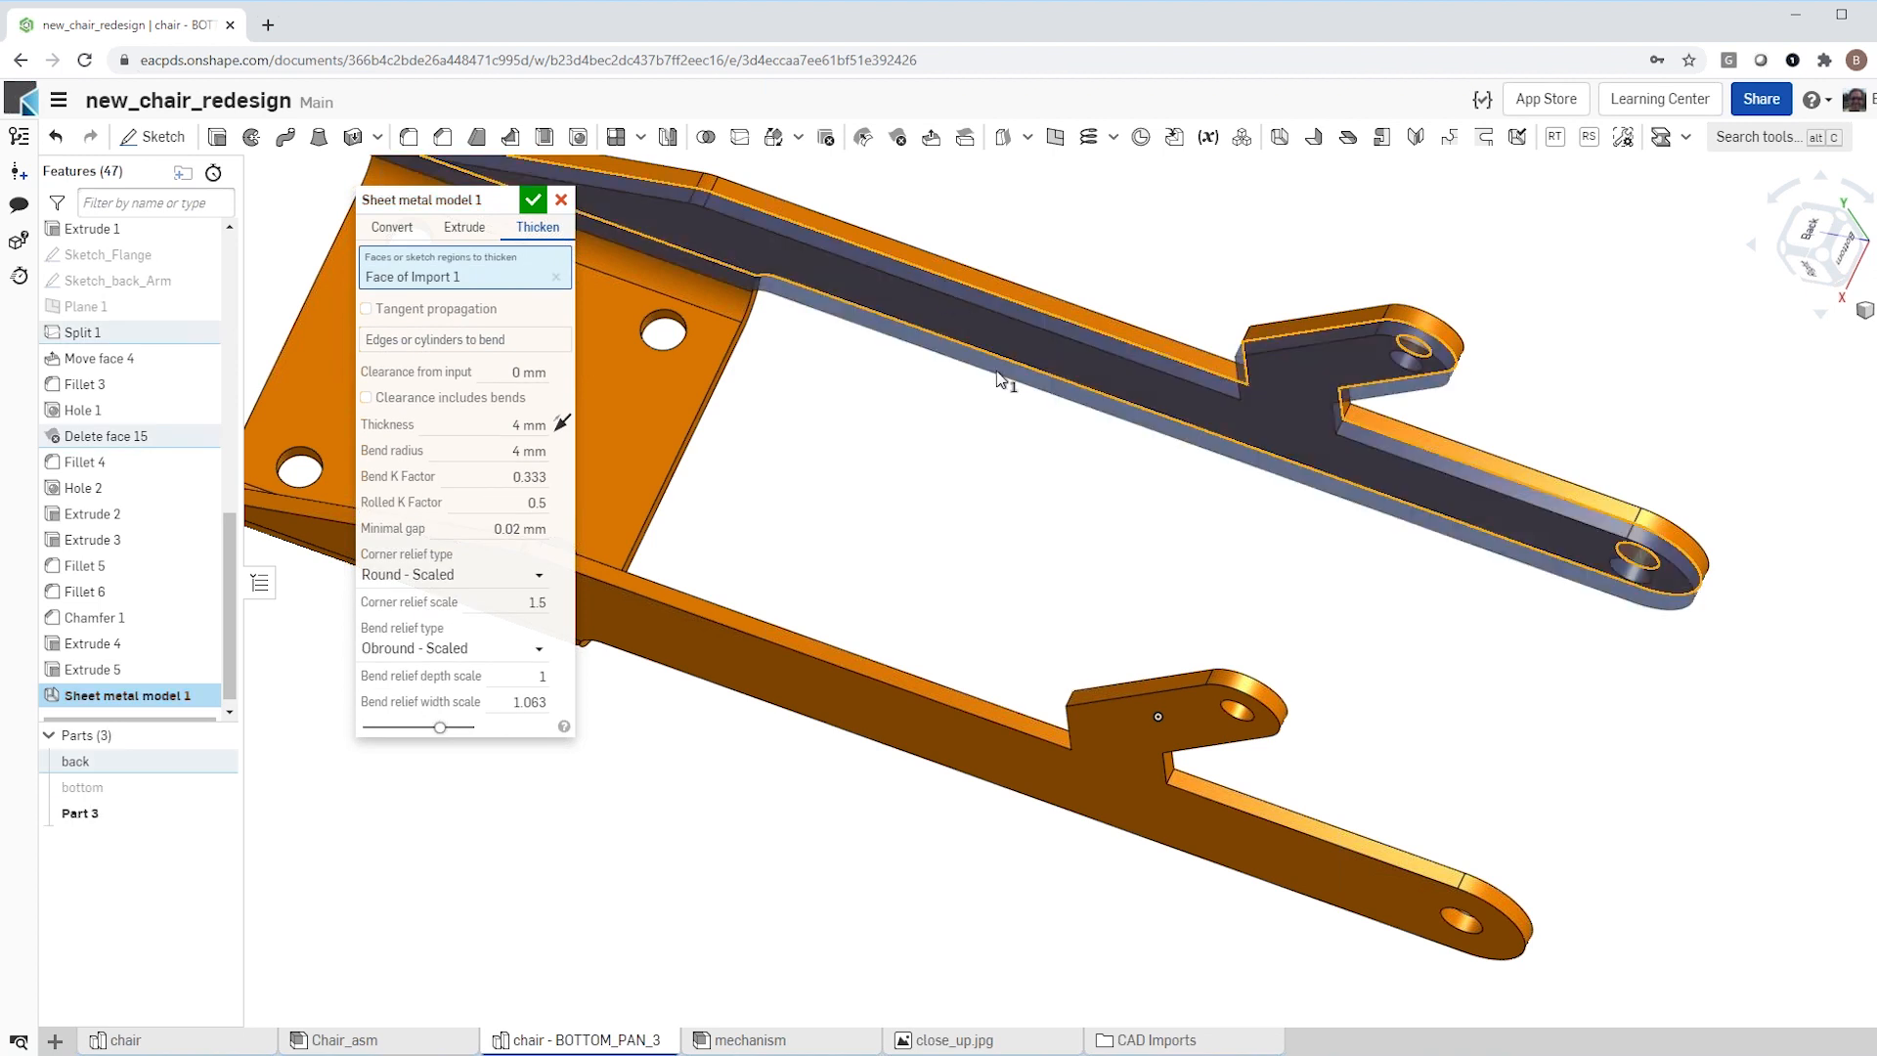
{"action": "scroll", "coordinate": [1109, 487], "scroll_direction": "down", "scroll_amount": 3}
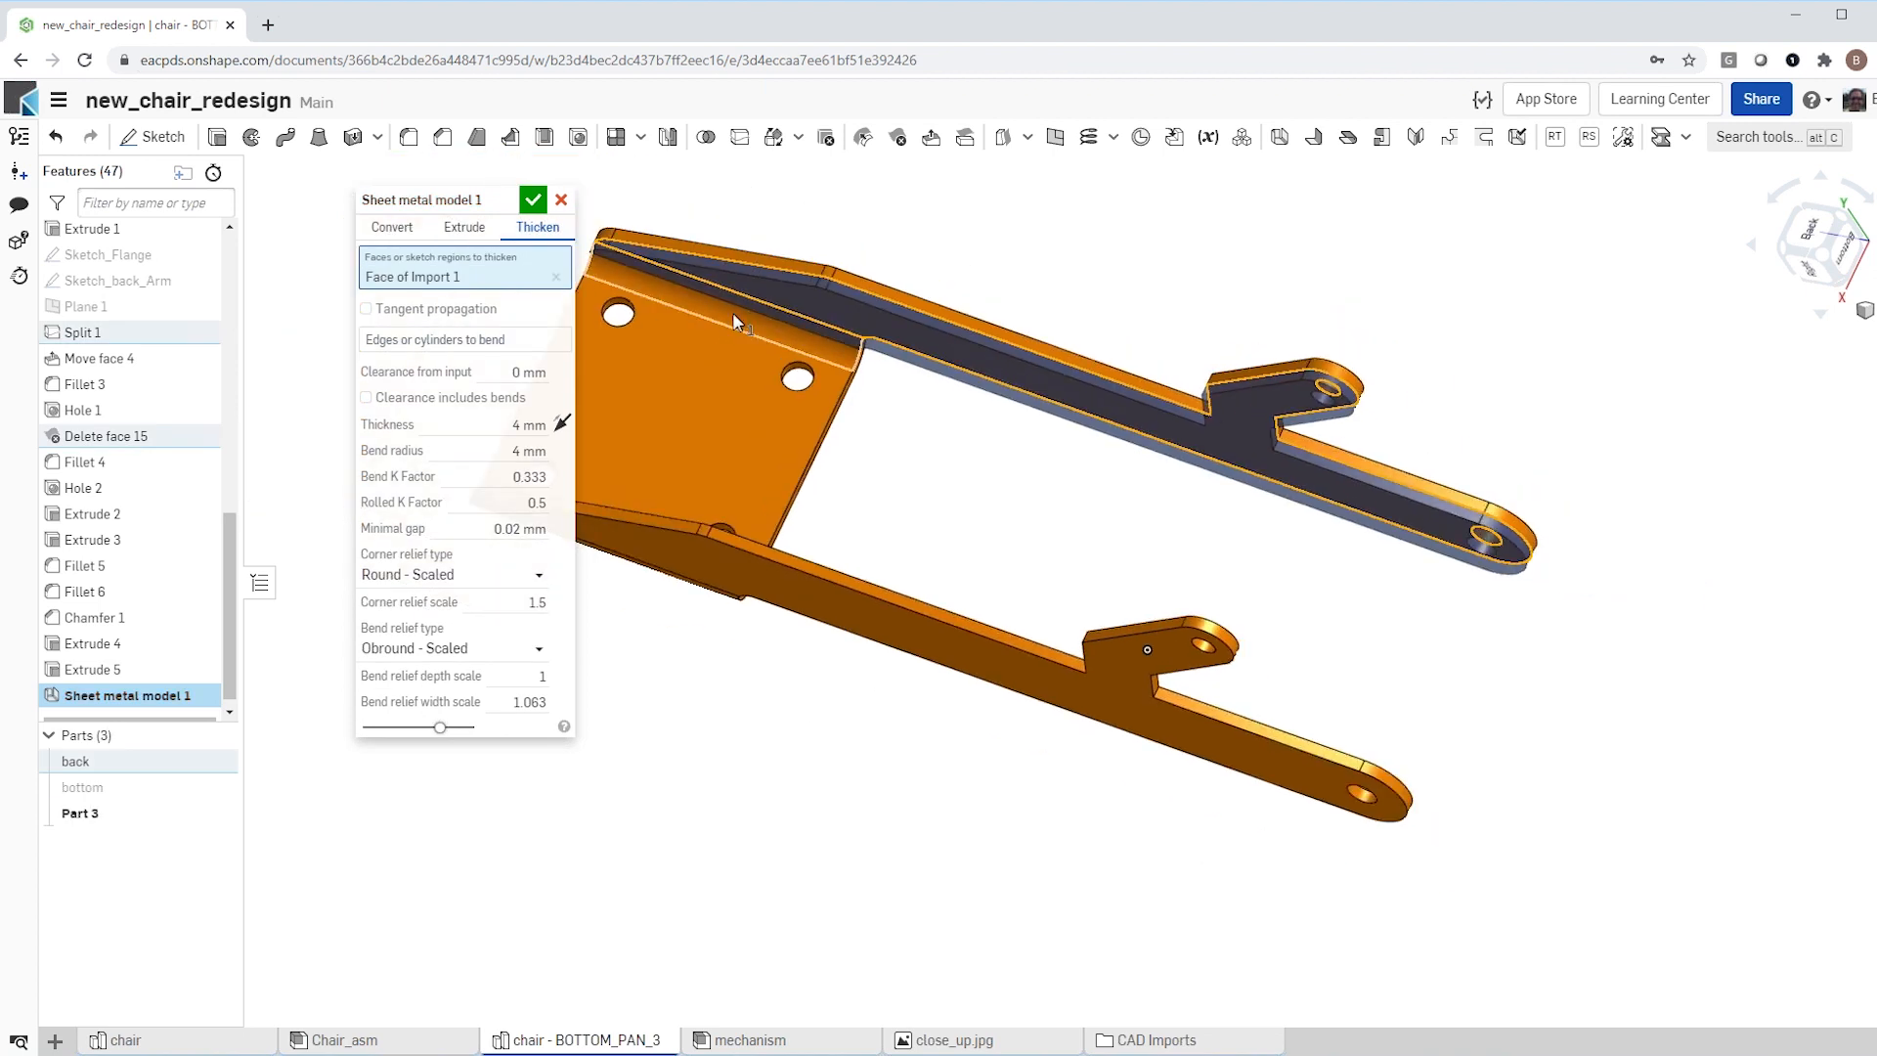
Step: Add the bend face beside the first arm and the flat mounting plate face to the sheet metal thickening
{"action": "left_click", "coordinate": [516, 422]}
{"action": "scroll", "coordinate": [739, 341], "scroll_direction": "up", "scroll_amount": 3}
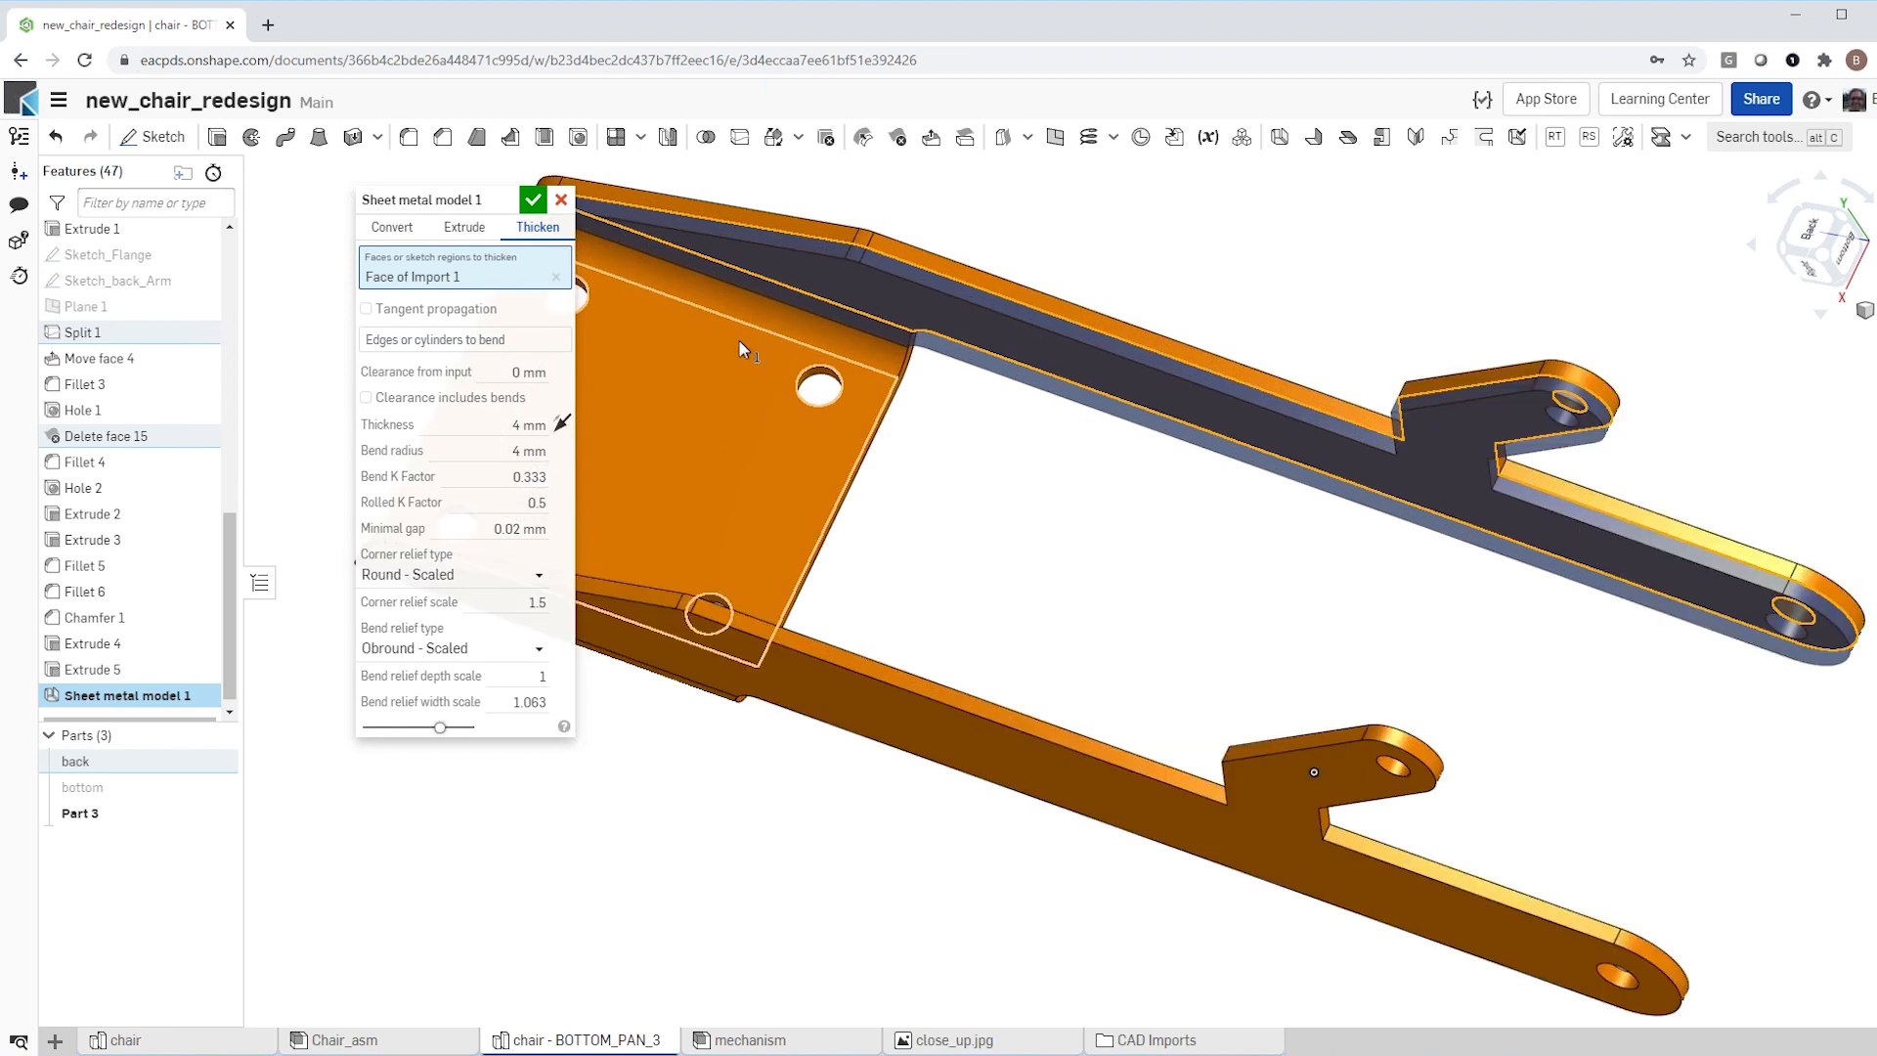
{"action": "left_click", "coordinate": [770, 307]}
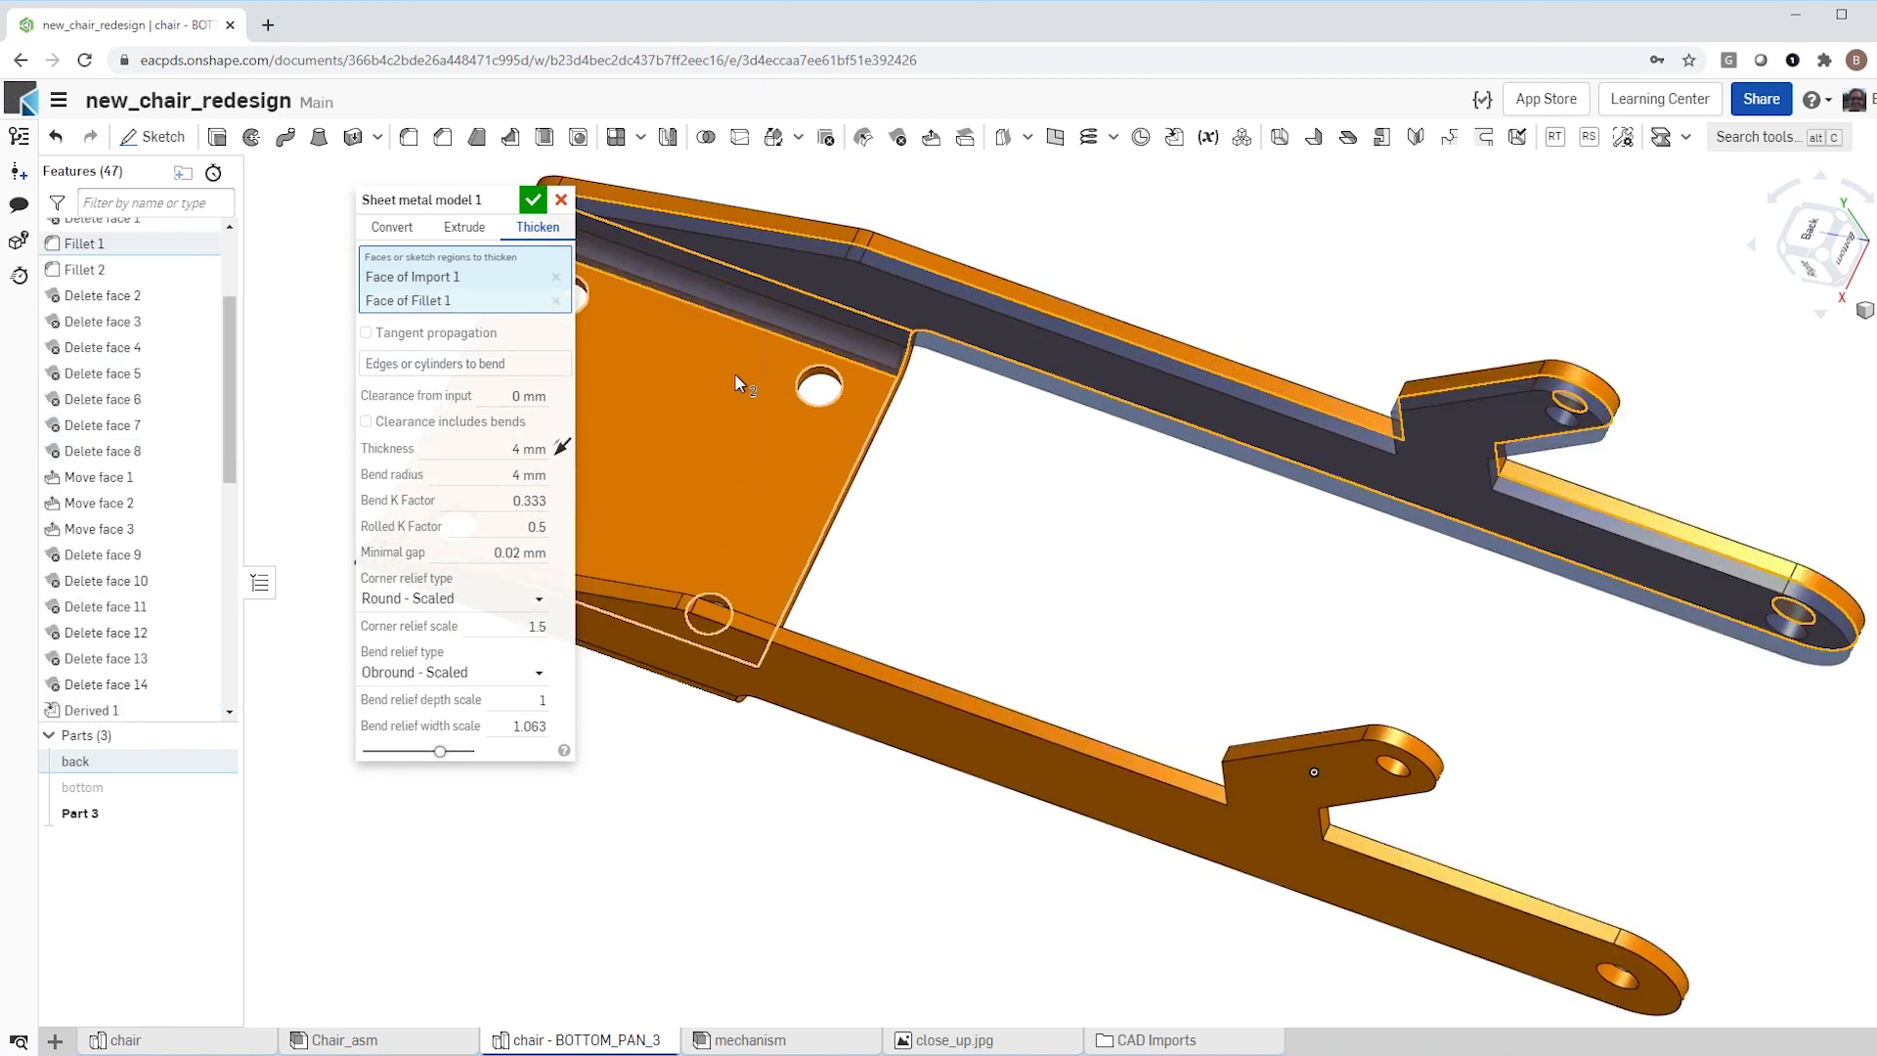
{"action": "left_click", "coordinate": [735, 372]}
Step: Add the opposite bend face and the second arm's inner side face, and complete the sheet metal model
{"action": "scroll", "coordinate": [1051, 526], "scroll_direction": "down", "scroll_amount": 3}
{"action": "right_click_drag", "start_coordinate": [1056, 528], "coordinate": [900, 565]}
{"action": "scroll", "coordinate": [861, 545], "scroll_direction": "up", "scroll_amount": 5}
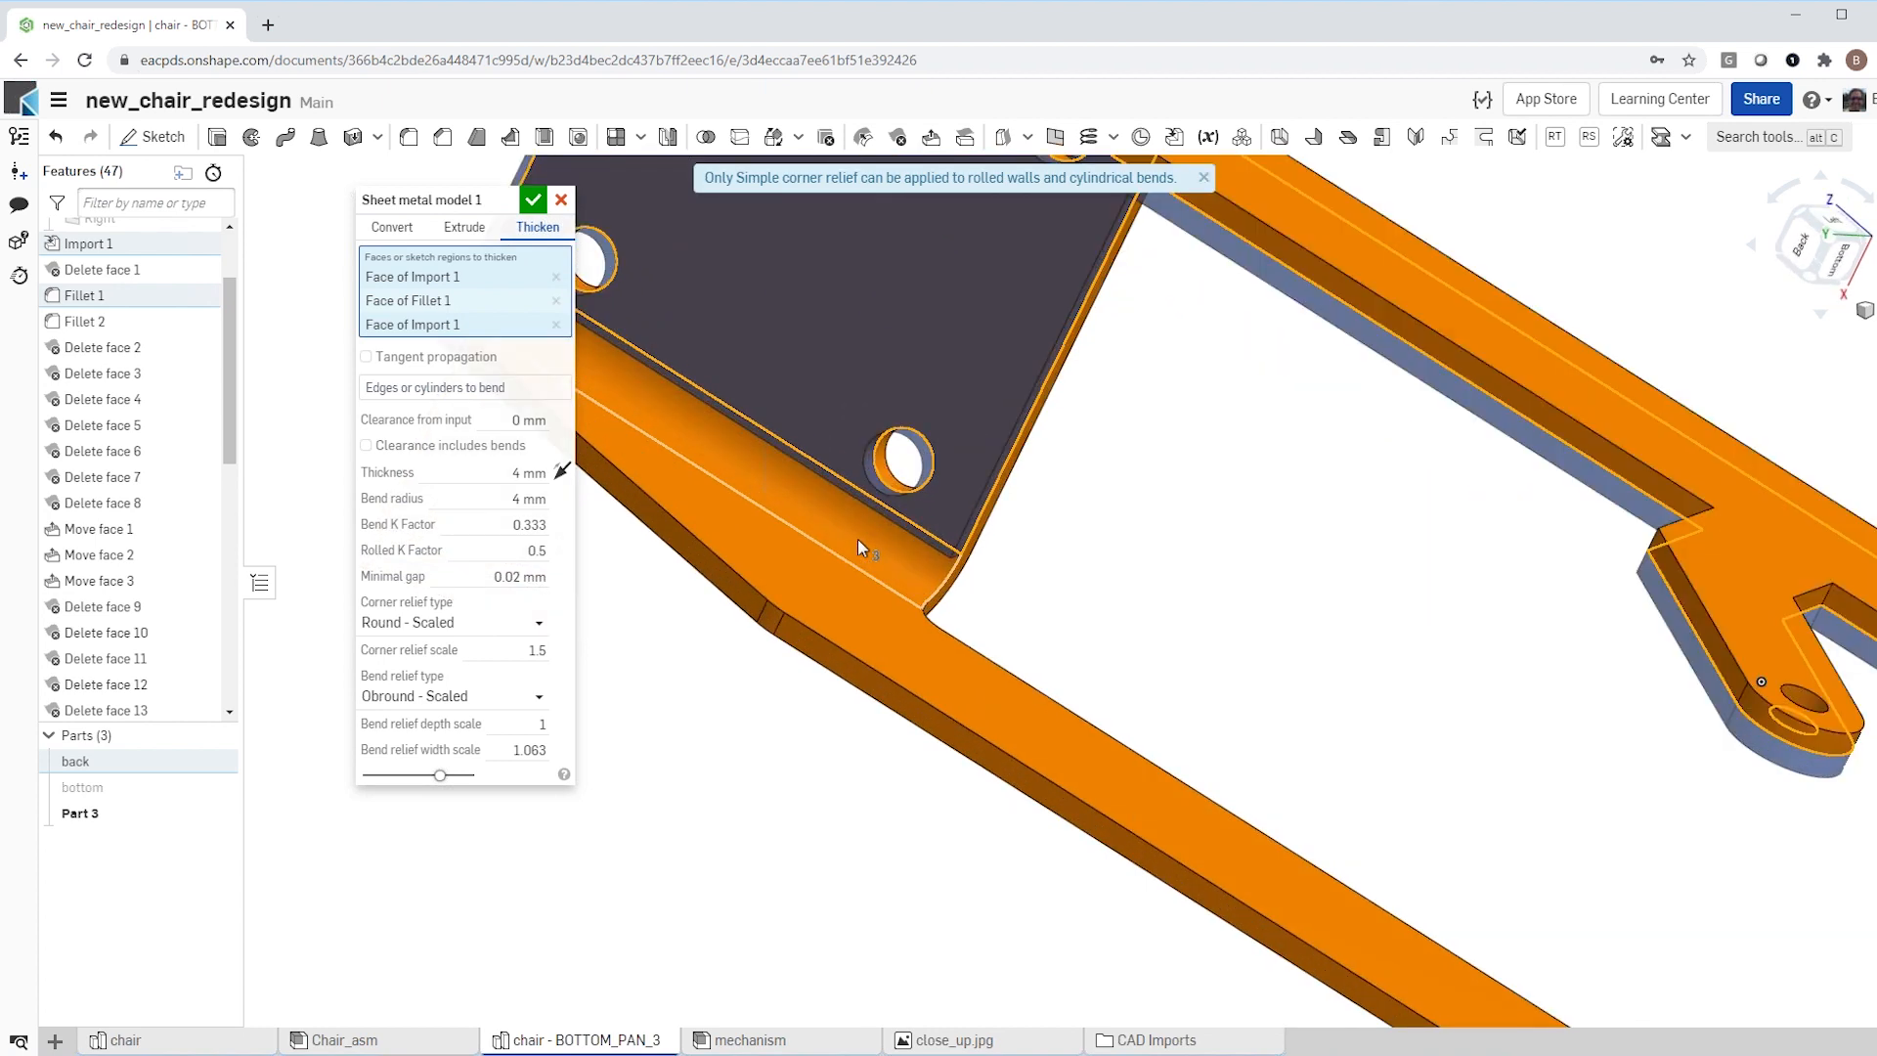
{"action": "left_click", "coordinate": [842, 539]}
{"action": "left_click", "coordinate": [809, 594]}
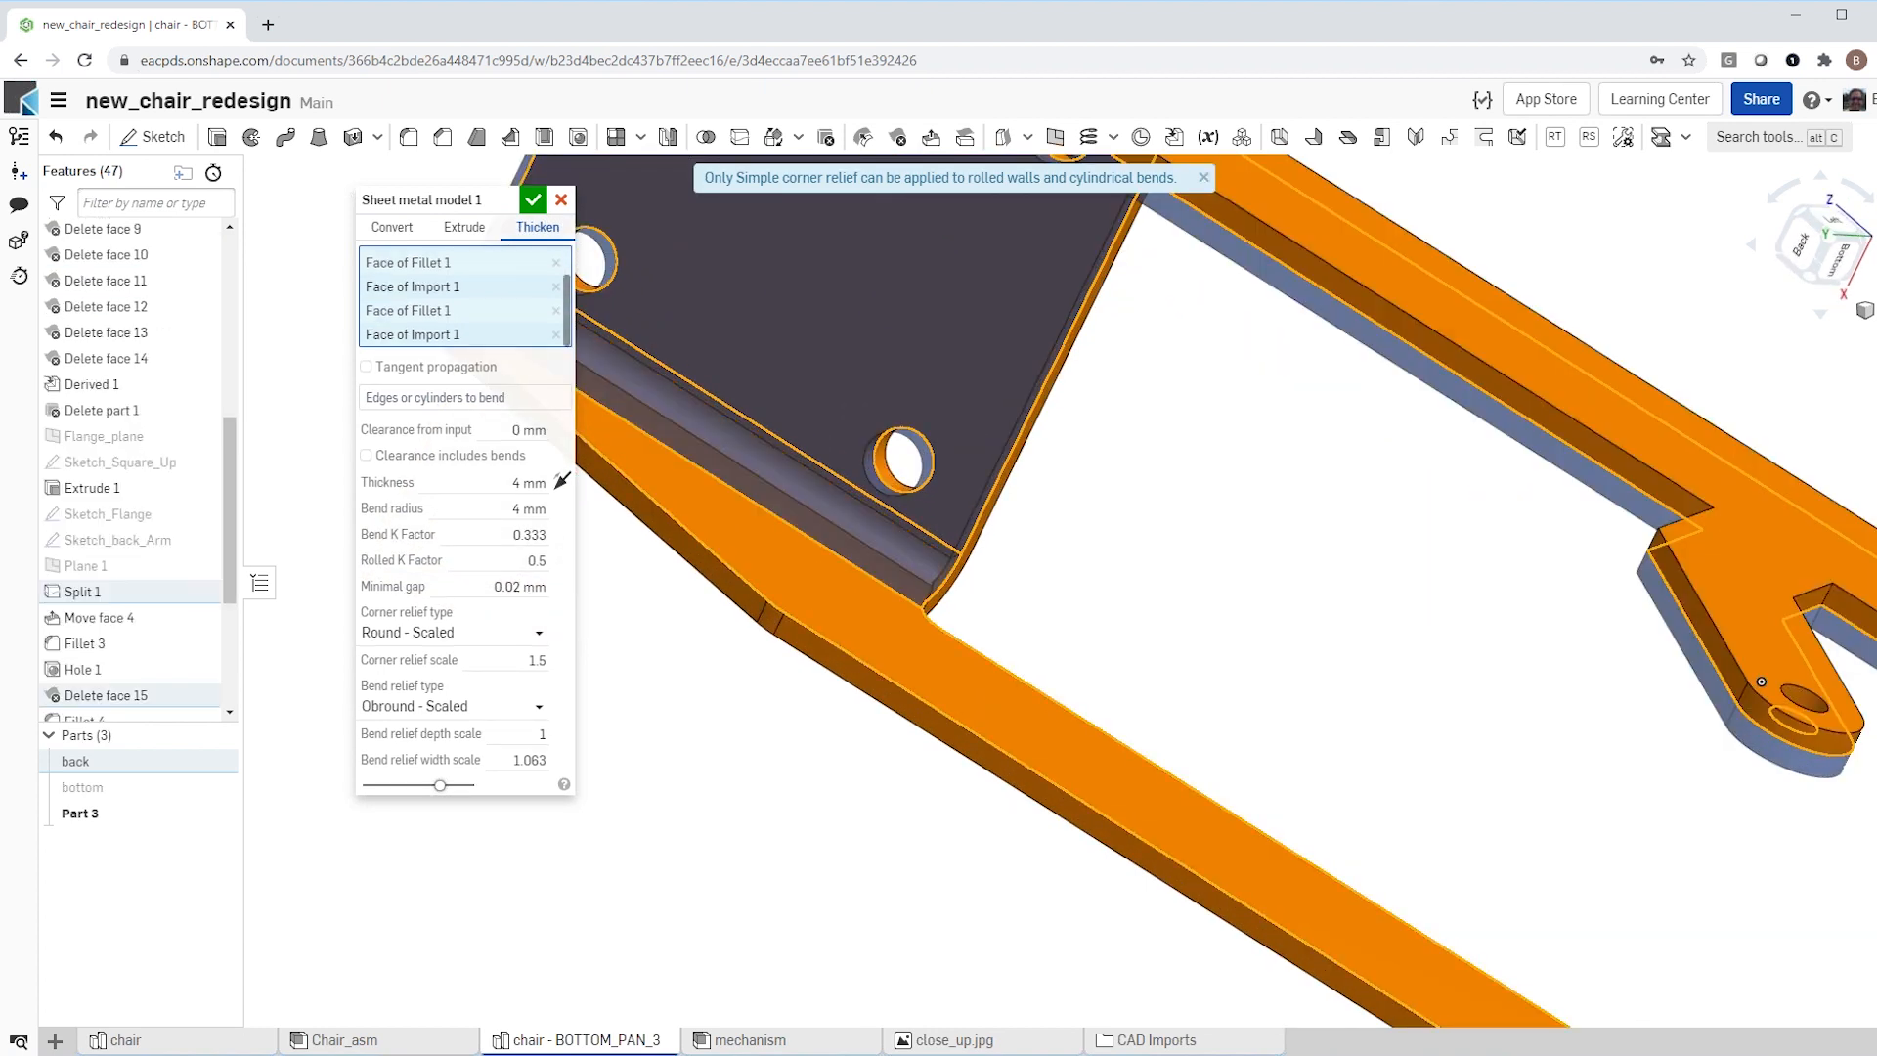
{"action": "scroll", "coordinate": [1028, 585], "scroll_direction": "down", "scroll_amount": 5}
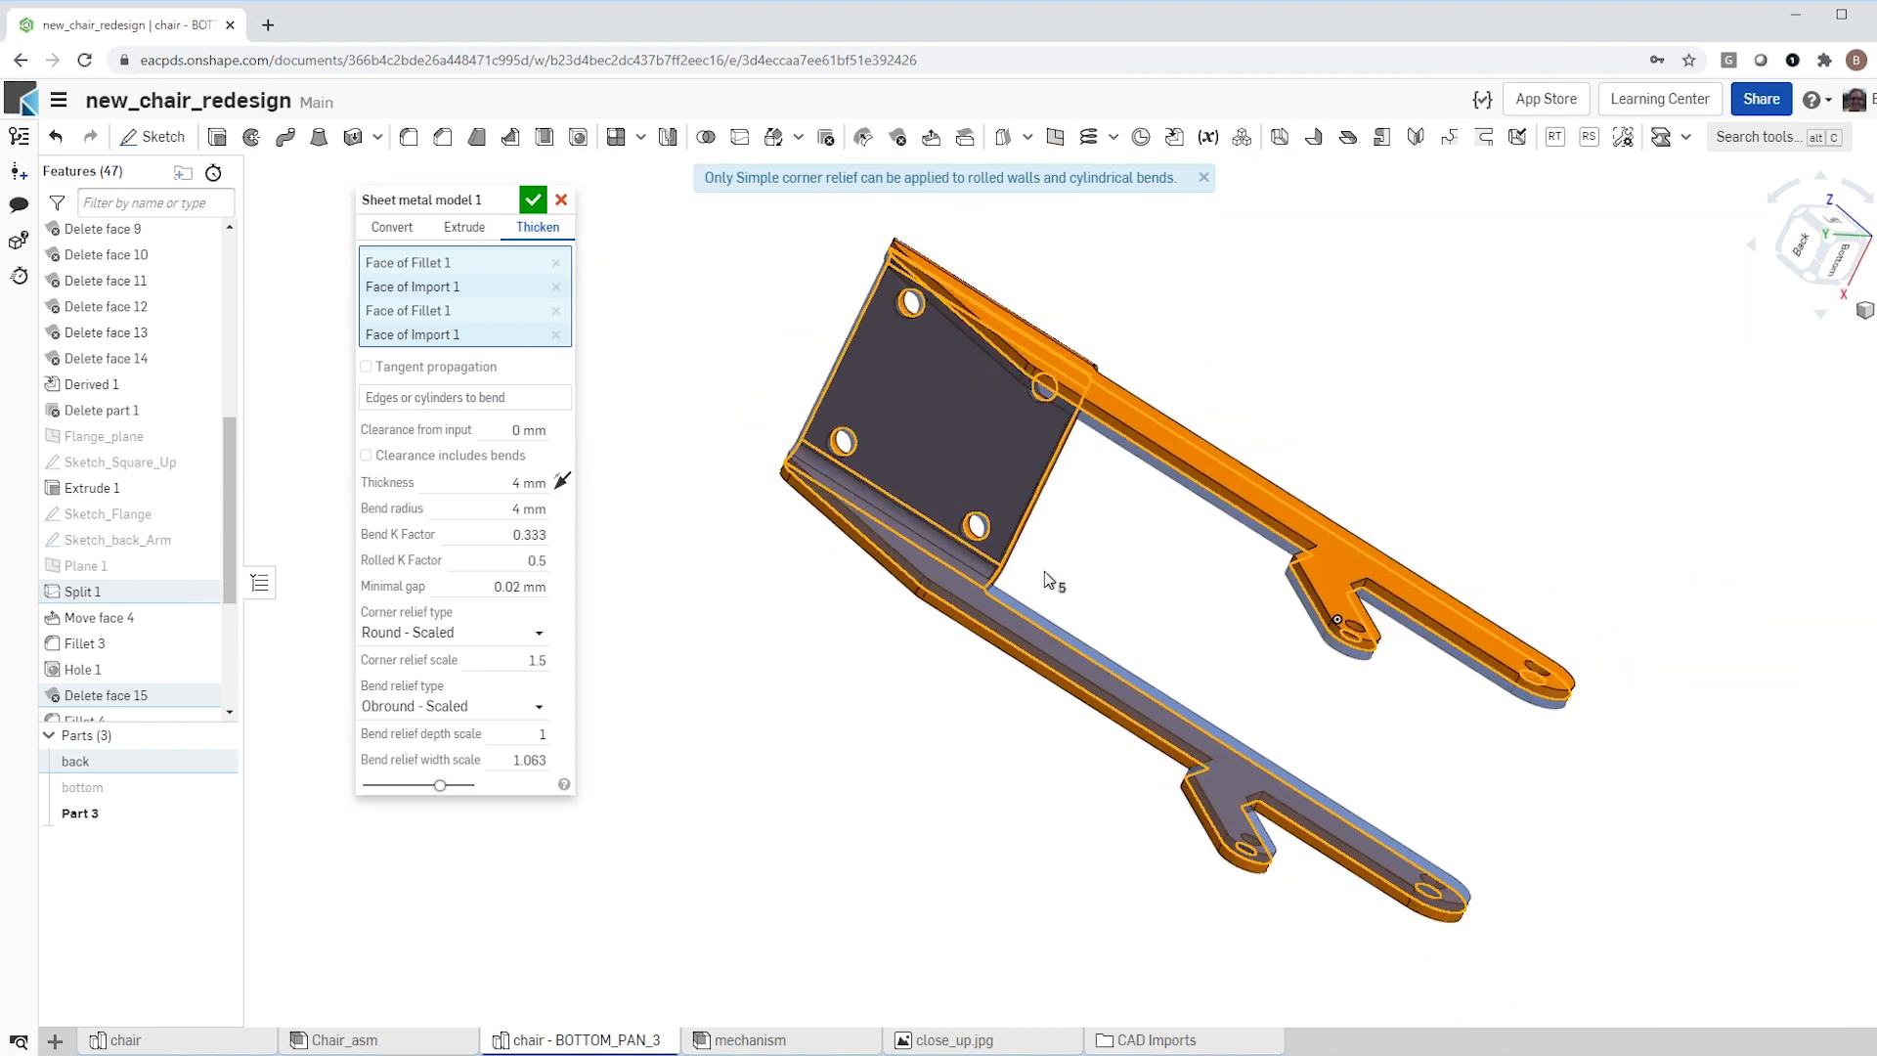
{"action": "right_click_drag", "start_coordinate": [1056, 574], "coordinate": [1088, 540]}
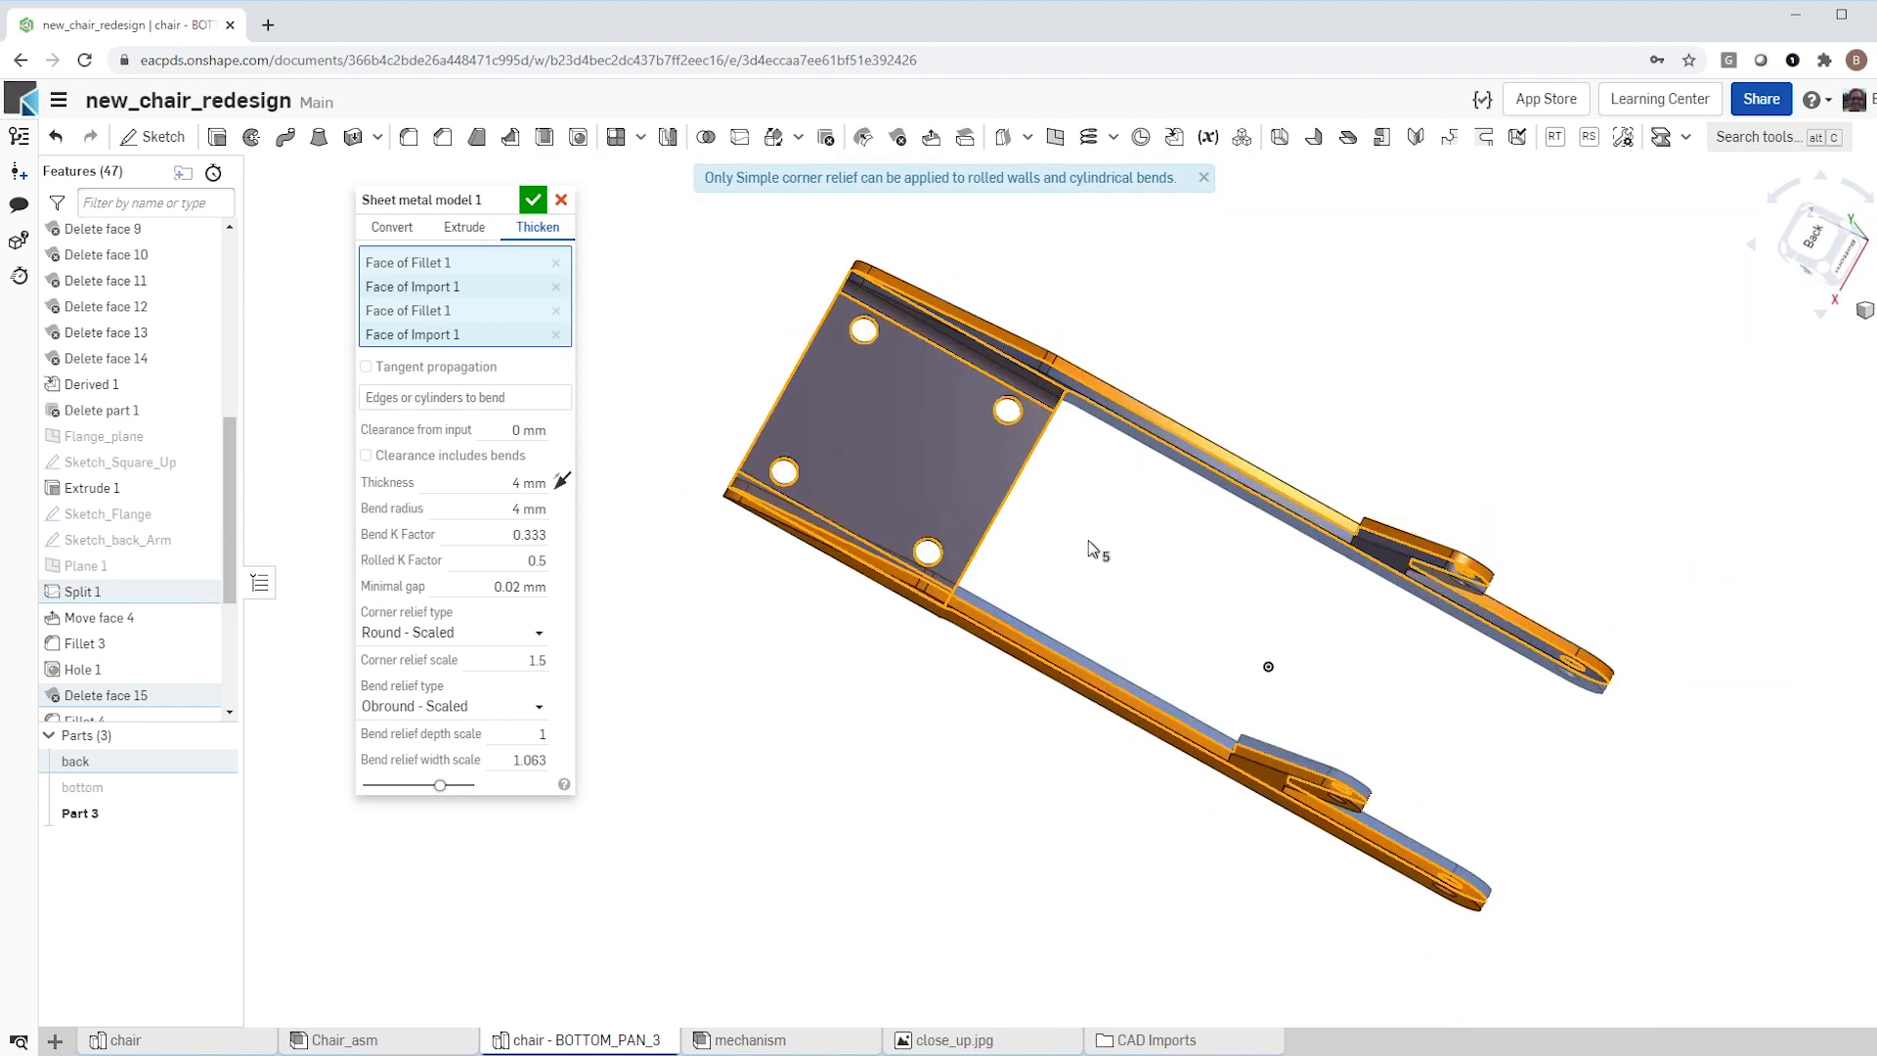
{"action": "left_click", "coordinate": [534, 199]}
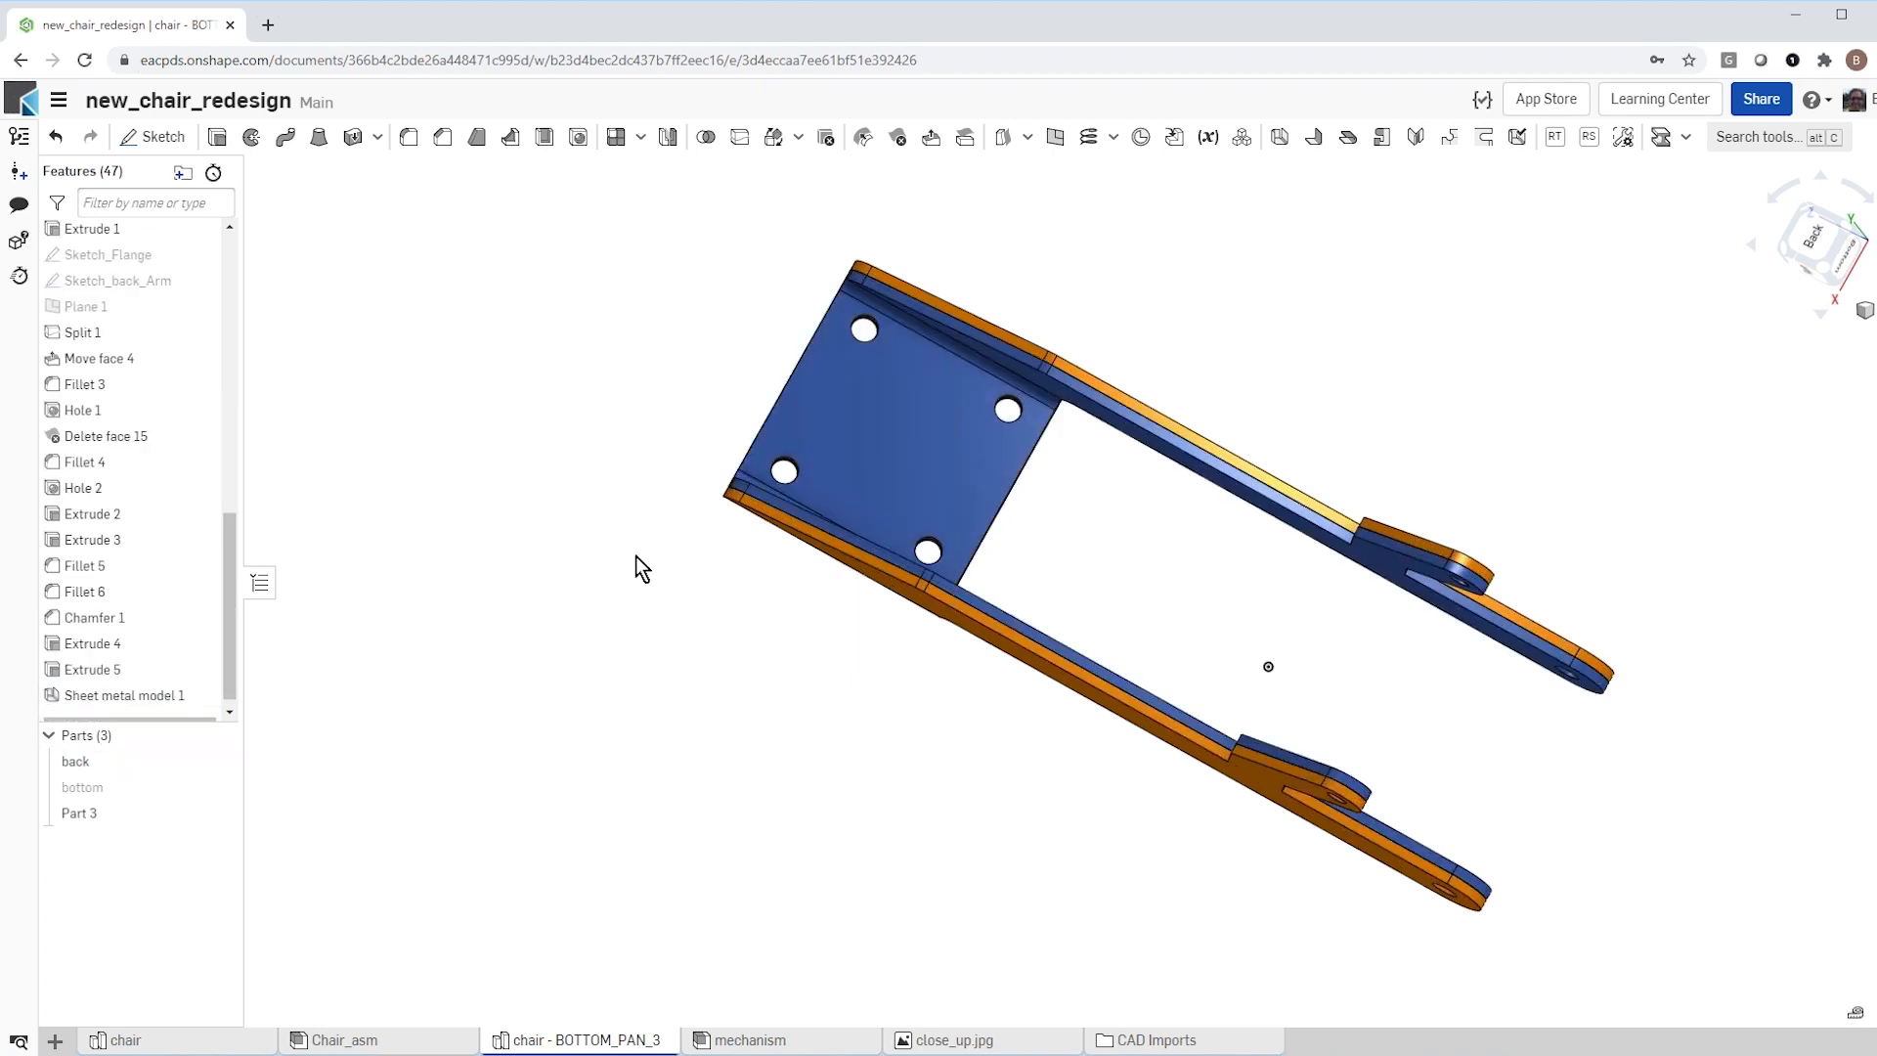
Step: Rename the new sheet metal part as new_back
{"action": "scroll", "coordinate": [637, 566], "scroll_direction": "down", "scroll_amount": 4}
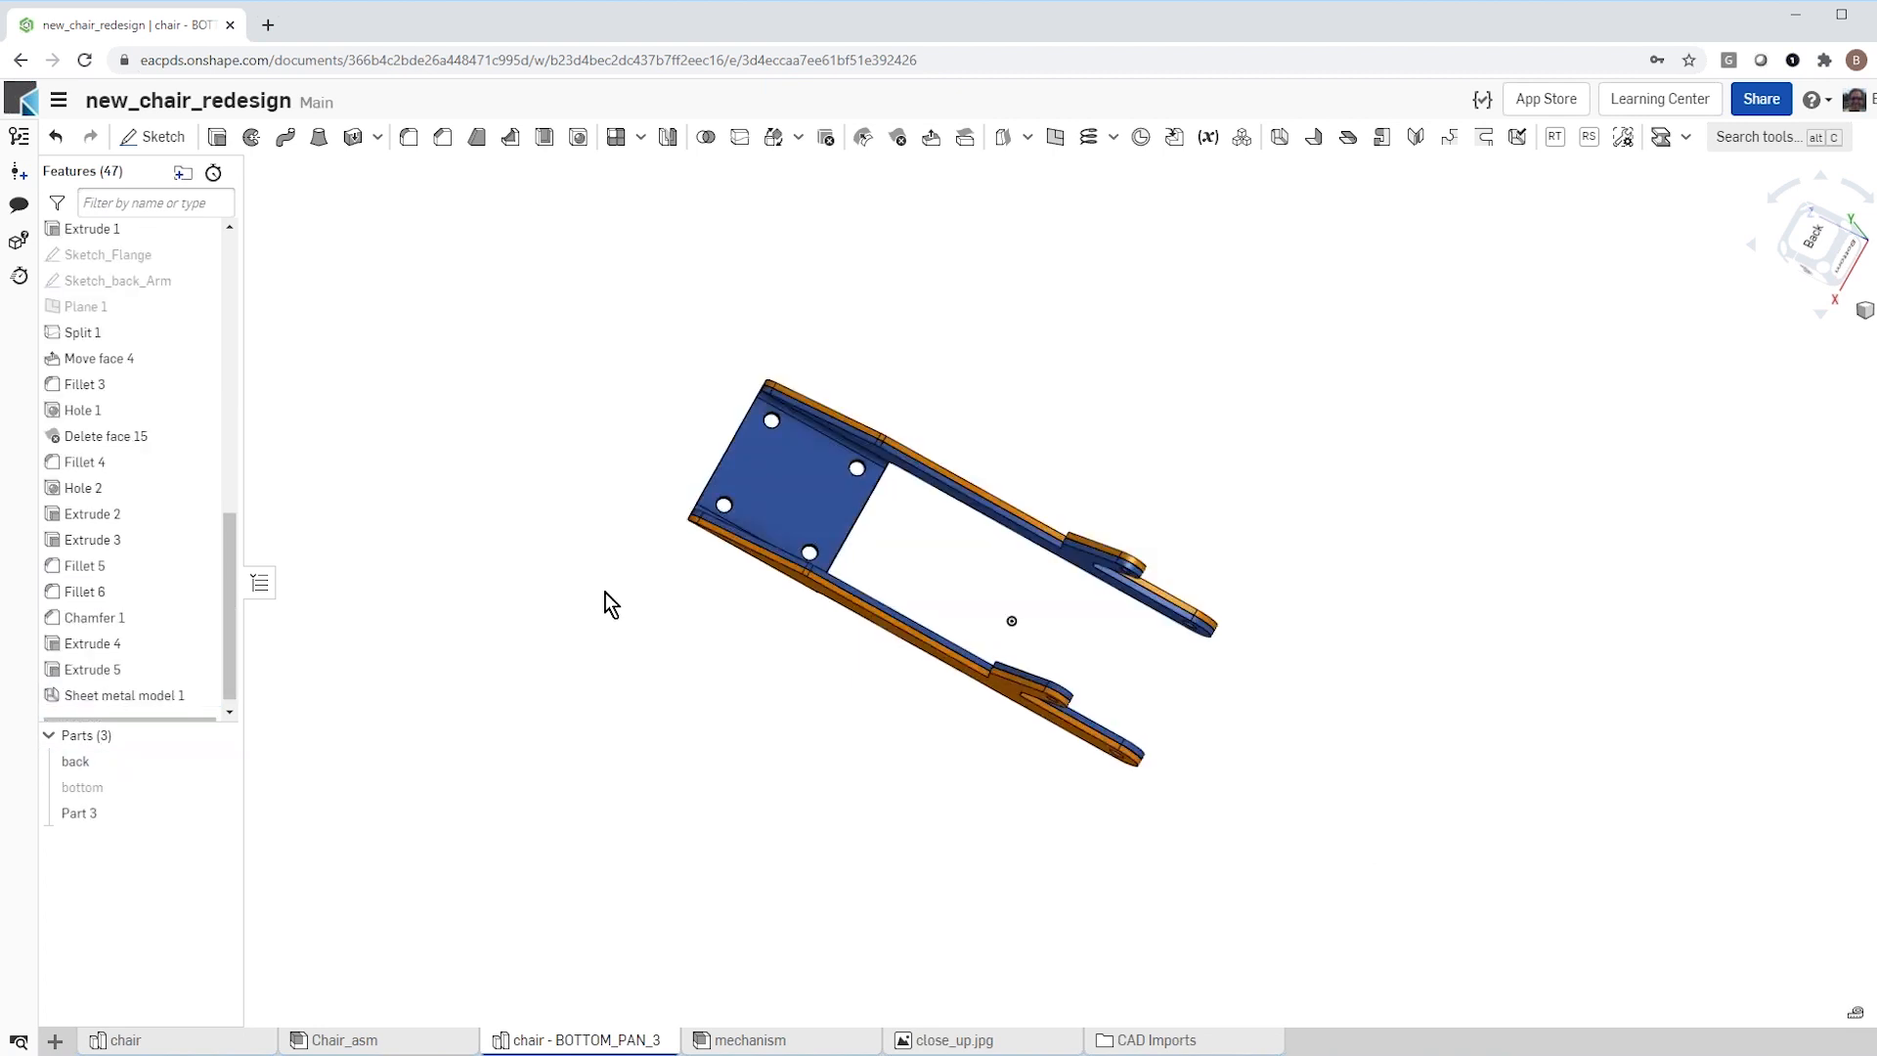
{"action": "right_click", "coordinate": [76, 812]}
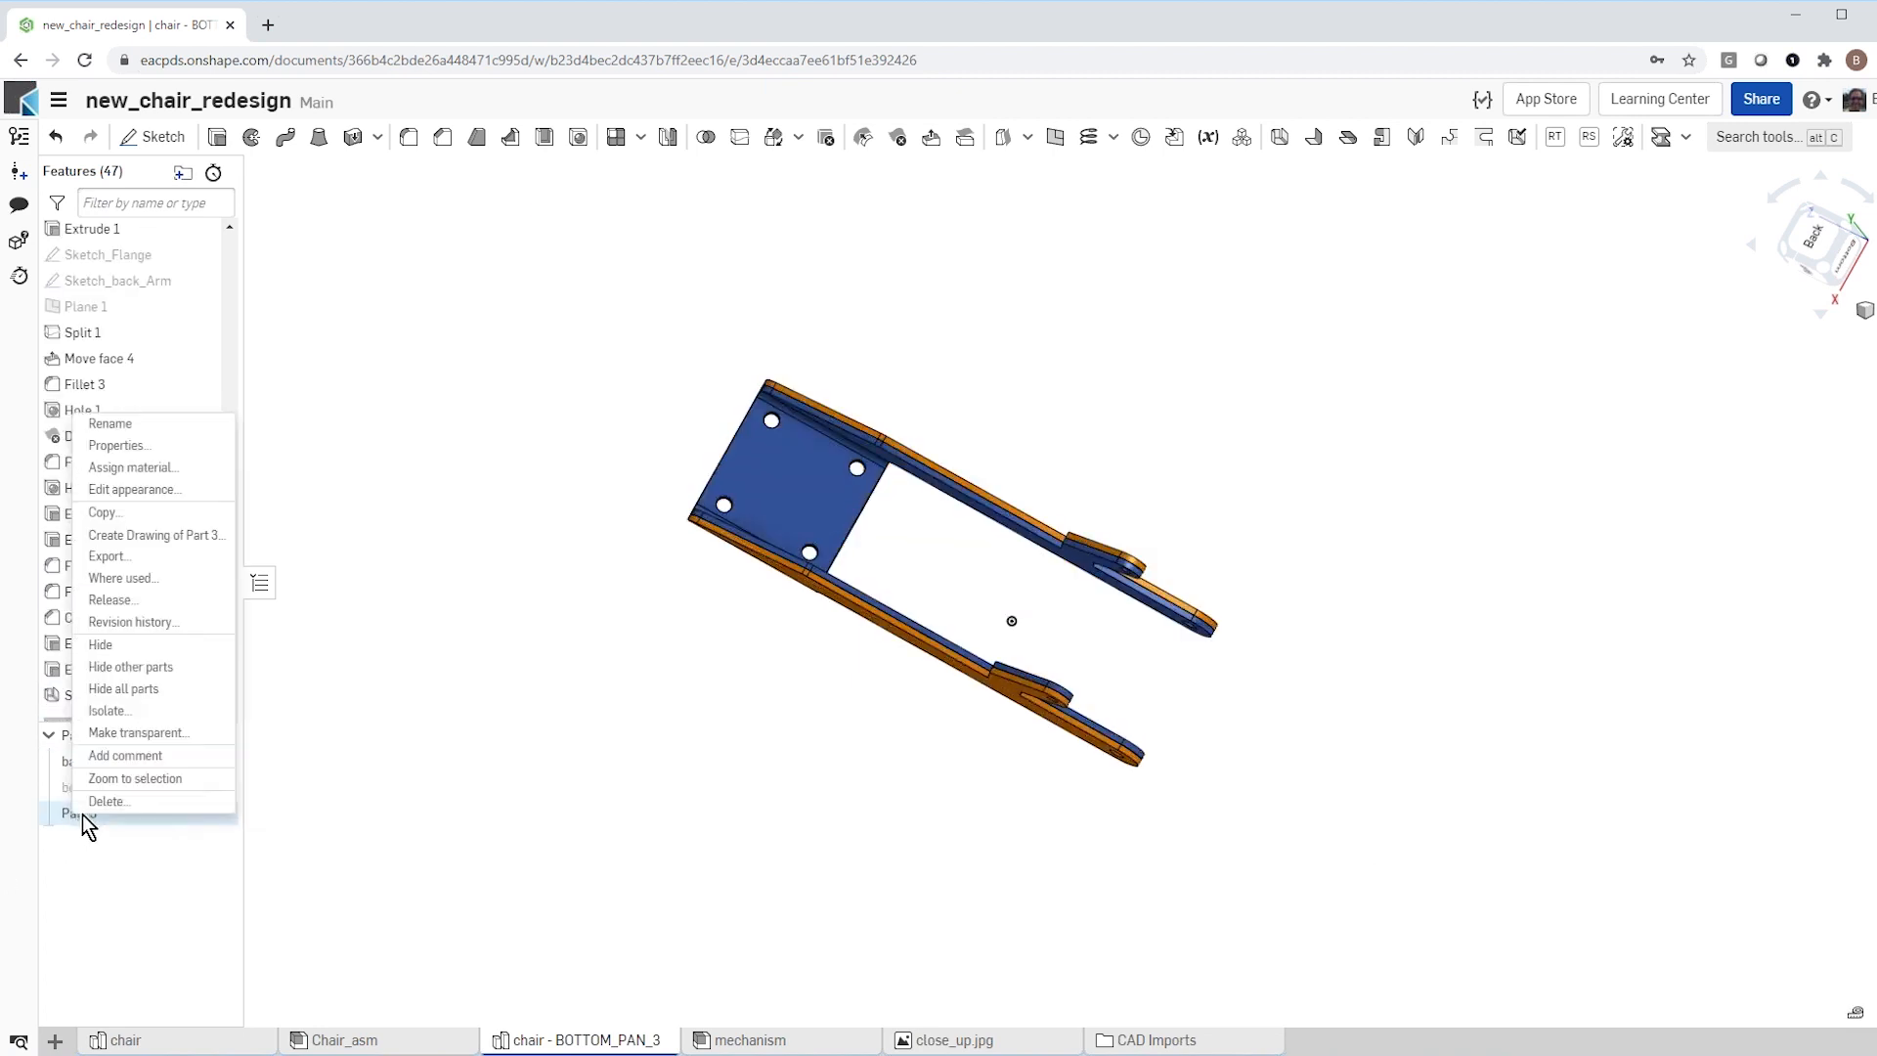
{"action": "left_click", "coordinate": [133, 425]}
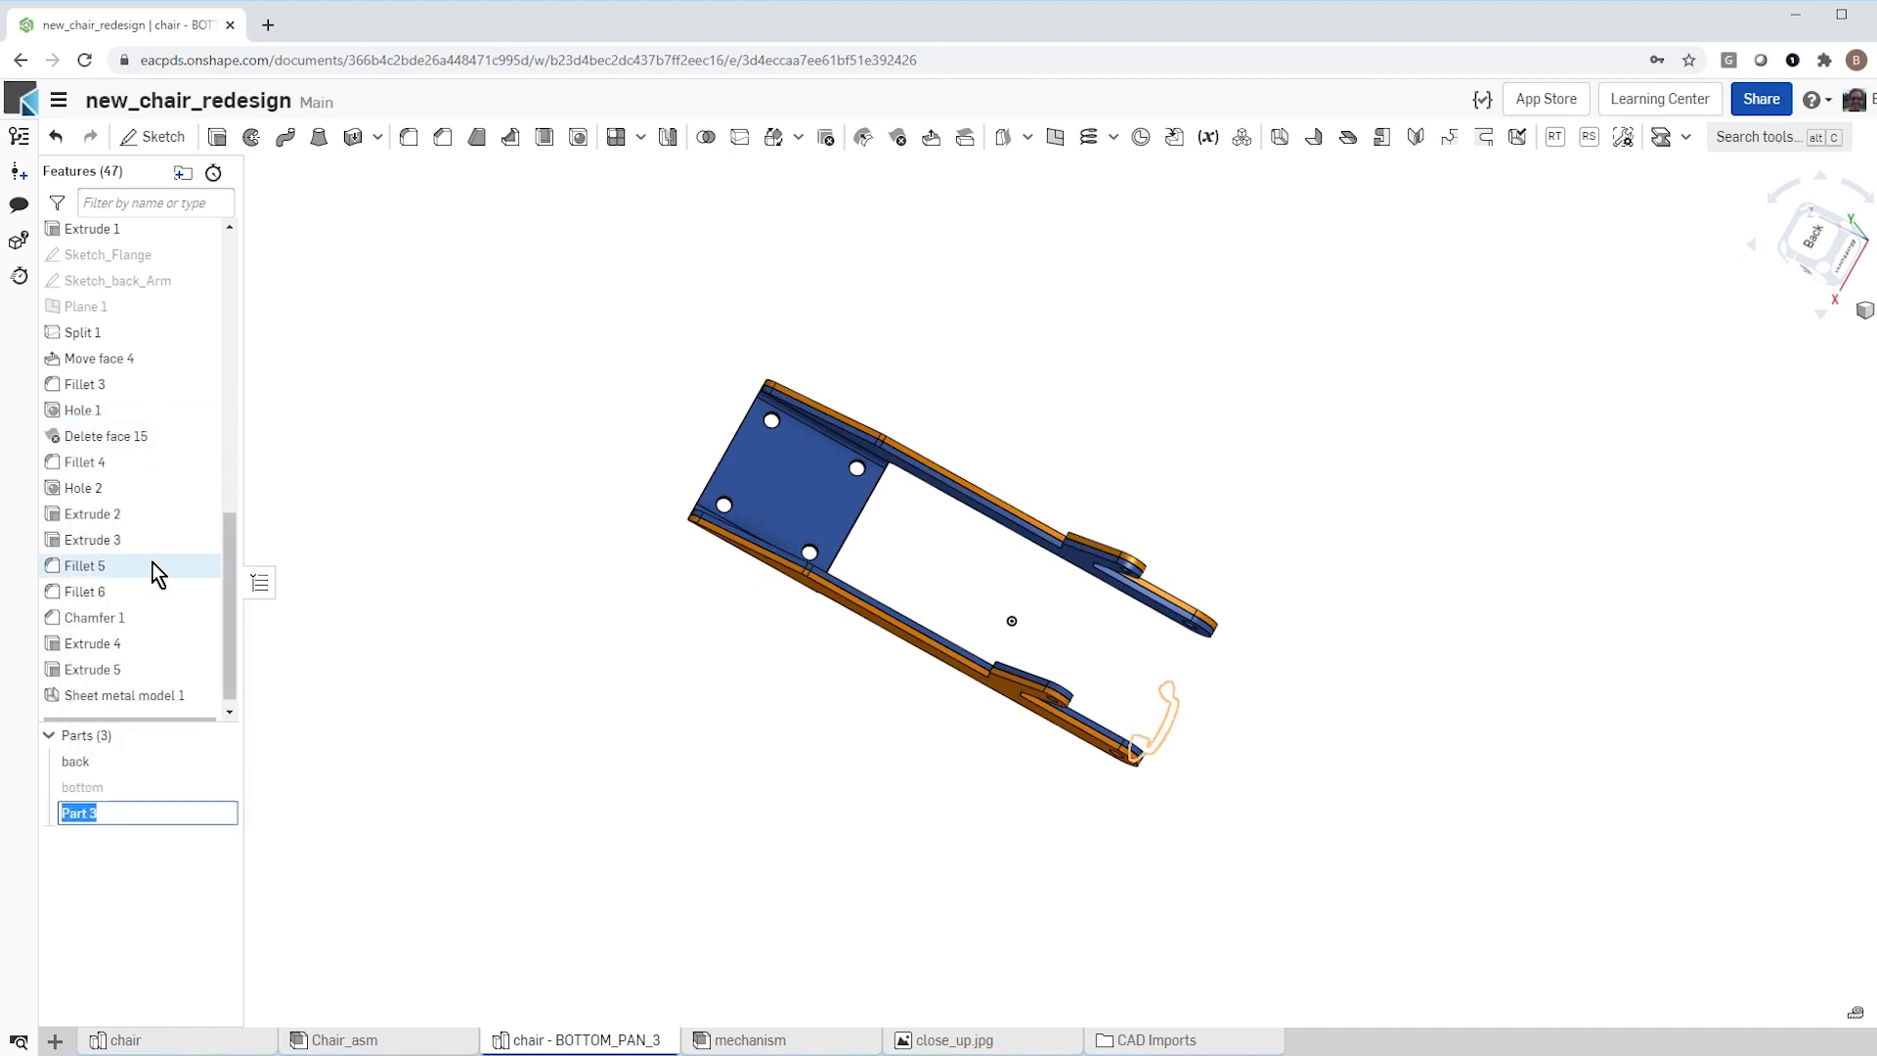
{"action": "type", "text": "new_back"}
{"action": "key", "text": "Return"}
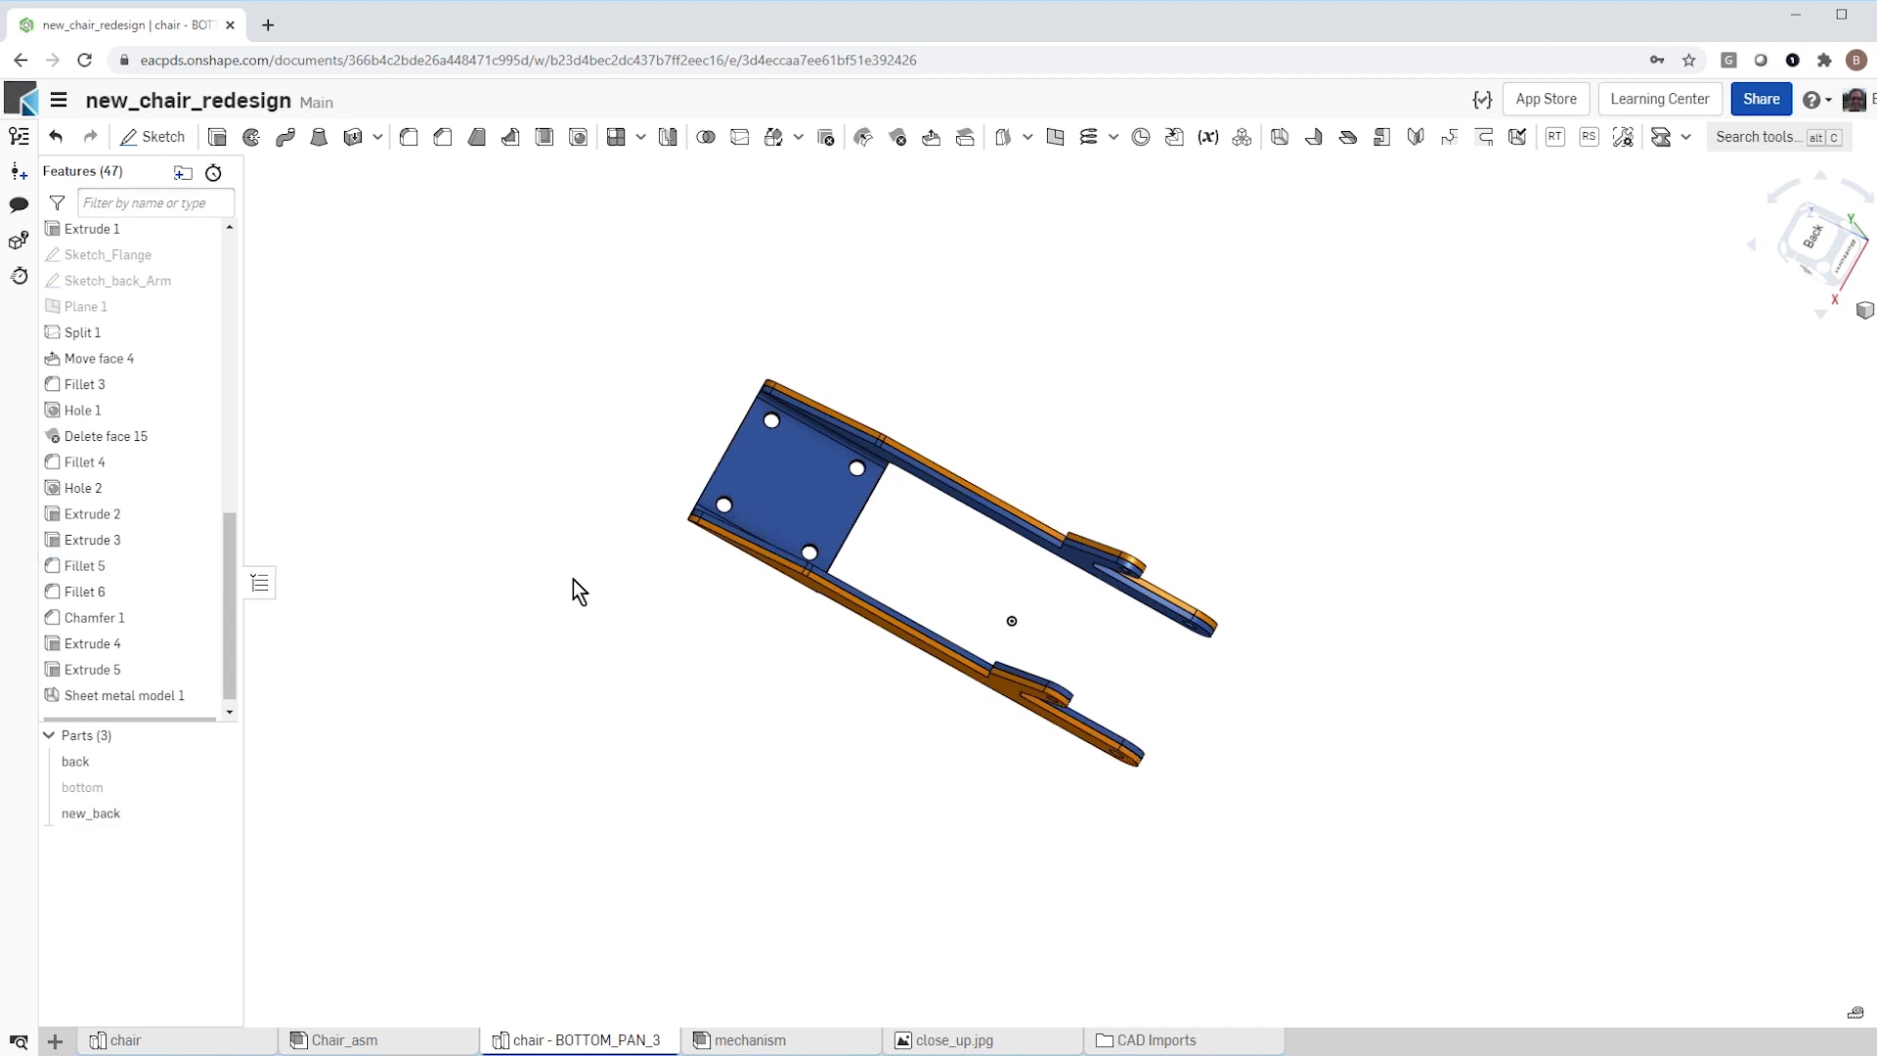
Step: Hide the original back part to leave only the sheet metal new_back in view
{"action": "left_click", "coordinate": [217, 762]}
{"action": "scroll", "coordinate": [801, 571], "scroll_direction": "up", "scroll_amount": 3}
{"action": "right_click_drag", "start_coordinate": [802, 572], "coordinate": [783, 437]}
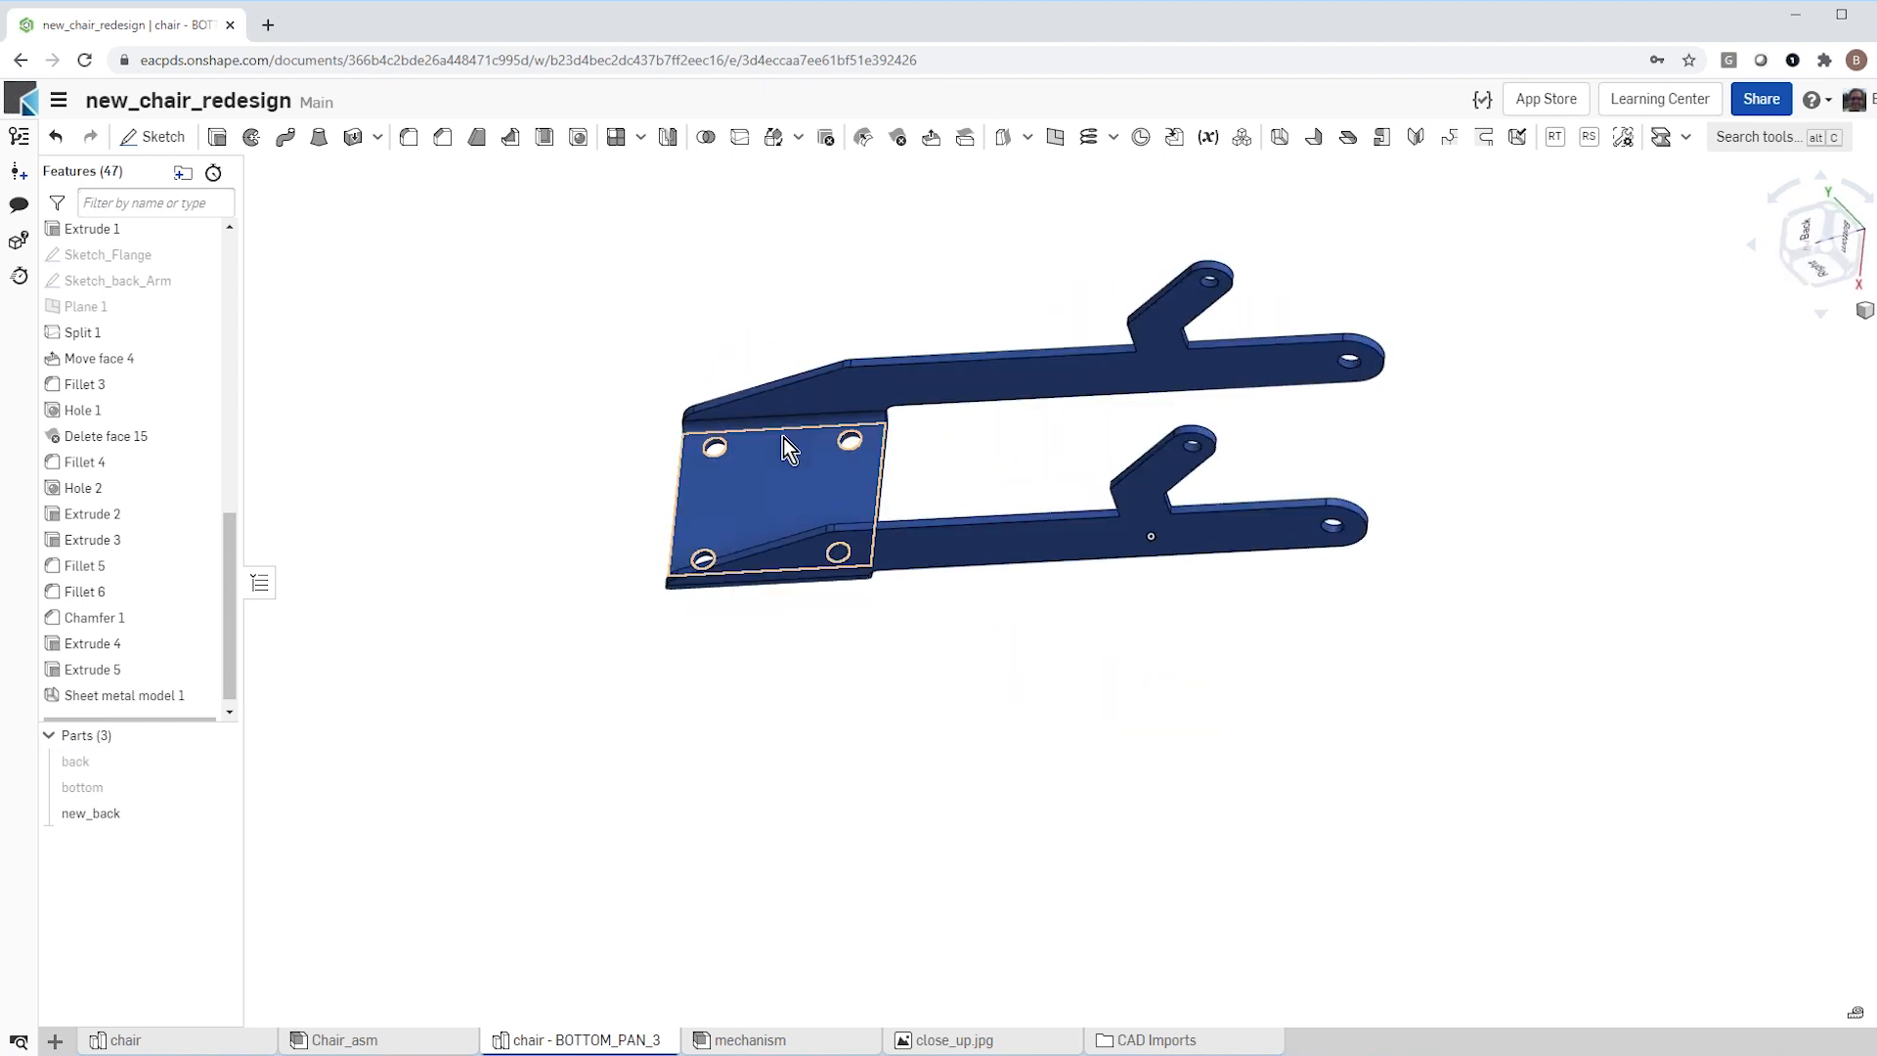
Step: Examine the sheet metal table and flat pattern of new_back, and close them
{"action": "left_click", "coordinate": [1862, 649]}
{"action": "mouse_move", "coordinate": [1563, 808]}
{"action": "right_mouse_down"}
{"action": "mouse_move", "coordinate": [1458, 843]}
{"action": "mouse_move", "coordinate": [1573, 823]}
{"action": "right_mouse_up"}
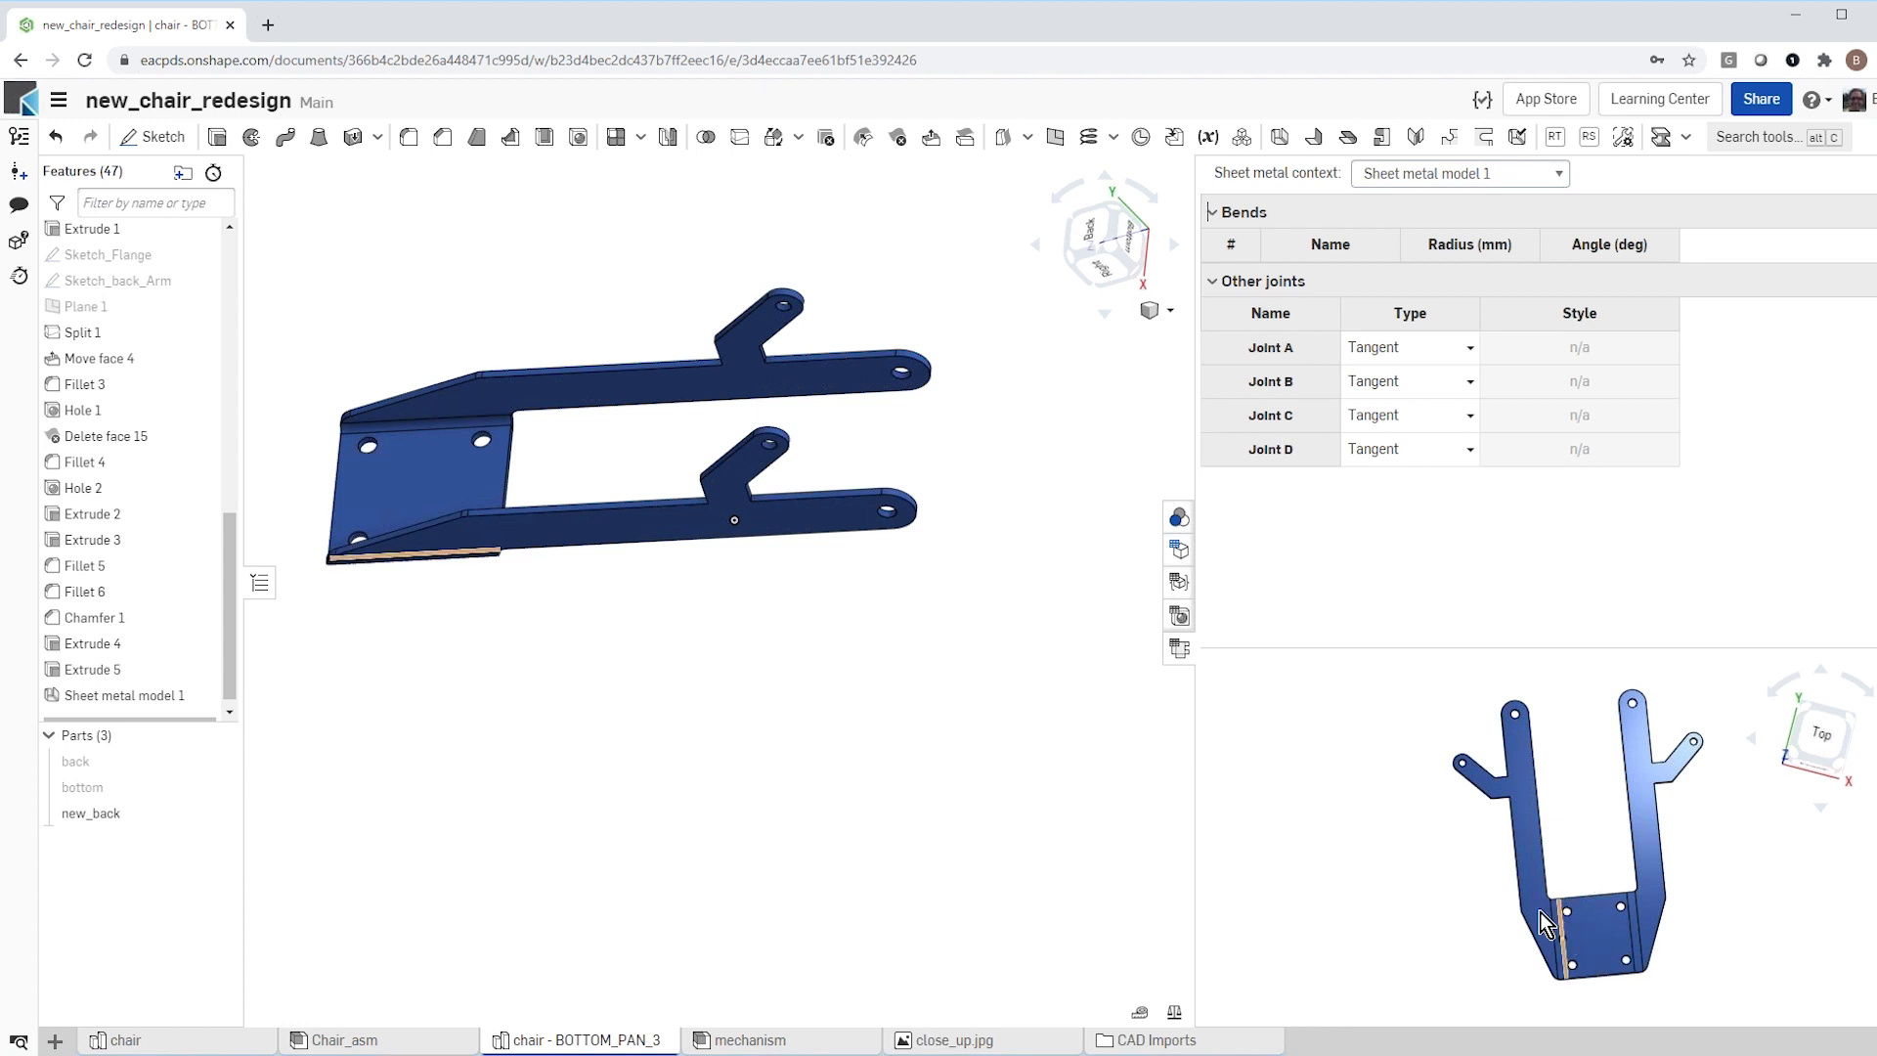
{"action": "left_click", "coordinate": [1179, 648]}
Step: Show the bottom part together with new_back and inspect how their arms meet at the pivot holes
{"action": "right_click_drag", "start_coordinate": [1058, 631], "coordinate": [979, 735]}
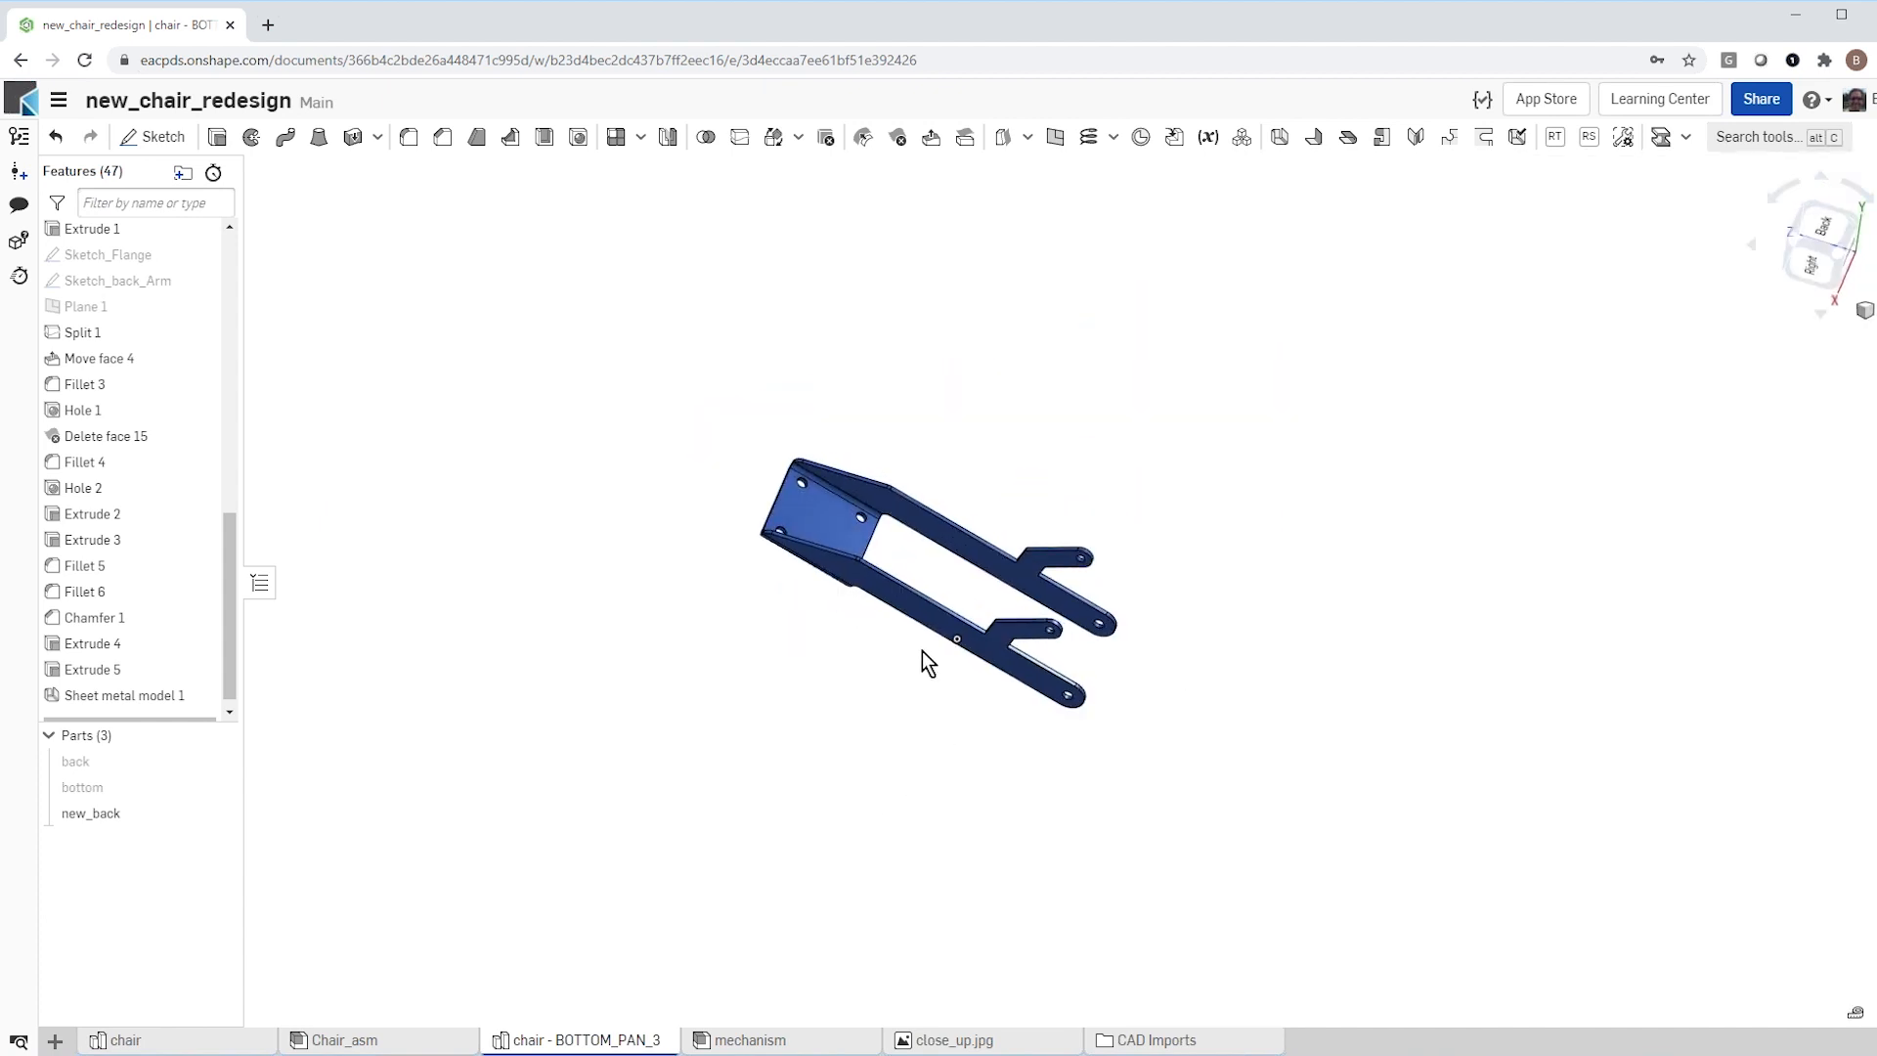
{"action": "scroll", "coordinate": [918, 651], "scroll_direction": "up", "scroll_amount": 3}
{"action": "right_click_drag", "start_coordinate": [918, 651], "coordinate": [754, 894]}
{"action": "scroll", "coordinate": [754, 893], "scroll_direction": "down", "scroll_amount": 2}
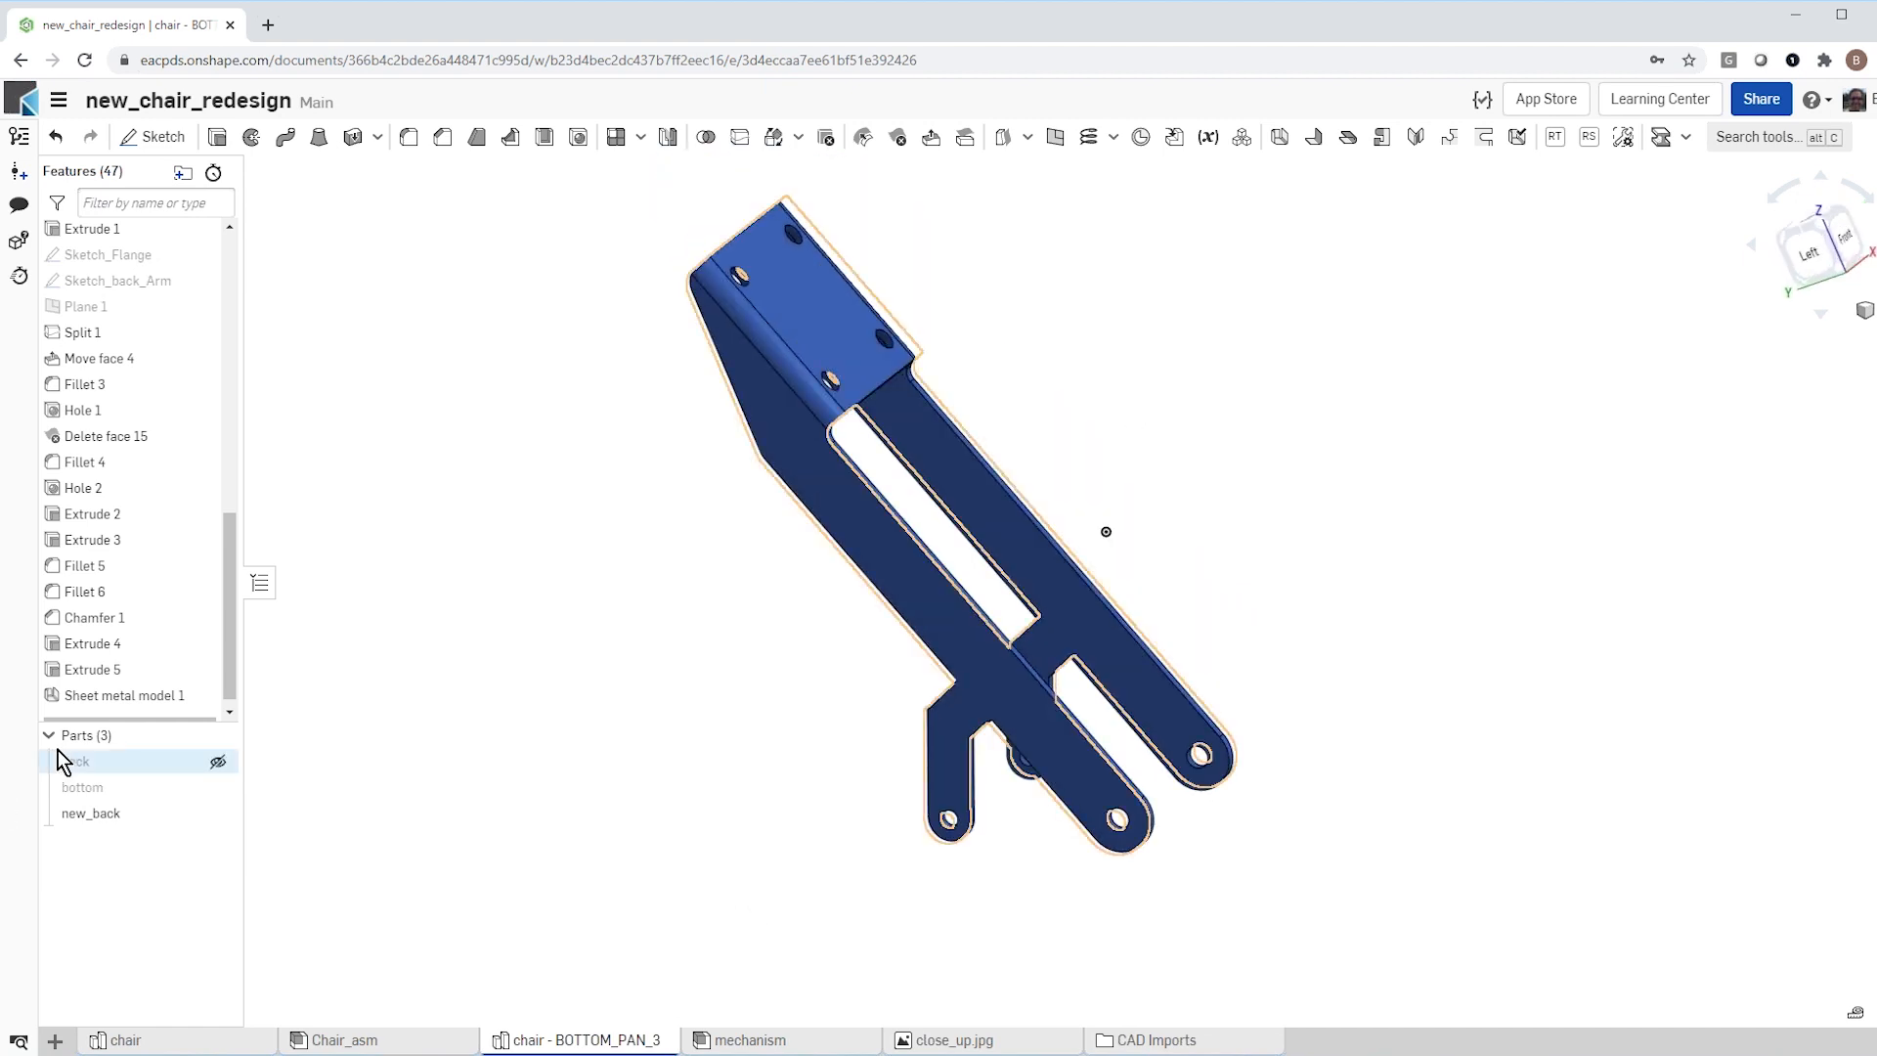
{"action": "left_click", "coordinate": [218, 786]}
{"action": "right_click_drag", "start_coordinate": [641, 746], "coordinate": [591, 758]}
{"action": "scroll", "coordinate": [825, 741], "scroll_direction": "up", "scroll_amount": 5}
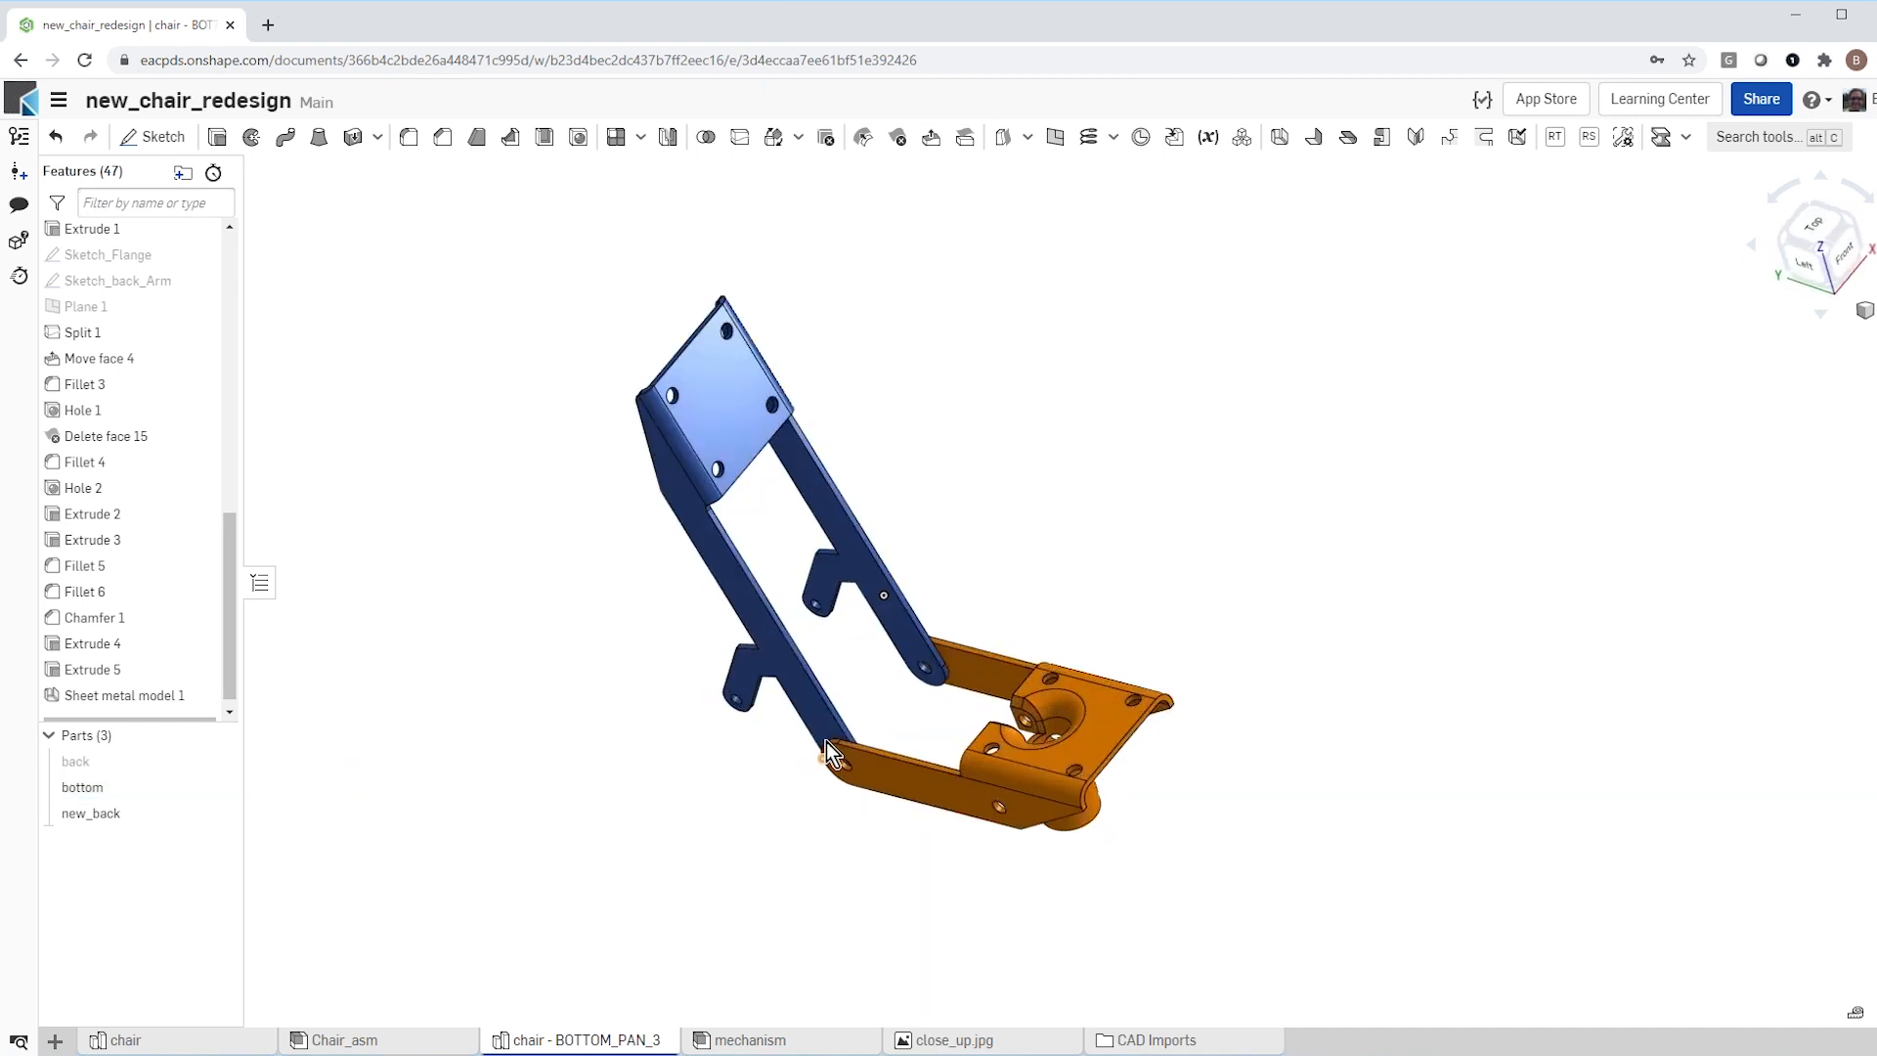
{"action": "mouse_move", "coordinate": [824, 743]}
{"action": "right_mouse_down"}
{"action": "mouse_move", "coordinate": [794, 778]}
{"action": "mouse_move", "coordinate": [875, 700]}
{"action": "mouse_move", "coordinate": [851, 728]}
{"action": "right_mouse_up"}
{"action": "scroll", "coordinate": [851, 728], "scroll_direction": "down", "scroll_amount": 6}
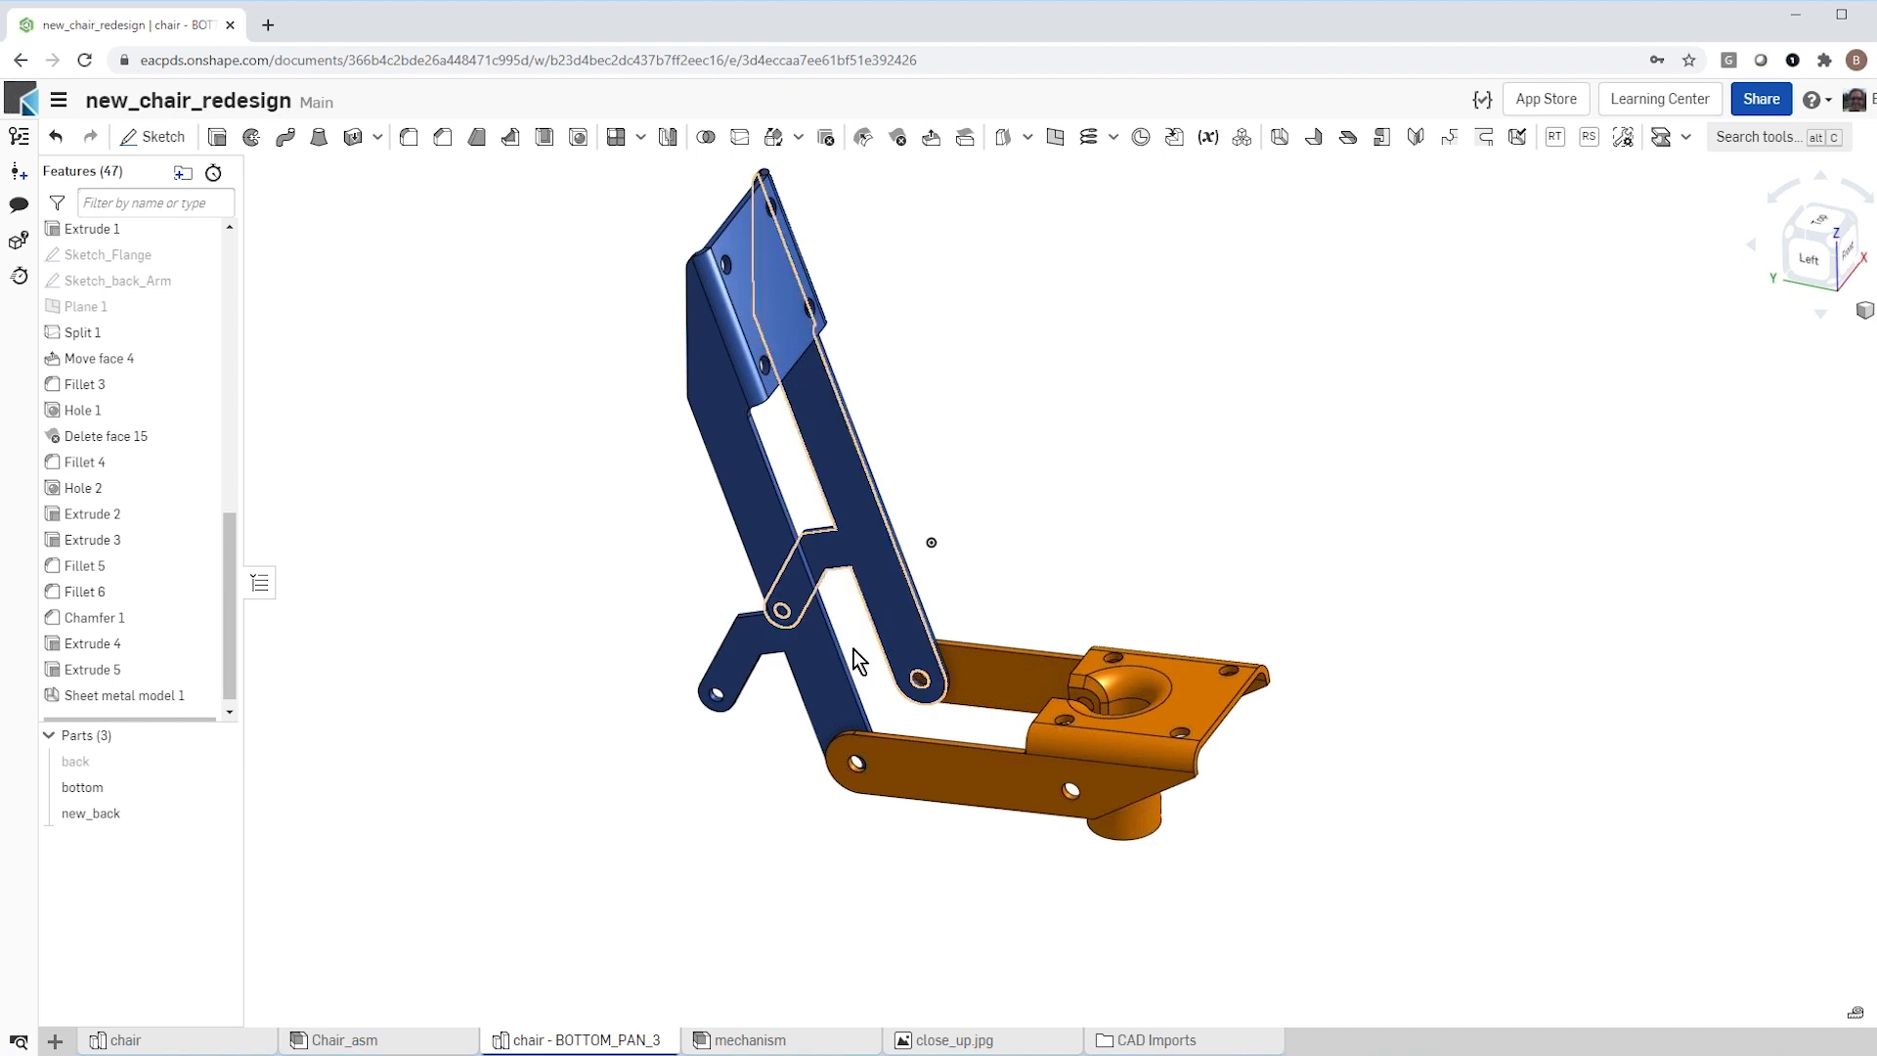
Step: Insert the bottom and new_back parts from the chair - BOTTOM_PAN_3 part studio into the mechanism assembly
{"action": "left_click", "coordinate": [751, 1040]}
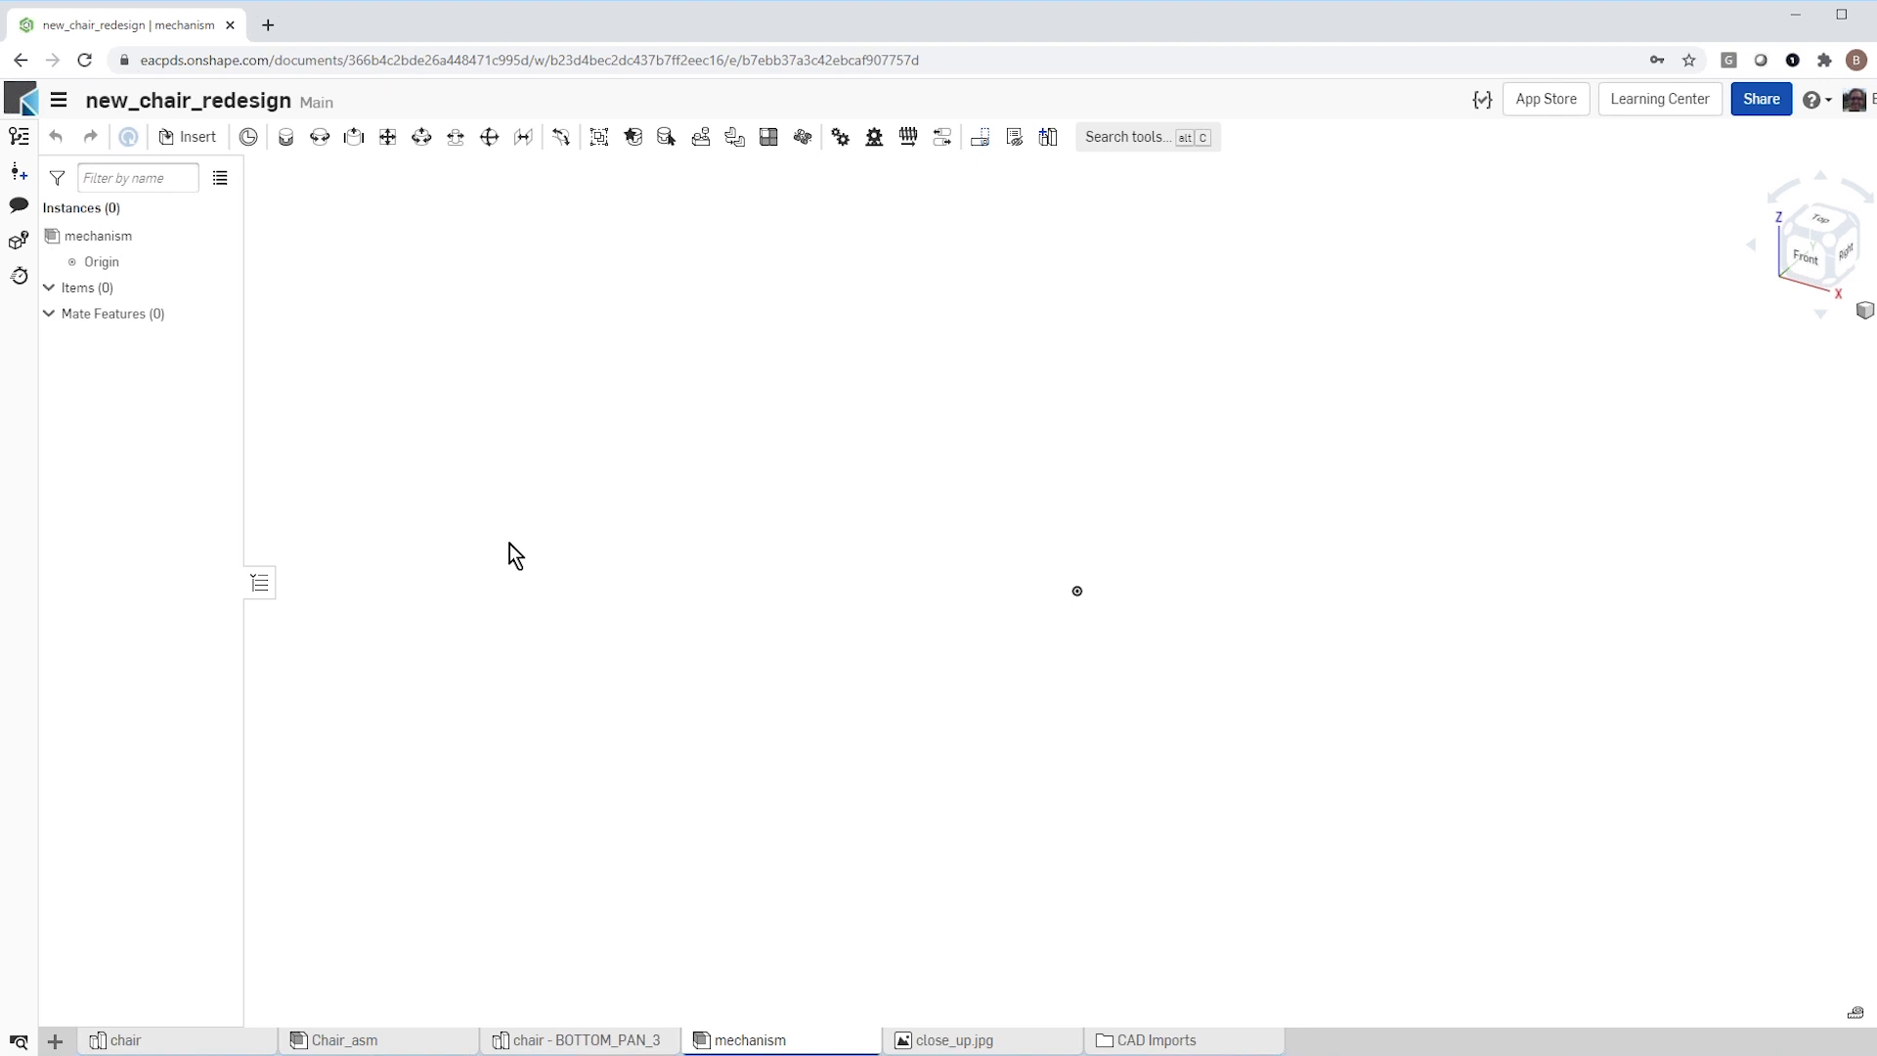
{"action": "left_click", "coordinate": [196, 139]}
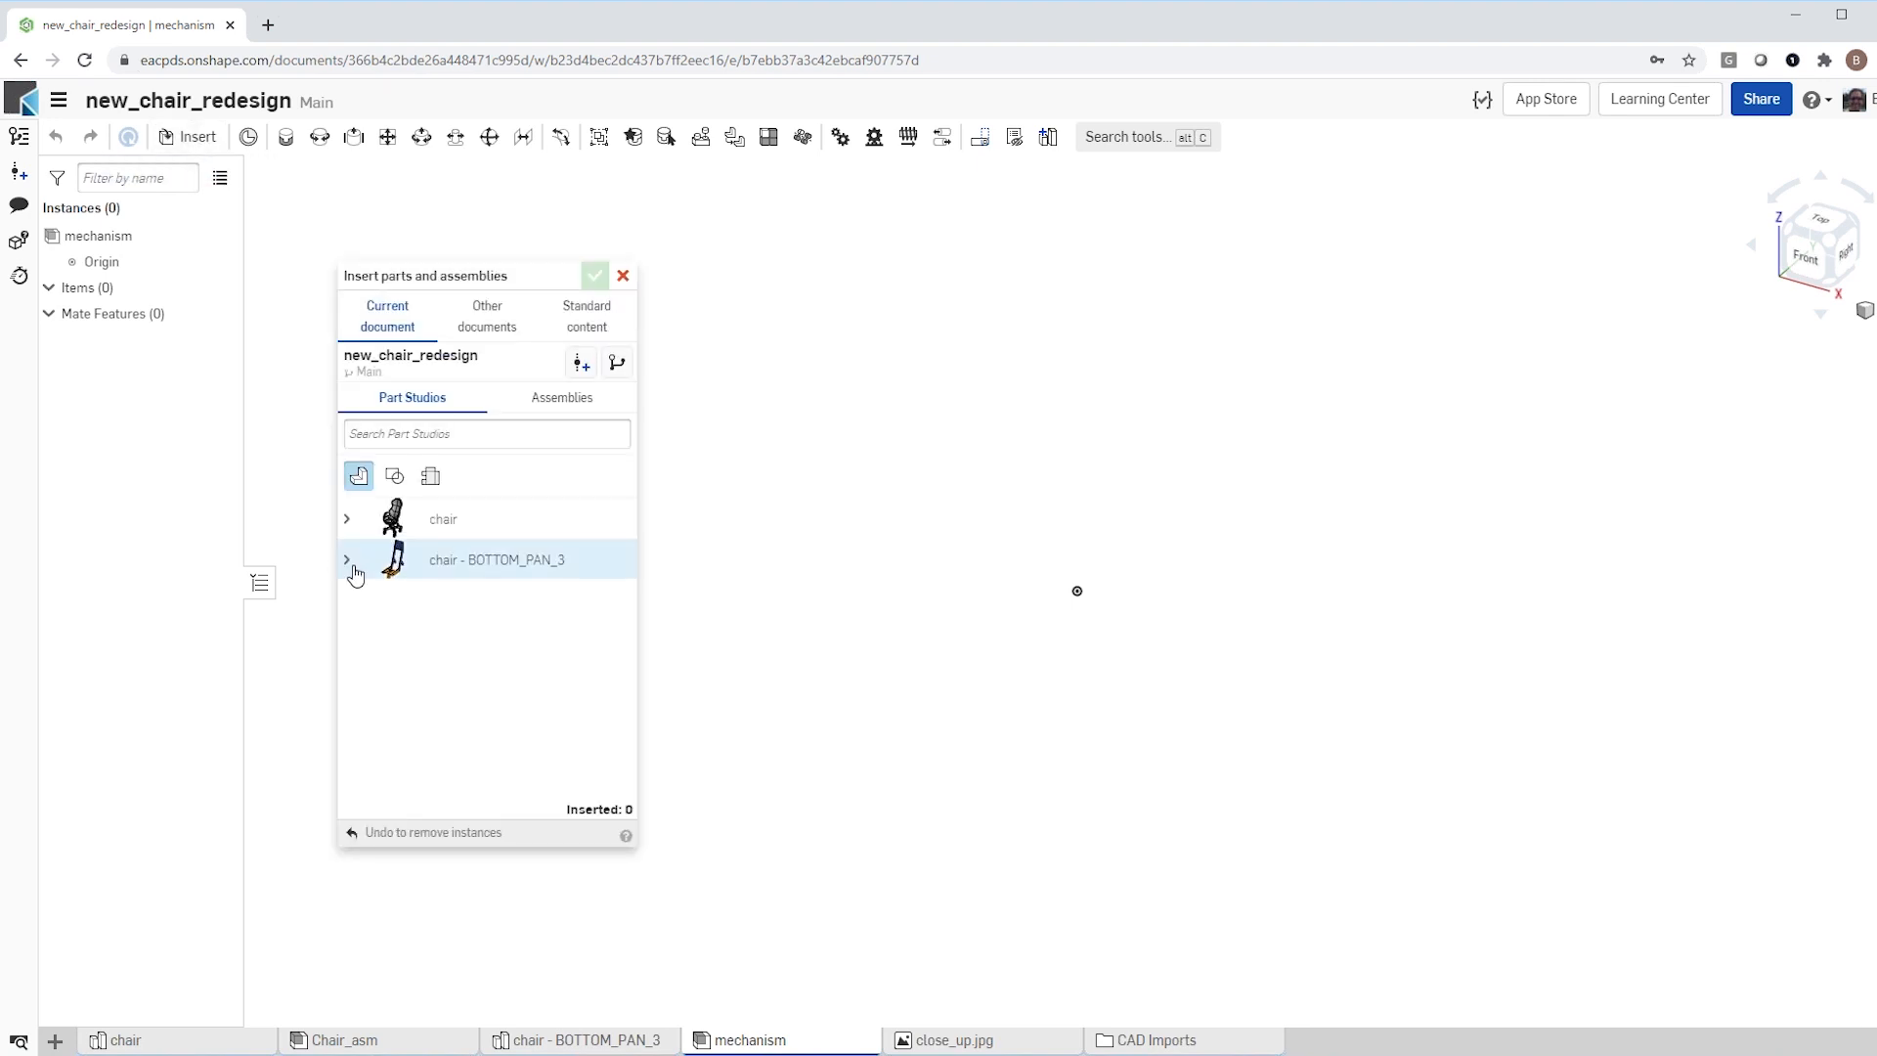
{"action": "left_click", "coordinate": [347, 560]}
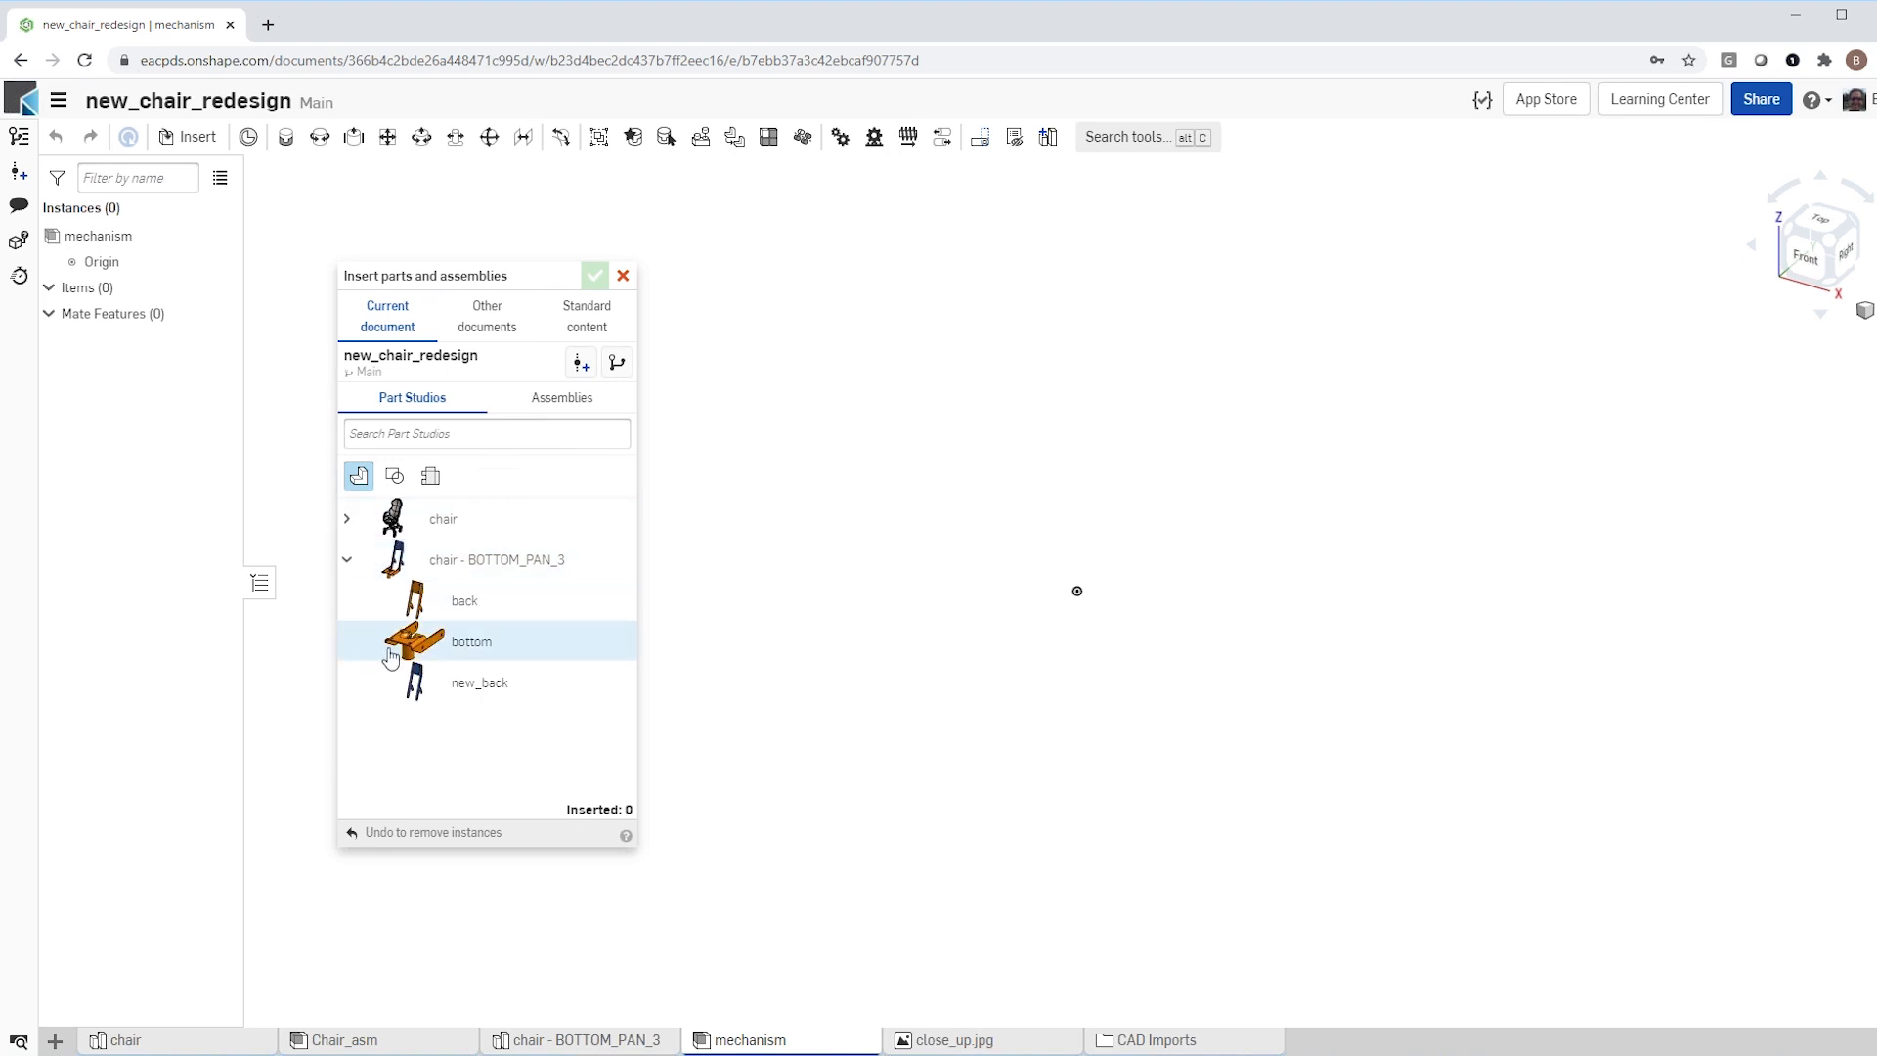
{"action": "left_click", "coordinate": [470, 647]}
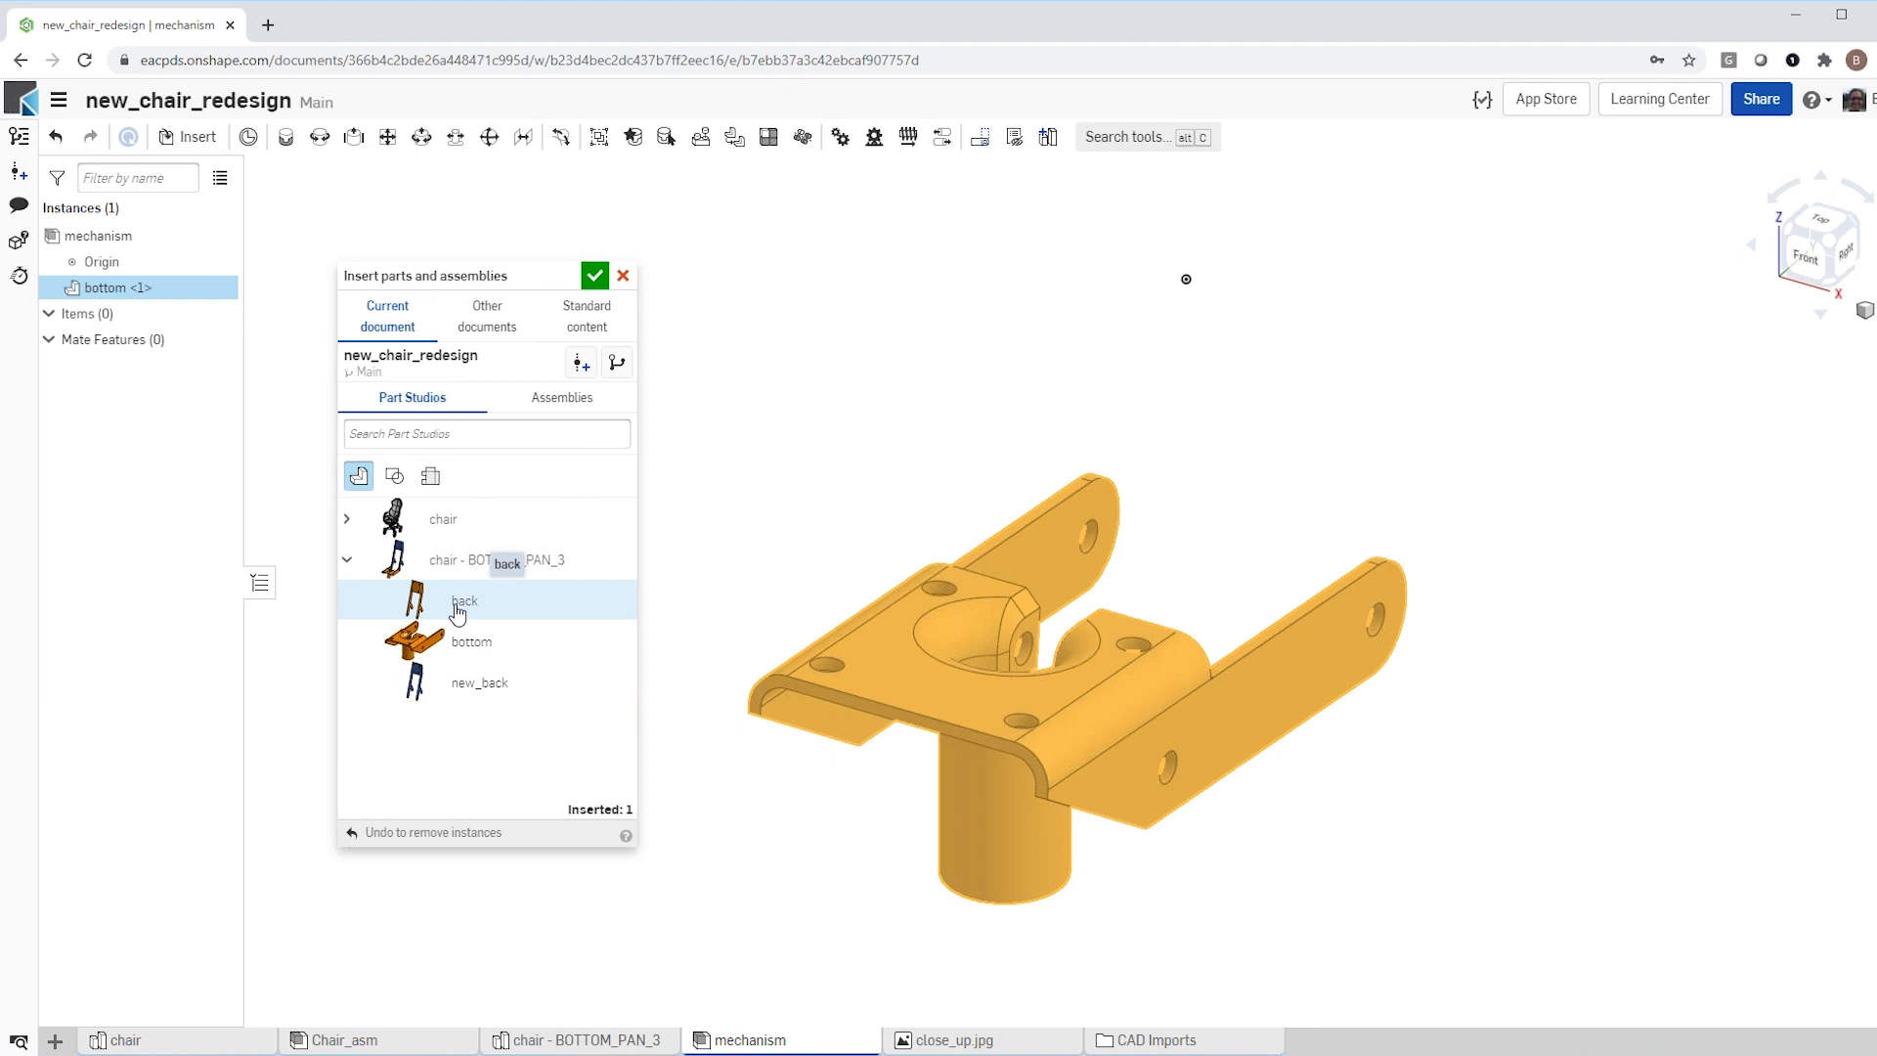
{"action": "left_click", "coordinate": [477, 684]}
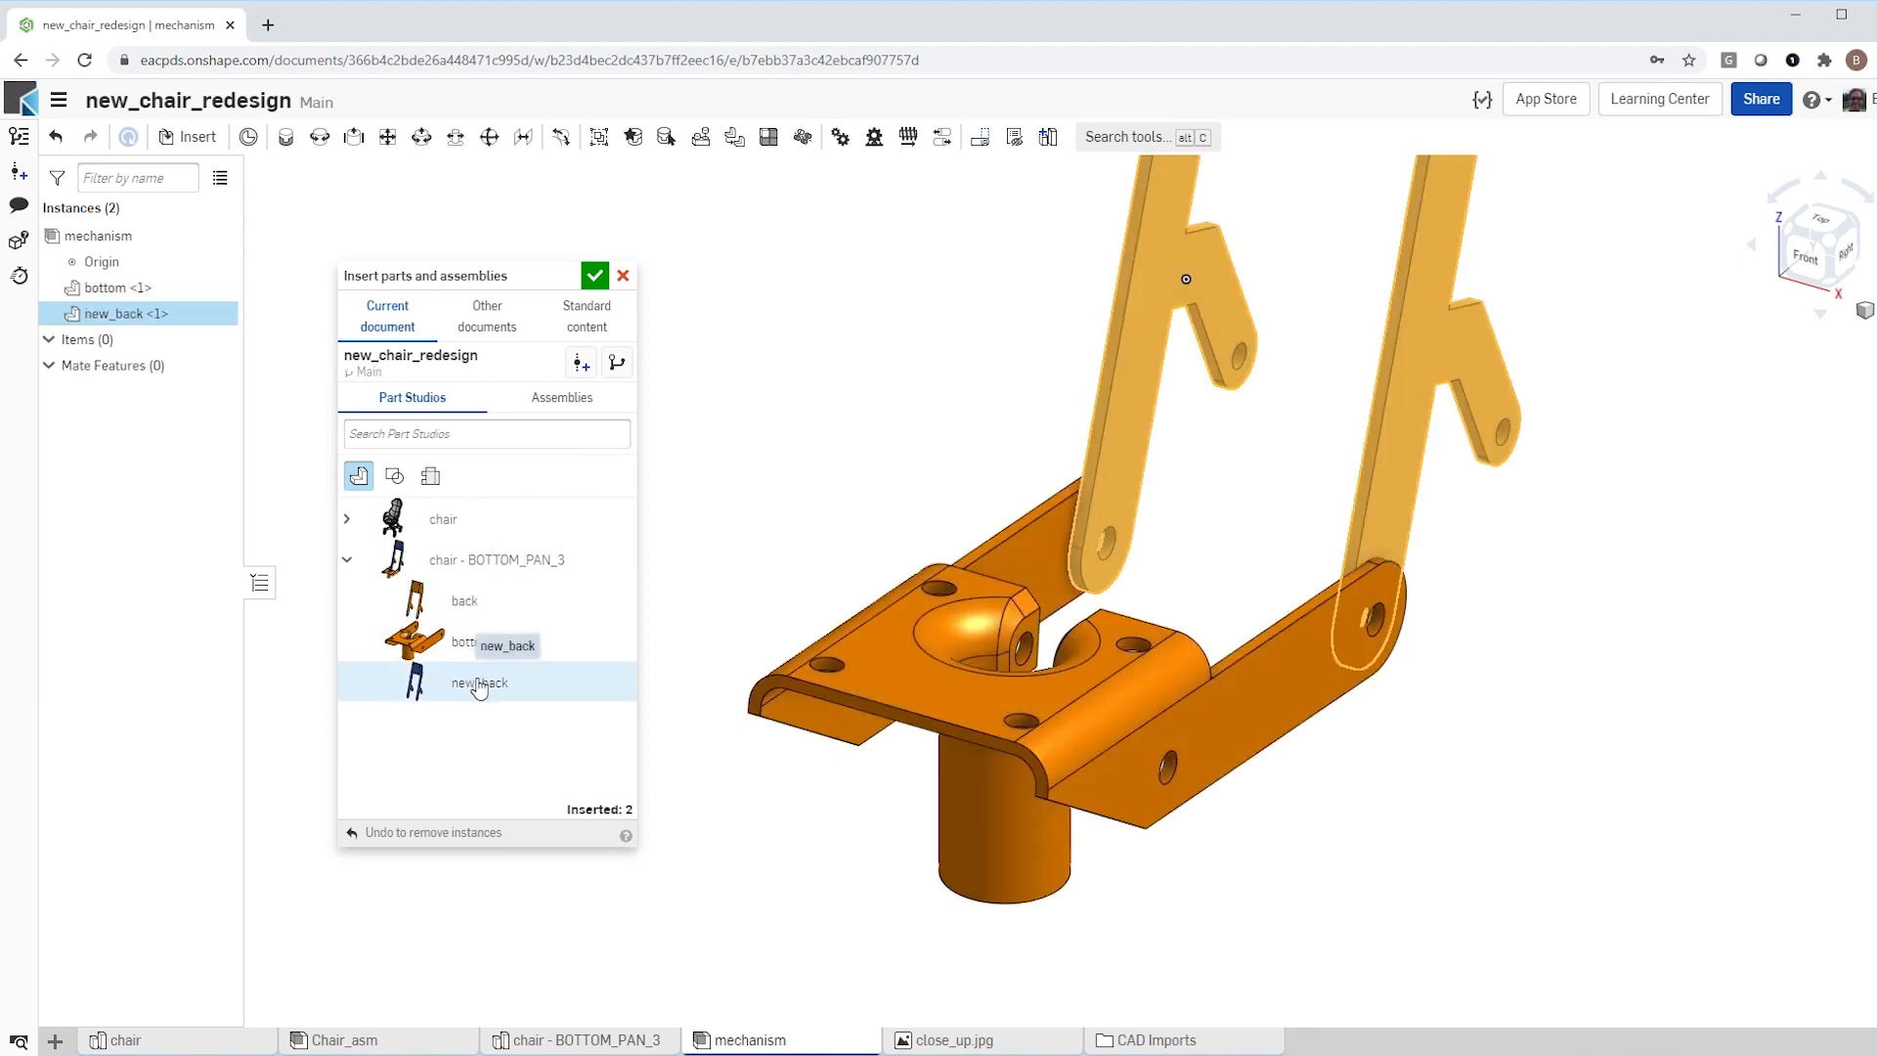
{"action": "left_click", "coordinate": [594, 275]}
Step: Test the bottom part's free movement by pulling it away from new_back, and undo the move
{"action": "scroll", "coordinate": [577, 708], "scroll_direction": "down", "scroll_amount": 5}
{"action": "right_click_drag", "start_coordinate": [567, 714], "coordinate": [718, 732]}
{"action": "scroll", "coordinate": [666, 878], "scroll_direction": "down", "scroll_amount": 3}
{"action": "scroll", "coordinate": [725, 838], "scroll_direction": "up", "scroll_amount": 3}
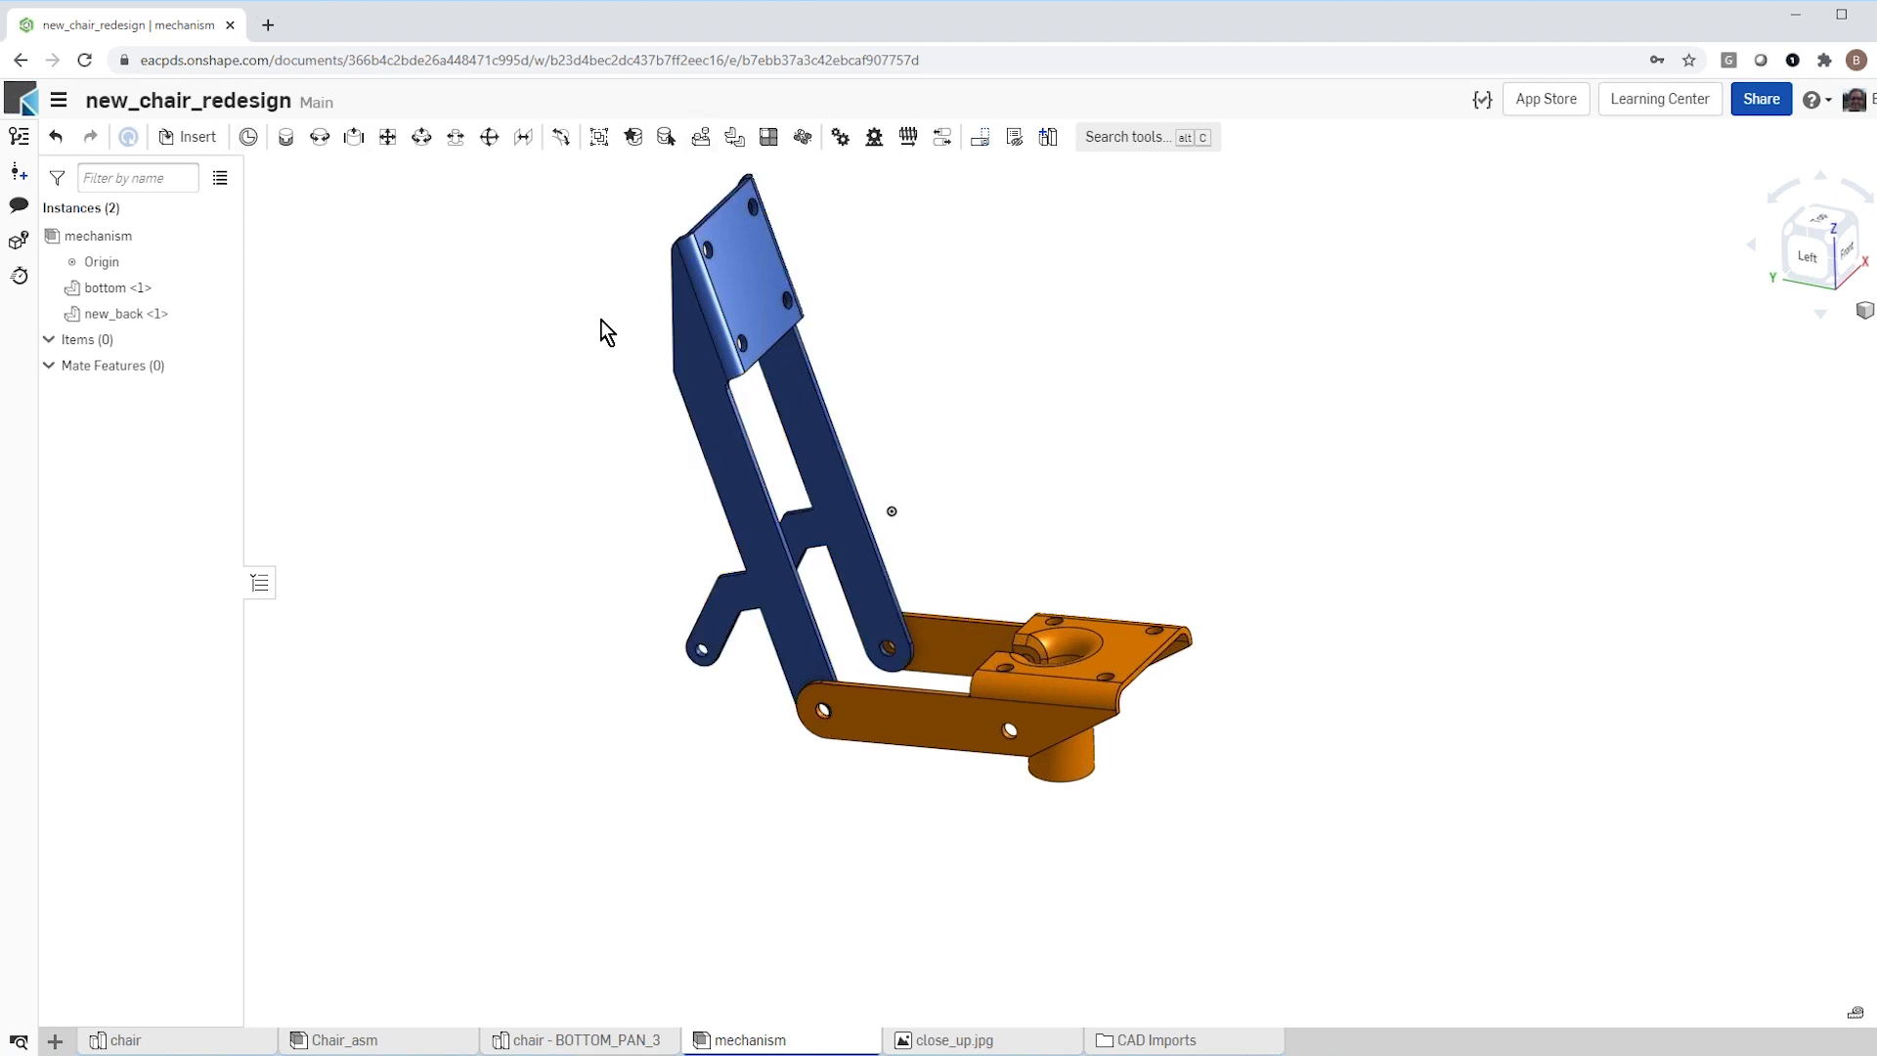
{"action": "scroll", "coordinate": [1001, 576], "scroll_direction": "up", "scroll_amount": 3}
{"action": "scroll", "coordinate": [968, 615], "scroll_direction": "down", "scroll_amount": 1}
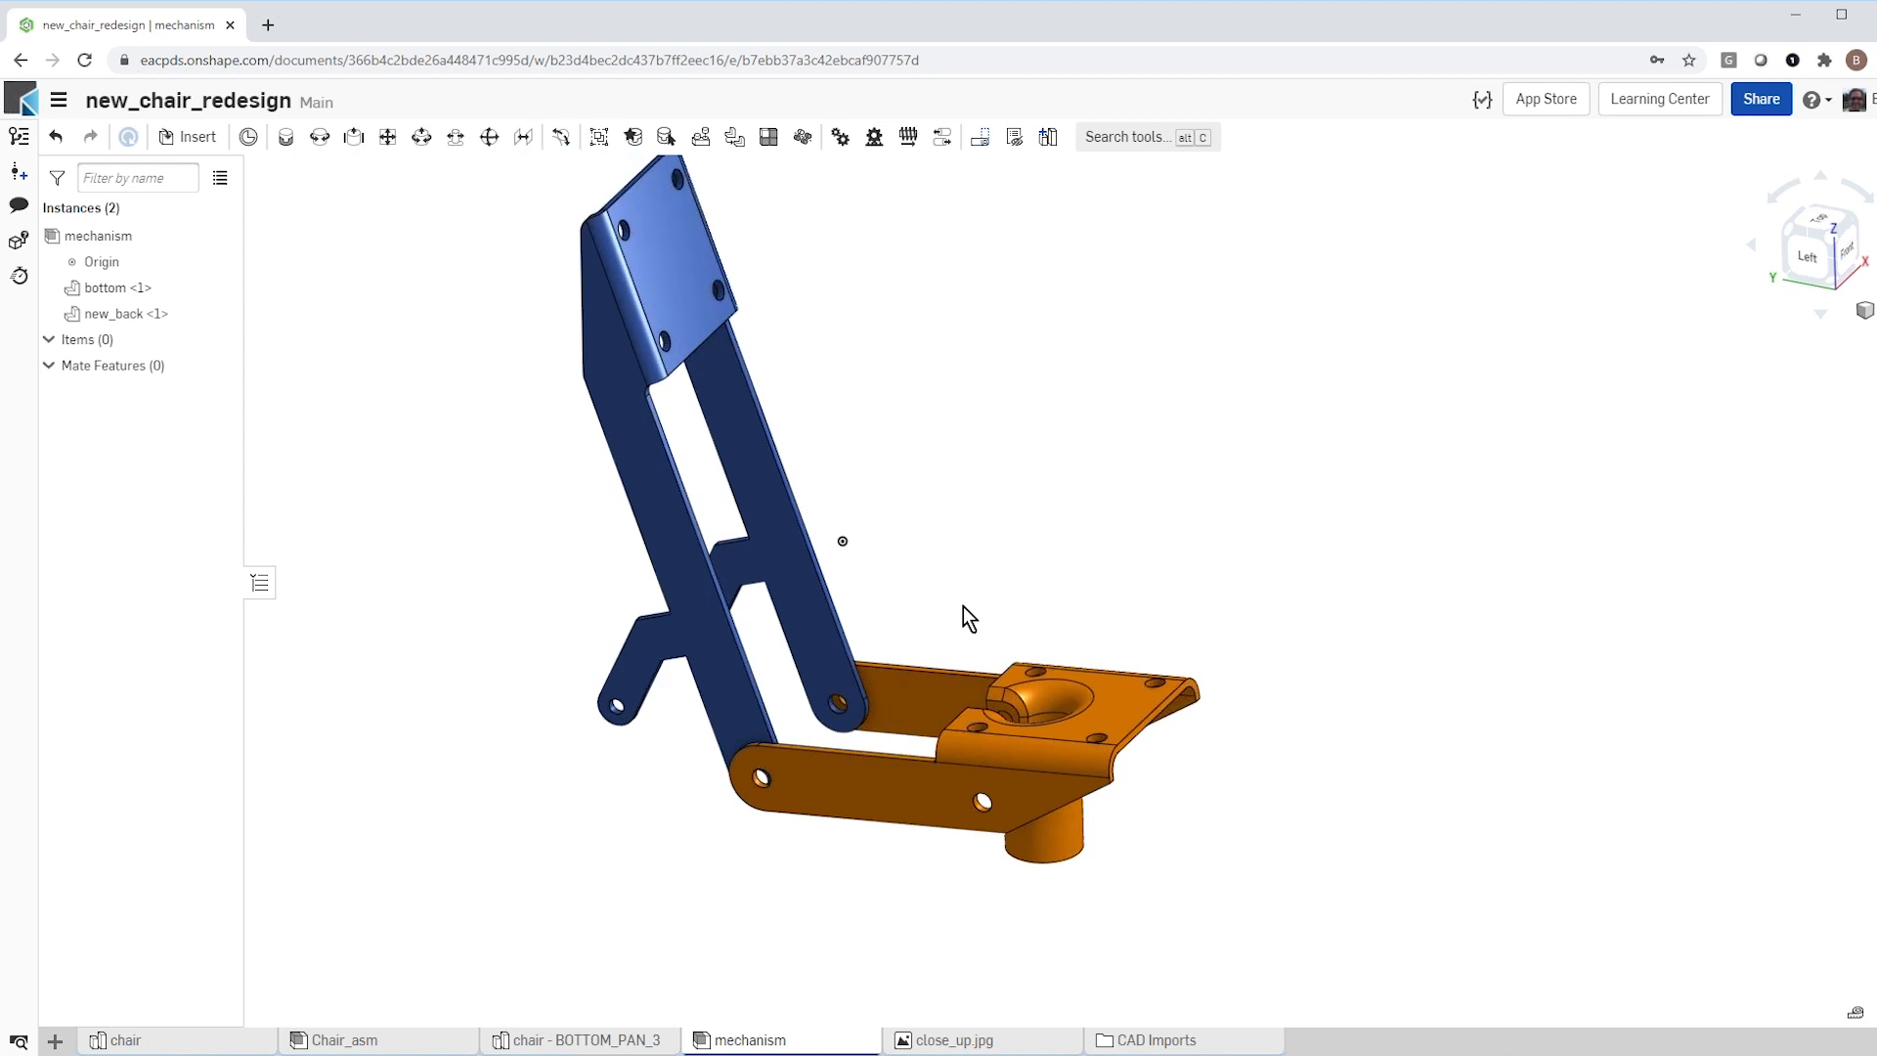
{"action": "scroll", "coordinate": [961, 604], "scroll_direction": "down", "scroll_amount": 2}
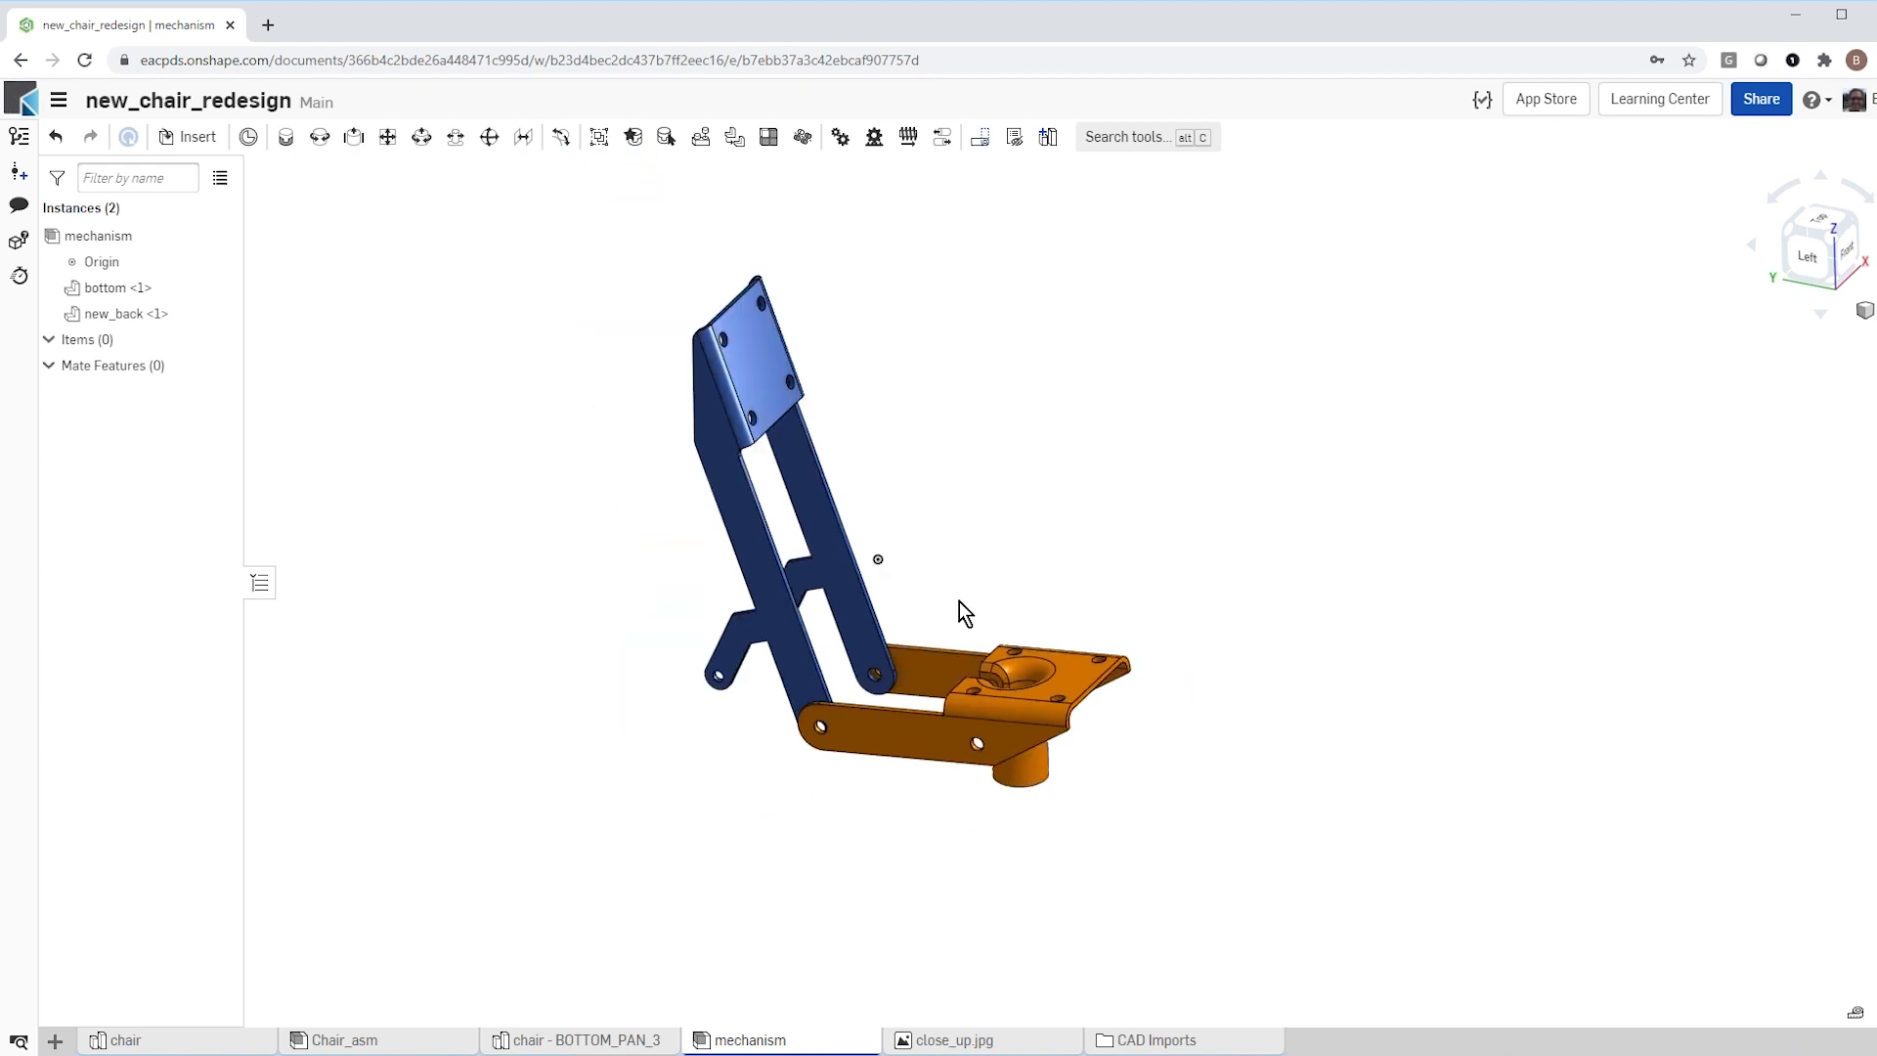
{"action": "left_click", "coordinate": [1057, 667]}
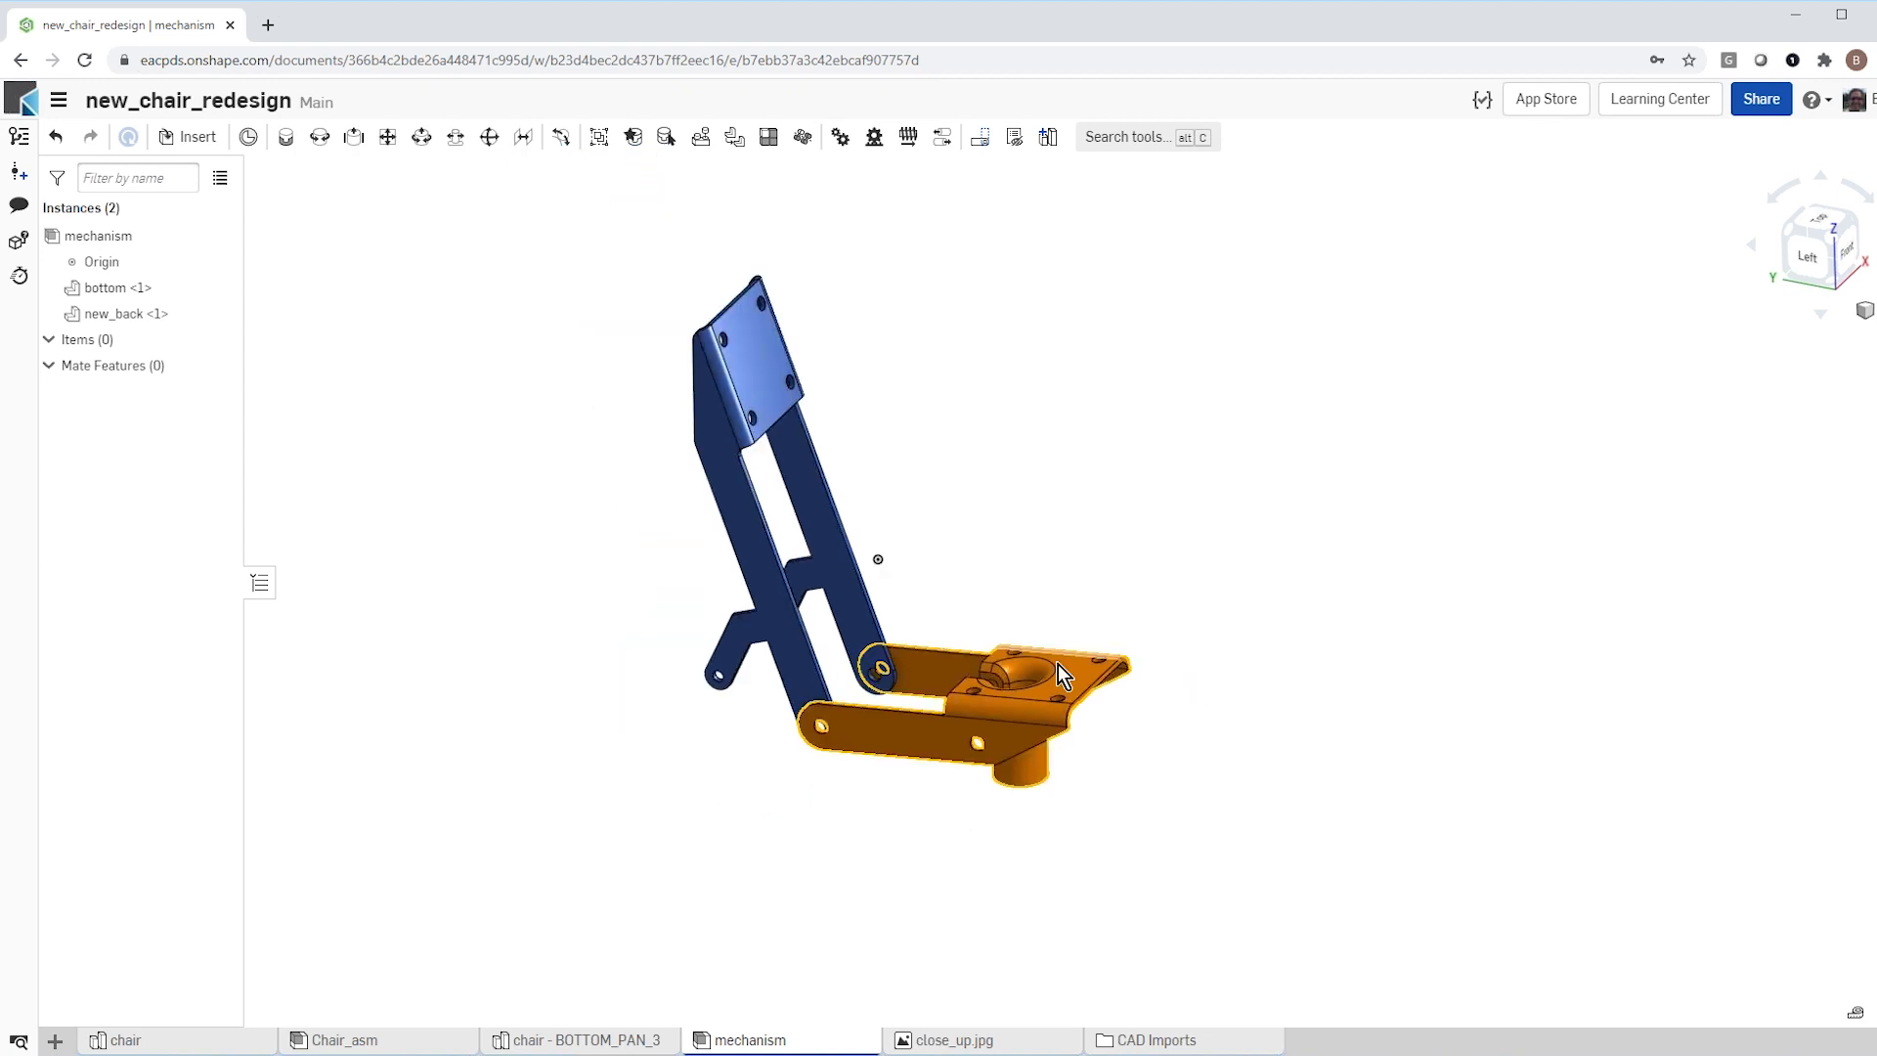
{"action": "mouse_move", "coordinate": [1114, 684]}
{"action": "left_mouse_down"}
{"action": "mouse_move", "coordinate": [1115, 717]}
{"action": "mouse_move", "coordinate": [1215, 620]}
{"action": "mouse_move", "coordinate": [1123, 720]}
{"action": "mouse_move", "coordinate": [1098, 689]}
{"action": "left_mouse_up"}
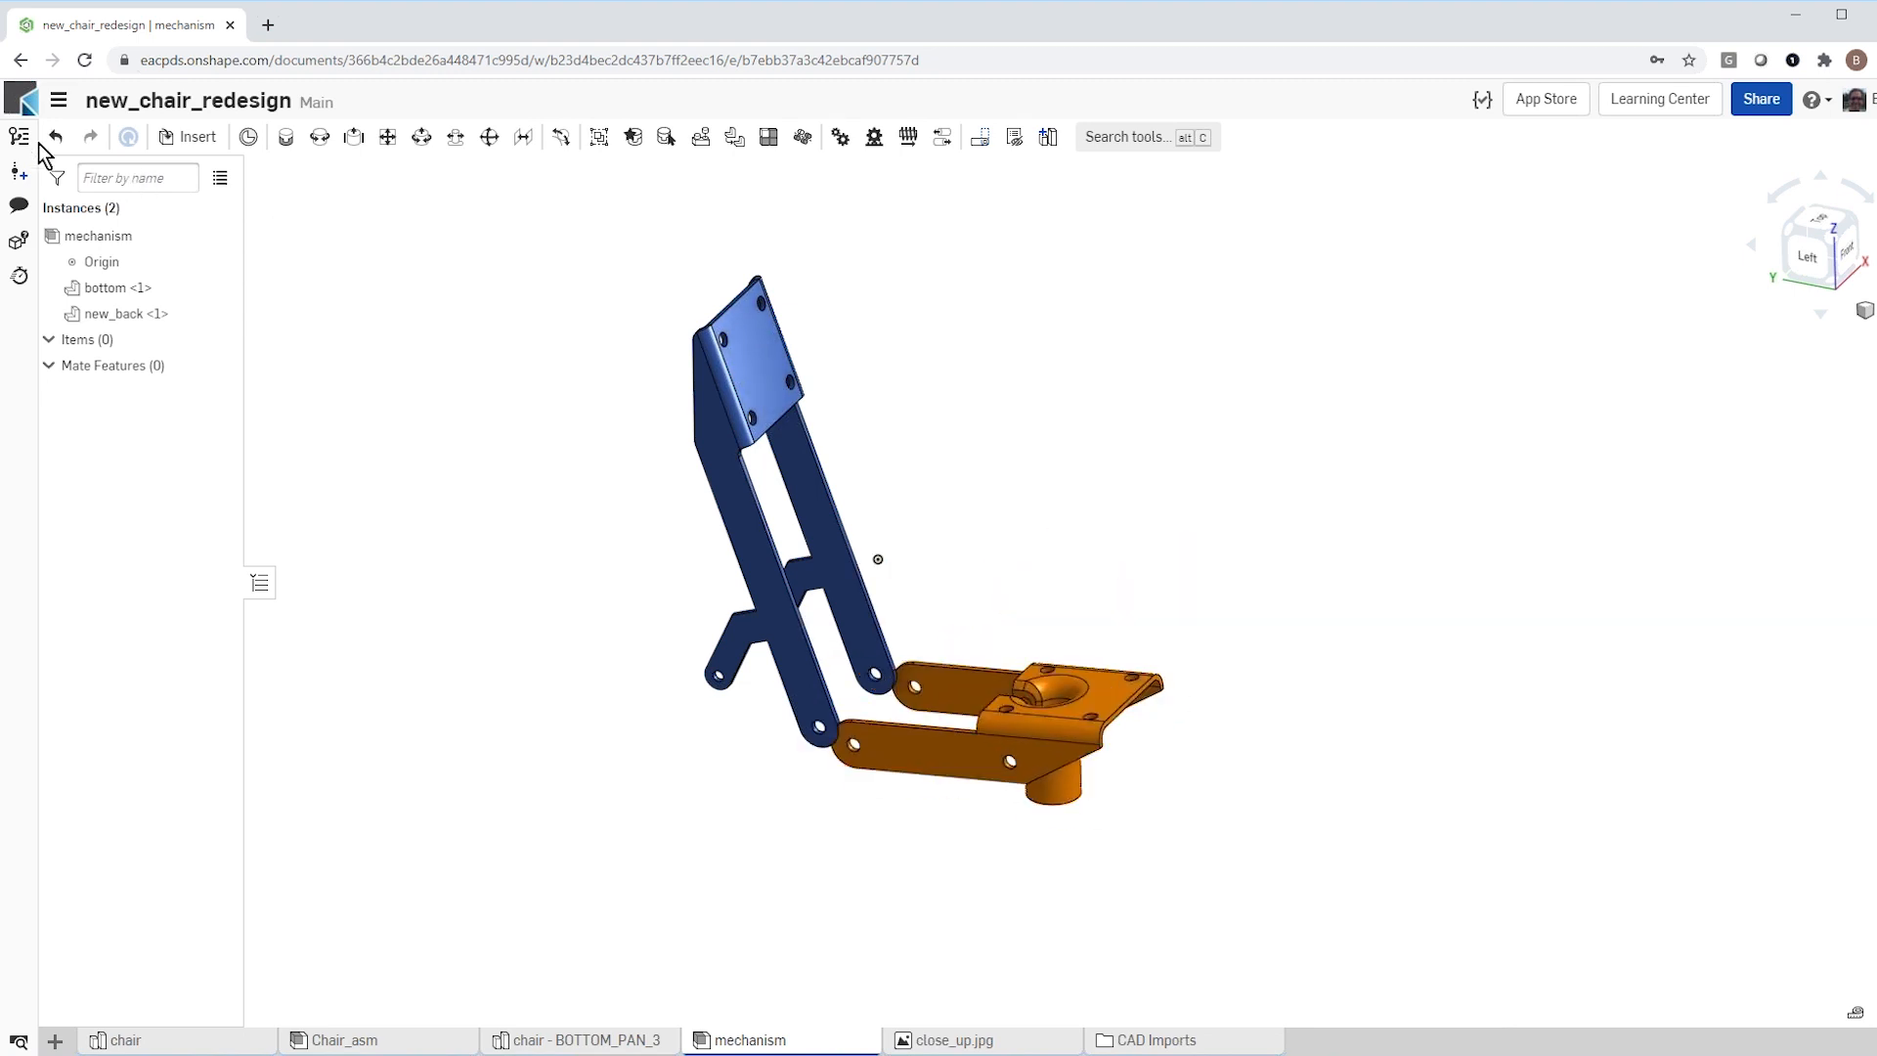
{"action": "left_click", "coordinate": [57, 138]}
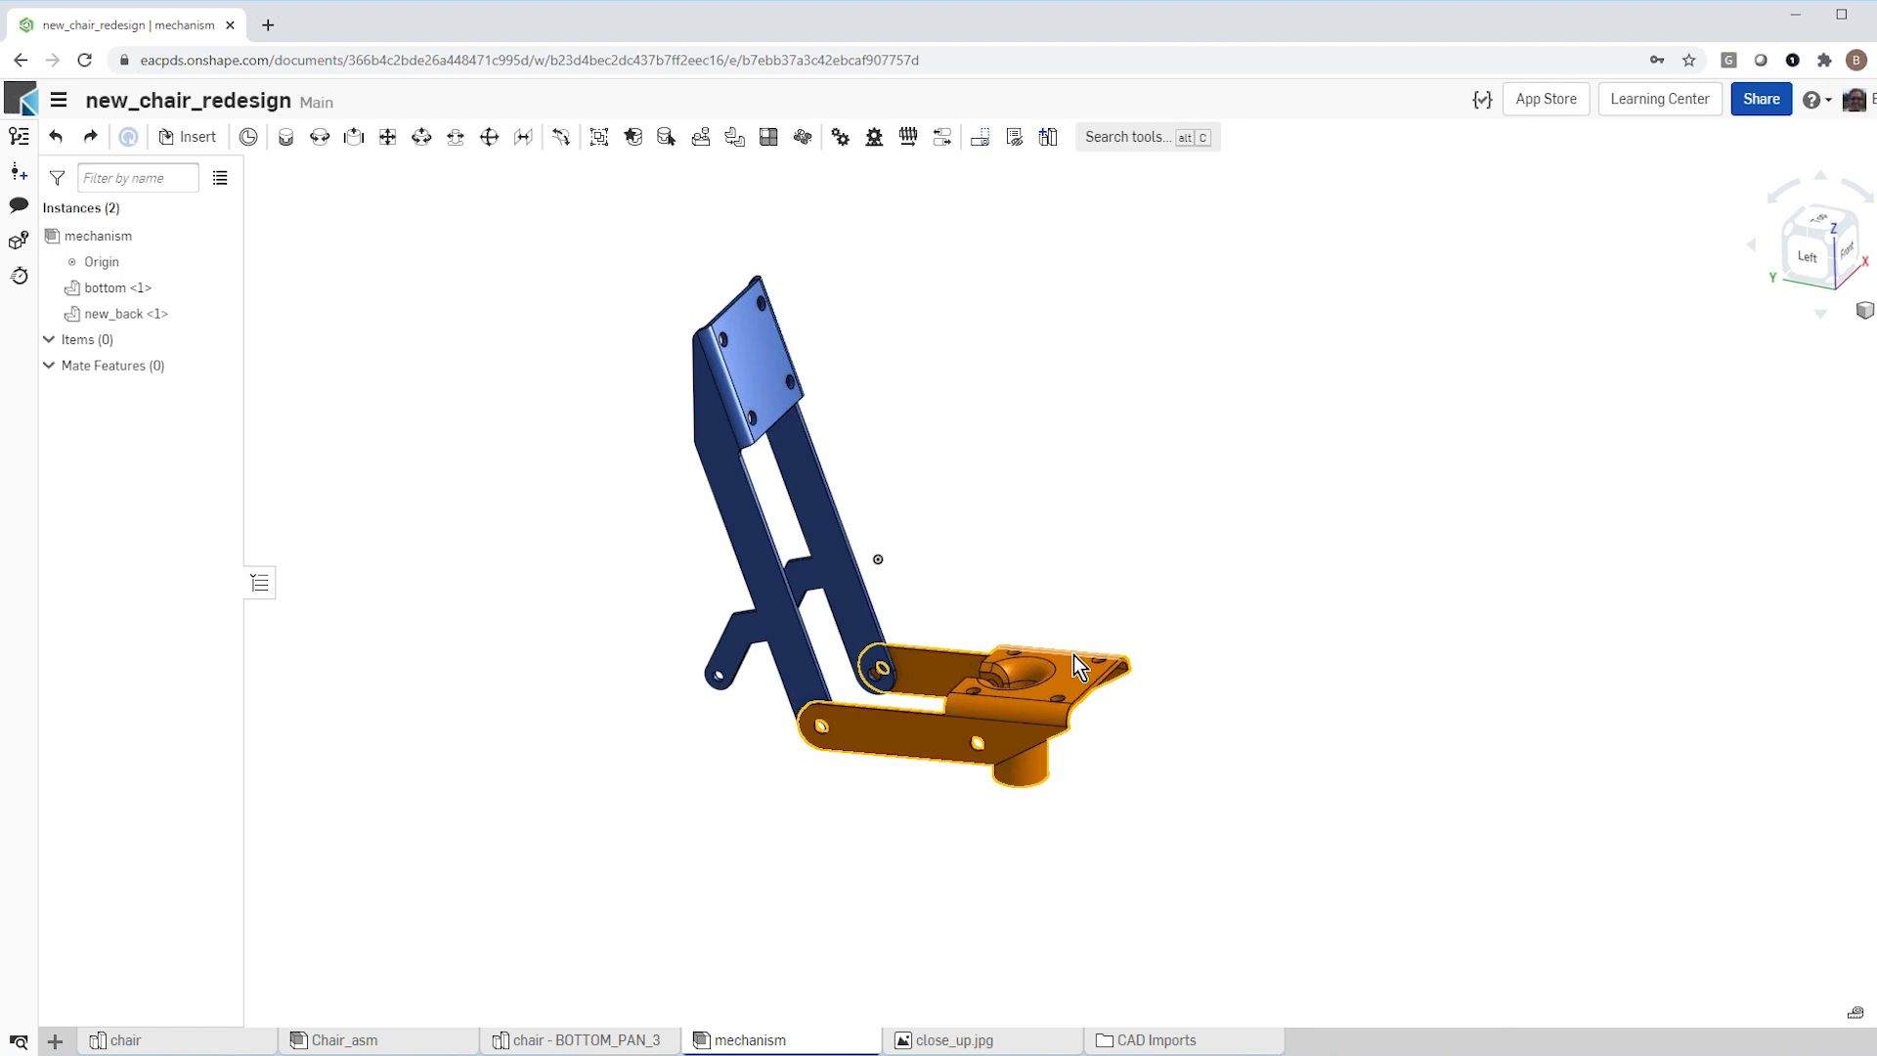
{"action": "scroll", "coordinate": [1072, 653], "scroll_direction": "up", "scroll_amount": 5}
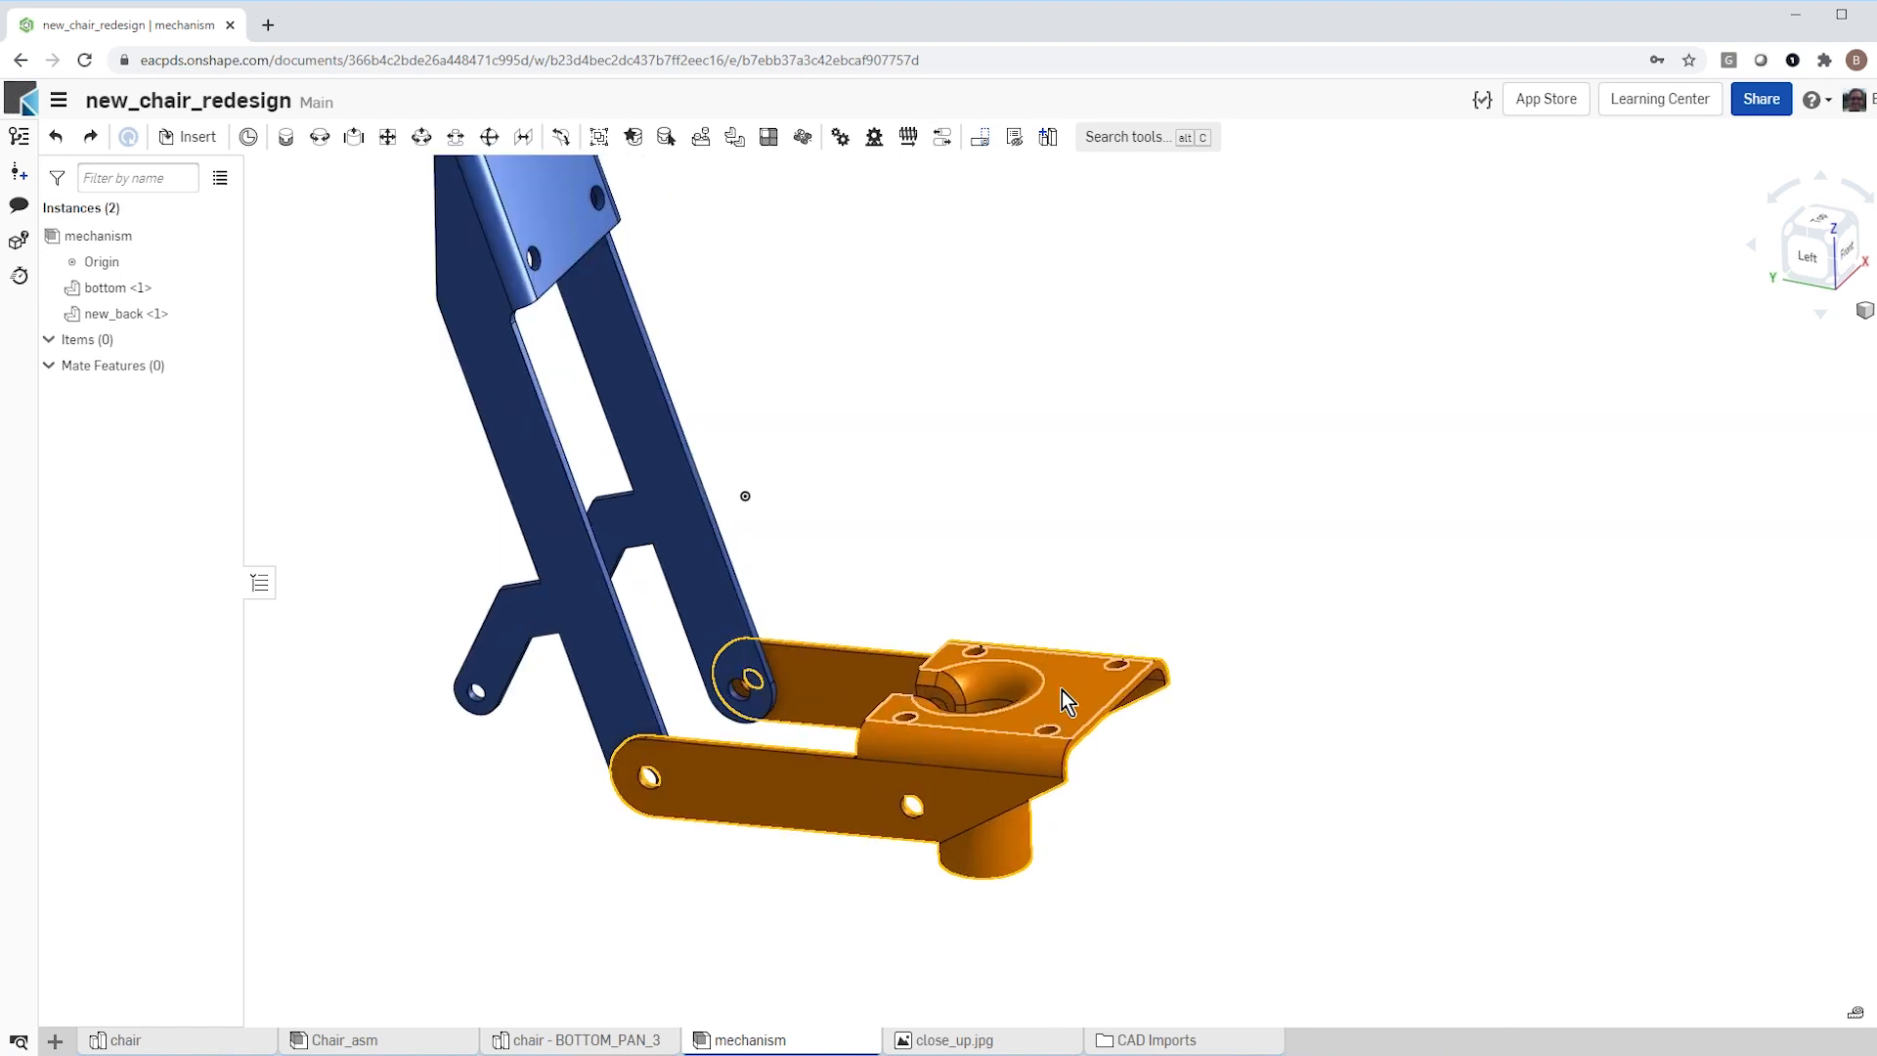
Step: Fix the bottom part in place and move new_back upward so its pivot holes clear the bottom's arms
{"action": "left_click", "coordinate": [1062, 690]}
{"action": "right_click", "coordinate": [1063, 685]}
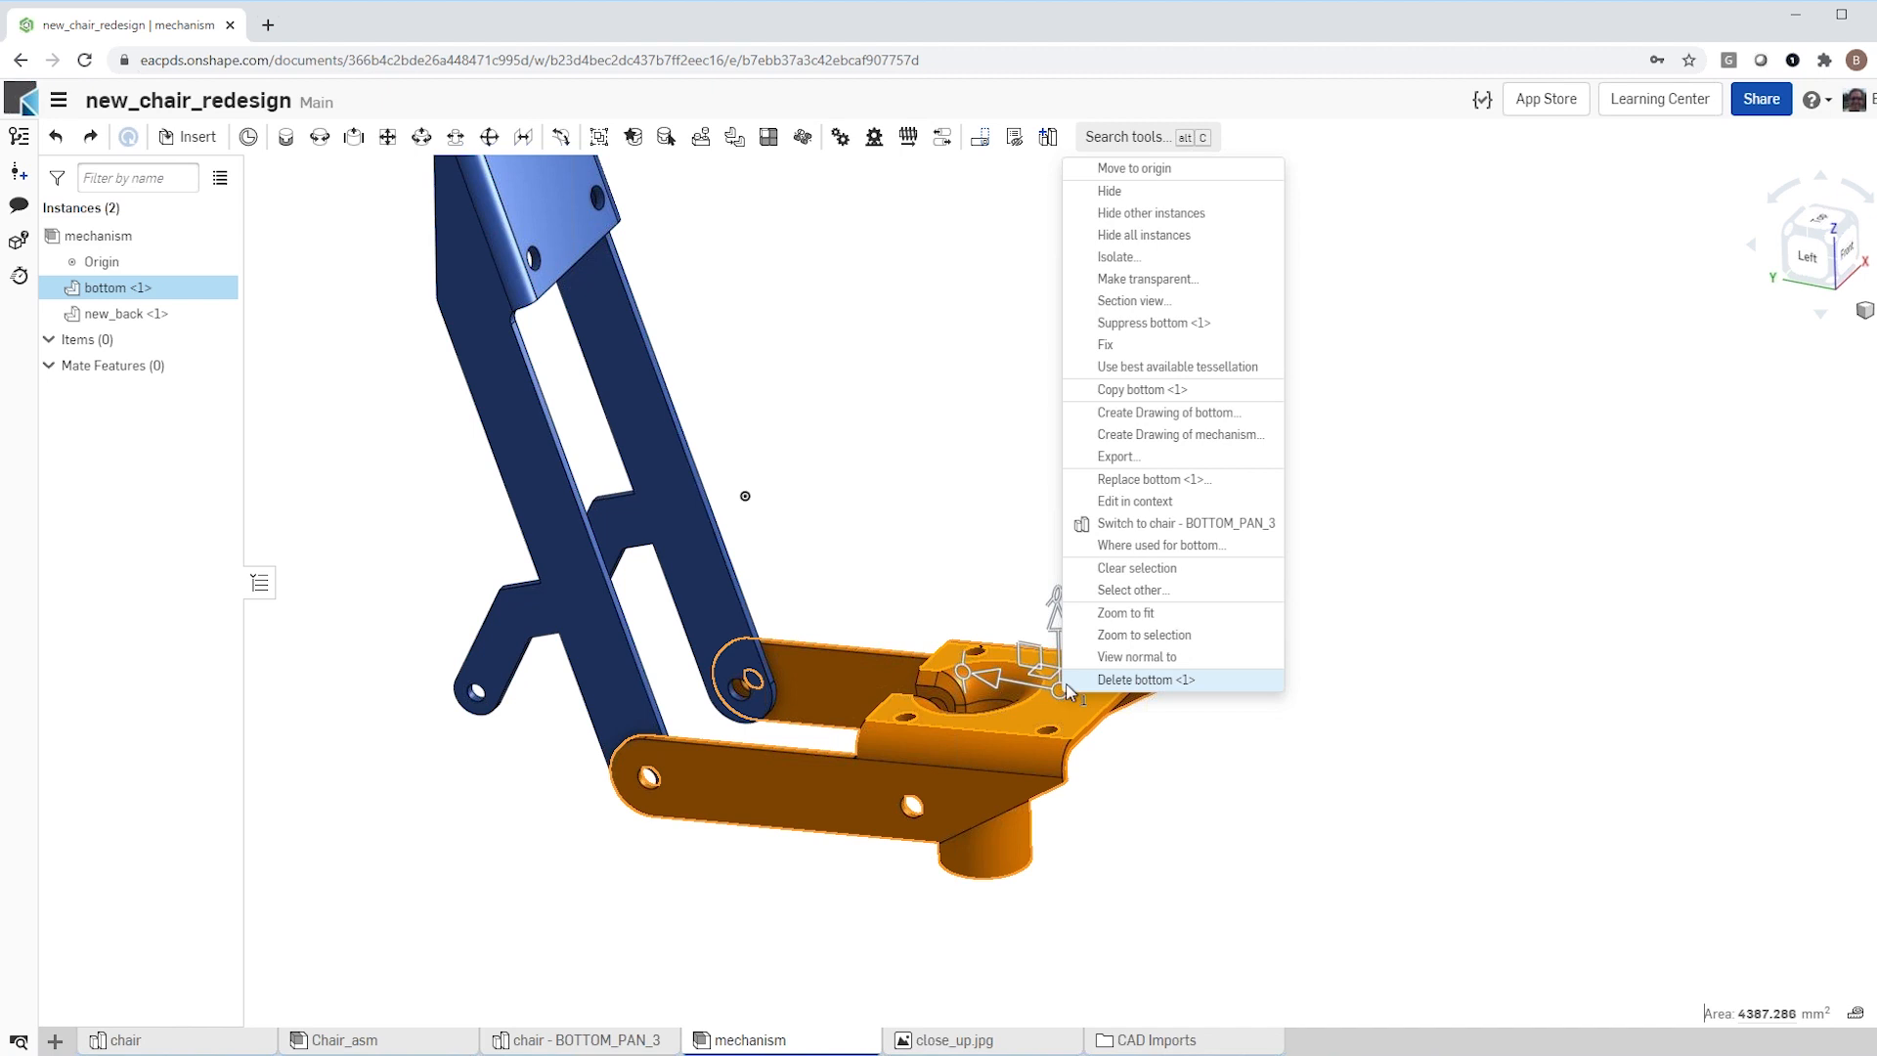
{"action": "left_click", "coordinate": [1139, 344]}
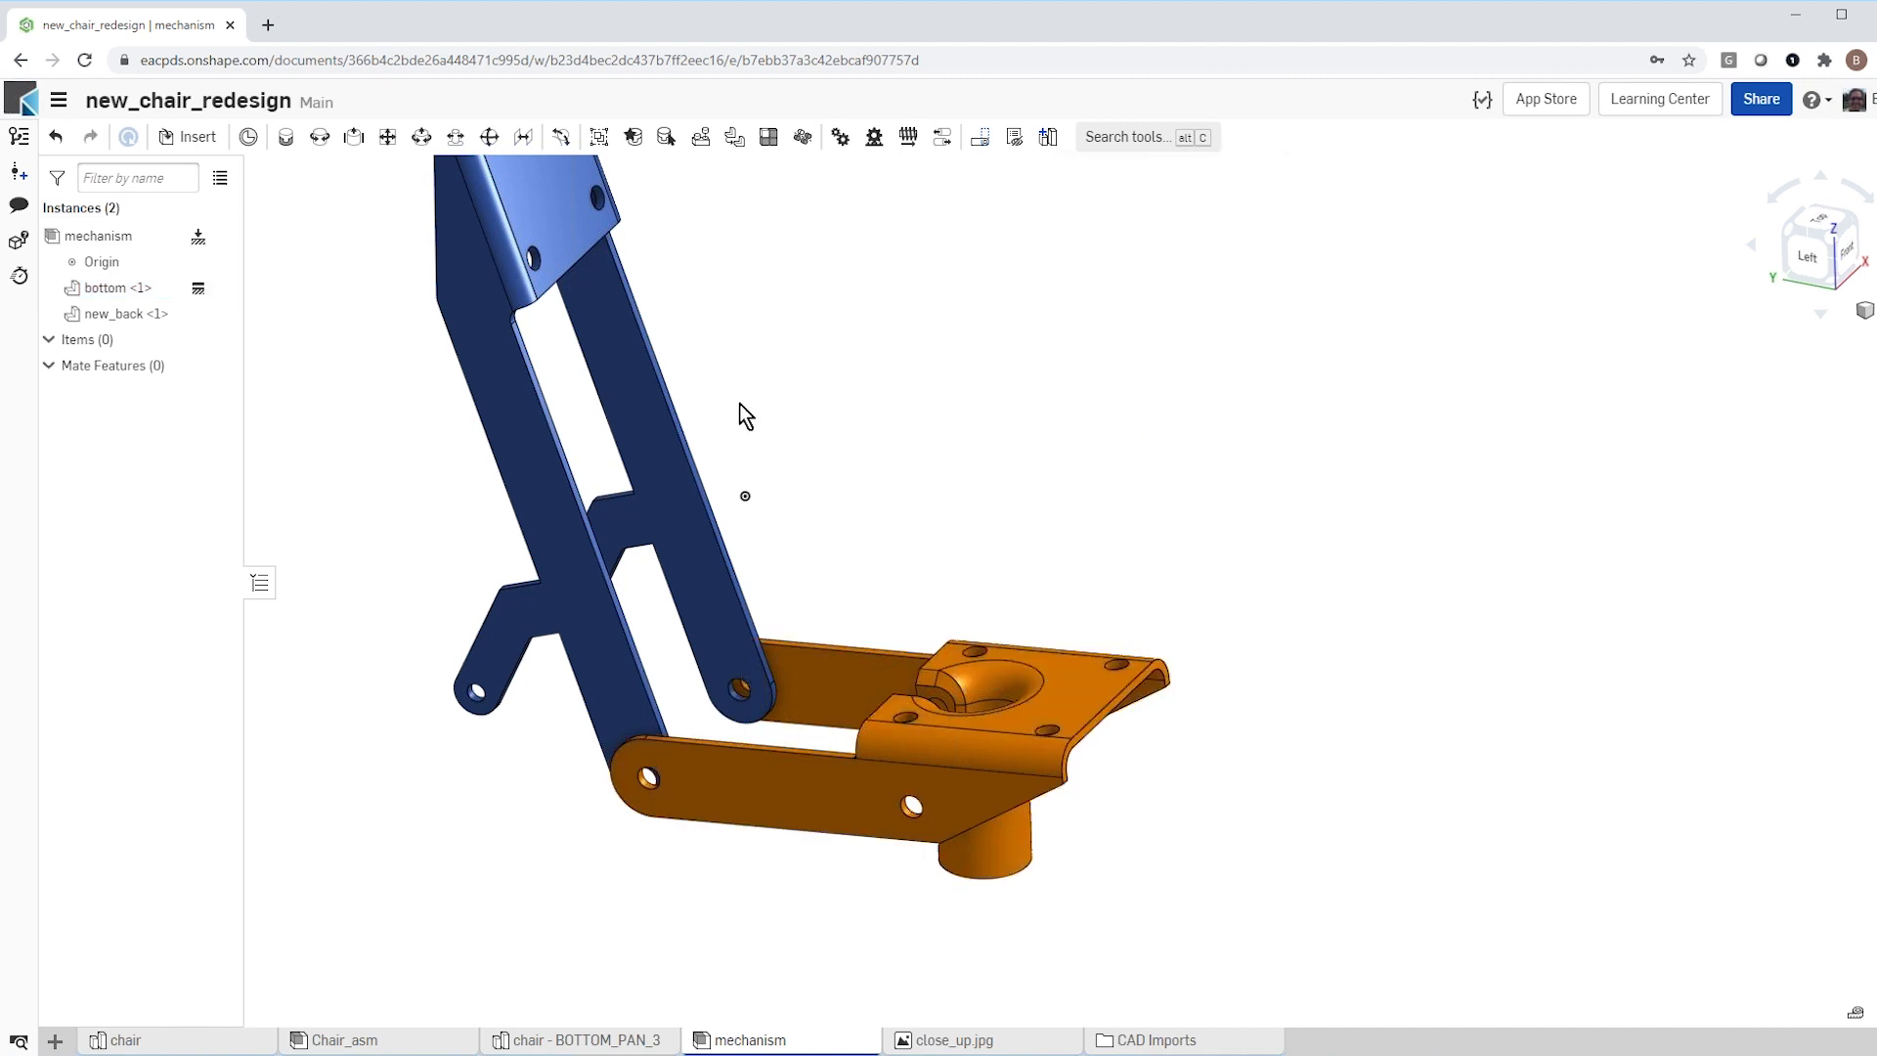
{"action": "left_click_drag", "start_coordinate": [691, 436], "coordinate": [678, 363]}
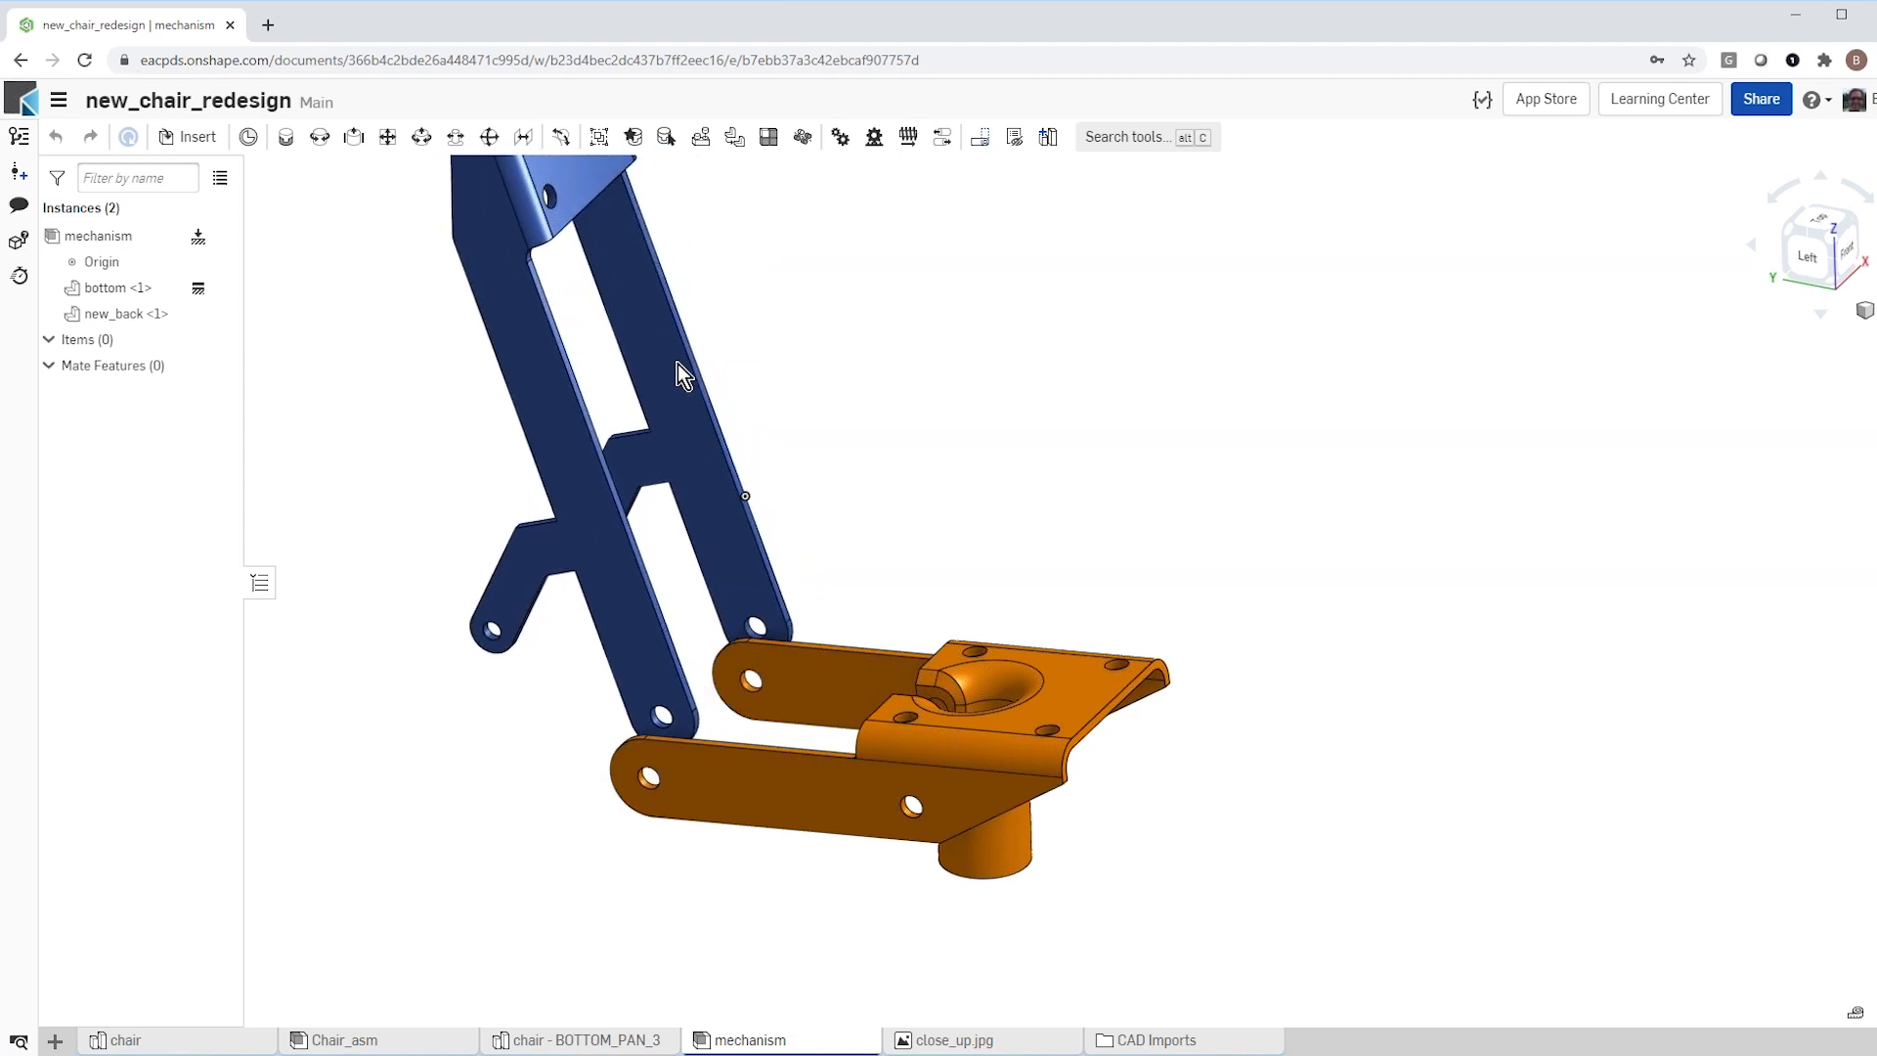
Step: Add a revolute mate joining new_back's lower pivot hole to the matching hole on the inner face of the bottom part's arm
{"action": "left_click", "coordinate": [319, 139]}
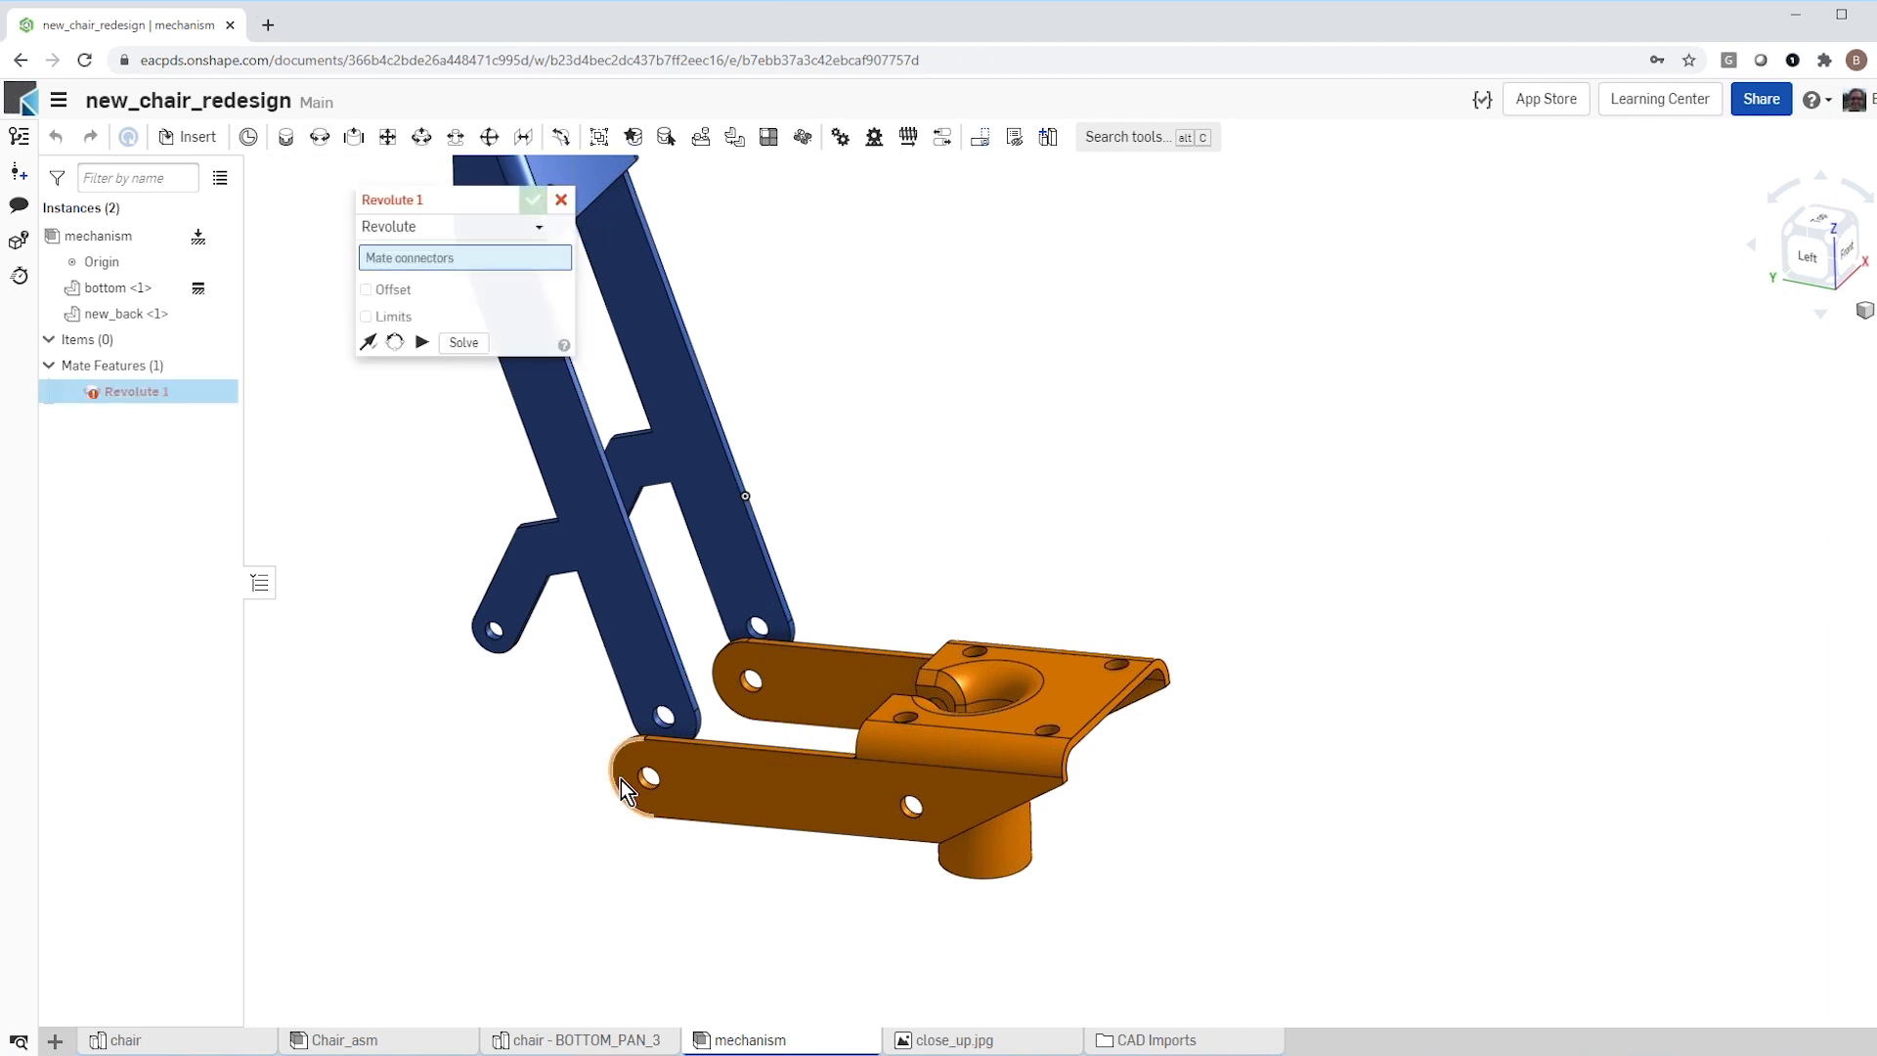
{"action": "scroll", "coordinate": [682, 664], "scroll_direction": "down", "scroll_amount": 5}
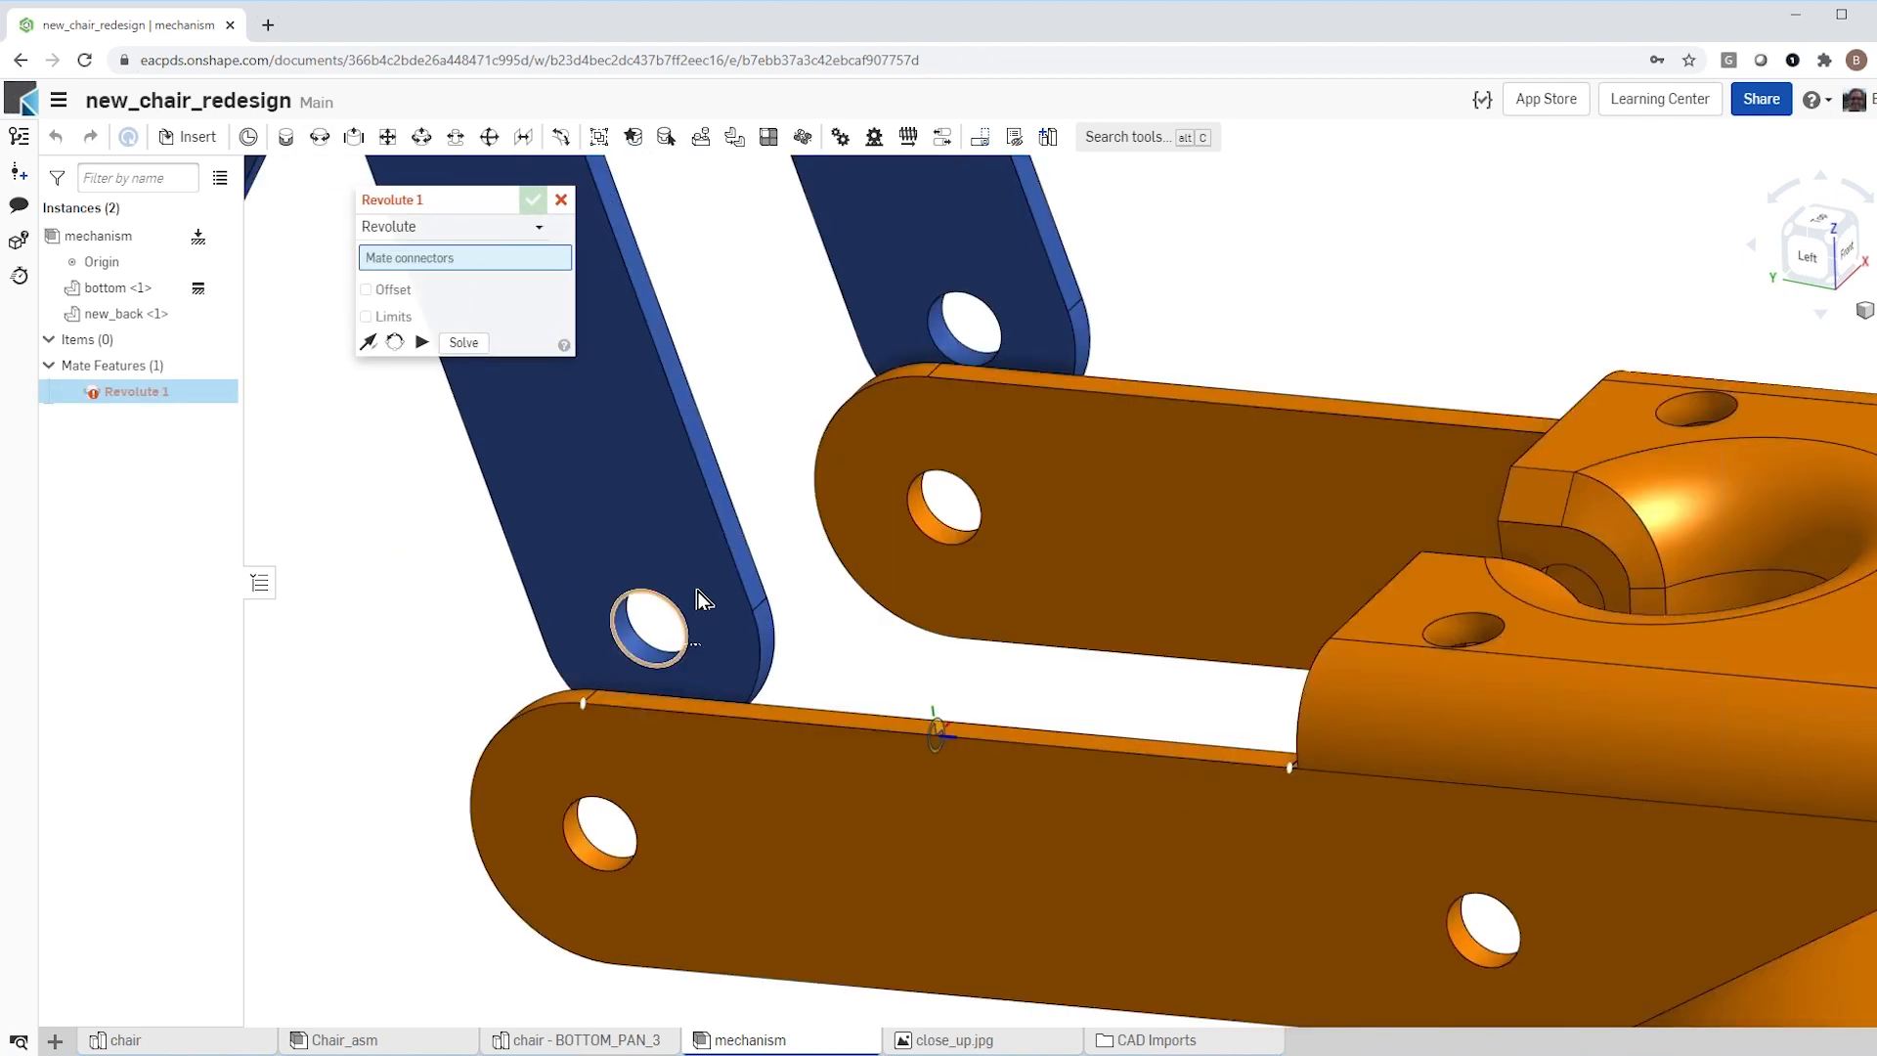
{"action": "left_click", "coordinate": [642, 632]}
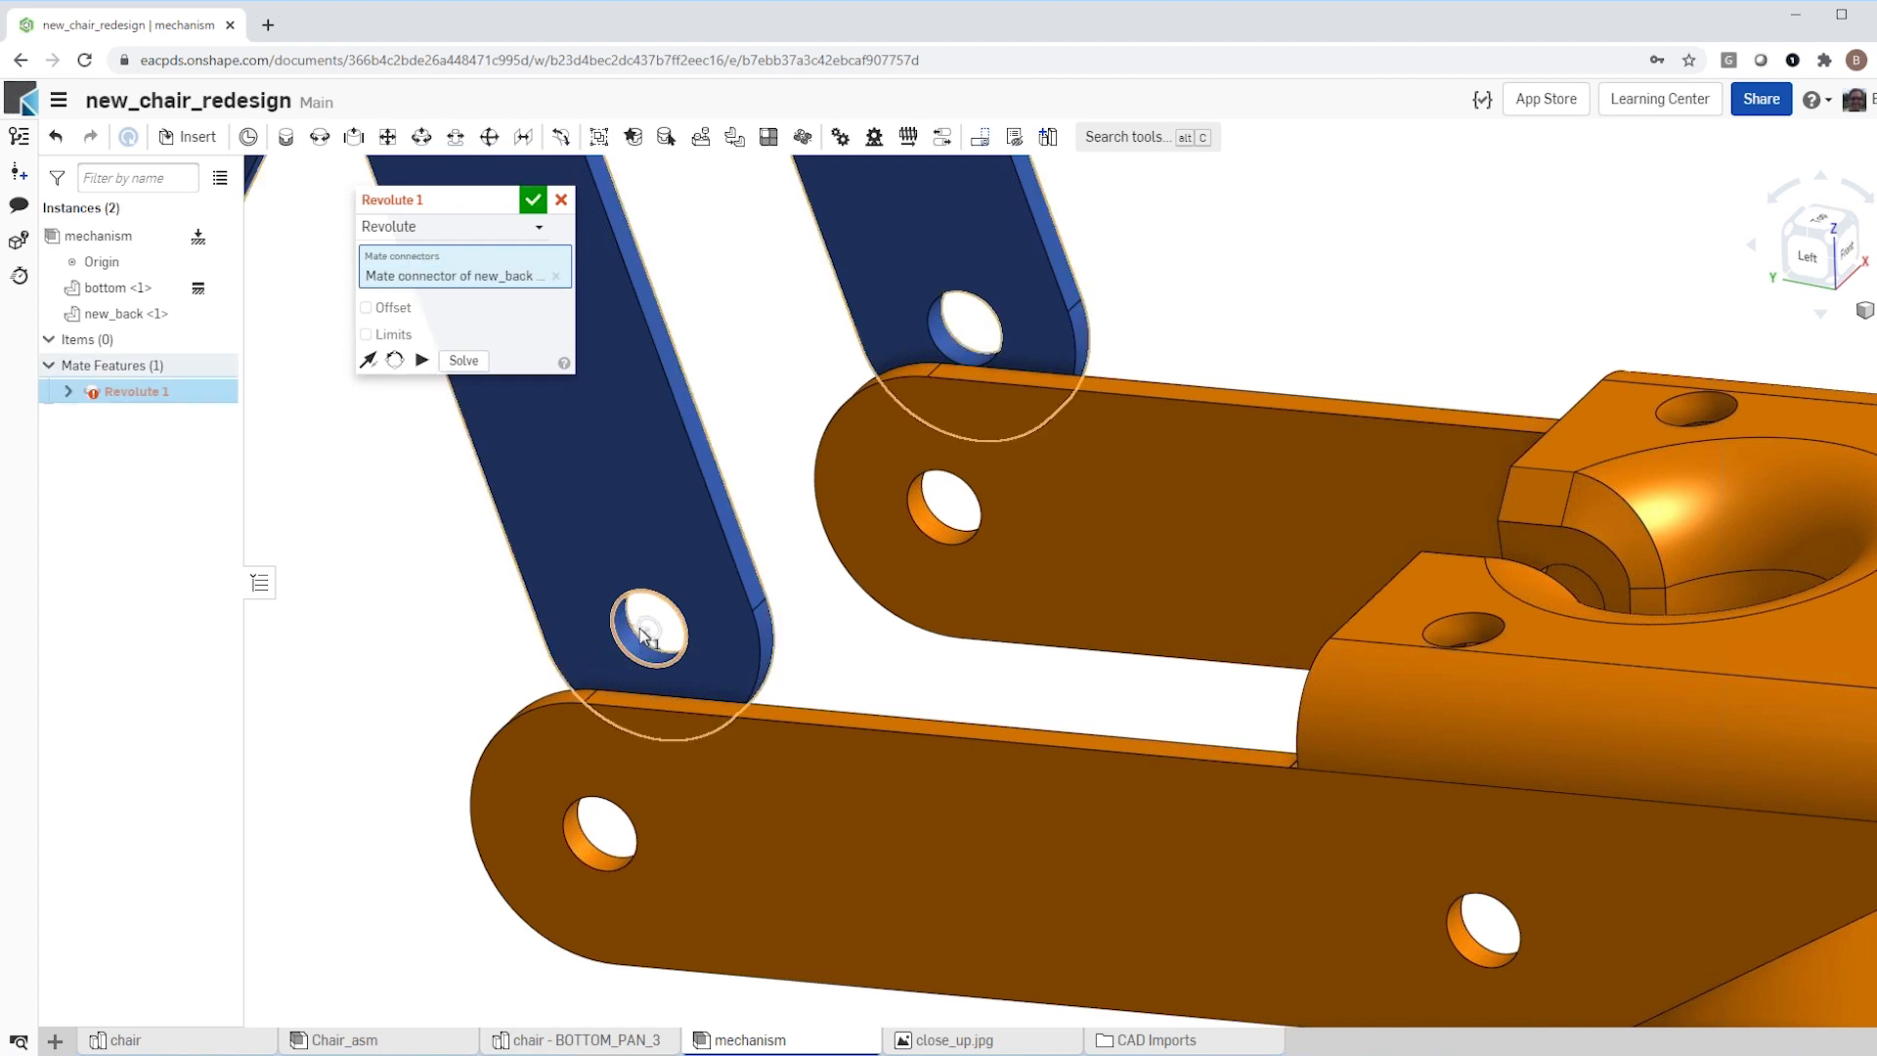
{"action": "right_click_drag", "start_coordinate": [729, 606], "coordinate": [796, 581]}
{"action": "scroll", "coordinate": [807, 543], "scroll_direction": "down", "scroll_amount": 5}
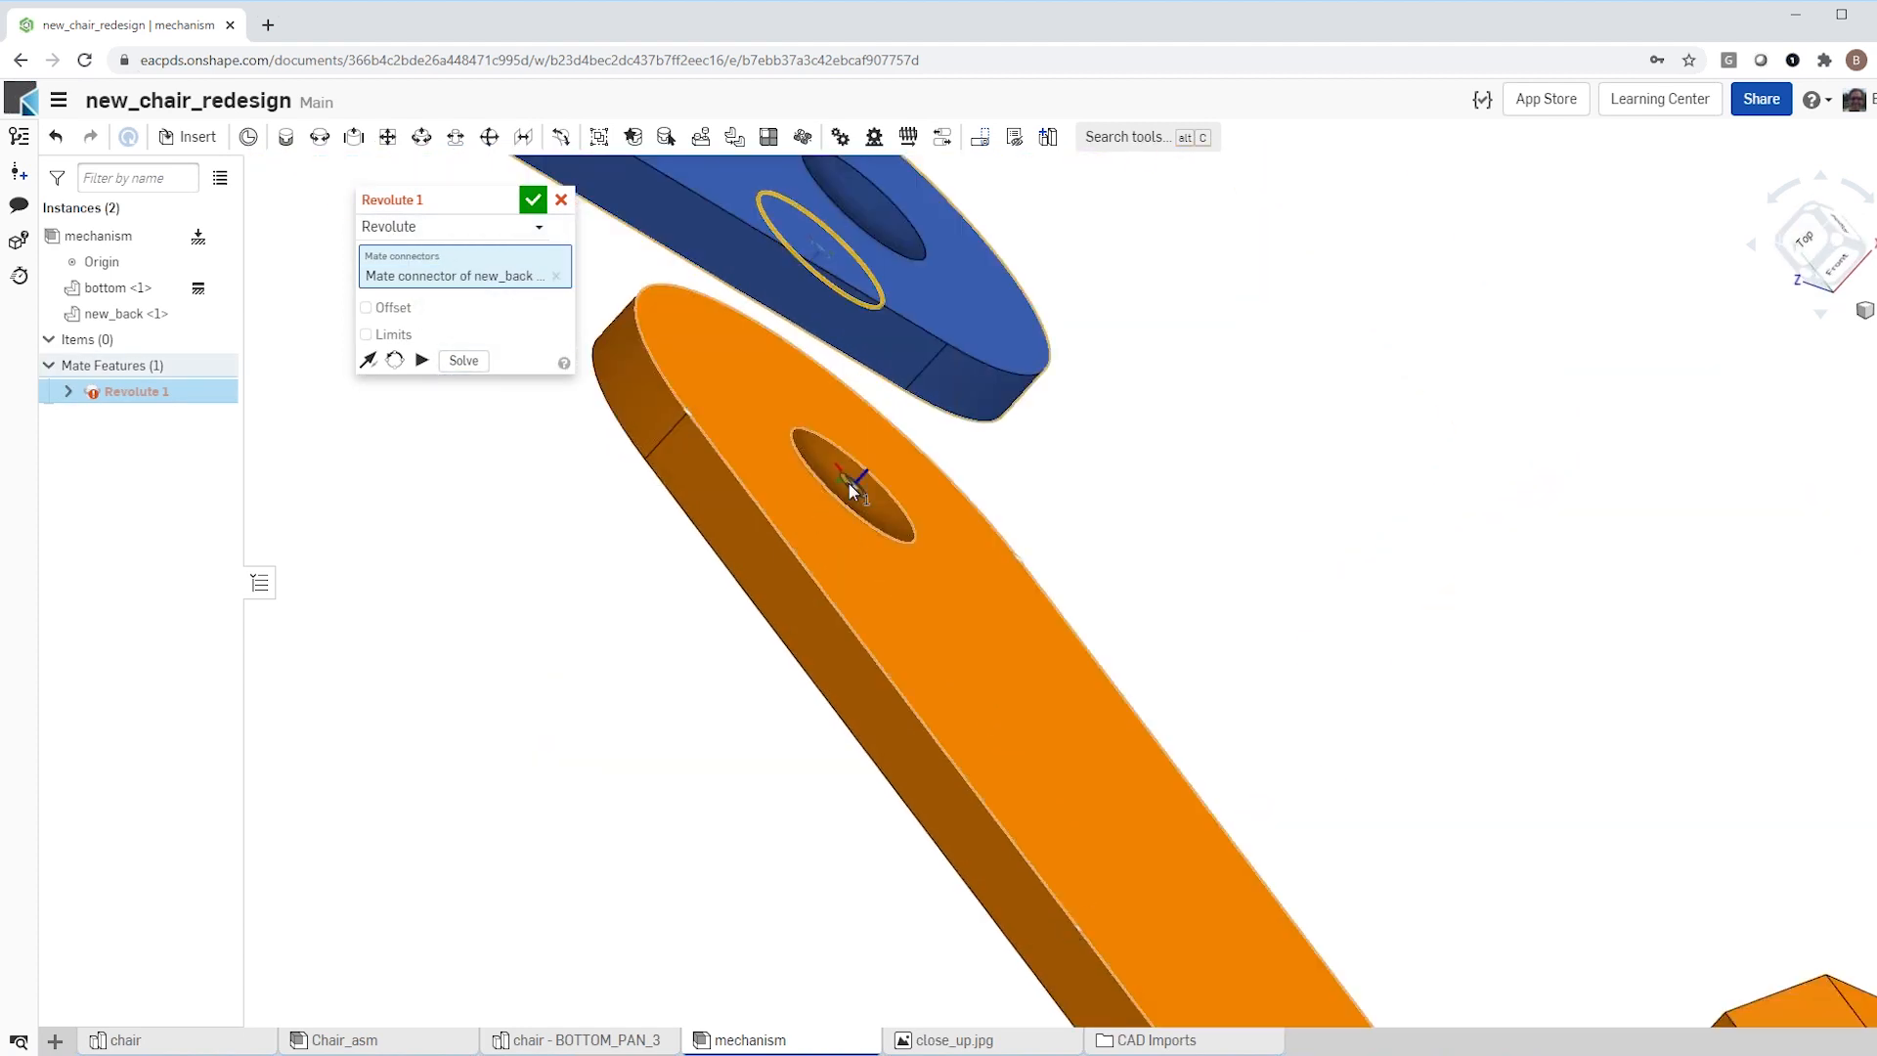
{"action": "left_click", "coordinate": [852, 481]}
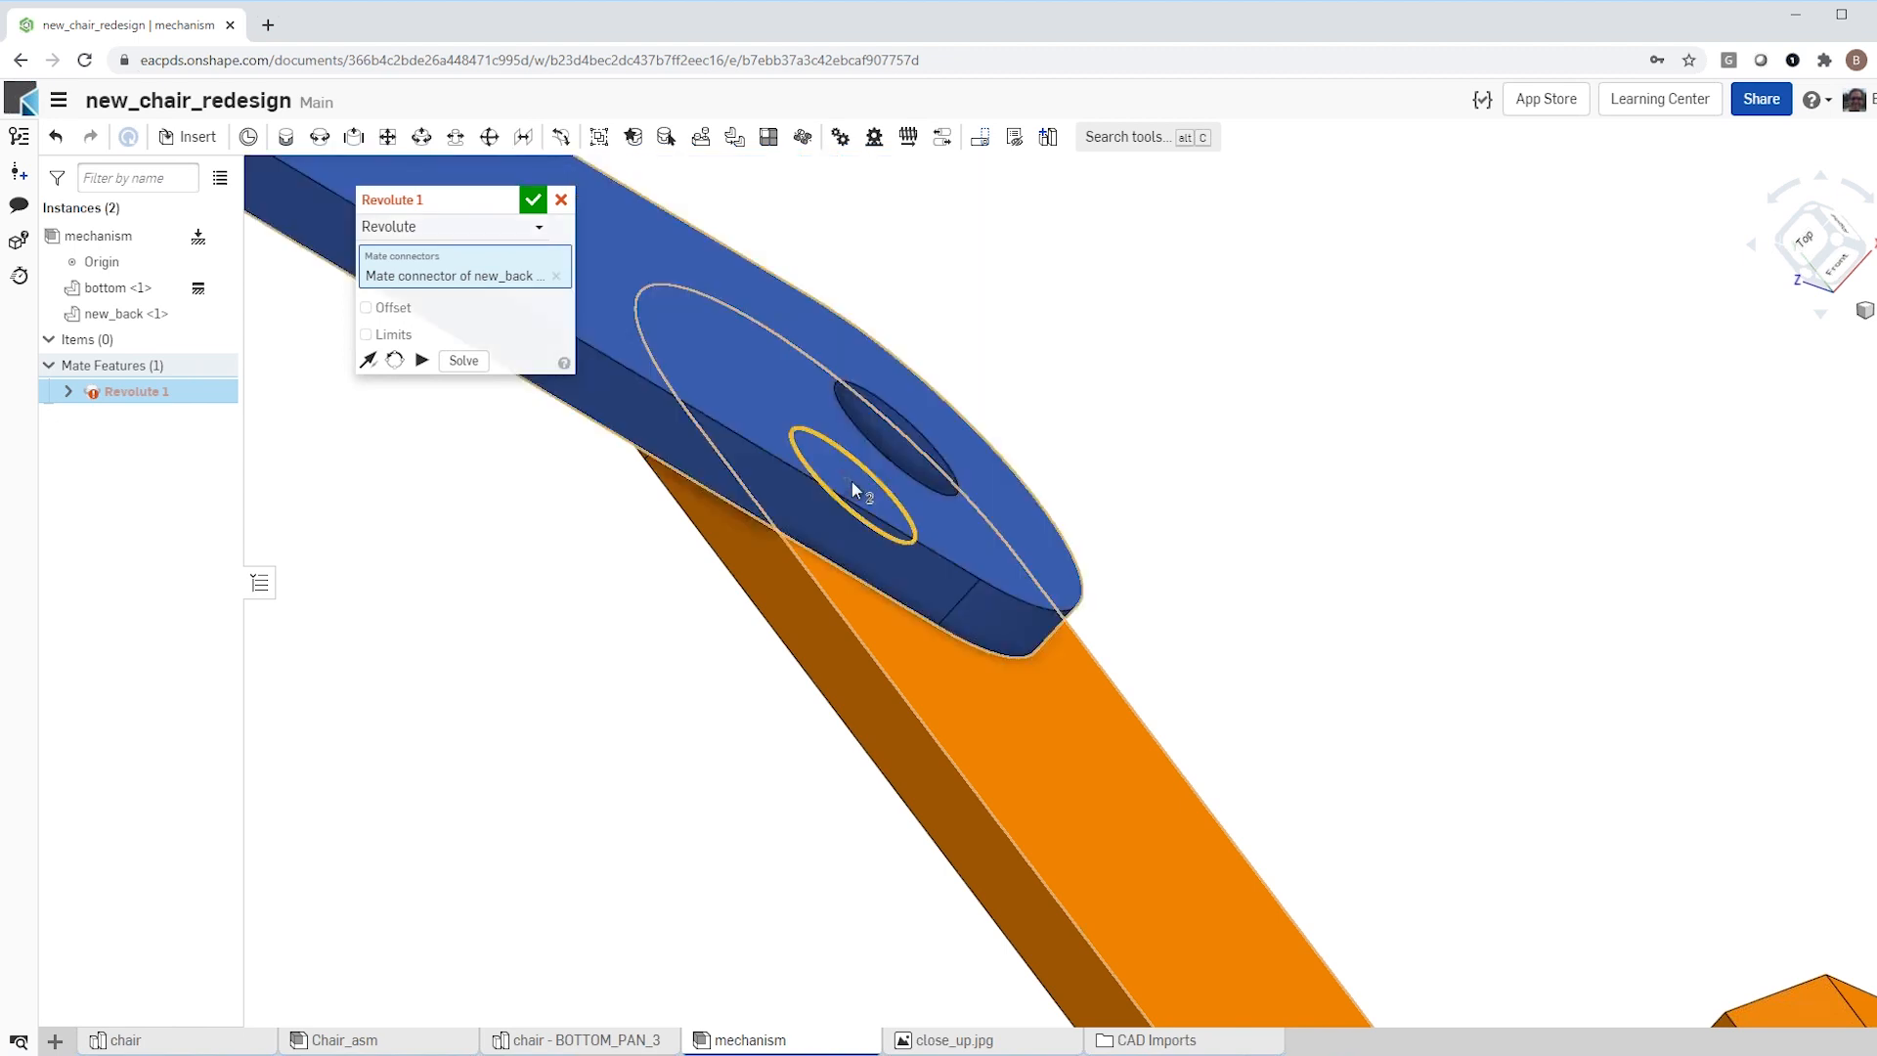
{"action": "left_click", "coordinate": [525, 198]}
Step: Test the revolute joint by swinging new_back slightly, and inspect how its arms sit on the bottom part
{"action": "scroll", "coordinate": [626, 665], "scroll_direction": "up", "scroll_amount": 8}
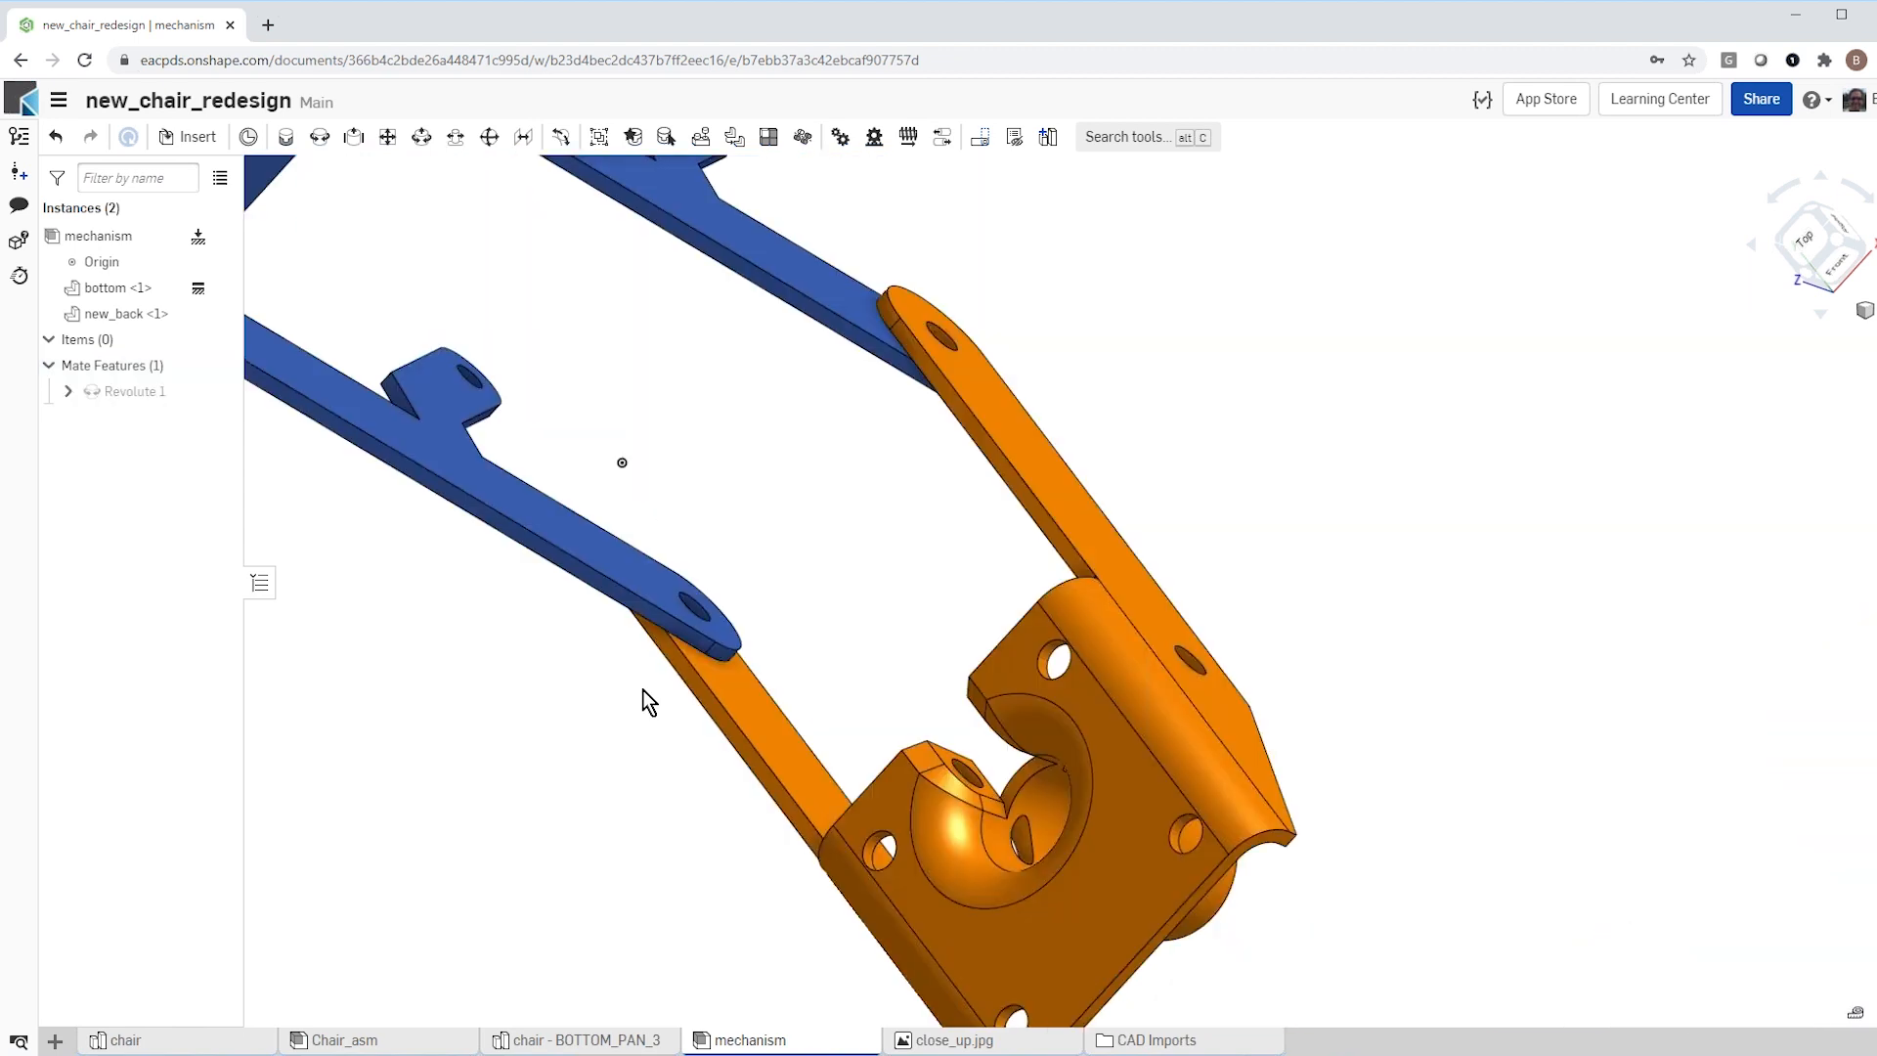
{"action": "scroll", "coordinate": [642, 689], "scroll_direction": "up", "scroll_amount": 5}
{"action": "right_click_drag", "start_coordinate": [642, 690], "coordinate": [706, 589]}
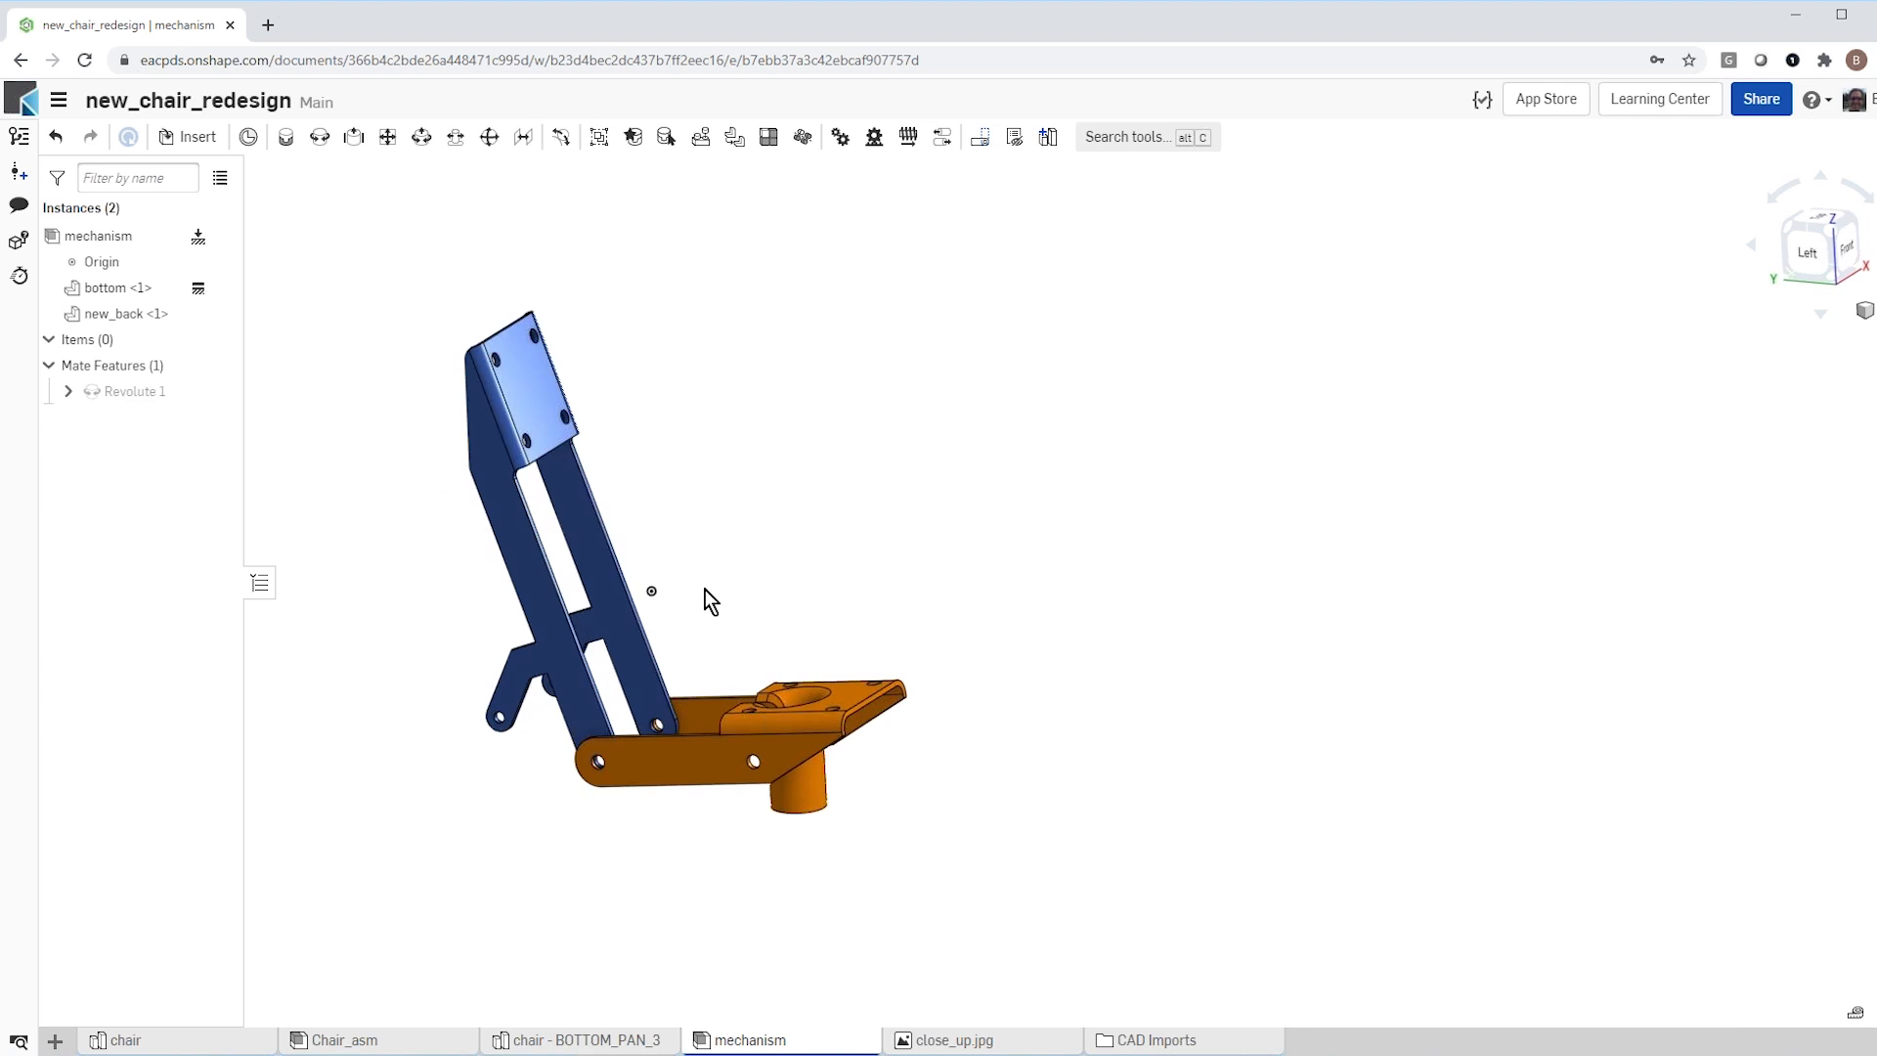
{"action": "mouse_move", "coordinate": [536, 399]}
{"action": "left_mouse_down"}
{"action": "mouse_move", "coordinate": [436, 452]}
{"action": "mouse_move", "coordinate": [607, 473]}
{"action": "mouse_move", "coordinate": [688, 542]}
{"action": "mouse_move", "coordinate": [712, 490]}
{"action": "mouse_move", "coordinate": [586, 469]}
{"action": "mouse_move", "coordinate": [442, 499]}
{"action": "mouse_move", "coordinate": [552, 428]}
{"action": "left_mouse_up"}
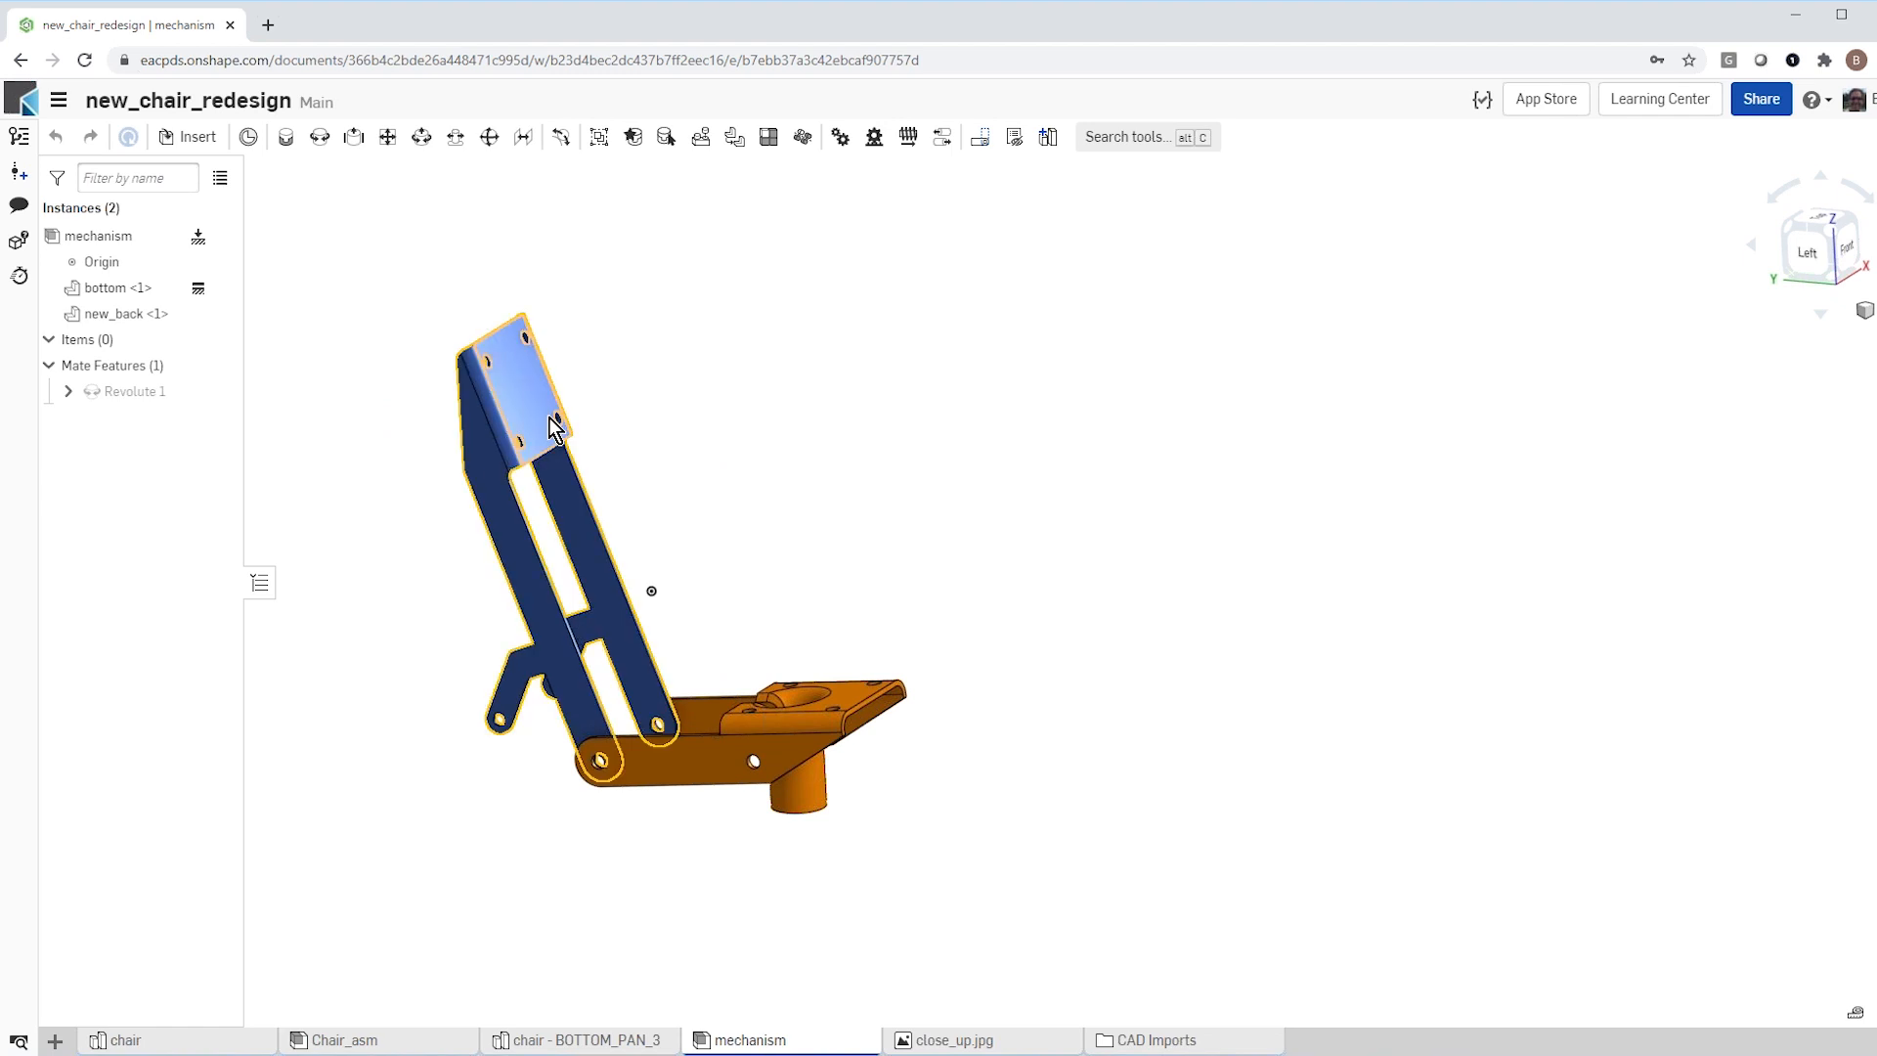
{"action": "scroll", "coordinate": [880, 465], "scroll_direction": "down", "scroll_amount": 3}
{"action": "scroll", "coordinate": [743, 621], "scroll_direction": "up", "scroll_amount": 5}
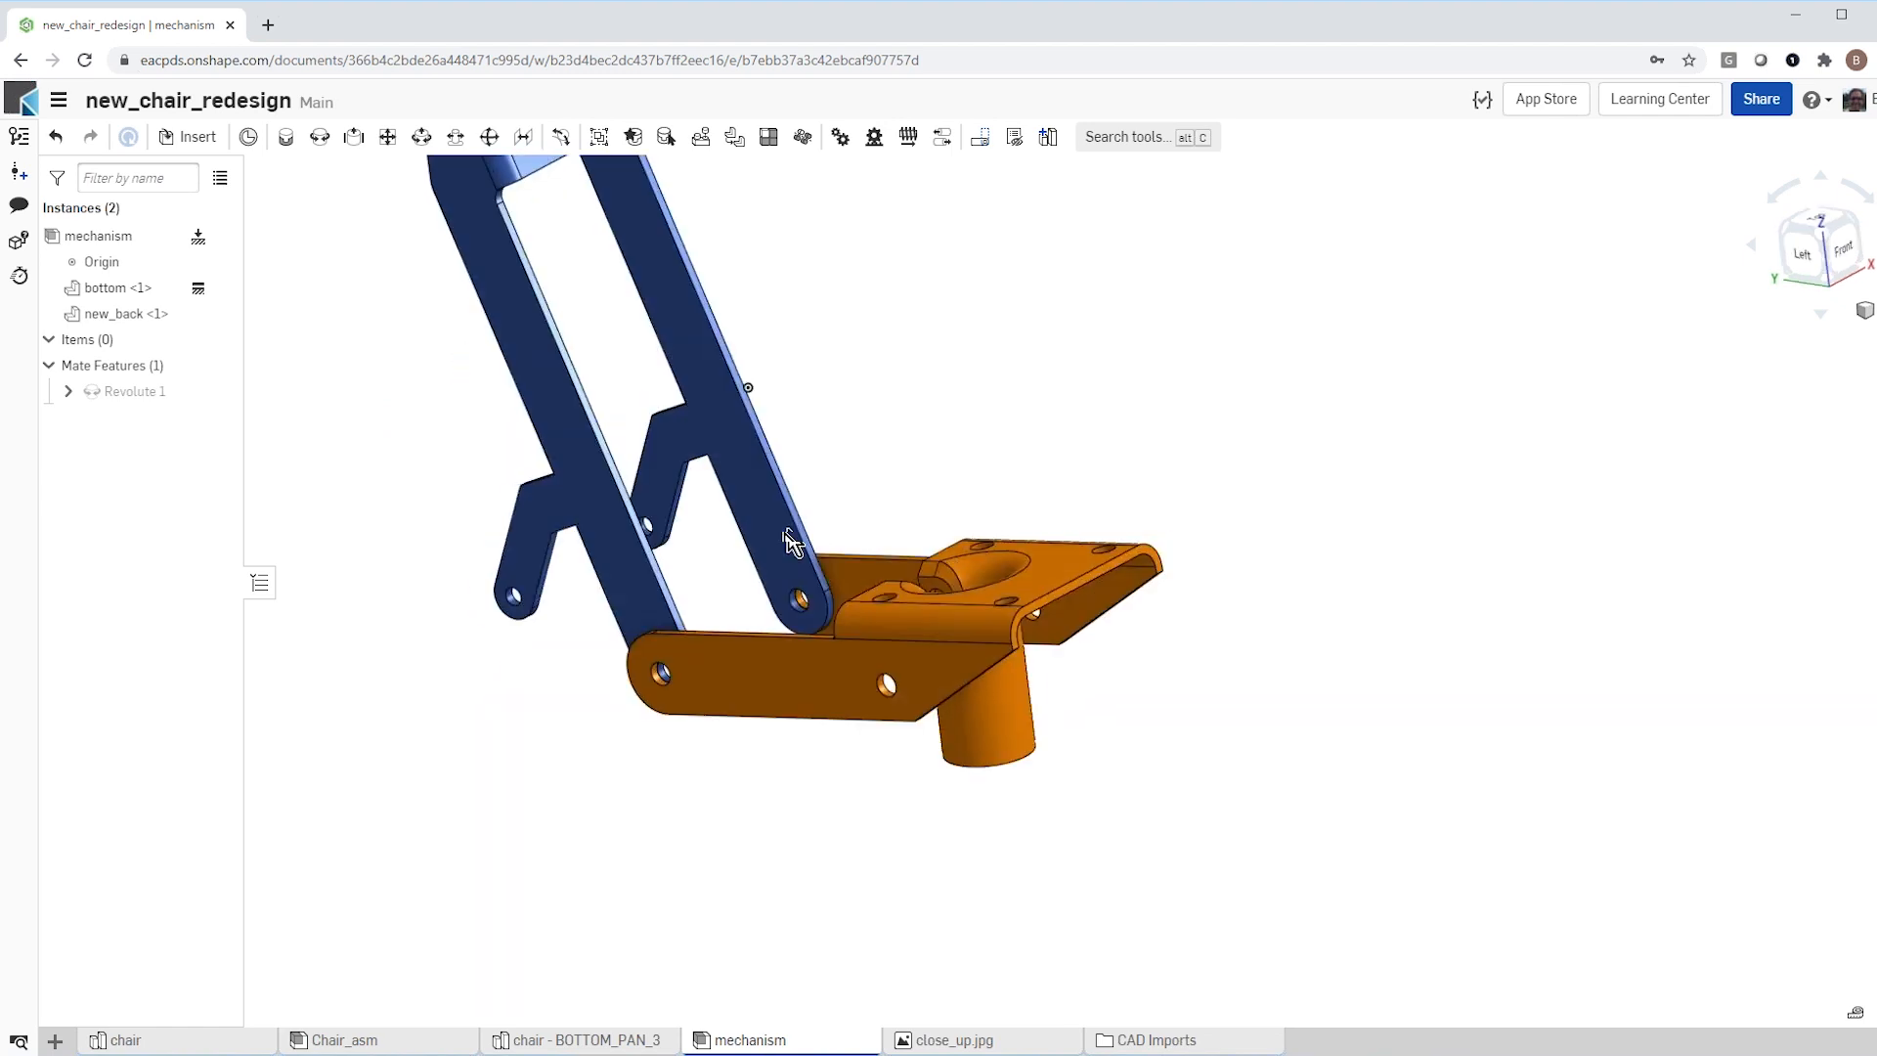
{"action": "scroll", "coordinate": [817, 532], "scroll_direction": "down", "scroll_amount": 3}
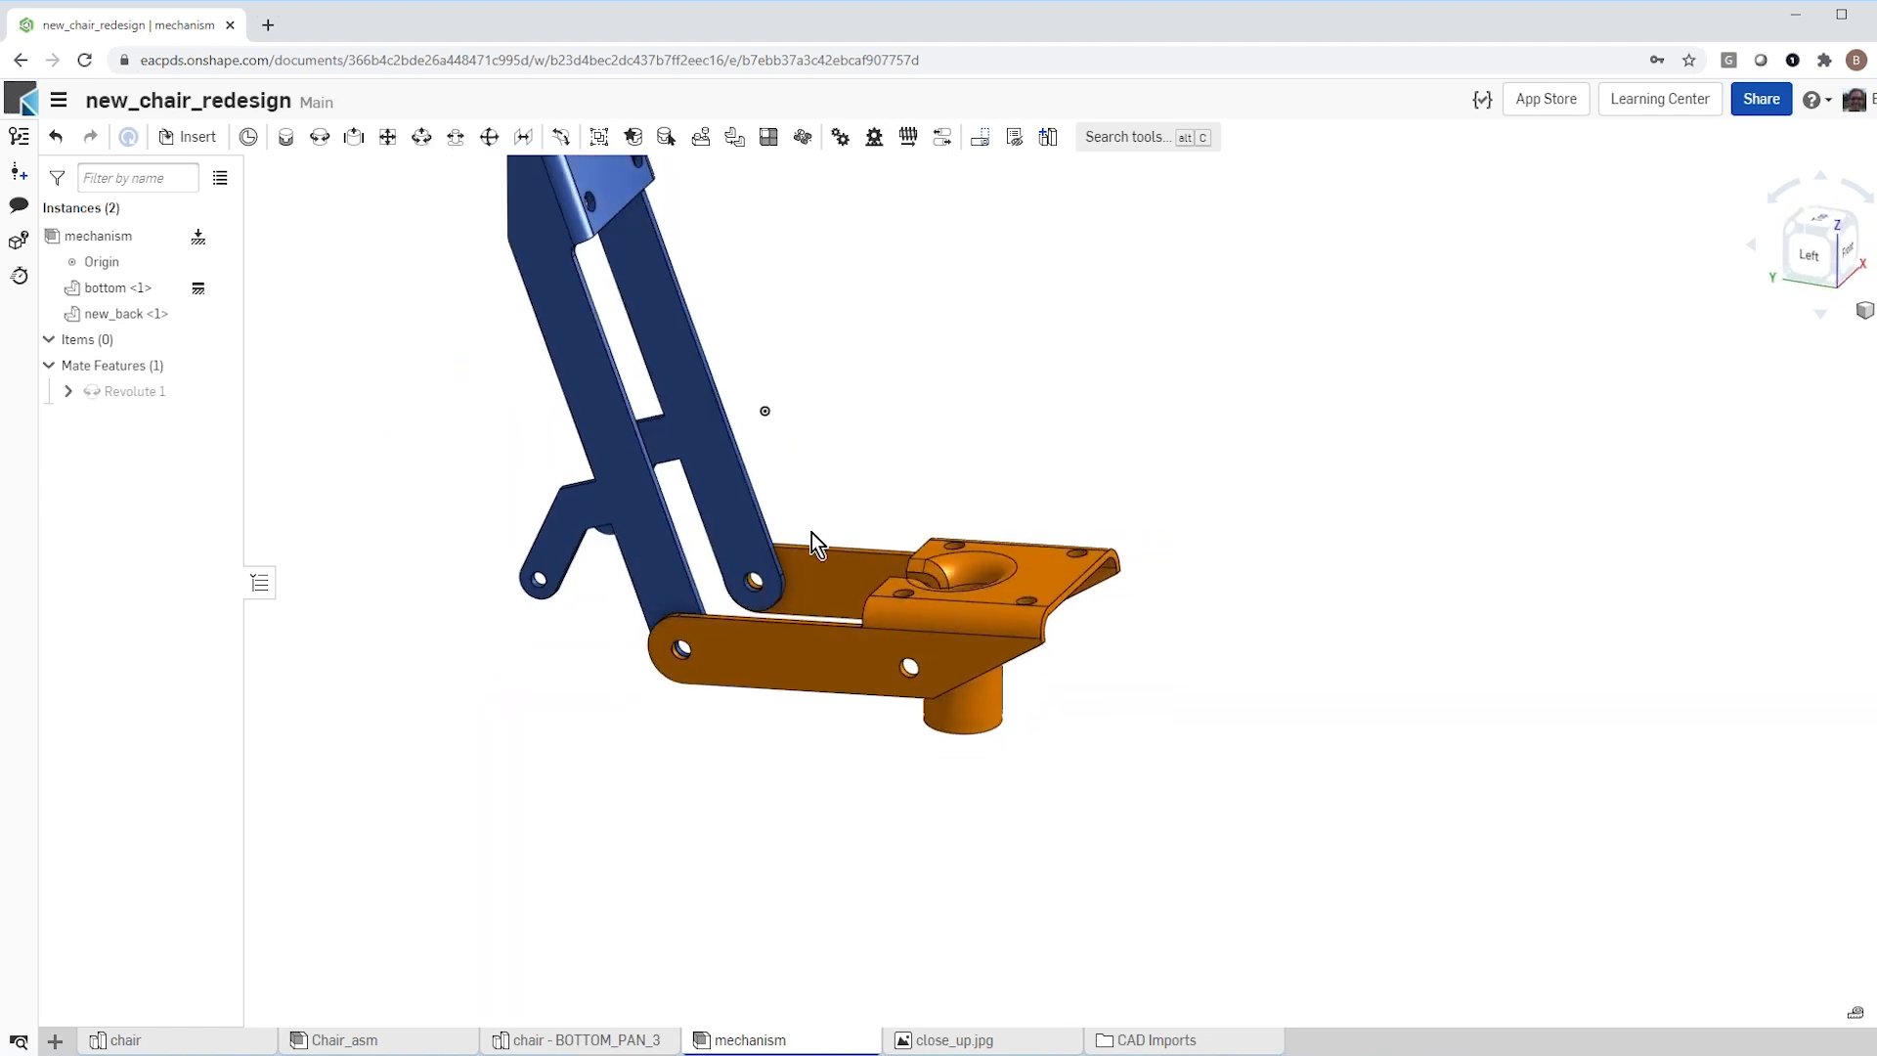
{"action": "scroll", "coordinate": [758, 792], "scroll_direction": "down", "scroll_amount": 3}
{"action": "scroll", "coordinate": [712, 853], "scroll_direction": "up", "scroll_amount": 2}
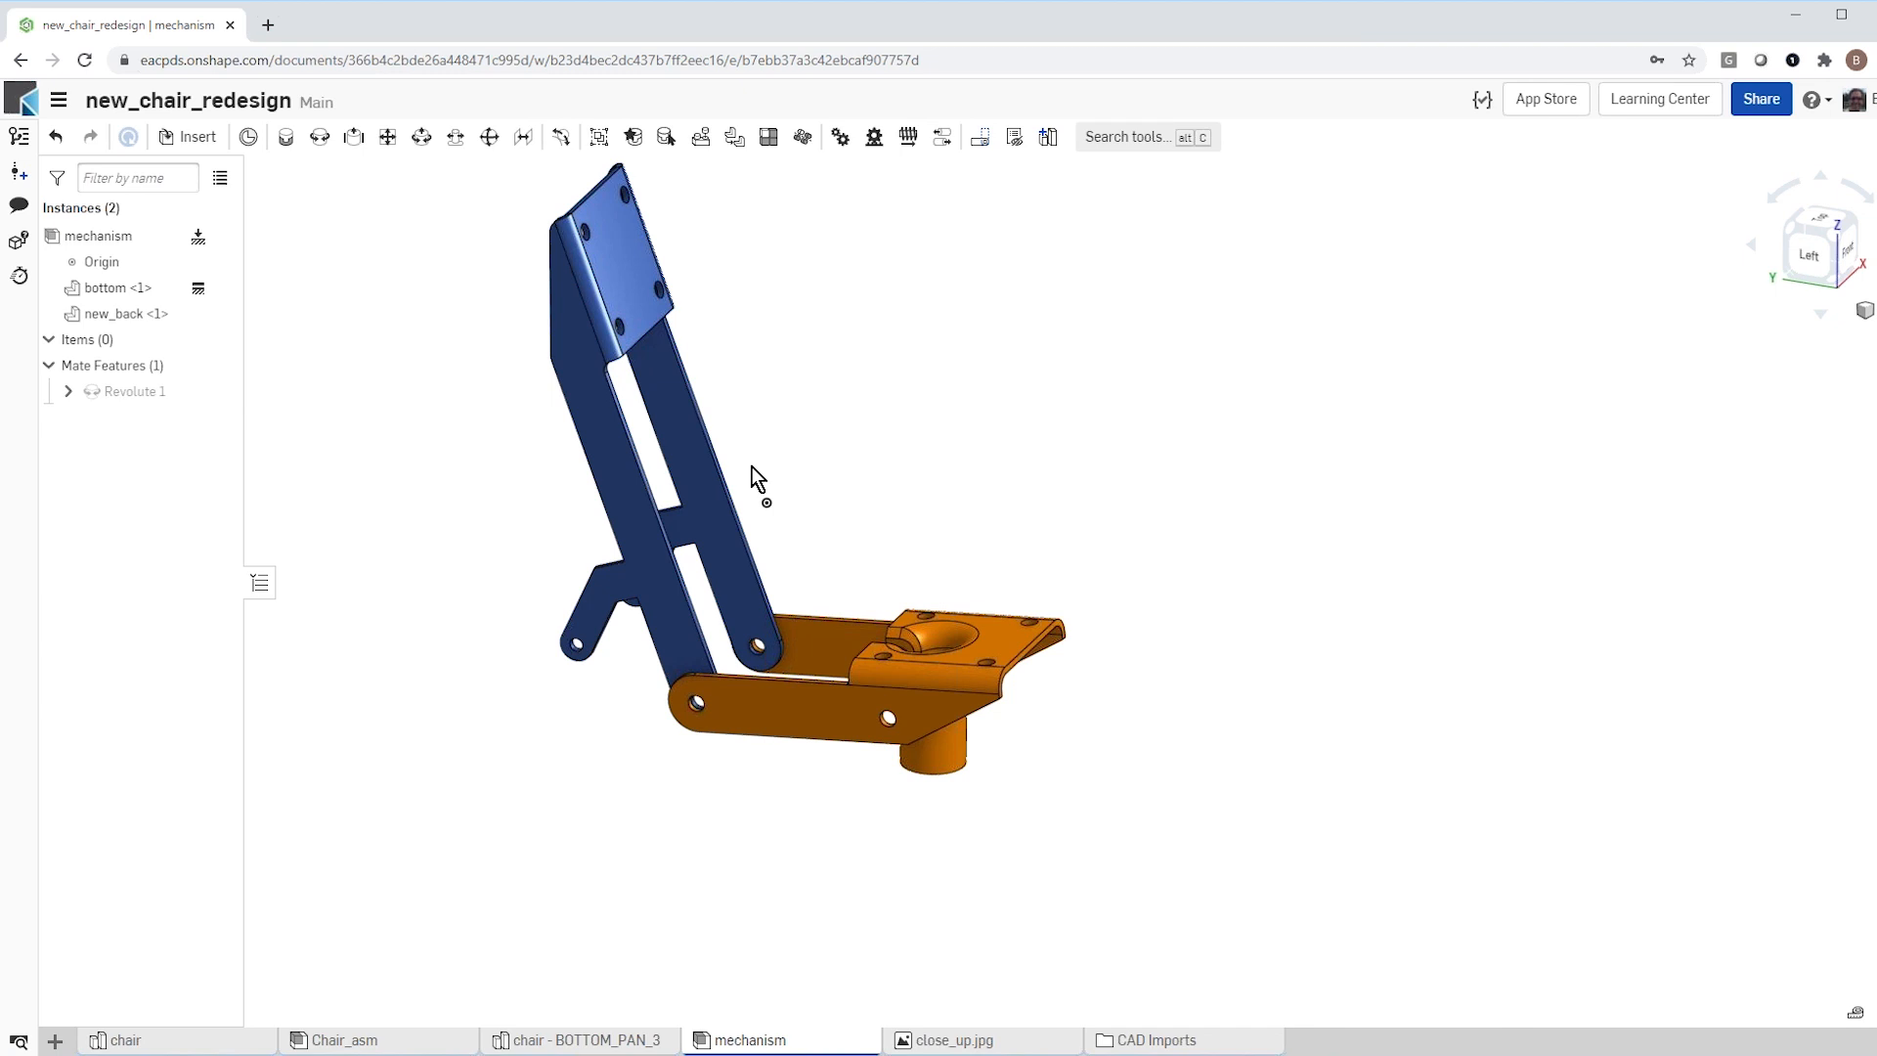
{"action": "scroll", "coordinate": [805, 467], "scroll_direction": "up", "scroll_amount": 1}
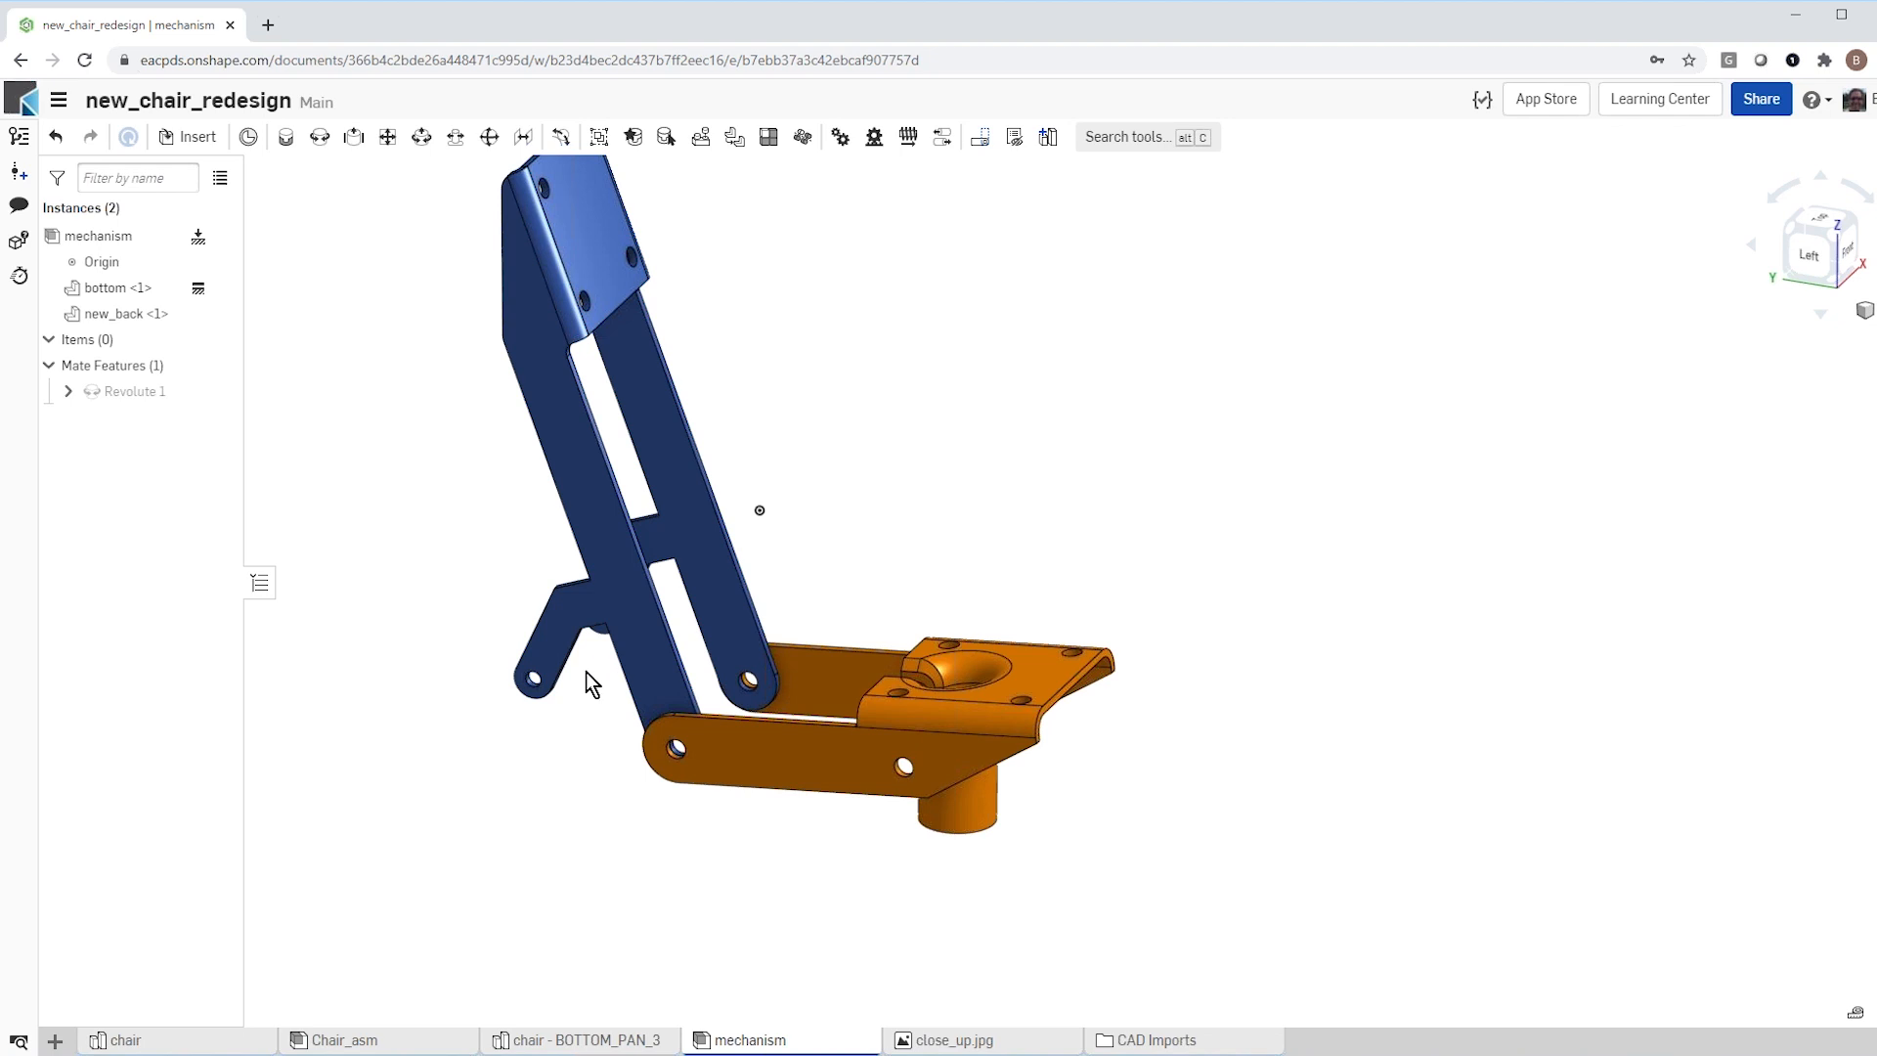
Step: Insert the Chair_piston_asm assembly from the chair_piston document in My Onshape, placing it above the bottom part
{"action": "left_click", "coordinate": [198, 138]}
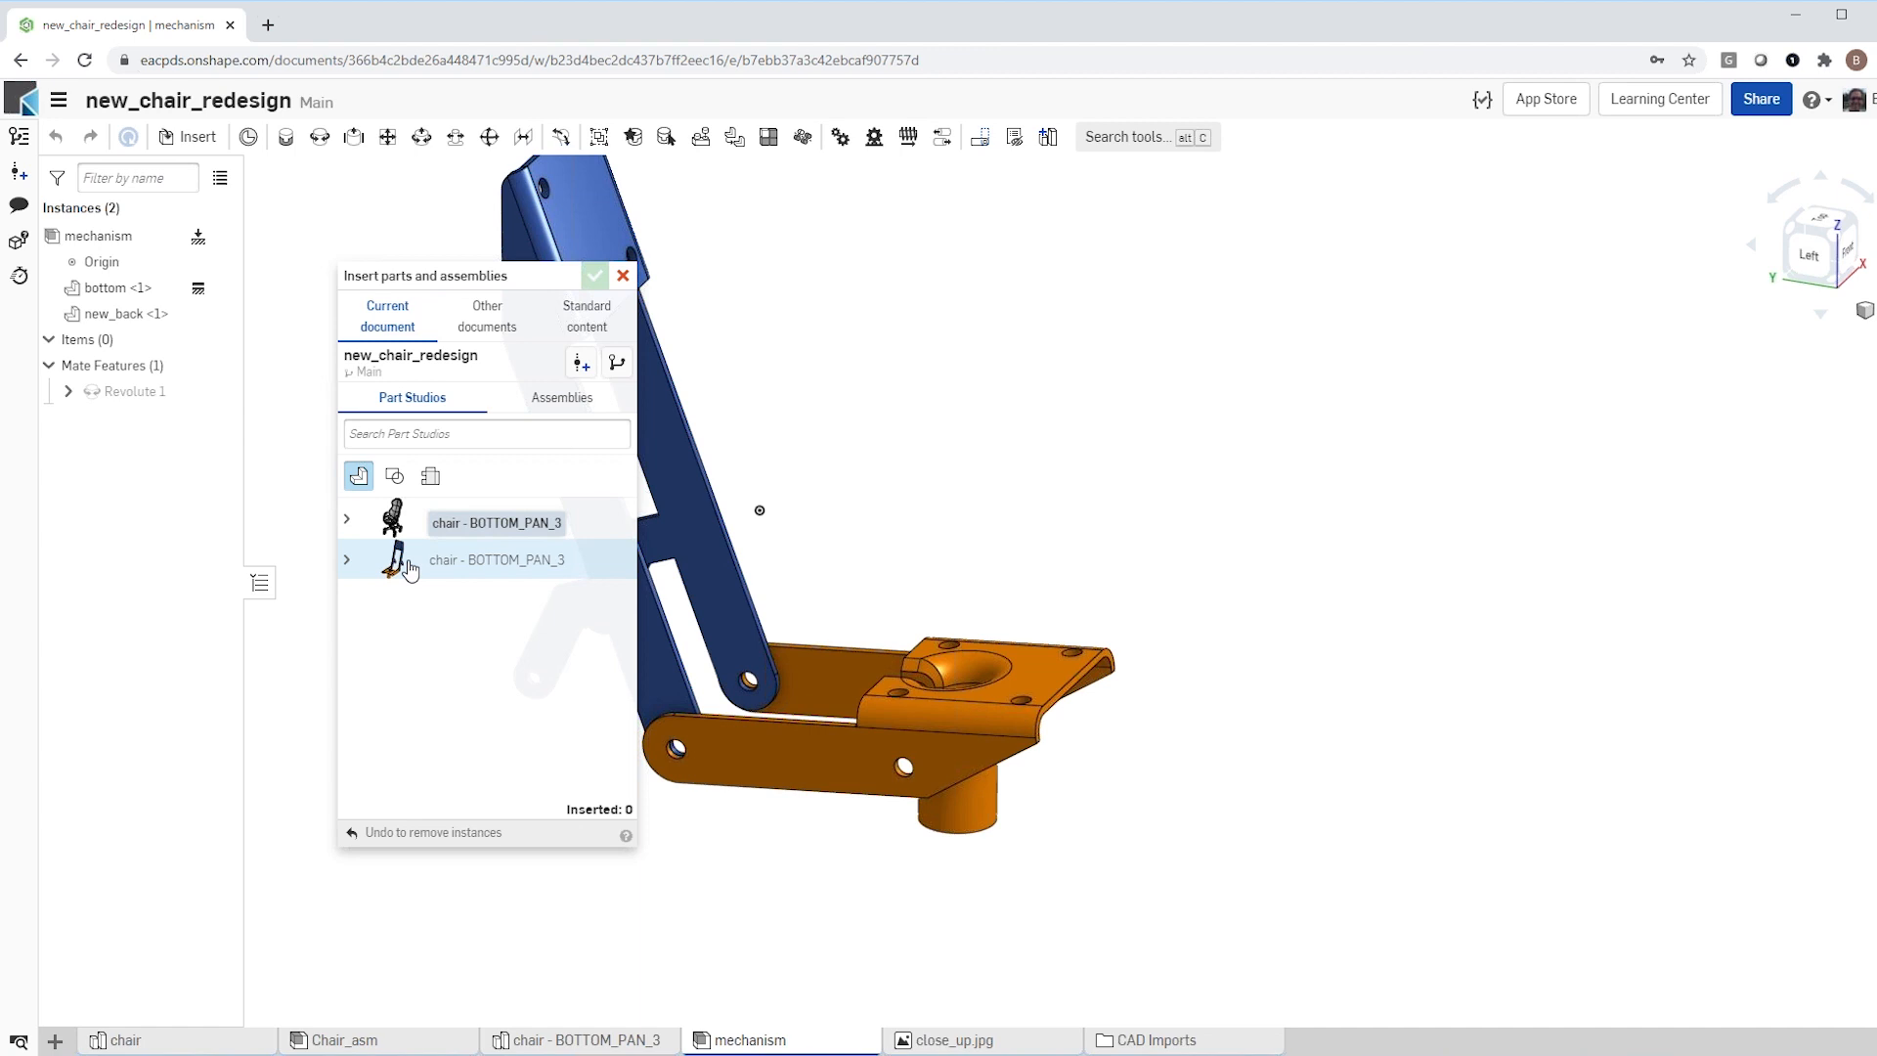
{"action": "left_click", "coordinate": [553, 401]}
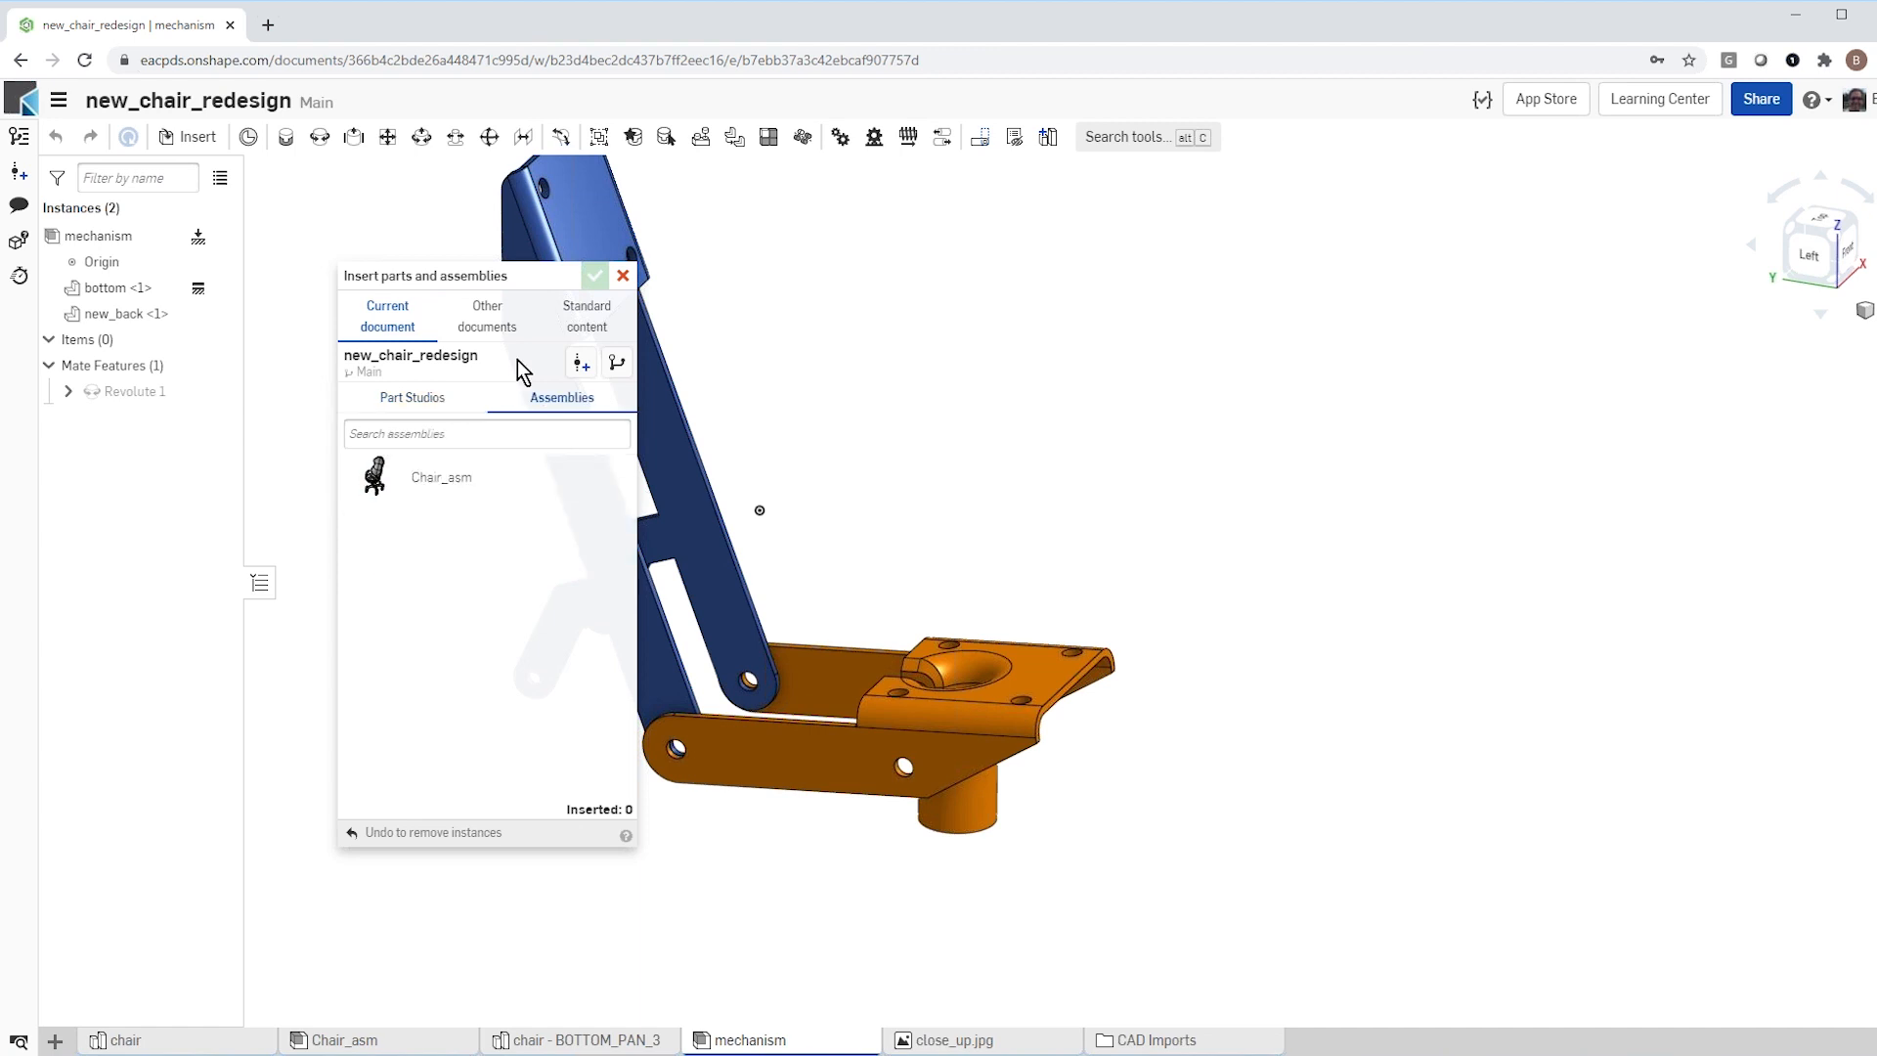
{"action": "left_click", "coordinate": [488, 329]}
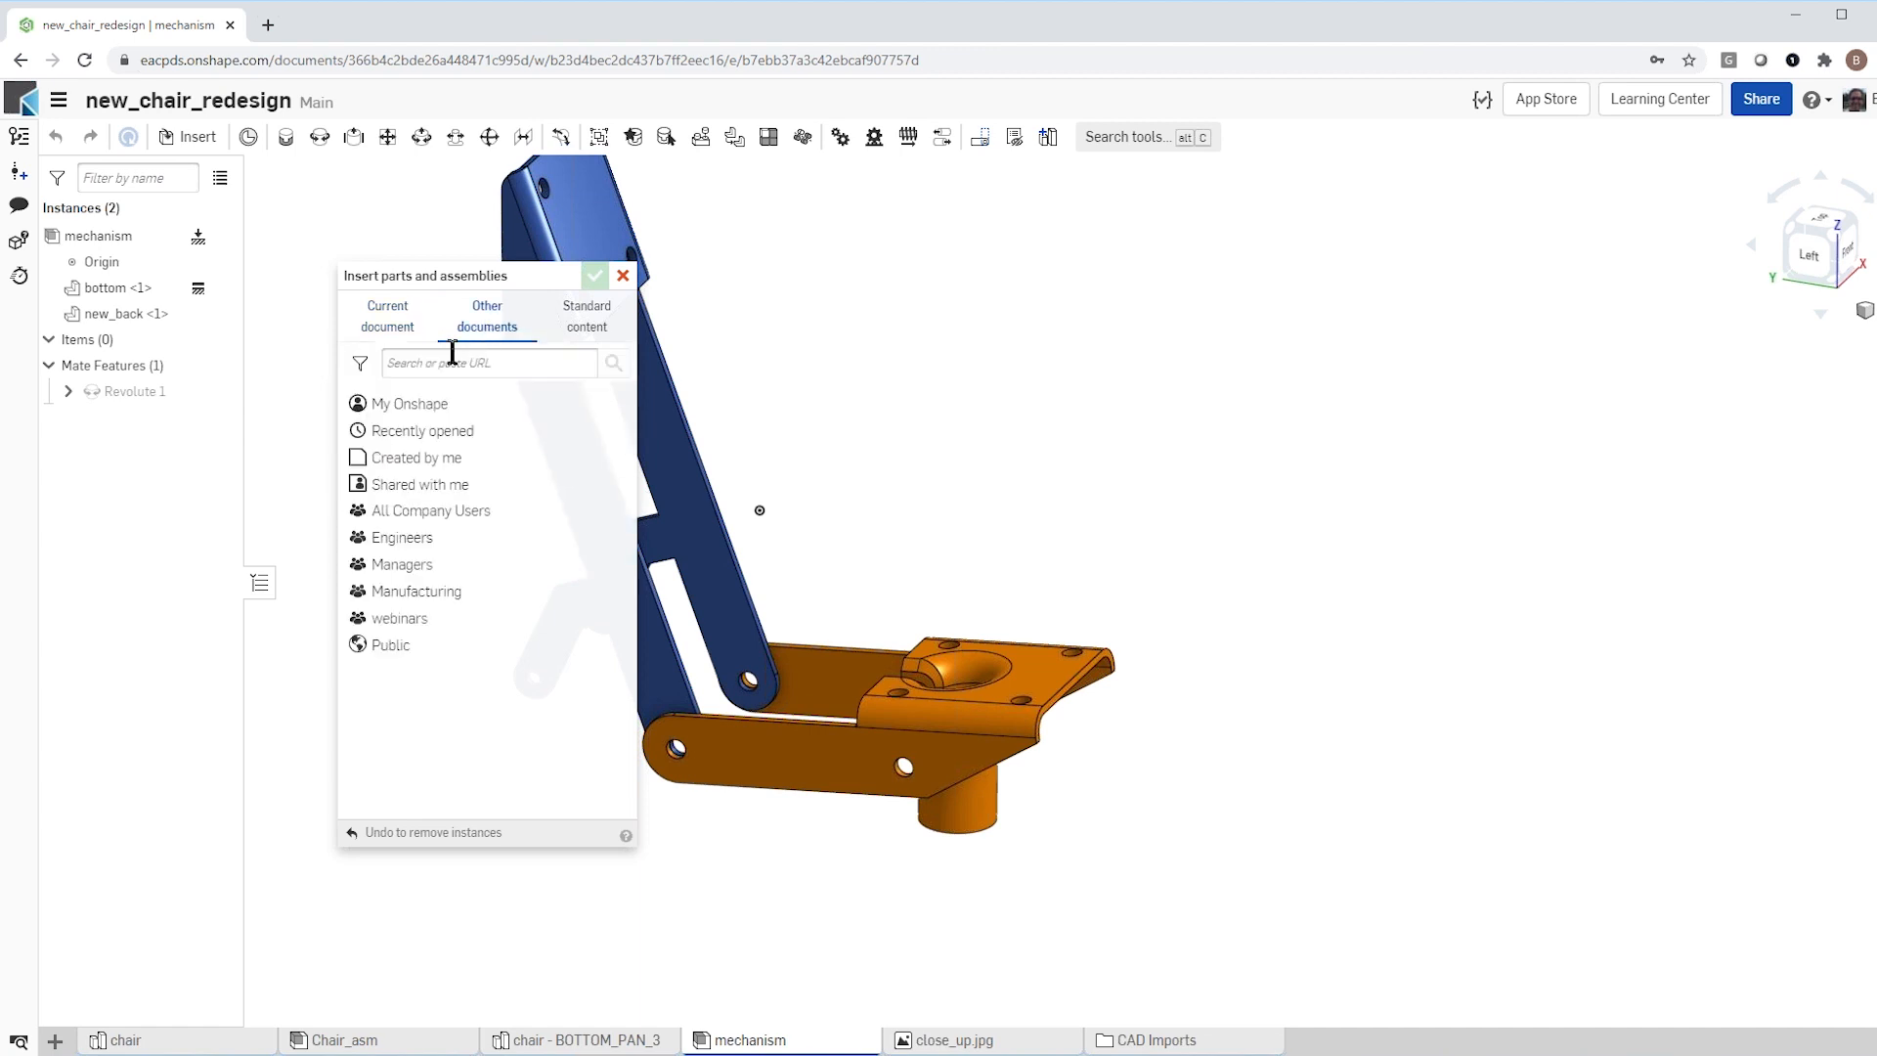
{"action": "left_click", "coordinate": [411, 407]}
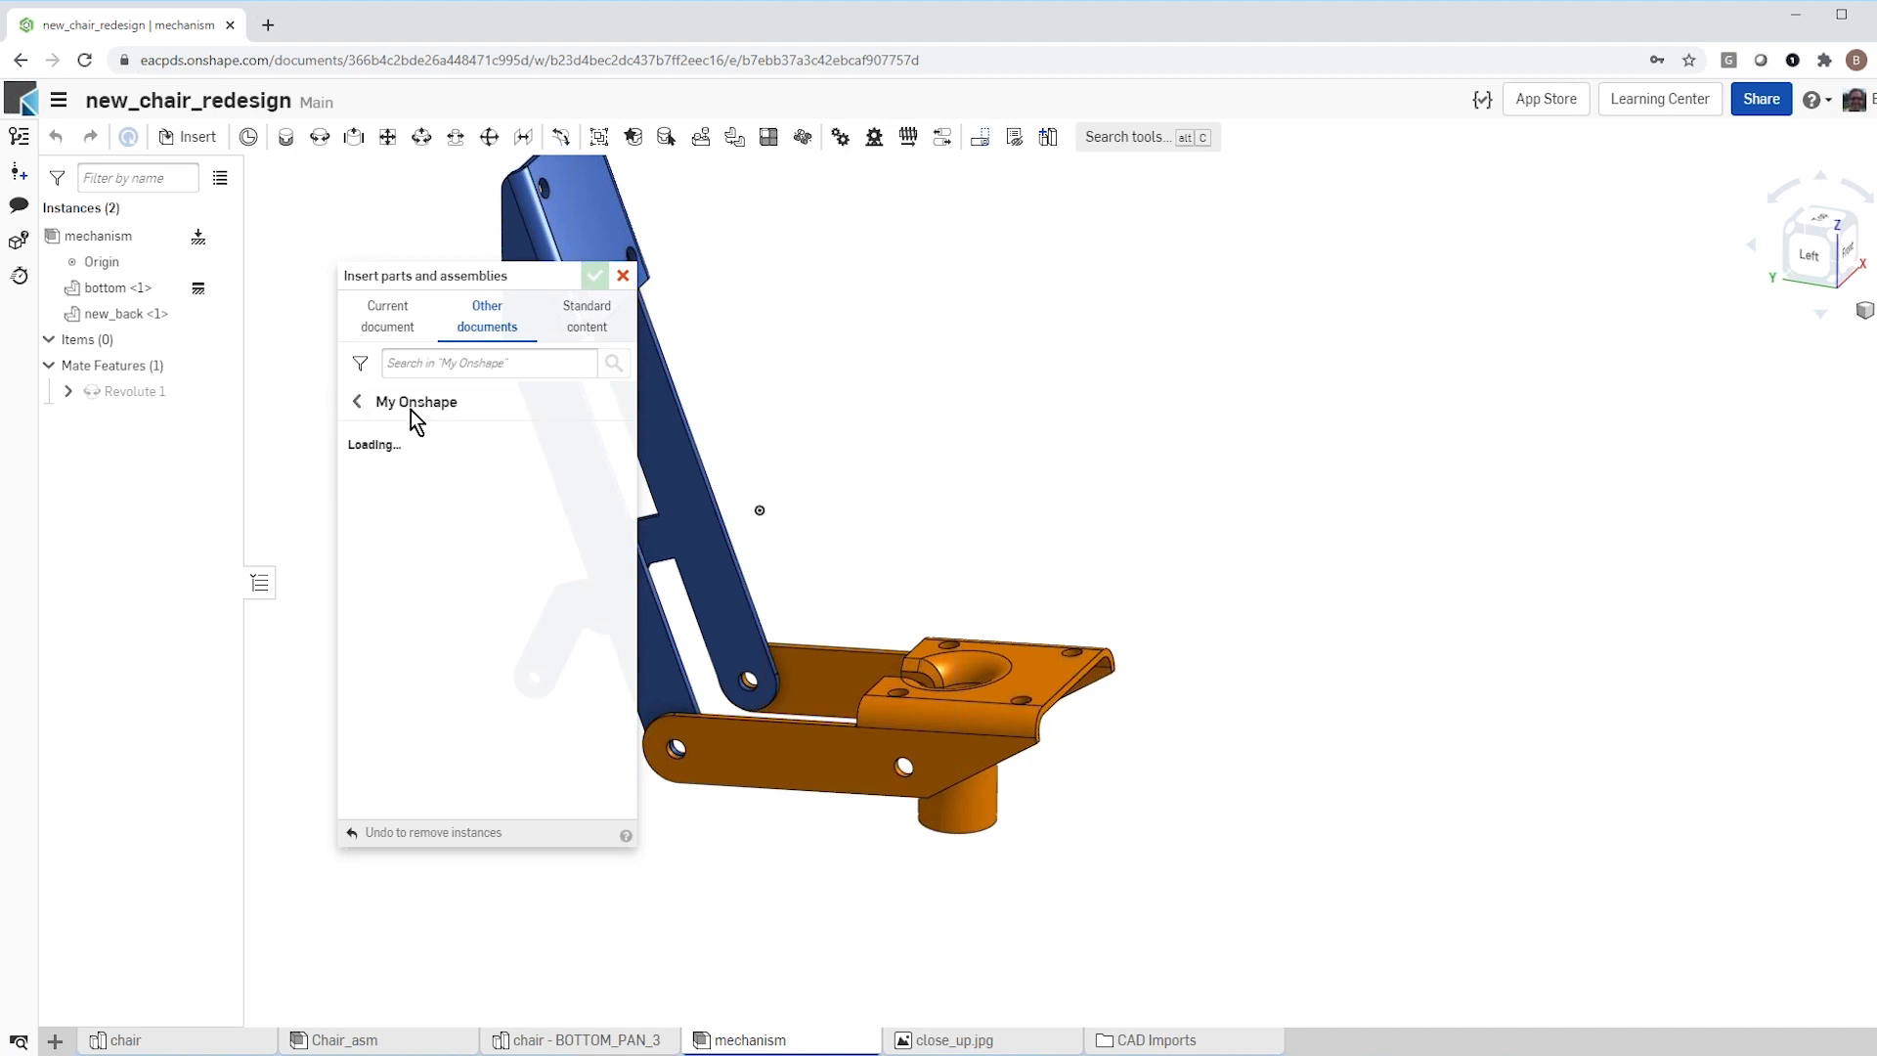
{"action": "left_click", "coordinate": [455, 501]}
{"action": "scroll", "coordinate": [455, 546], "scroll_direction": "down", "scroll_amount": 3}
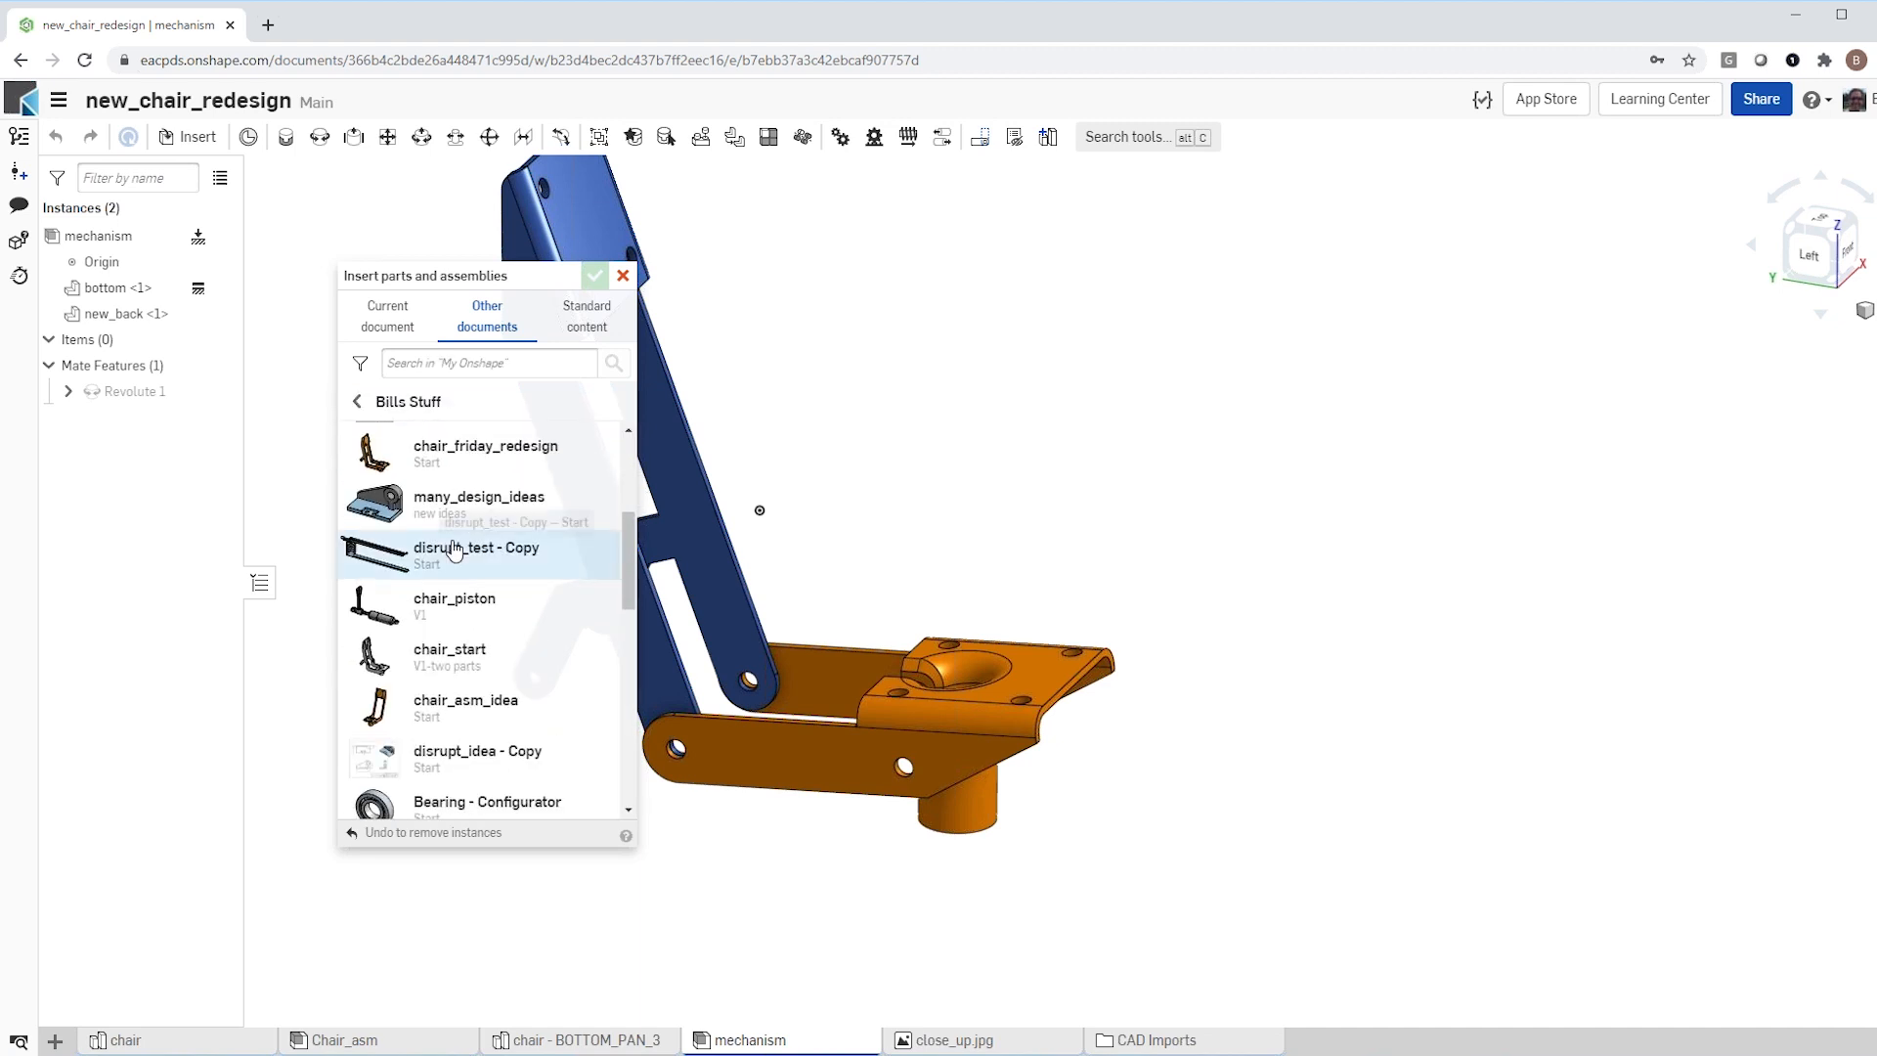
{"action": "scroll", "coordinate": [452, 547], "scroll_direction": "down", "scroll_amount": 2}
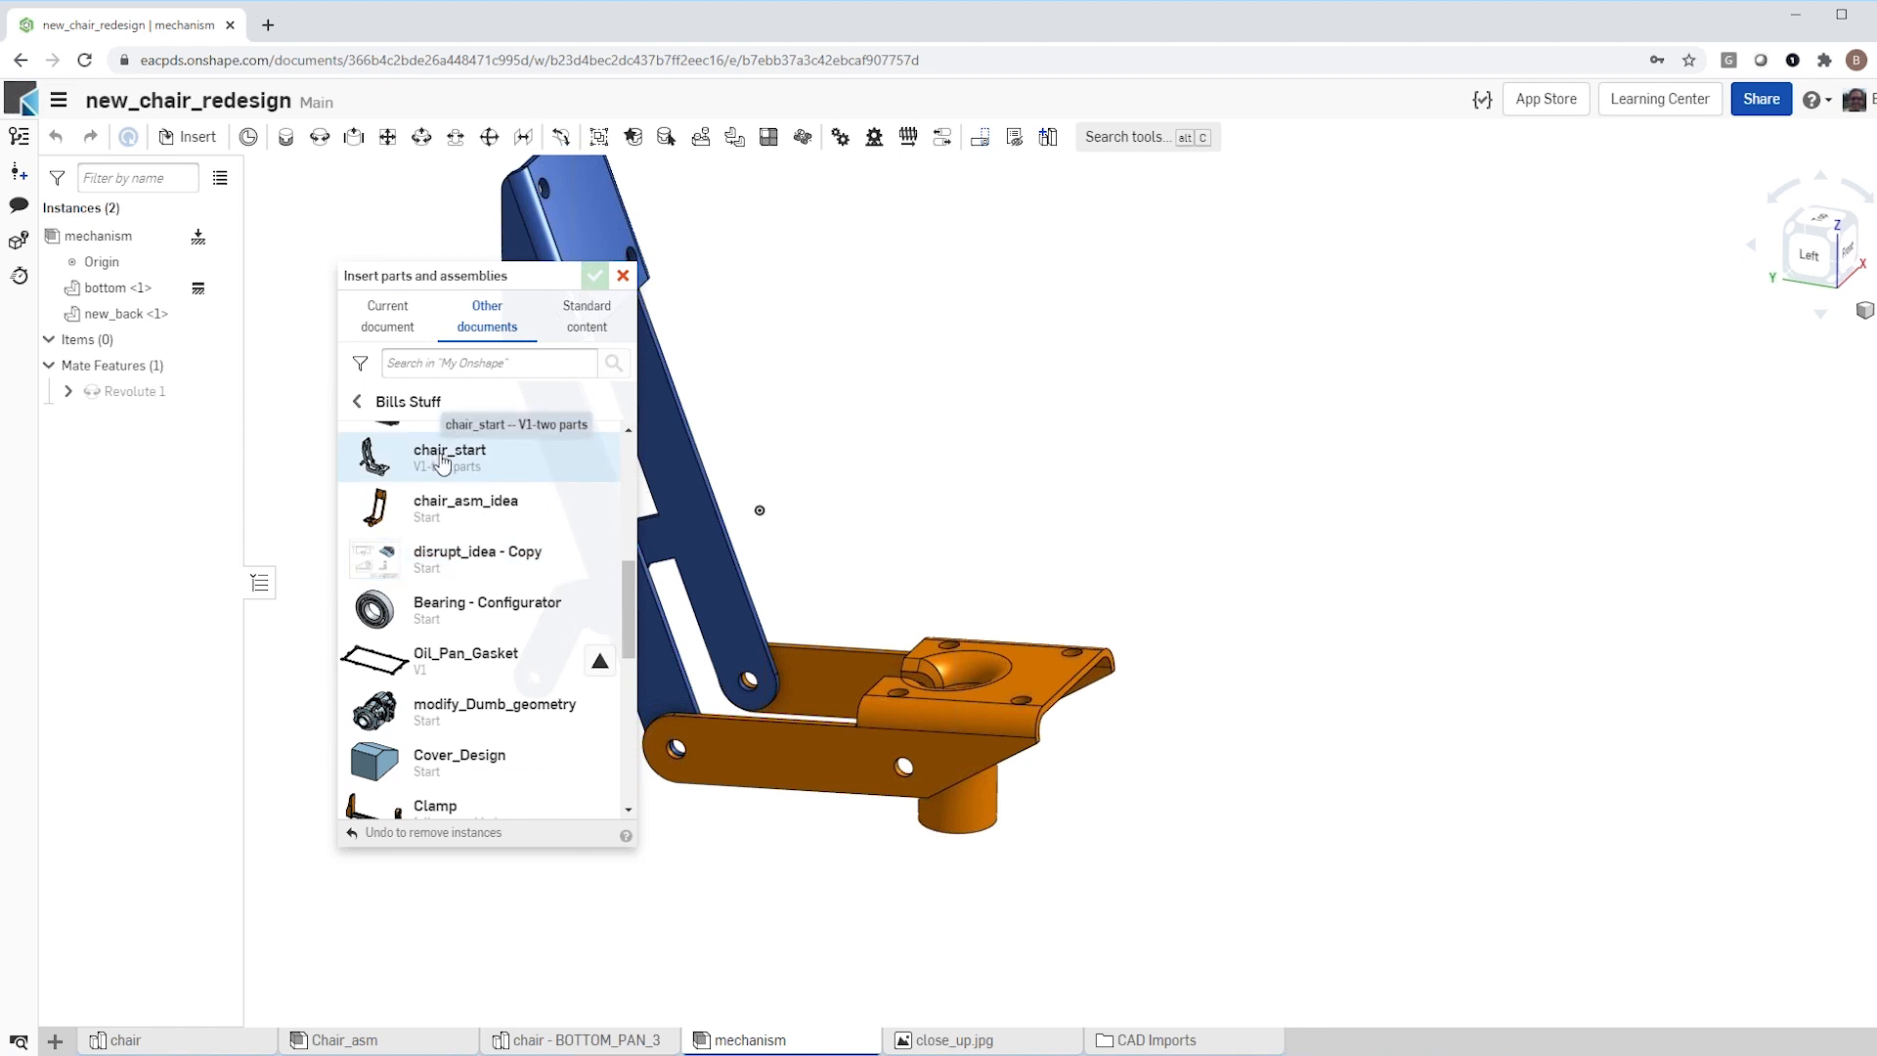
{"action": "scroll", "coordinate": [442, 461], "scroll_direction": "up", "scroll_amount": 2}
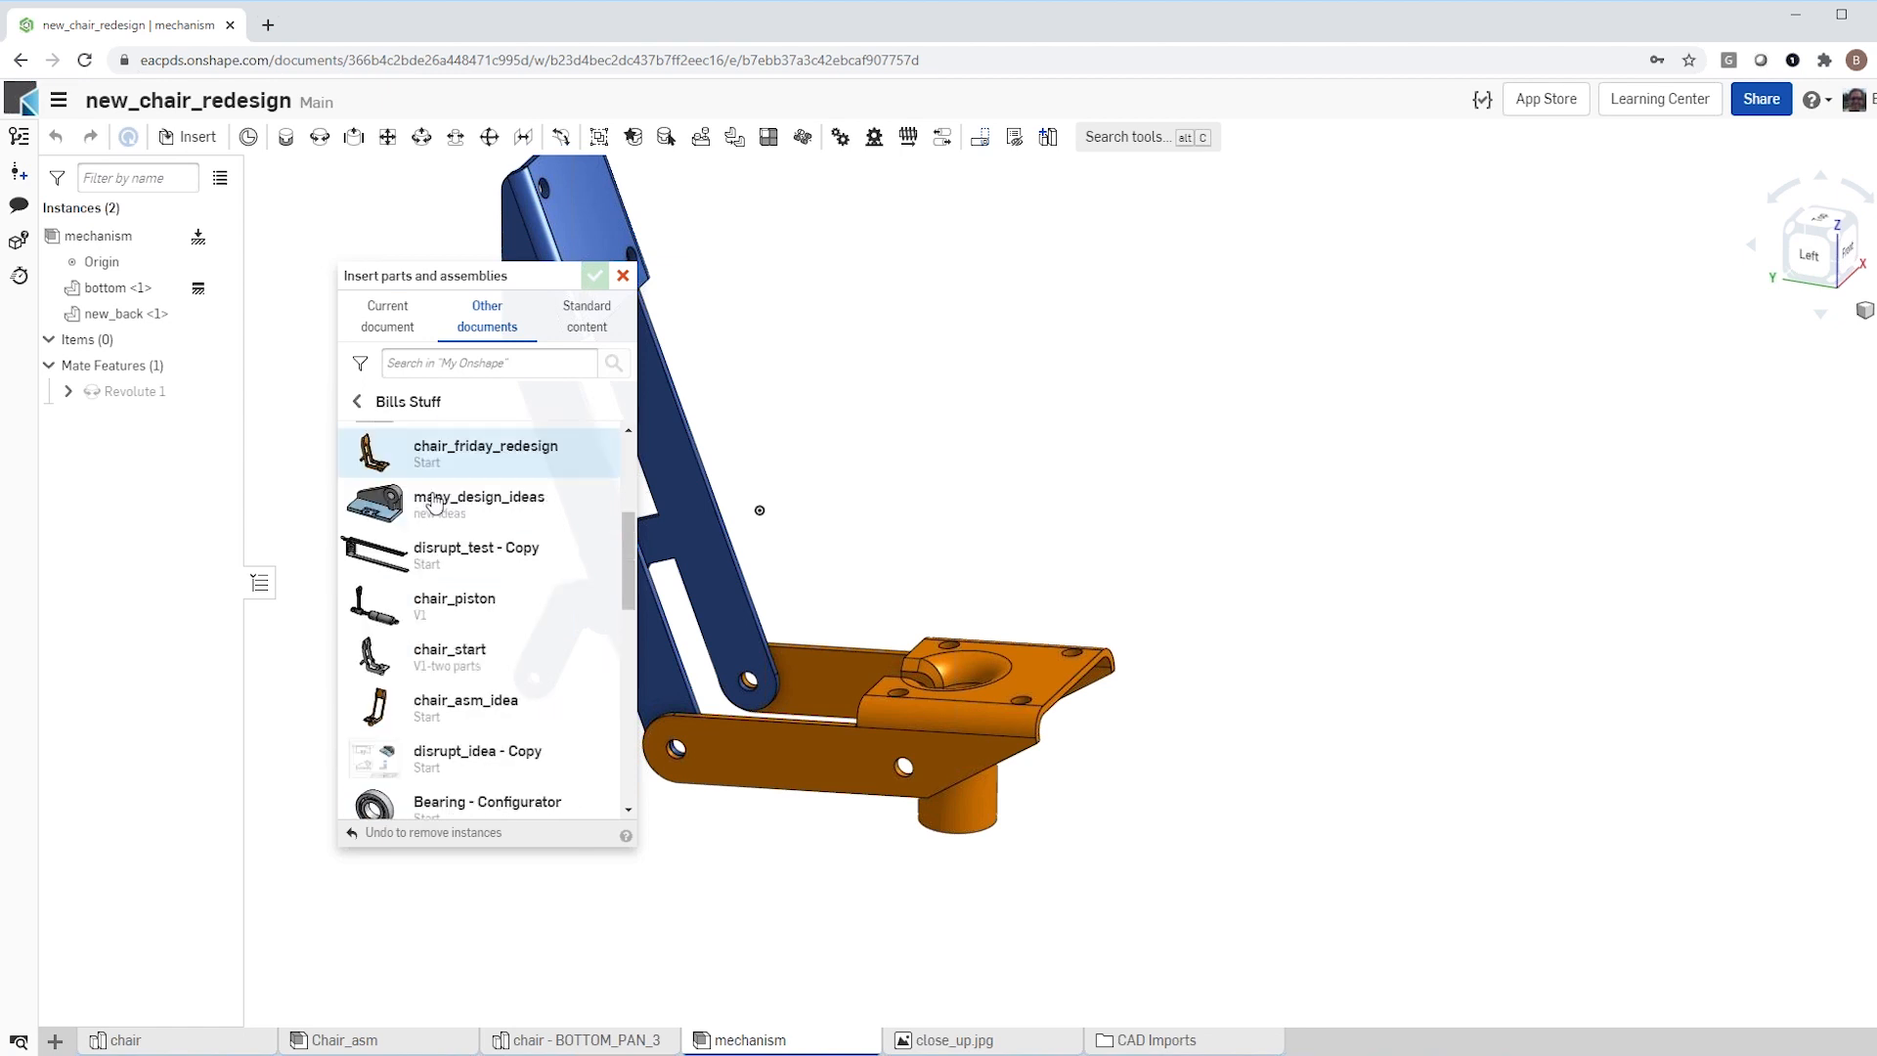
{"action": "left_click", "coordinate": [456, 599]}
{"action": "left_click", "coordinate": [456, 575]}
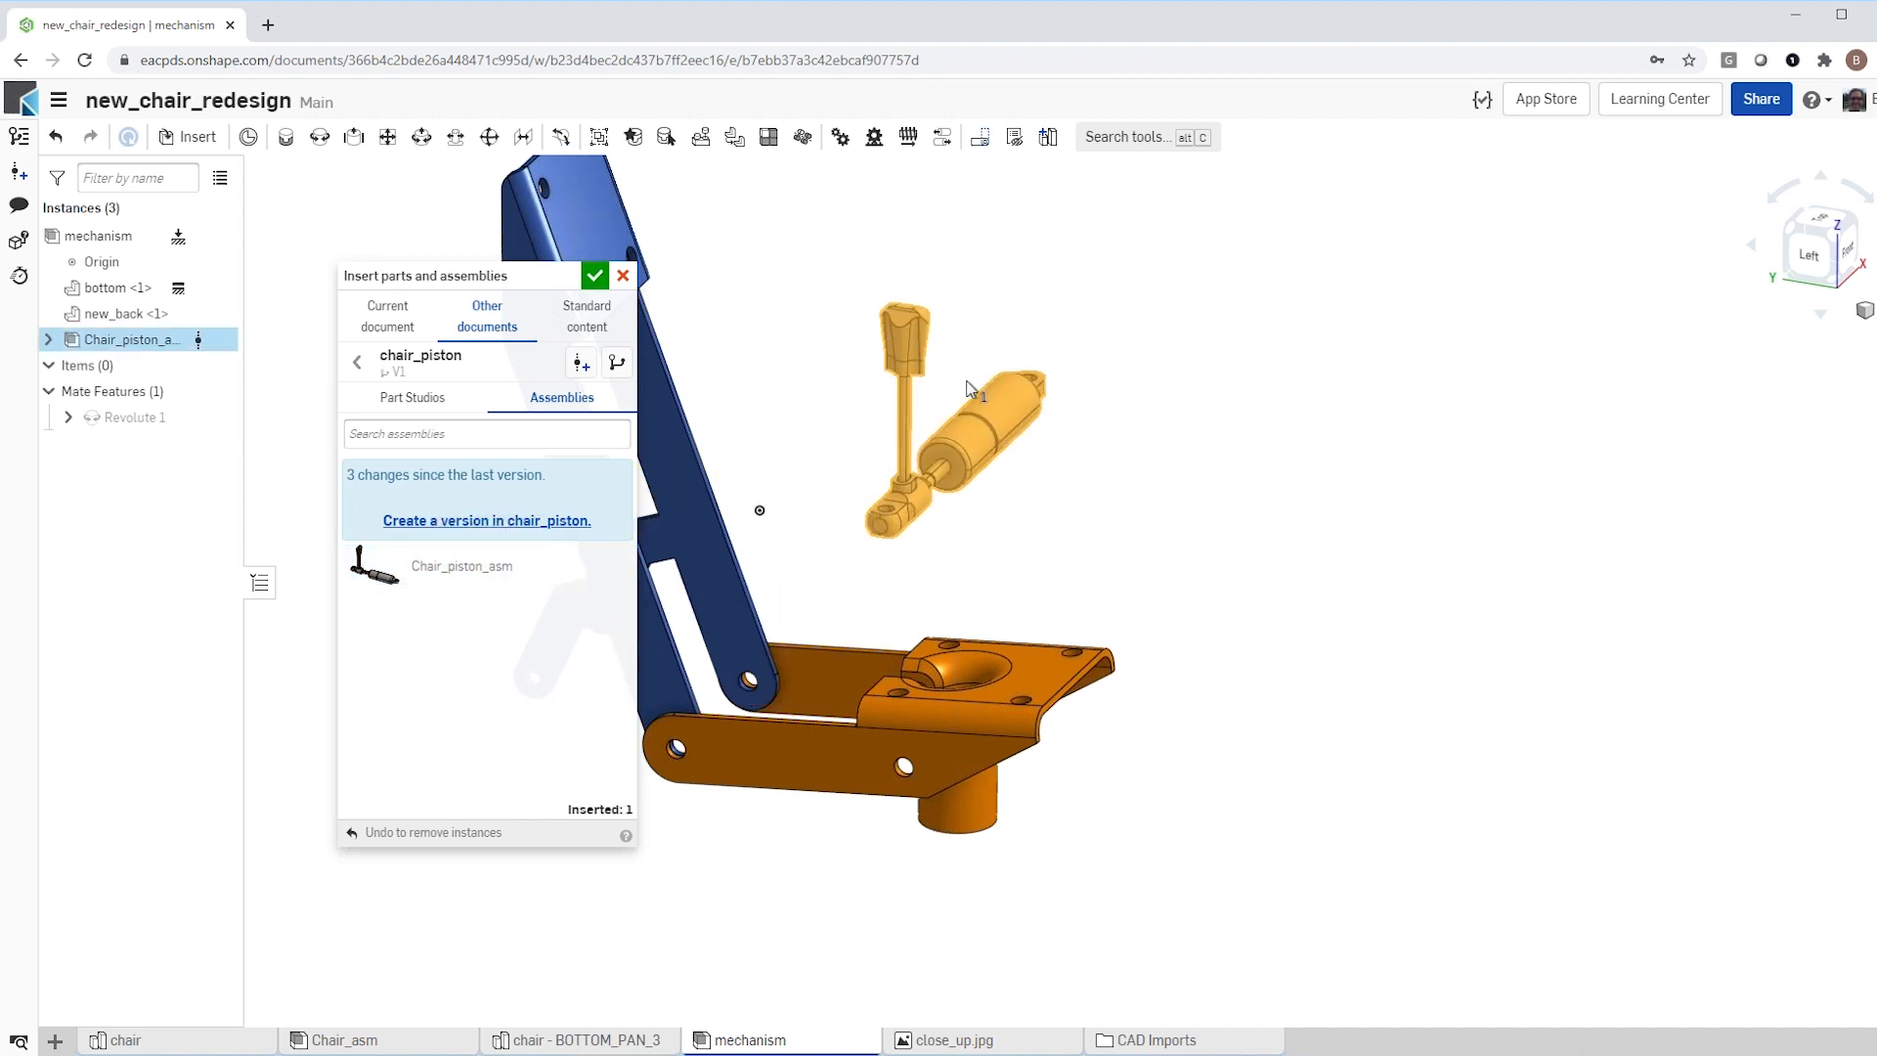
{"action": "left_click", "coordinate": [973, 422]}
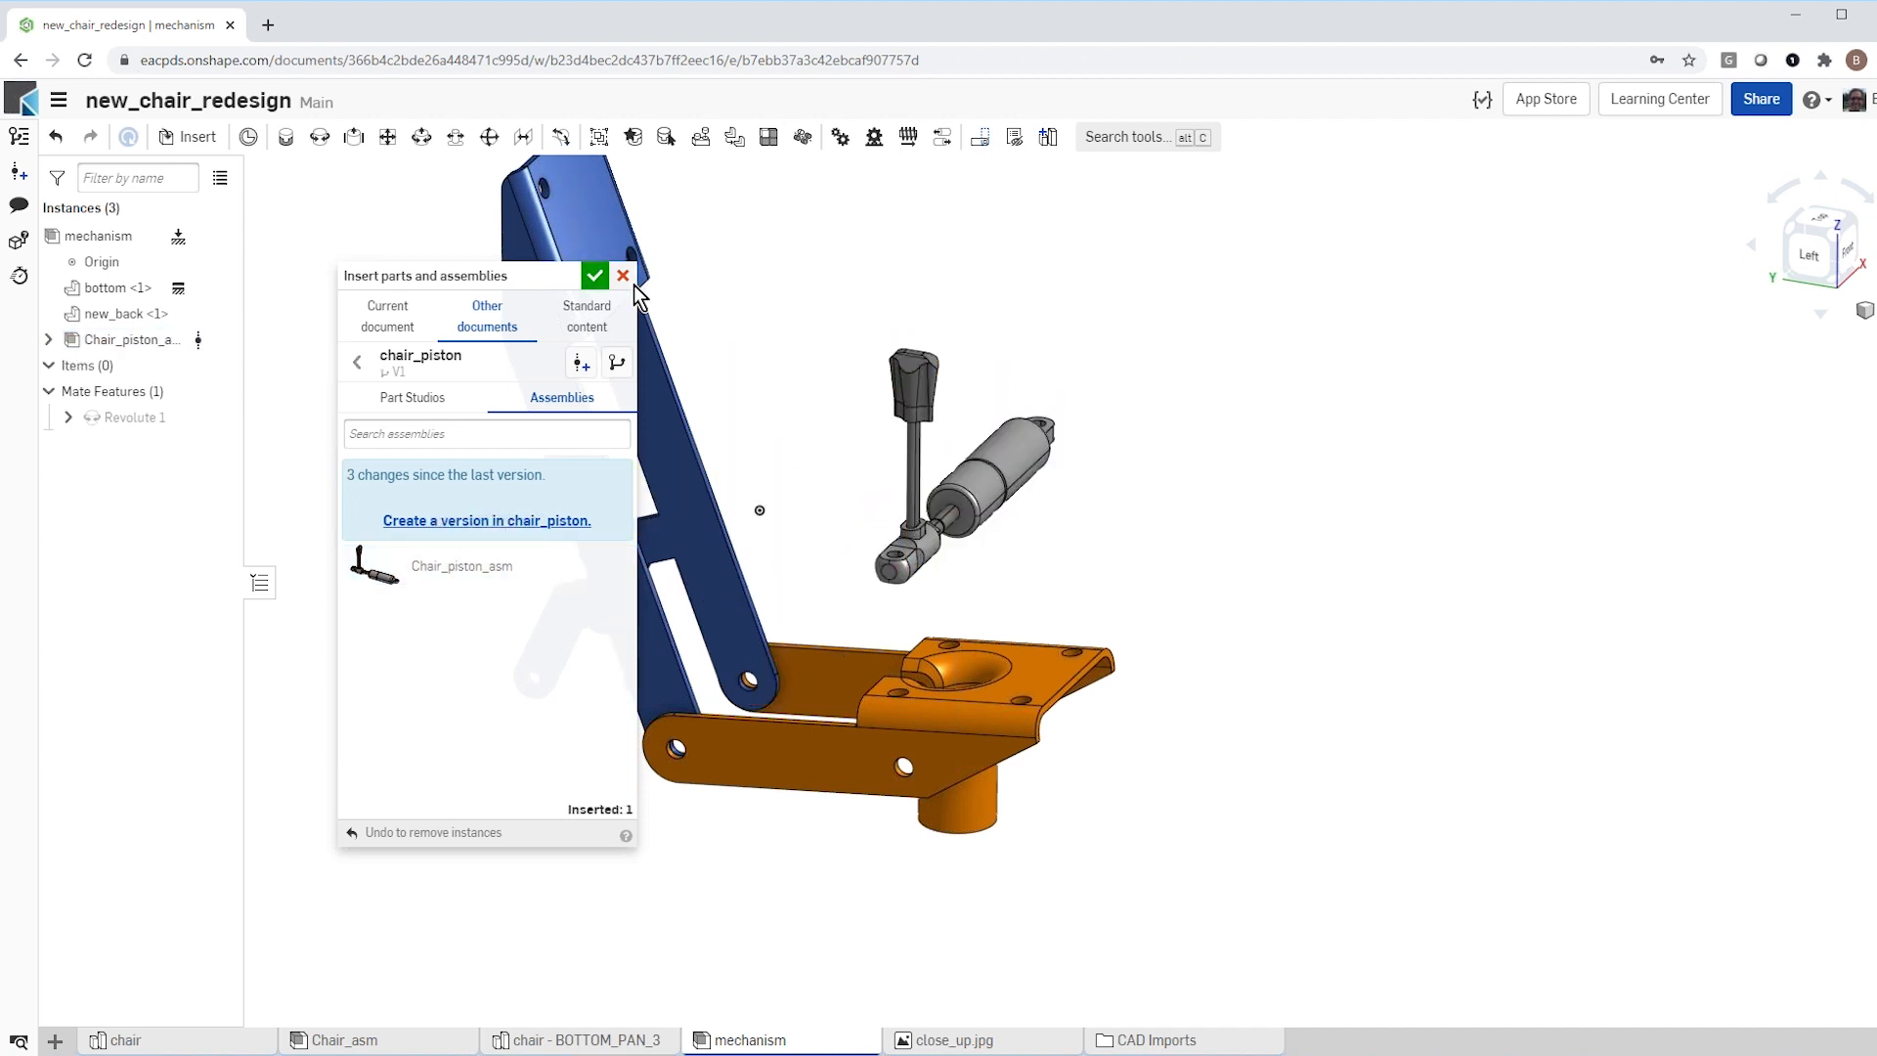
{"action": "left_click", "coordinate": [594, 275]}
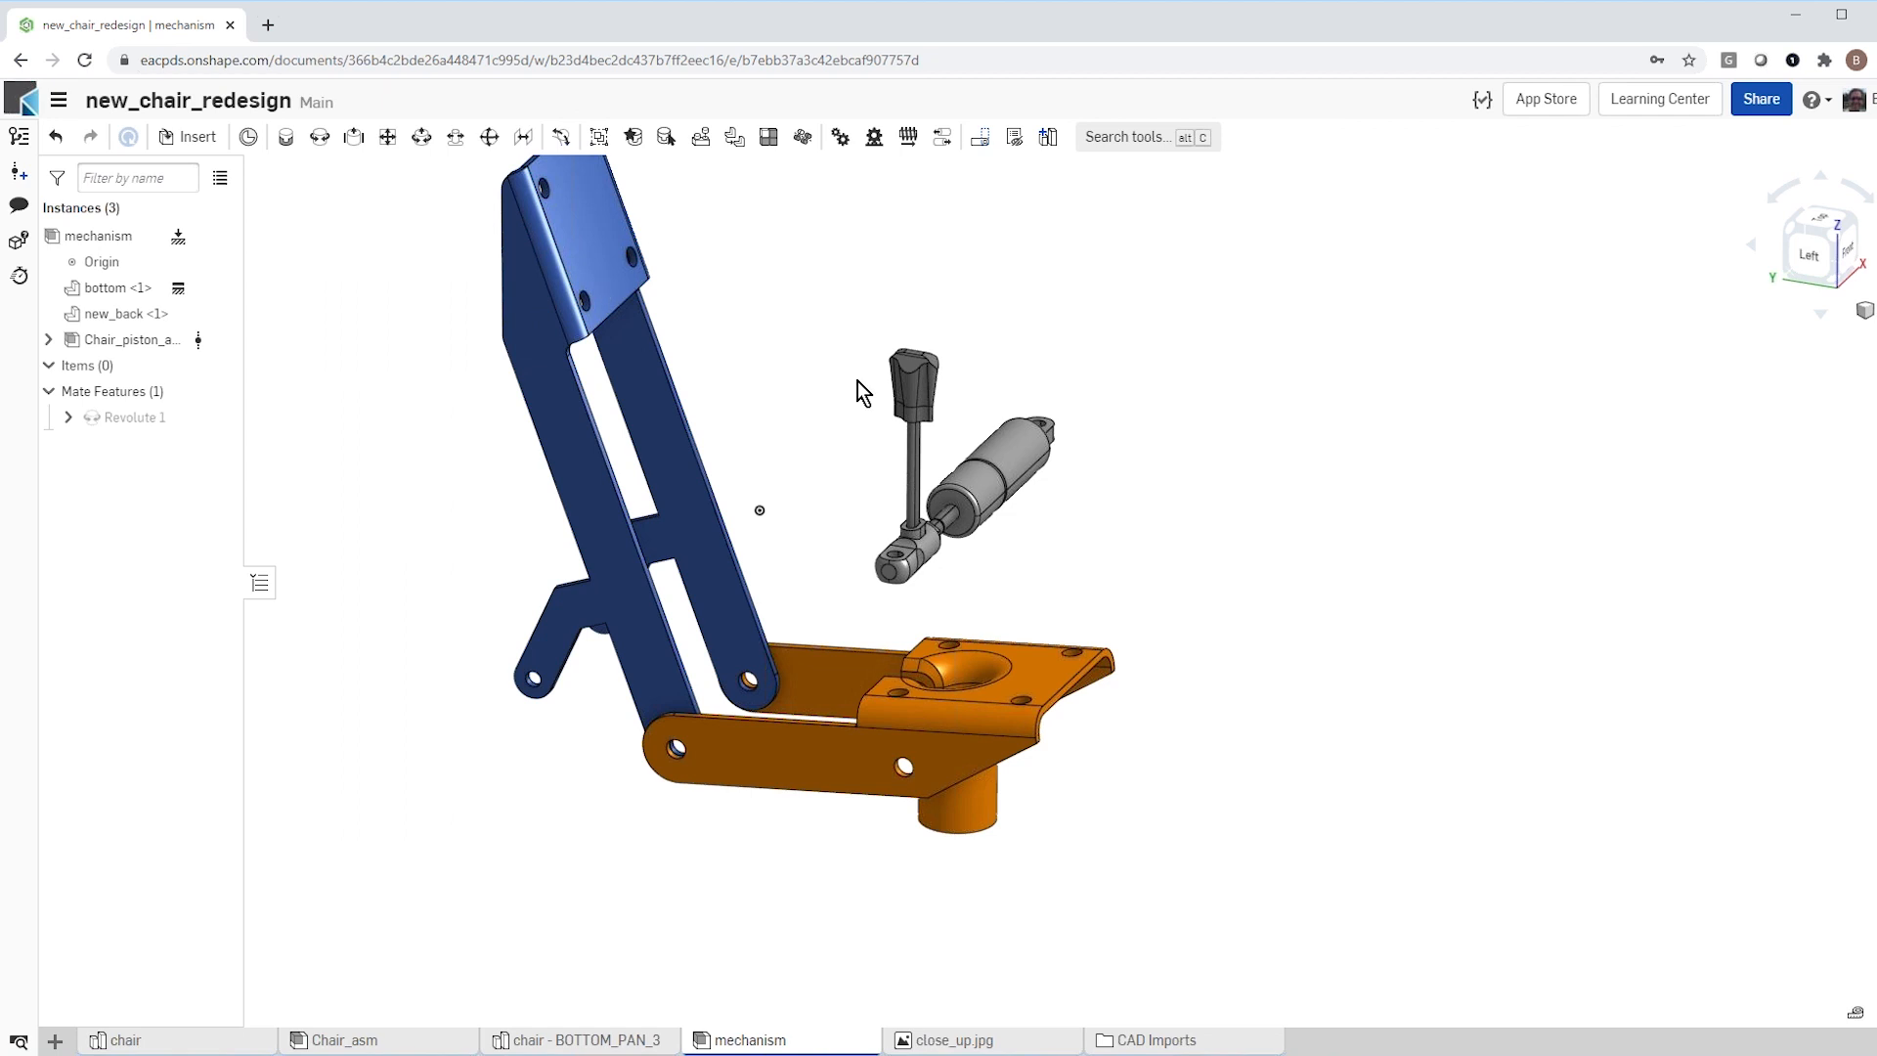
Step: Rotate the piston assembly about 80 degrees to lie lengthwise along the bracket, and spin its cylinder 100 degrees about the piston axis
{"action": "left_click", "coordinate": [1015, 432]}
{"action": "left_click_drag", "start_coordinate": [1060, 427], "coordinate": [1100, 450]}
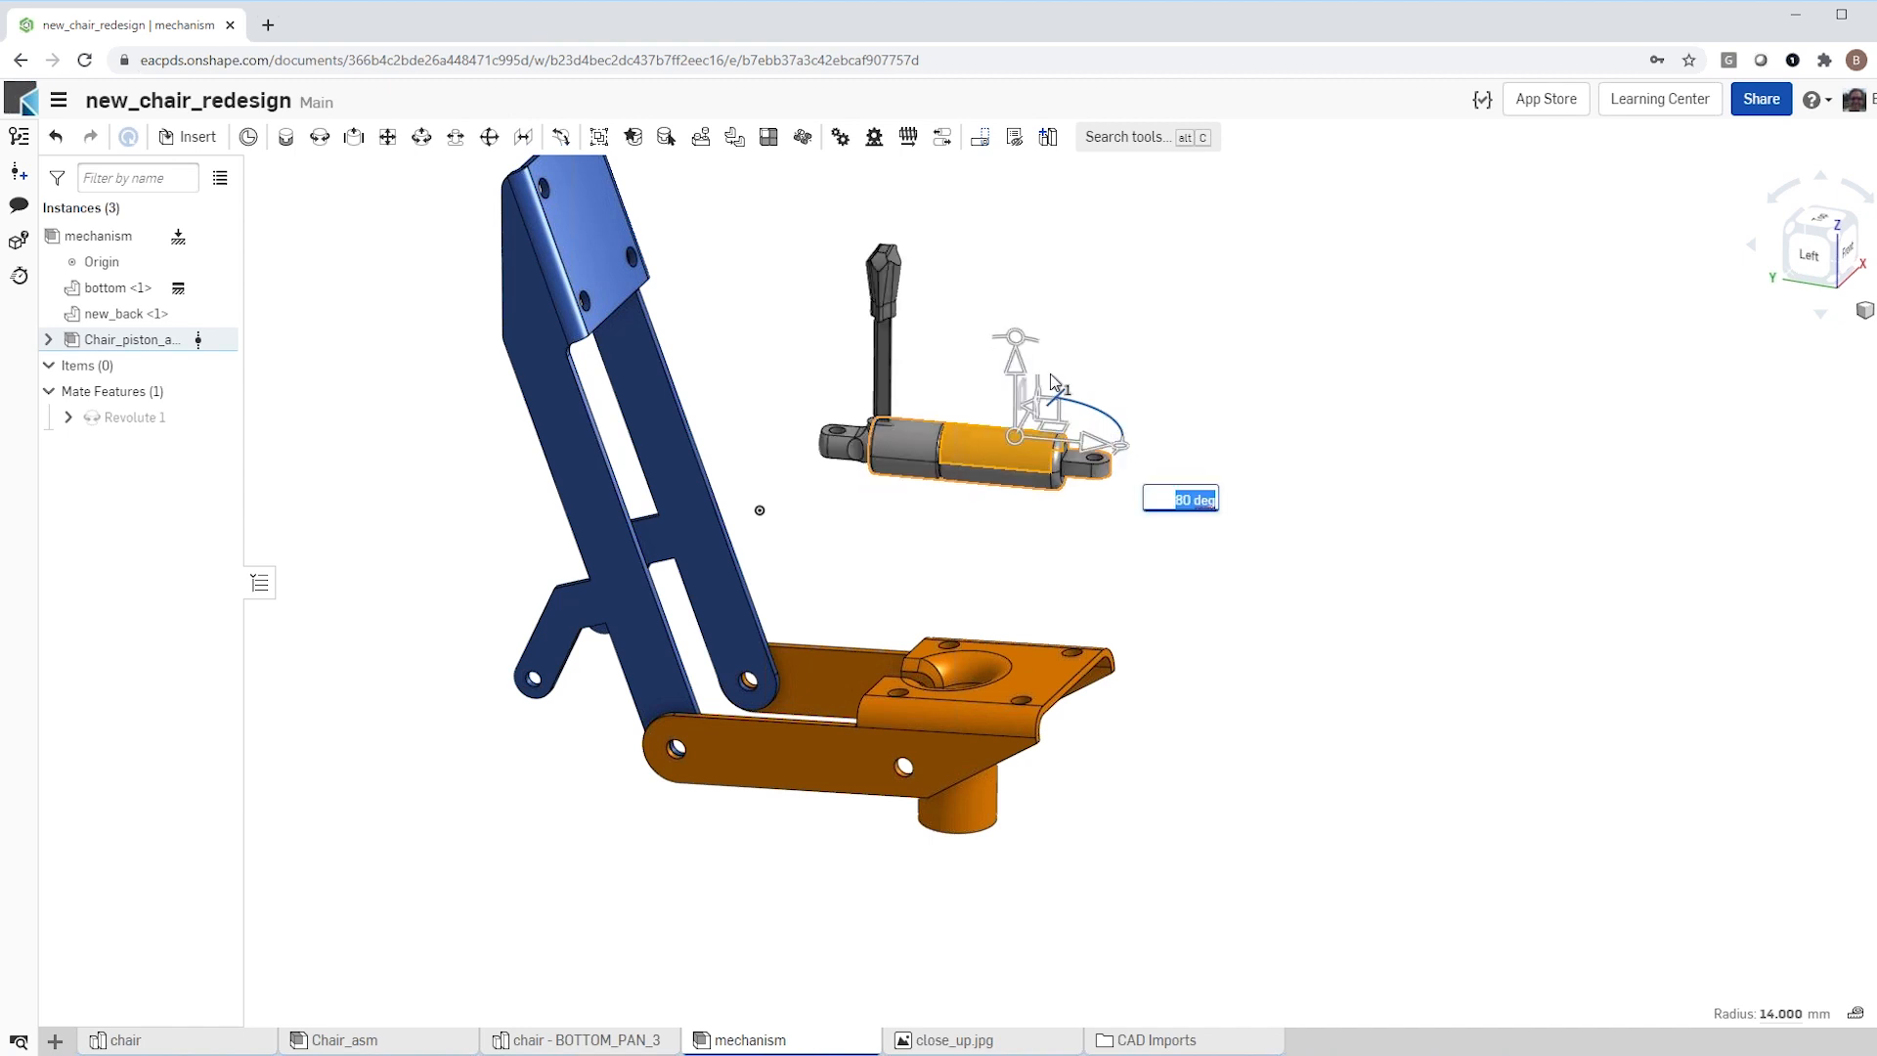
{"action": "left_click_drag", "start_coordinate": [1042, 395], "coordinate": [1013, 352]}
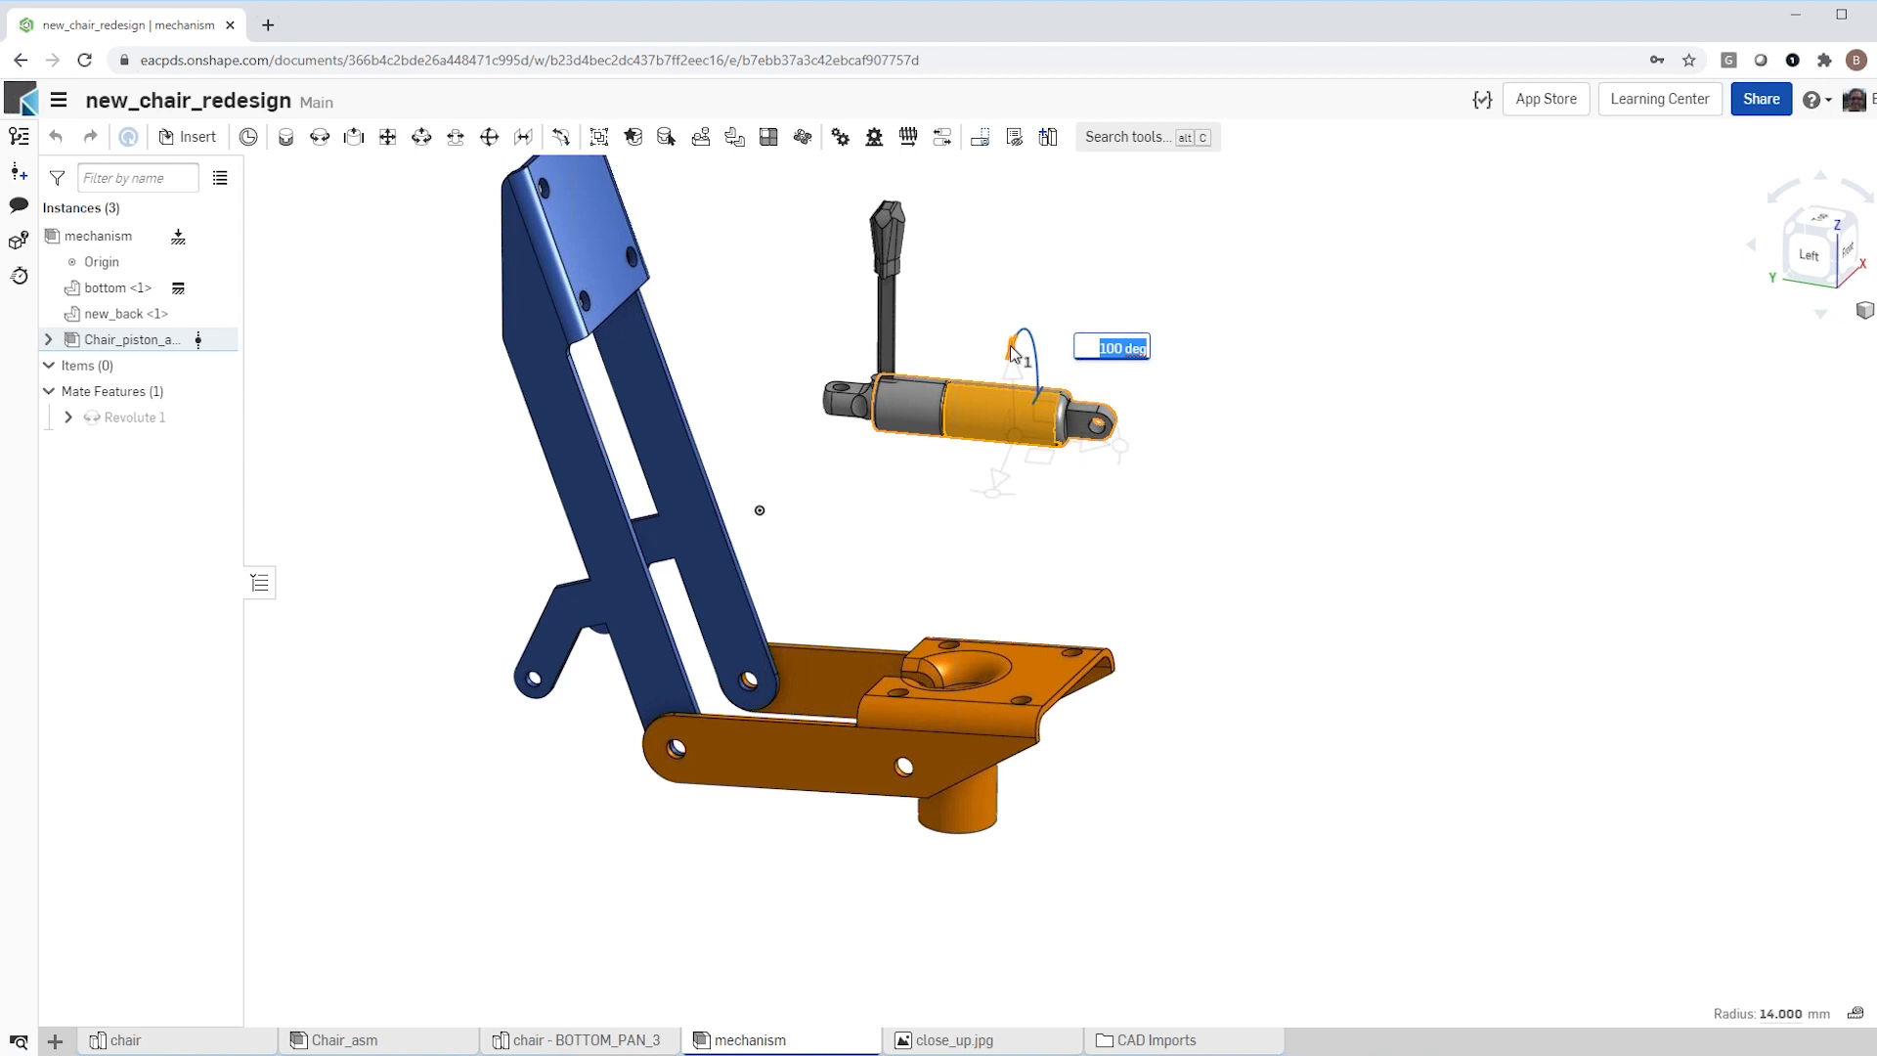
{"action": "left_click", "coordinate": [921, 473]}
Step: Spin the piston's cylinder about its own axis until the STABILUS lettering faces outward
{"action": "scroll", "coordinate": [1042, 438], "scroll_direction": "up", "scroll_amount": 2}
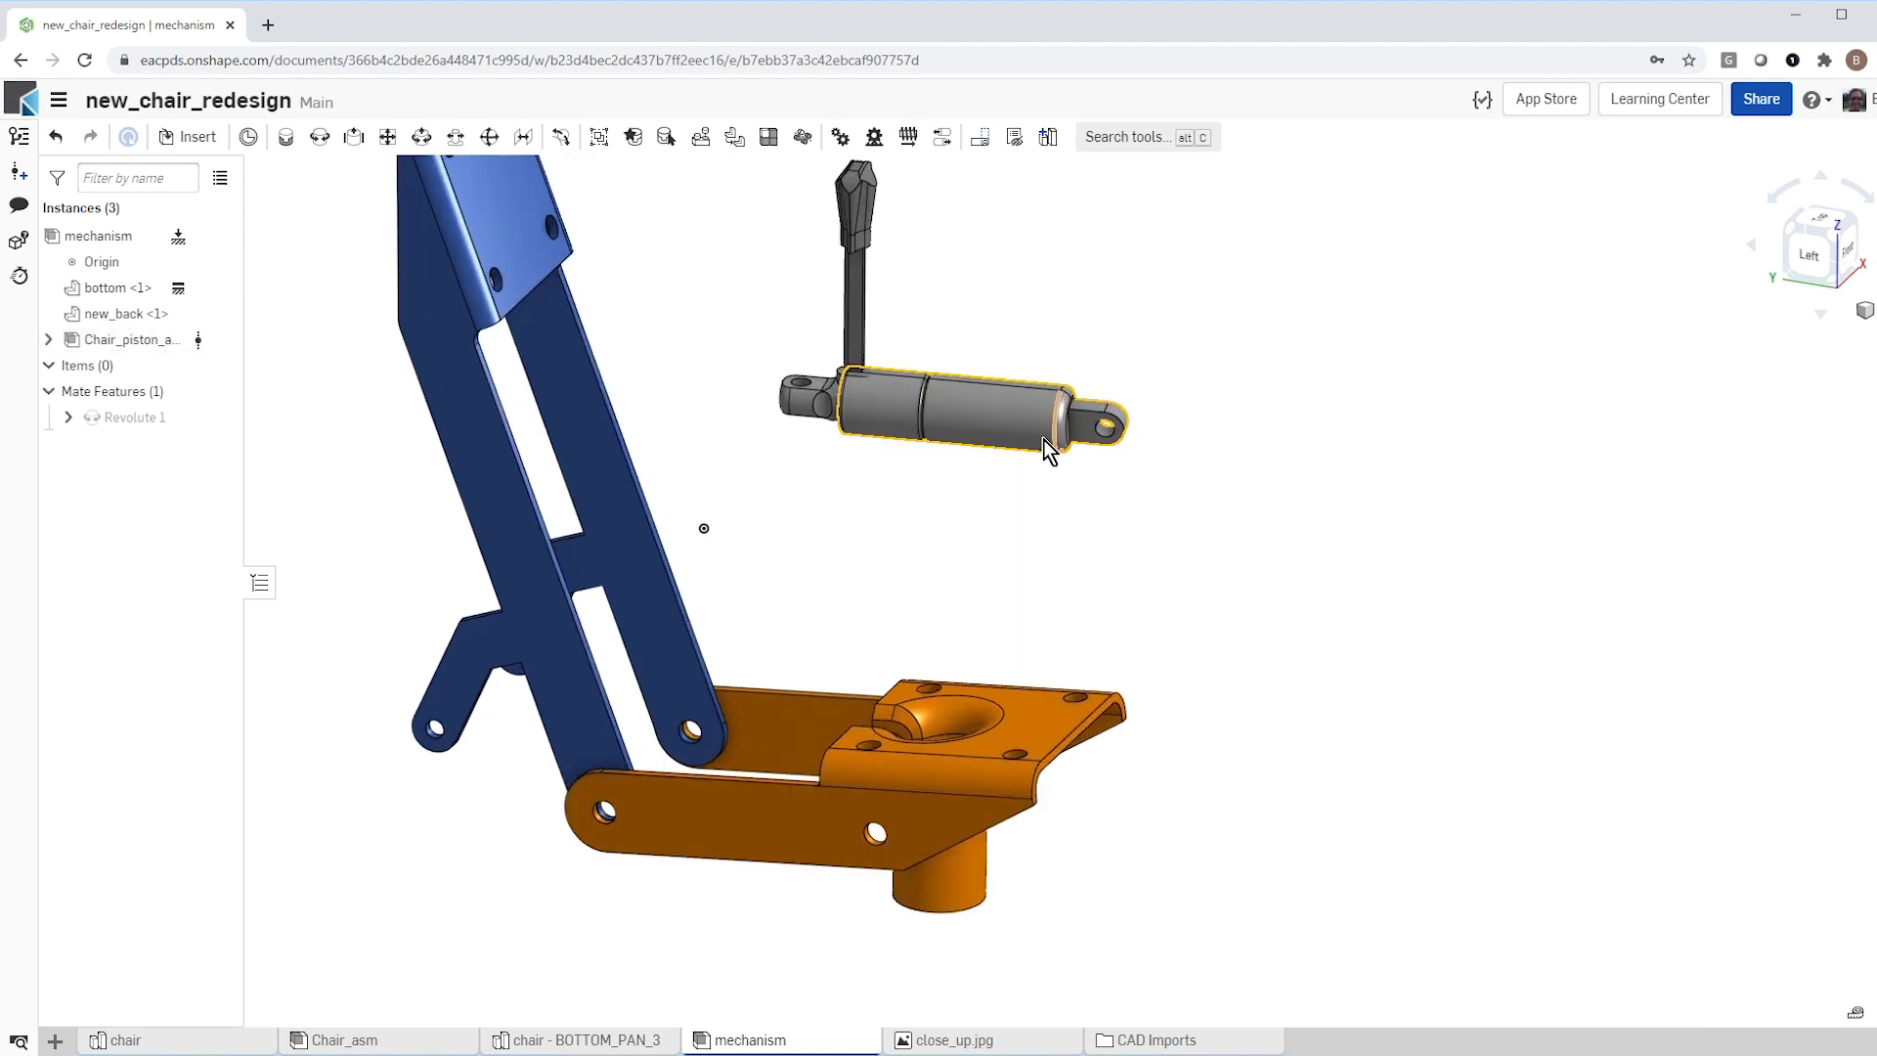
{"action": "scroll", "coordinate": [993, 442], "scroll_direction": "up", "scroll_amount": 3}
{"action": "scroll", "coordinate": [959, 485], "scroll_direction": "down", "scroll_amount": 1}
{"action": "mouse_move", "coordinate": [954, 483]}
{"action": "right_mouse_down"}
{"action": "mouse_move", "coordinate": [961, 438]}
{"action": "mouse_move", "coordinate": [959, 484]}
{"action": "right_mouse_up"}
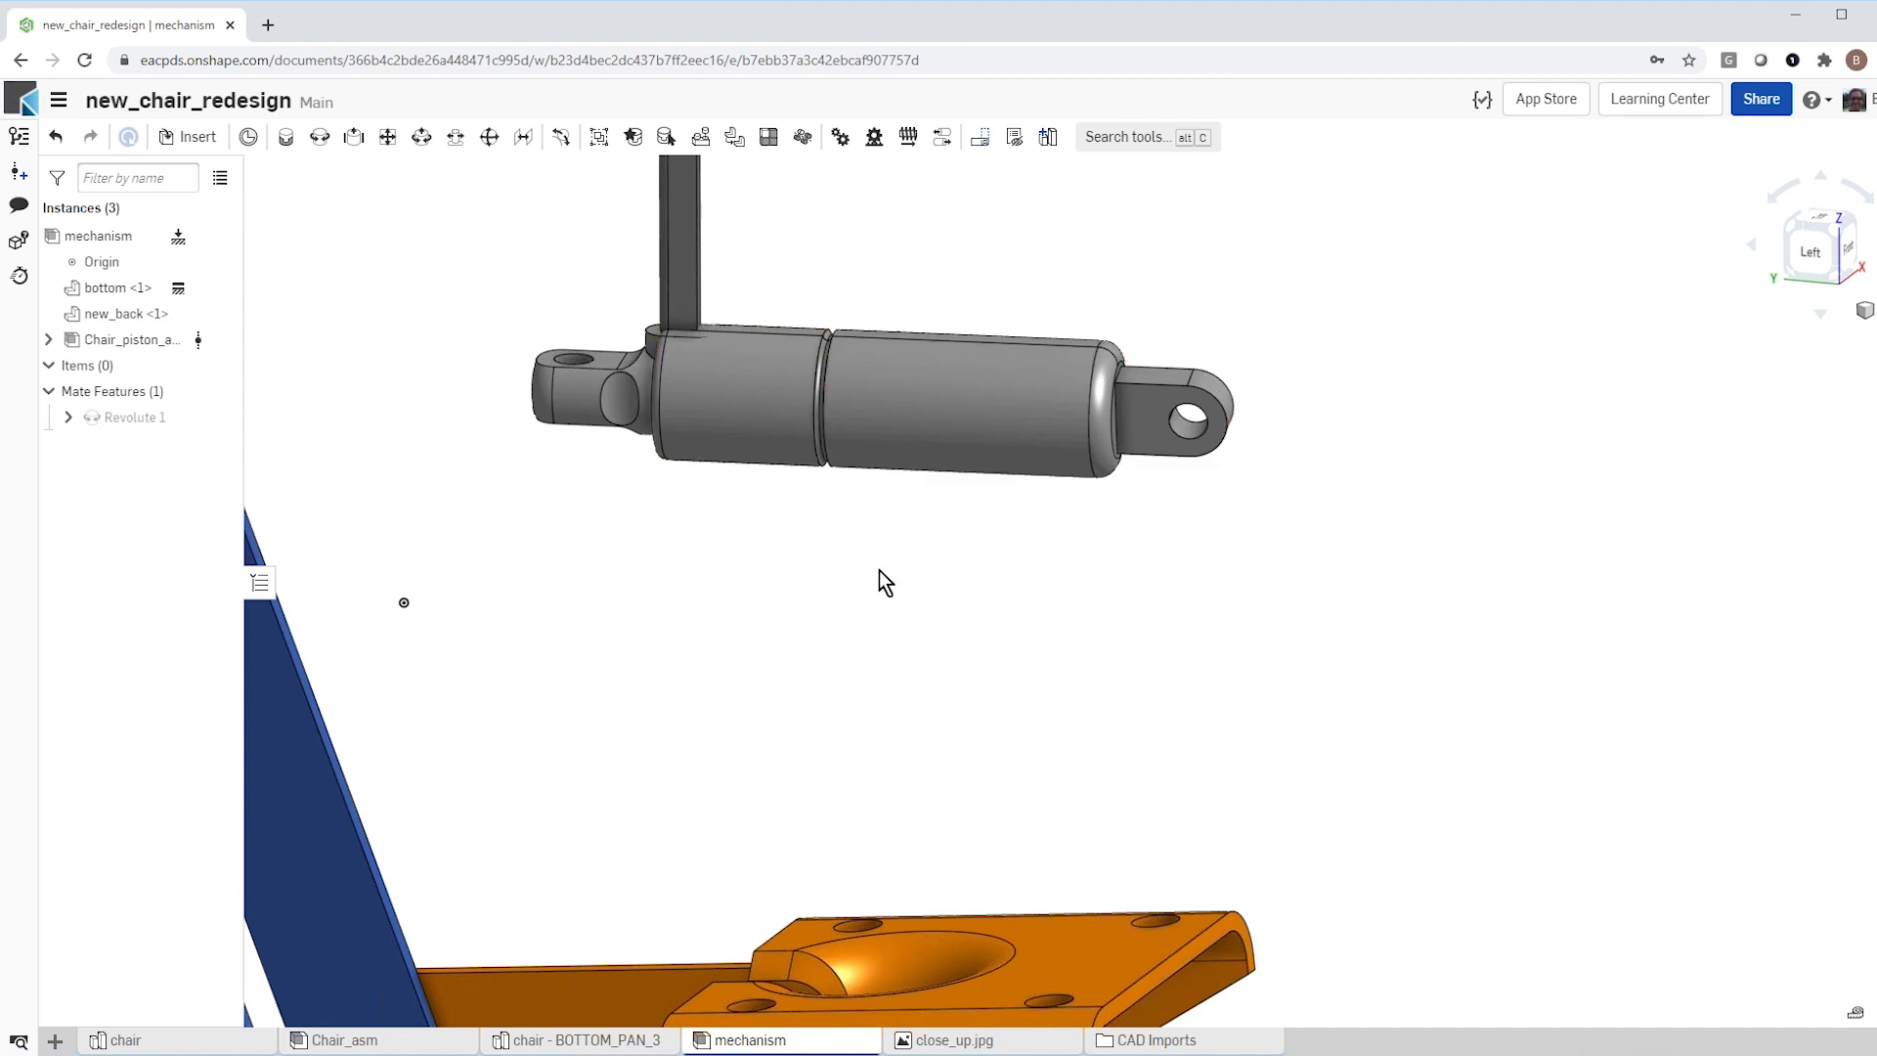
{"action": "scroll", "coordinate": [886, 582], "scroll_direction": "down", "scroll_amount": 3}
{"action": "mouse_move", "coordinate": [889, 586]}
{"action": "right_mouse_down"}
{"action": "mouse_move", "coordinate": [796, 599]}
{"action": "mouse_move", "coordinate": [875, 552]}
{"action": "right_mouse_up"}
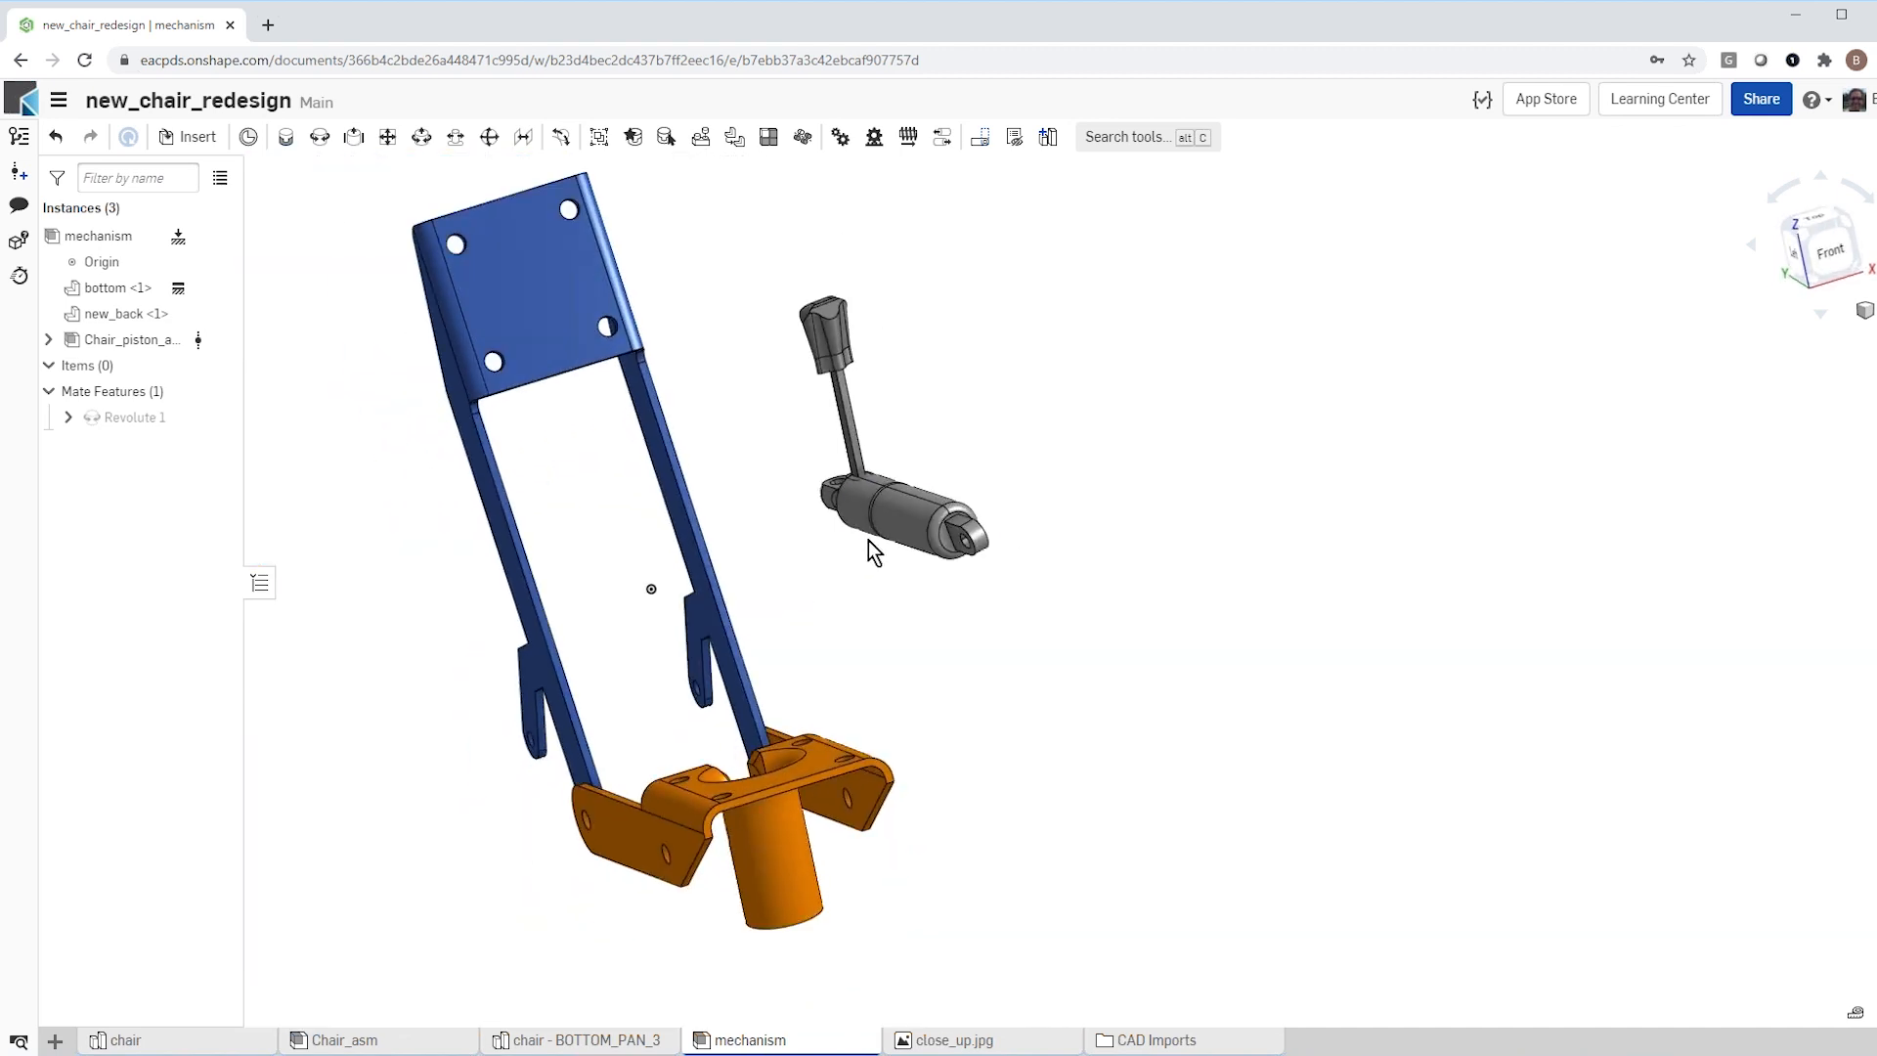
{"action": "left_click", "coordinate": [895, 519]}
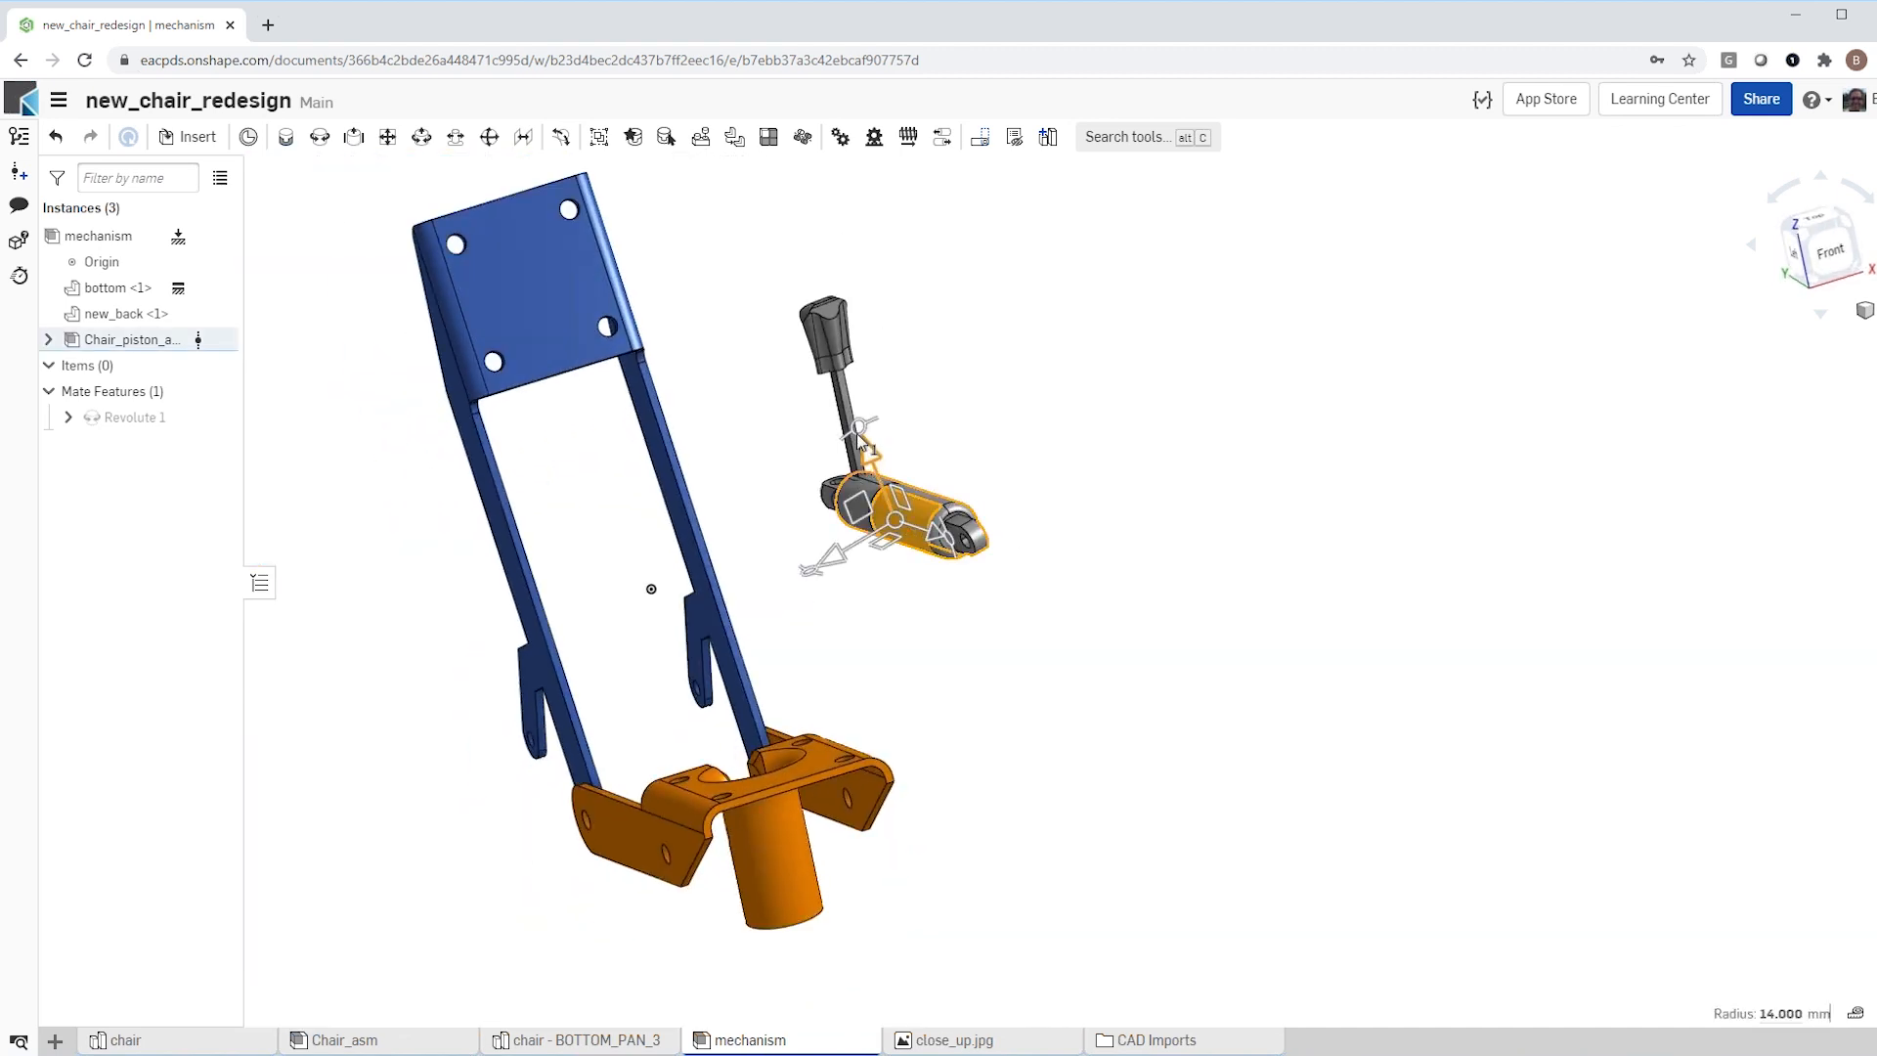
{"action": "left_click_drag", "start_coordinate": [860, 434], "coordinate": [901, 582]}
{"action": "left_click", "coordinate": [941, 527]}
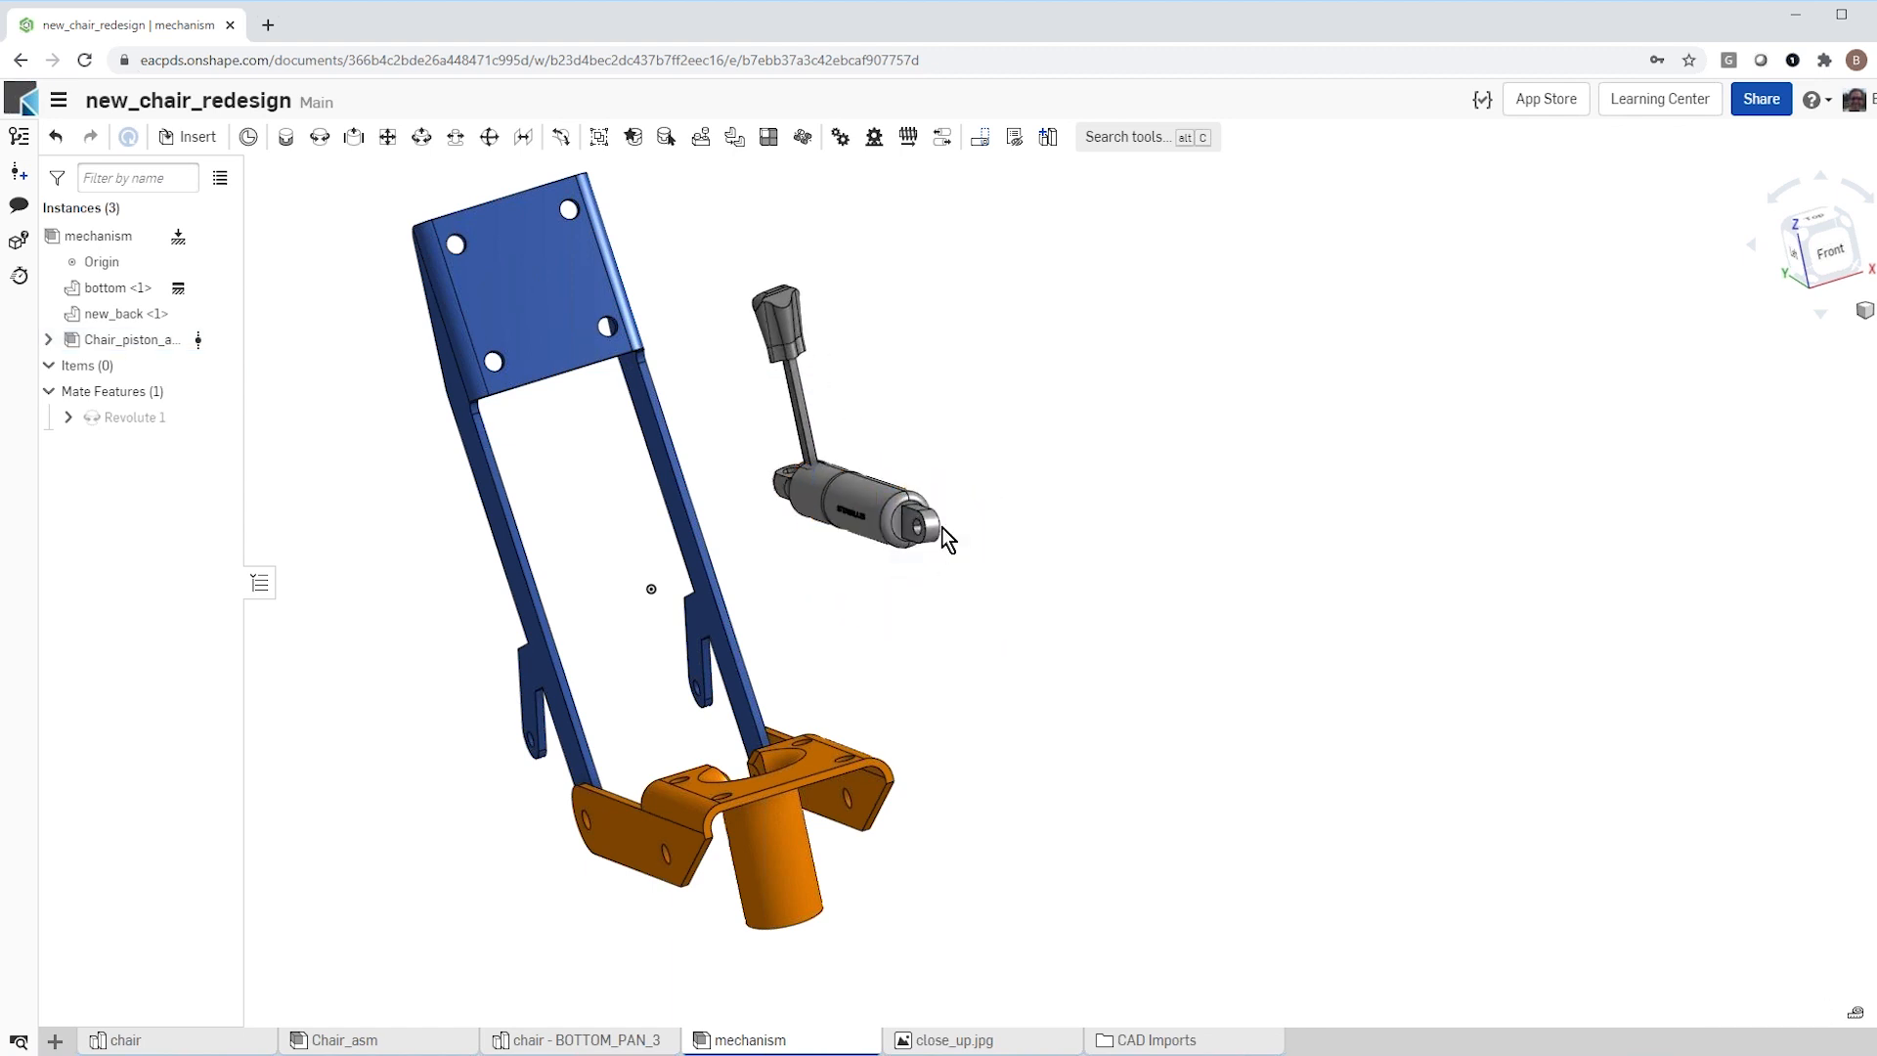
Step: Begin a Revolute mate, taking the centre of the hole in the end lug on the piston's cylinder as the first connector
{"action": "scroll", "coordinate": [856, 538], "scroll_direction": "up", "scroll_amount": 2}
{"action": "scroll", "coordinate": [856, 540], "scroll_direction": "up", "scroll_amount": 3}
{"action": "scroll", "coordinate": [855, 559], "scroll_direction": "down", "scroll_amount": 5}
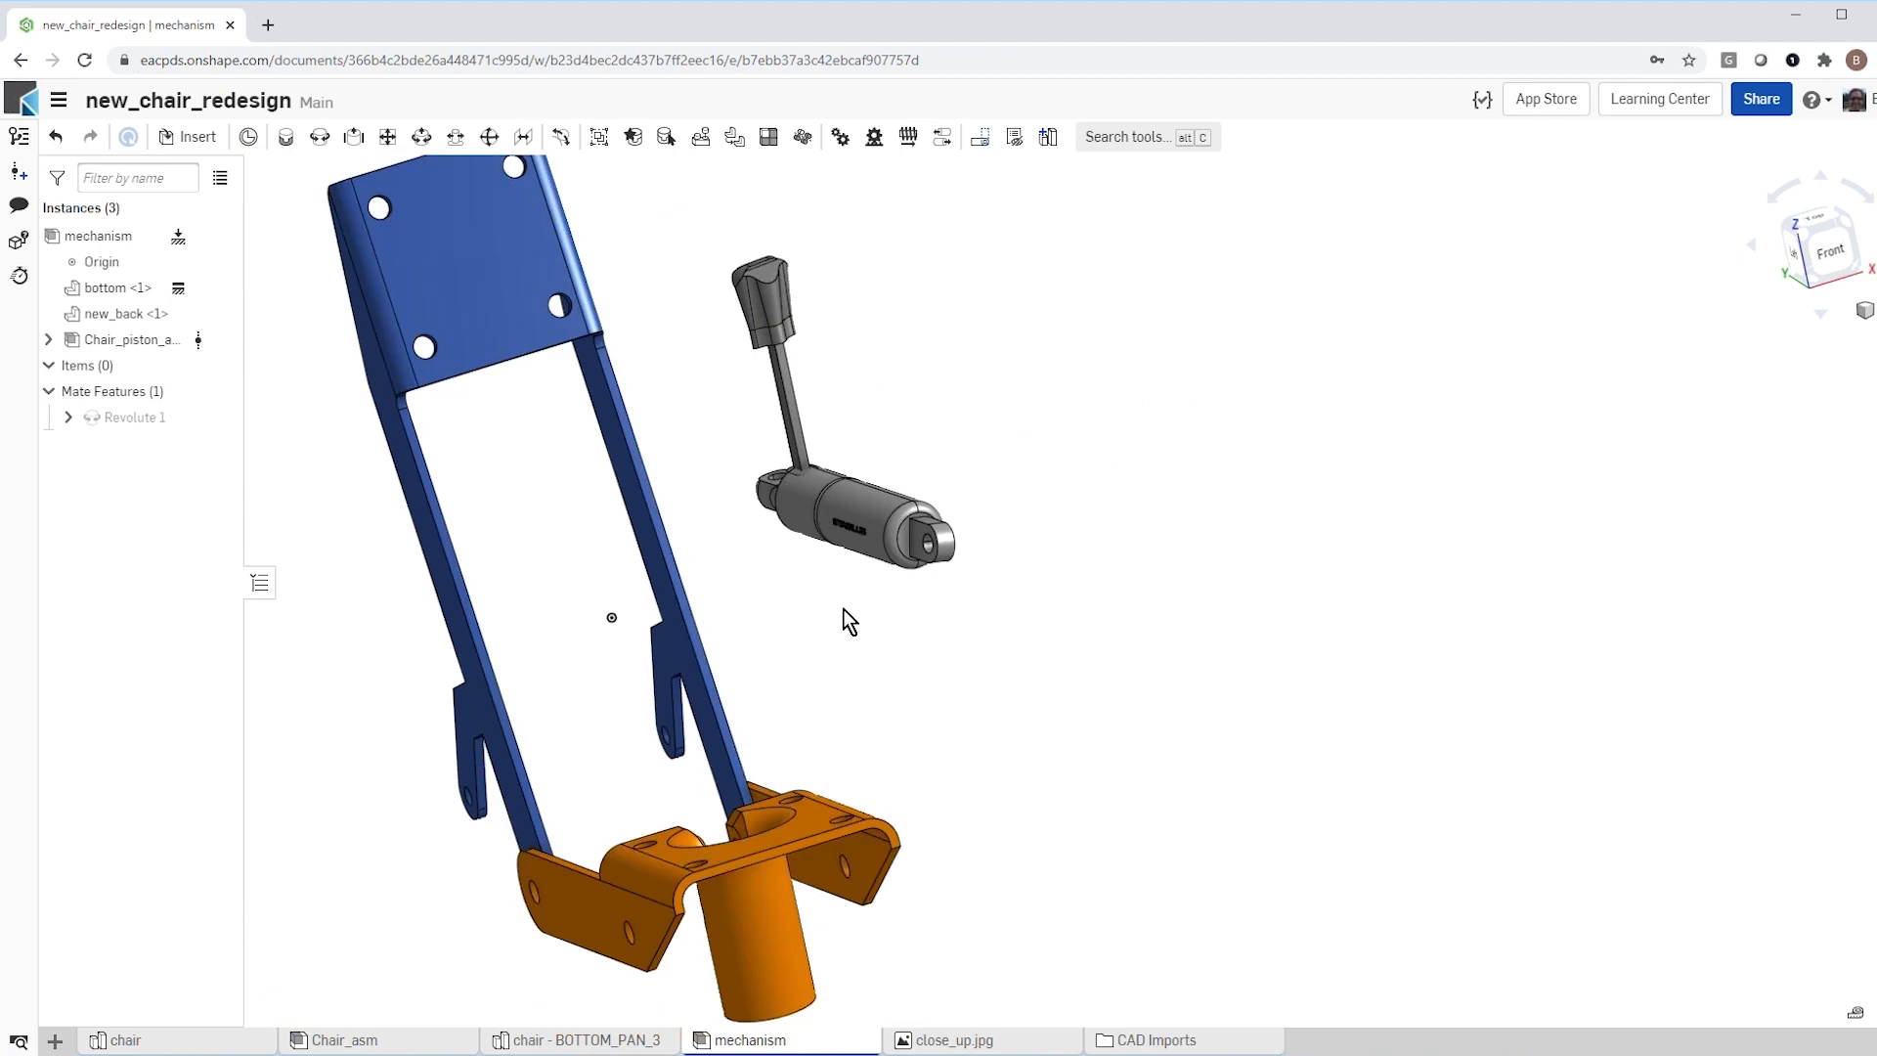
{"action": "right_click_drag", "start_coordinate": [851, 606], "coordinate": [939, 626]}
{"action": "scroll", "coordinate": [940, 624], "scroll_direction": "down", "scroll_amount": 2}
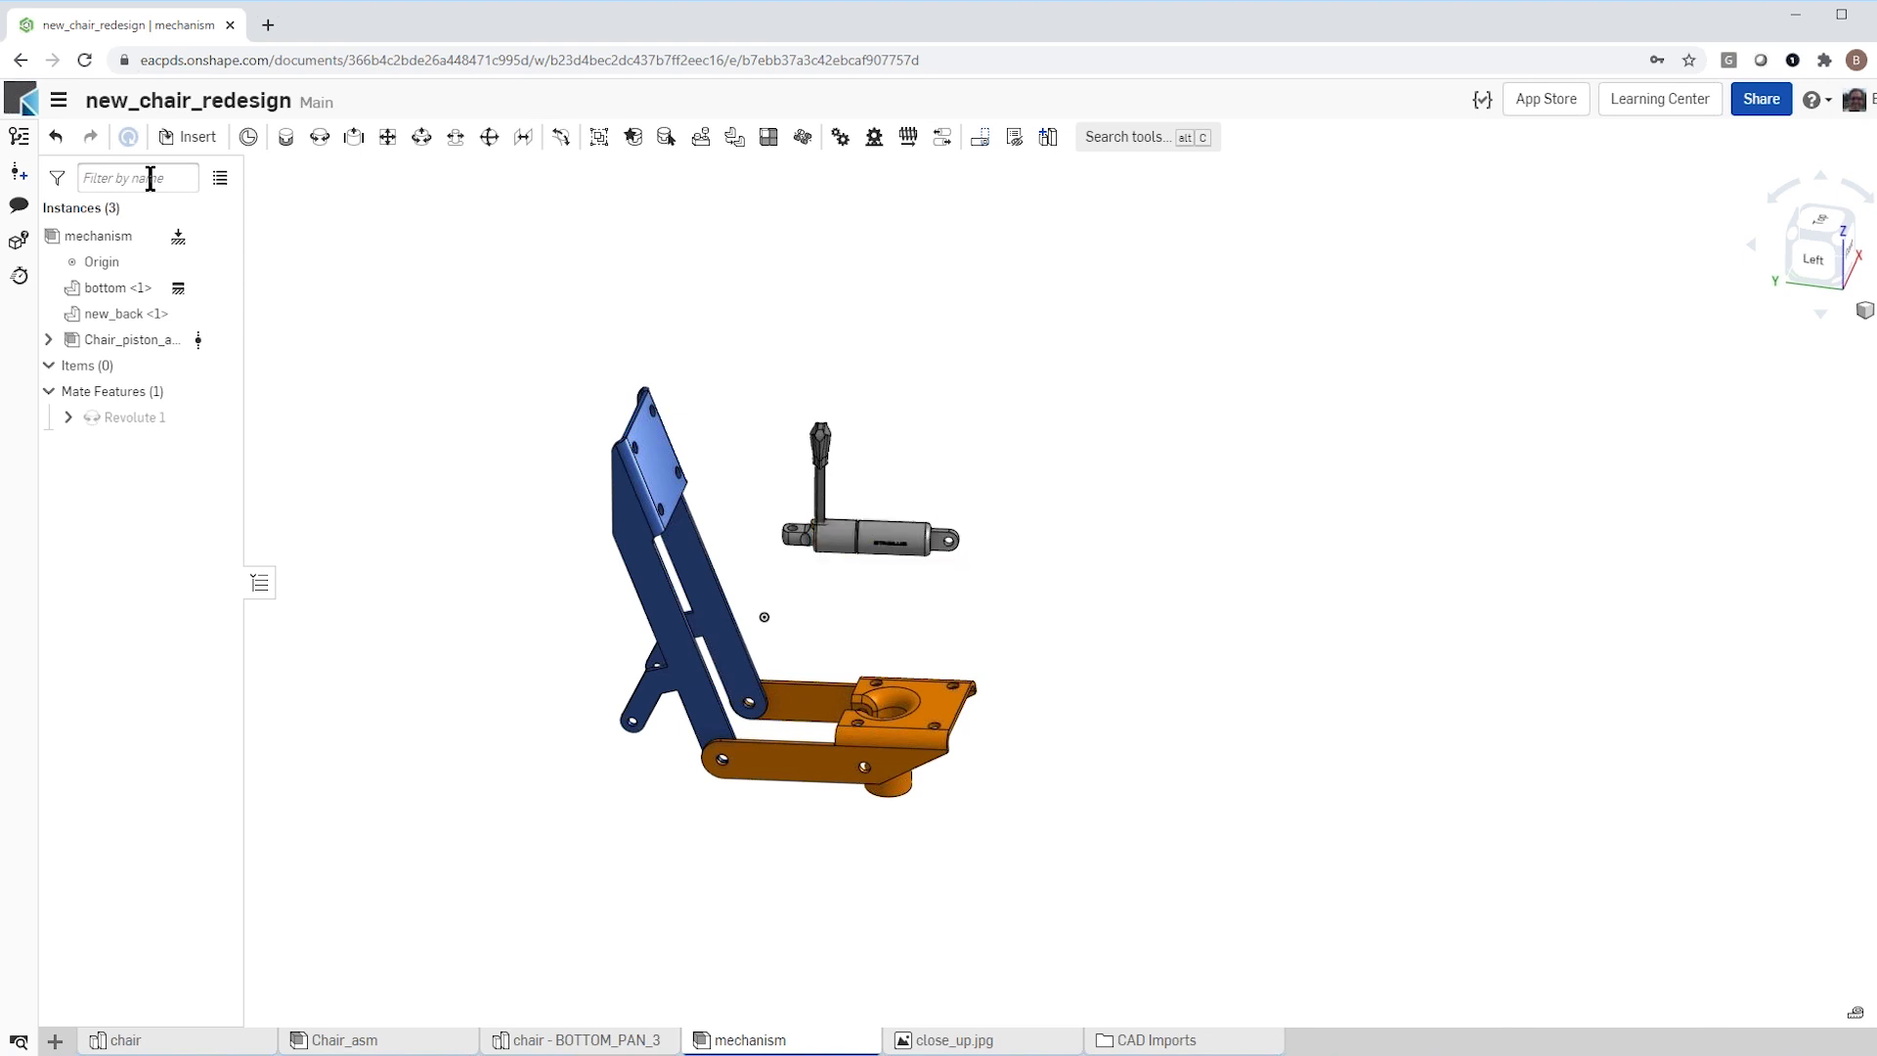
{"action": "left_click", "coordinate": [319, 137]}
{"action": "scroll", "coordinate": [946, 553], "scroll_direction": "up", "scroll_amount": 5}
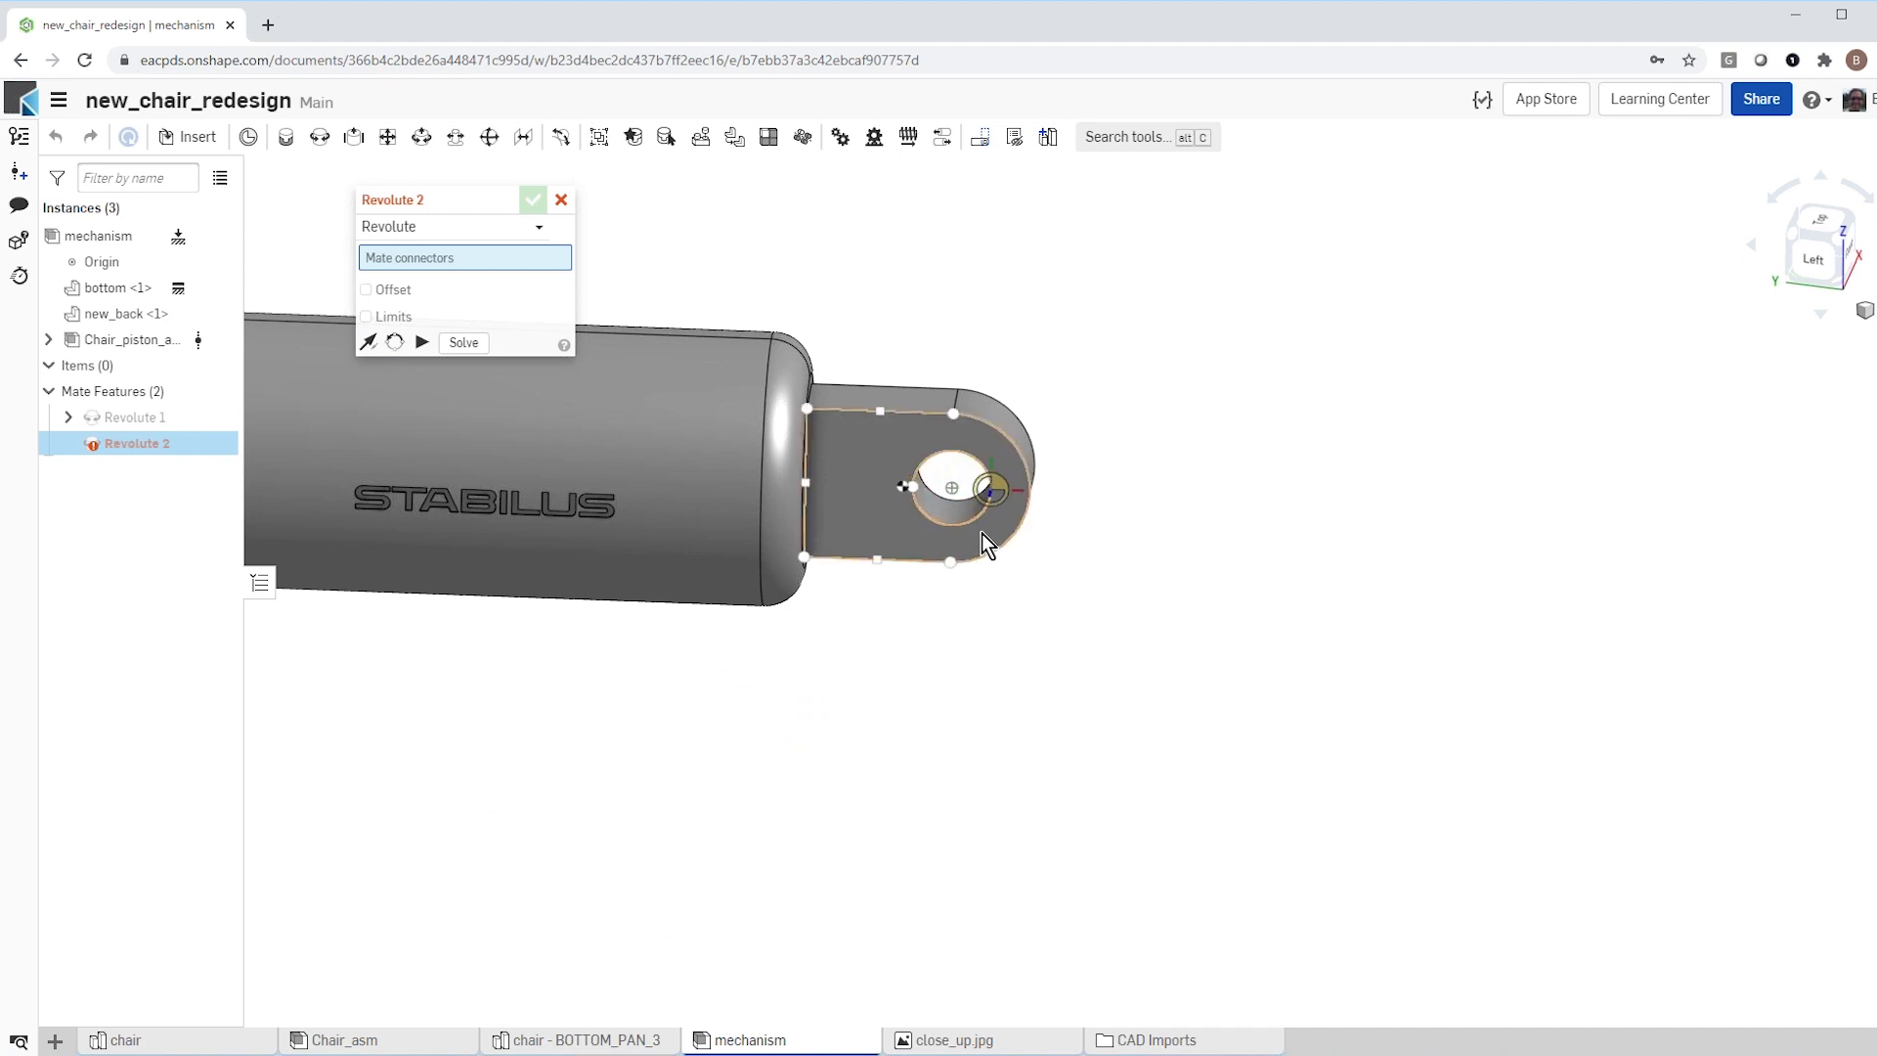
{"action": "left_click", "coordinate": [959, 479]}
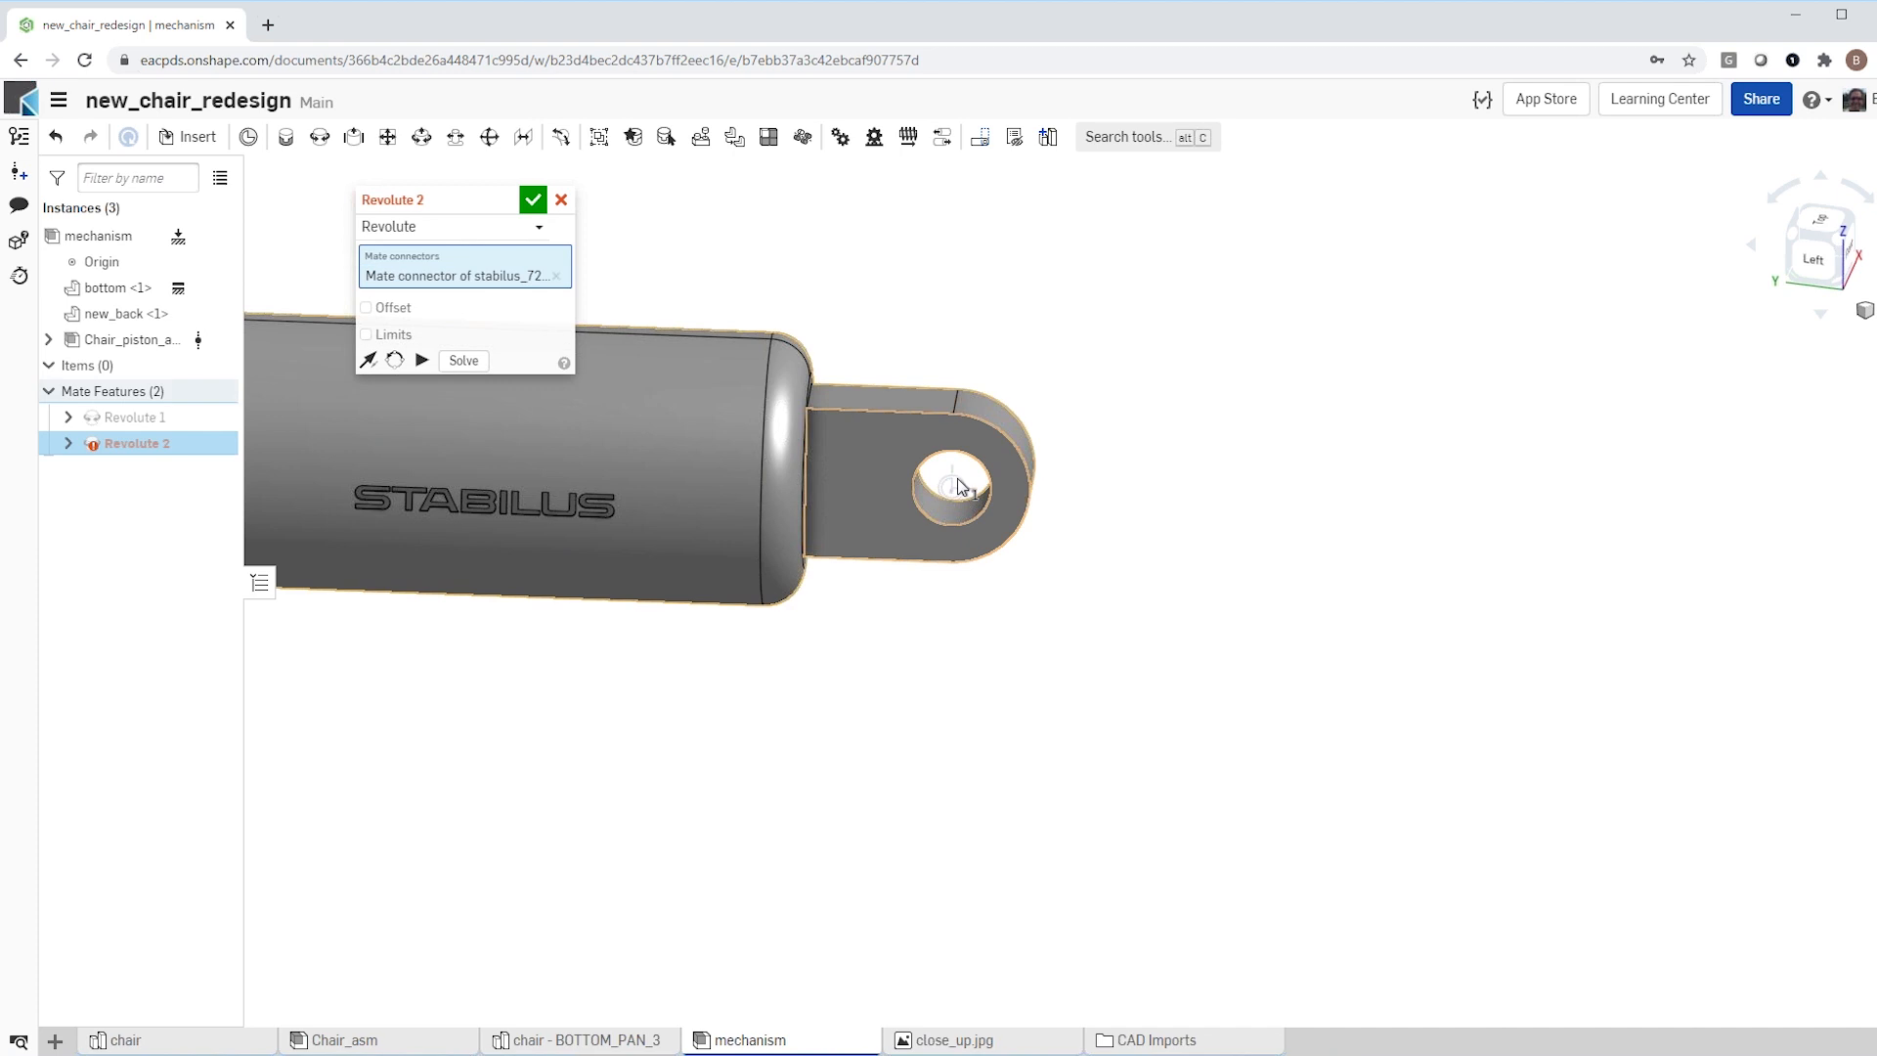
Step: Mate the piston's lug to the centre of the hole on the angled face inside the bottom part's slot
{"action": "scroll", "coordinate": [868, 647], "scroll_direction": "down", "scroll_amount": 3}
{"action": "scroll", "coordinate": [868, 647], "scroll_direction": "down", "scroll_amount": 3}
{"action": "right_click_drag", "start_coordinate": [889, 679], "coordinate": [915, 711]}
{"action": "scroll", "coordinate": [880, 699], "scroll_direction": "down", "scroll_amount": 4}
{"action": "scroll", "coordinate": [845, 779], "scroll_direction": "up", "scroll_amount": 3}
{"action": "scroll", "coordinate": [846, 782], "scroll_direction": "up", "scroll_amount": 5}
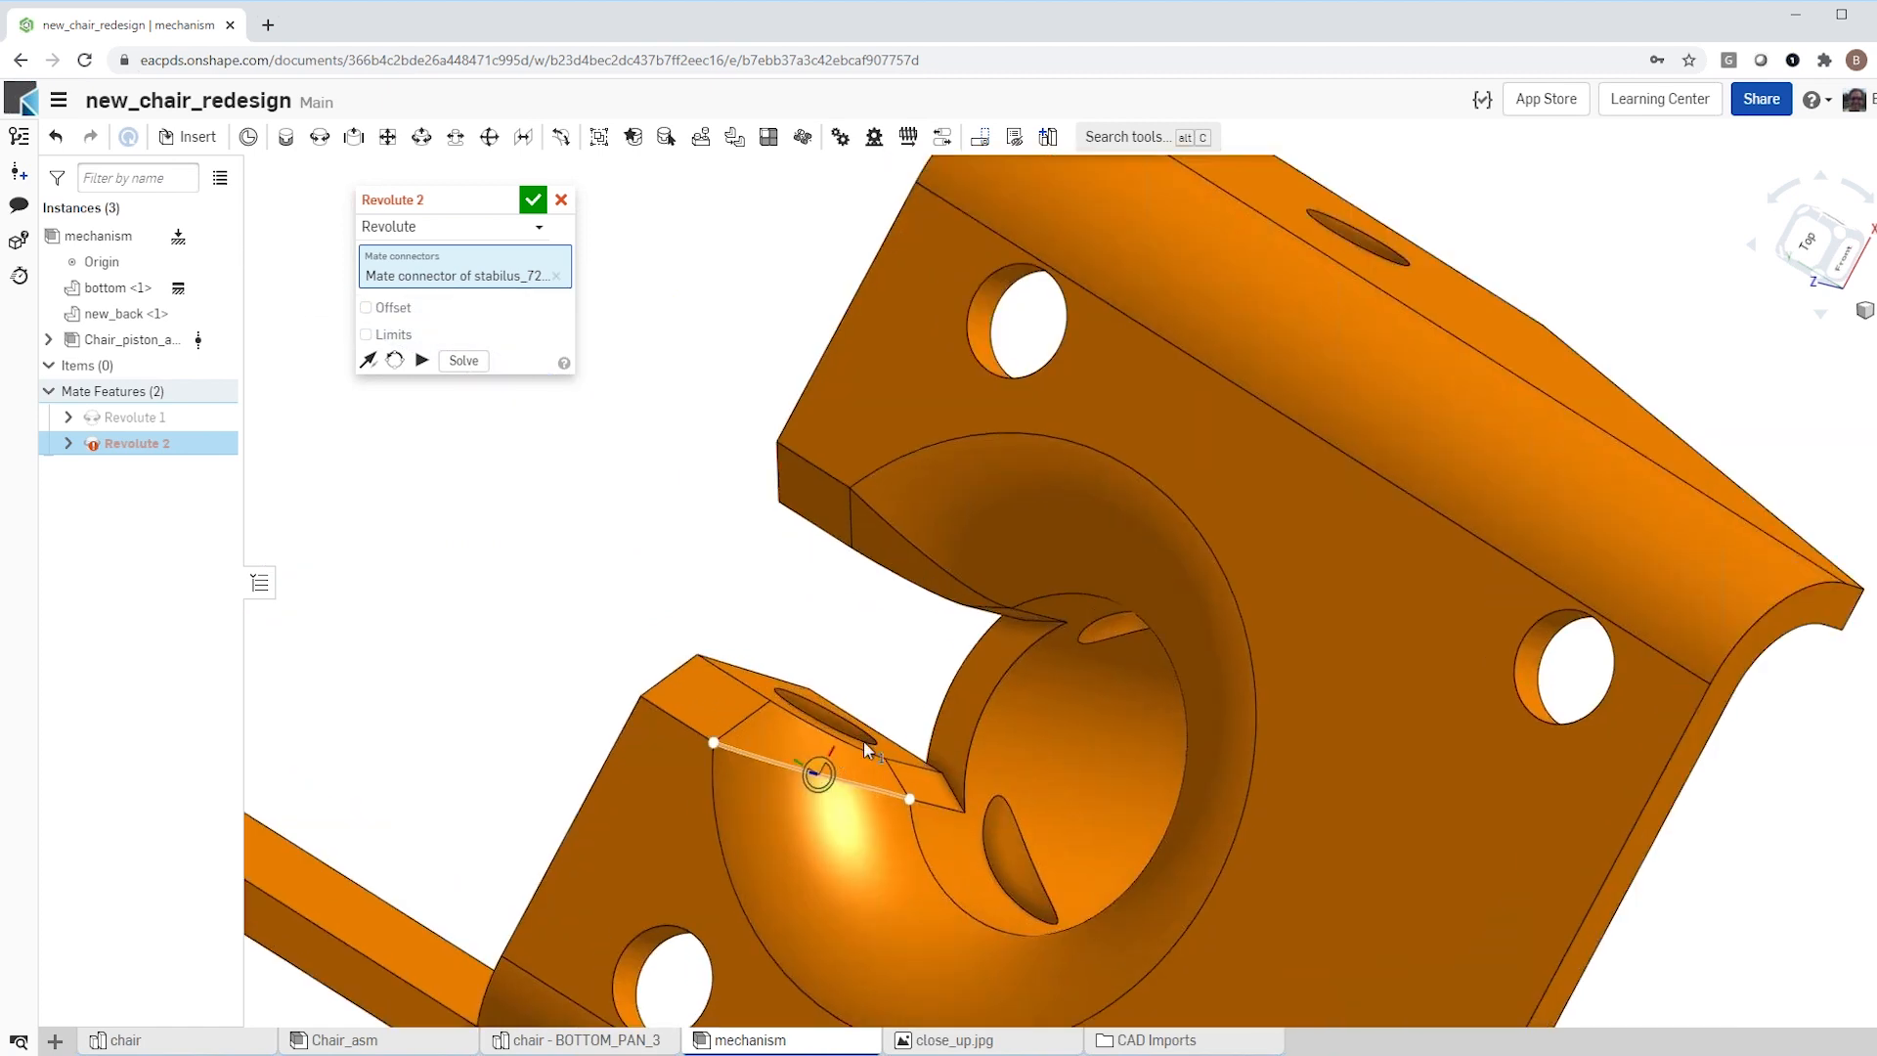
{"action": "scroll", "coordinate": [879, 752], "scroll_direction": "up", "scroll_amount": 1}
{"action": "right_click_drag", "start_coordinate": [892, 747], "coordinate": [891, 674]}
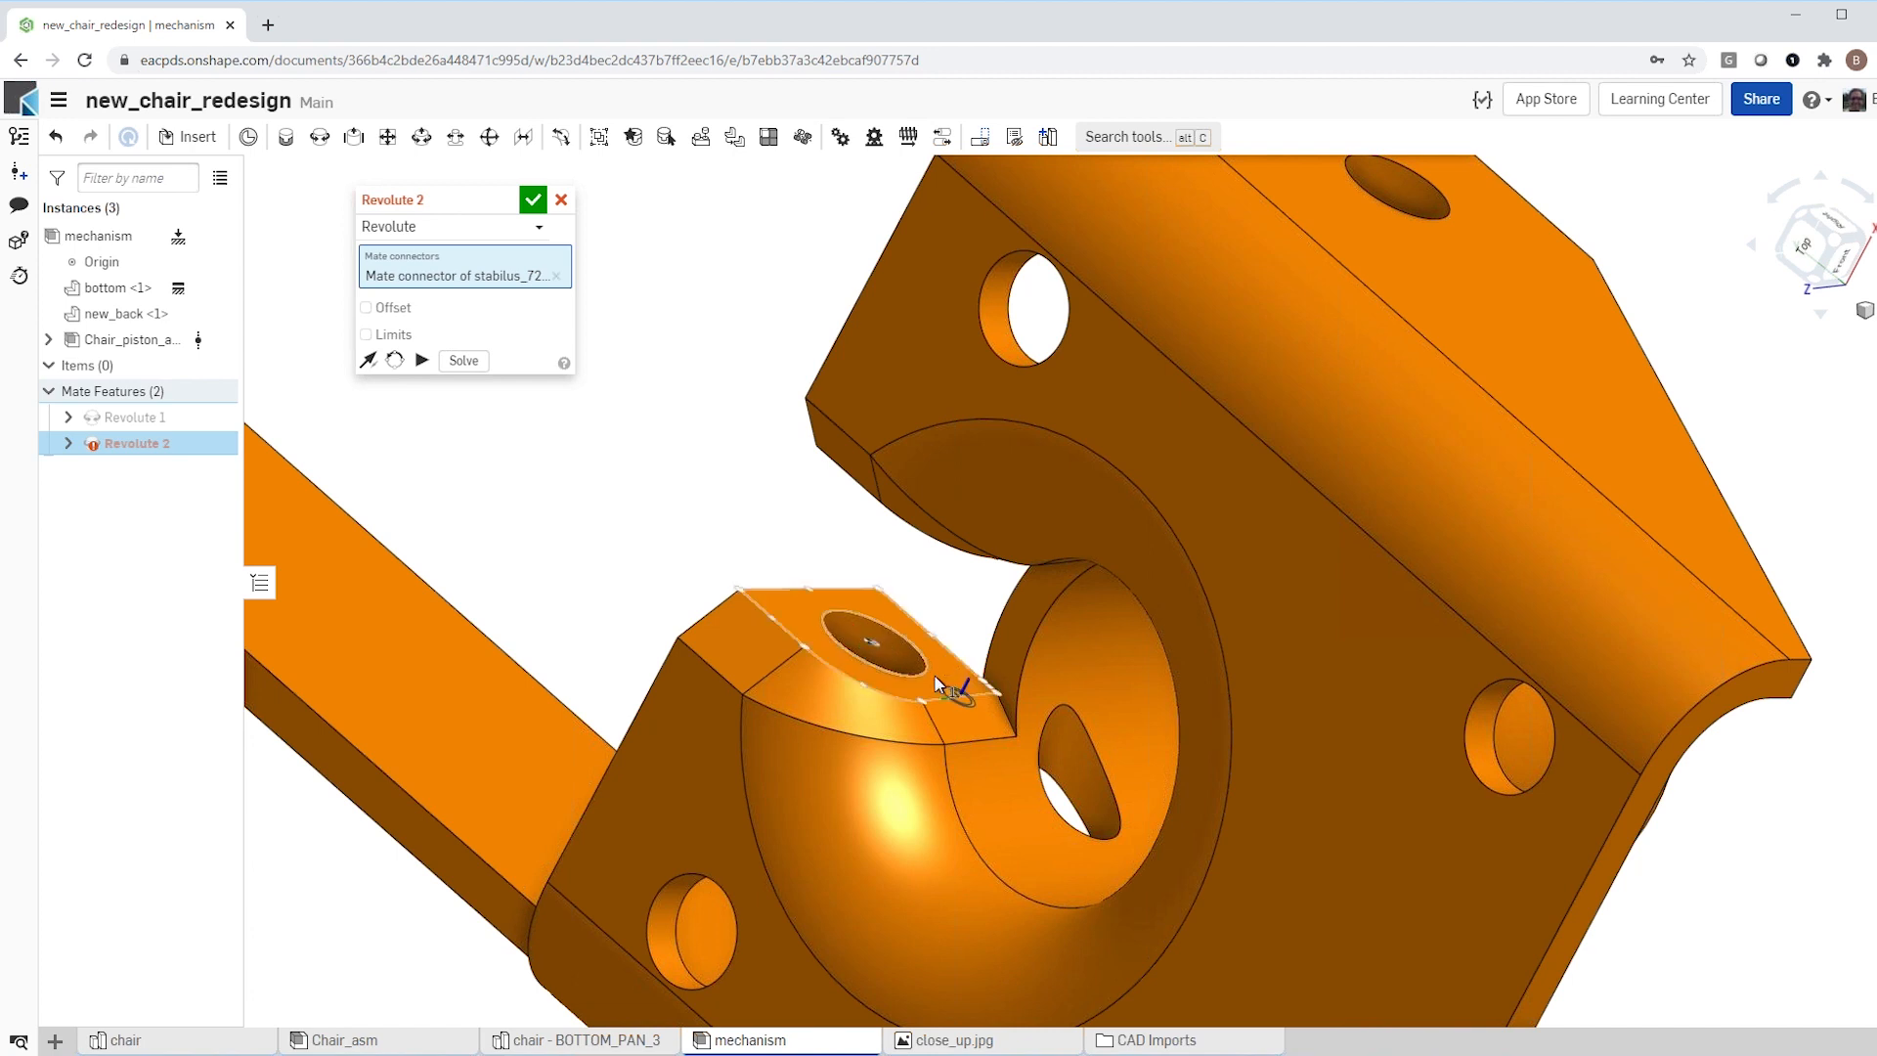
{"action": "left_click", "coordinate": [876, 641]}
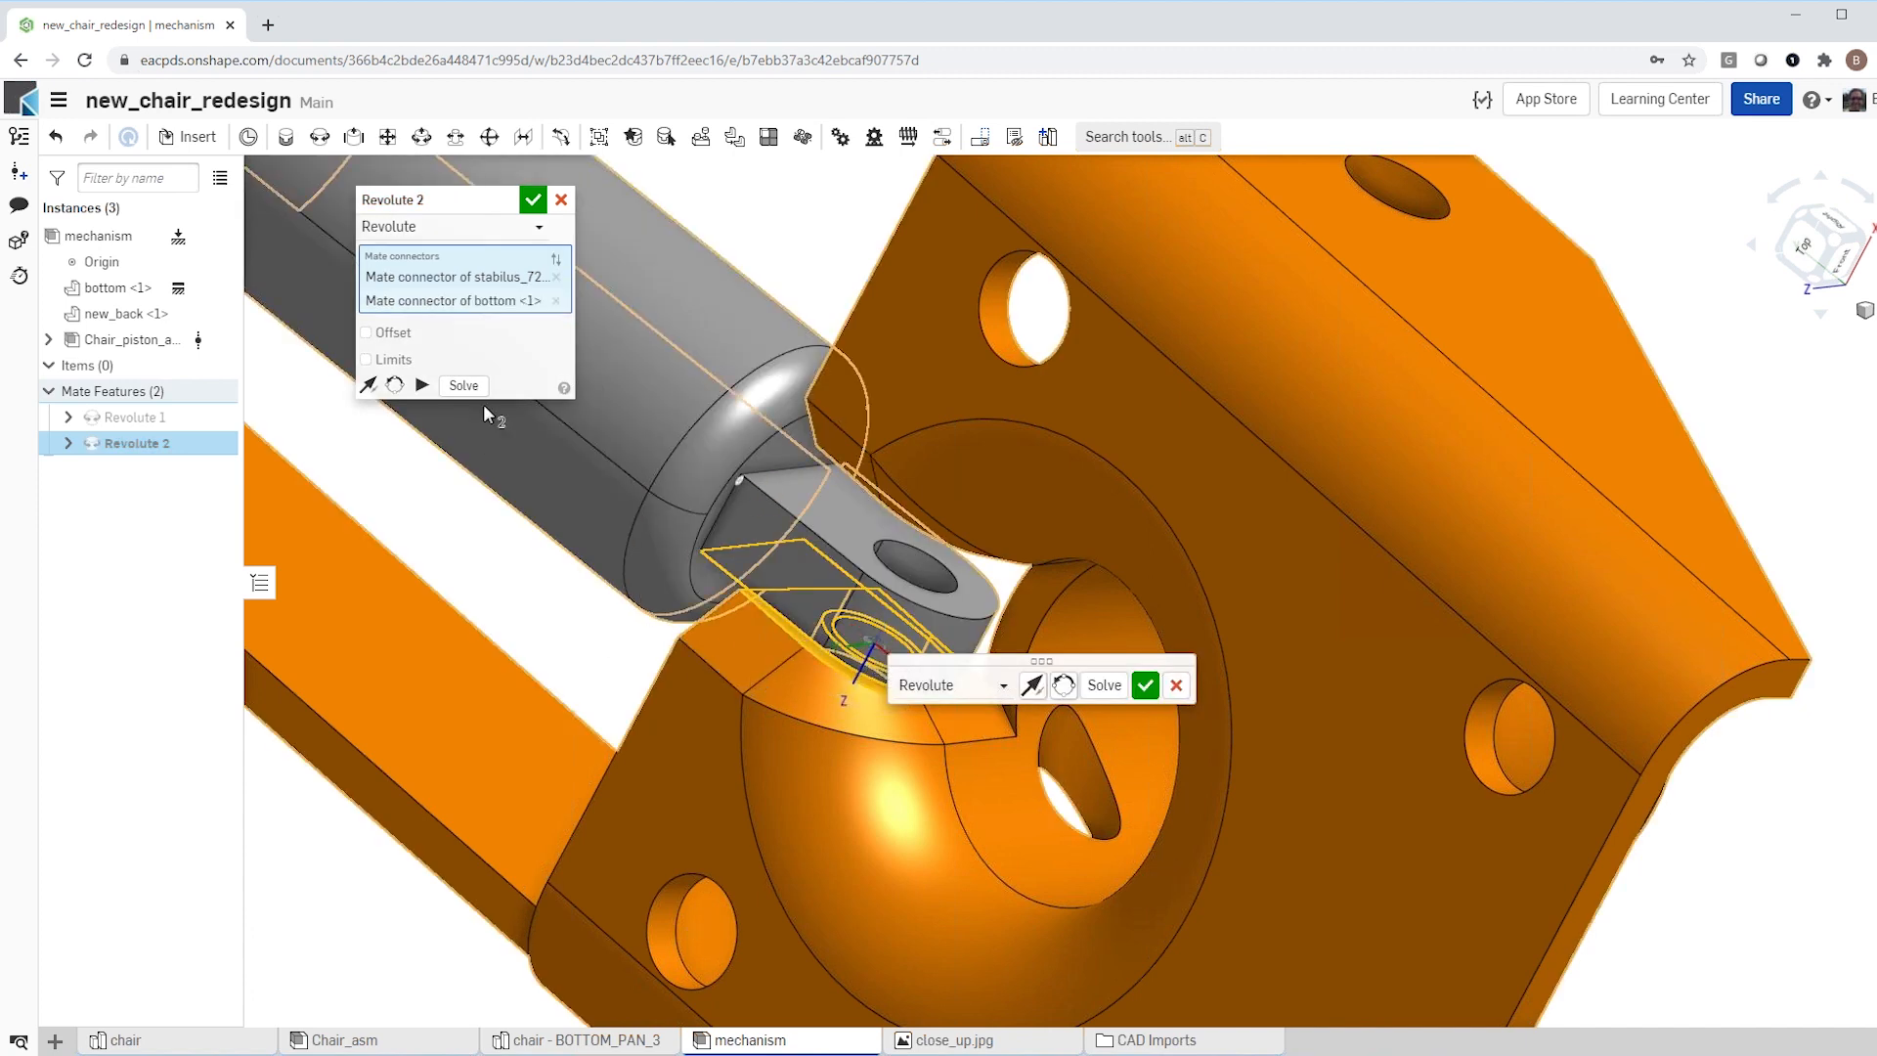
Step: Offset the piston's revolute mate by -4 mm in Z and accept the mate
{"action": "left_click", "coordinate": [366, 333]}
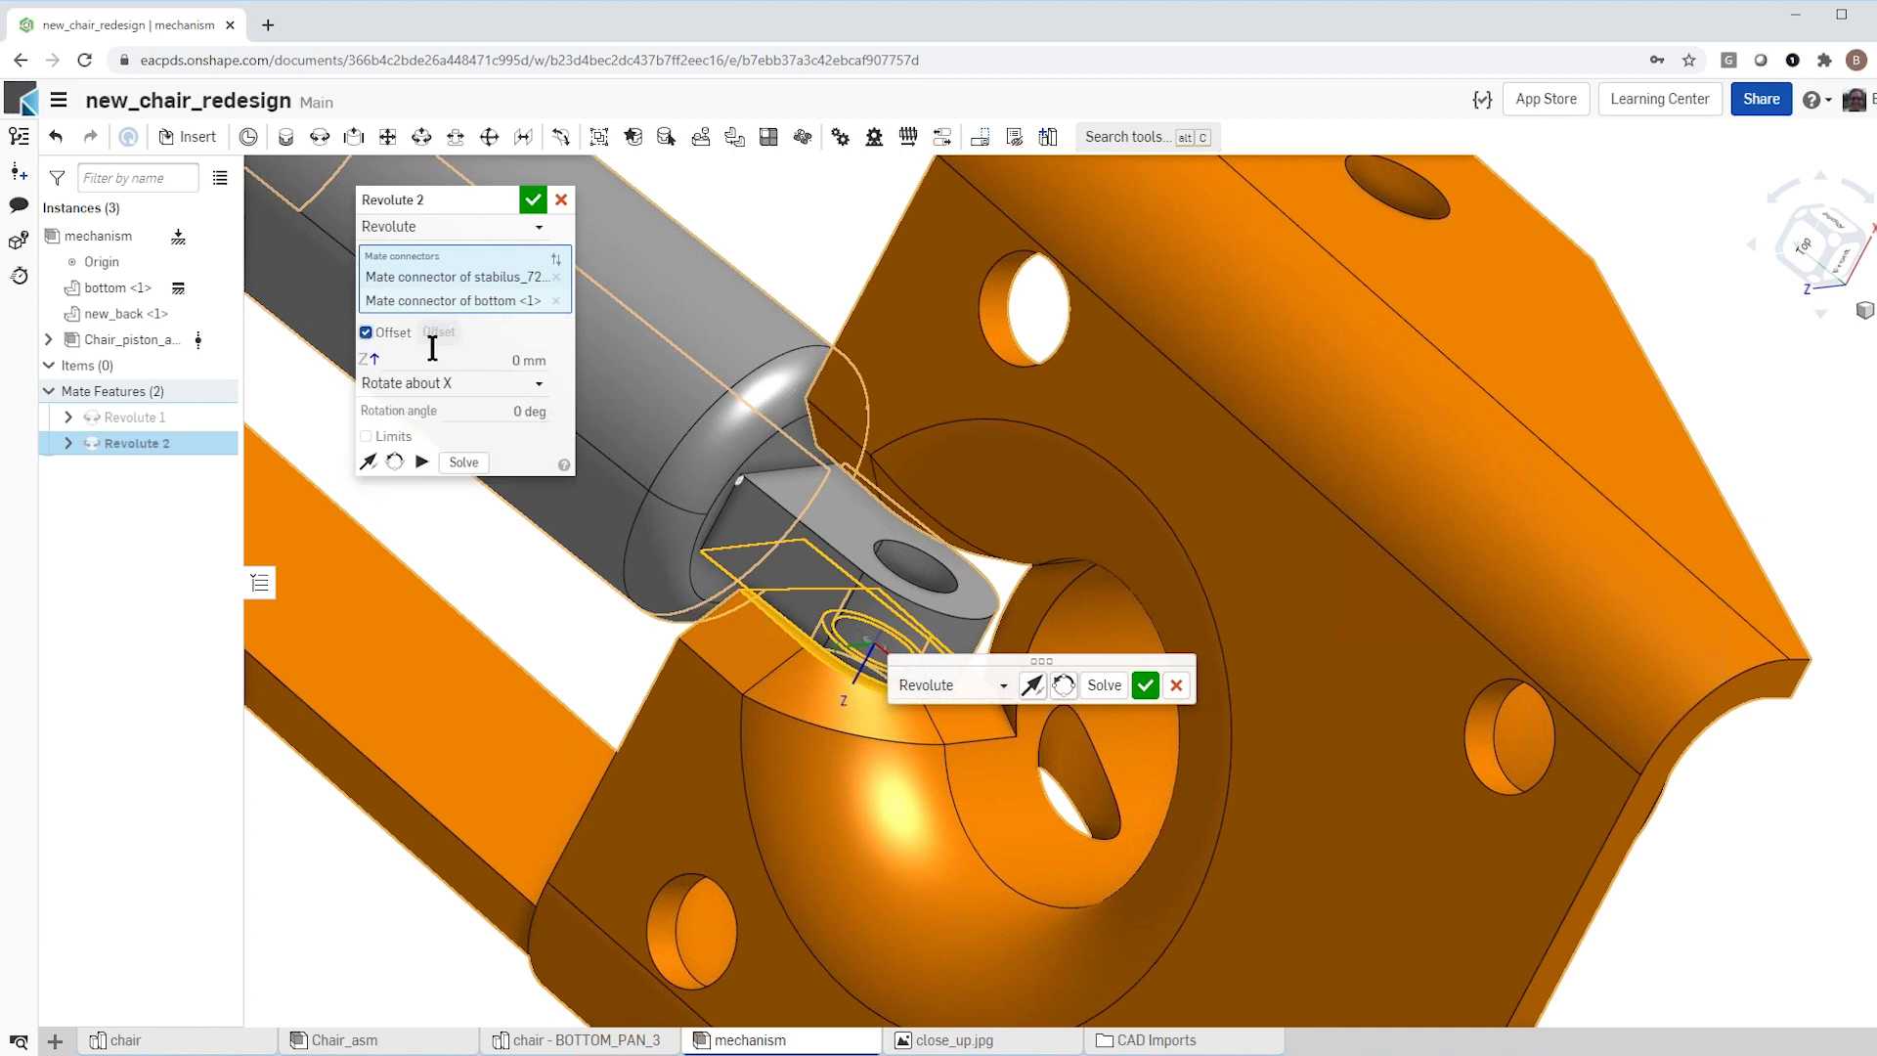
{"action": "key", "text": "BackSpace"}
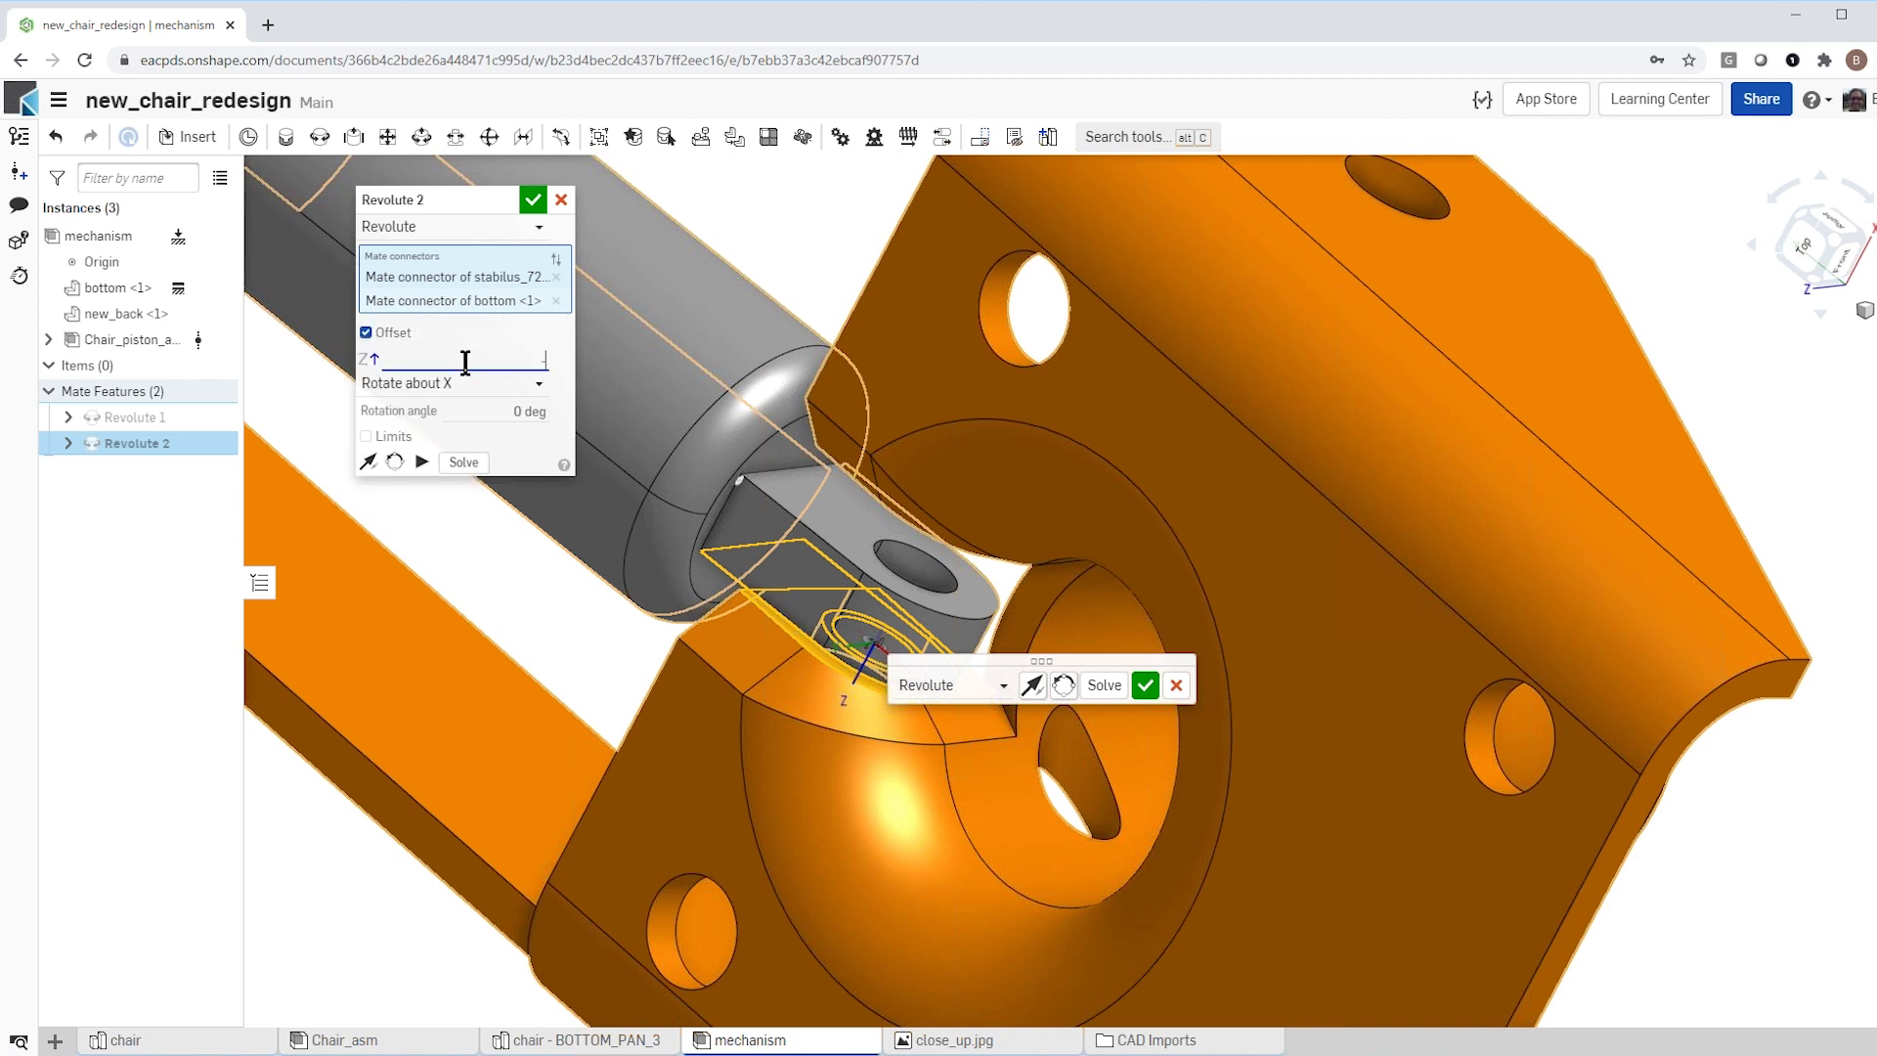
{"action": "type", "text": "-4"}
{"action": "key", "text": "Return"}
{"action": "right_click_drag", "start_coordinate": [622, 644], "coordinate": [673, 538]}
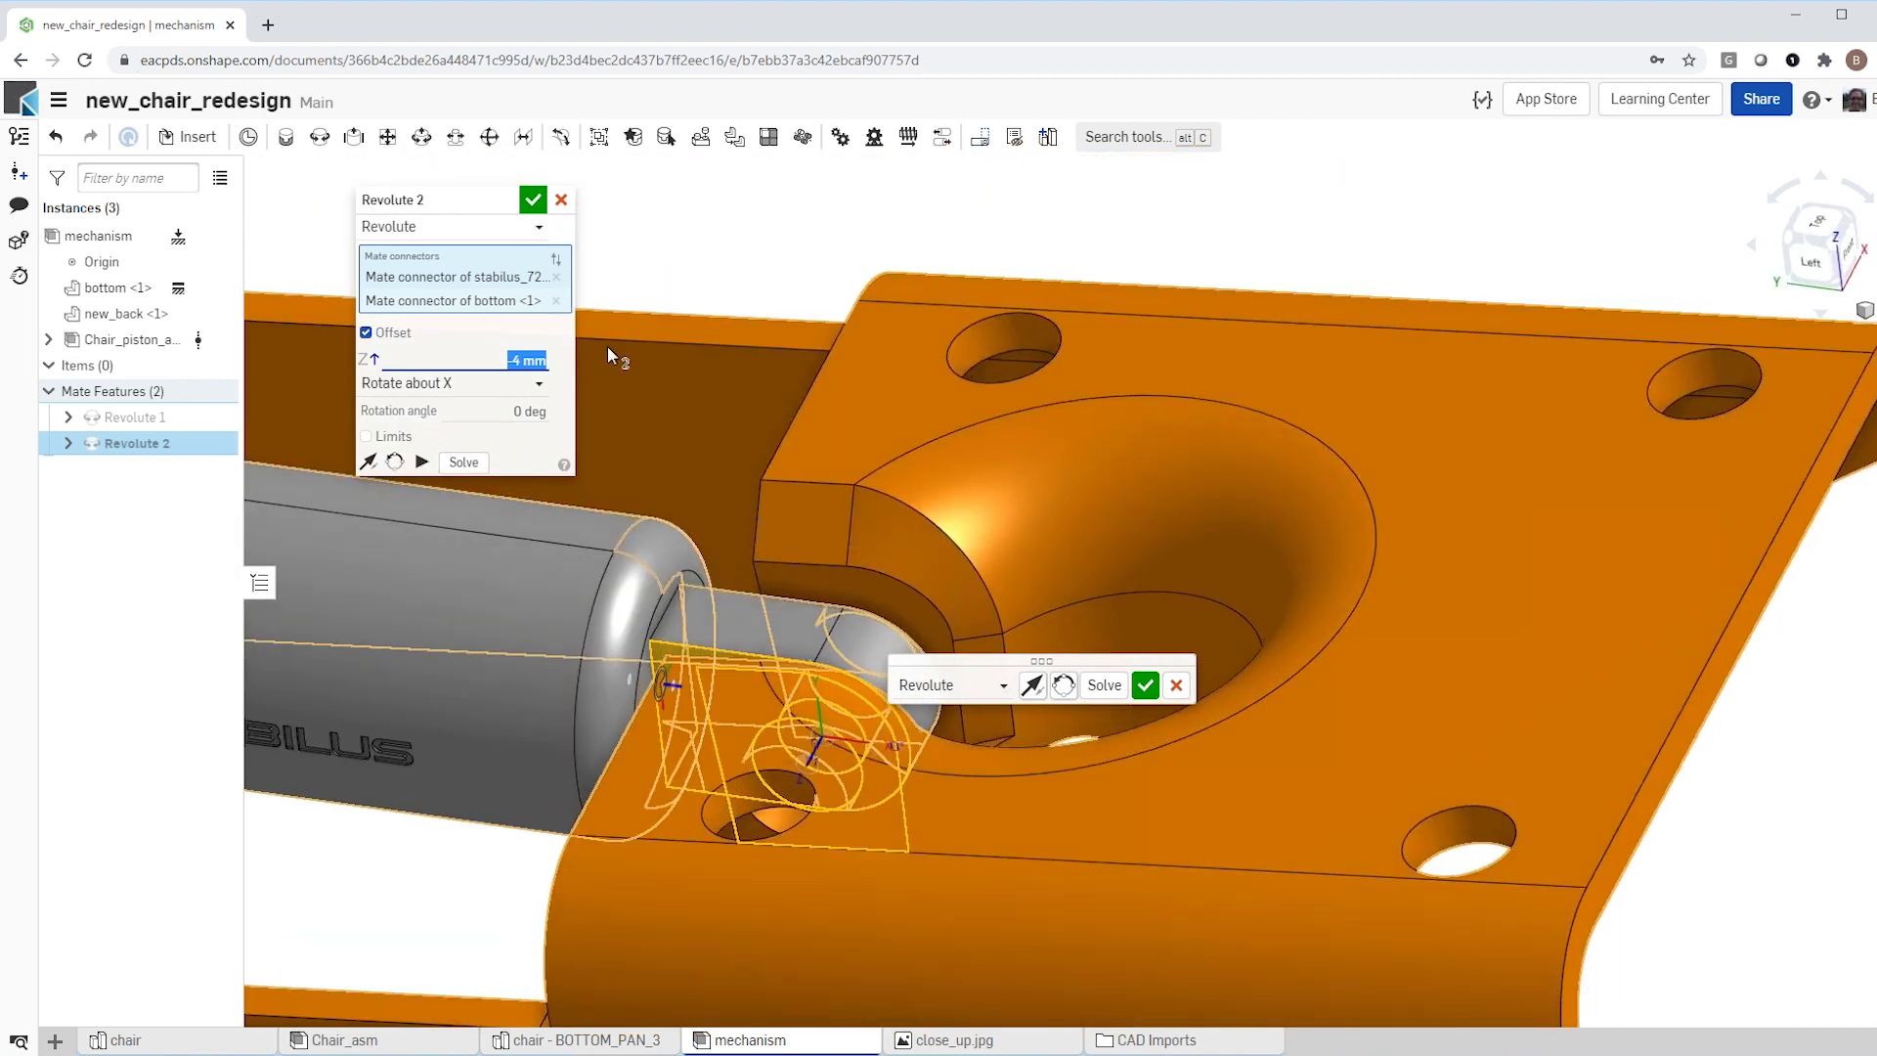
{"action": "left_click", "coordinate": [534, 200]}
{"action": "scroll", "coordinate": [982, 508], "scroll_direction": "down", "scroll_amount": 6}
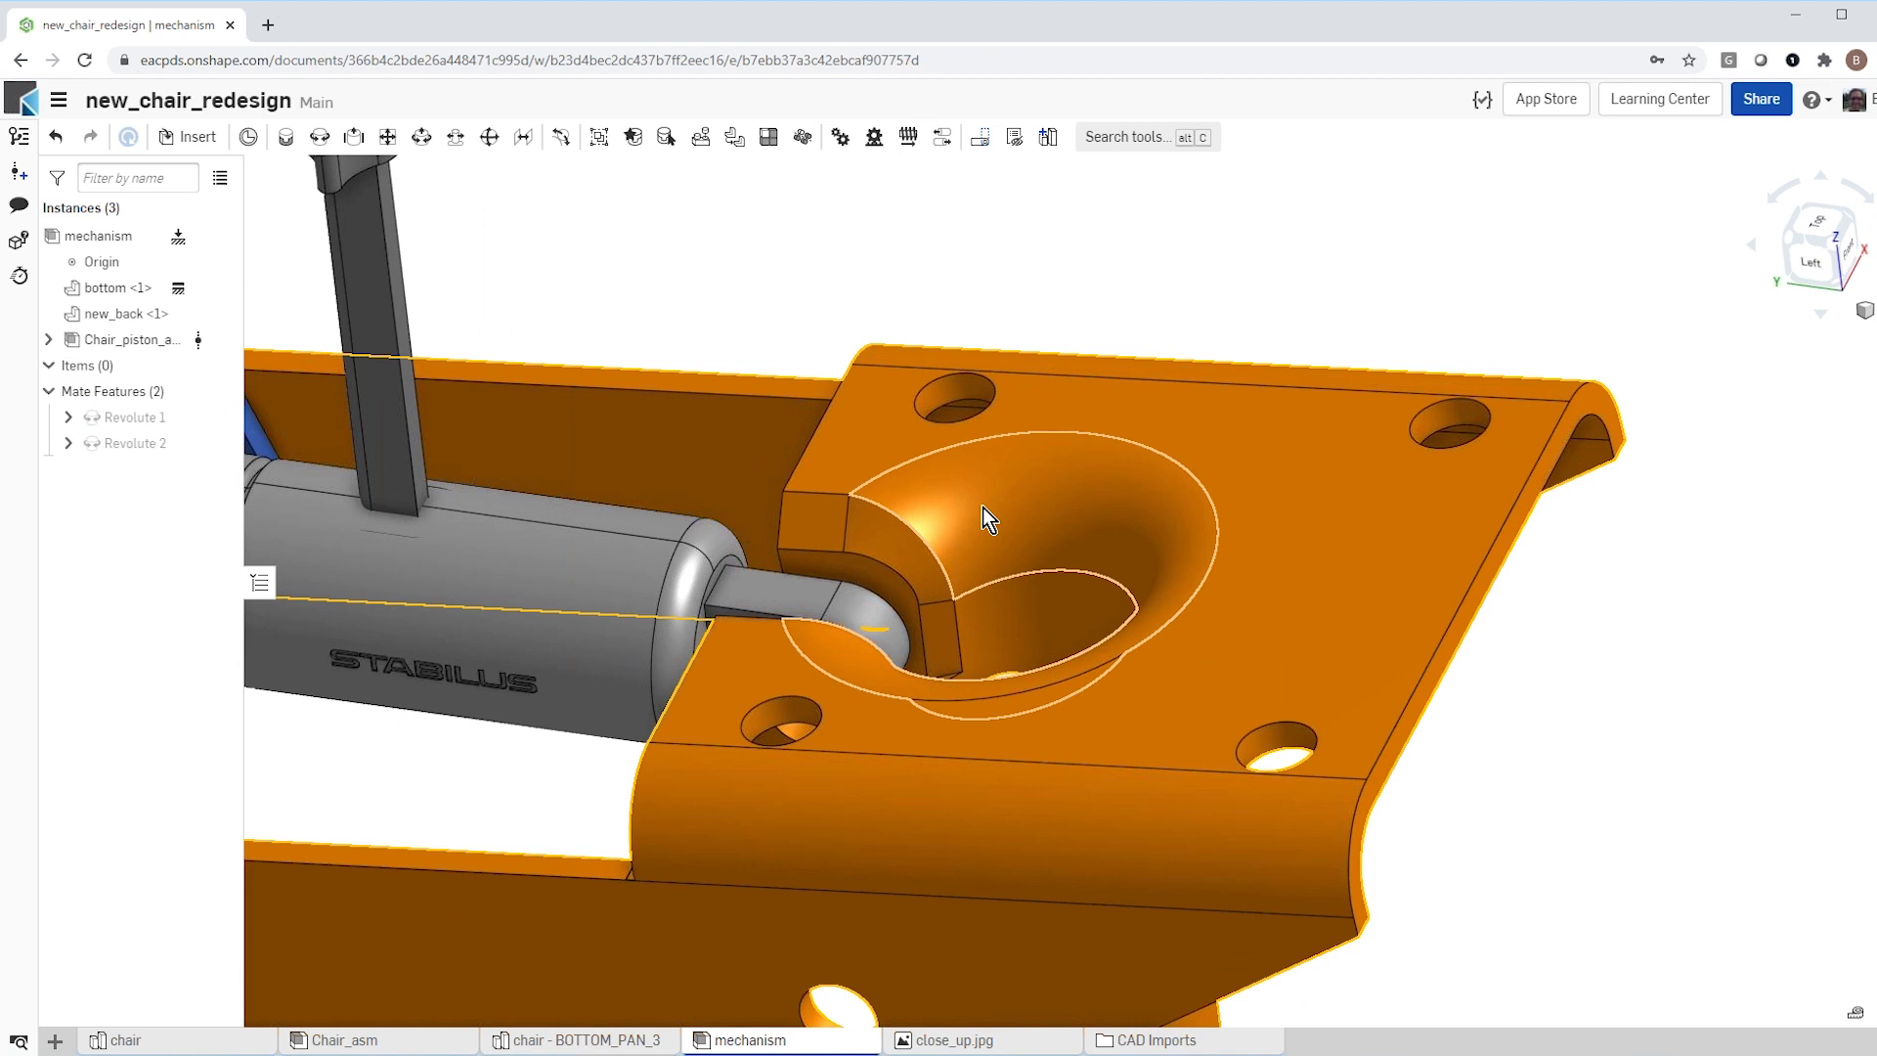
{"action": "right_click_drag", "start_coordinate": [883, 577], "coordinate": [893, 566]}
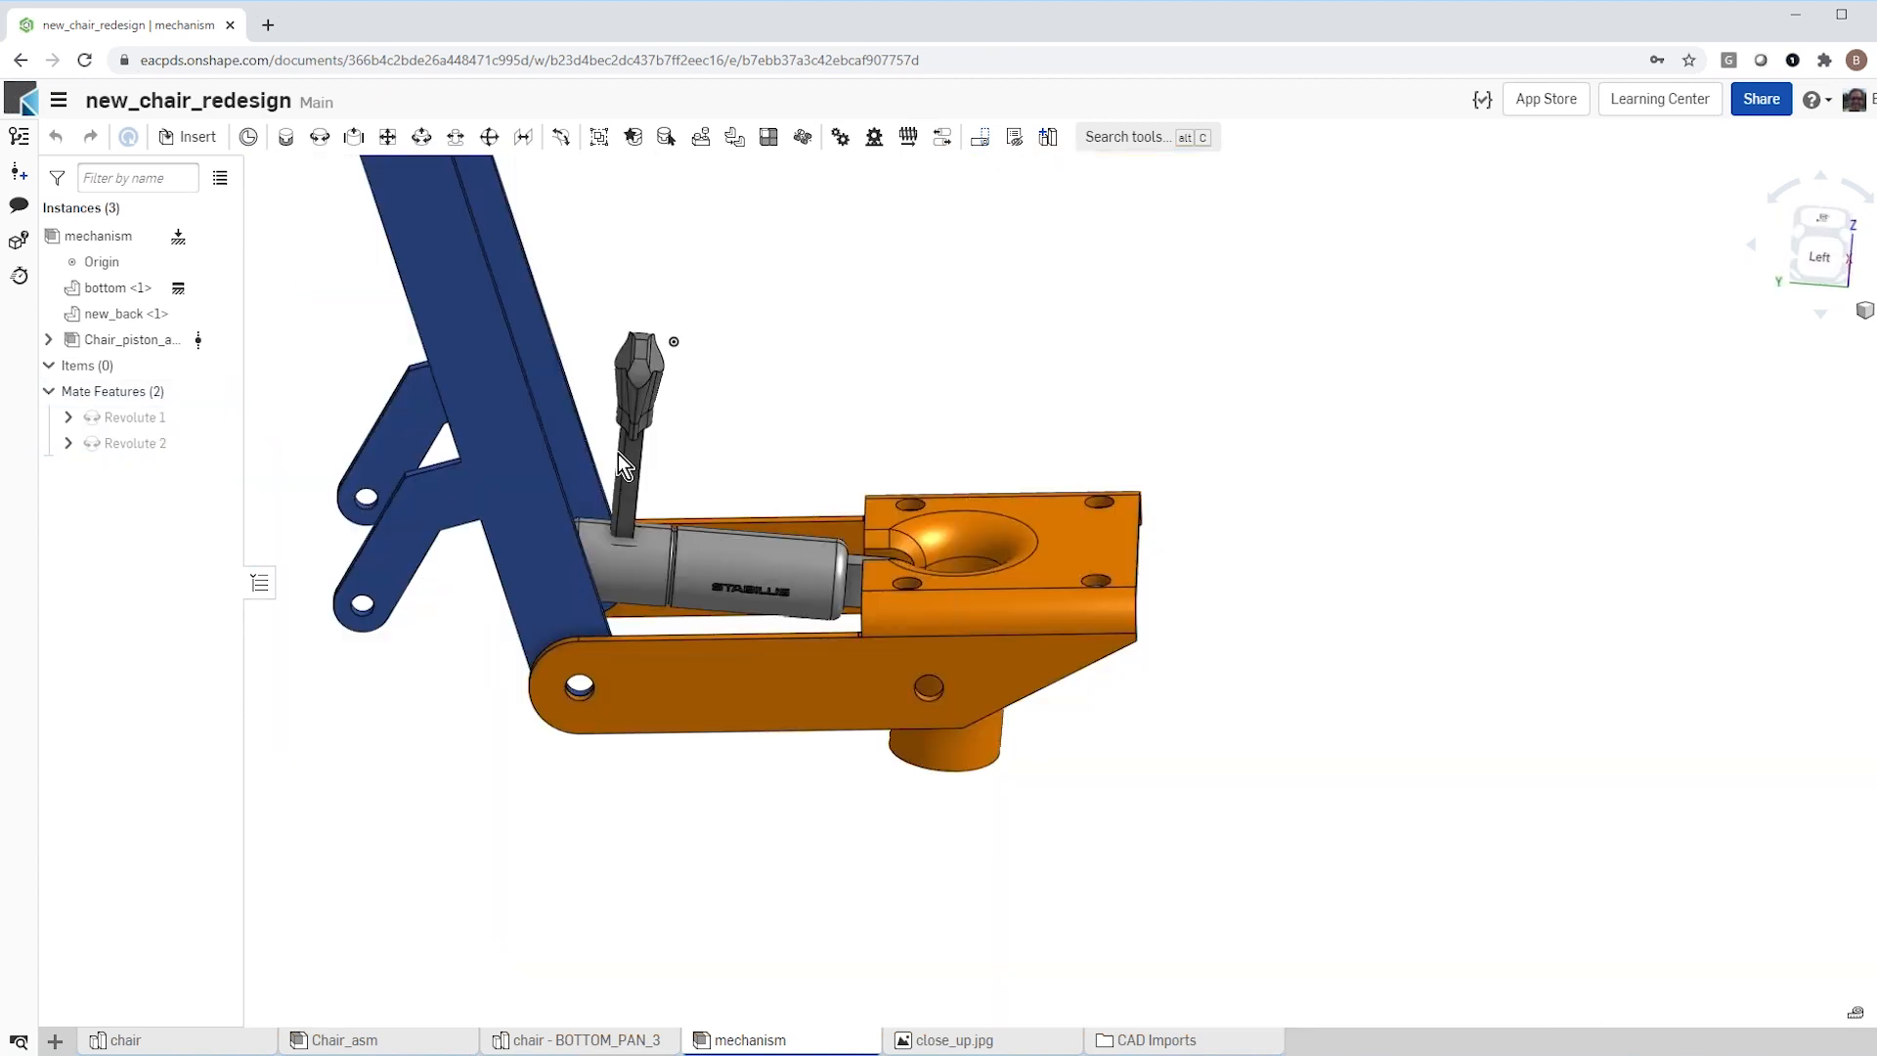
Step: Add a Cylindrical mate between the hole in the piston's rod-end block and the hole in the nearer lower arm of new_back
{"action": "left_click_drag", "start_coordinate": [618, 453], "coordinate": [466, 438]}
{"action": "scroll", "coordinate": [496, 743], "scroll_direction": "down", "scroll_amount": 5}
{"action": "right_click_drag", "start_coordinate": [479, 753], "coordinate": [543, 673]}
{"action": "scroll", "coordinate": [543, 672], "scroll_direction": "down", "scroll_amount": 1}
{"action": "left_click_drag", "start_coordinate": [482, 598], "coordinate": [453, 688]}
{"action": "scroll", "coordinate": [454, 688], "scroll_direction": "up", "scroll_amount": 3}
{"action": "scroll", "coordinate": [455, 688], "scroll_direction": "up", "scroll_amount": 5}
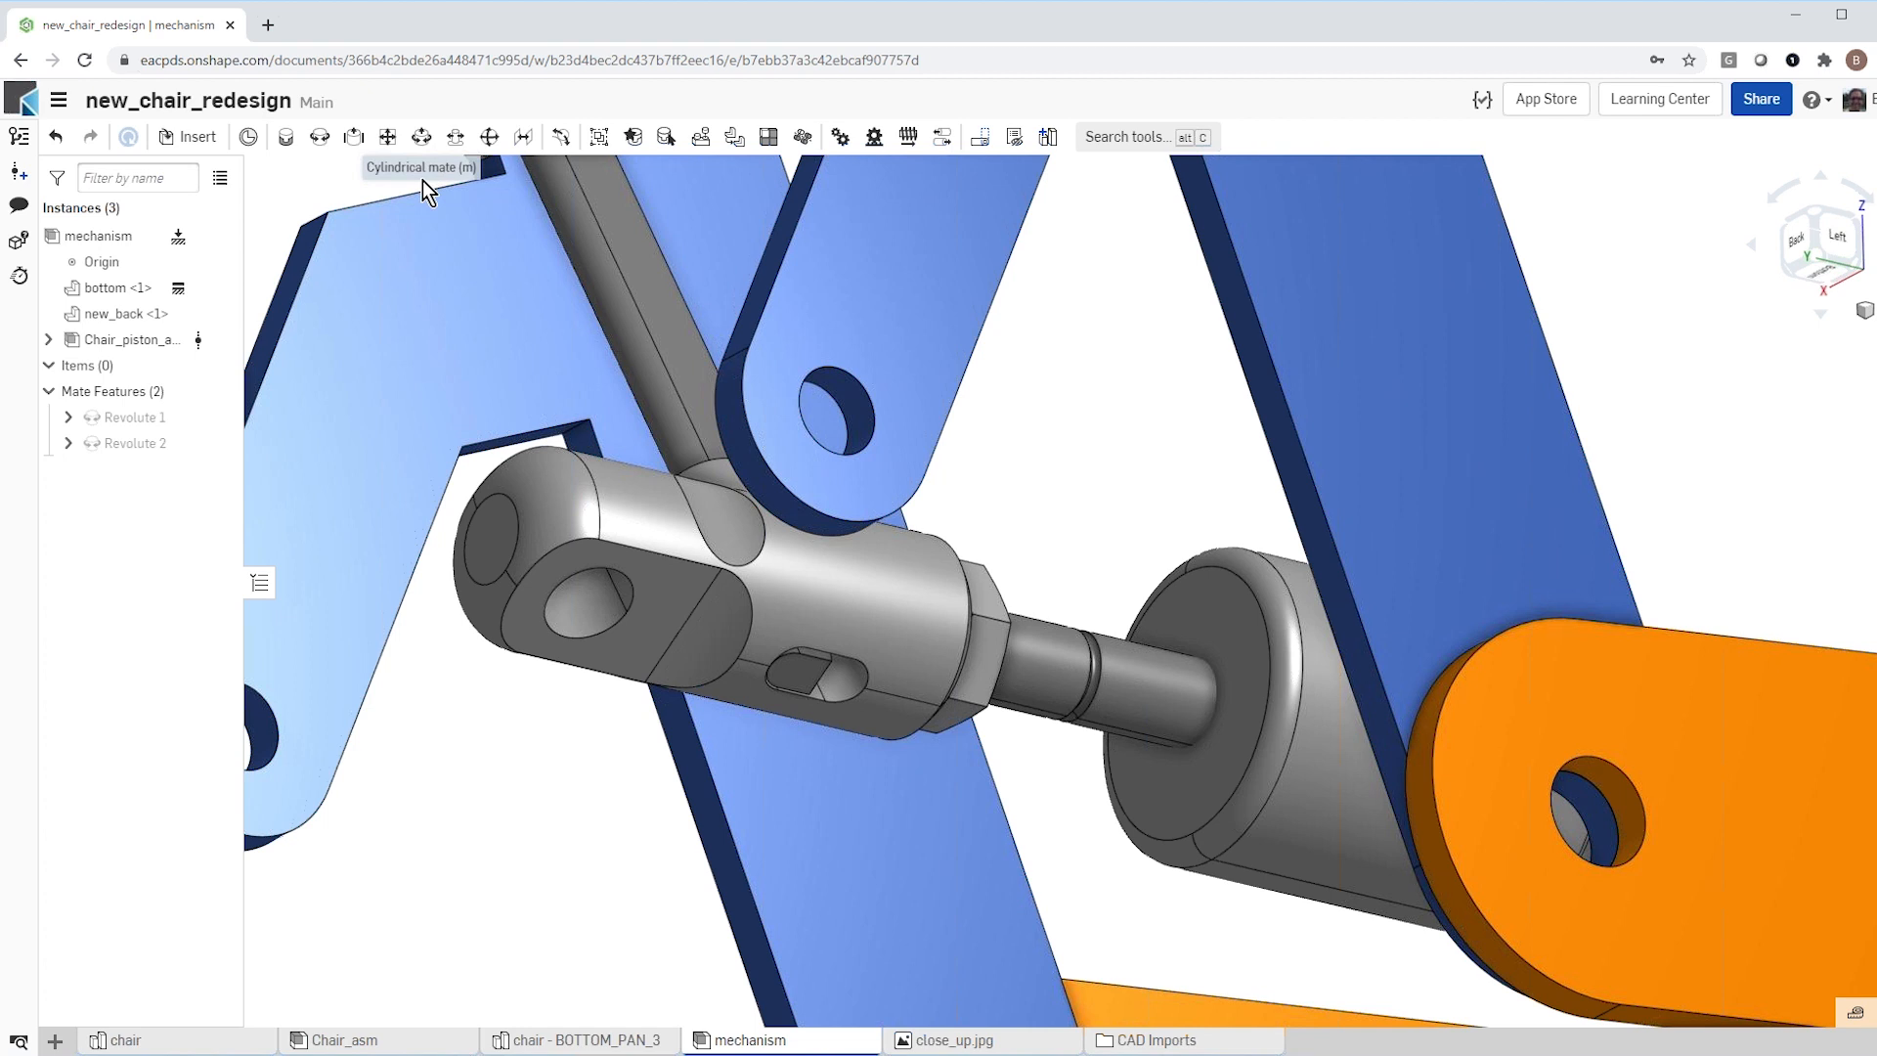
{"action": "scroll", "coordinate": [537, 626], "scroll_direction": "down", "scroll_amount": 4}
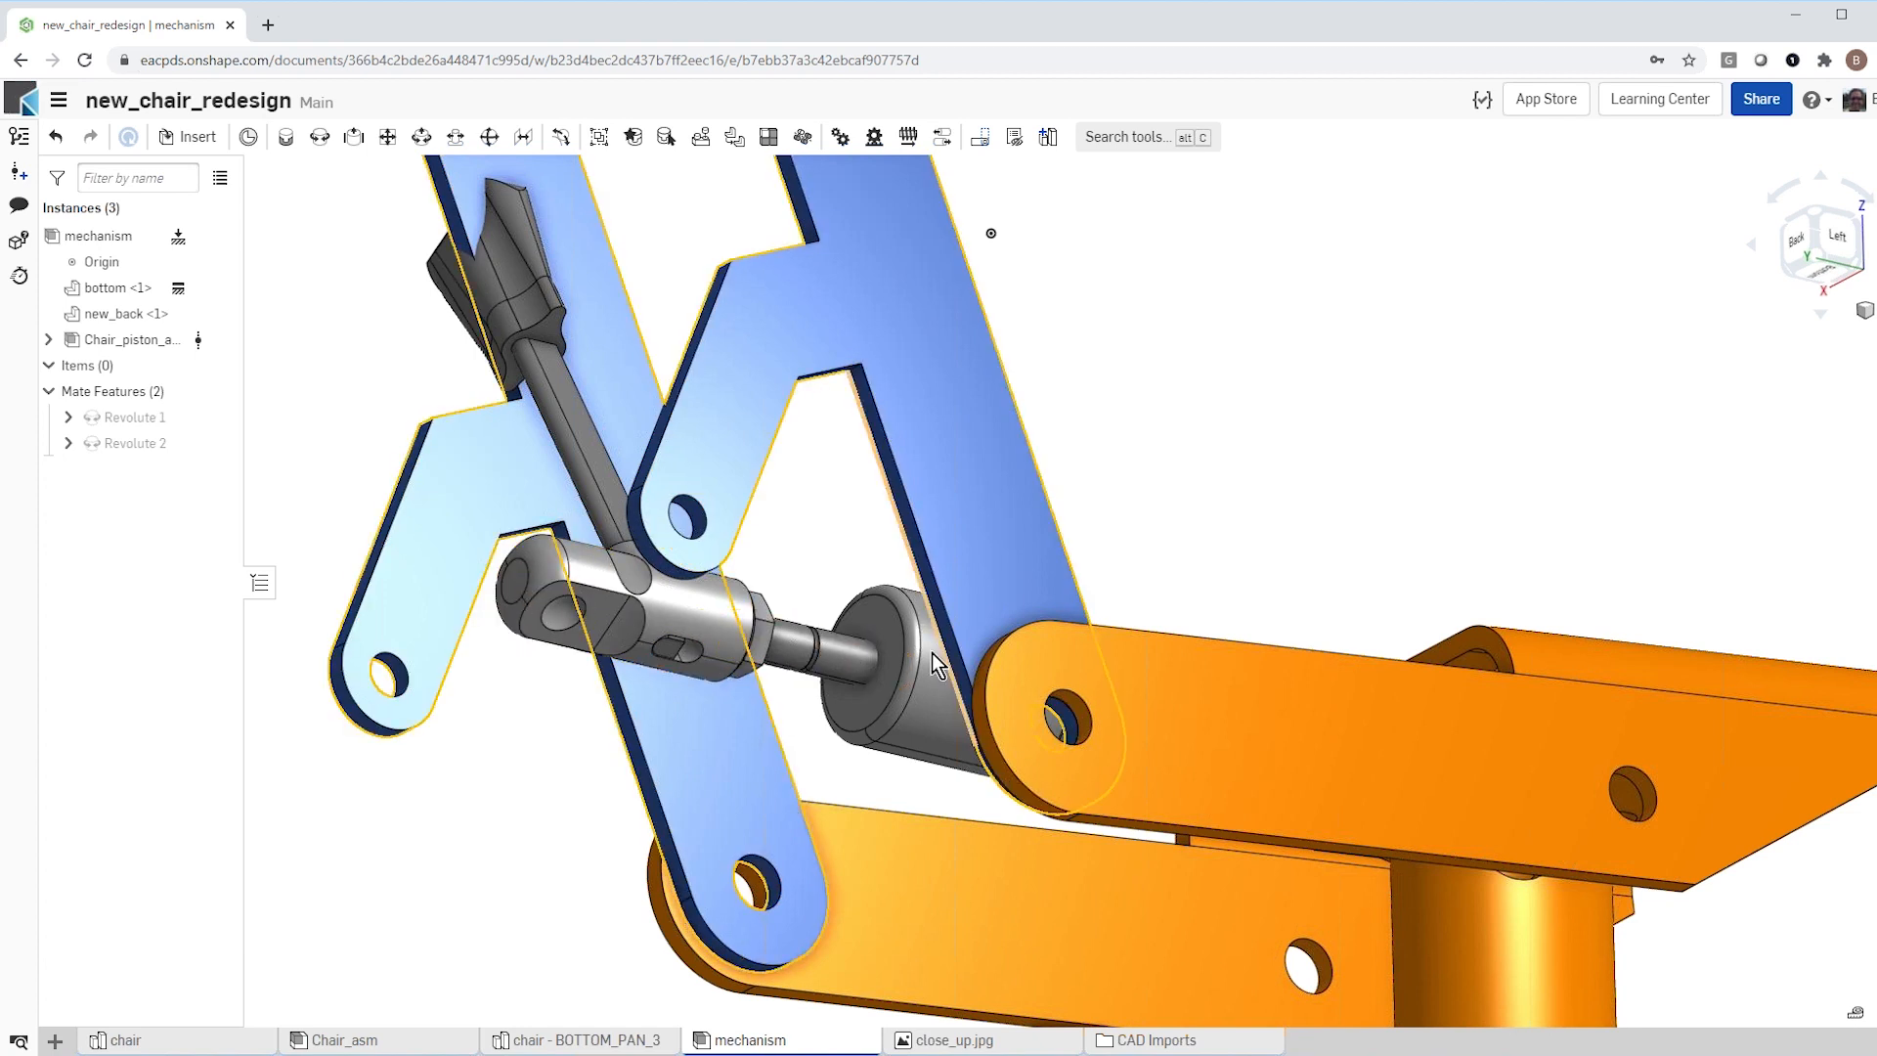
{"action": "left_click", "coordinate": [420, 138]}
{"action": "scroll", "coordinate": [478, 717], "scroll_direction": "up", "scroll_amount": 4}
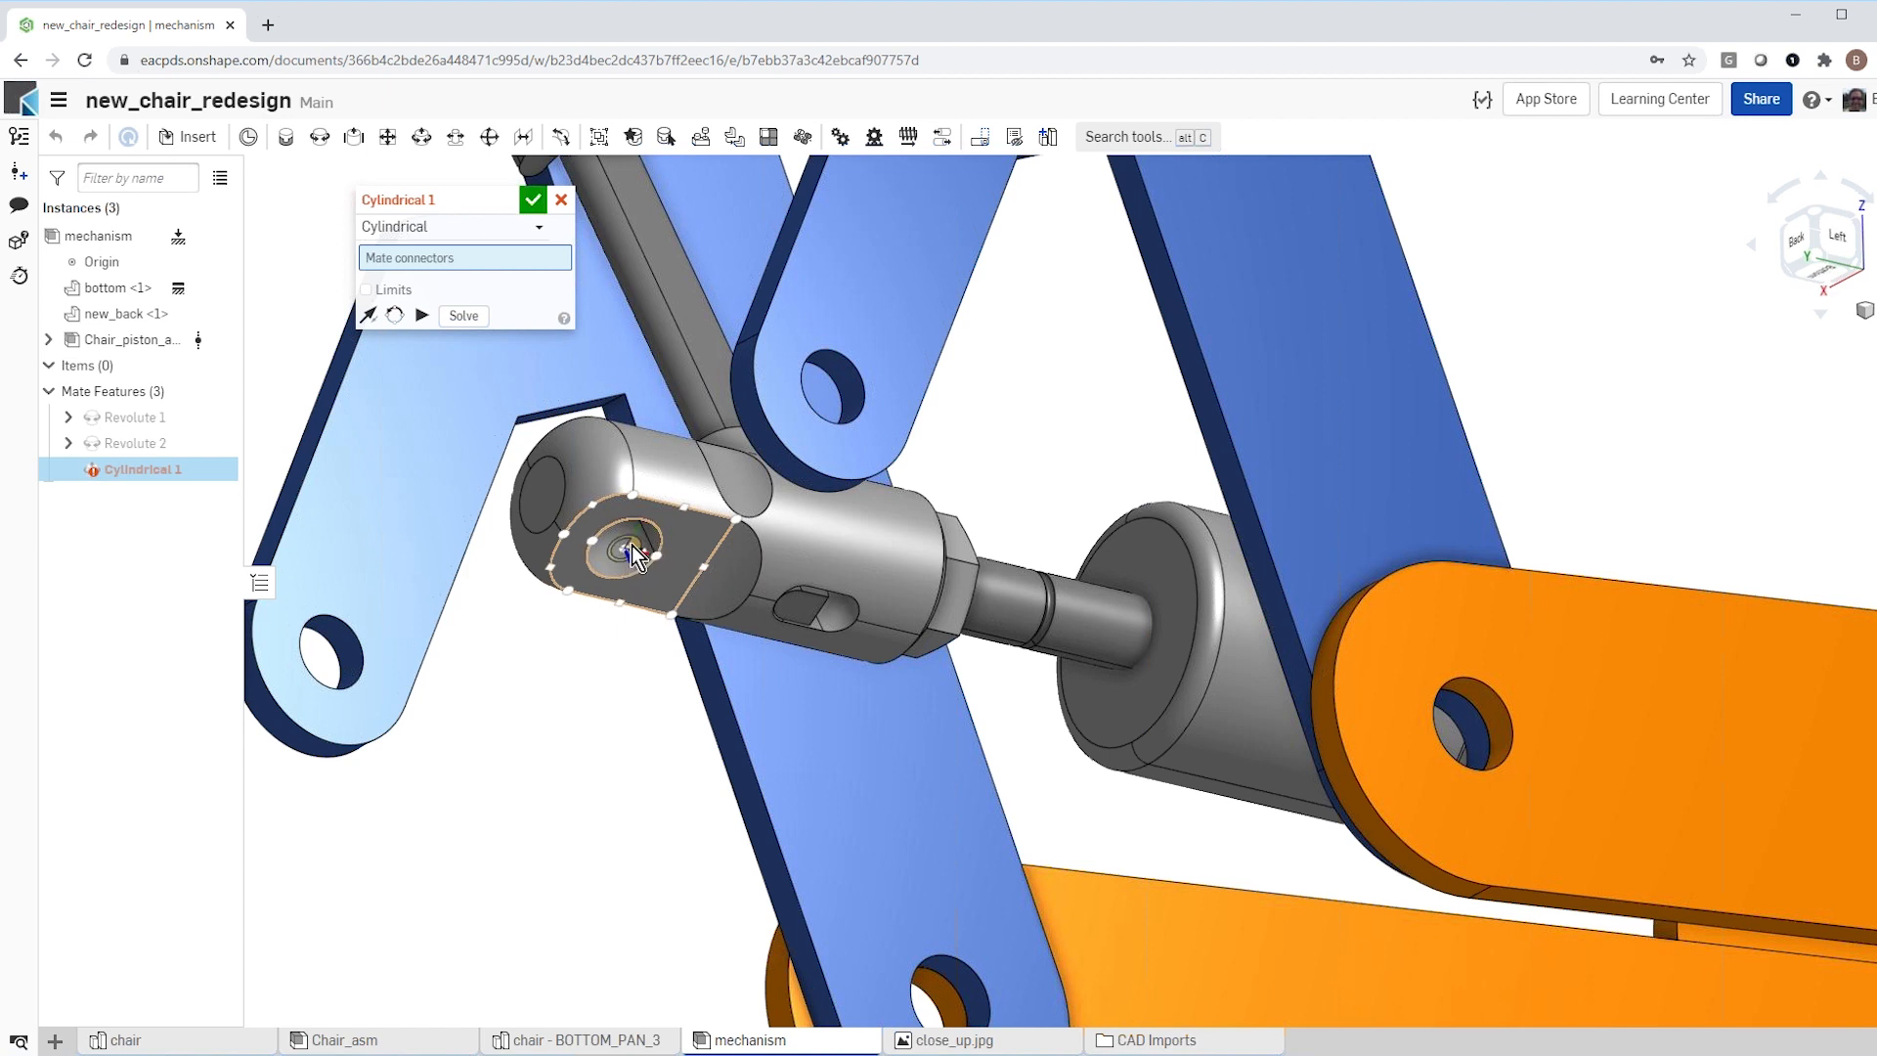
{"action": "left_click", "coordinate": [630, 547]}
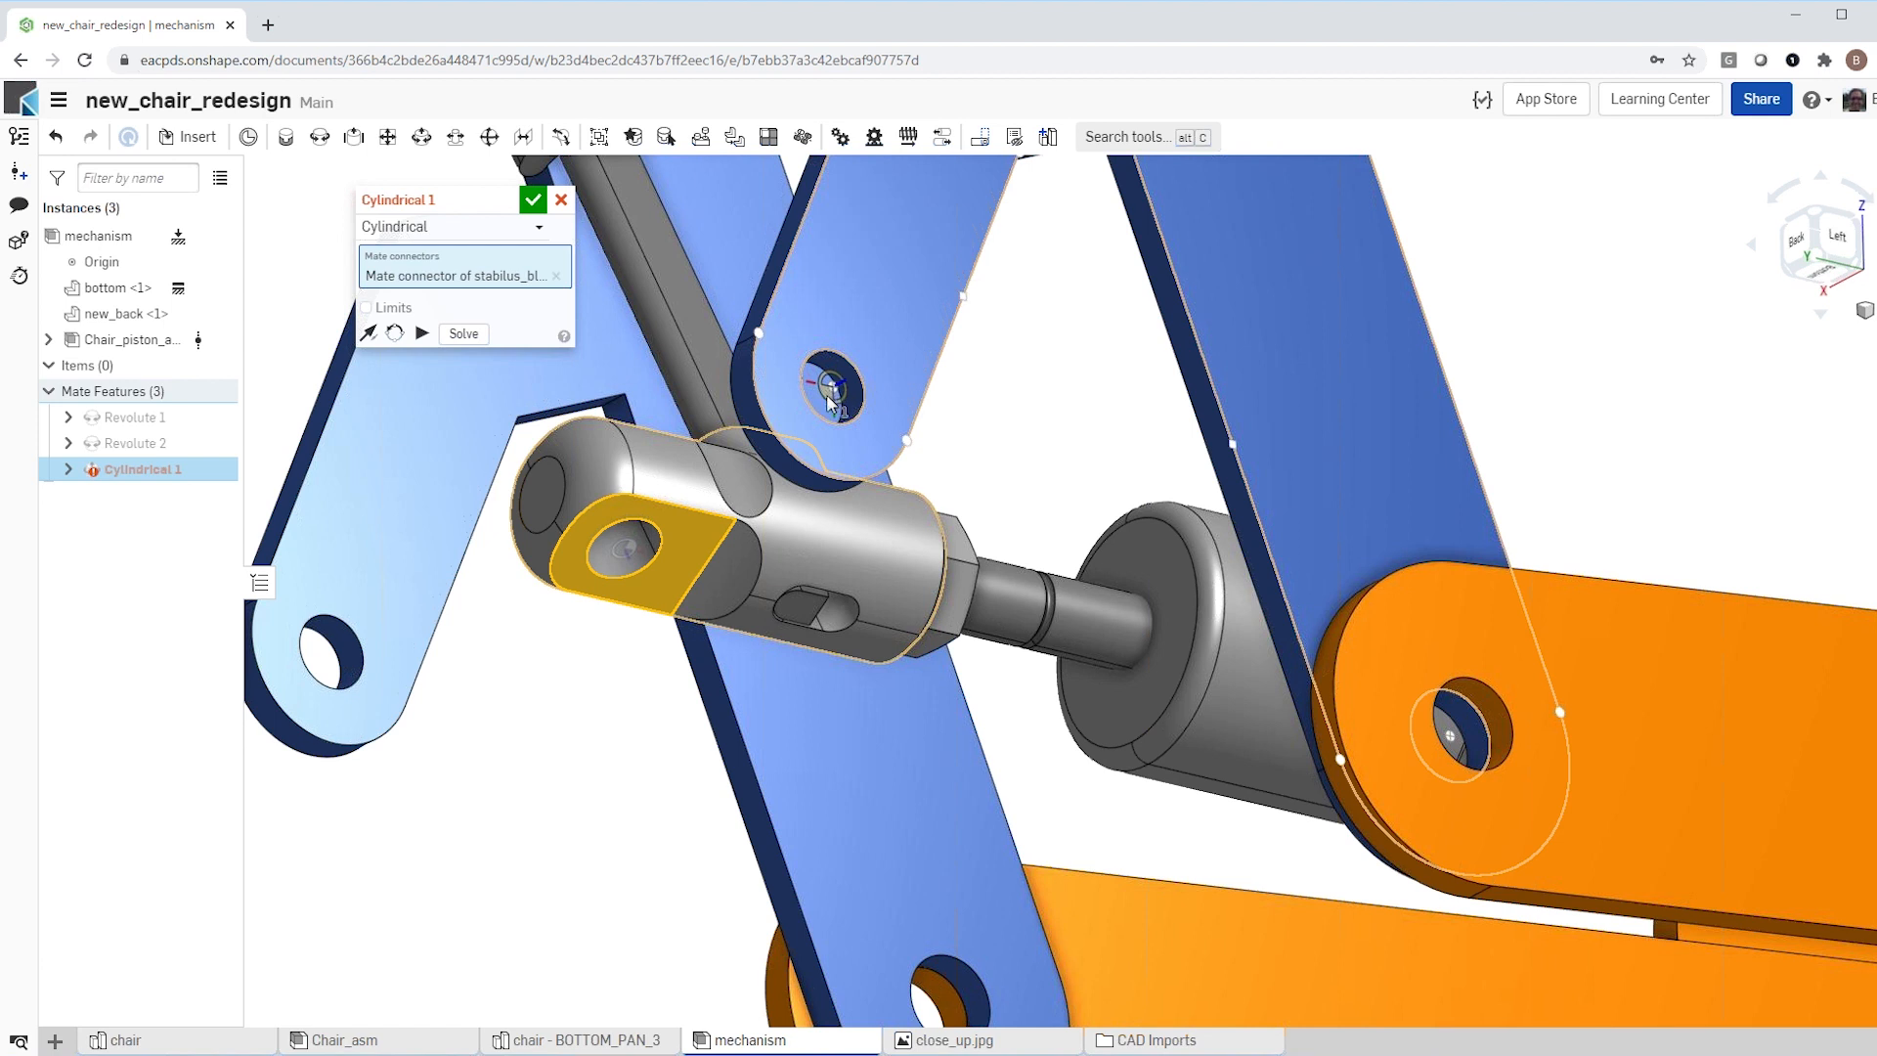
{"action": "left_click", "coordinate": [829, 399]}
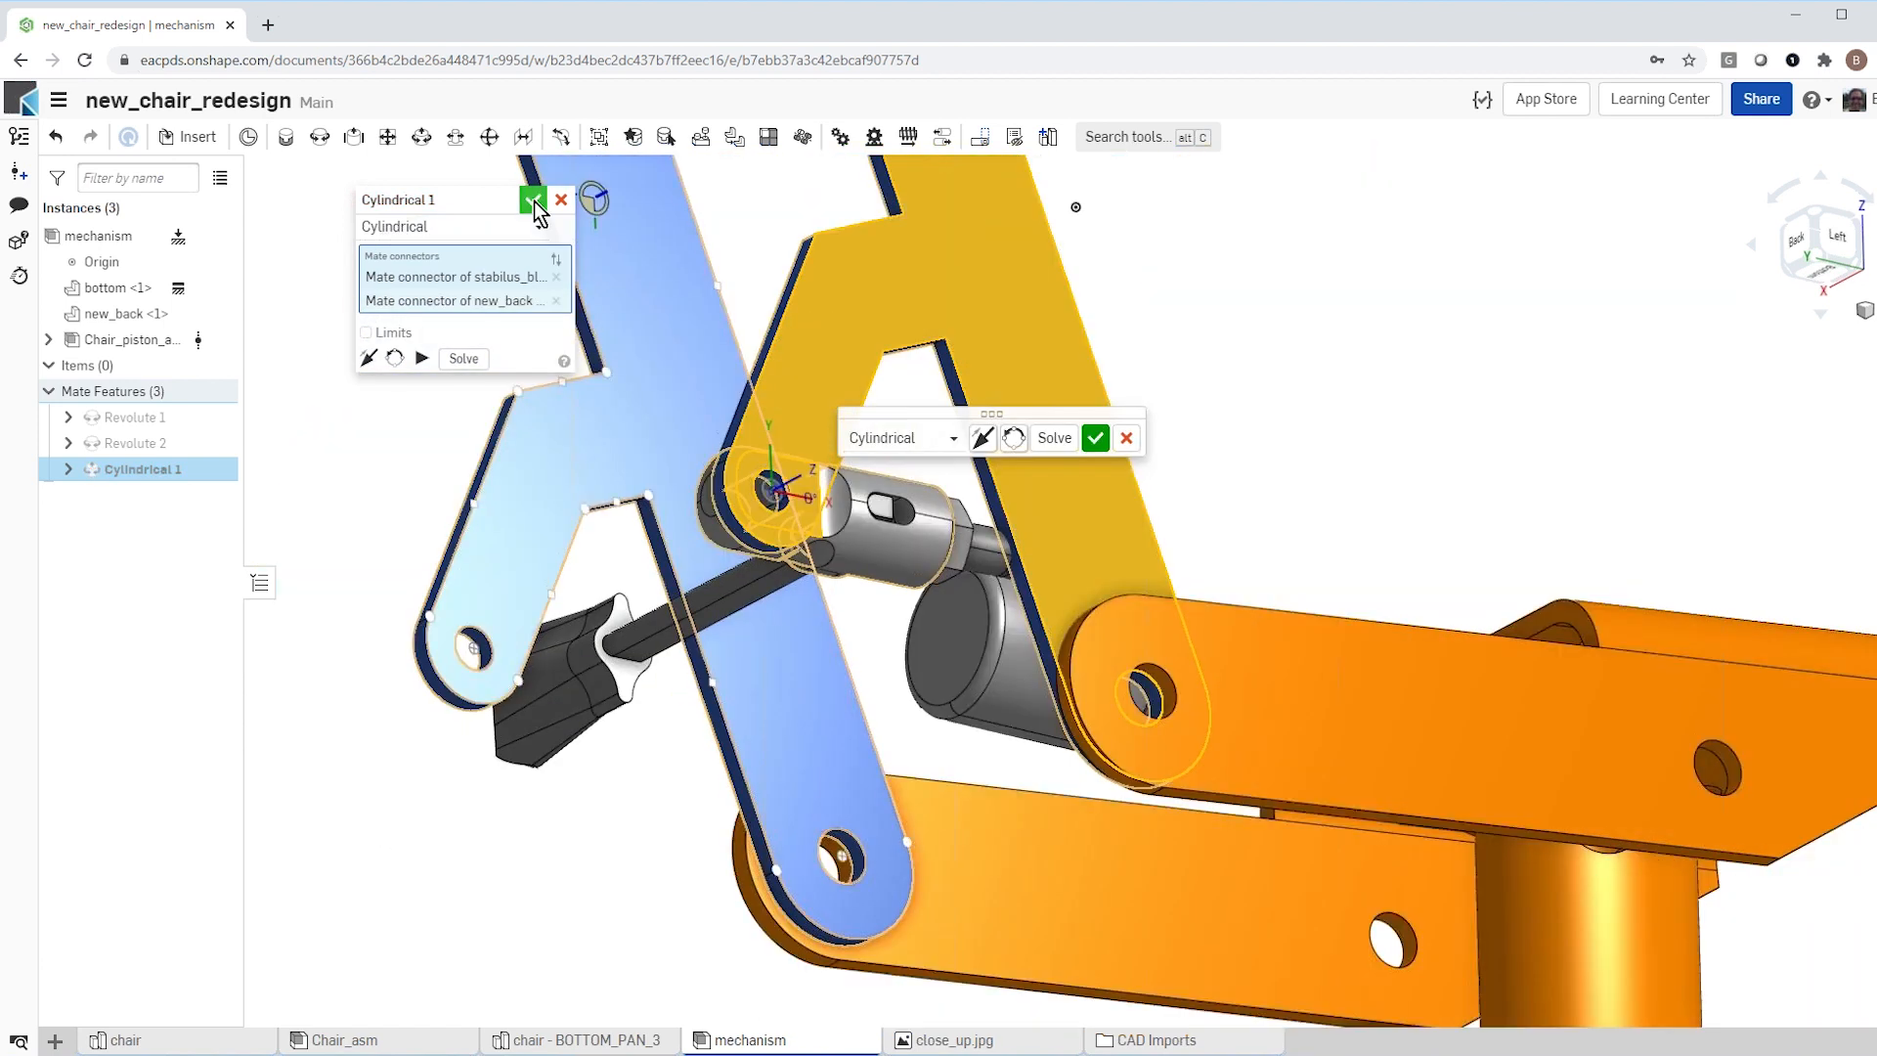
{"action": "left_click", "coordinate": [533, 201]}
Step: Test the mechanism by tilting new_back rearward, and inspect how the piston follows from the left side
{"action": "scroll", "coordinate": [751, 647], "scroll_direction": "down", "scroll_amount": 5}
{"action": "right_click_drag", "start_coordinate": [751, 647], "coordinate": [642, 776]}
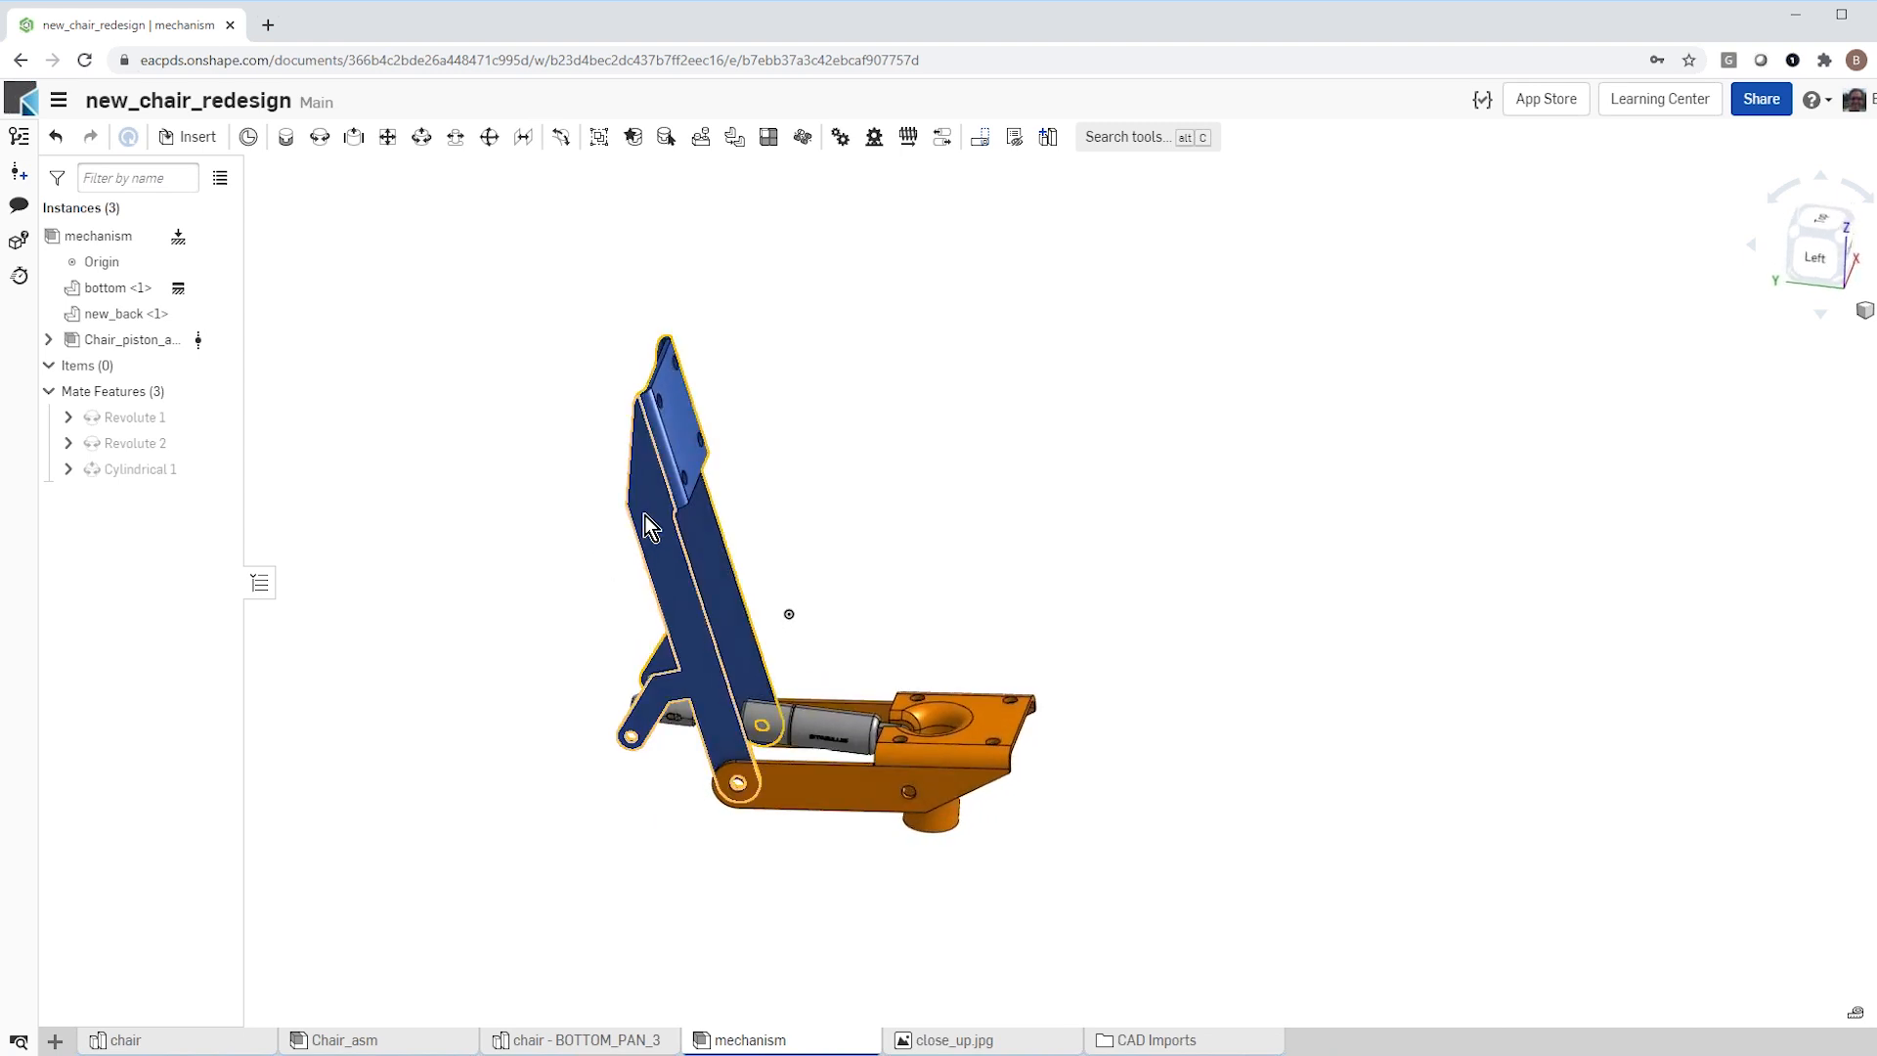
{"action": "left_click_drag", "start_coordinate": [645, 518], "coordinate": [610, 543]}
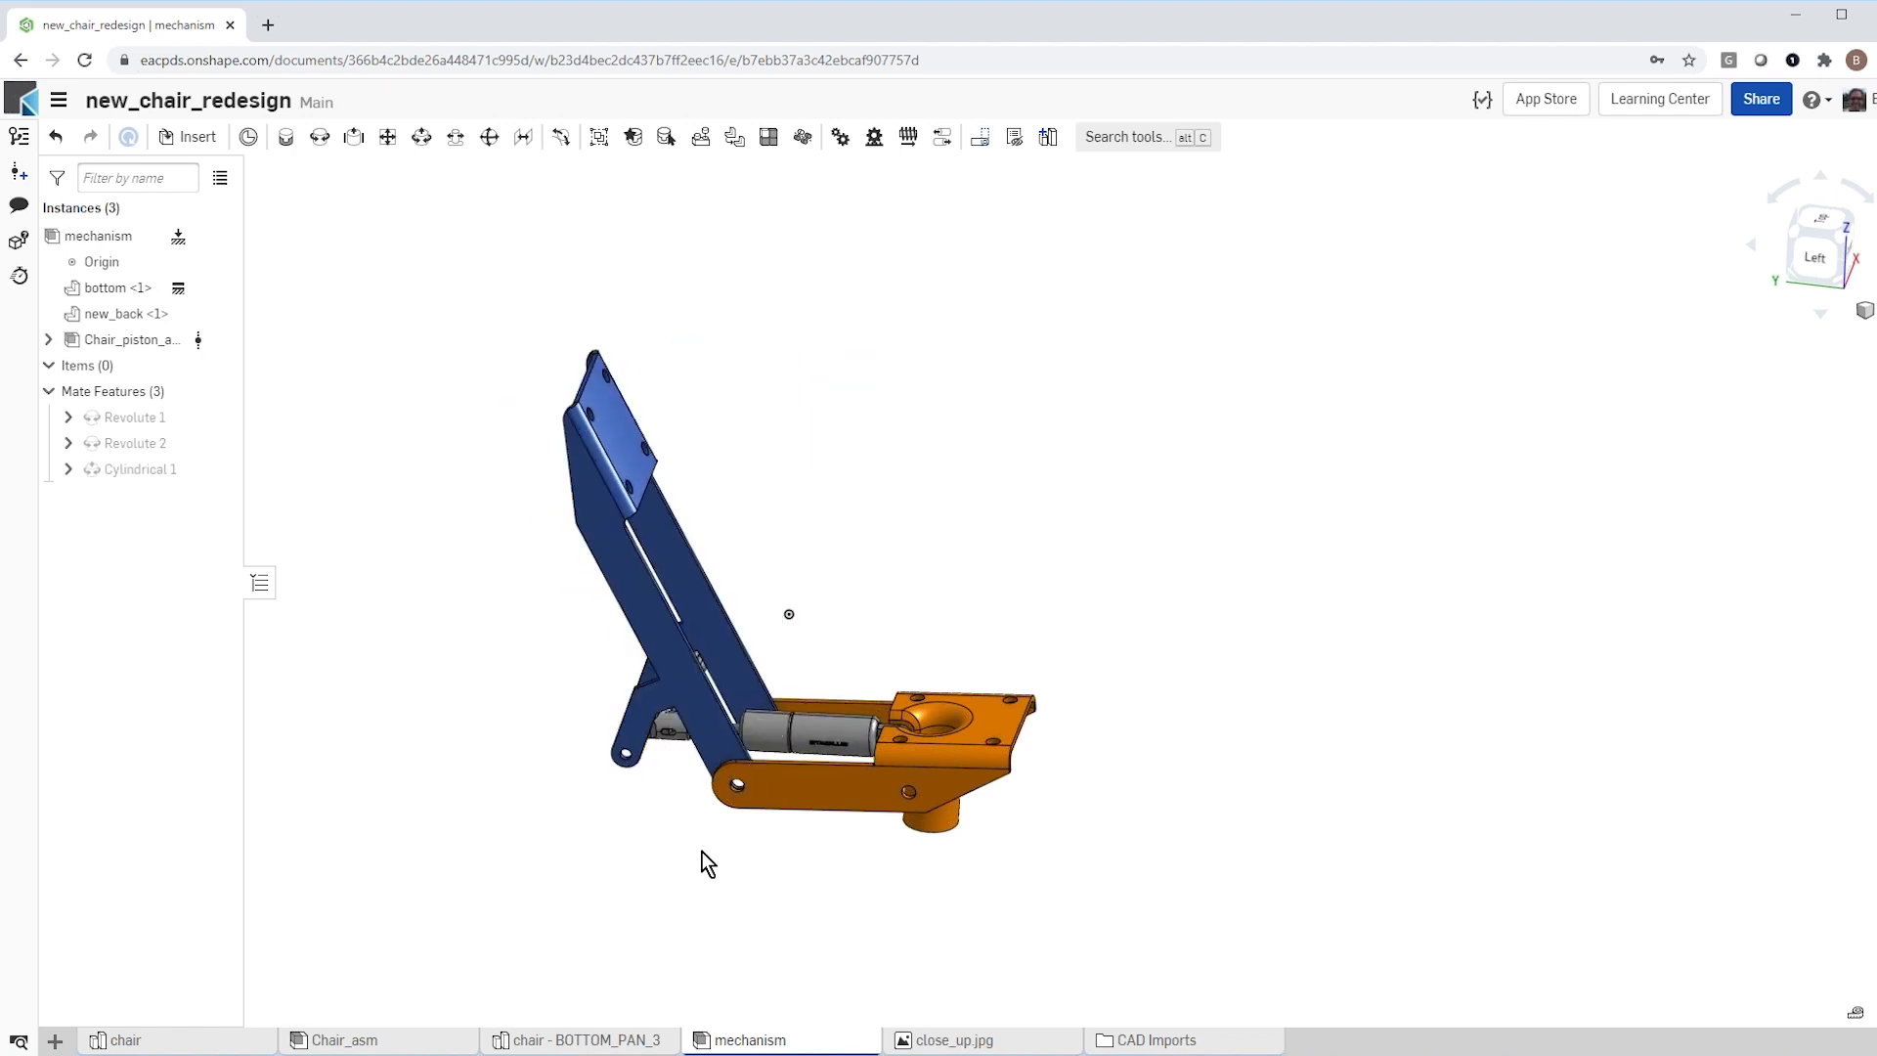
{"action": "scroll", "coordinate": [700, 845], "scroll_direction": "up", "scroll_amount": 3}
{"action": "scroll", "coordinate": [704, 840], "scroll_direction": "down", "scroll_amount": 1}
{"action": "mouse_move", "coordinate": [703, 840]}
{"action": "right_mouse_down"}
{"action": "mouse_move", "coordinate": [684, 807]}
{"action": "mouse_move", "coordinate": [690, 824]}
{"action": "right_mouse_up"}
{"action": "scroll", "coordinate": [690, 824], "scroll_direction": "down", "scroll_amount": 1}
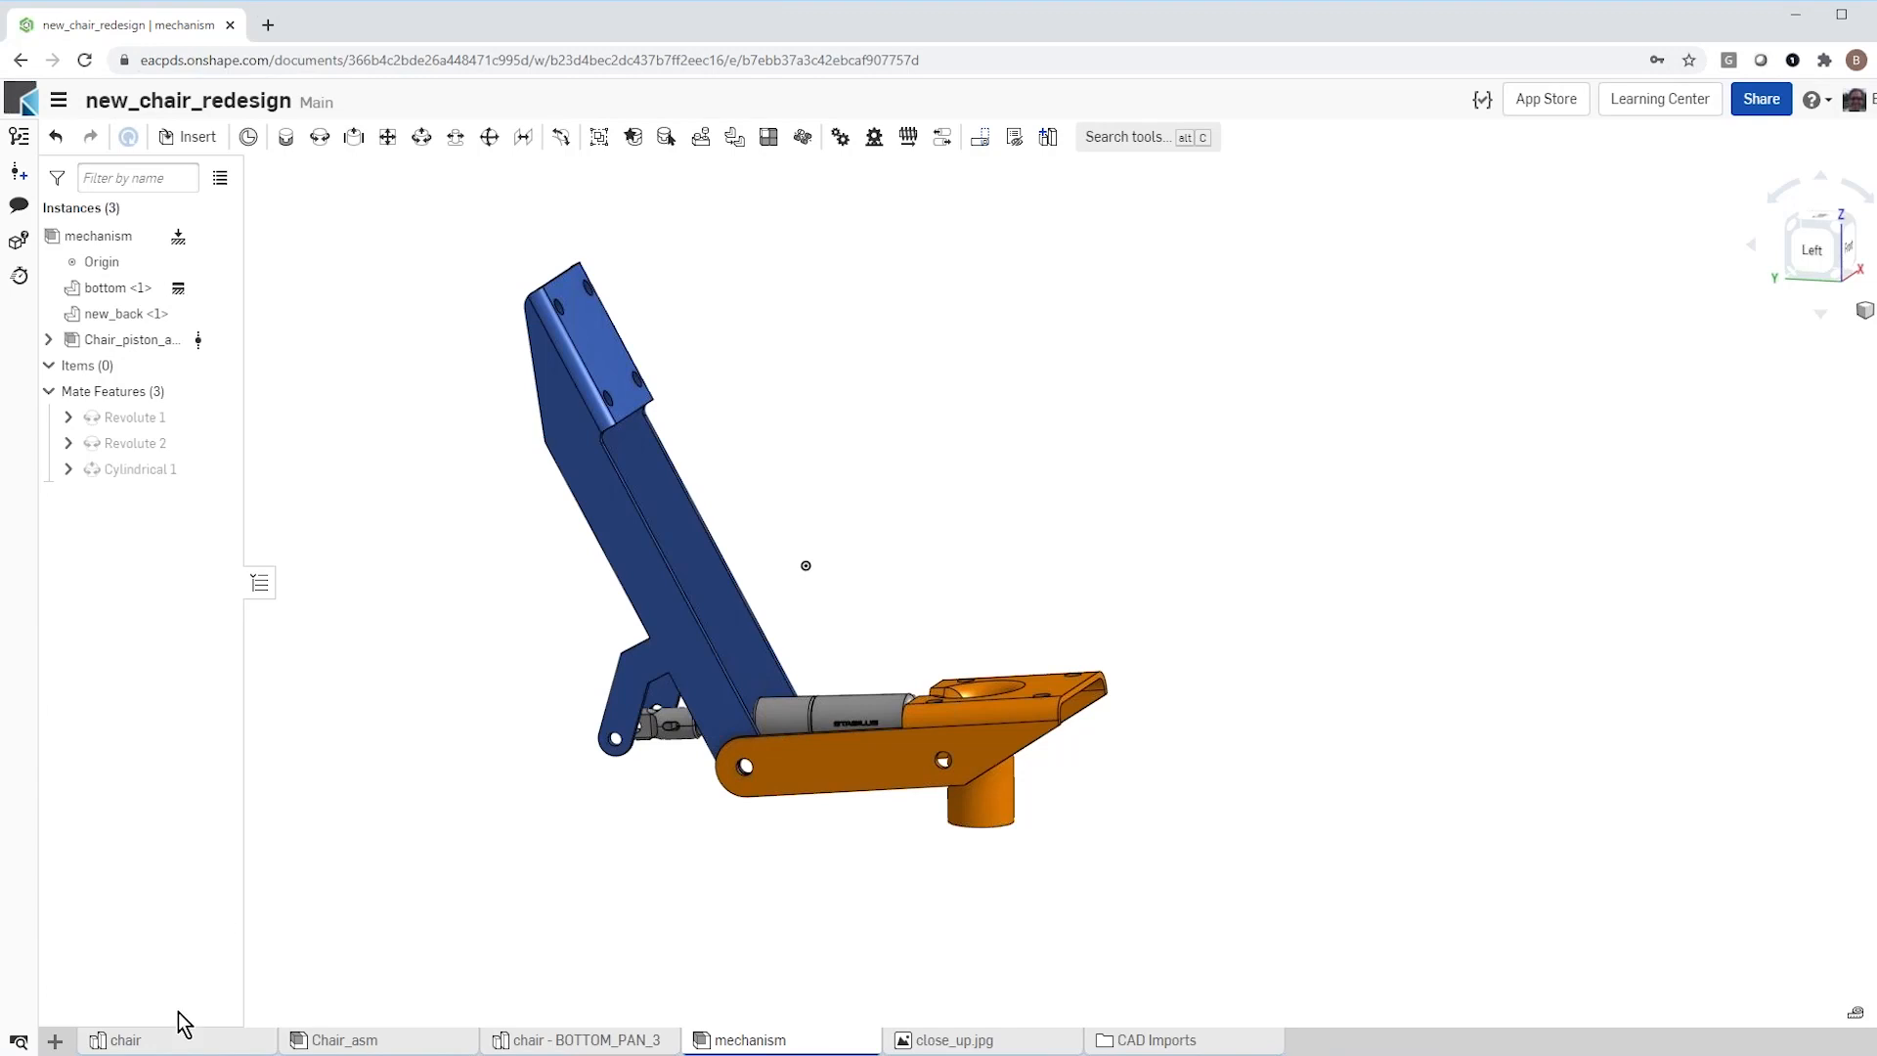
Step: Open the Chair_asm assembly and view the complete chair with its original orange bracket from the left side
{"action": "left_click", "coordinate": [379, 1044]}
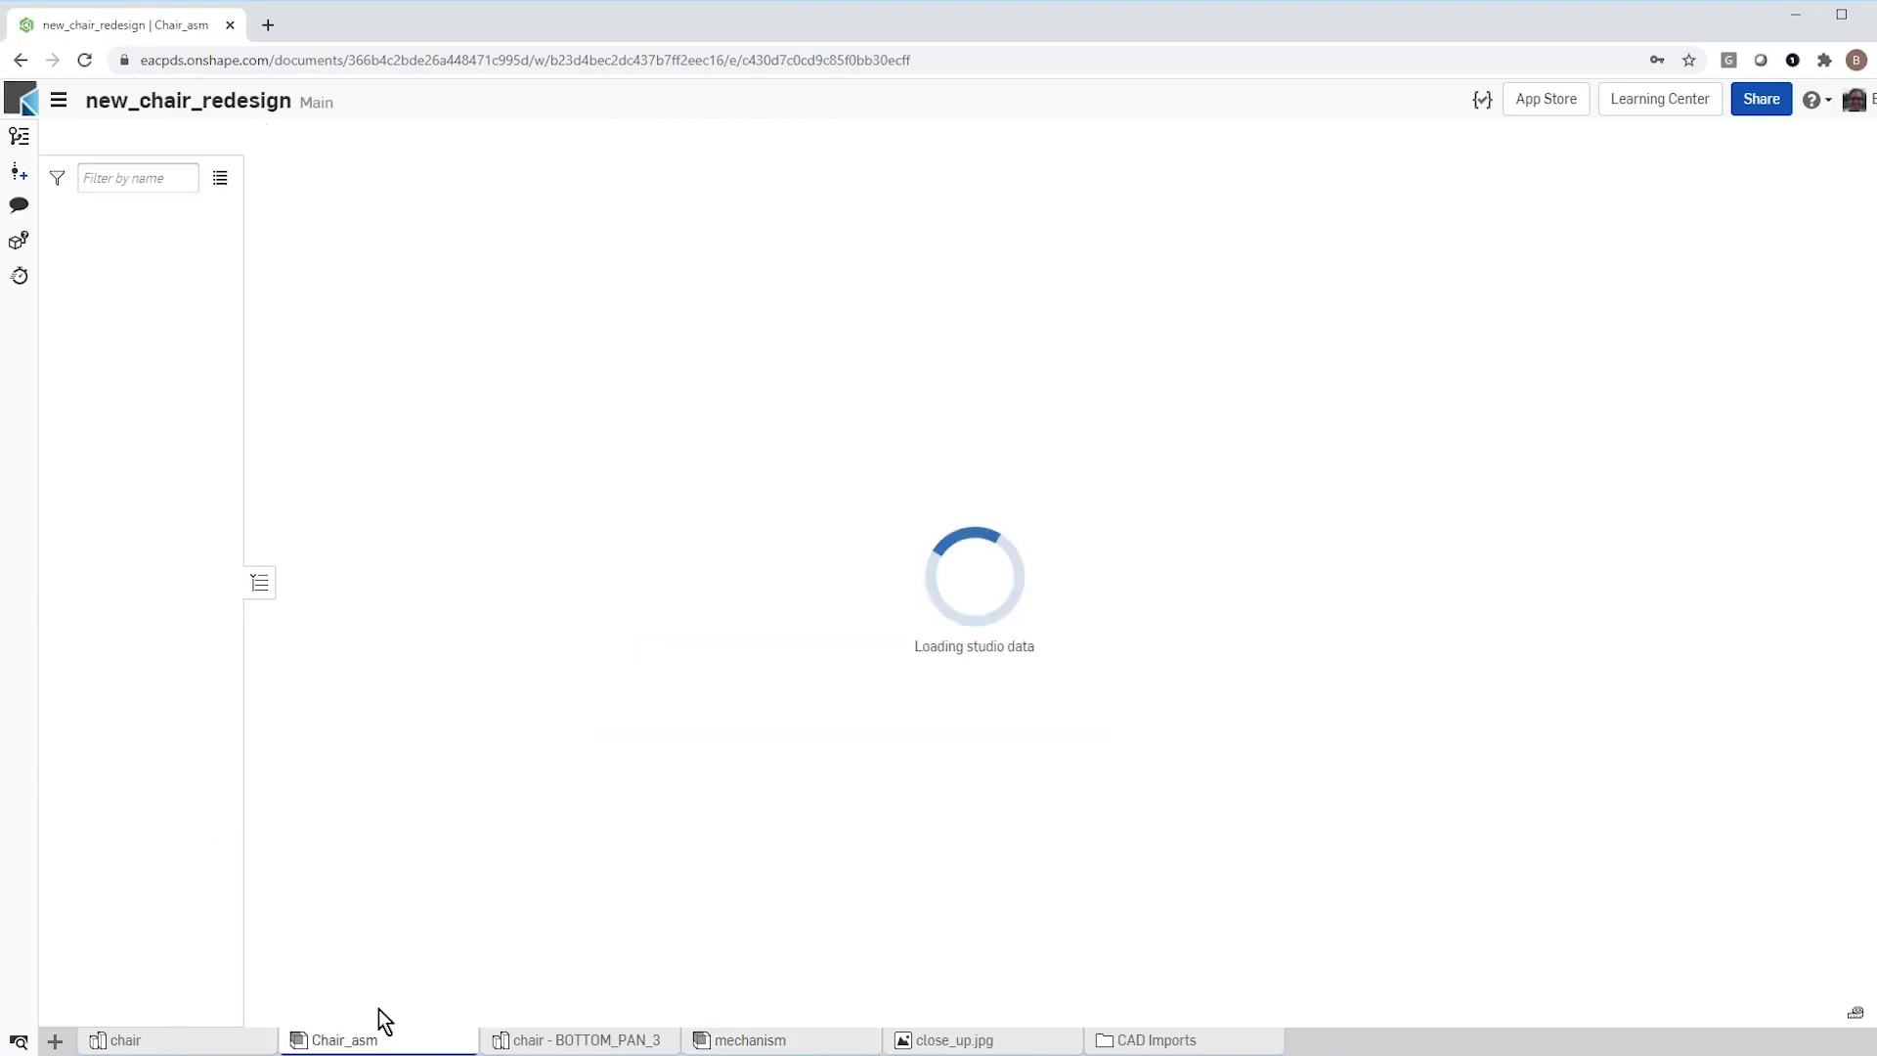
{"action": "right_click_drag", "start_coordinate": [651, 755], "coordinate": [829, 737]}
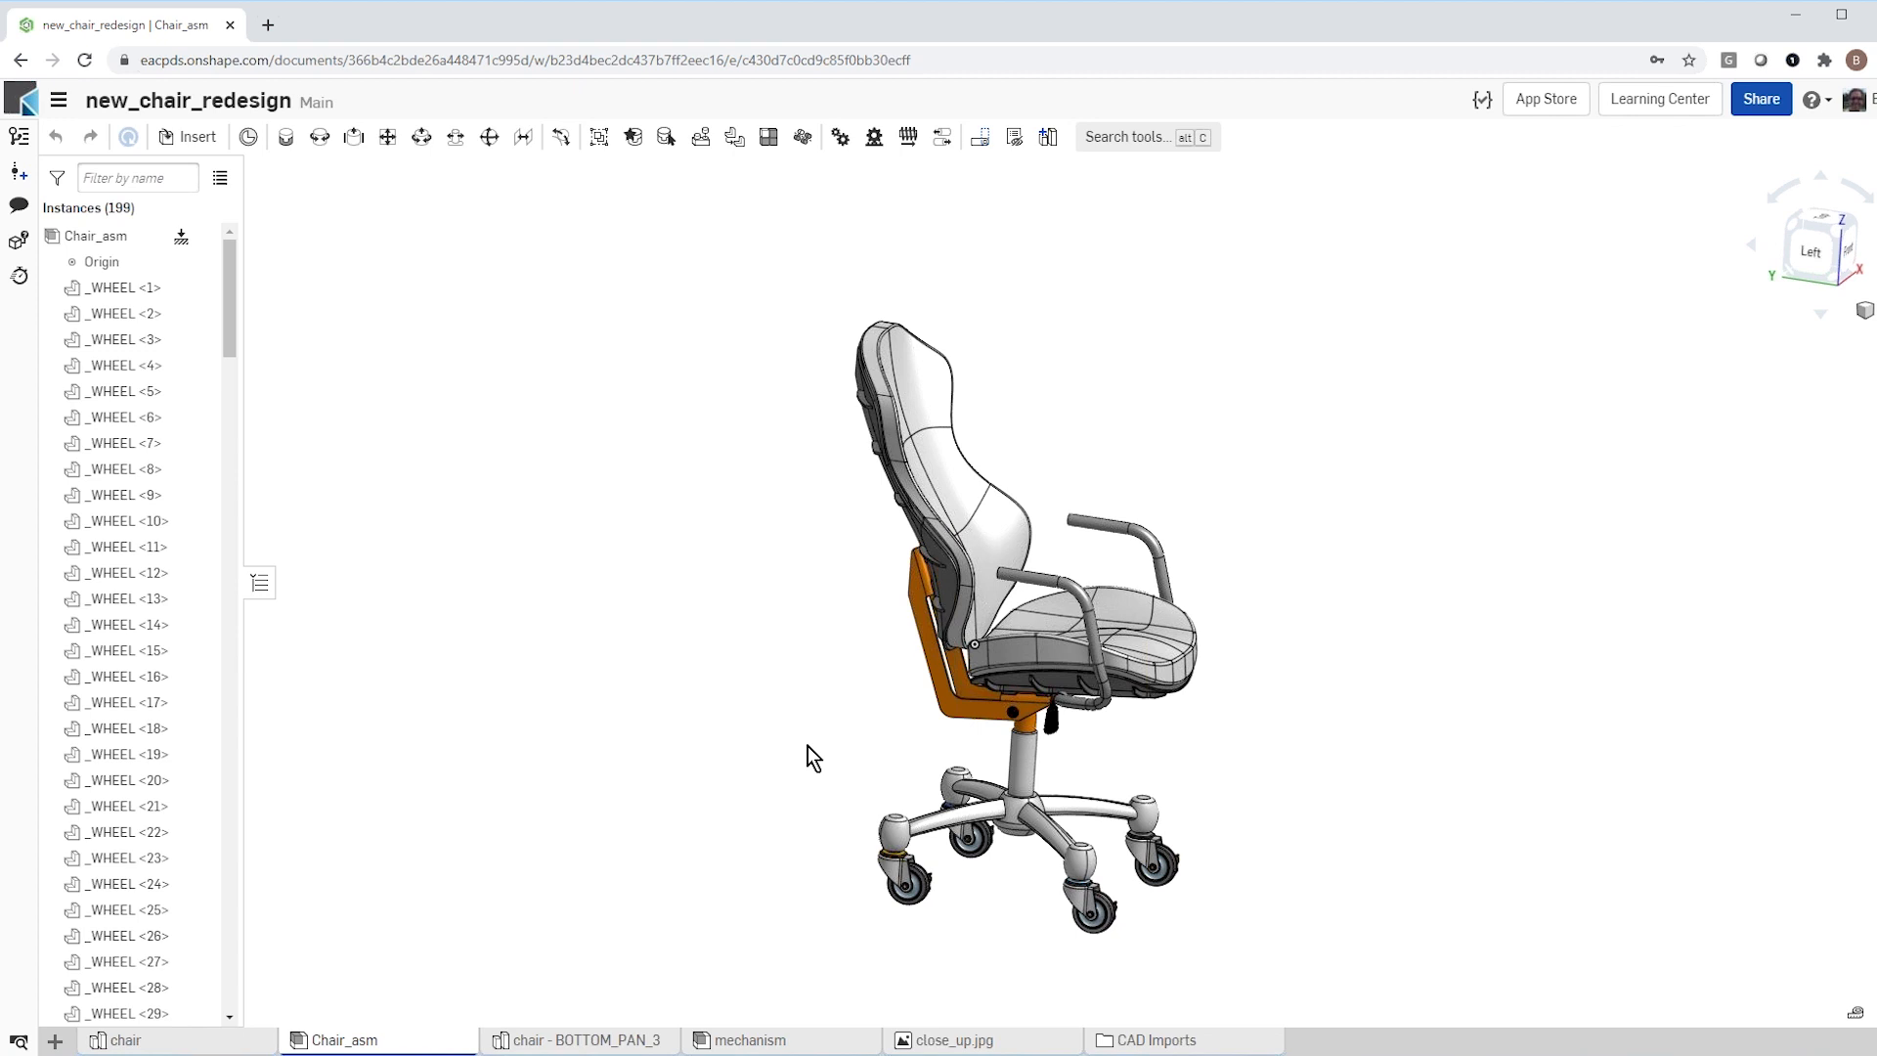
{"action": "scroll", "coordinate": [1251, 608], "scroll_direction": "up", "scroll_amount": 2}
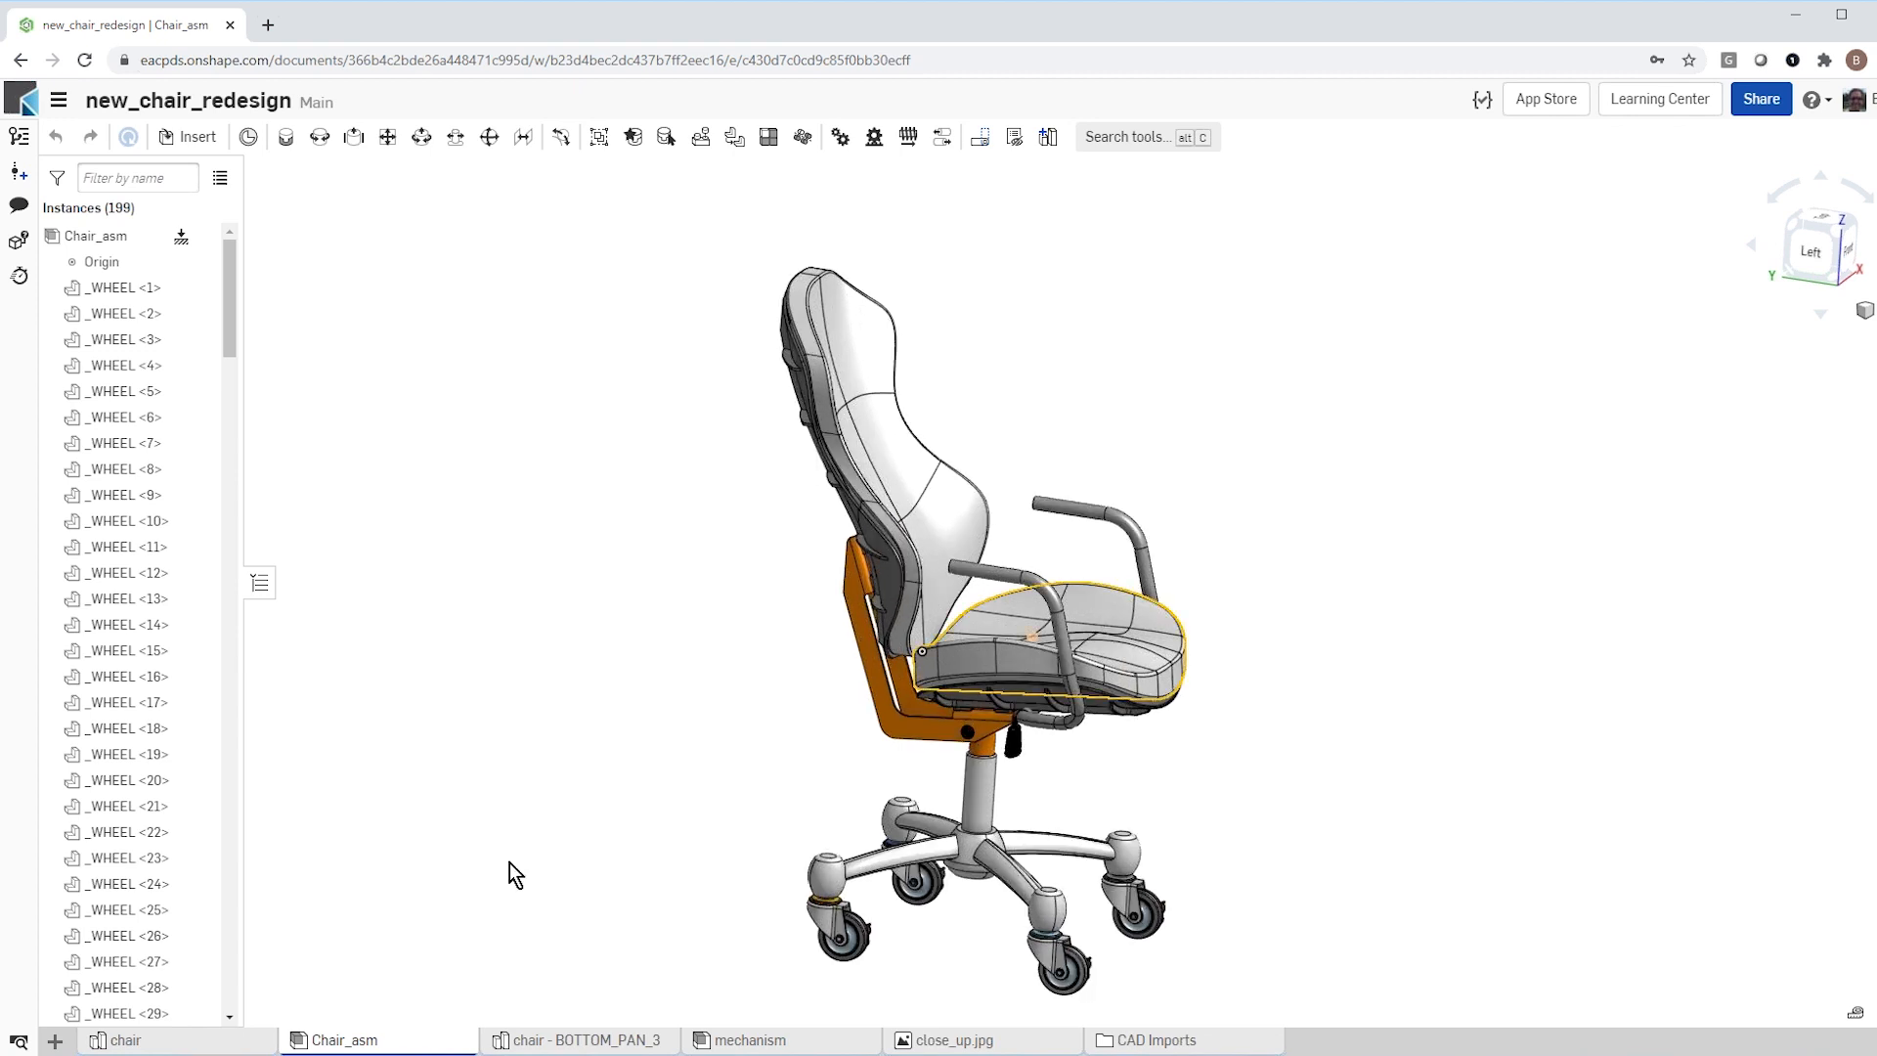
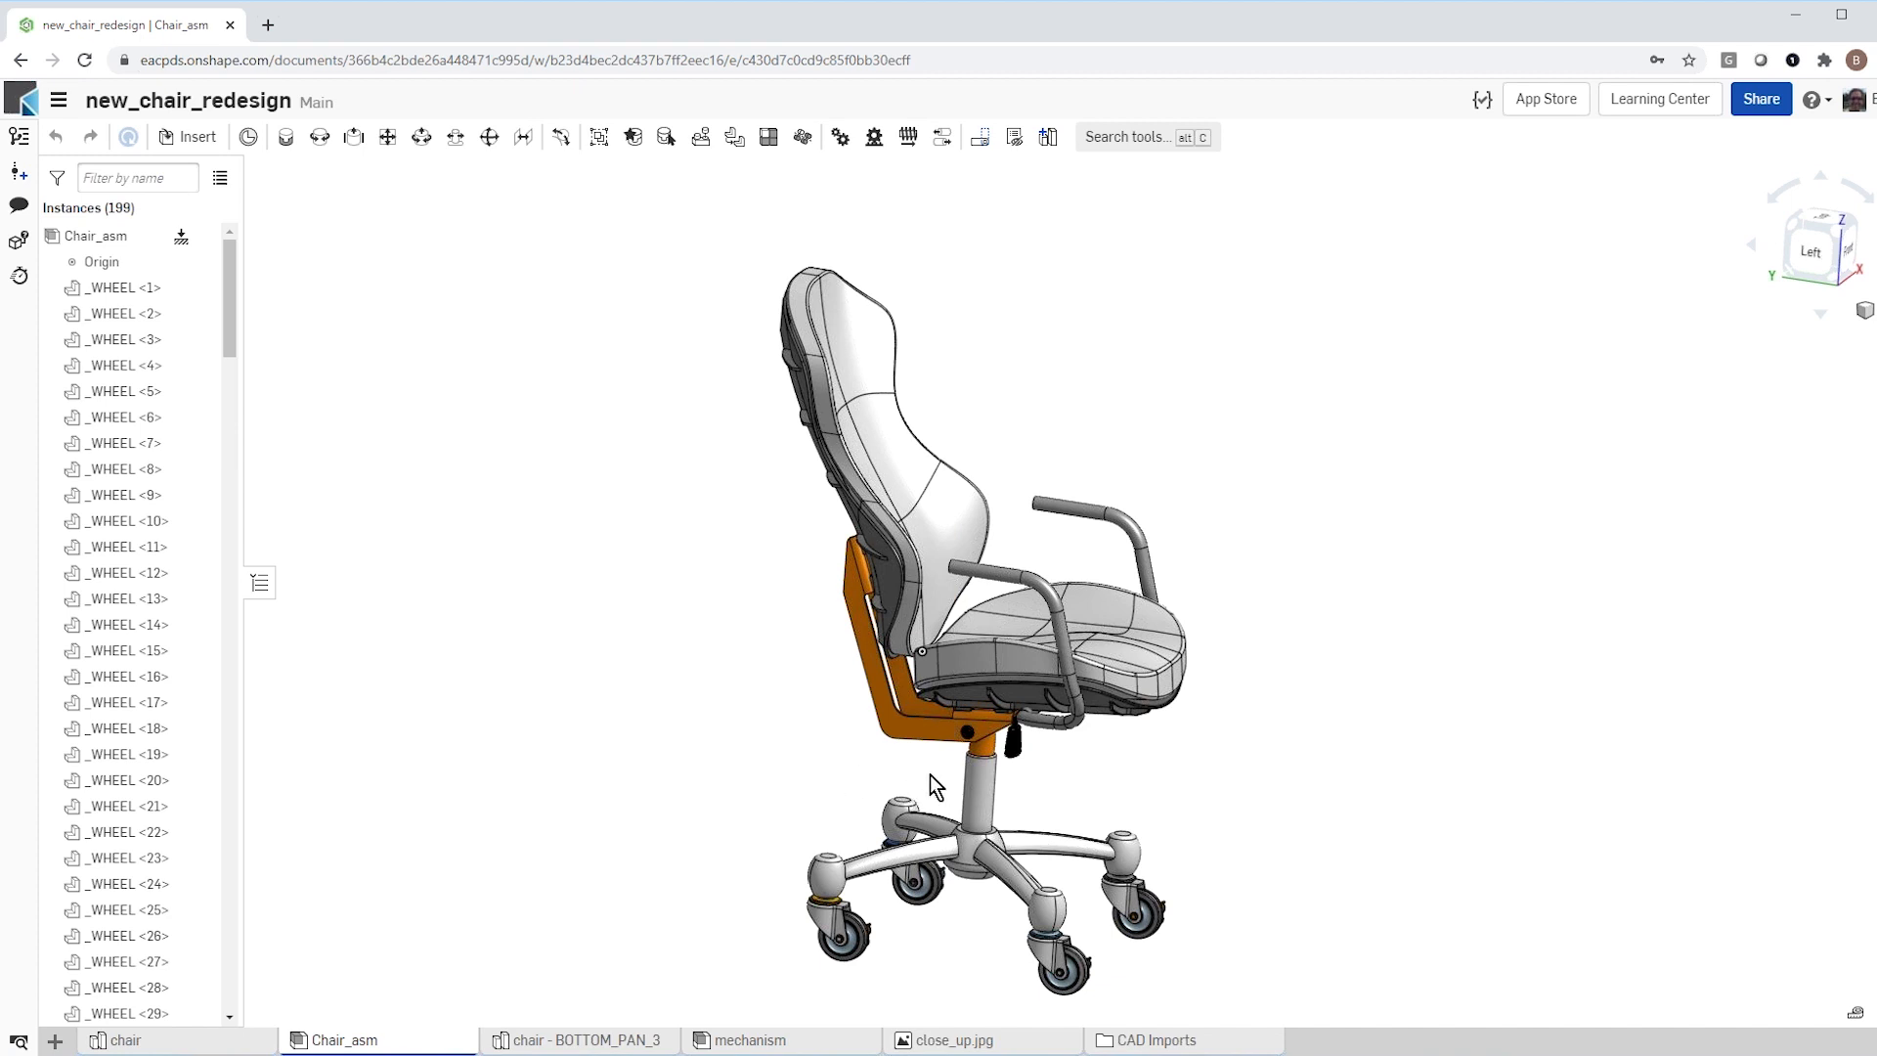
Step: Delete the original orange bracket, BOTTOM_PAN_3, from the Chair_asm assembly
{"action": "scroll", "coordinate": [928, 773], "scroll_direction": "up", "scroll_amount": 3}
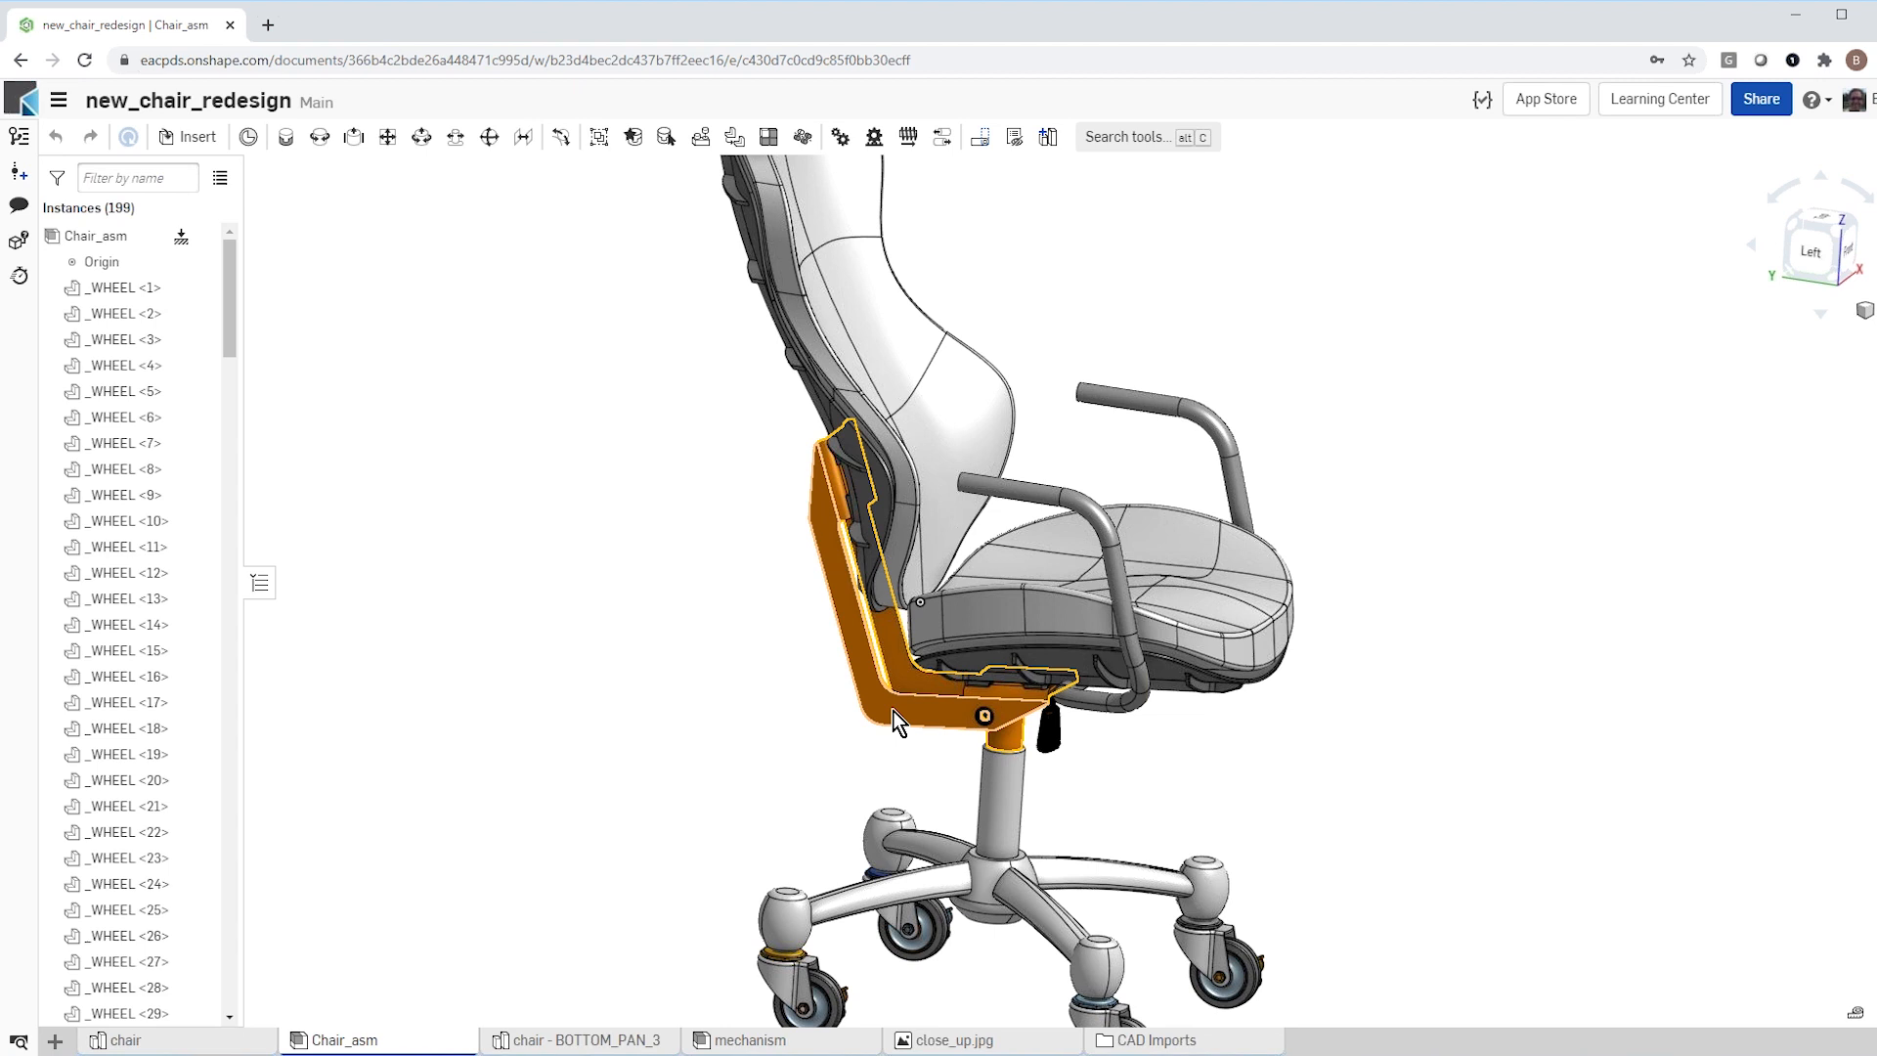
{"action": "left_click", "coordinate": [894, 711]}
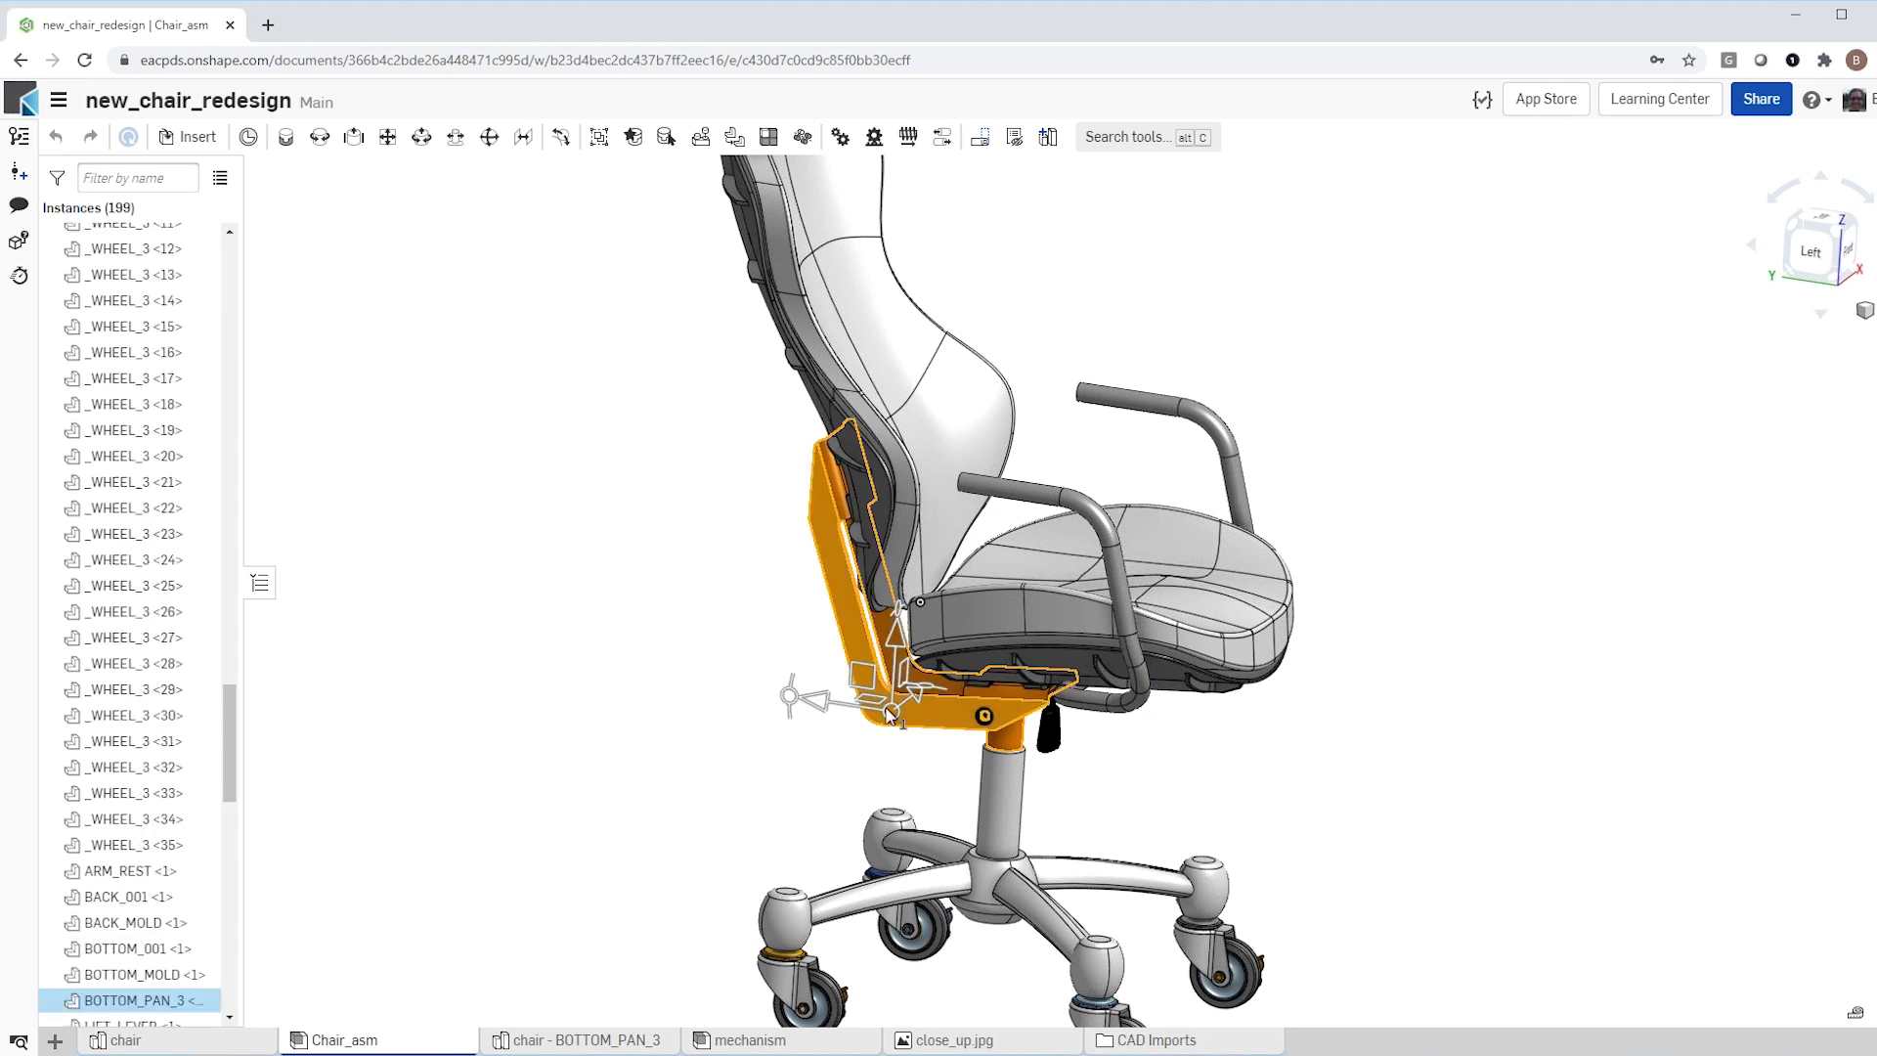
{"action": "right_click", "coordinate": [134, 1000]}
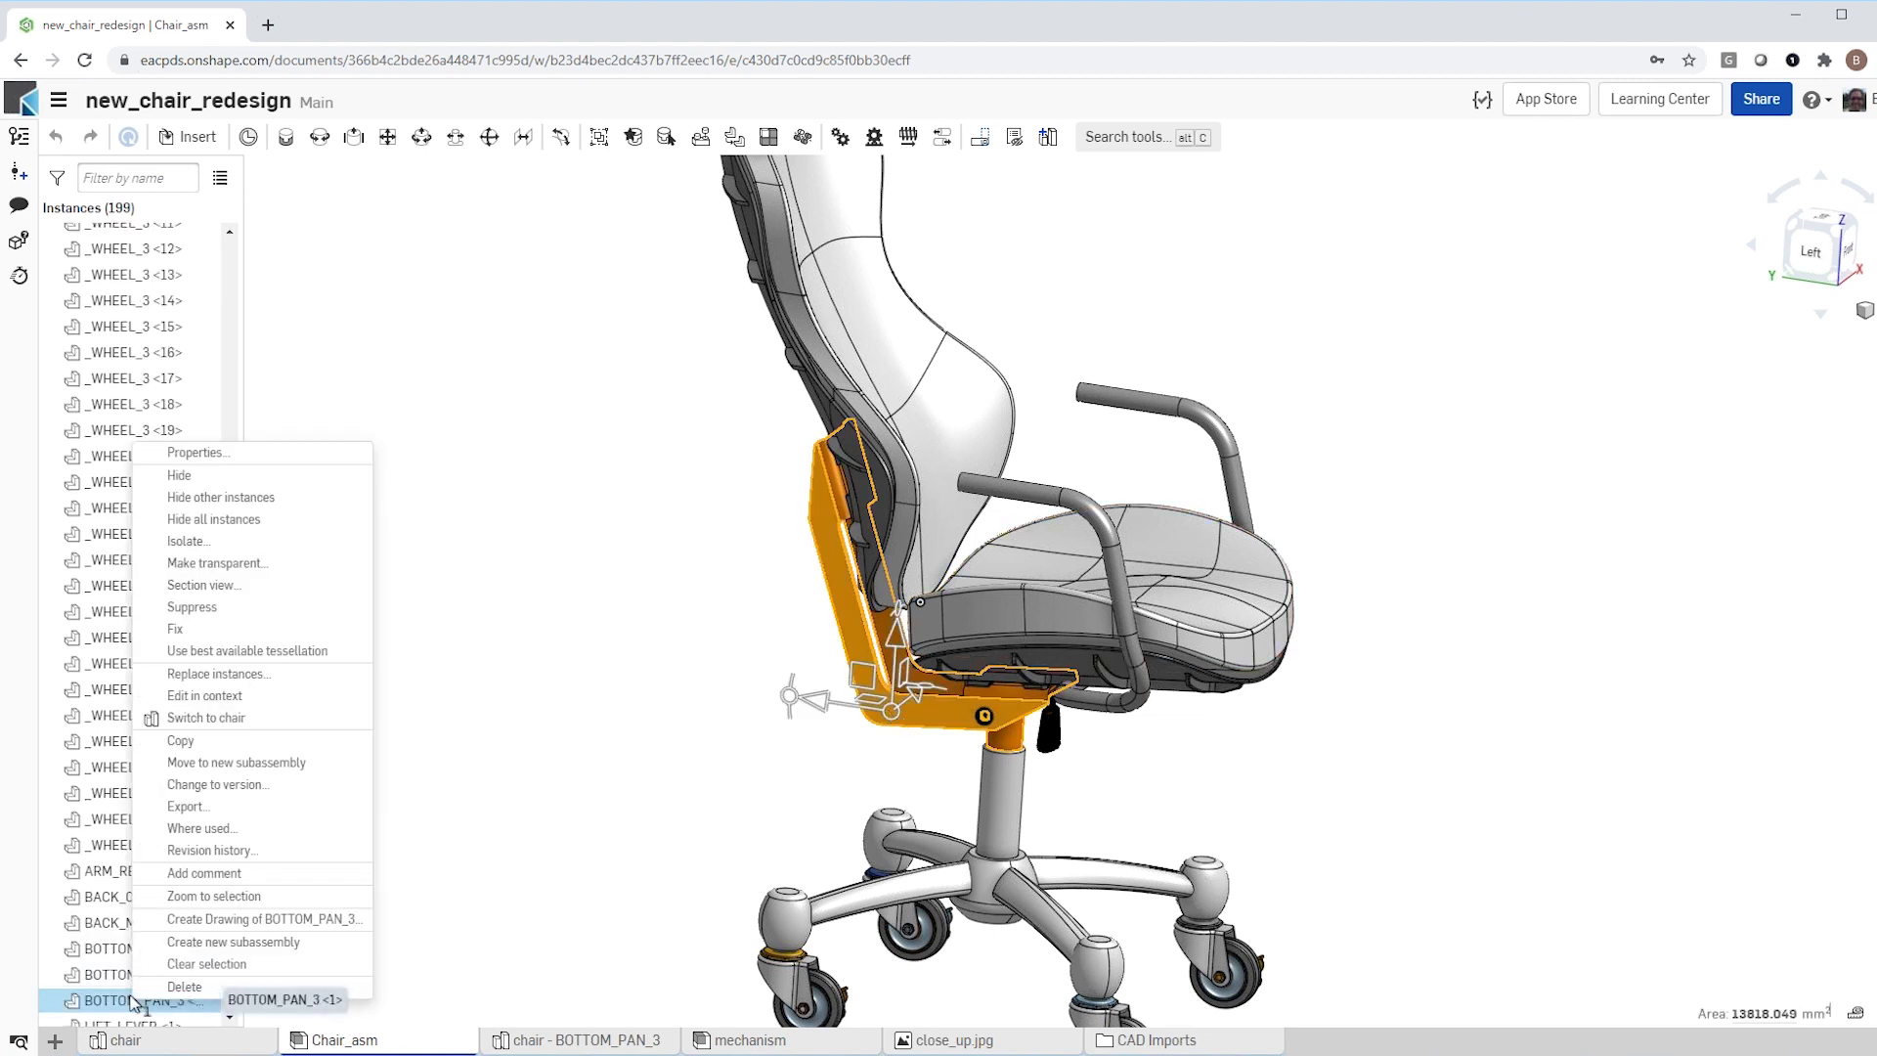
{"action": "left_click", "coordinate": [186, 985]}
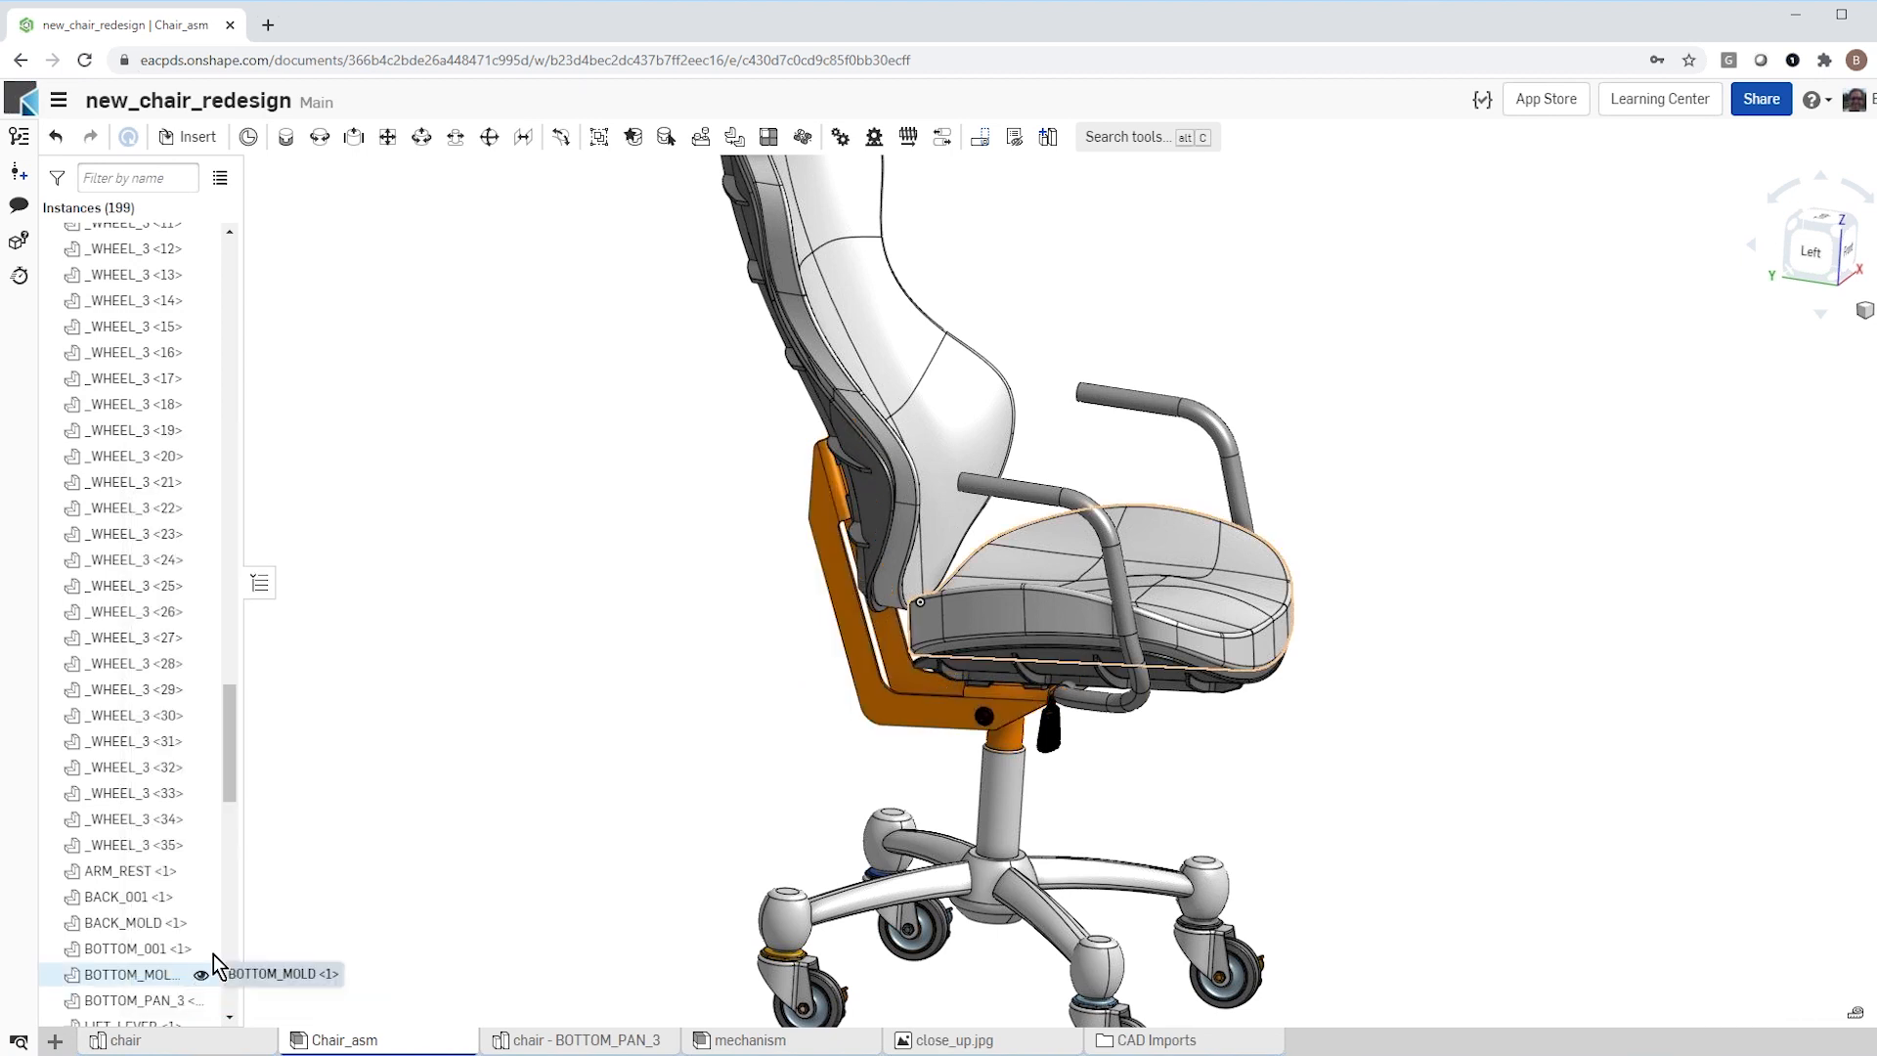
{"action": "scroll", "coordinate": [621, 740], "scroll_direction": "down", "scroll_amount": 2}
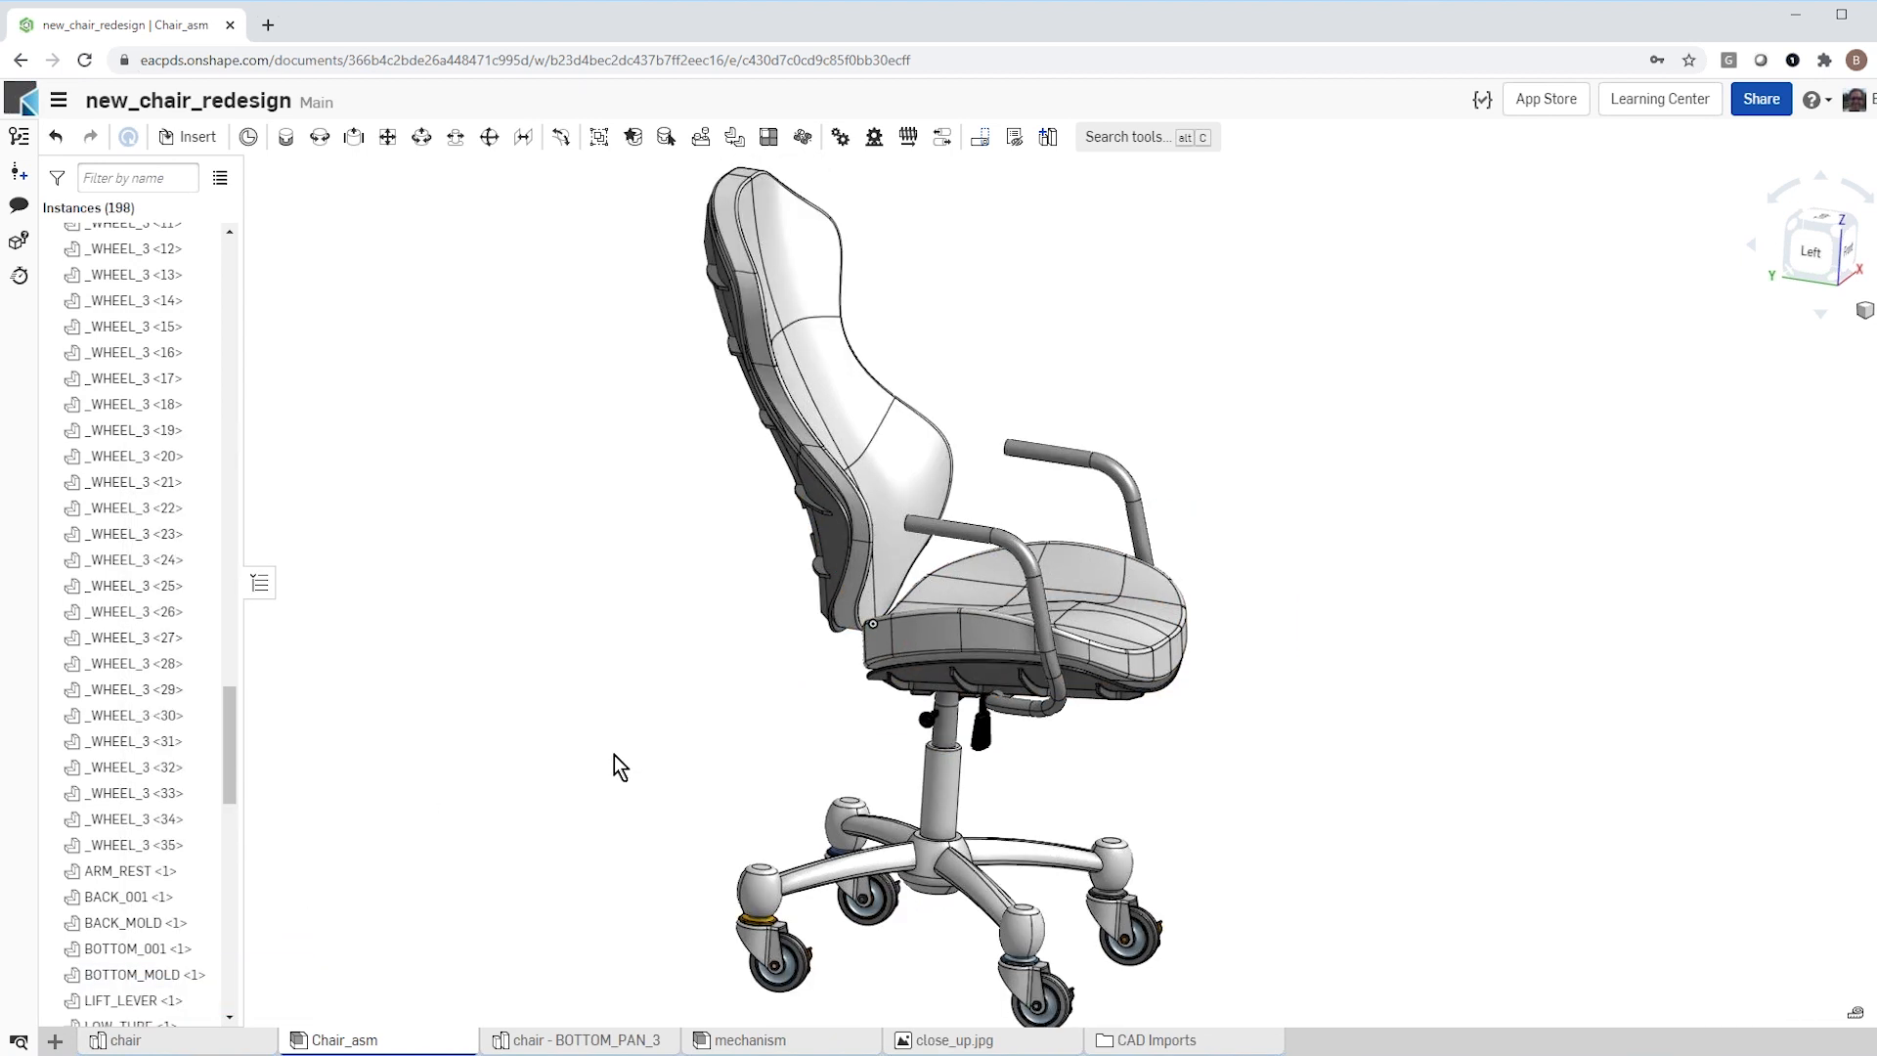
Step: Insert the mechanism assembly from the current document into Chair_asm at its default position
{"action": "left_click", "coordinate": [189, 140]}
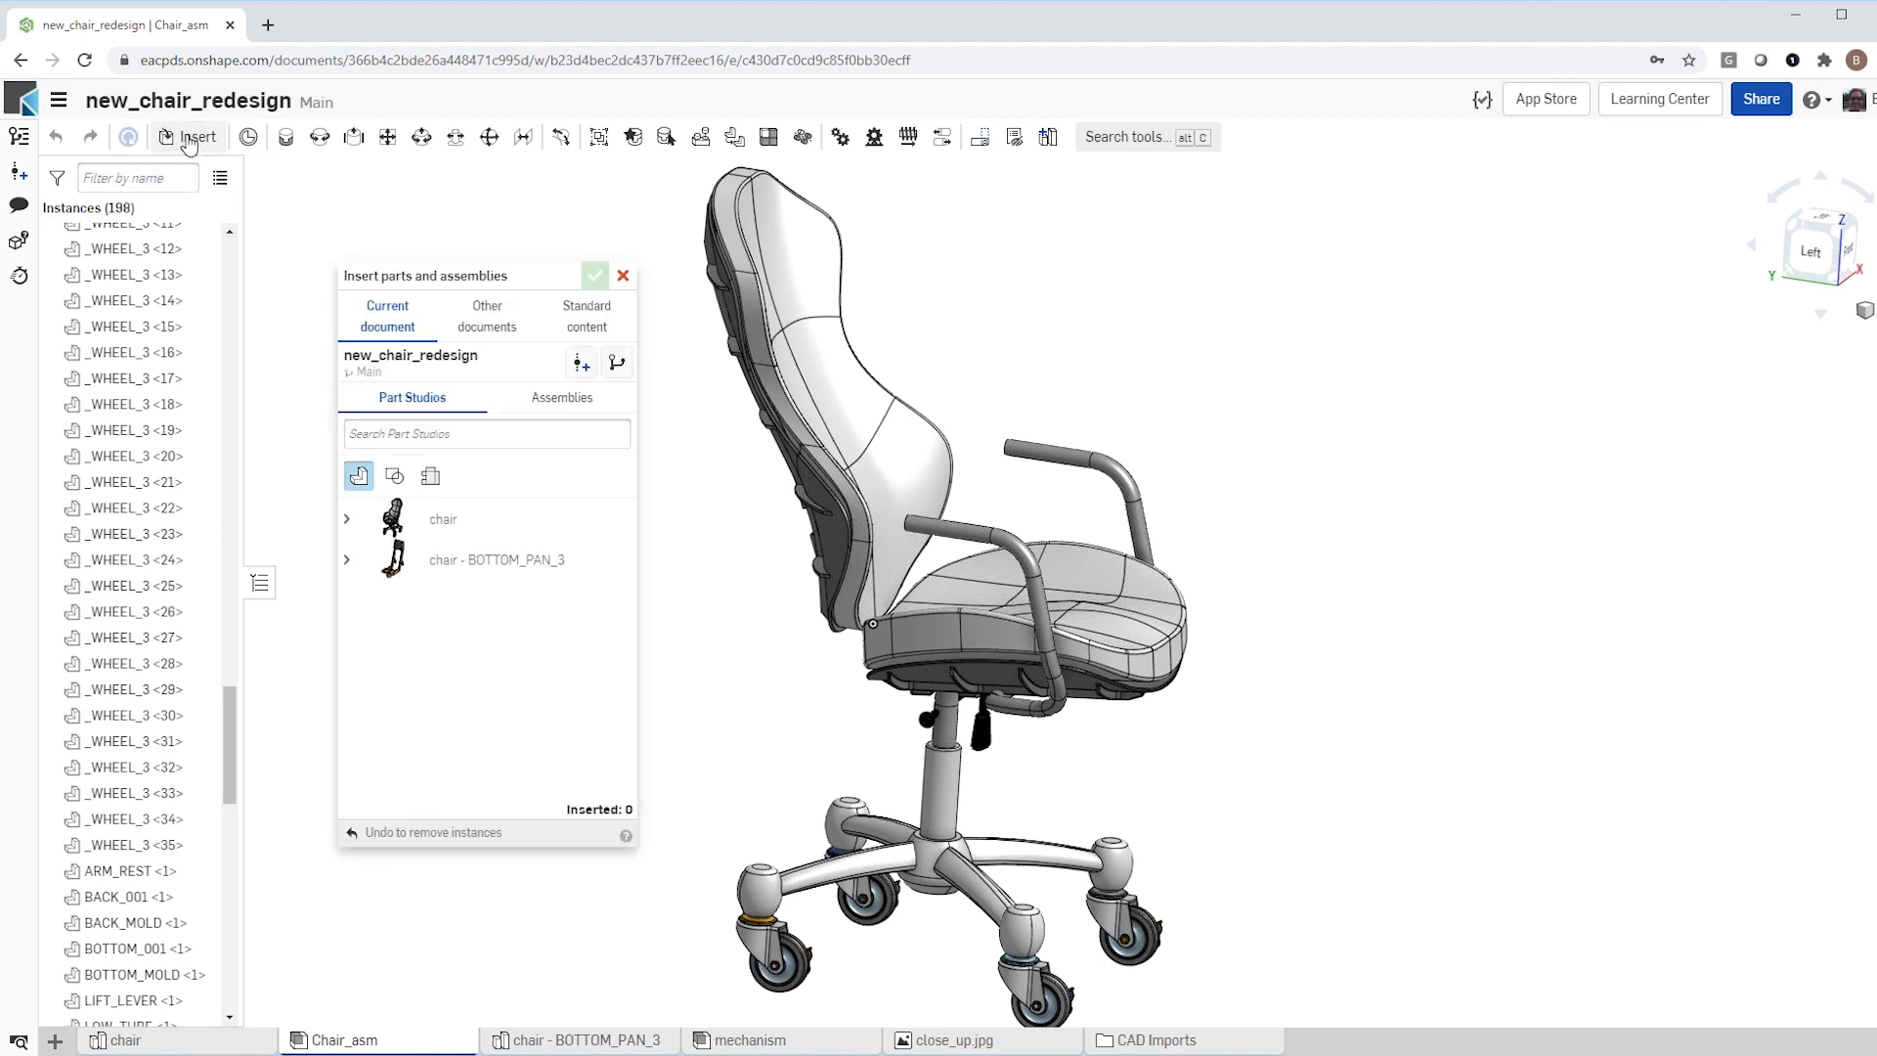
{"action": "left_click", "coordinate": [559, 398]}
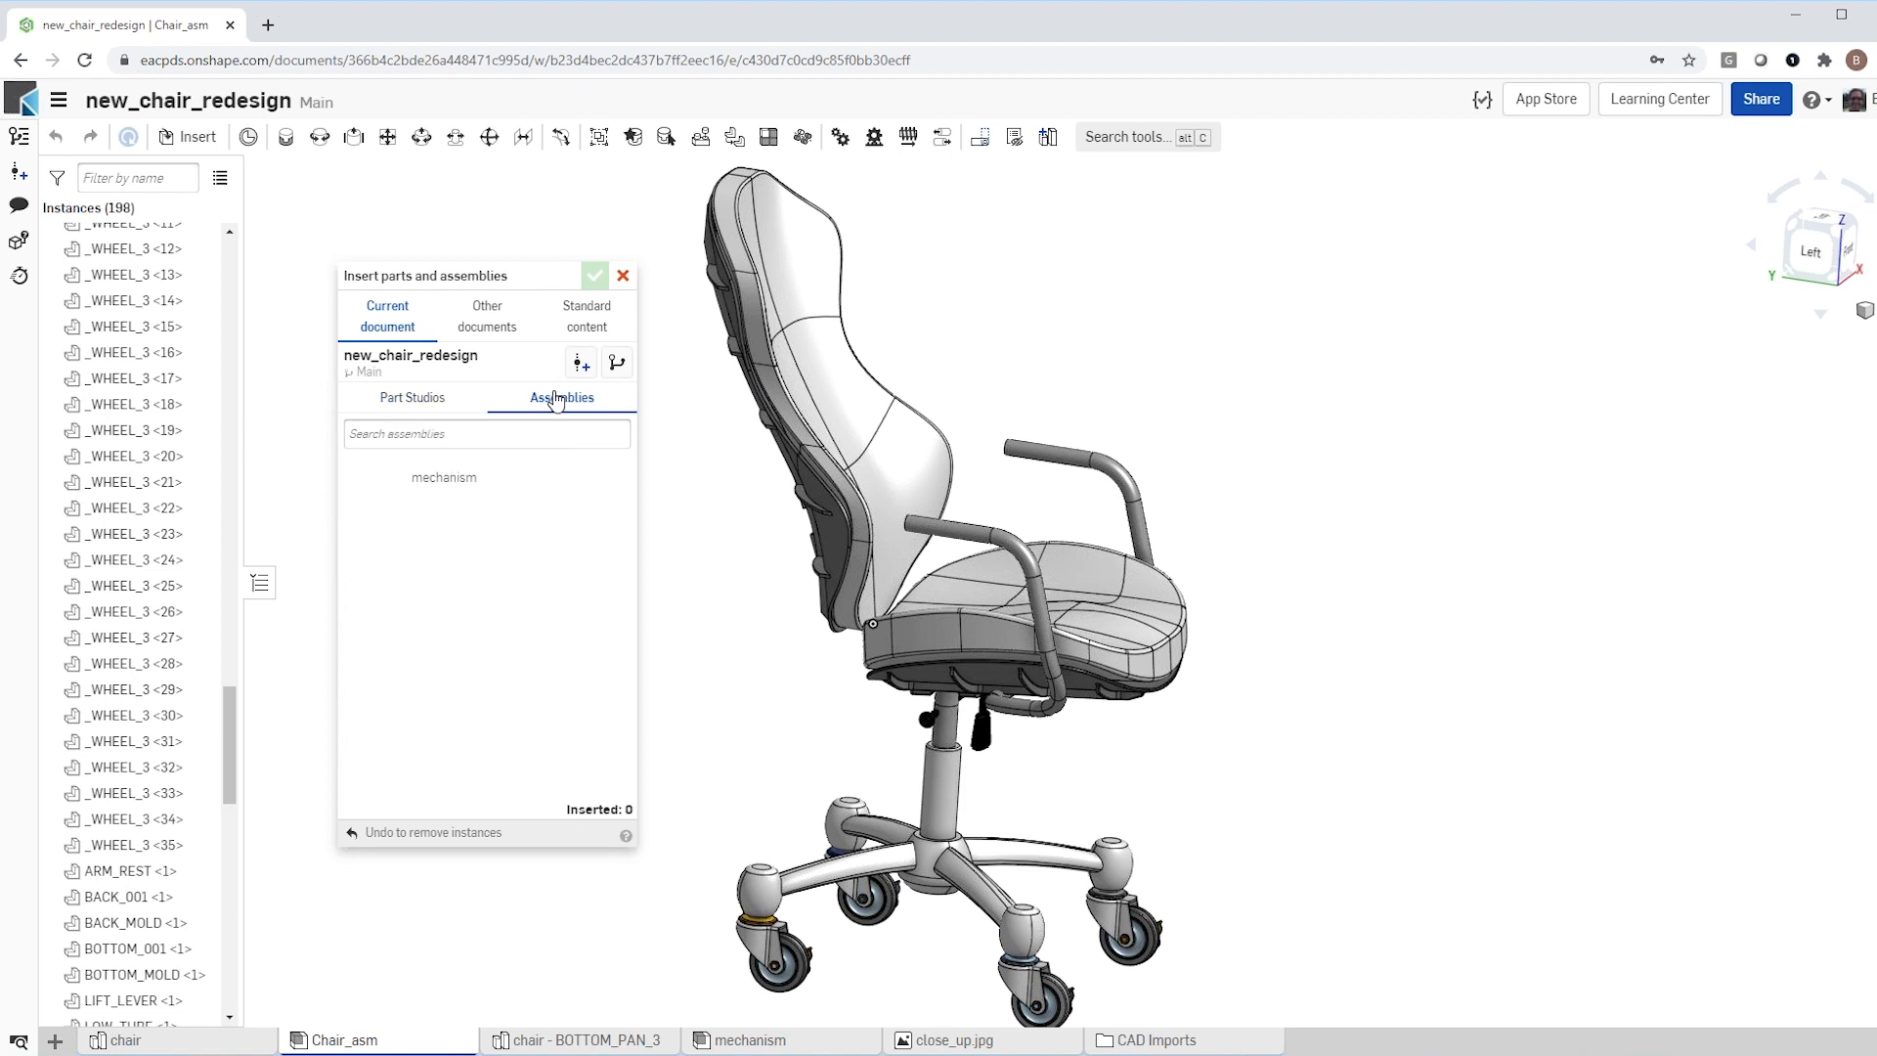
{"action": "left_click", "coordinate": [431, 485]}
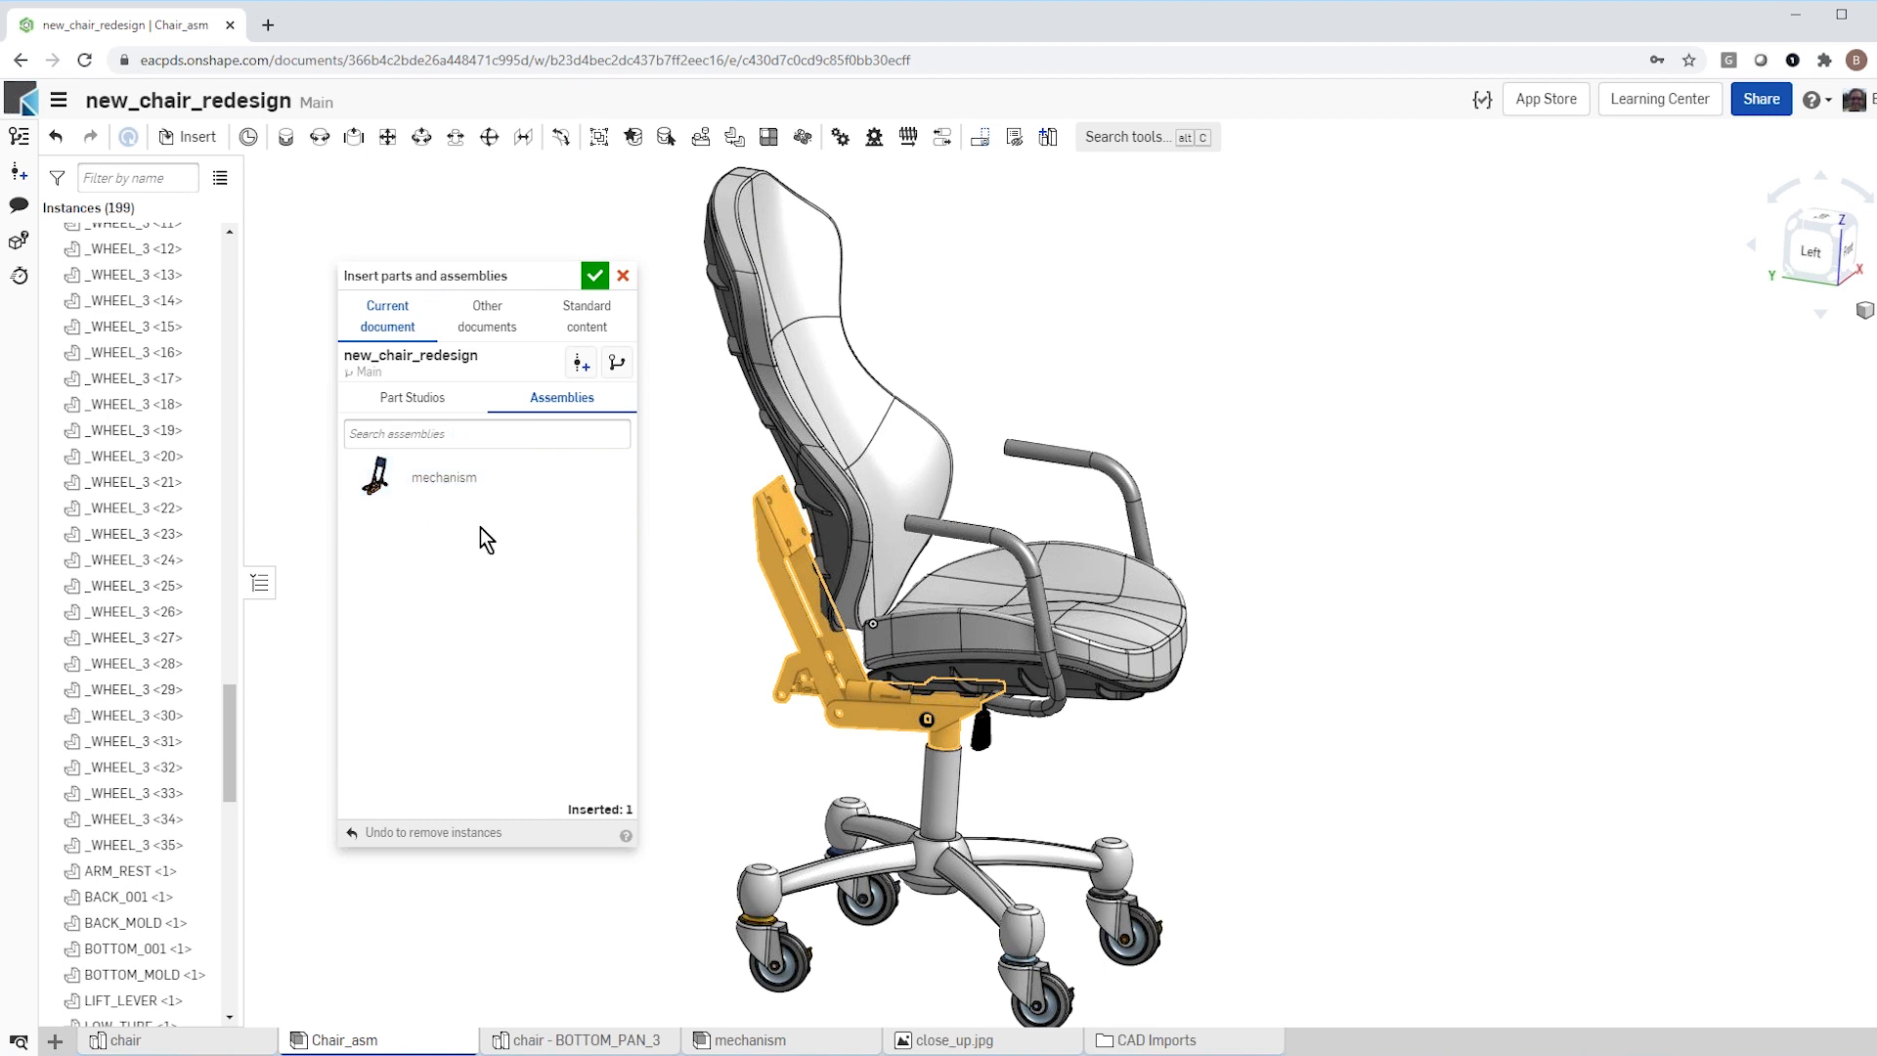
{"action": "left_click", "coordinate": [592, 281]}
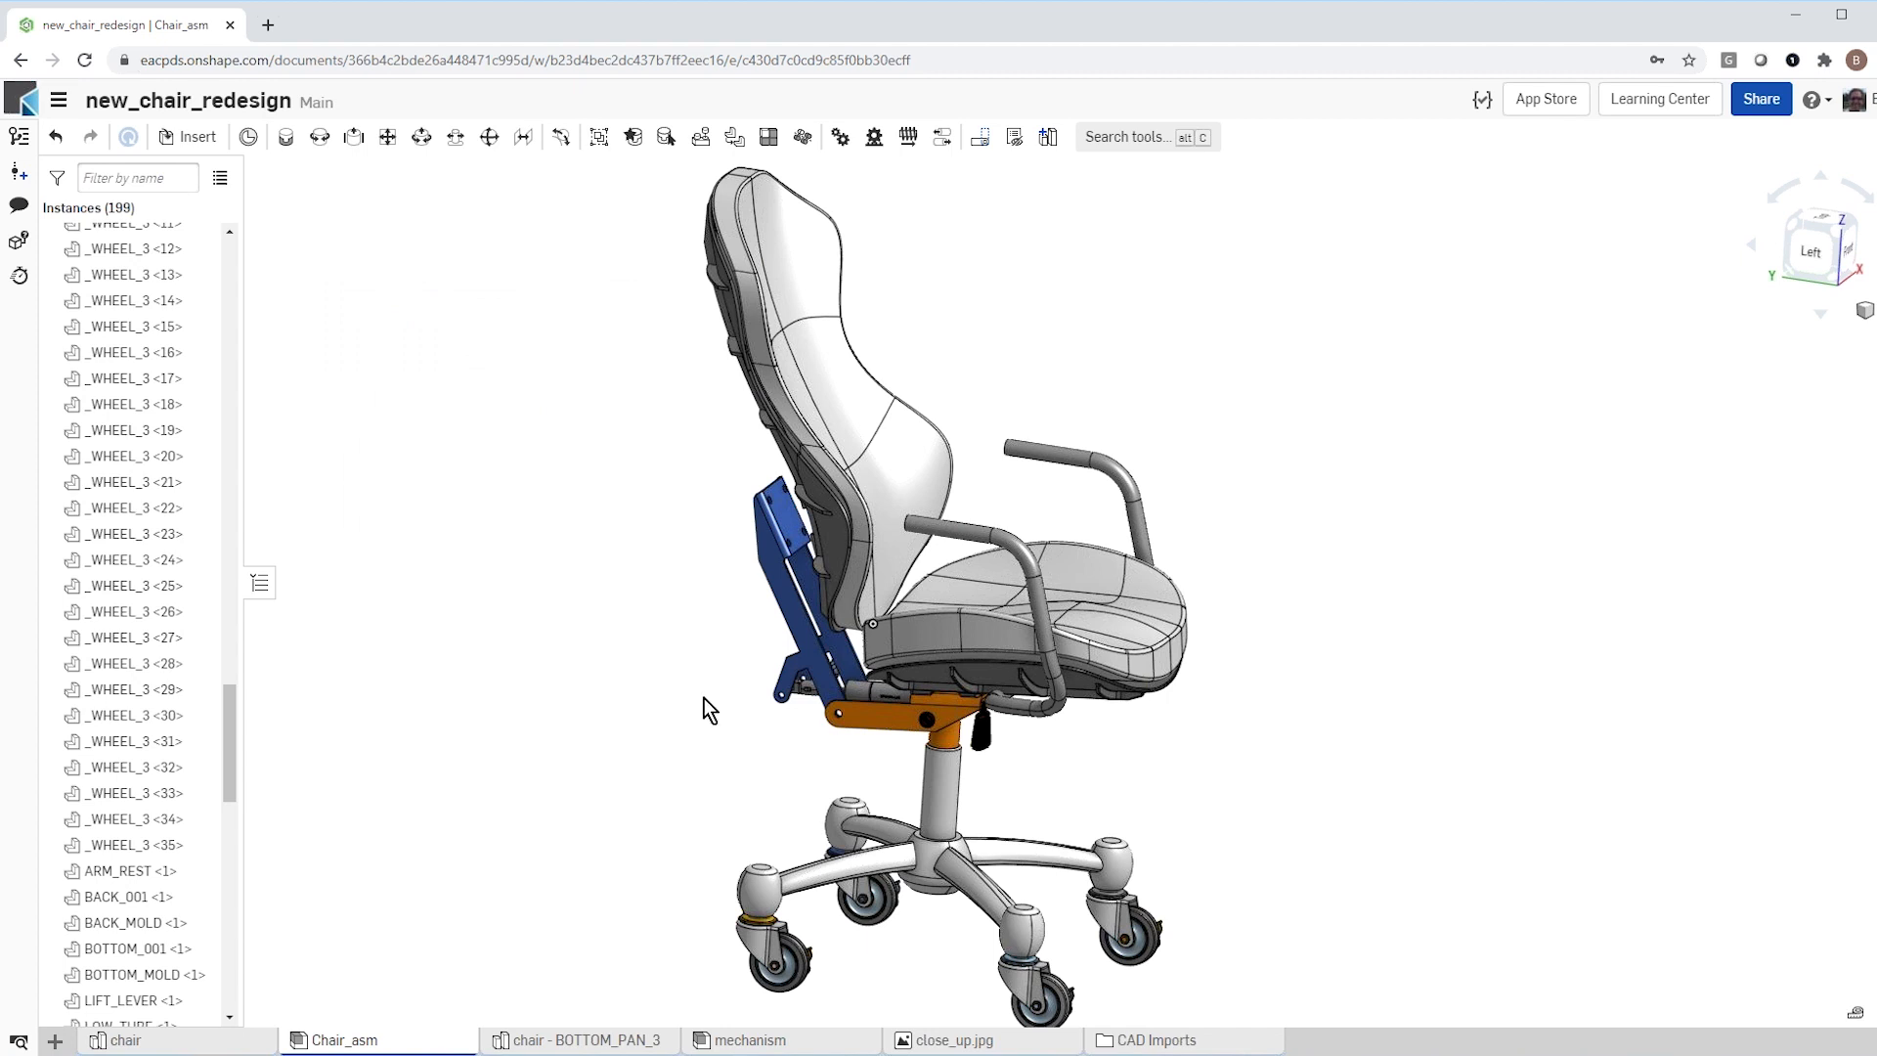
Step: Move the seat with its armrests forward and upward, clear of the backrest and the mechanism
{"action": "scroll", "coordinate": [586, 718], "scroll_direction": "up", "scroll_amount": 3}
{"action": "scroll", "coordinate": [635, 759], "scroll_direction": "down", "scroll_amount": 3}
{"action": "scroll", "coordinate": [658, 755], "scroll_direction": "up", "scroll_amount": 3}
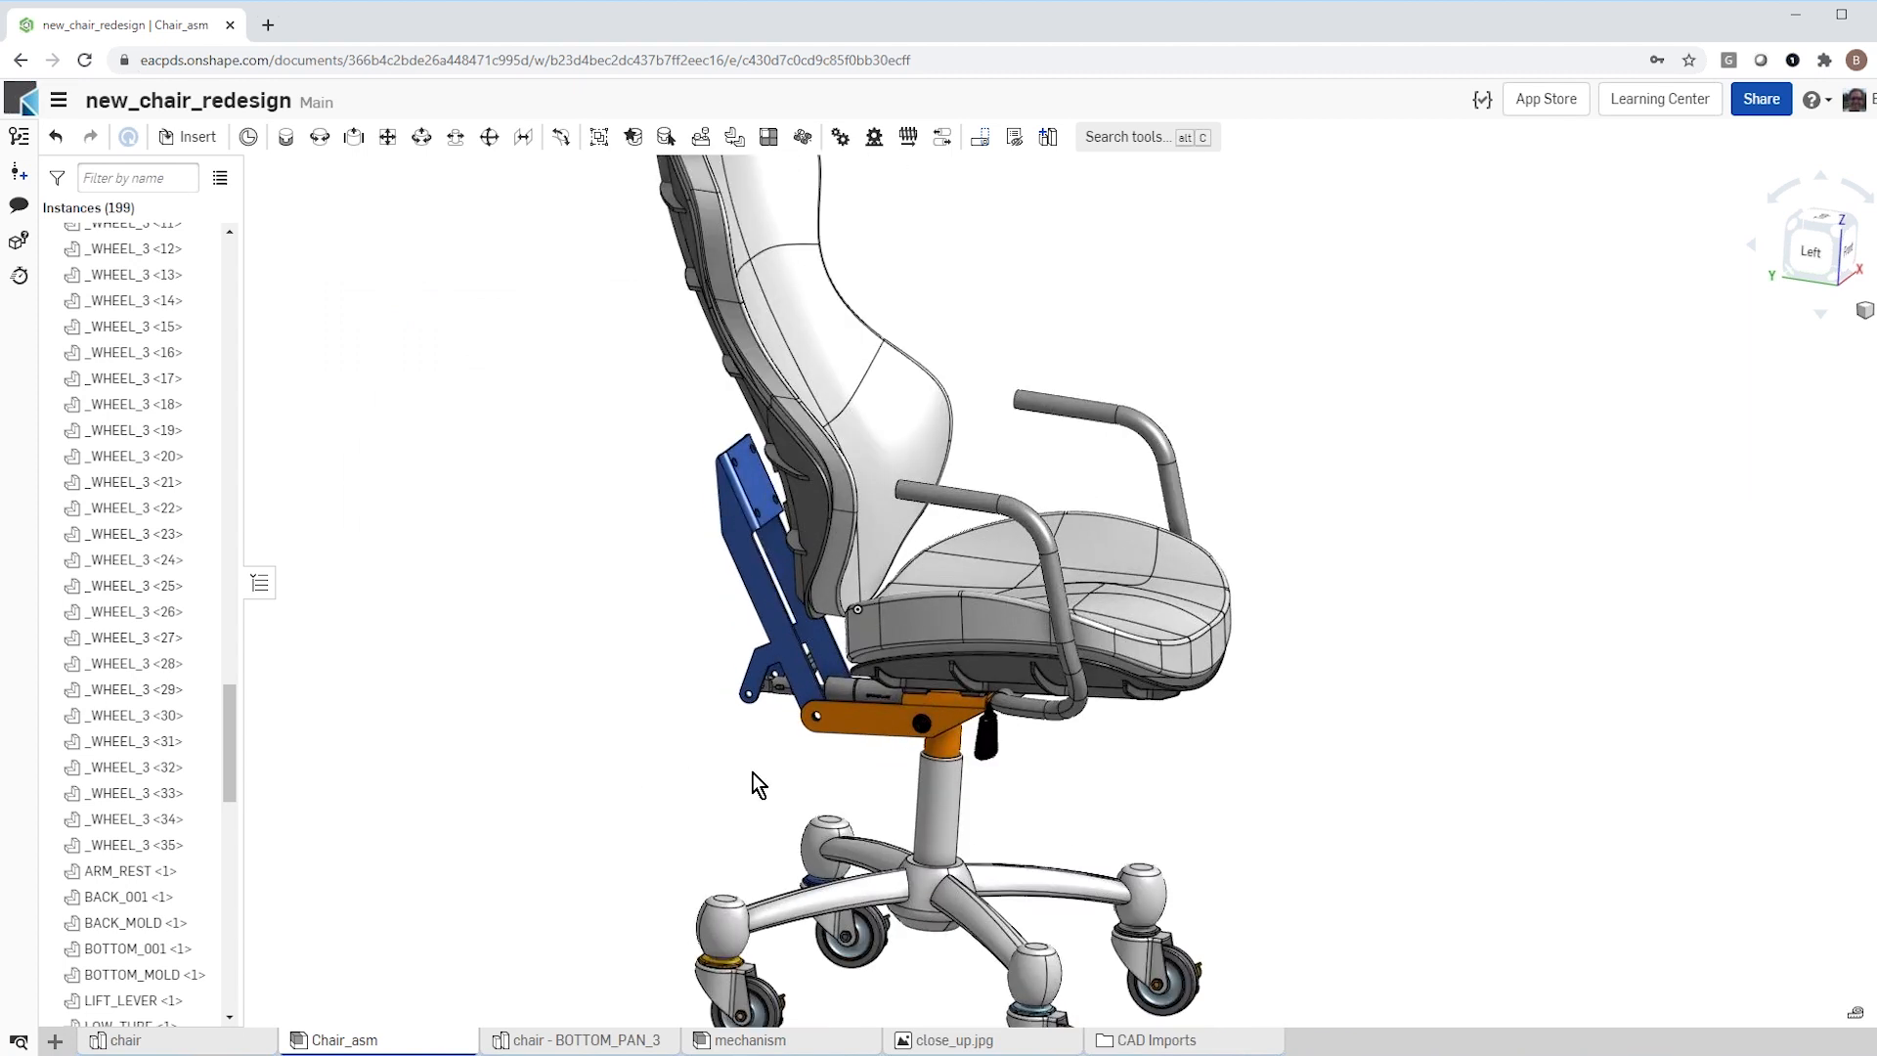
{"action": "scroll", "coordinate": [607, 822], "scroll_direction": "down", "scroll_amount": 3}
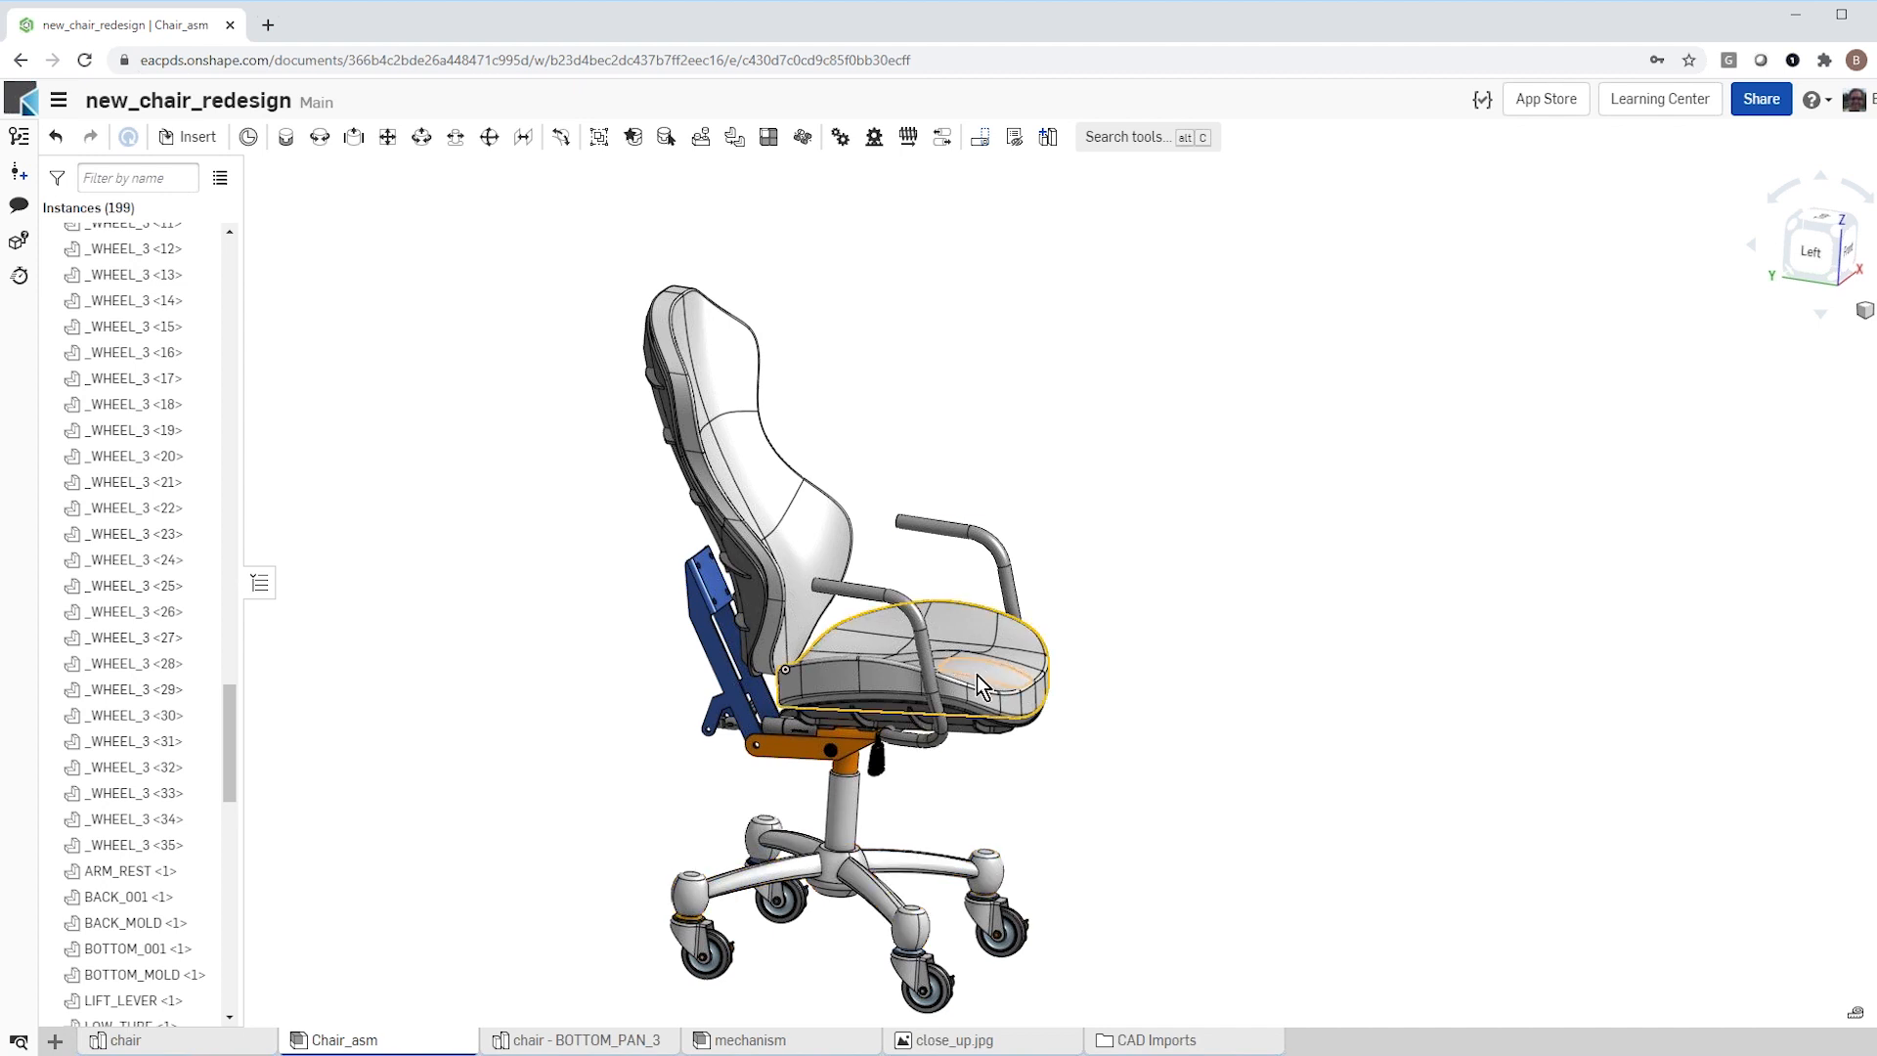
{"action": "left_click_drag", "start_coordinate": [985, 668], "coordinate": [1108, 579]}
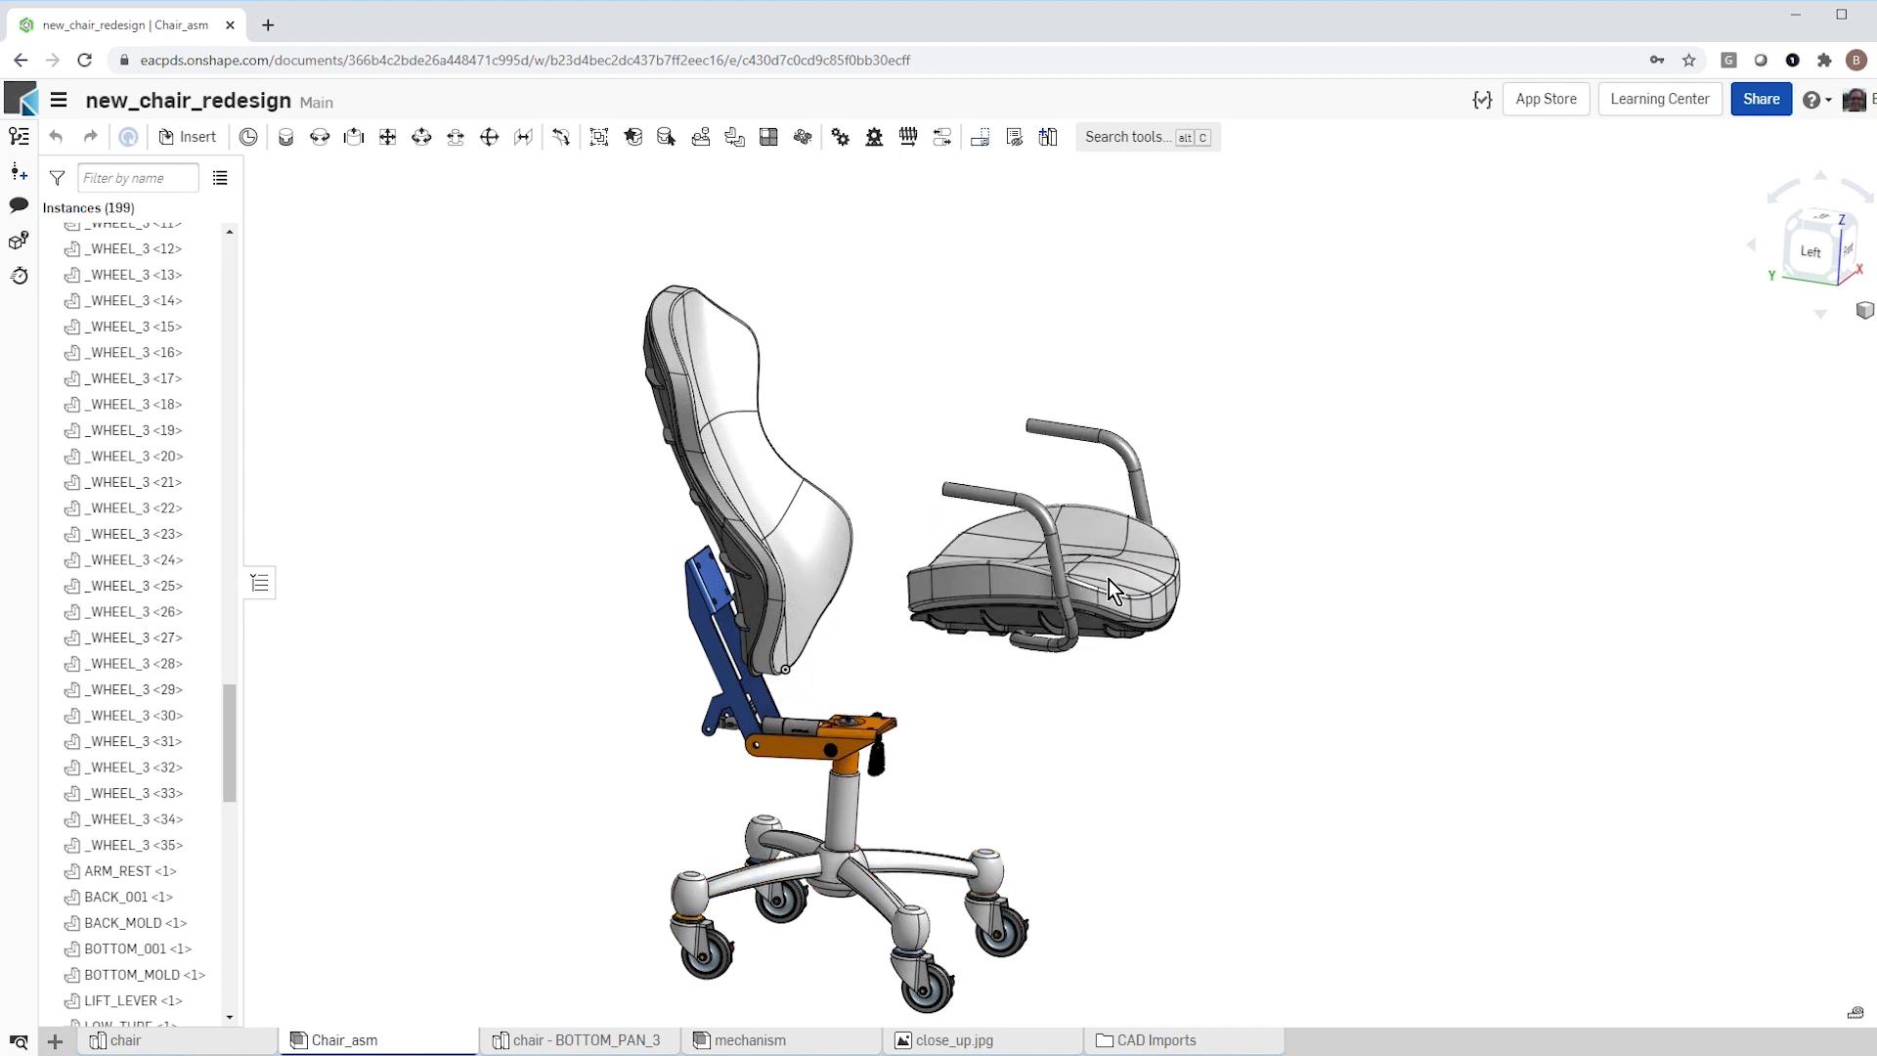
Step: Lift the inserted mechanism slightly up and forward off the chair's central column
{"action": "scroll", "coordinate": [804, 793], "scroll_direction": "up", "scroll_amount": 5}
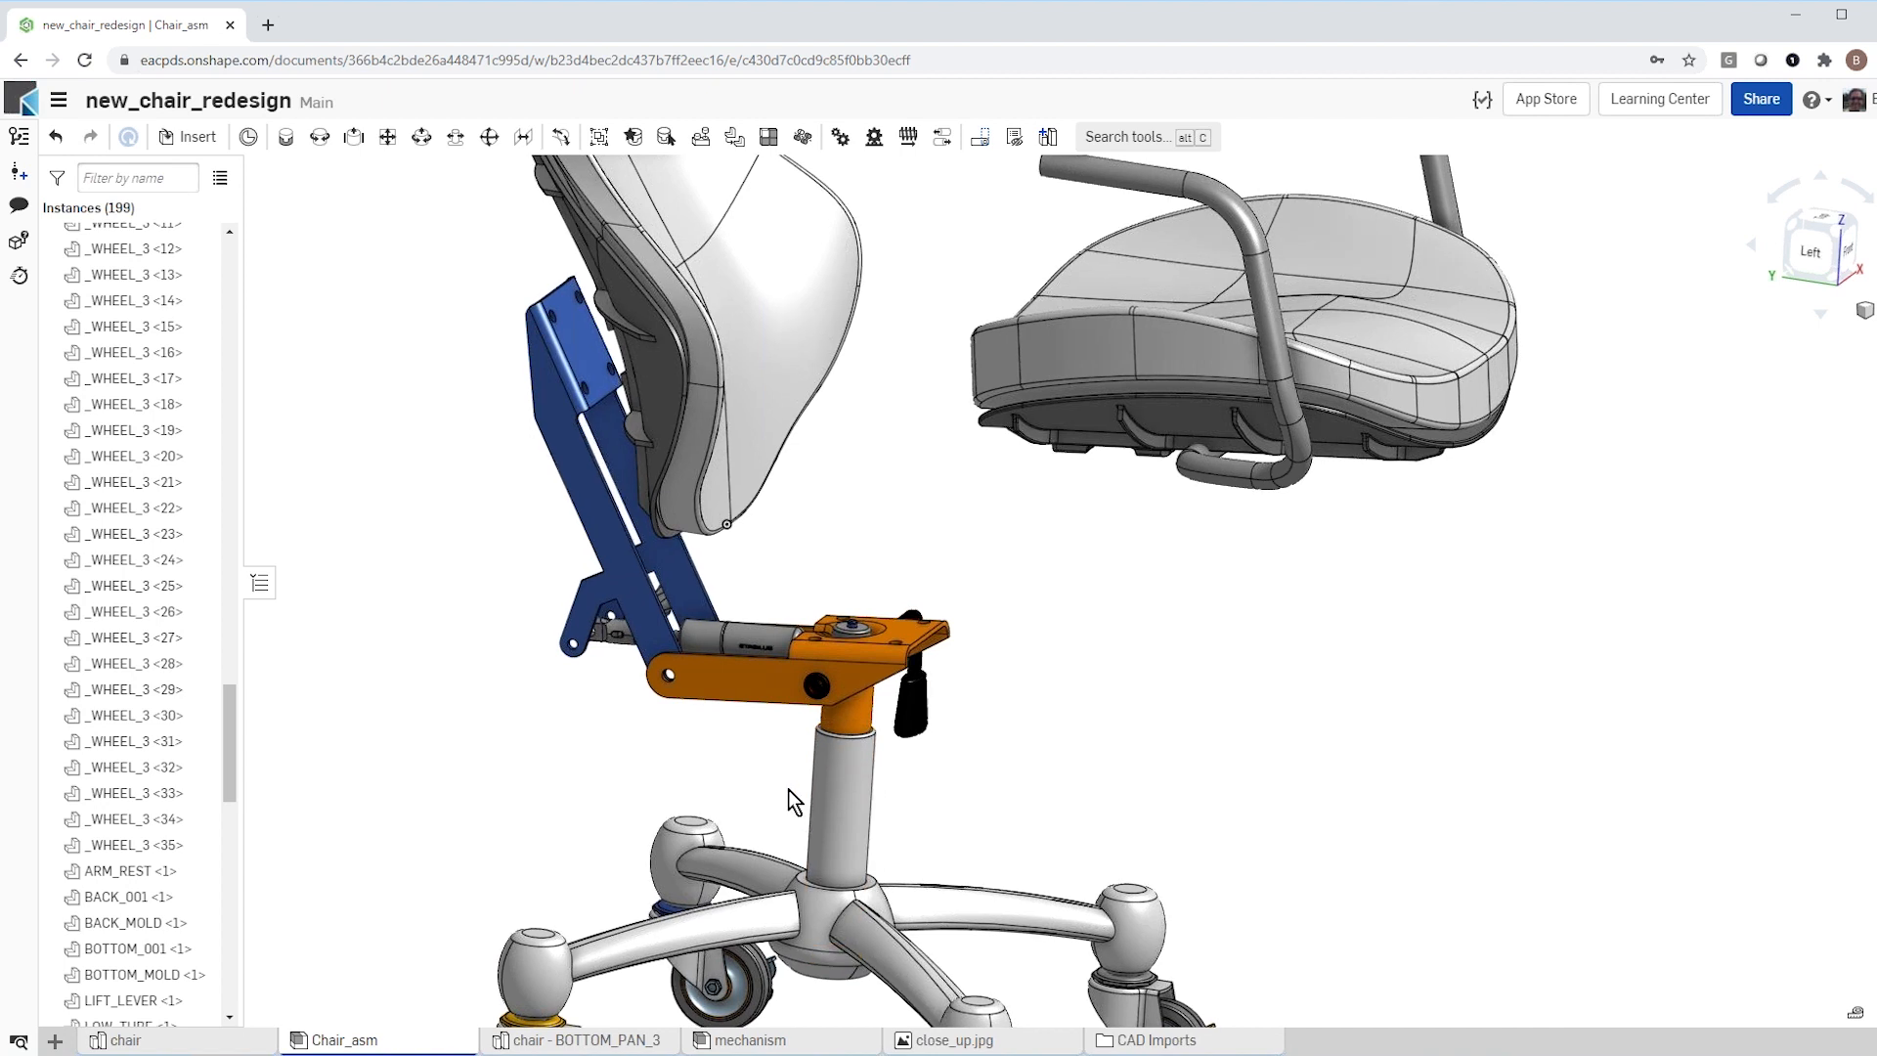
{"action": "scroll", "coordinate": [788, 791], "scroll_direction": "down", "scroll_amount": 4}
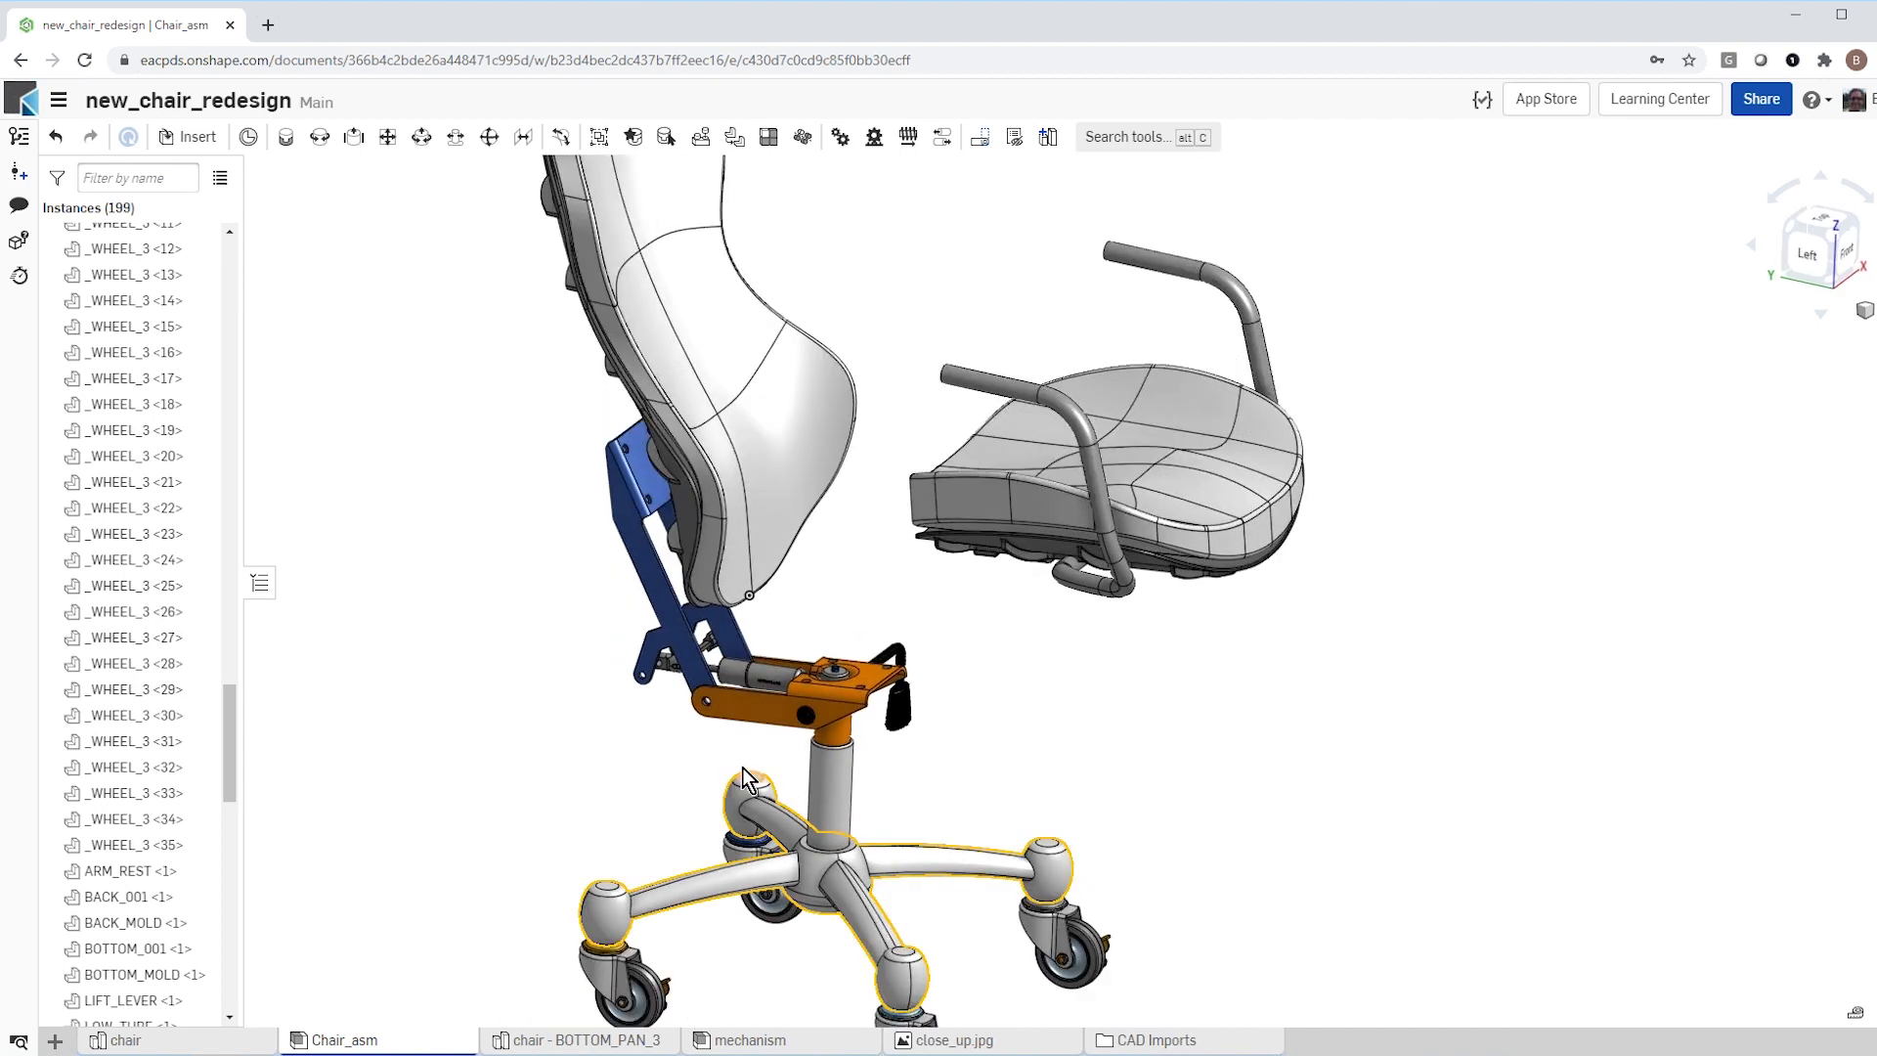
{"action": "scroll", "coordinate": [766, 762], "scroll_direction": "up", "scroll_amount": 4}
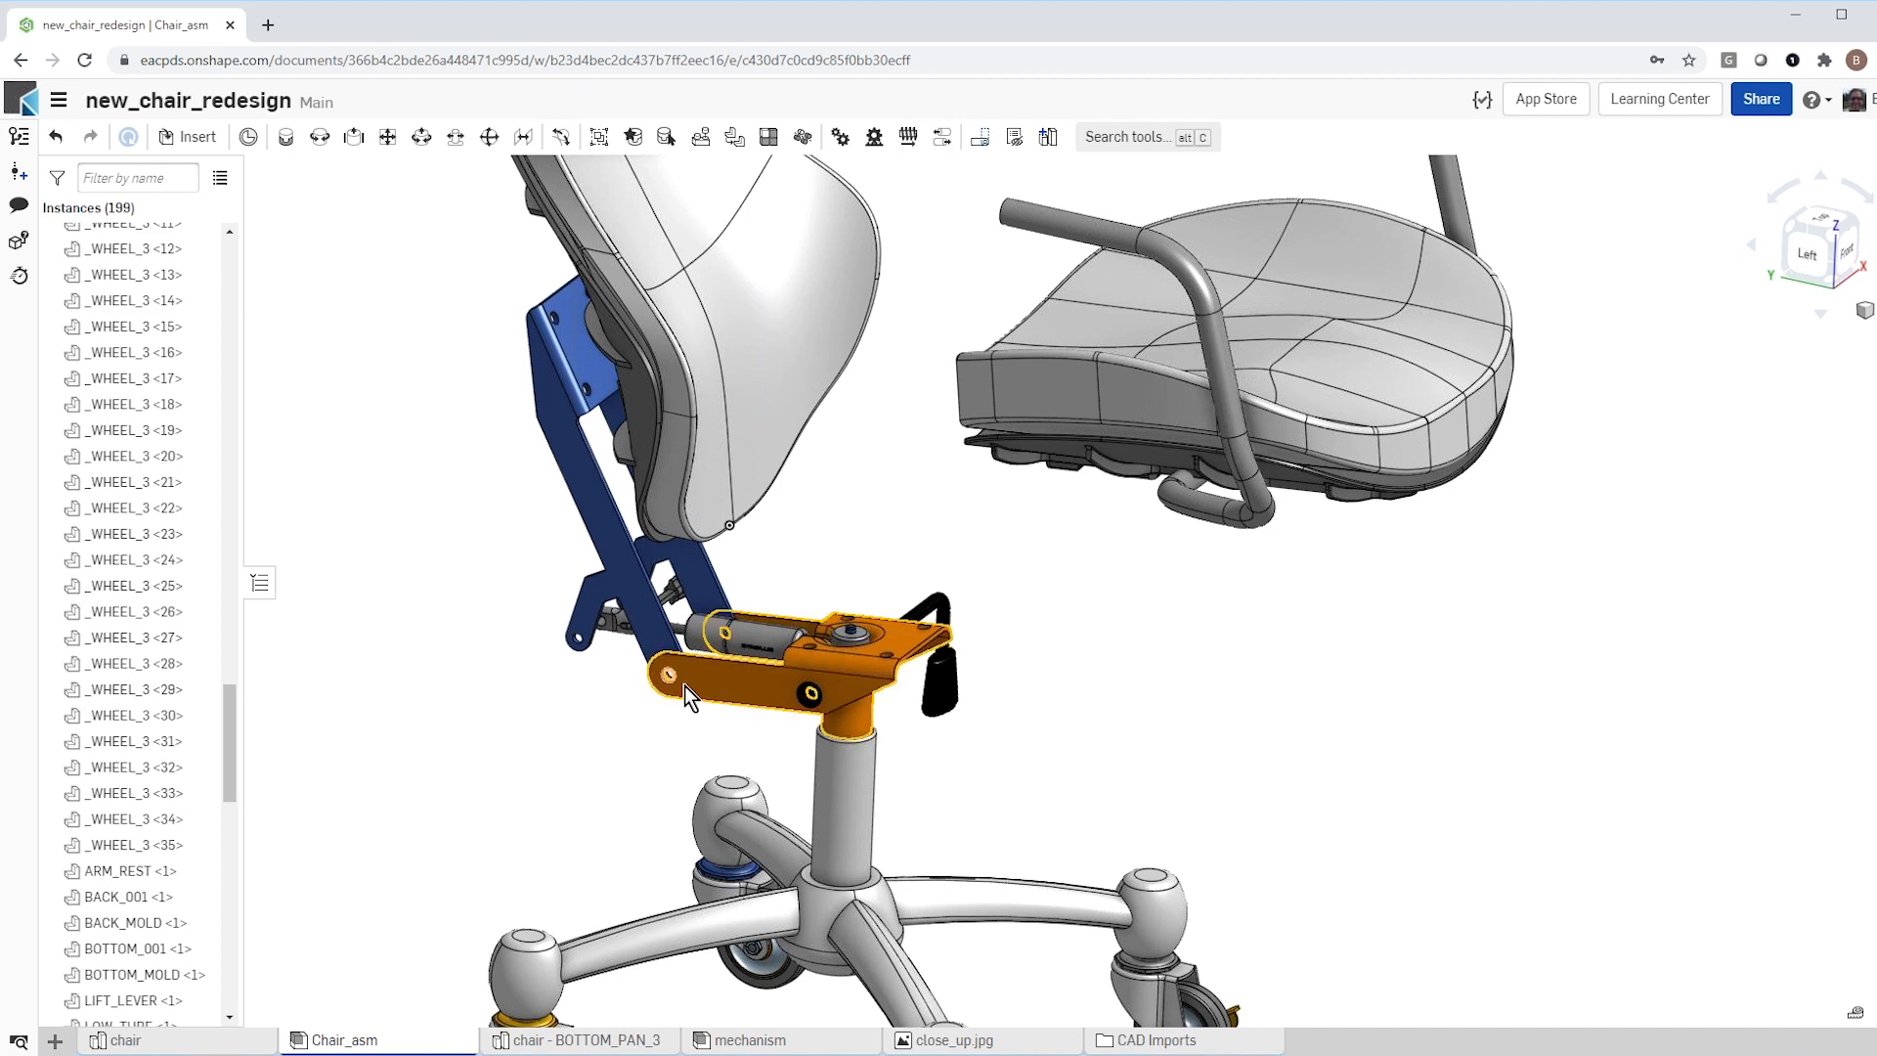
{"action": "left_click_drag", "start_coordinate": [738, 682], "coordinate": [767, 634]}
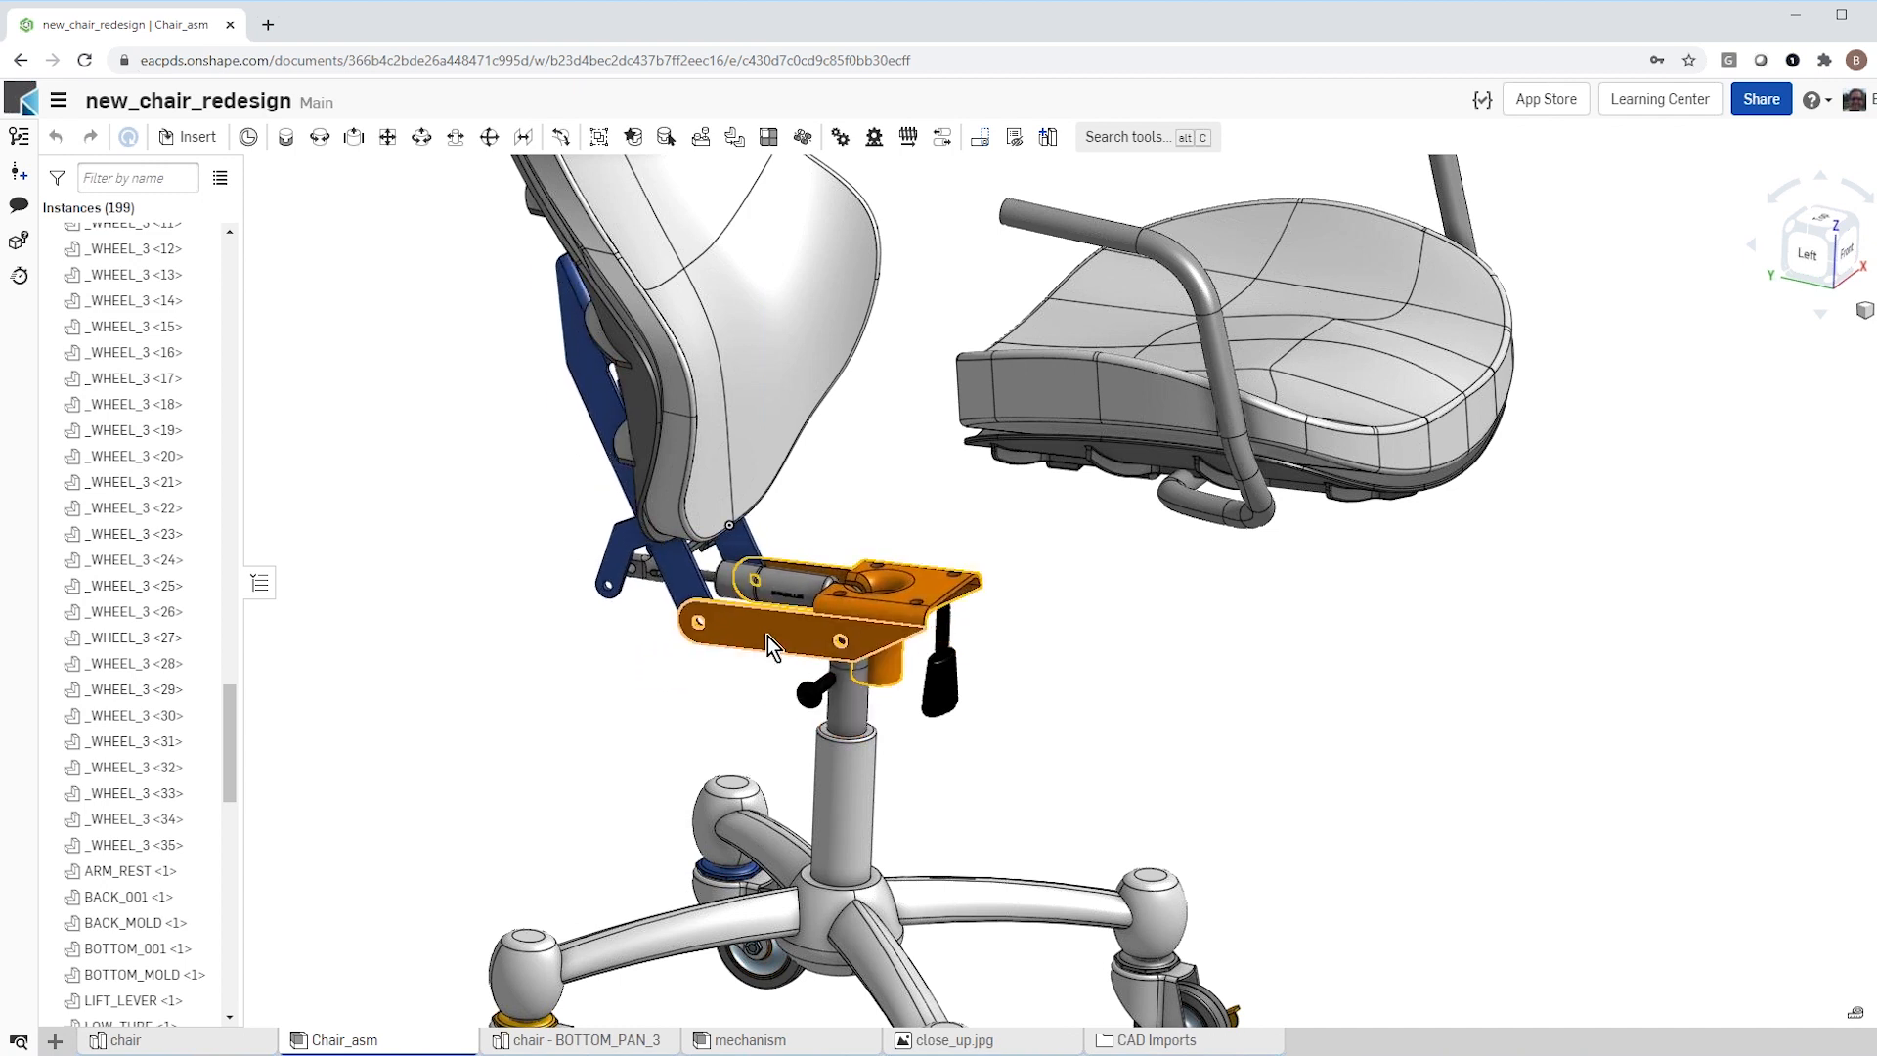
Step: Add a Revolute mate between the lower rim of the orange bottom's tube and the upper rim of LOW_TUBE
{"action": "scroll", "coordinate": [873, 773], "scroll_direction": "up", "scroll_amount": 3}
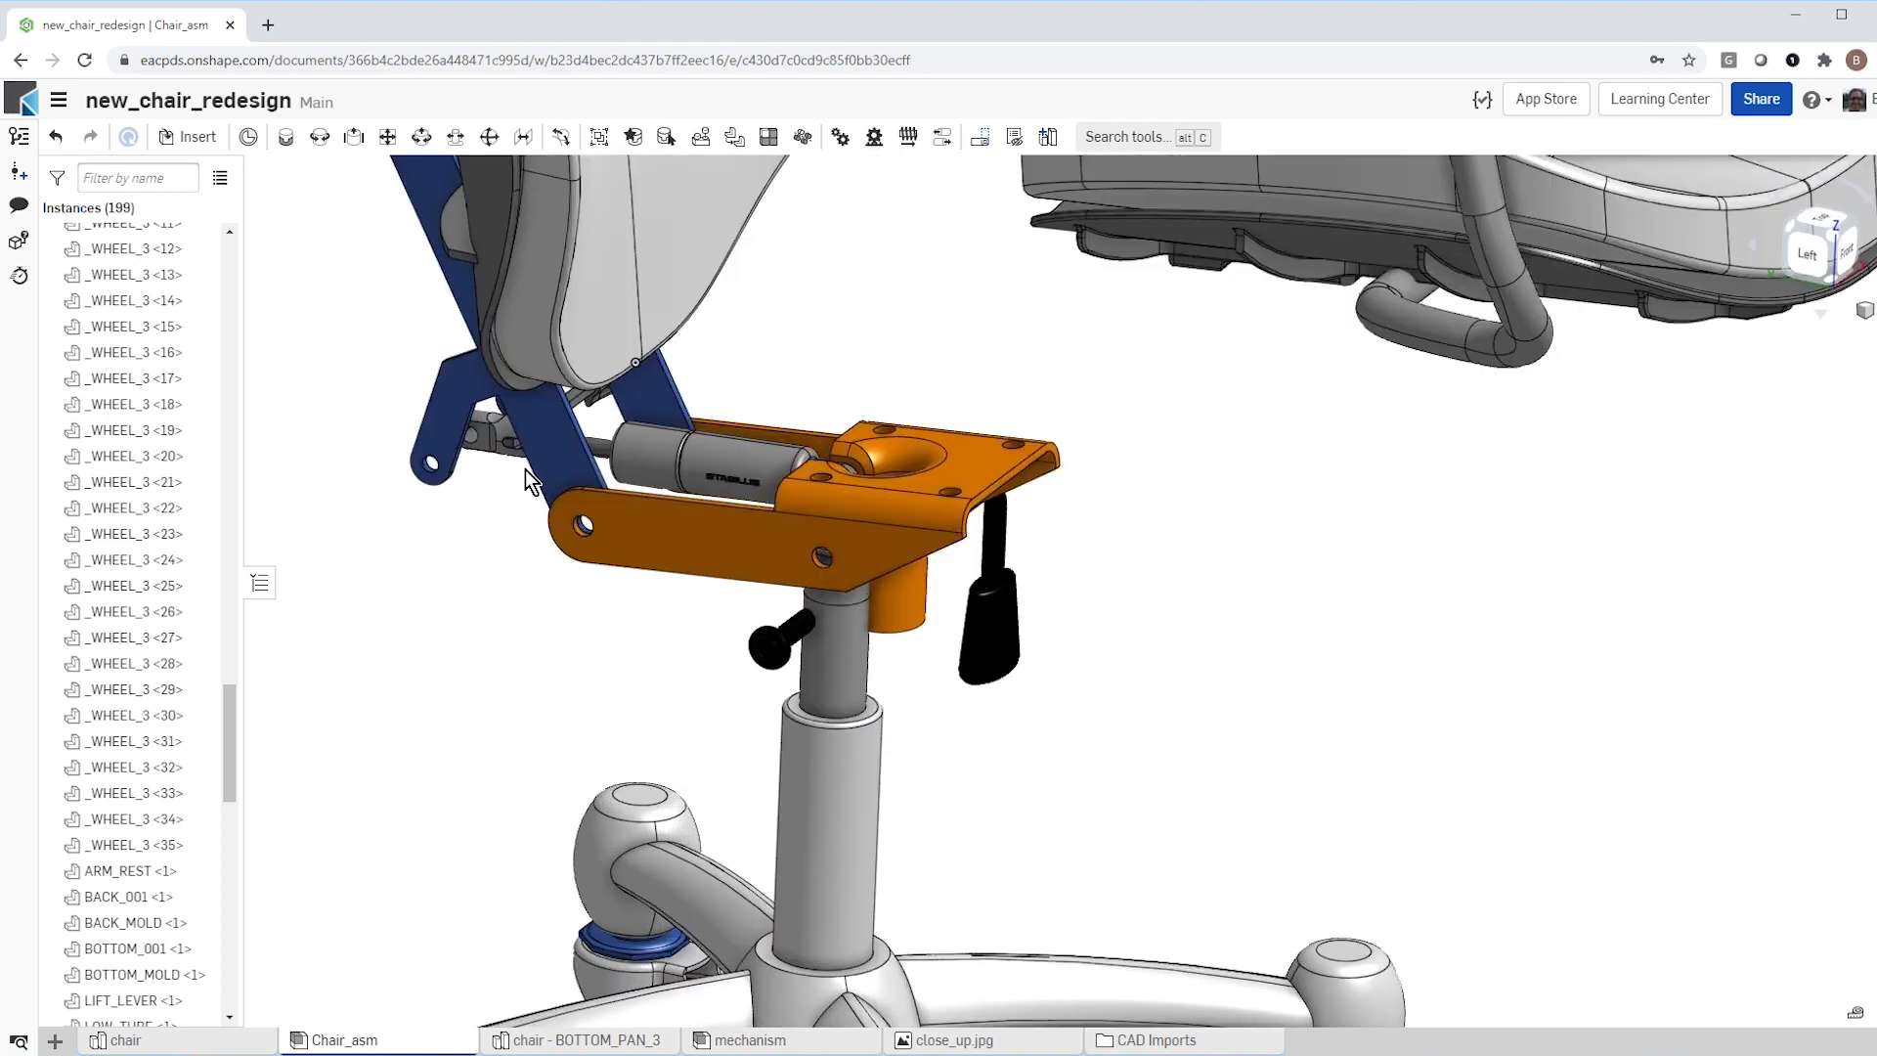
{"action": "left_click", "coordinate": [321, 139]}
{"action": "right_click_drag", "start_coordinate": [629, 712], "coordinate": [882, 755]}
{"action": "scroll", "coordinate": [903, 741], "scroll_direction": "up", "scroll_amount": 5}
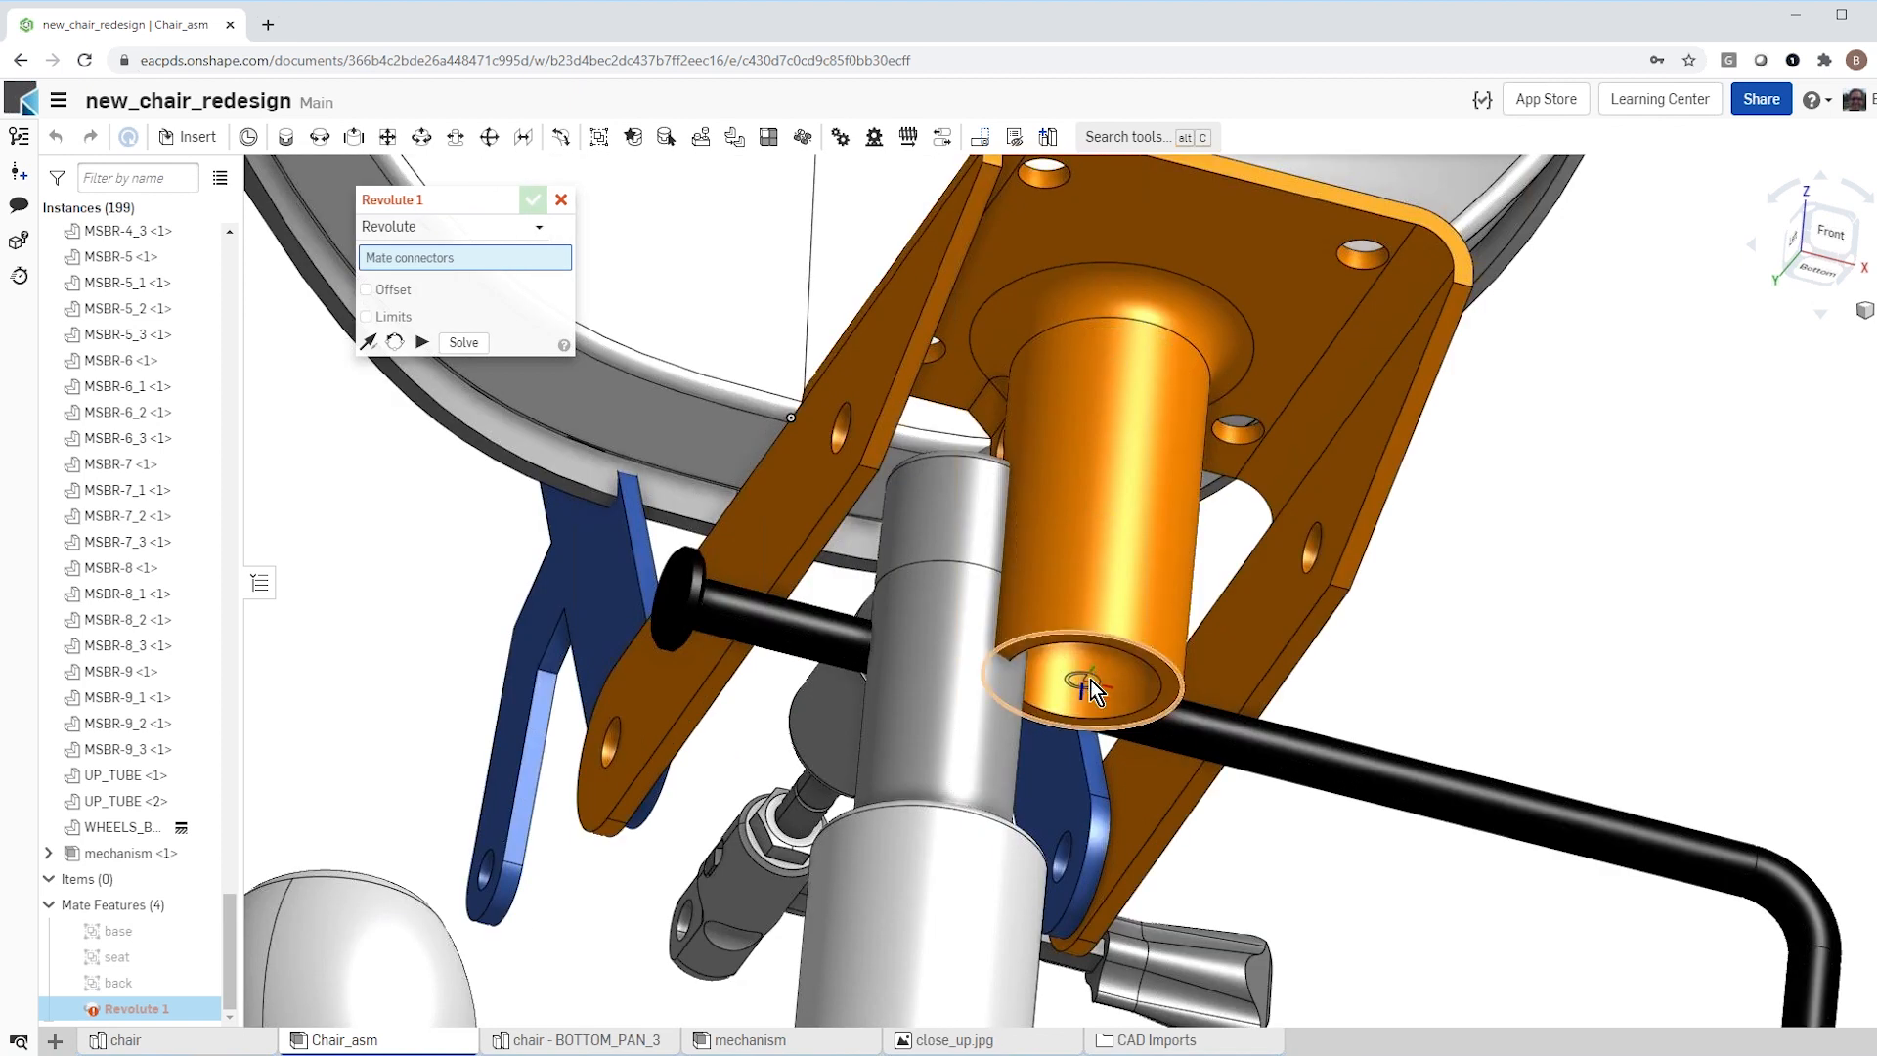
{"action": "left_click", "coordinate": [1090, 679]}
{"action": "scroll", "coordinate": [636, 694], "scroll_direction": "down", "scroll_amount": 4}
{"action": "right_click_drag", "start_coordinate": [495, 686], "coordinate": [823, 869]}
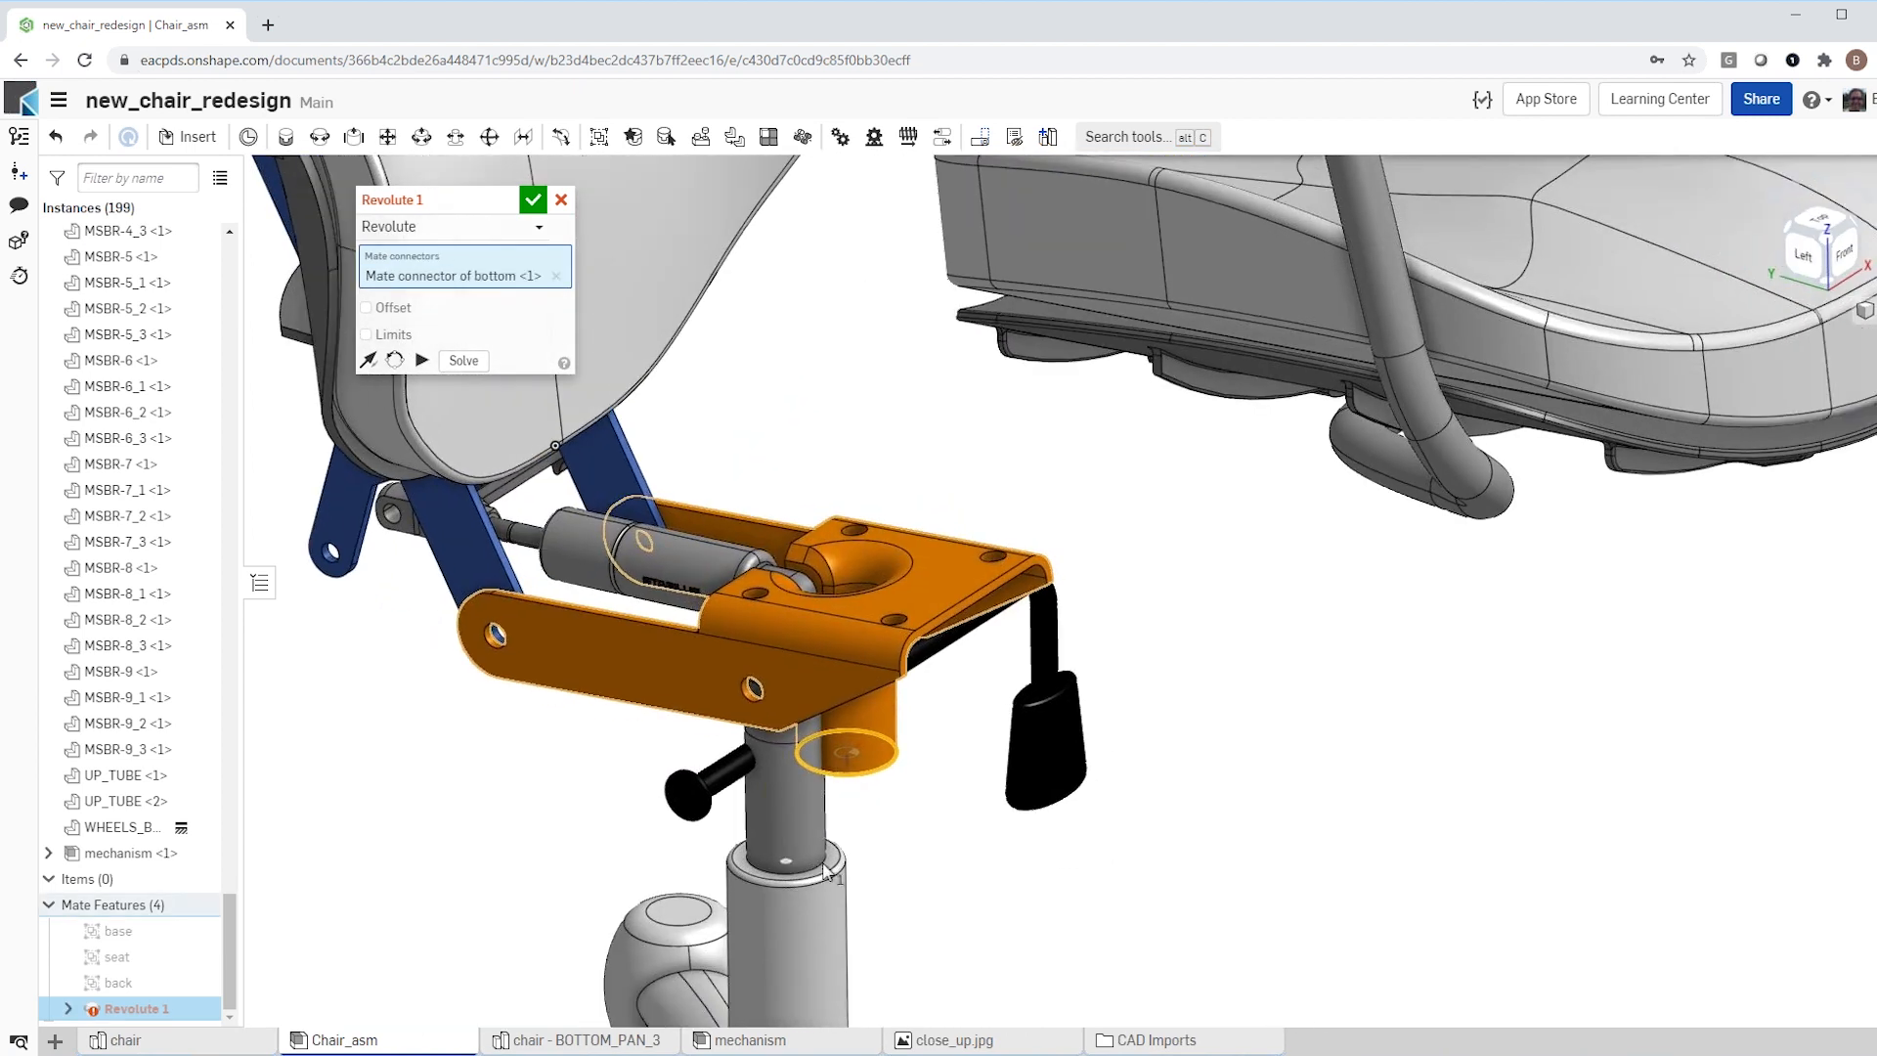
{"action": "scroll", "coordinate": [824, 869], "scroll_direction": "up", "scroll_amount": 3}
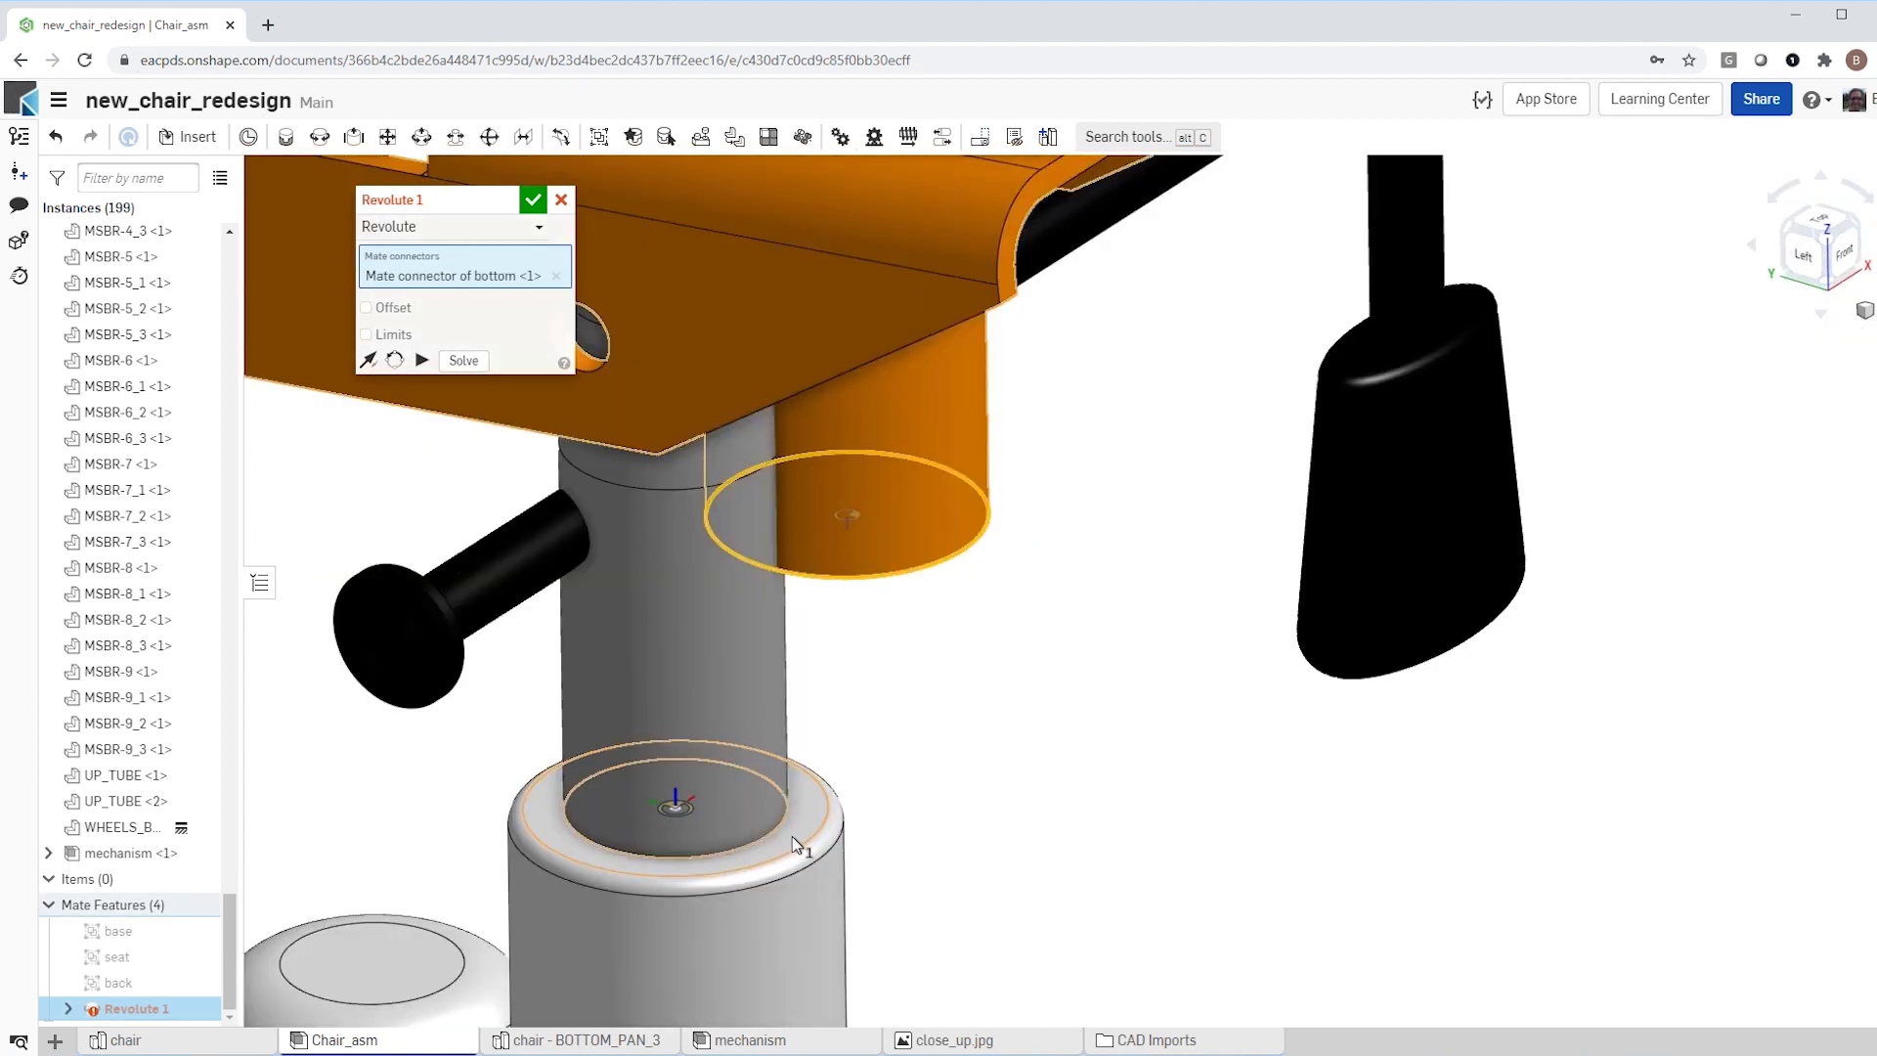
{"action": "left_click", "coordinate": [791, 836]}
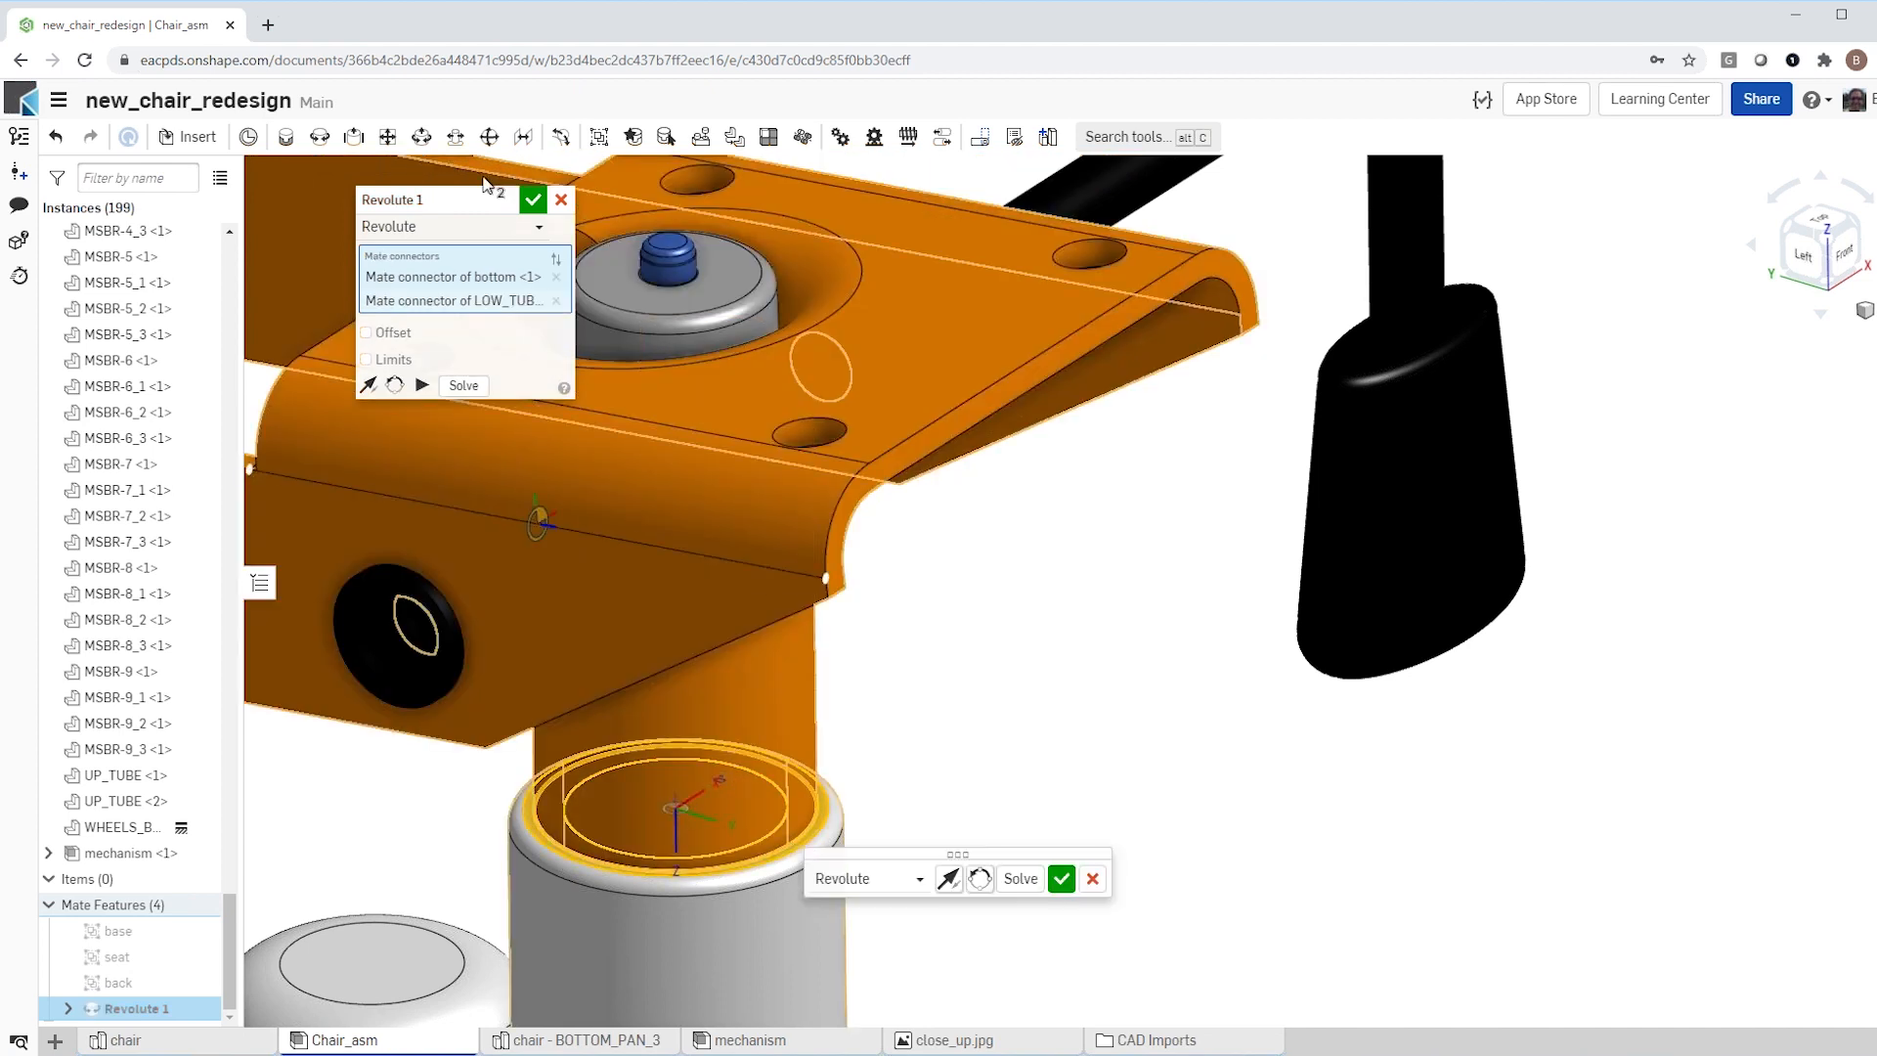
{"action": "left_click", "coordinate": [532, 201]}
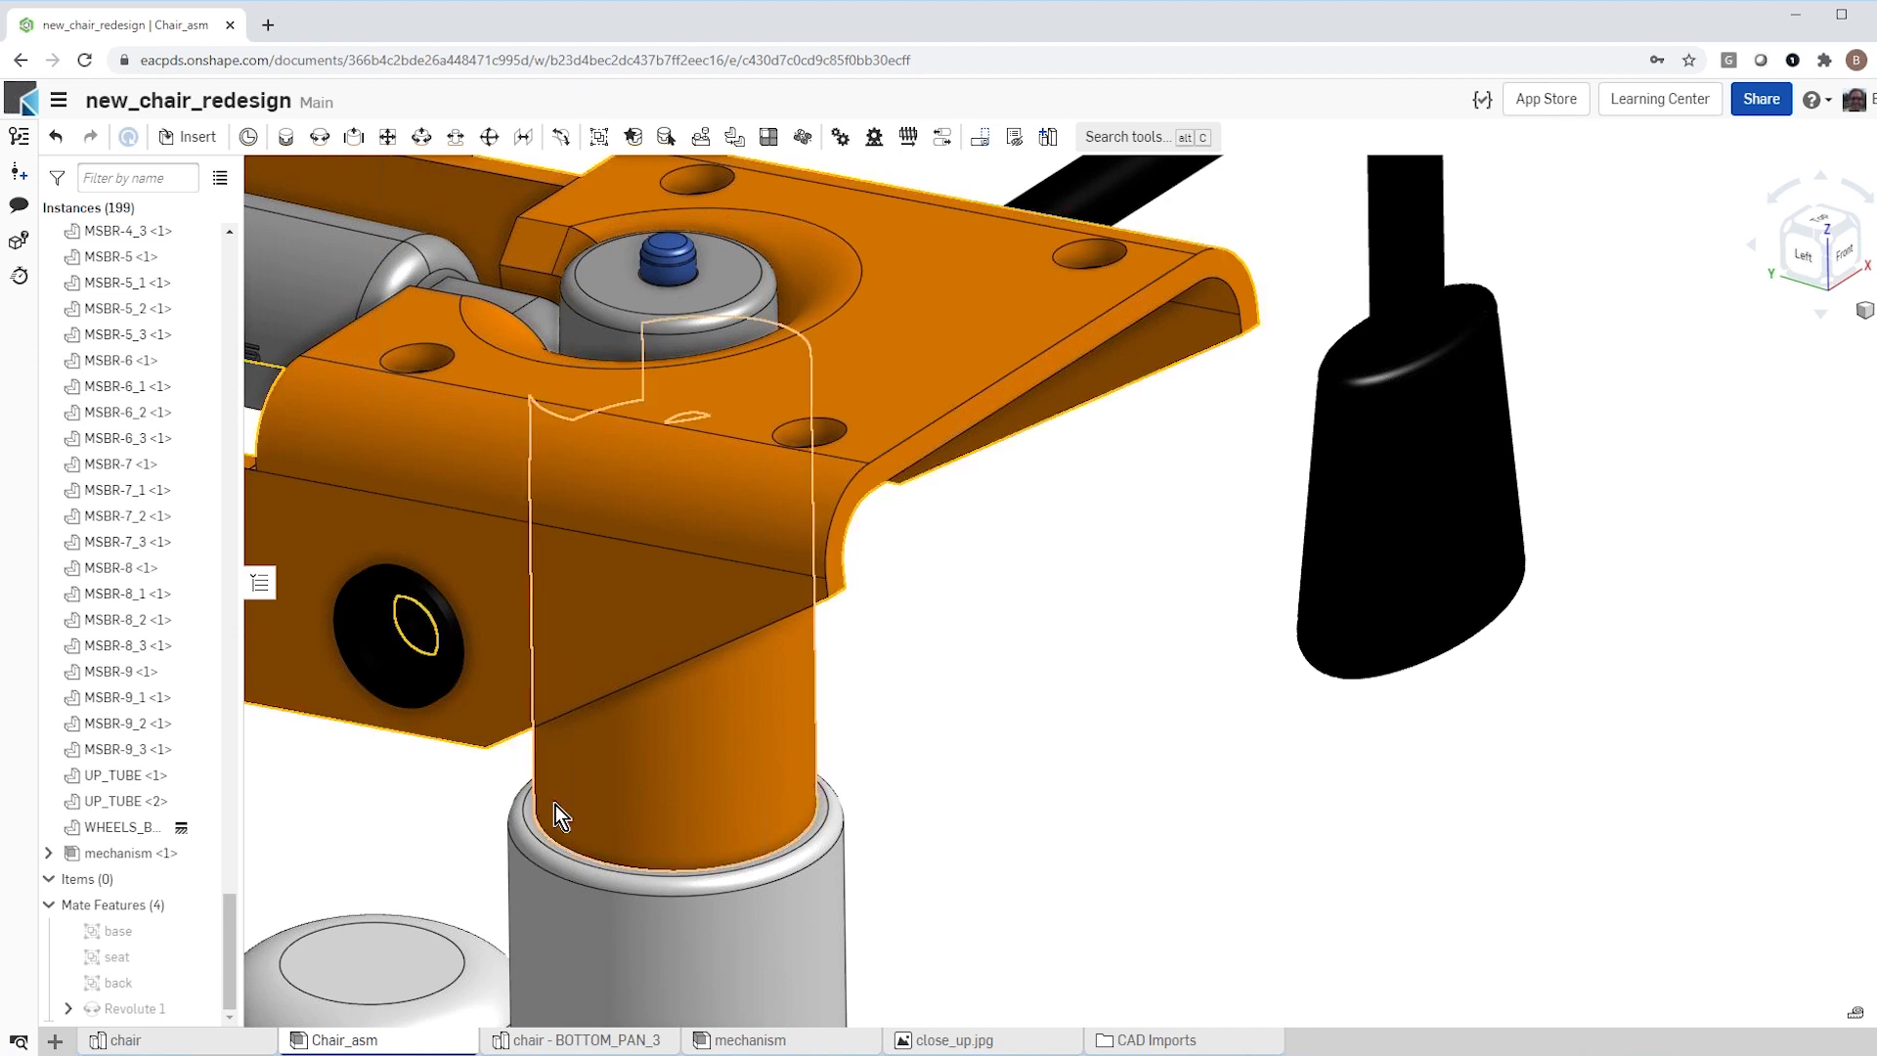
Step: Pull the black lift lever out of the bracket, and join its knob end to the orange bottom's side hole with a Revolute mate
{"action": "left_click_drag", "start_coordinate": [414, 616], "coordinate": [355, 788]}
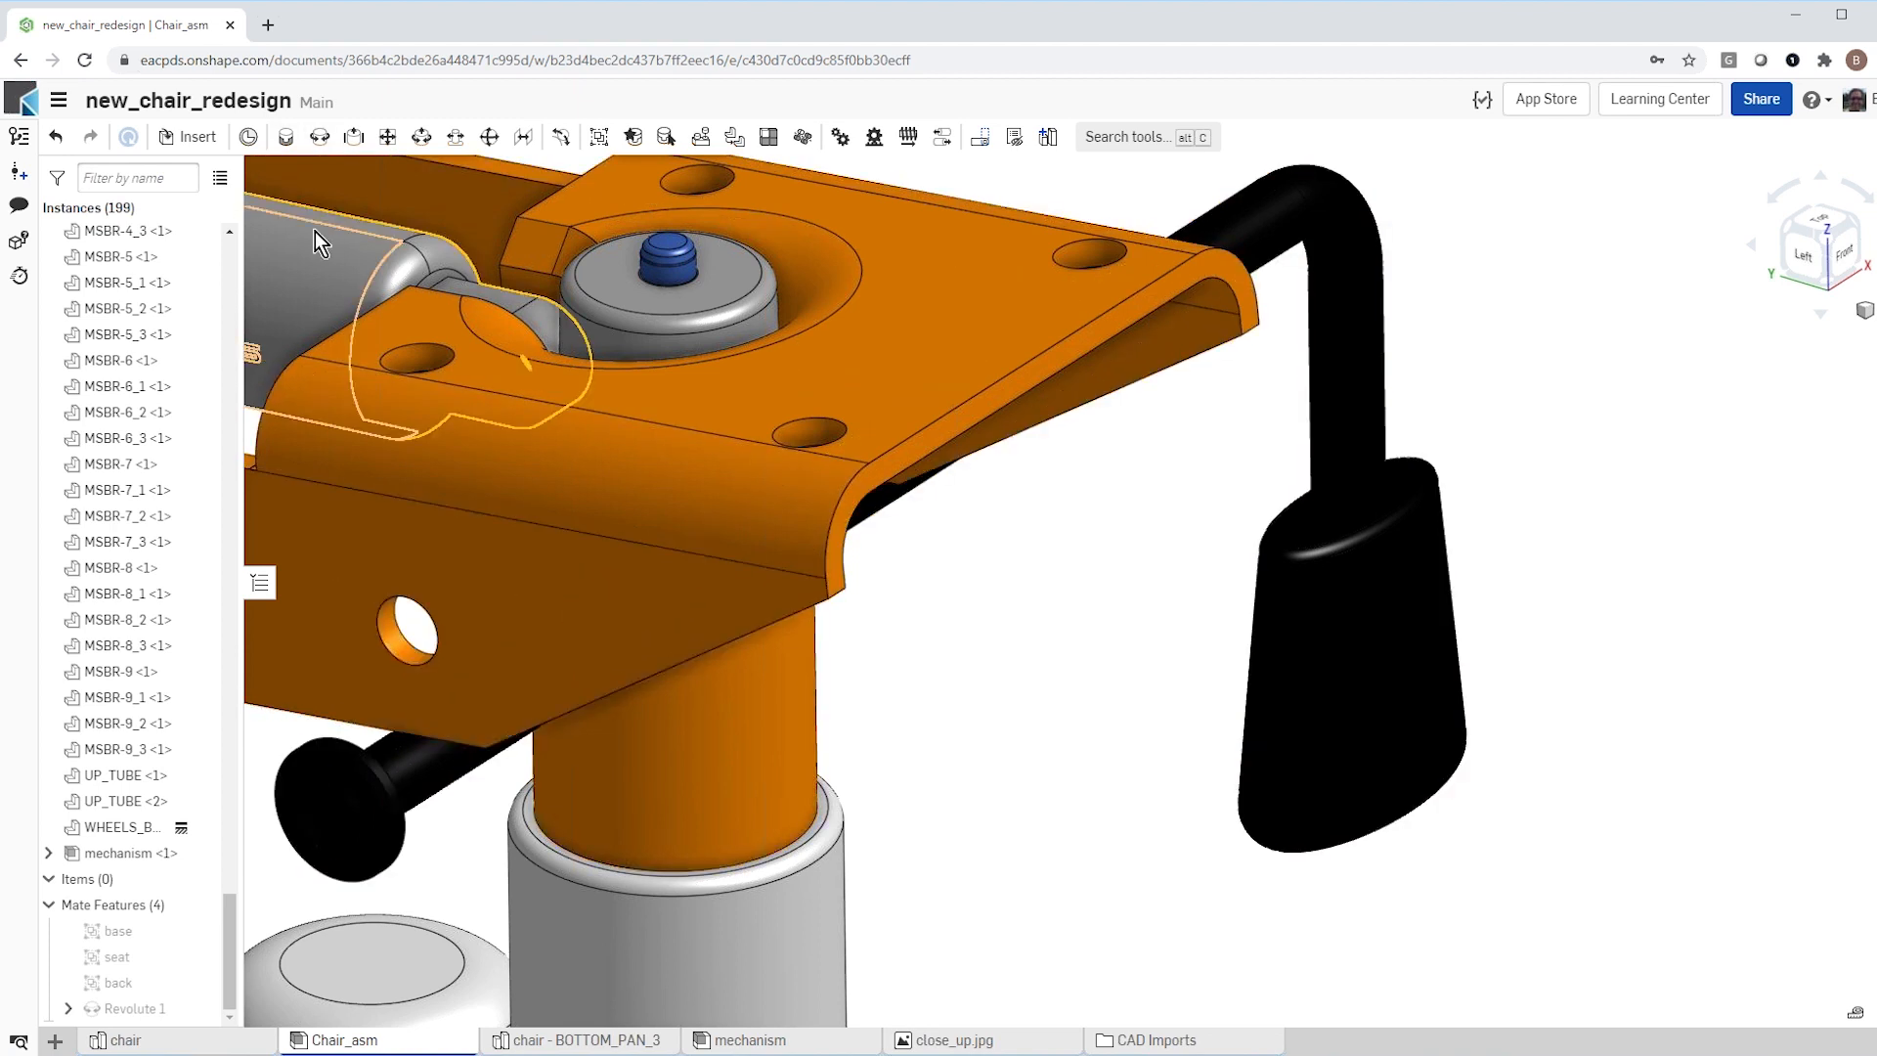
{"action": "left_click", "coordinate": [320, 146]}
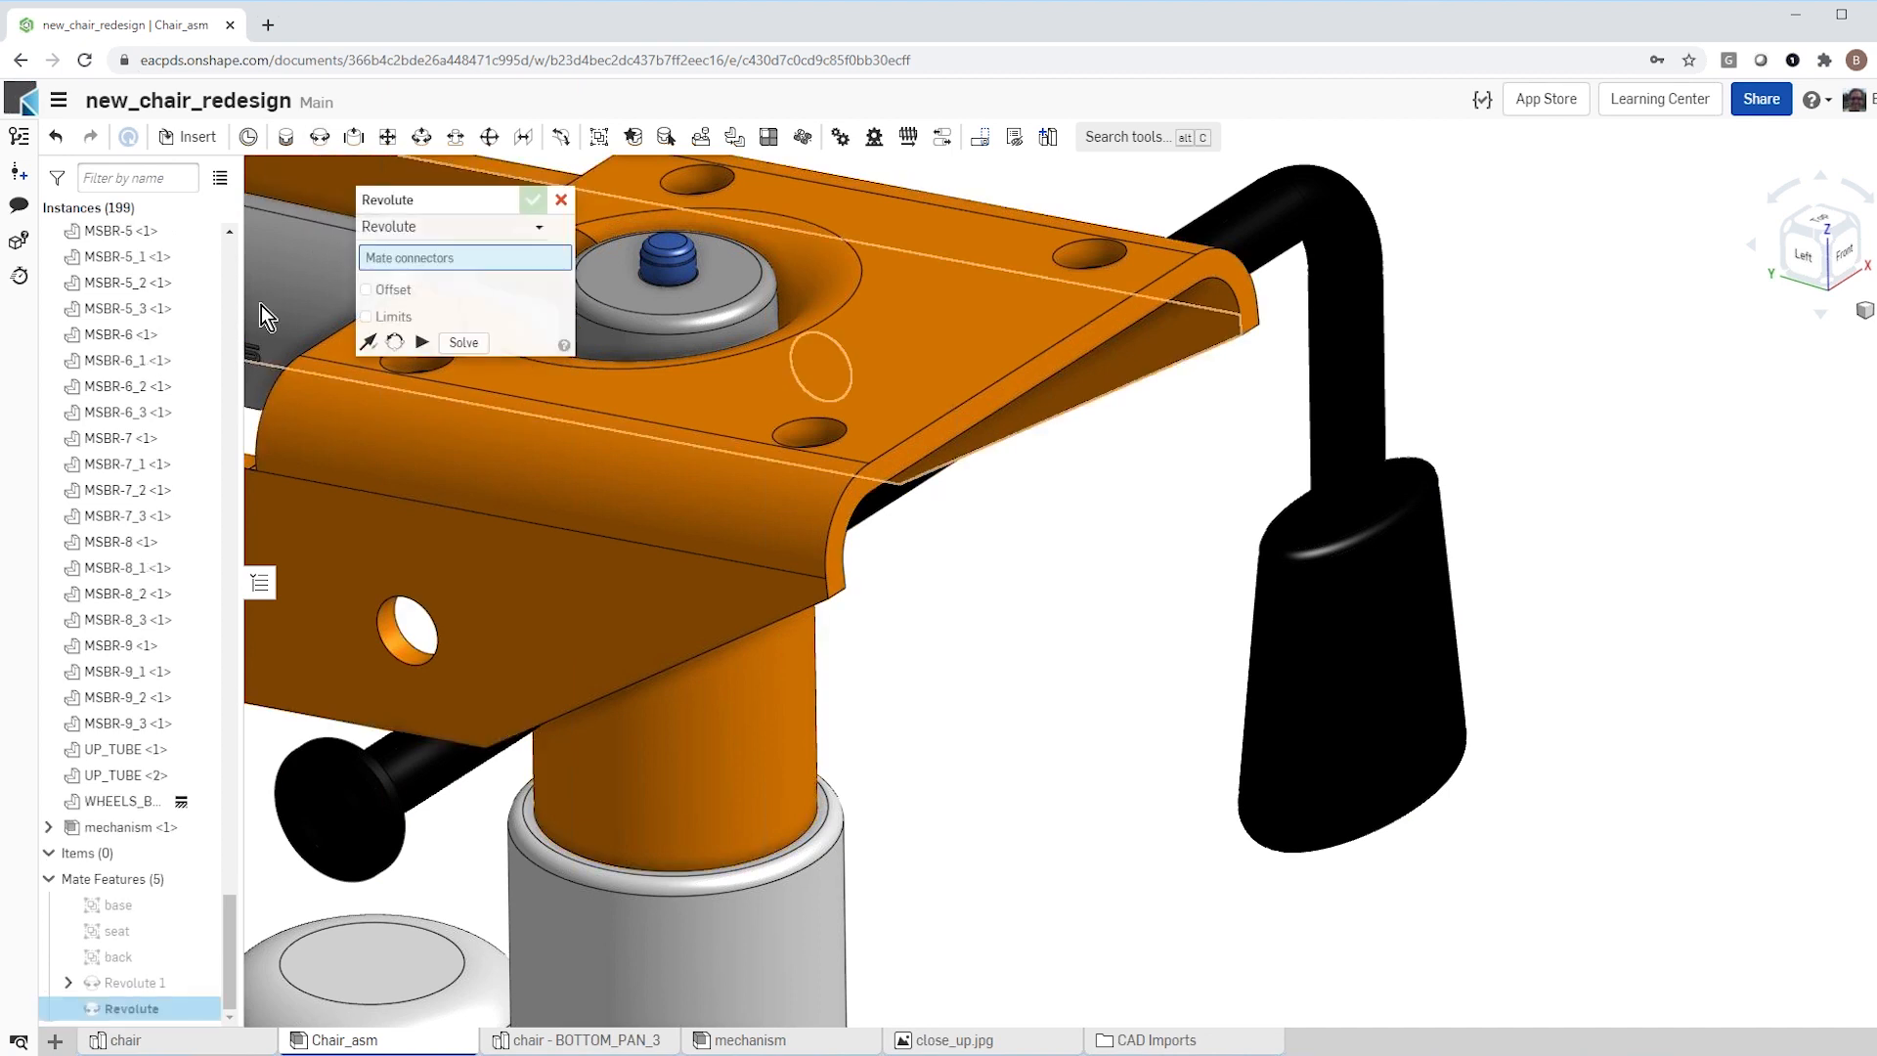
{"action": "left_click", "coordinate": [404, 636]}
{"action": "scroll", "coordinate": [463, 826], "scroll_direction": "down", "scroll_amount": 2}
{"action": "right_click_drag", "start_coordinate": [466, 828], "coordinate": [282, 883]}
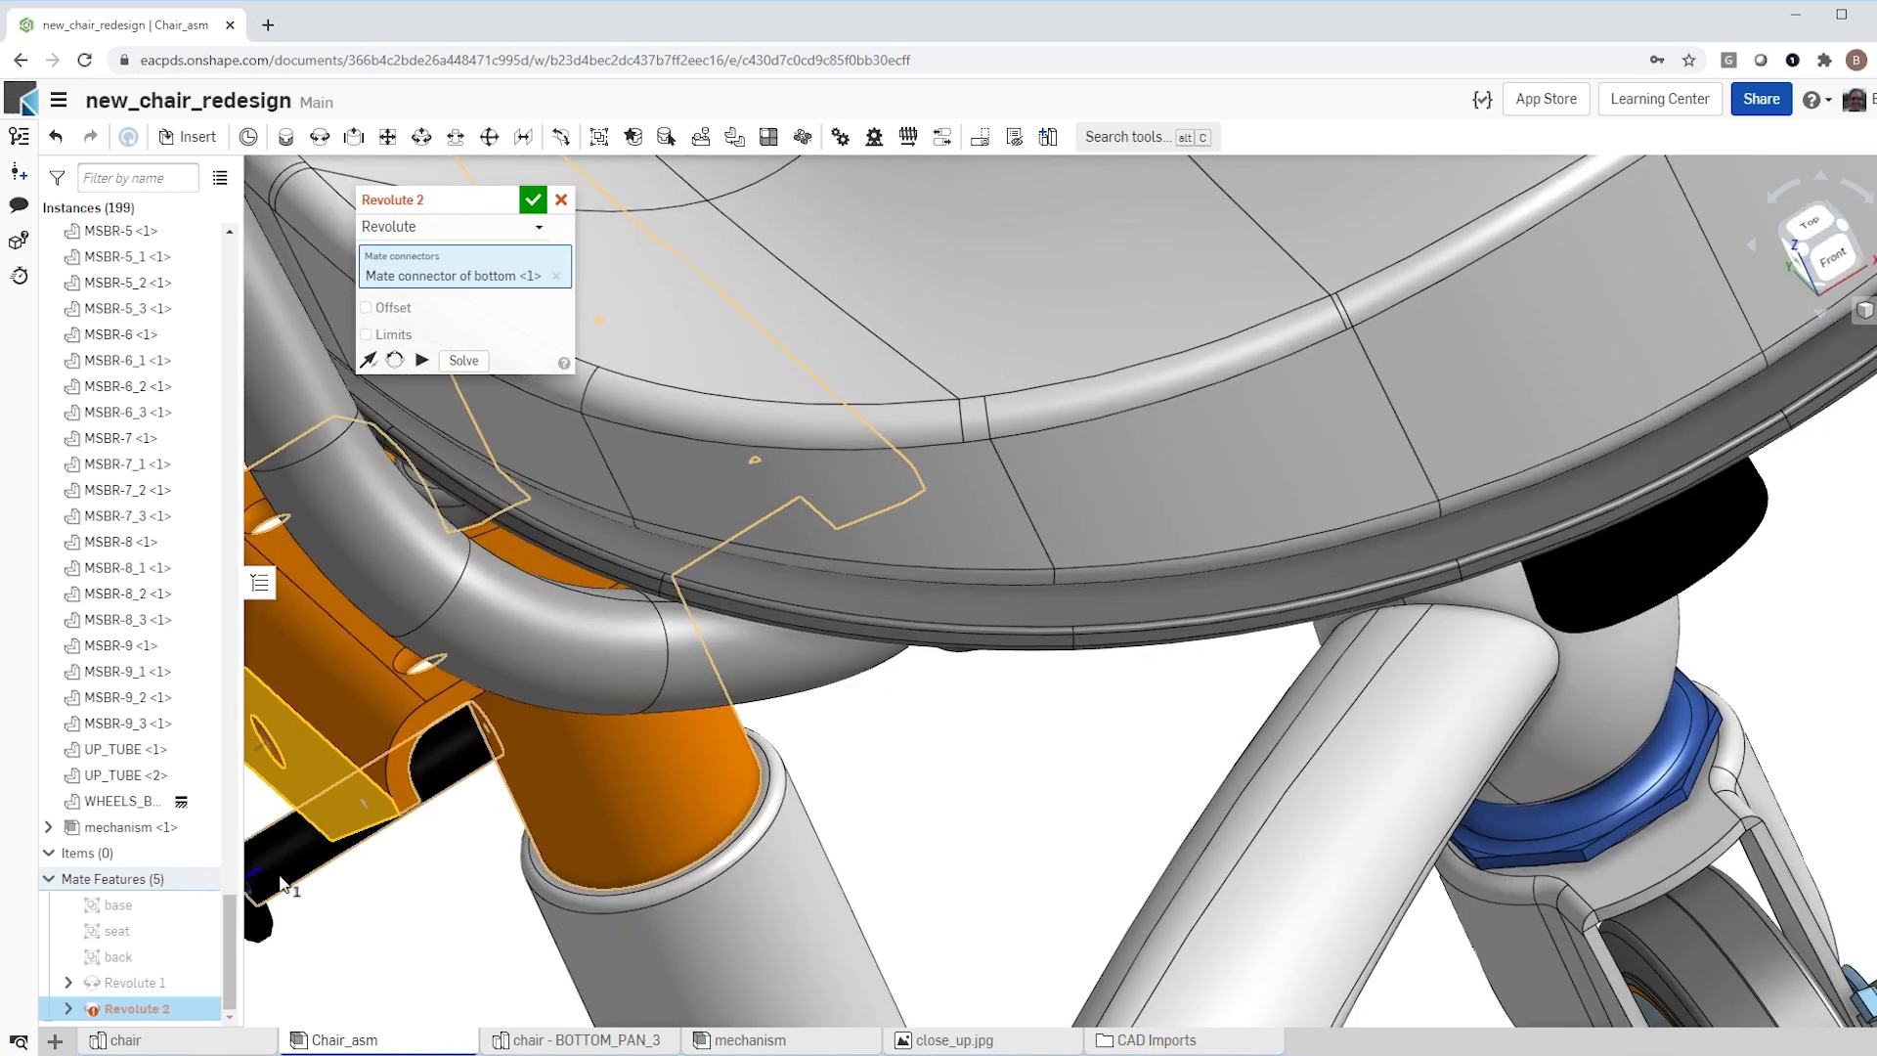
{"action": "scroll", "coordinate": [339, 905], "scroll_direction": "up", "scroll_amount": 8}
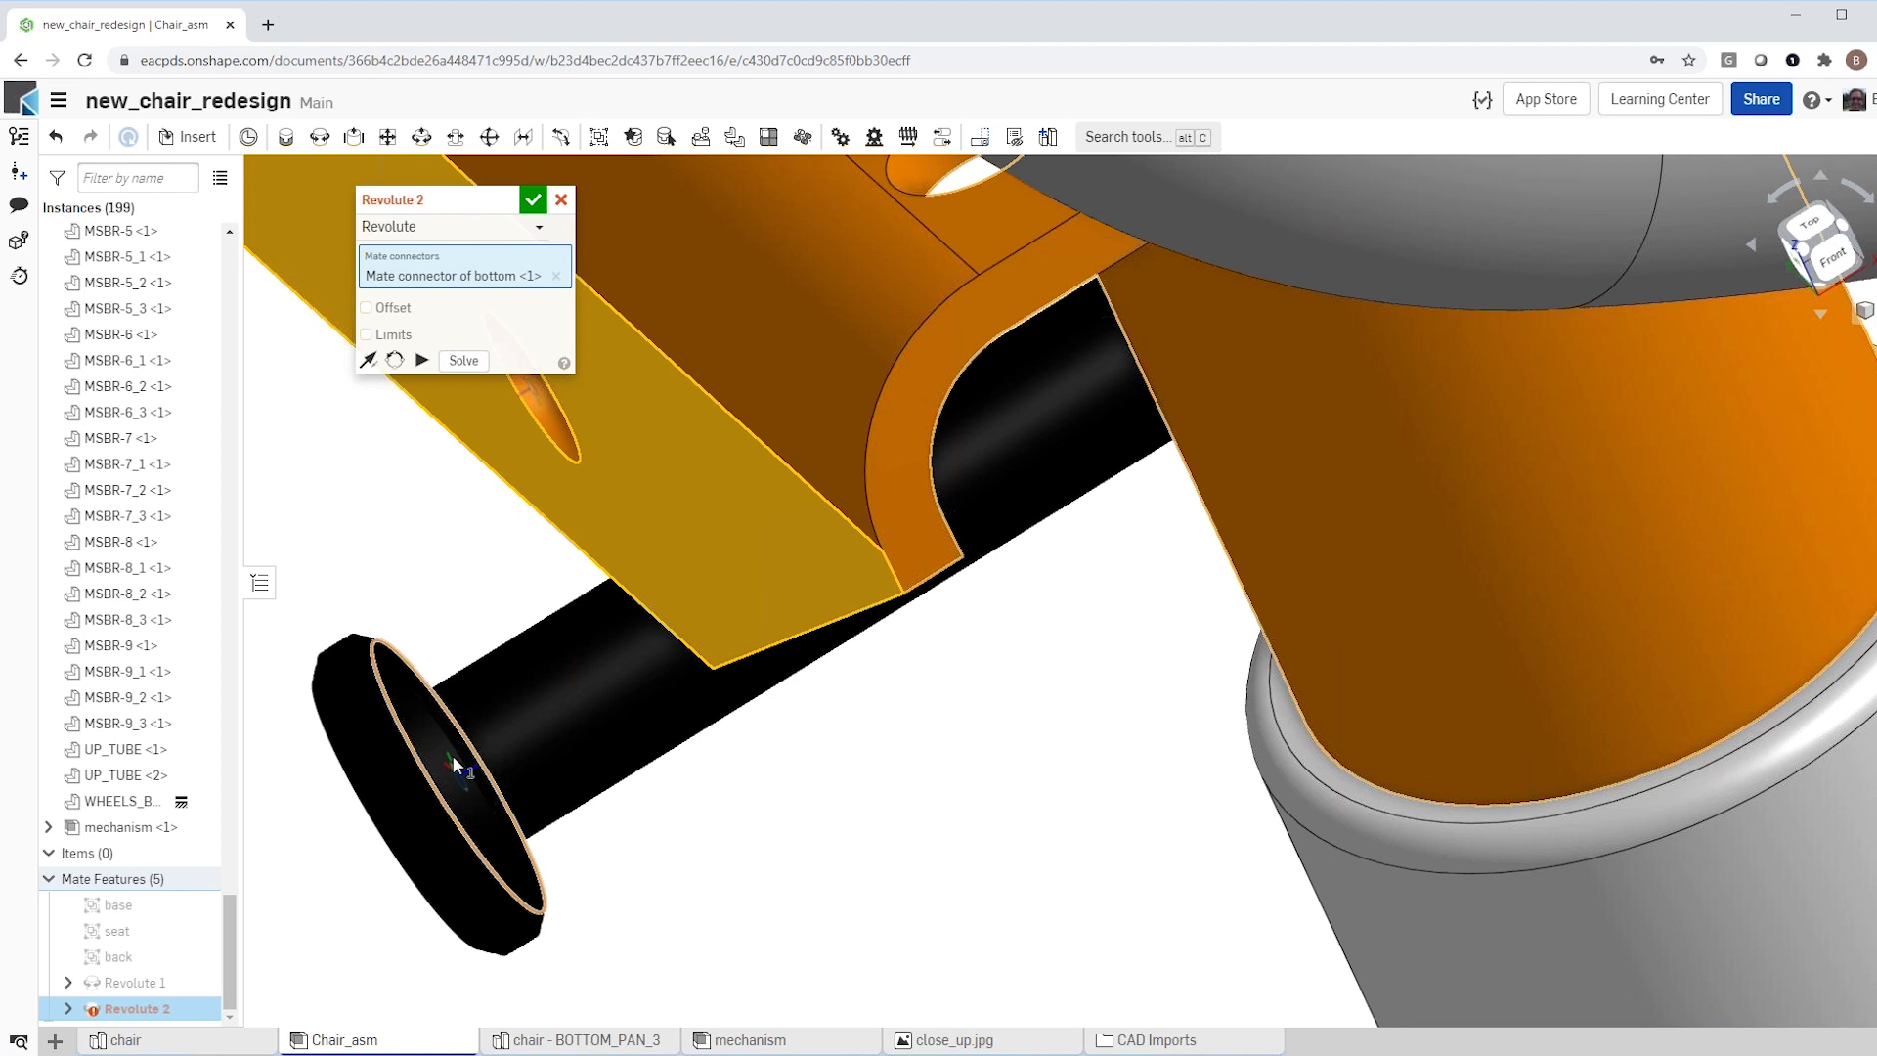
{"action": "left_click", "coordinate": [452, 755]}
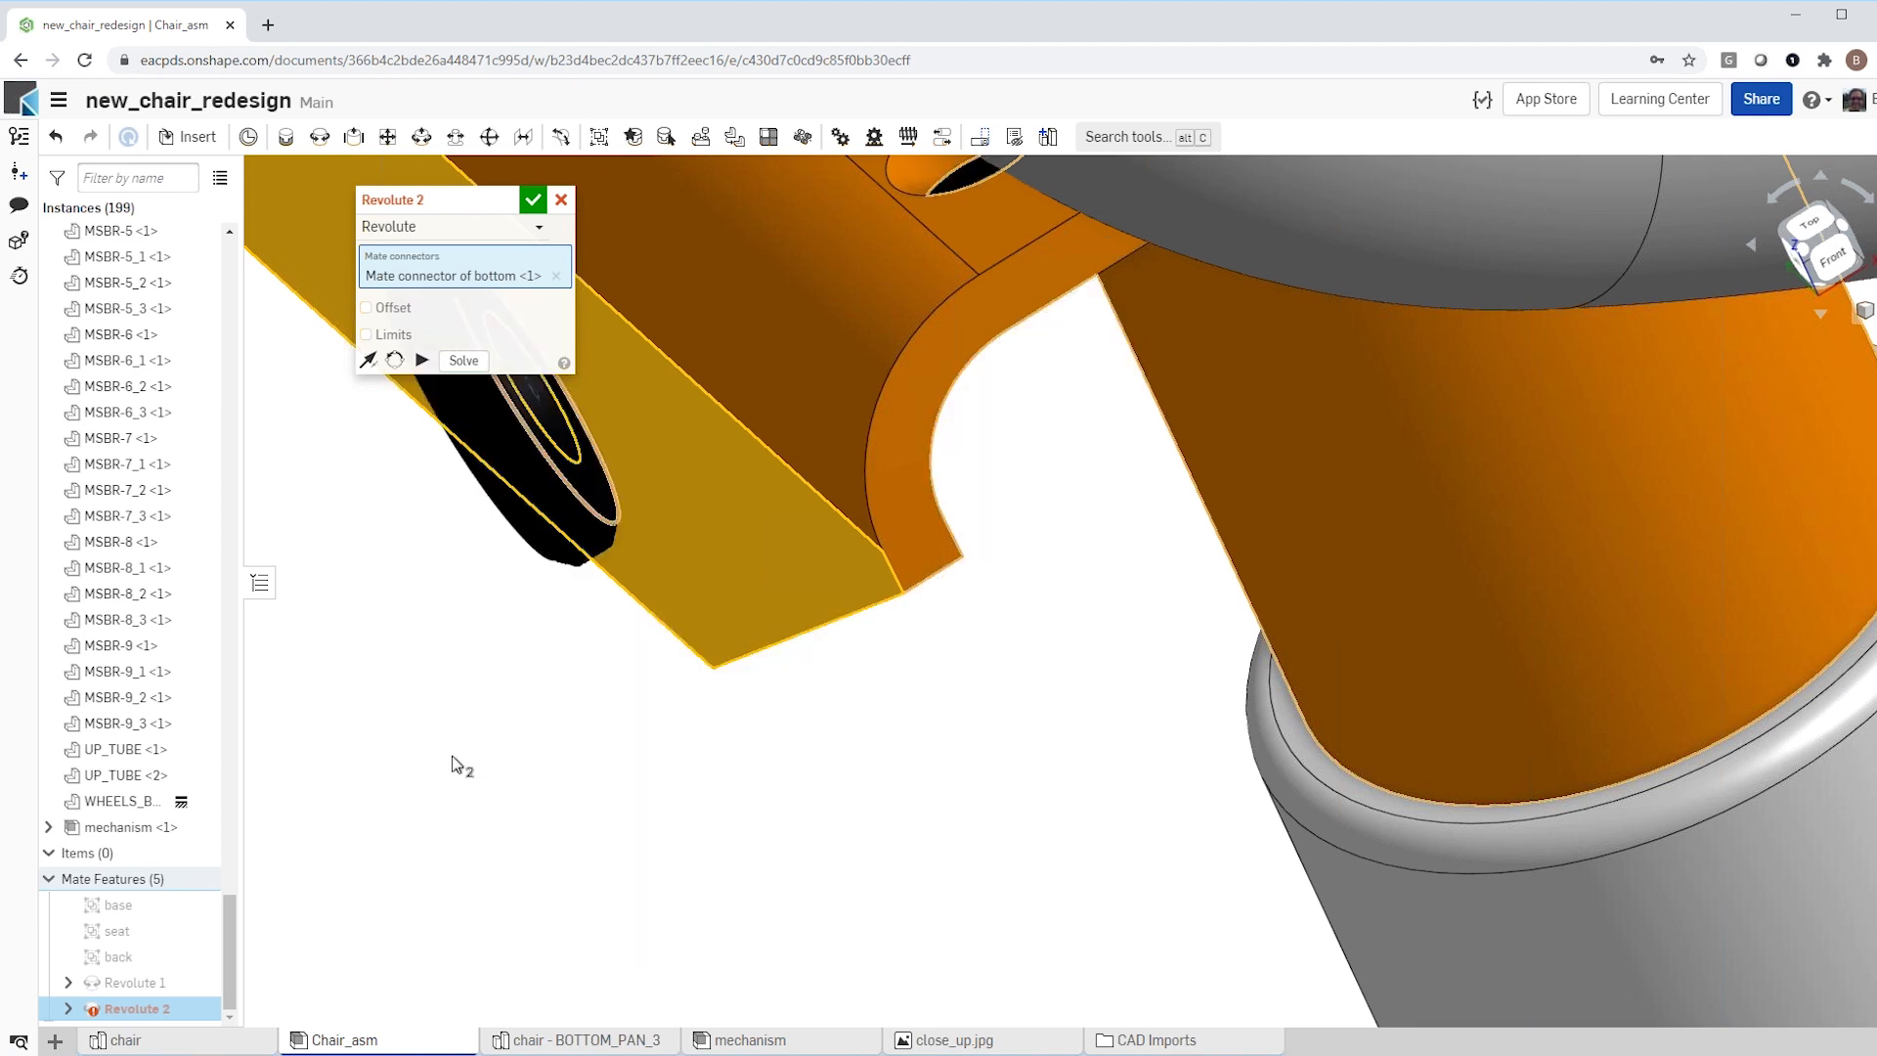
{"action": "left_click", "coordinate": [532, 201]}
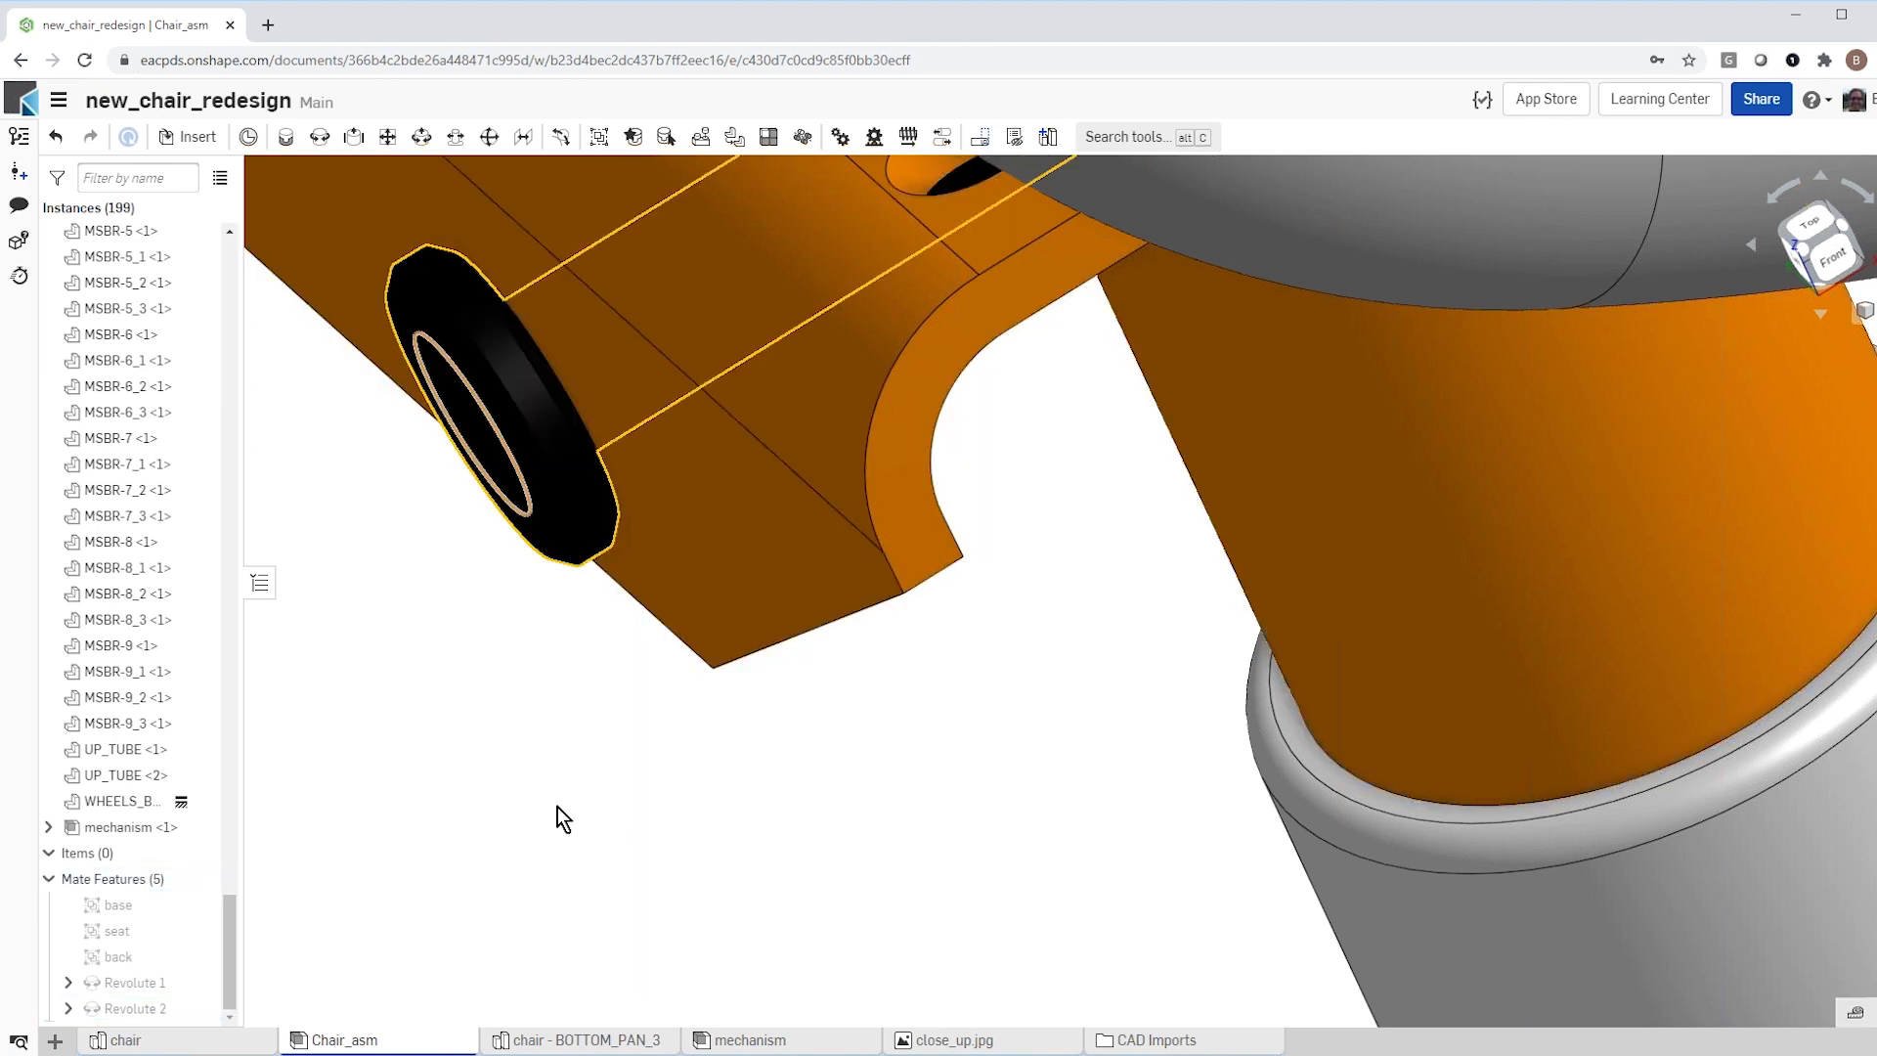
Step: Add a Fastened mate between a mounting boss hole under the seat and the matching front corner hole in the orange bottom's plate
{"action": "scroll", "coordinate": [558, 806], "scroll_direction": "down", "scroll_amount": 5}
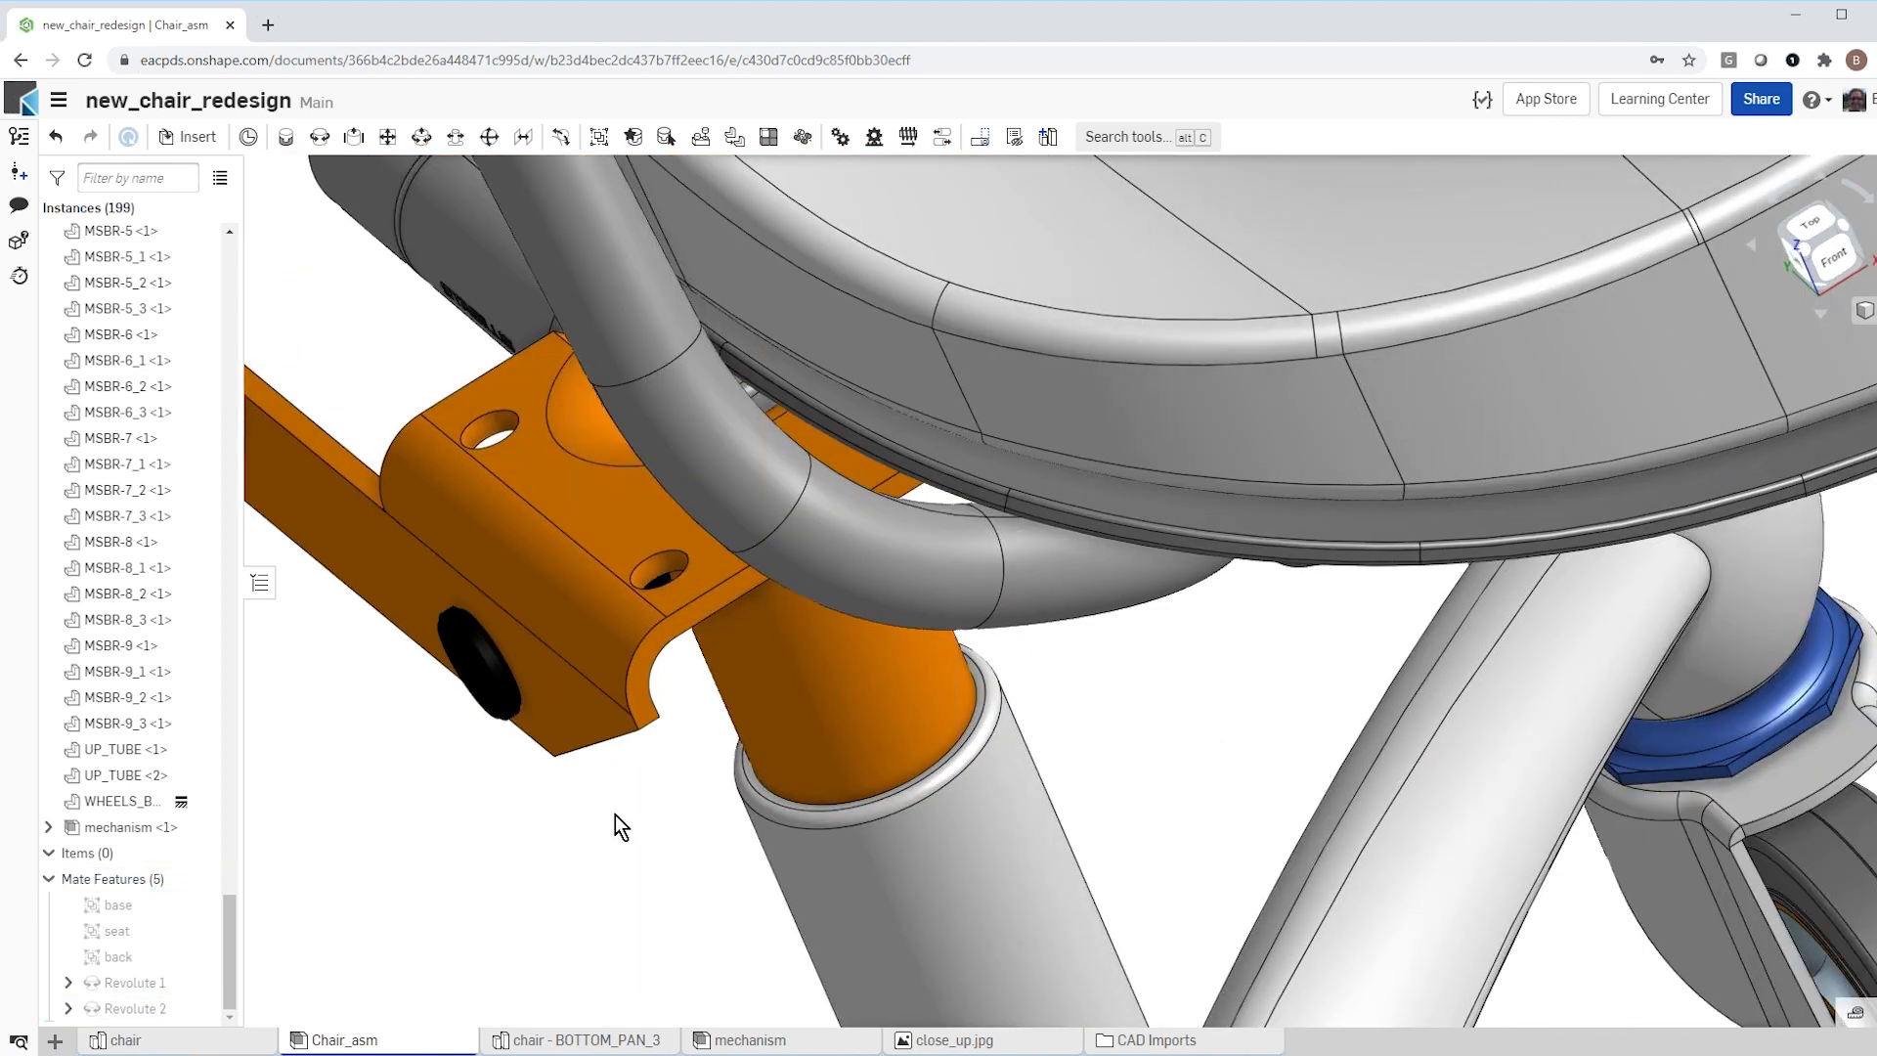
{"action": "right_click_drag", "start_coordinate": [614, 813], "coordinate": [785, 817]}
{"action": "scroll", "coordinate": [834, 823], "scroll_direction": "down", "scroll_amount": 4}
{"action": "left_click_drag", "start_coordinate": [624, 859], "coordinate": [685, 884]}
{"action": "right_click_drag", "start_coordinate": [900, 912], "coordinate": [851, 809]}
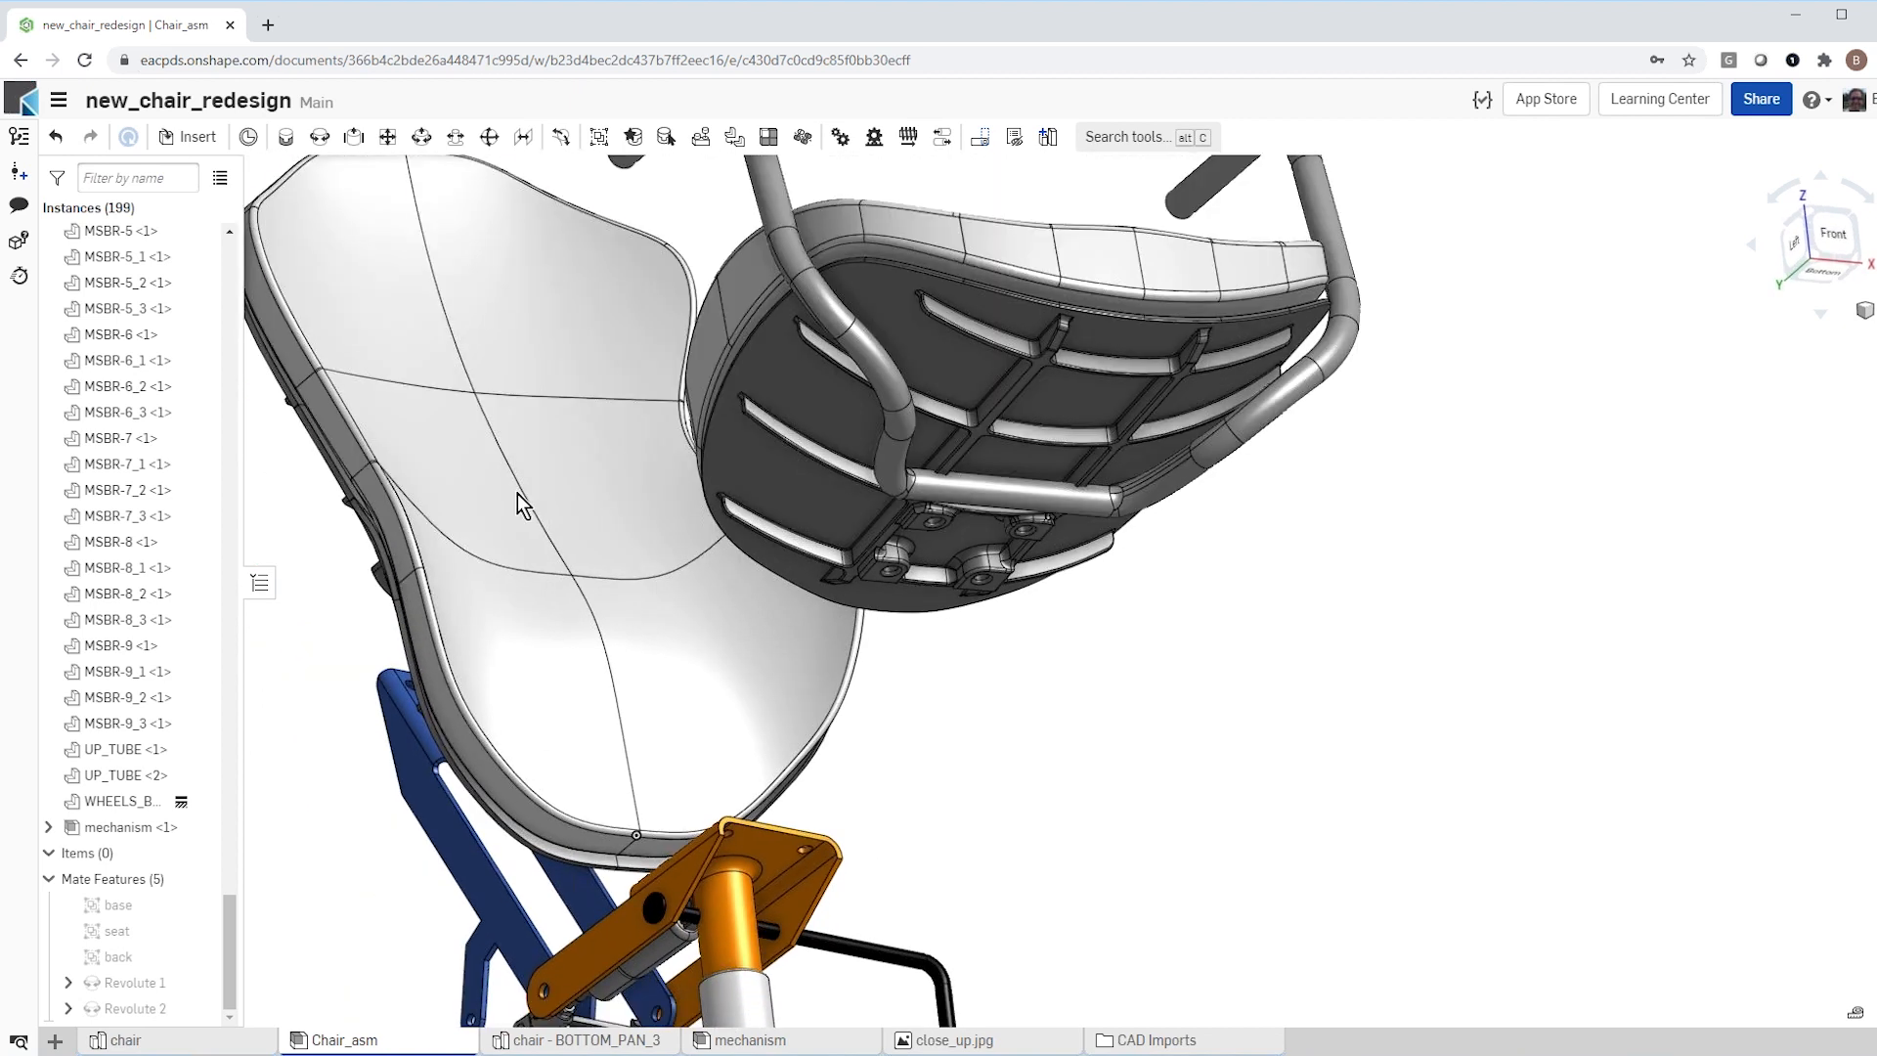
{"action": "left_click", "coordinate": [286, 137]}
{"action": "scroll", "coordinate": [856, 537], "scroll_direction": "up", "scroll_amount": 5}
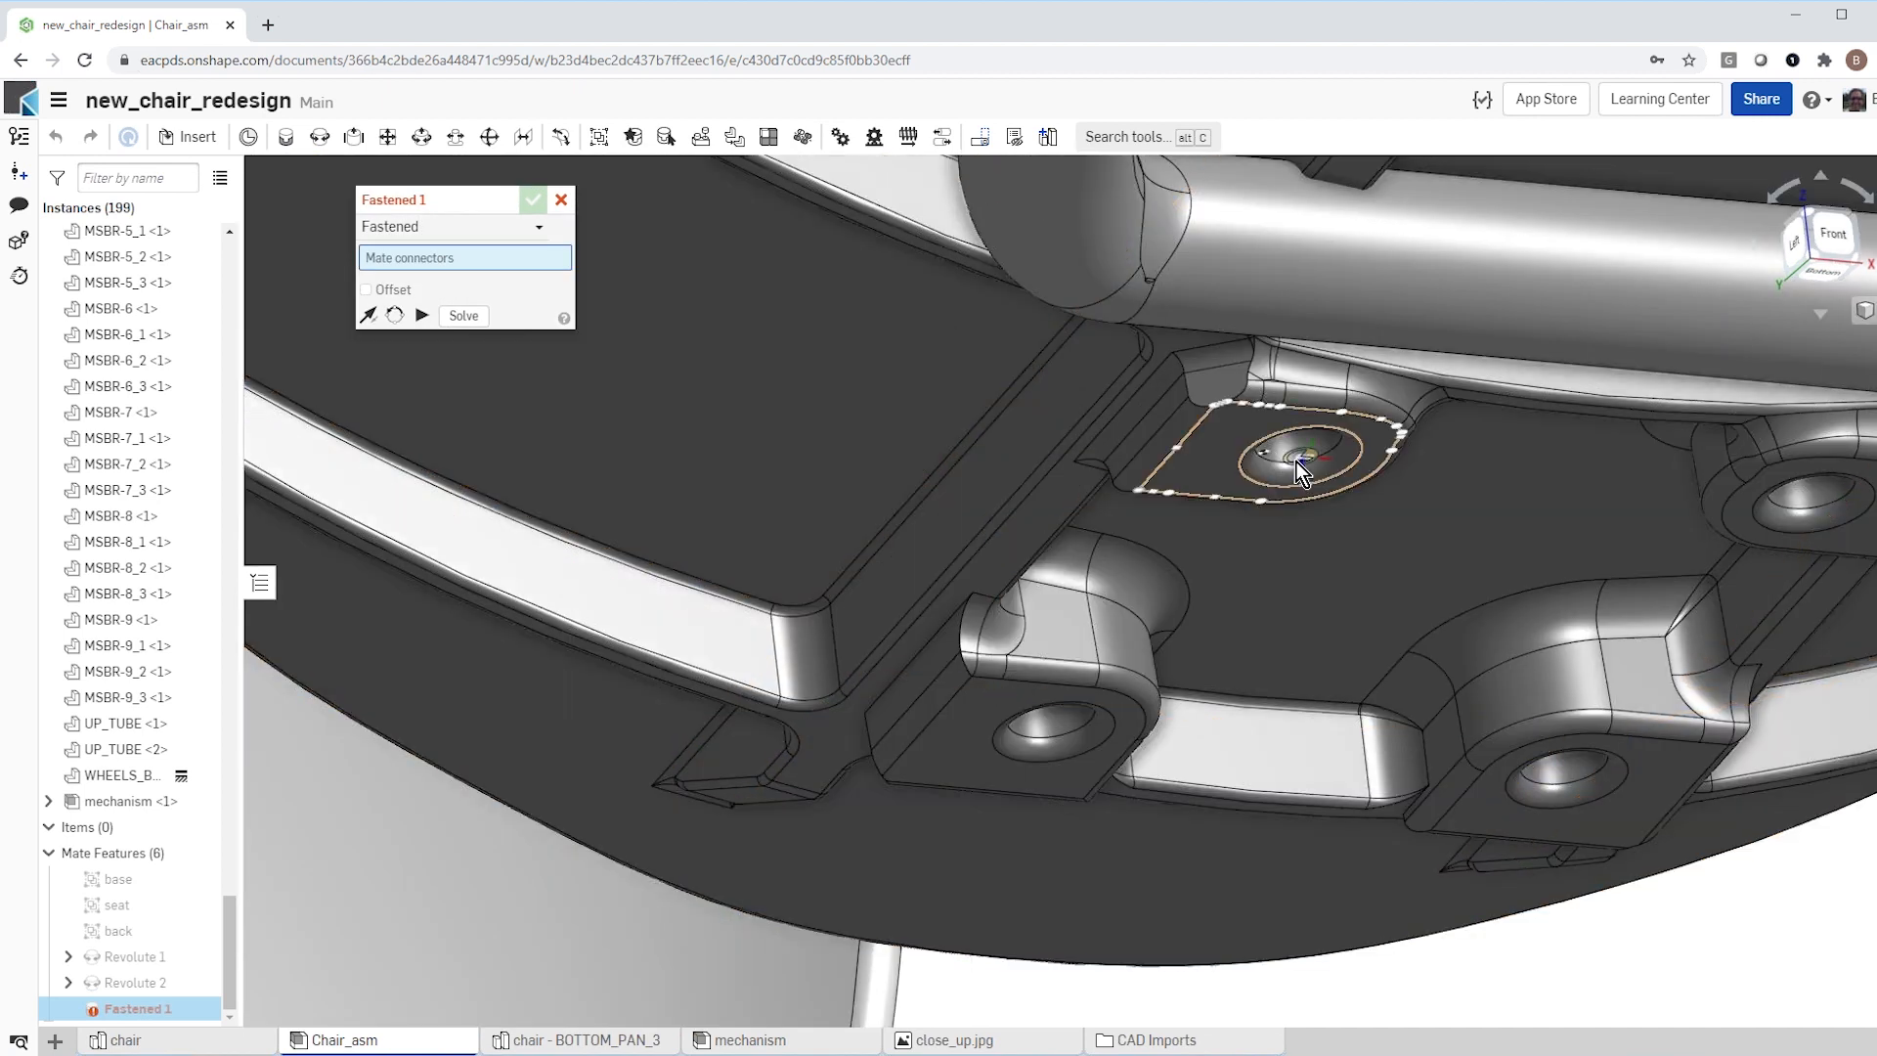
{"action": "left_click", "coordinate": [1304, 455]}
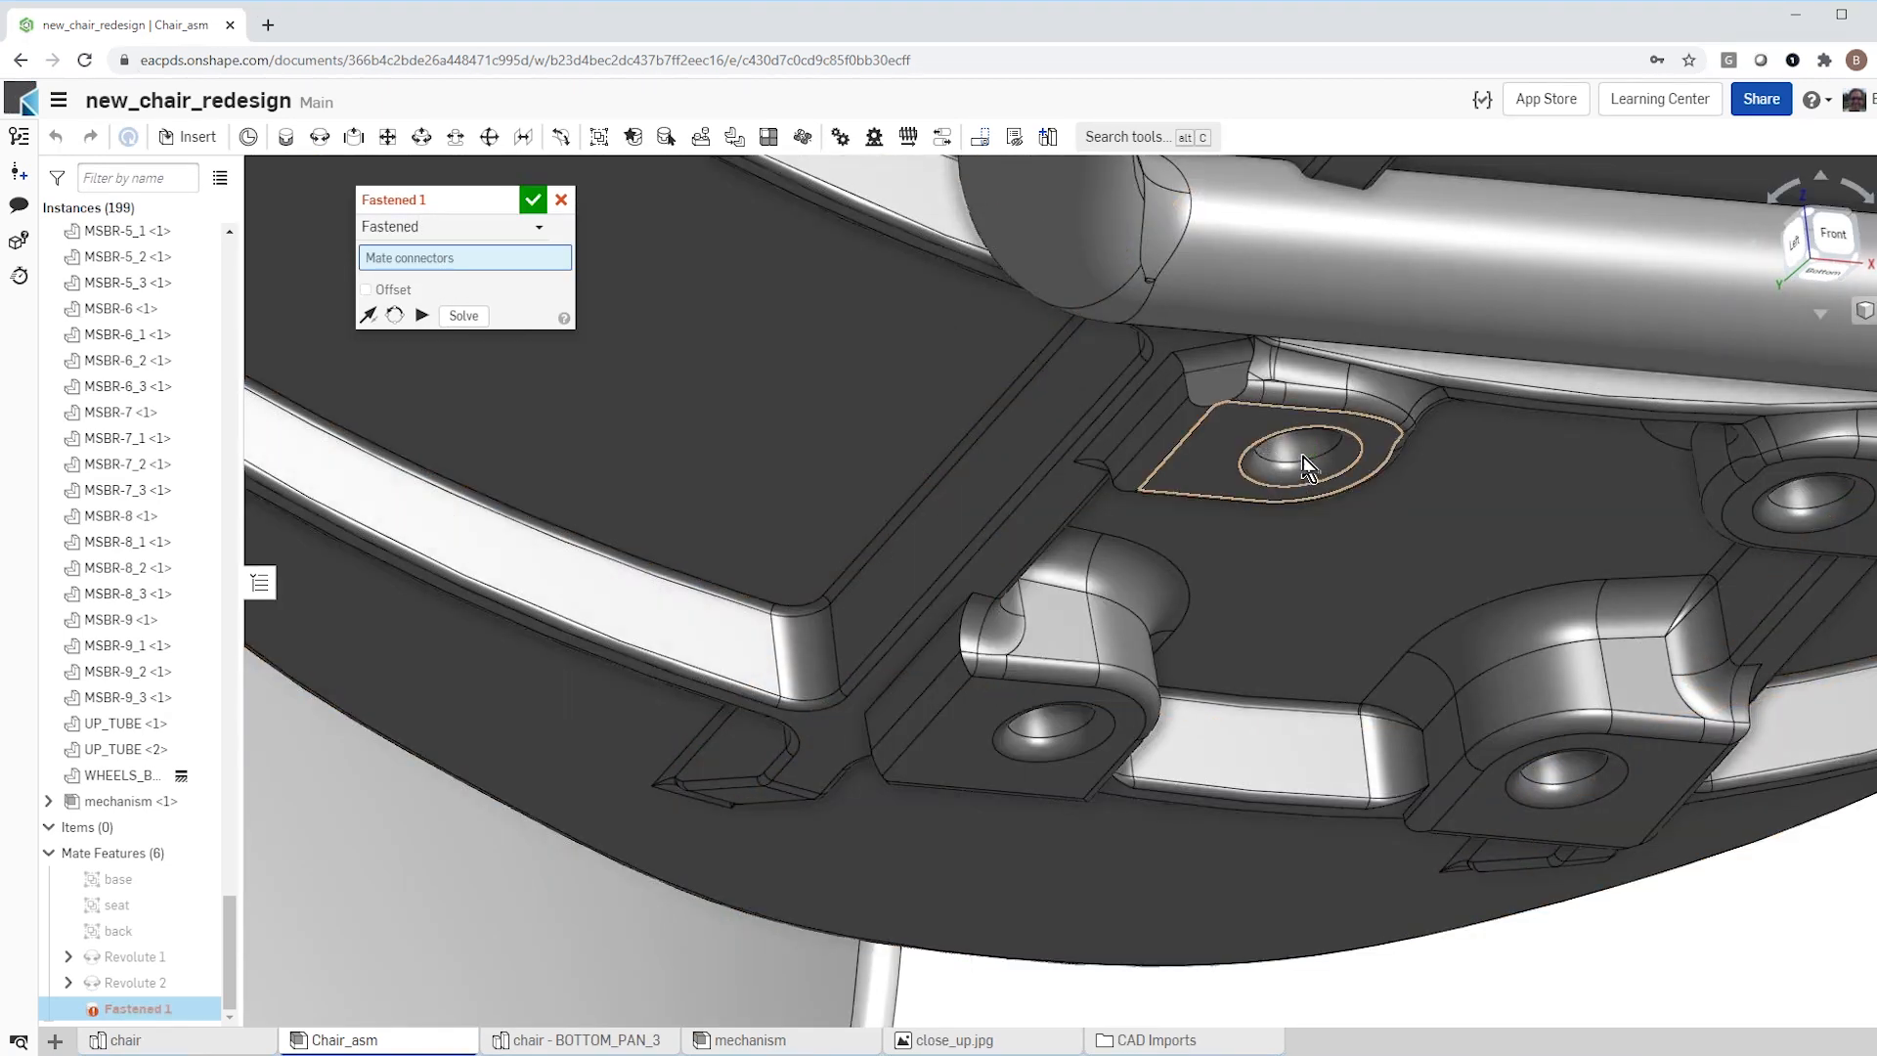
{"action": "scroll", "coordinate": [894, 589], "scroll_direction": "down", "scroll_amount": 5}
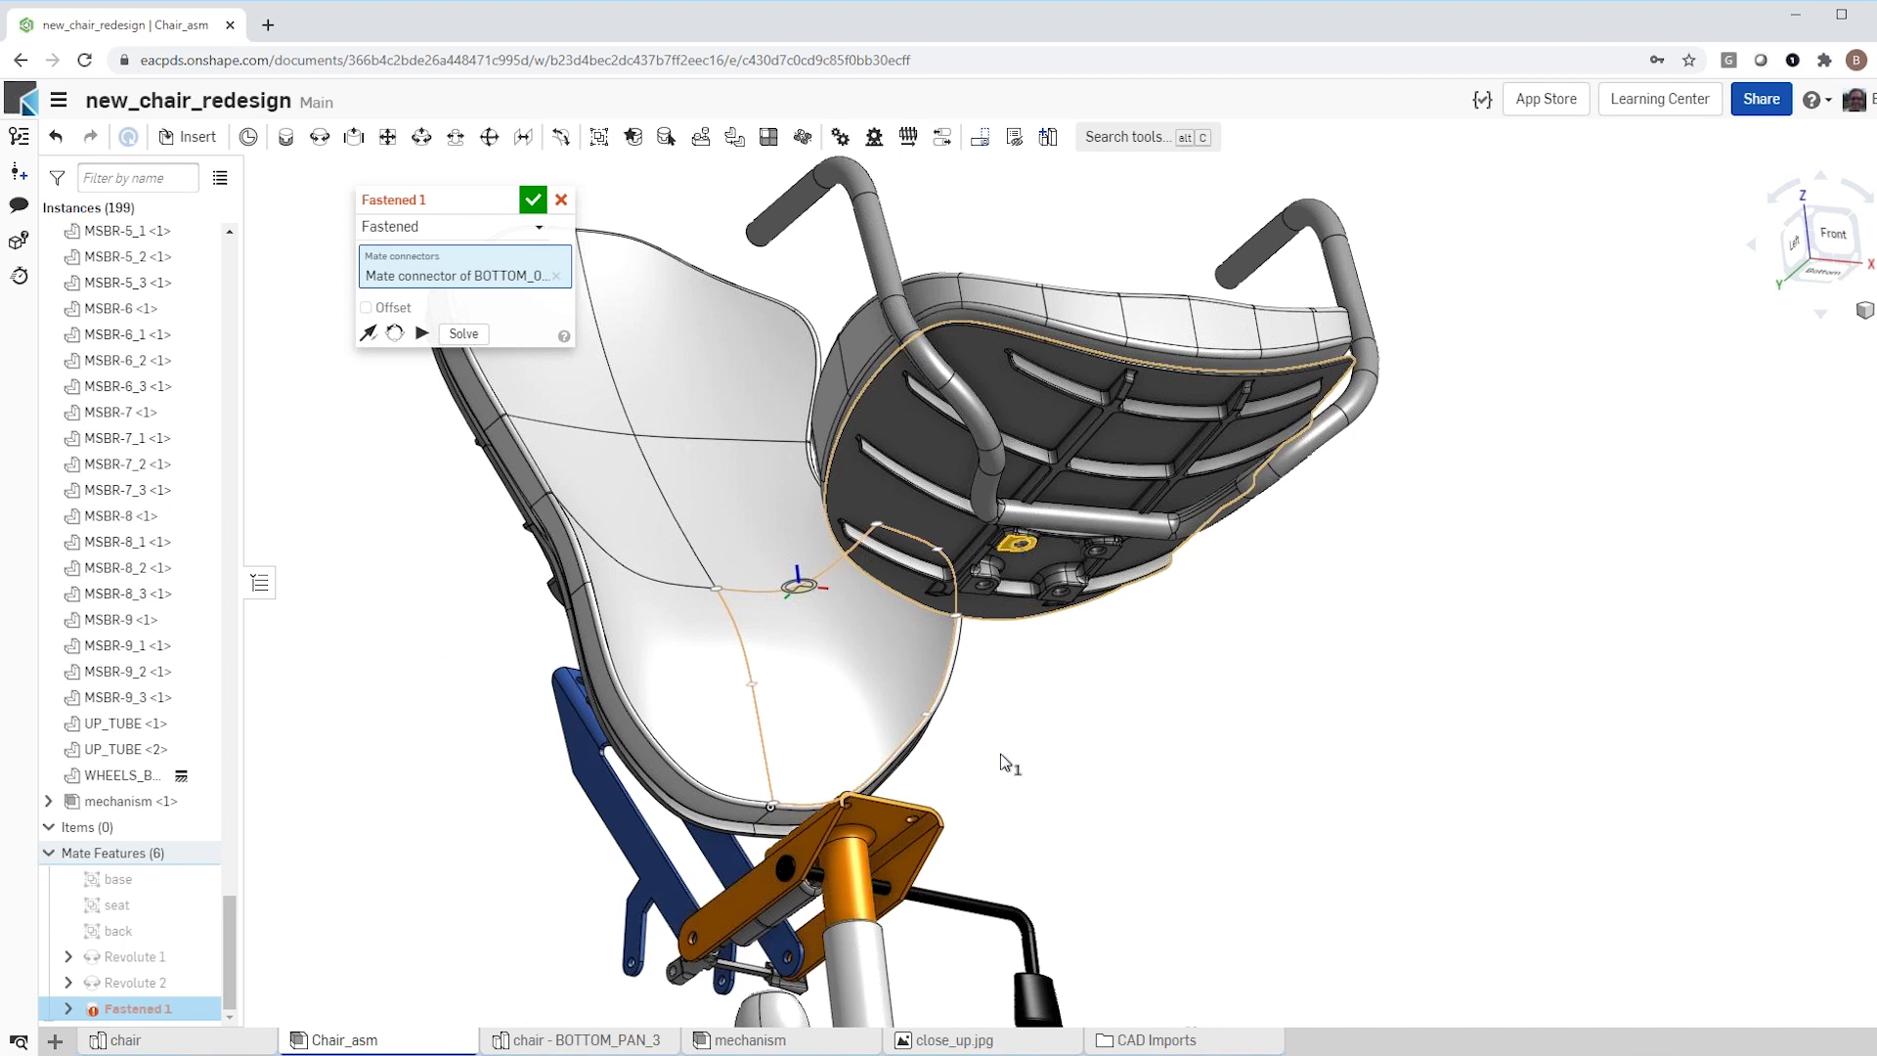
{"action": "right_click_drag", "start_coordinate": [1002, 763], "coordinate": [894, 837]}
{"action": "scroll", "coordinate": [892, 810], "scroll_direction": "up", "scroll_amount": 5}
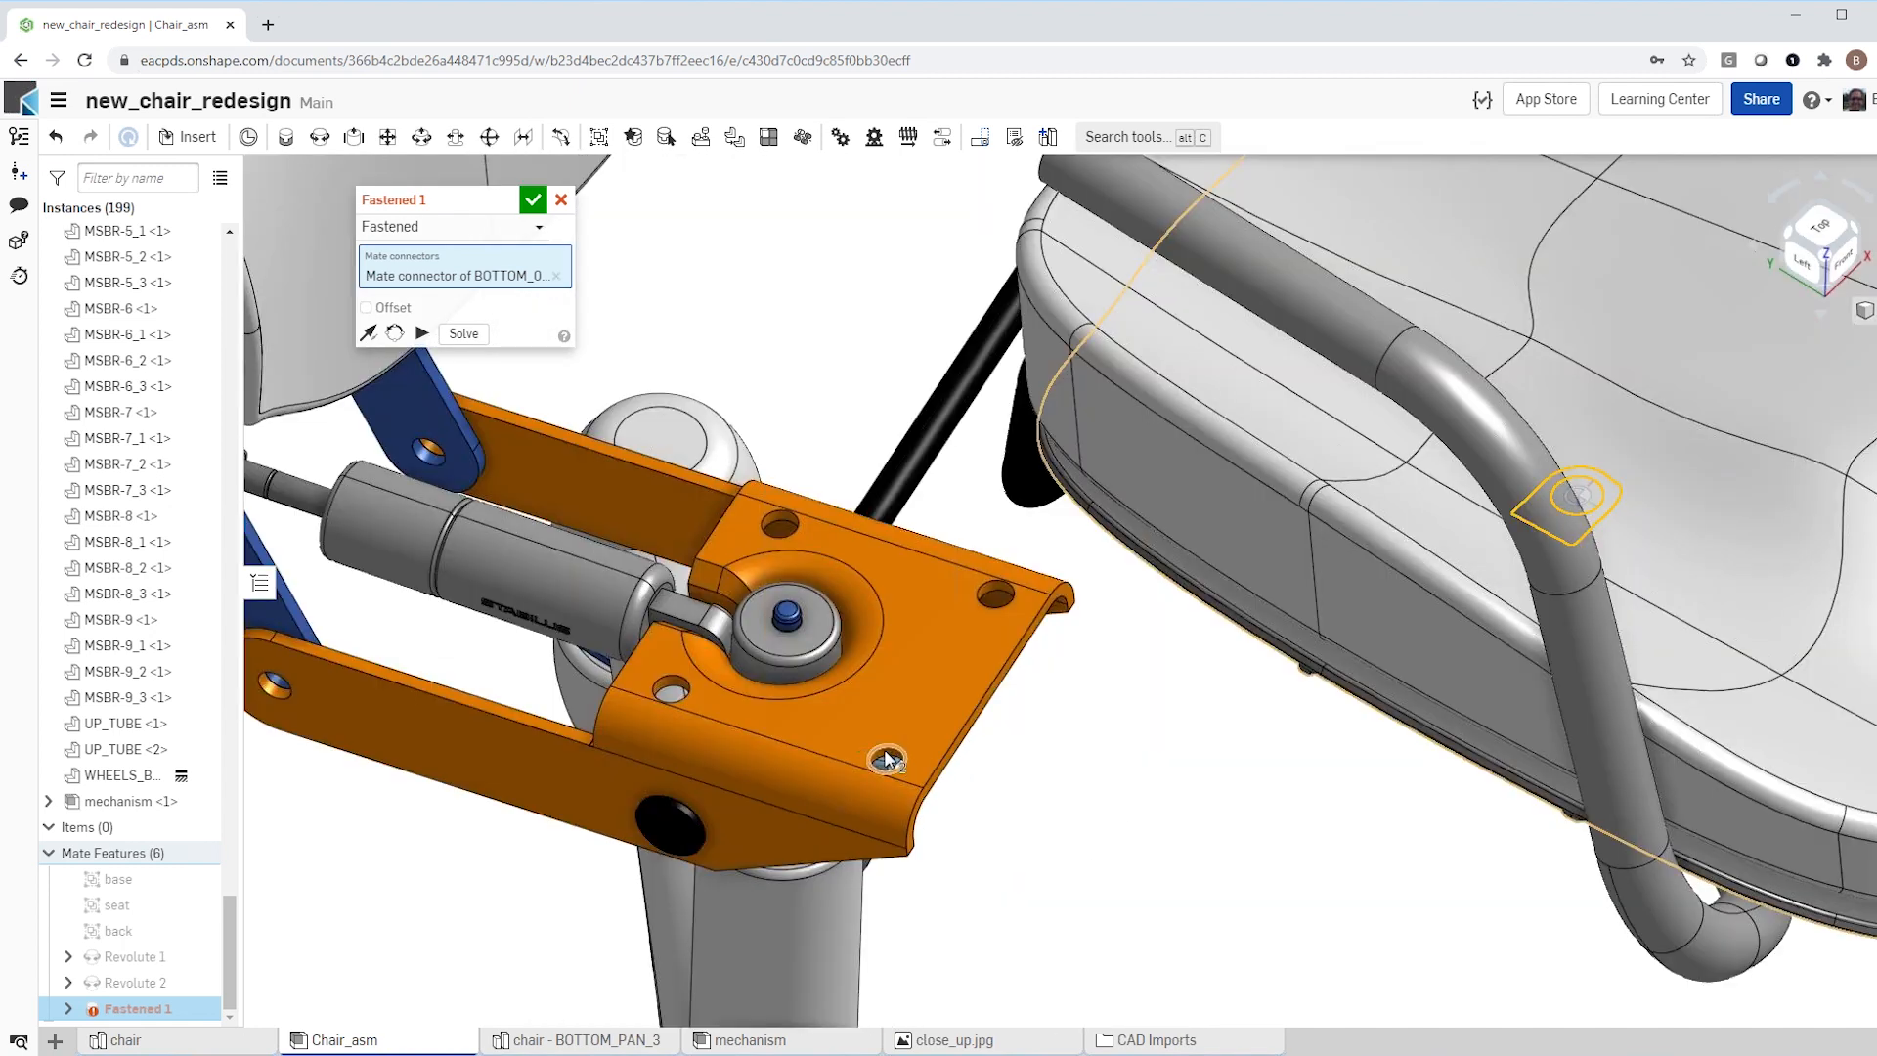
{"action": "left_click", "coordinate": [886, 759]}
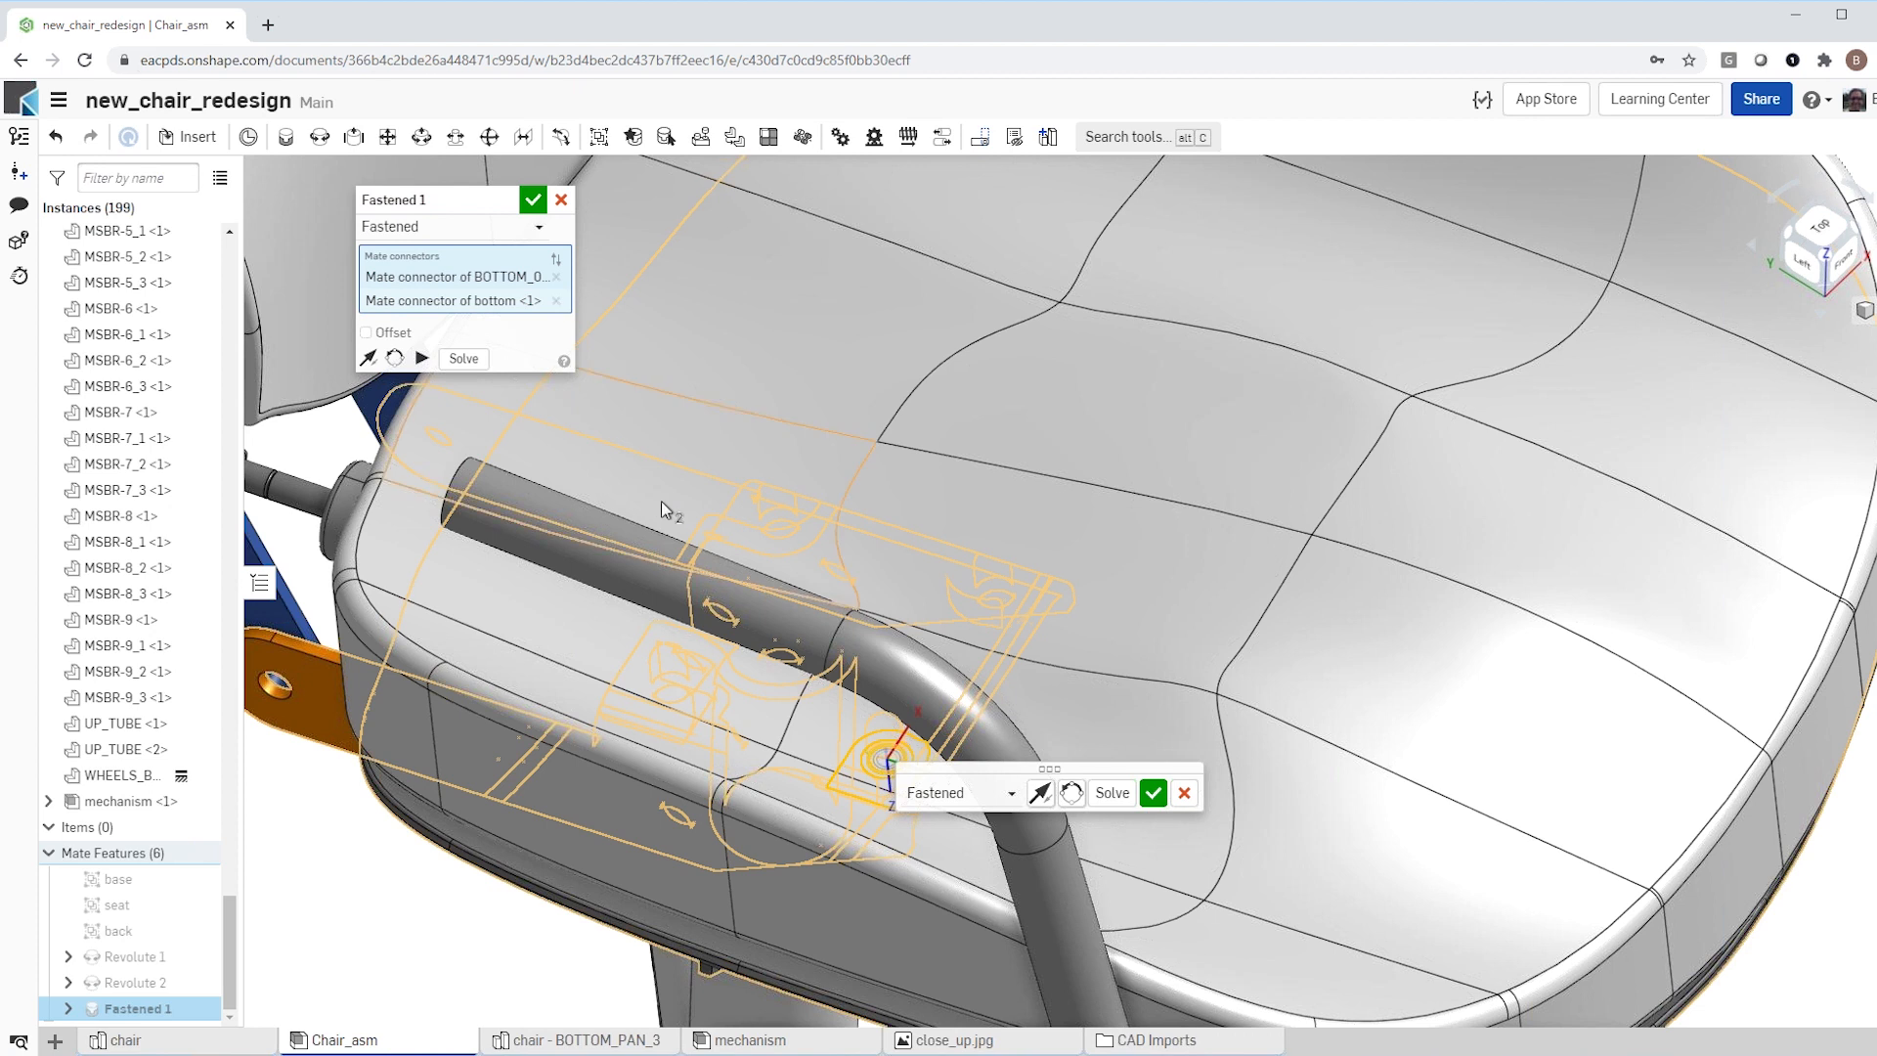
{"action": "left_click", "coordinate": [533, 204]}
Step: Inspect the seat on the mechanism and the blue back bracket's position behind the backrest, from the left and the rear
{"action": "scroll", "coordinate": [700, 441], "scroll_direction": "down", "scroll_amount": 5}
{"action": "right_click_drag", "start_coordinate": [702, 443], "coordinate": [766, 409]}
{"action": "scroll", "coordinate": [876, 488], "scroll_direction": "down", "scroll_amount": 3}
{"action": "scroll", "coordinate": [529, 418], "scroll_direction": "up", "scroll_amount": 5}
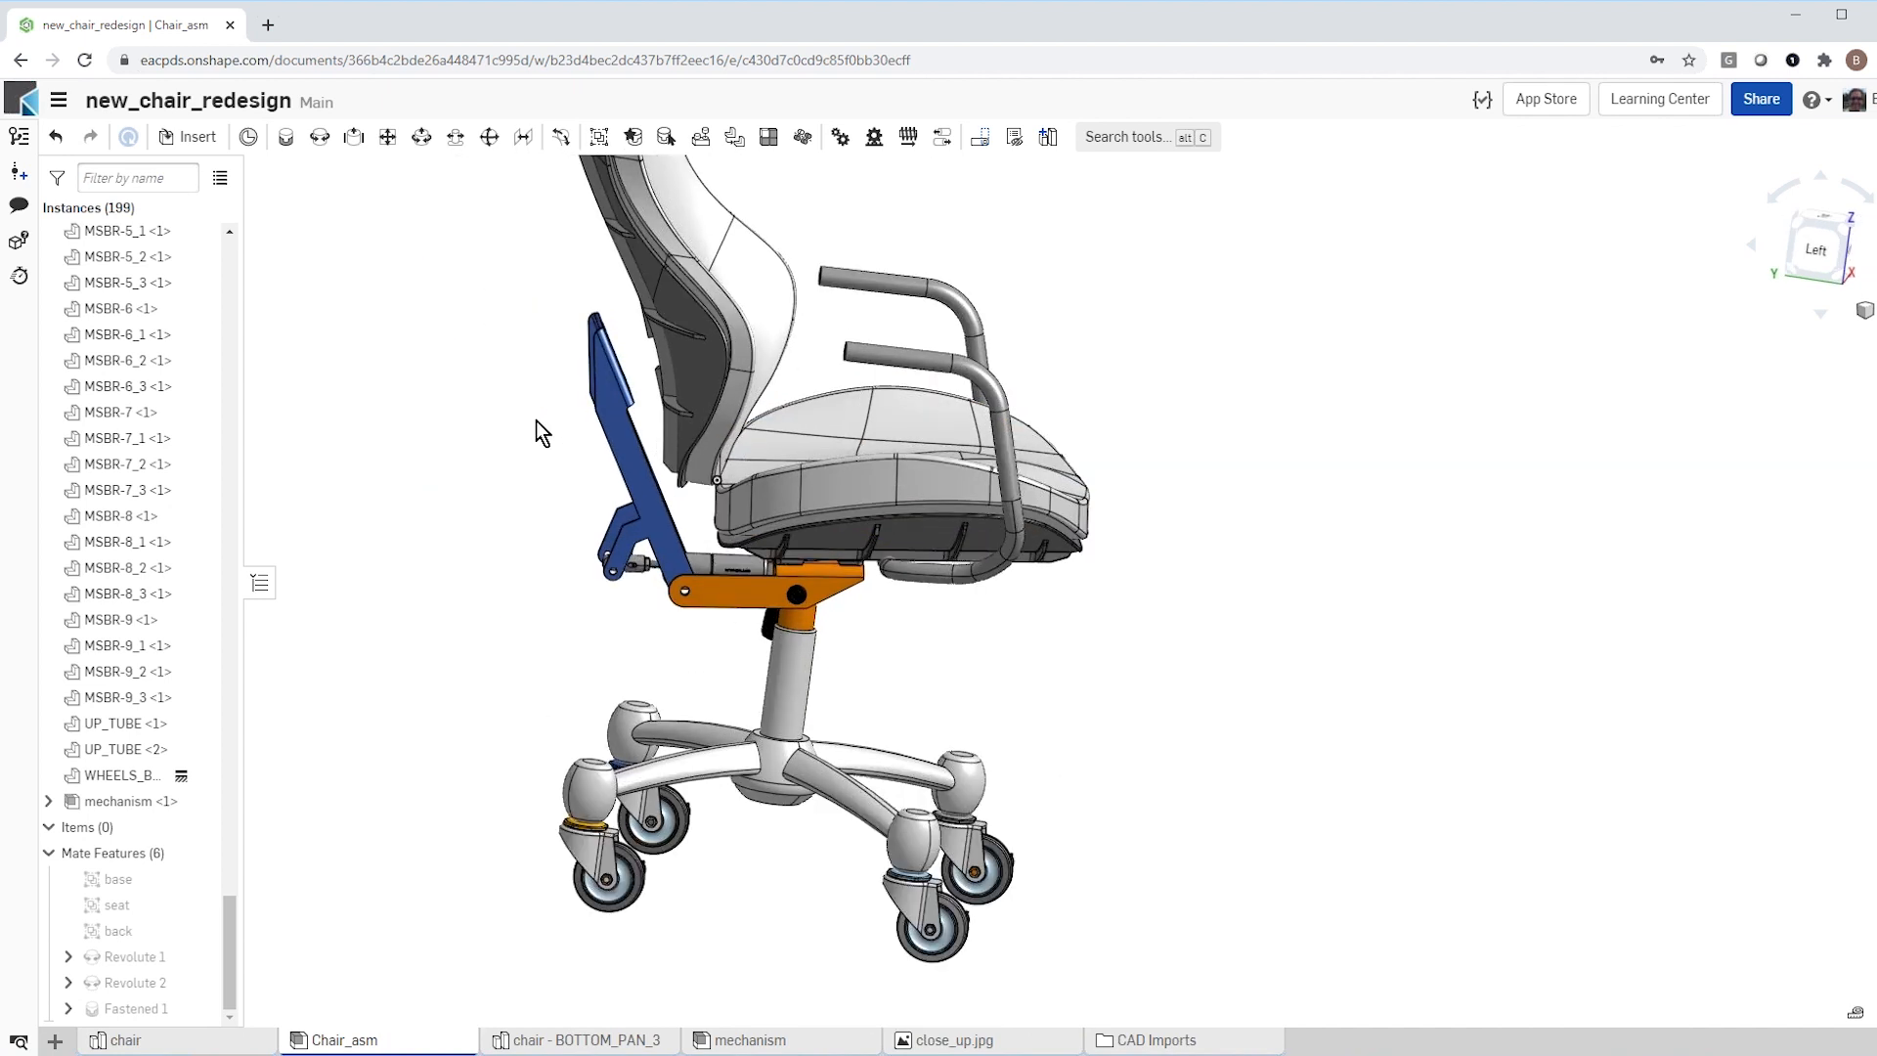
{"action": "right_click_drag", "start_coordinate": [518, 414], "coordinate": [597, 449]}
{"action": "scroll", "coordinate": [597, 449], "scroll_direction": "down", "scroll_amount": 2}
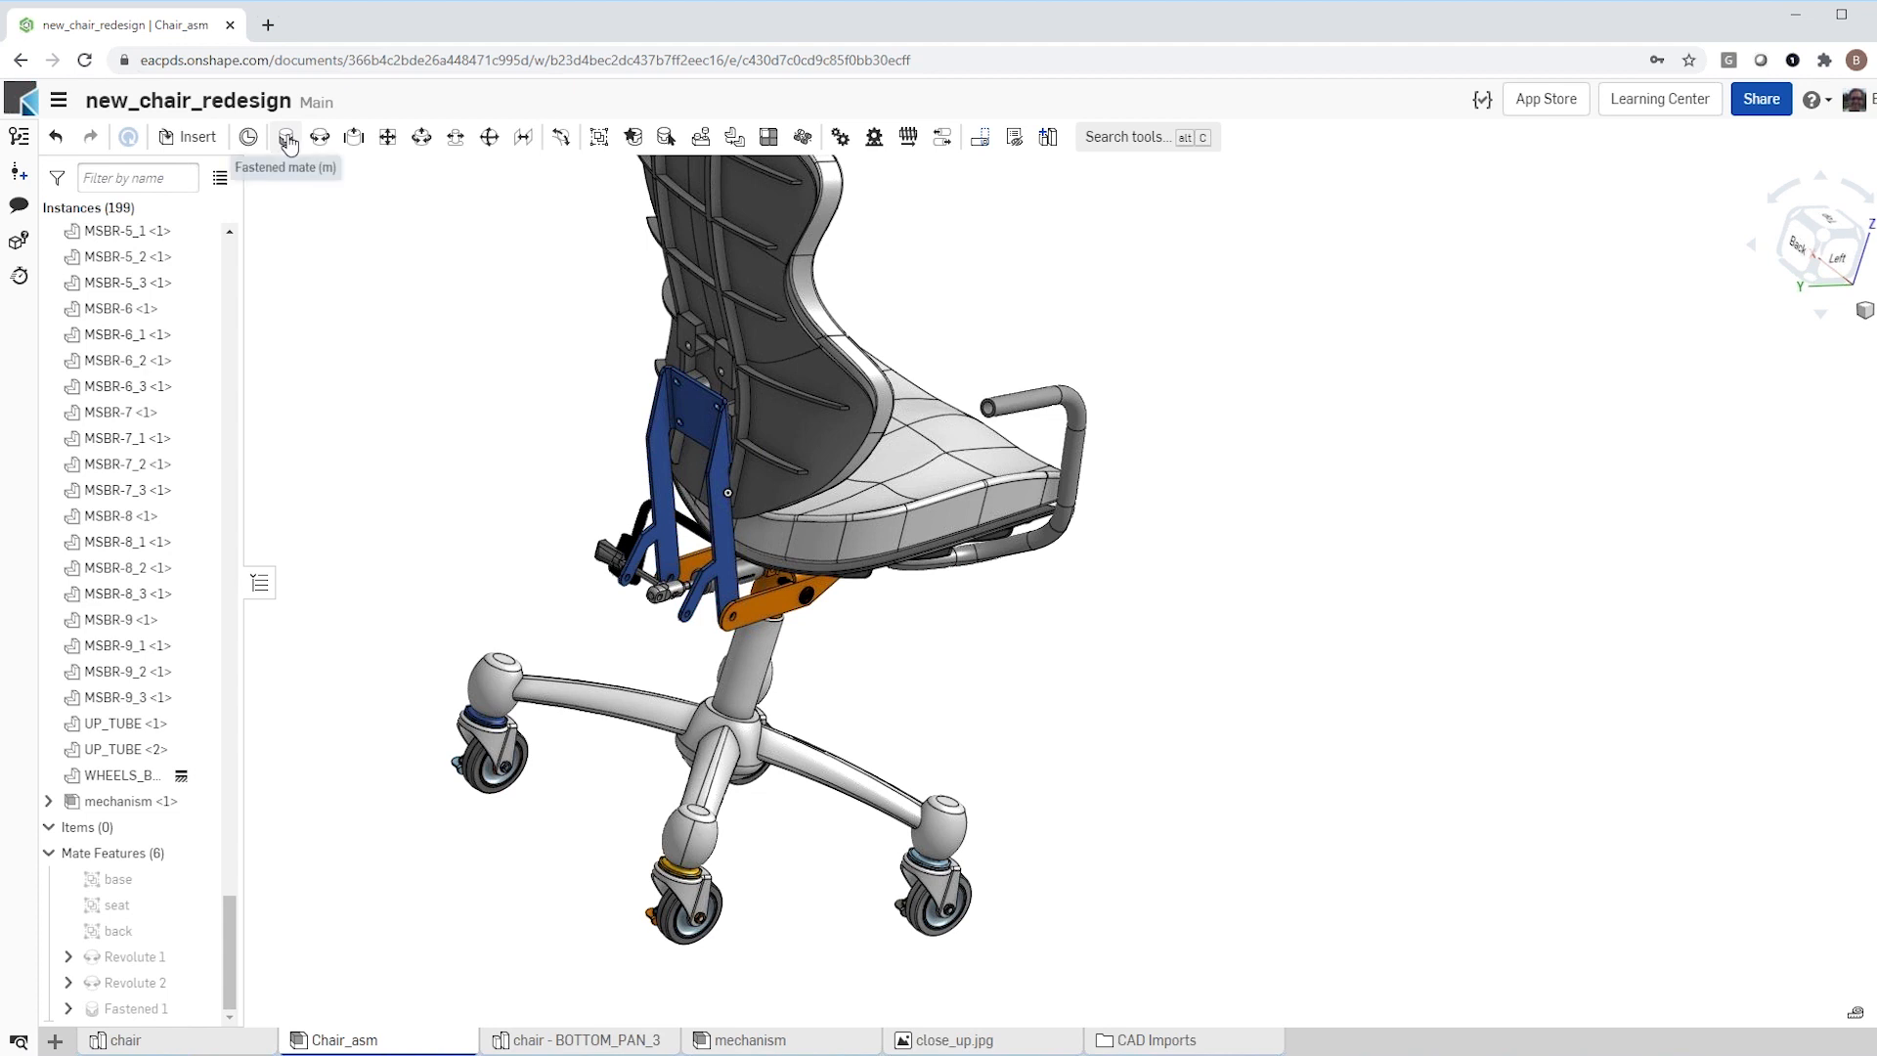
Step: Add a Fastened mate between a mounting boss hole behind the backrest and the matching hole in the blue back bracket's plate
{"action": "key", "text": "m"}
{"action": "scroll", "coordinate": [723, 334], "scroll_direction": "up", "scroll_amount": 6}
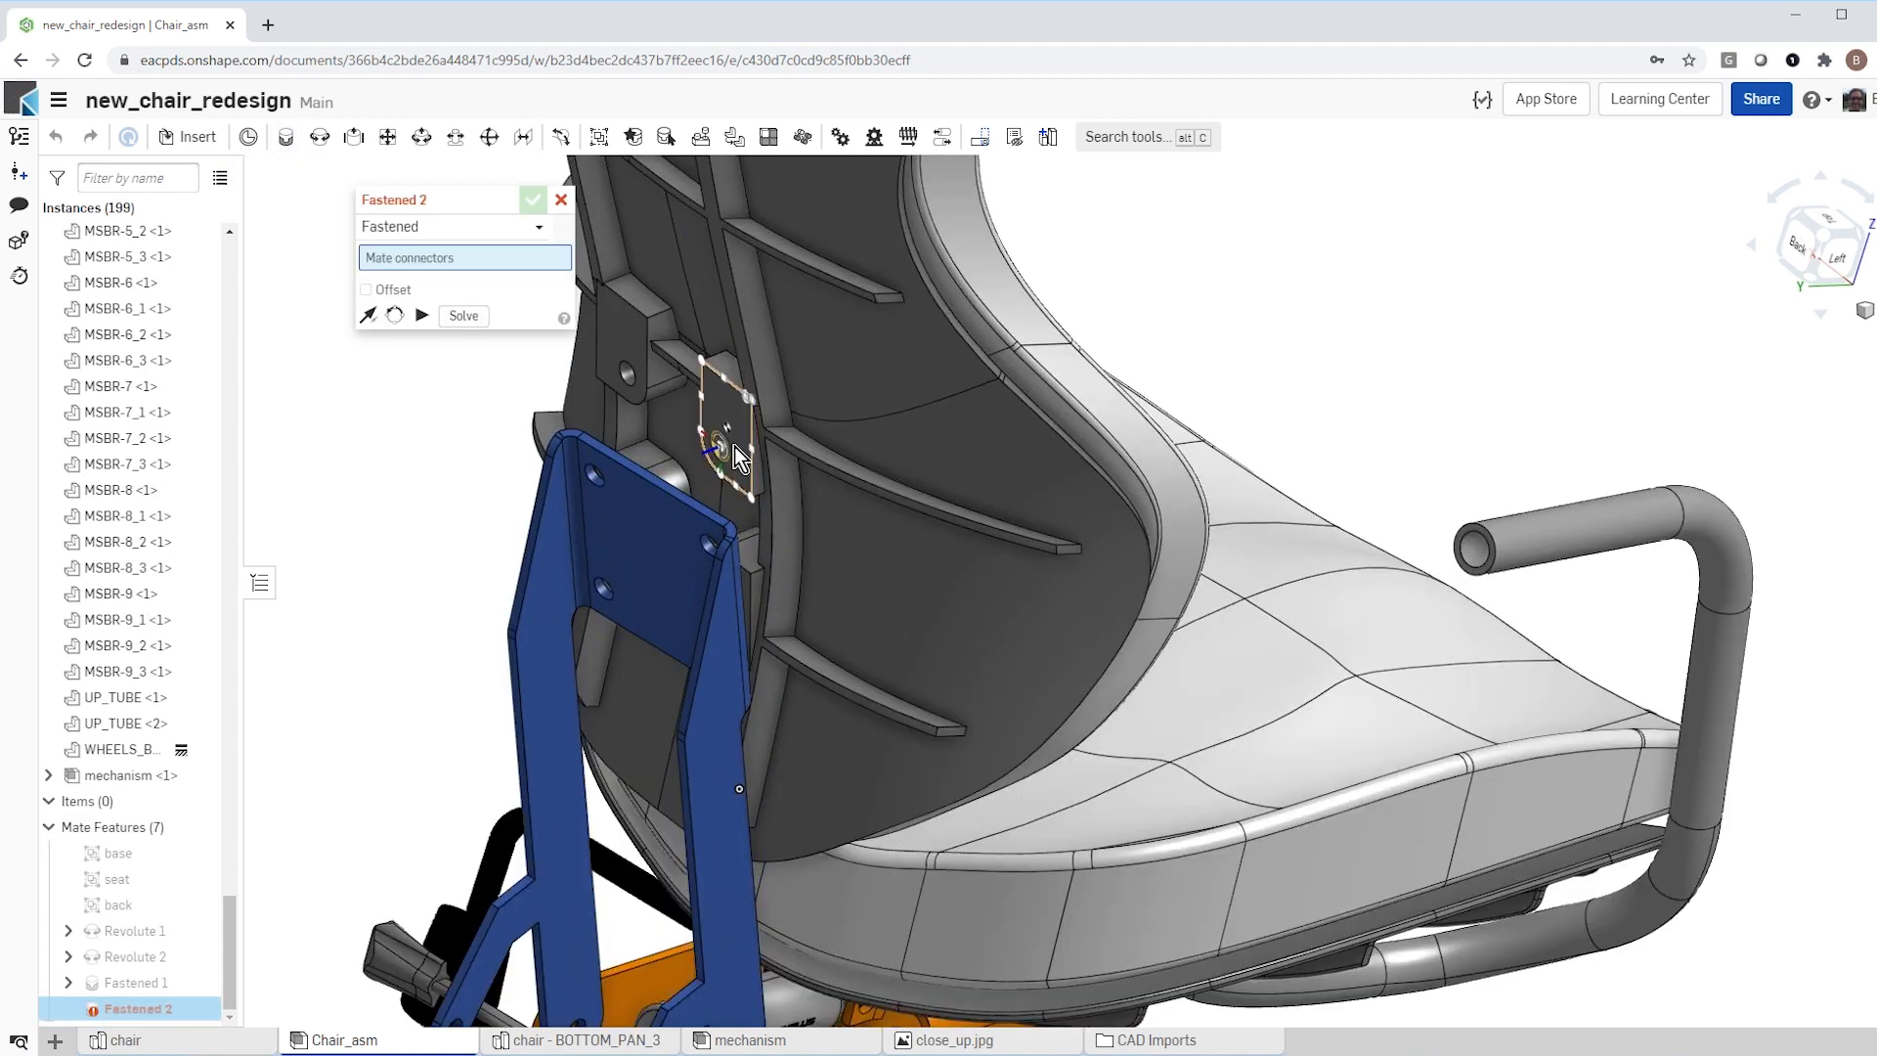
{"action": "left_click", "coordinate": [722, 451]}
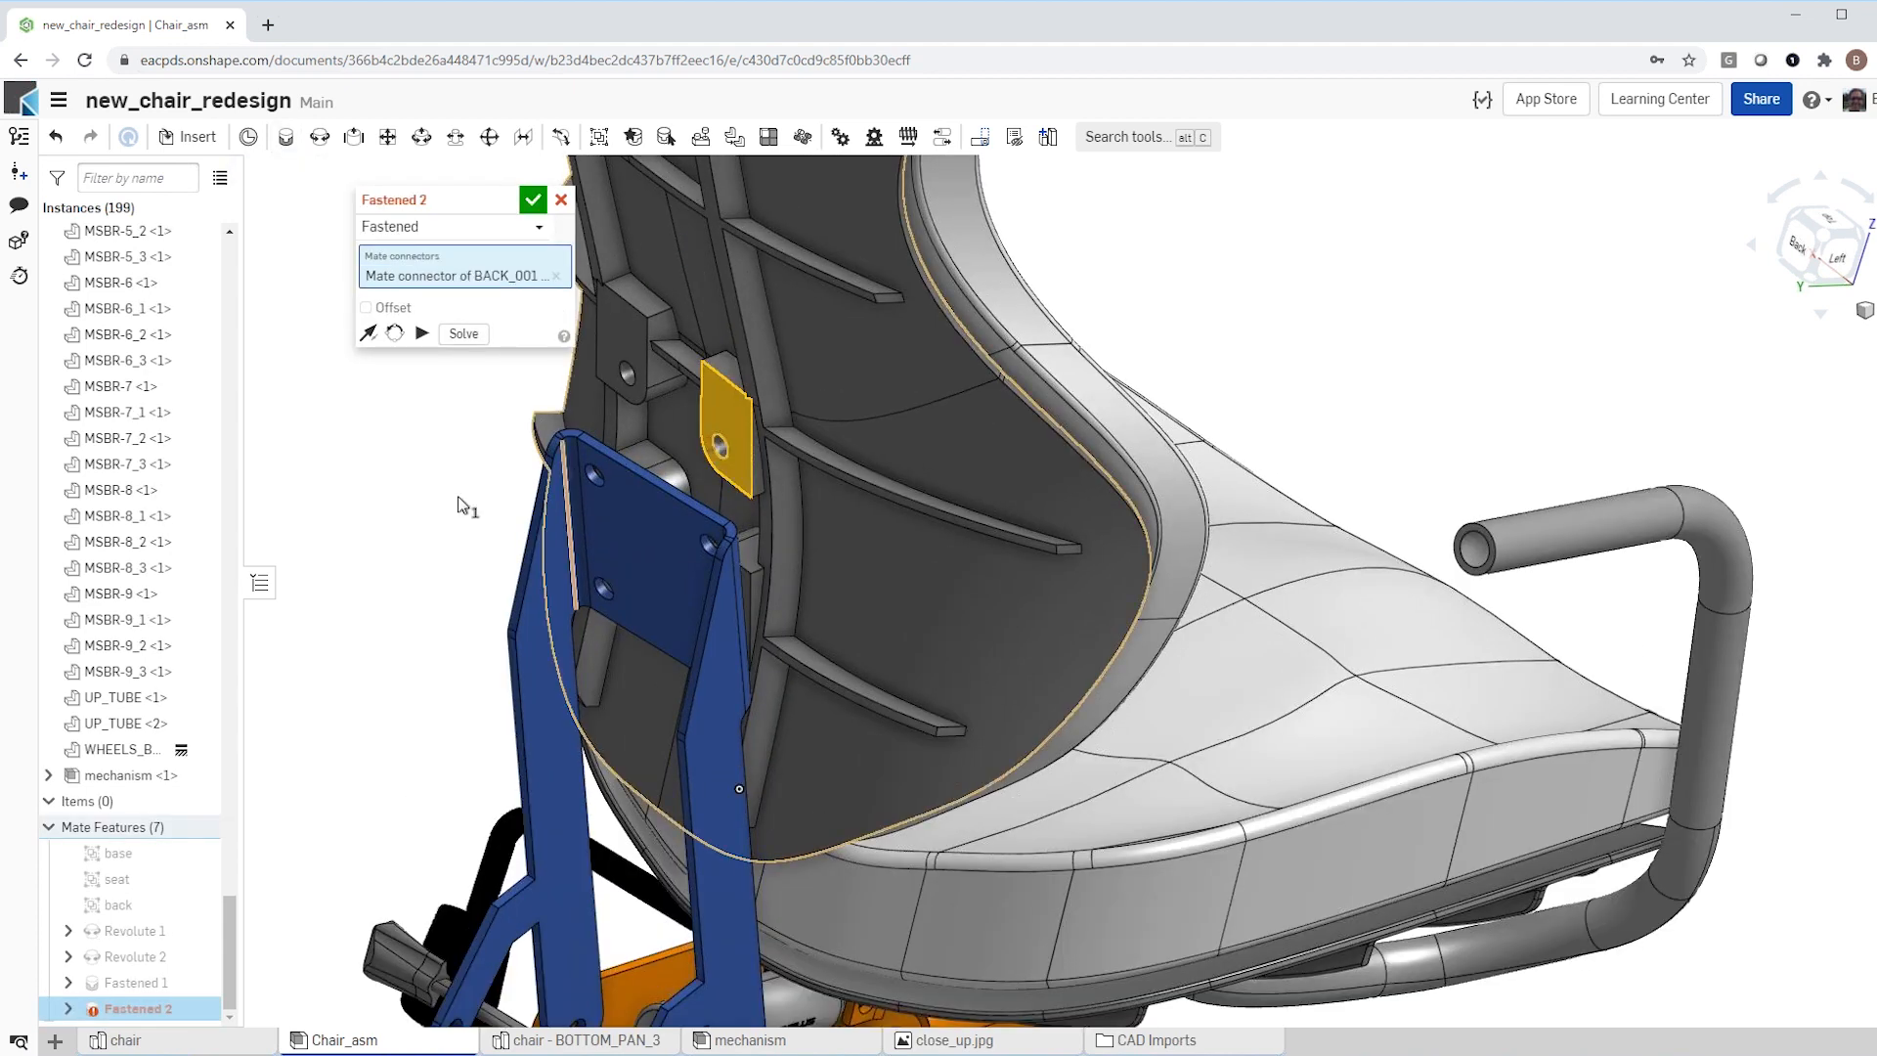
{"action": "scroll", "coordinate": [462, 505], "scroll_direction": "down", "scroll_amount": 5}
{"action": "right_click_drag", "start_coordinate": [353, 528], "coordinate": [382, 529]}
{"action": "scroll", "coordinate": [458, 598], "scroll_direction": "up", "scroll_amount": 10}
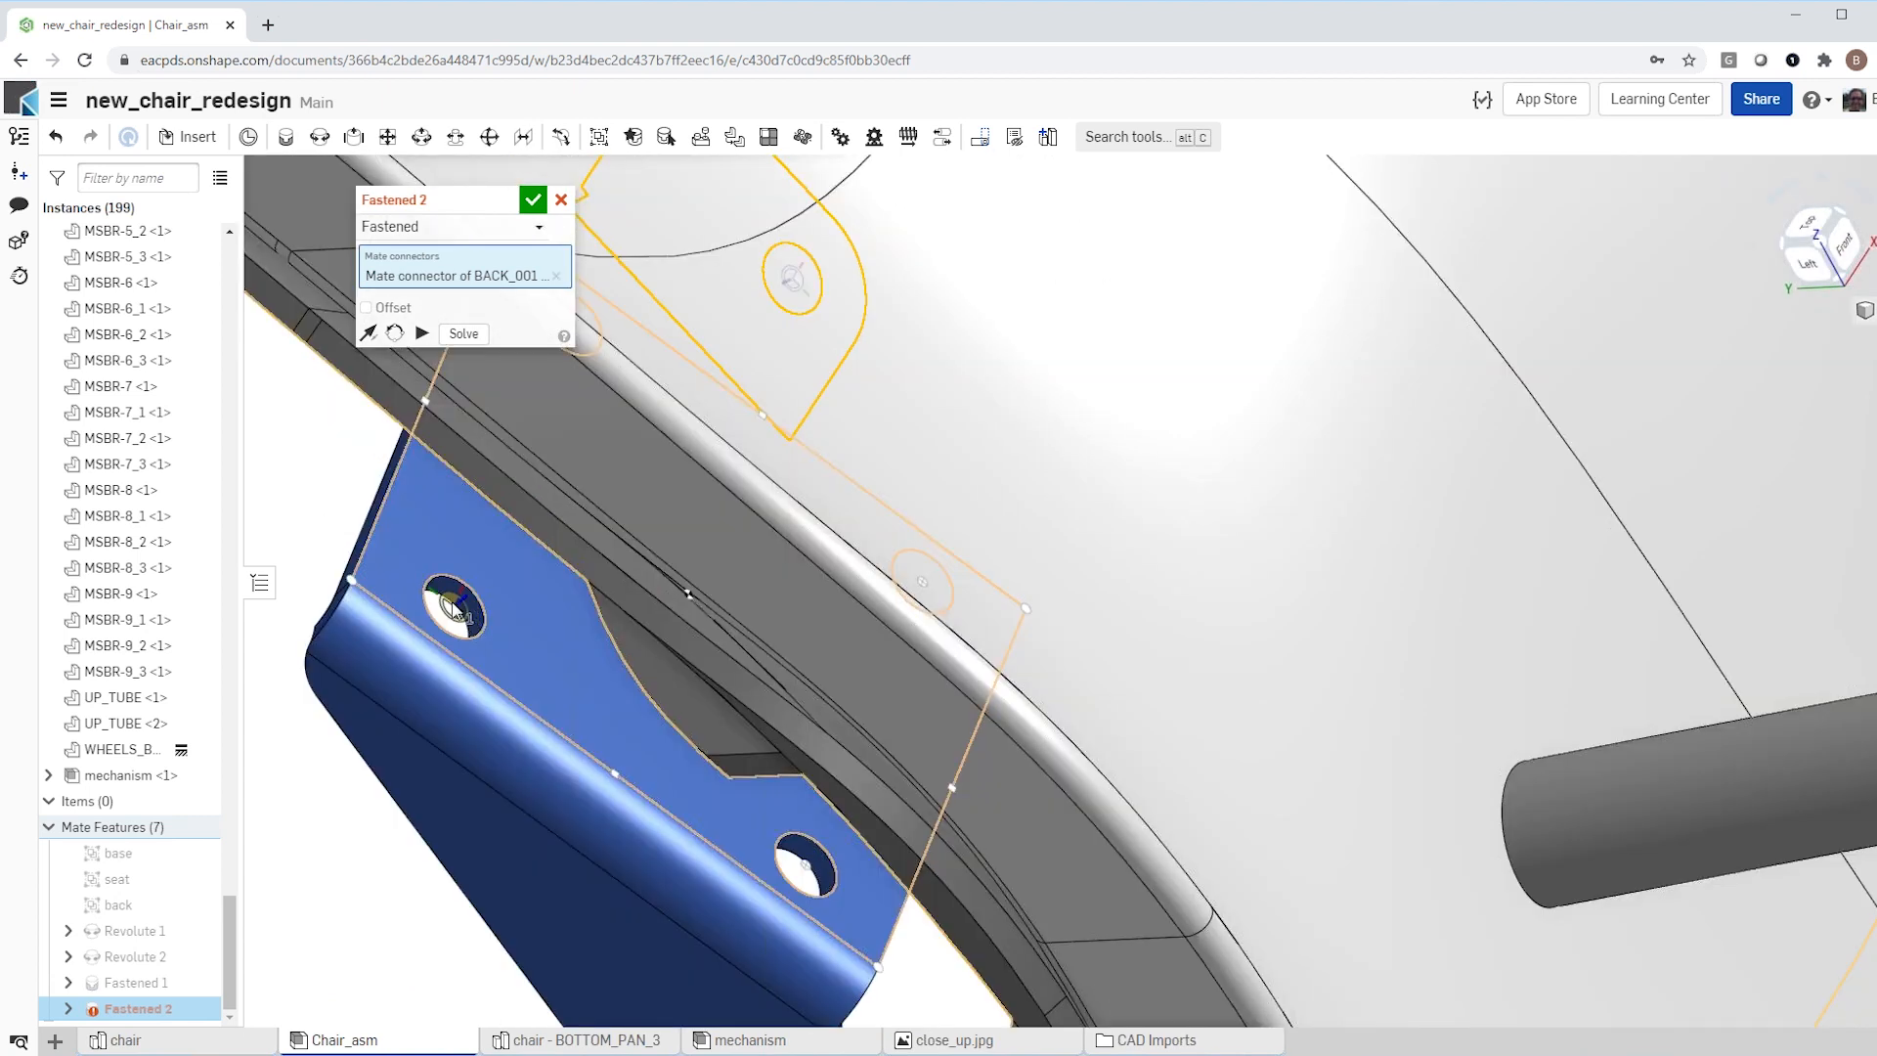
{"action": "left_click", "coordinate": [453, 606]}
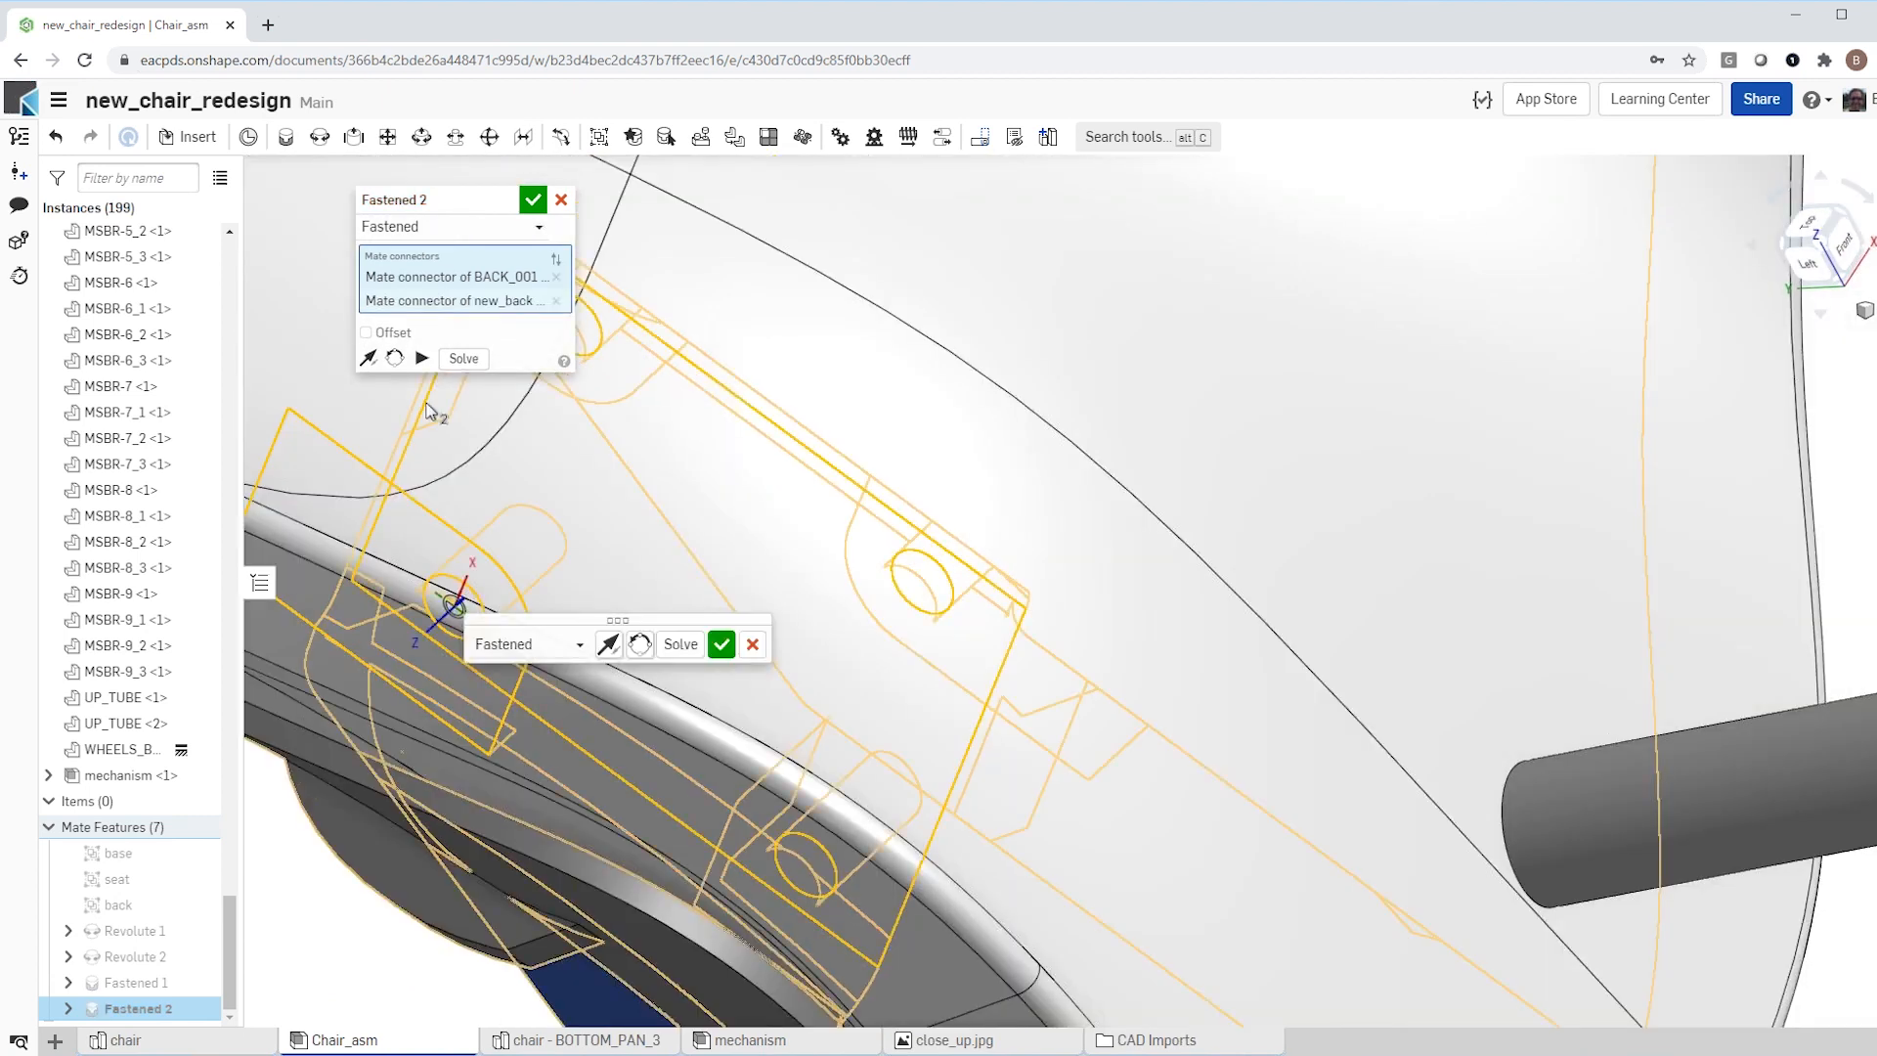
{"action": "left_click", "coordinate": [531, 199]}
Step: Swivel the seat and backrest on the column to test their motion, and inspect the gap between backrest and seat
{"action": "scroll", "coordinate": [582, 475], "scroll_direction": "down", "scroll_amount": 5}
{"action": "right_click_drag", "start_coordinate": [579, 482], "coordinate": [762, 403]}
{"action": "scroll", "coordinate": [849, 377], "scroll_direction": "down", "scroll_amount": 4}
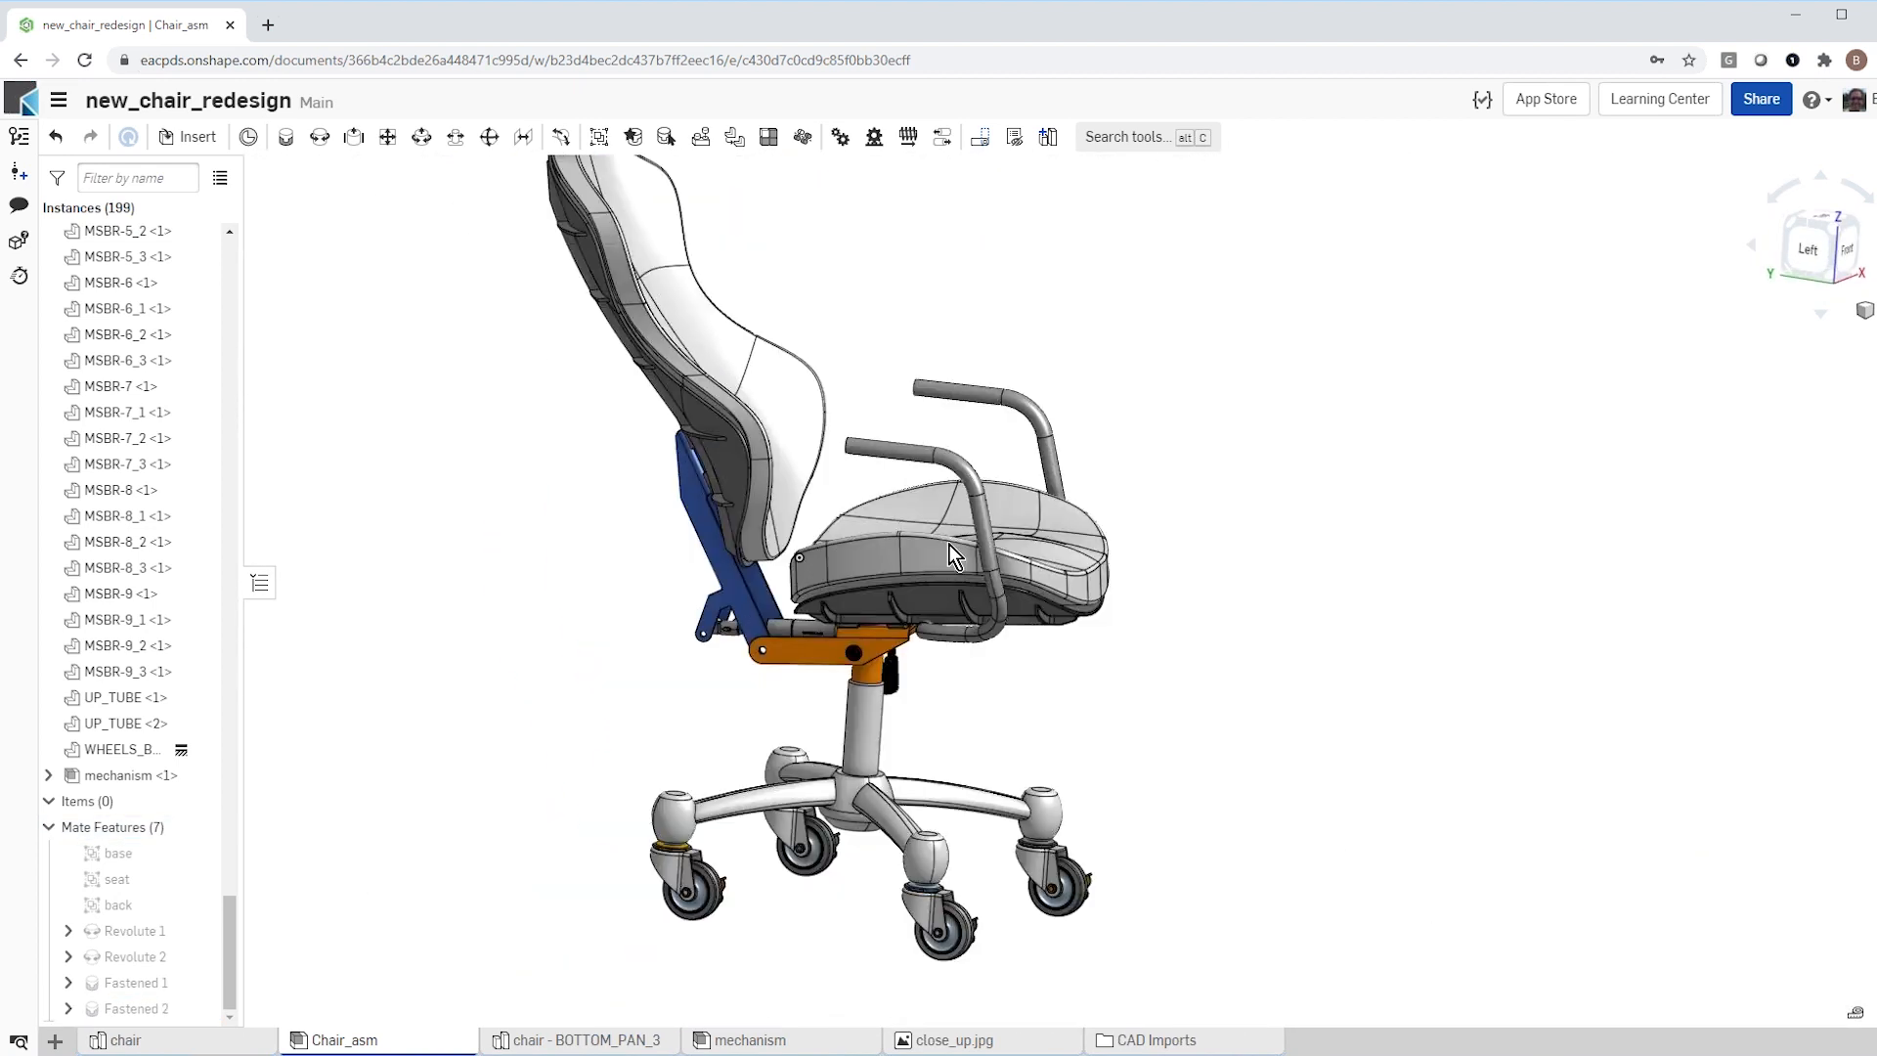
{"action": "left_click_drag", "start_coordinate": [1026, 606], "coordinate": [1090, 578]}
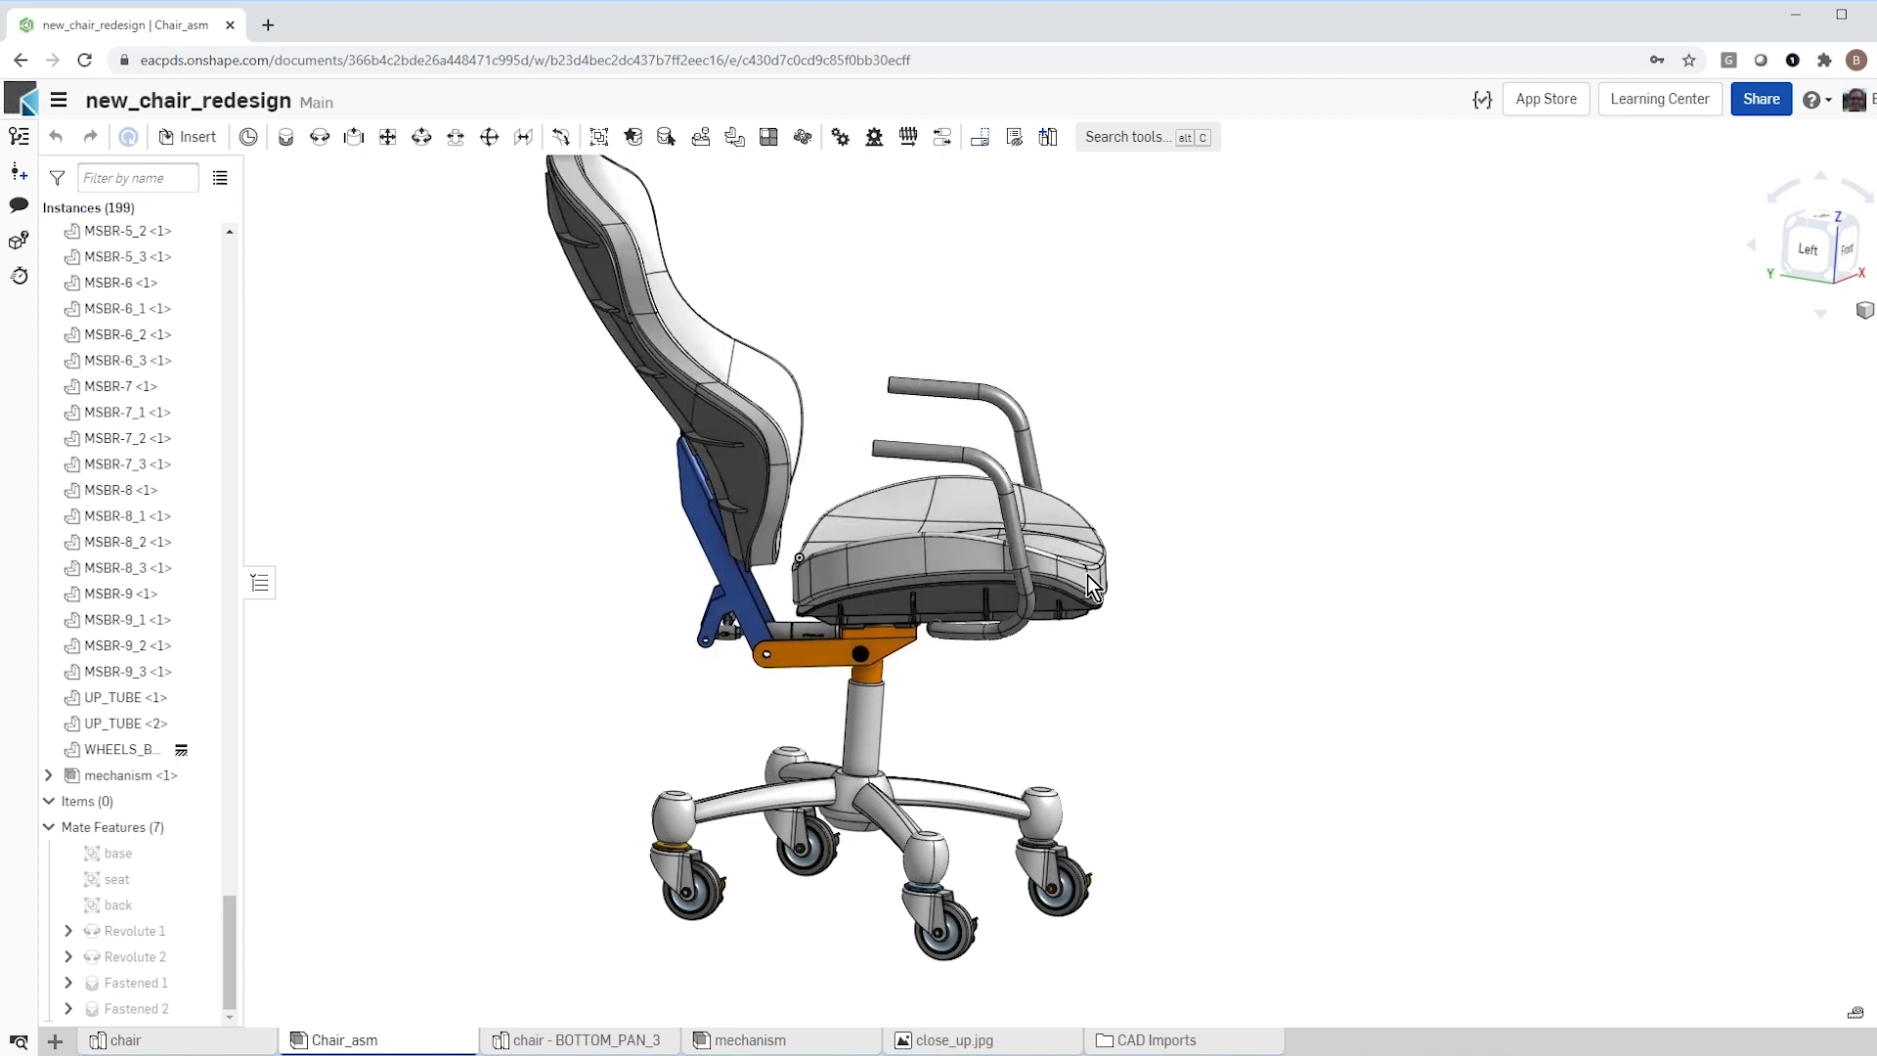
{"action": "left_click_drag", "start_coordinate": [611, 399], "coordinate": [656, 385]}
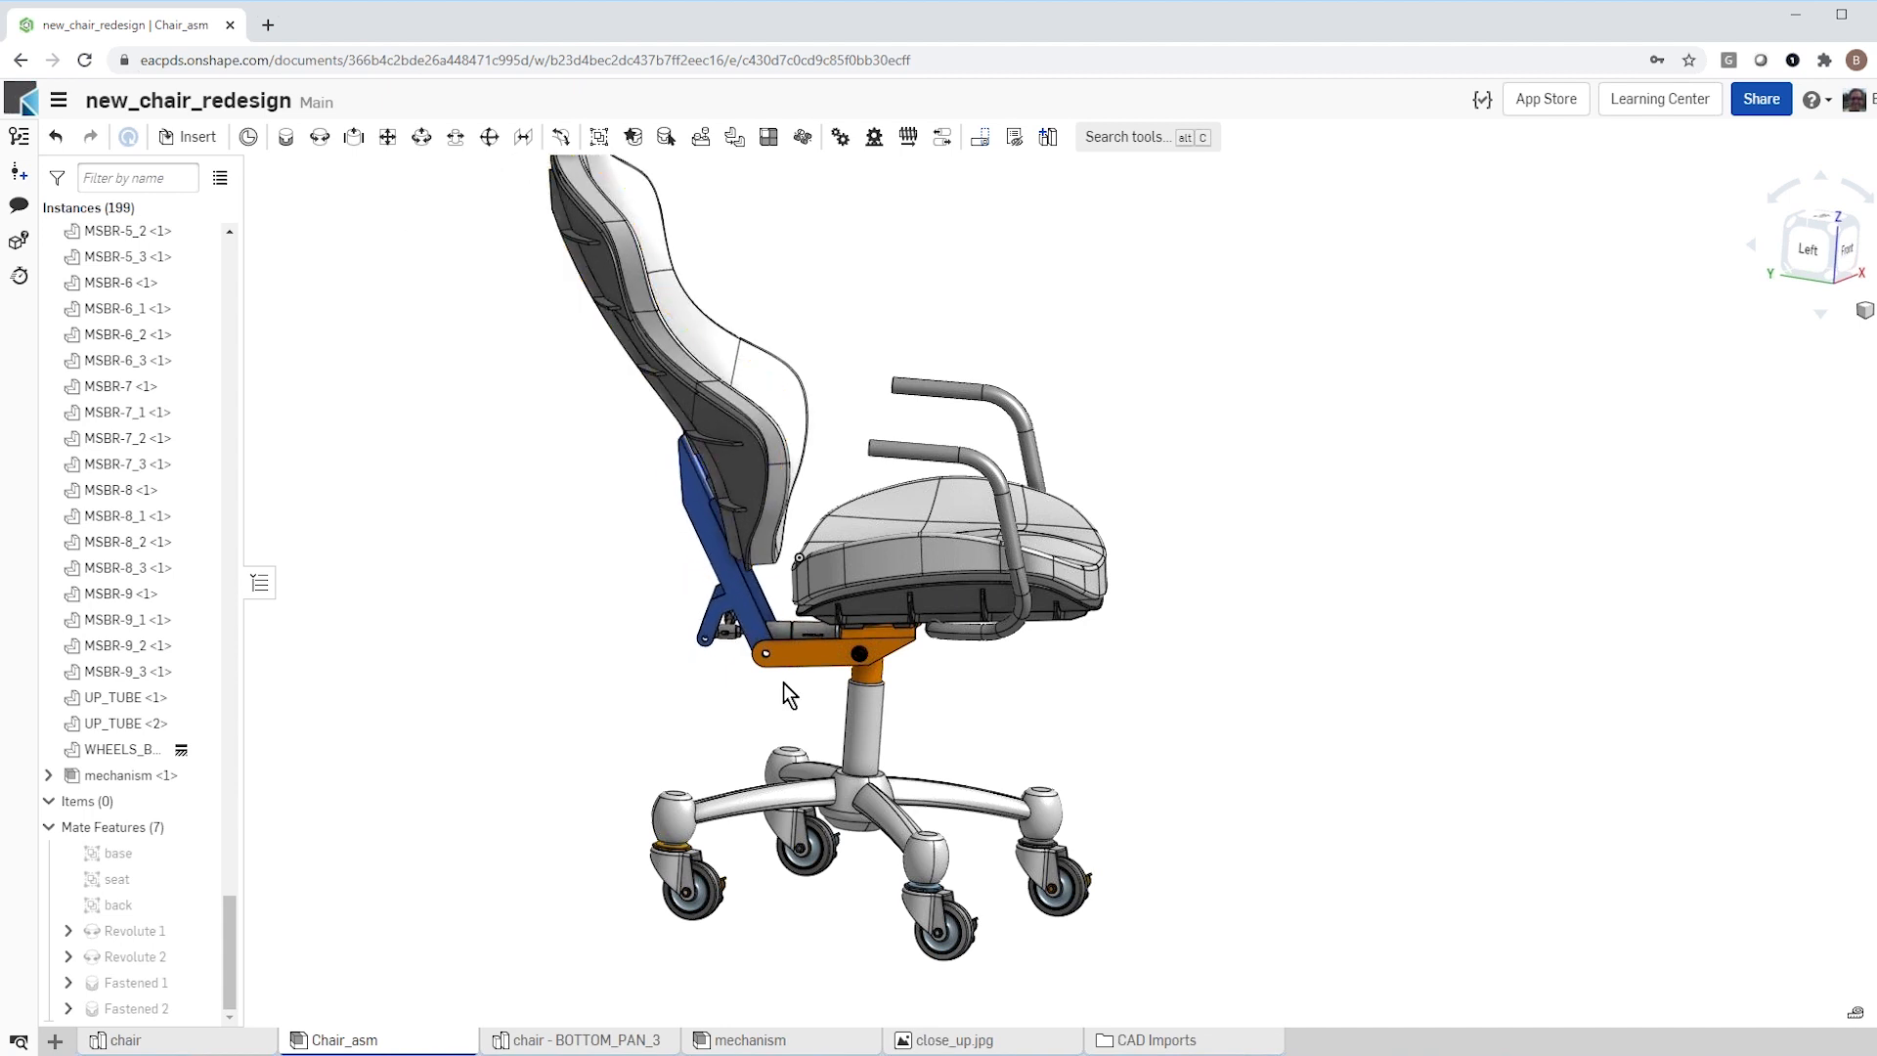
{"action": "scroll", "coordinate": [782, 606], "scroll_direction": "up", "scroll_amount": 5}
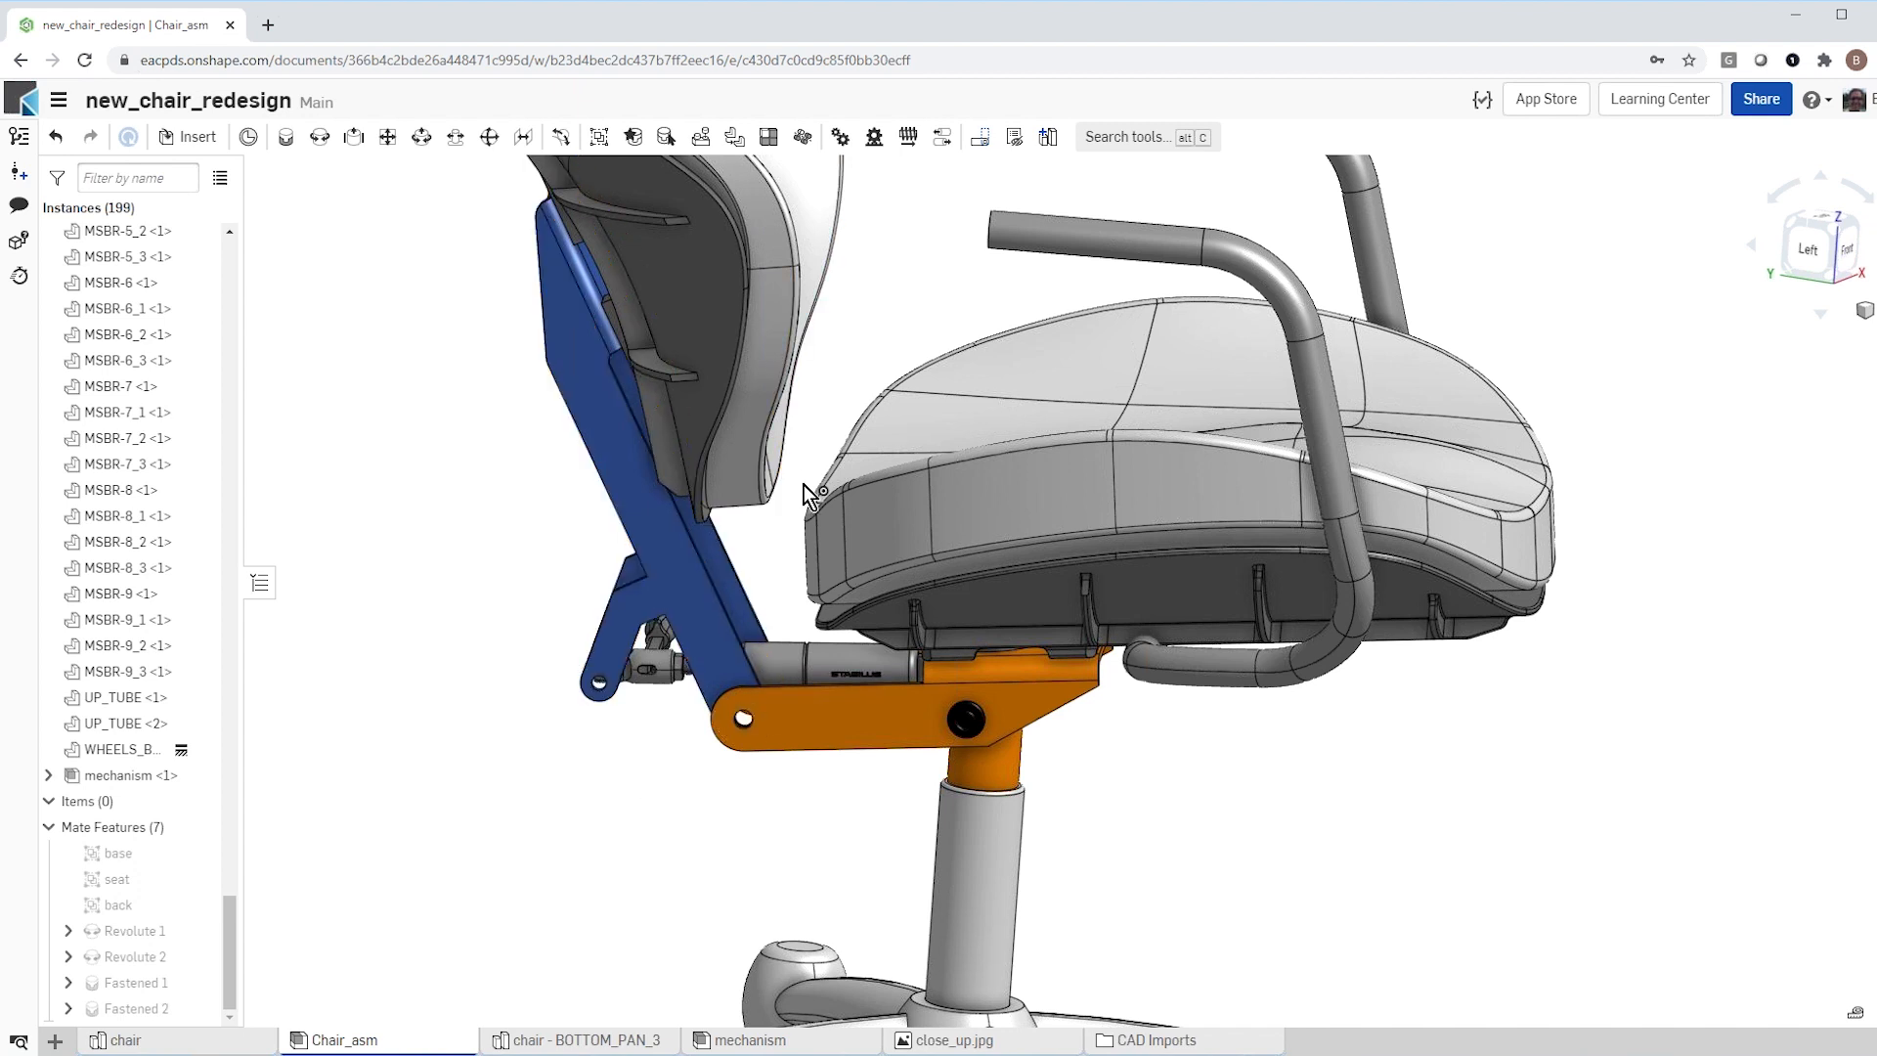
{"action": "right_click_drag", "start_coordinate": [759, 542], "coordinate": [722, 540]}
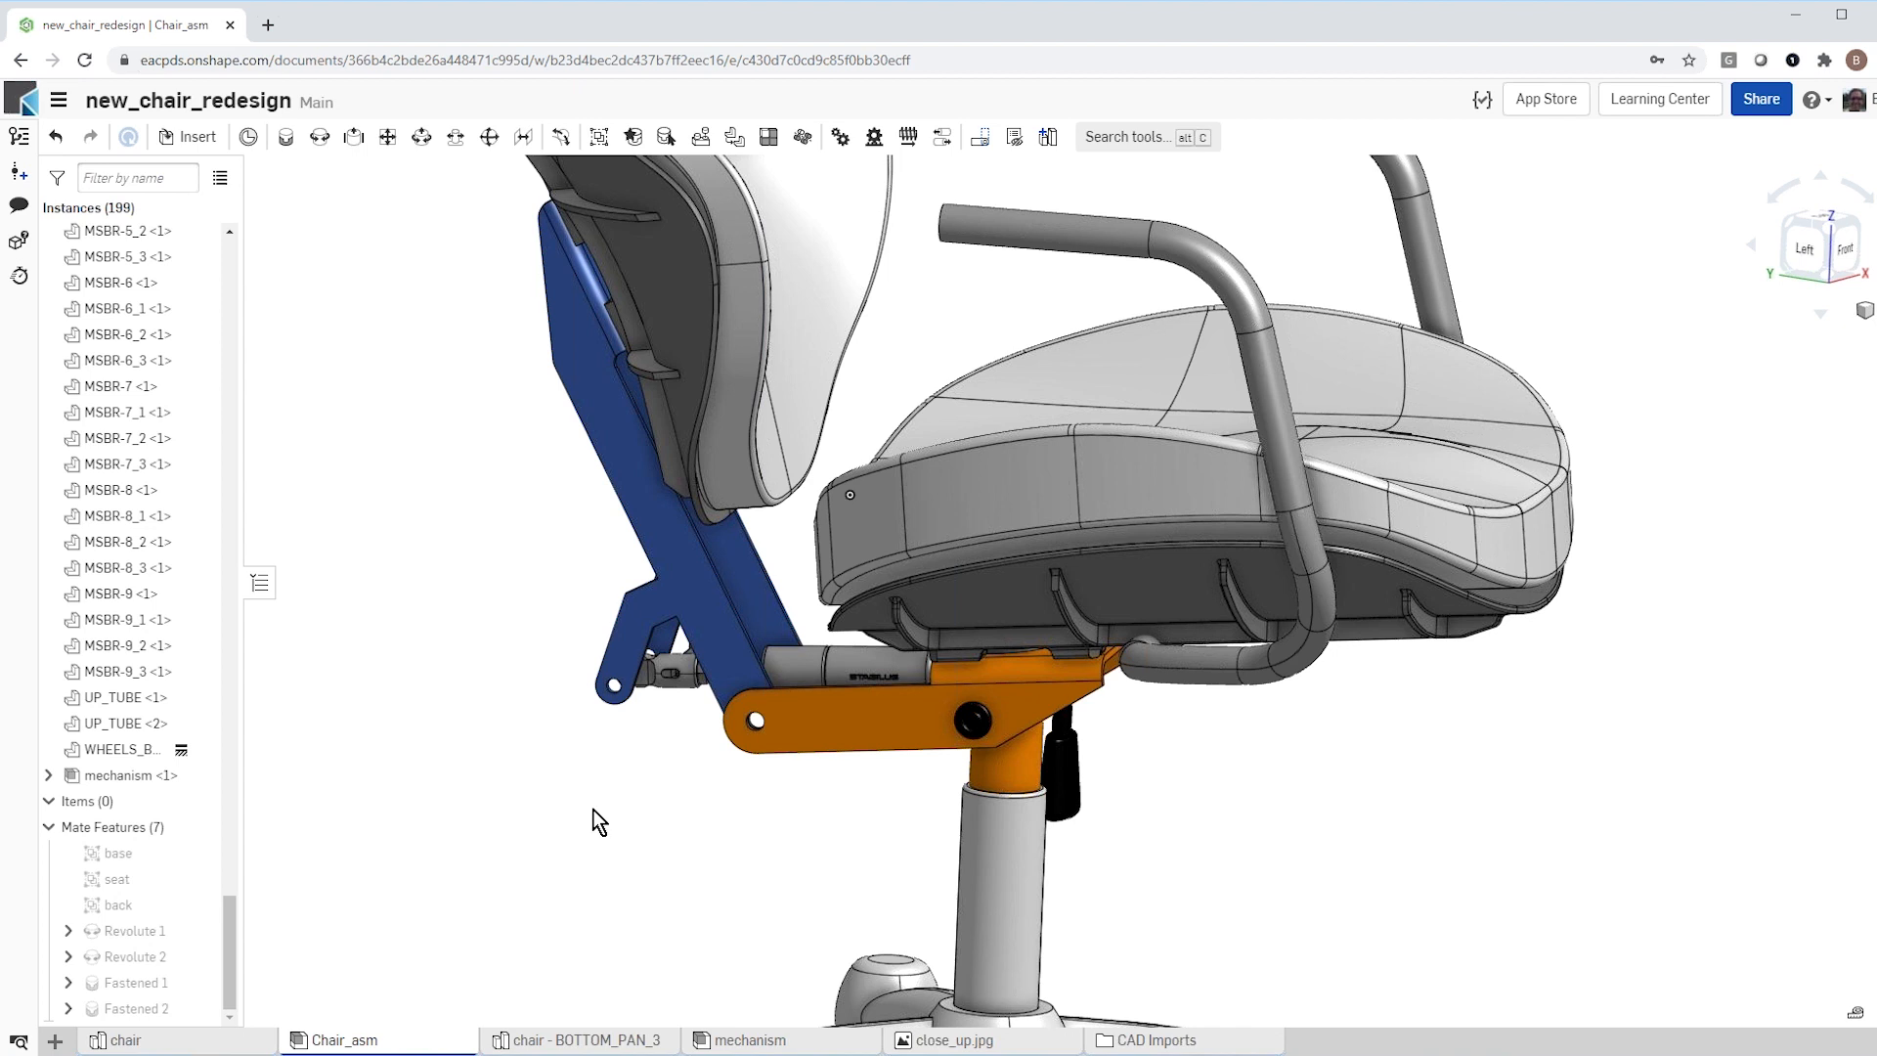
Step: Open the orange bottom part for editing in the context of the chair assembly
{"action": "left_click", "coordinate": [820, 710]}
{"action": "right_click", "coordinate": [856, 732]}
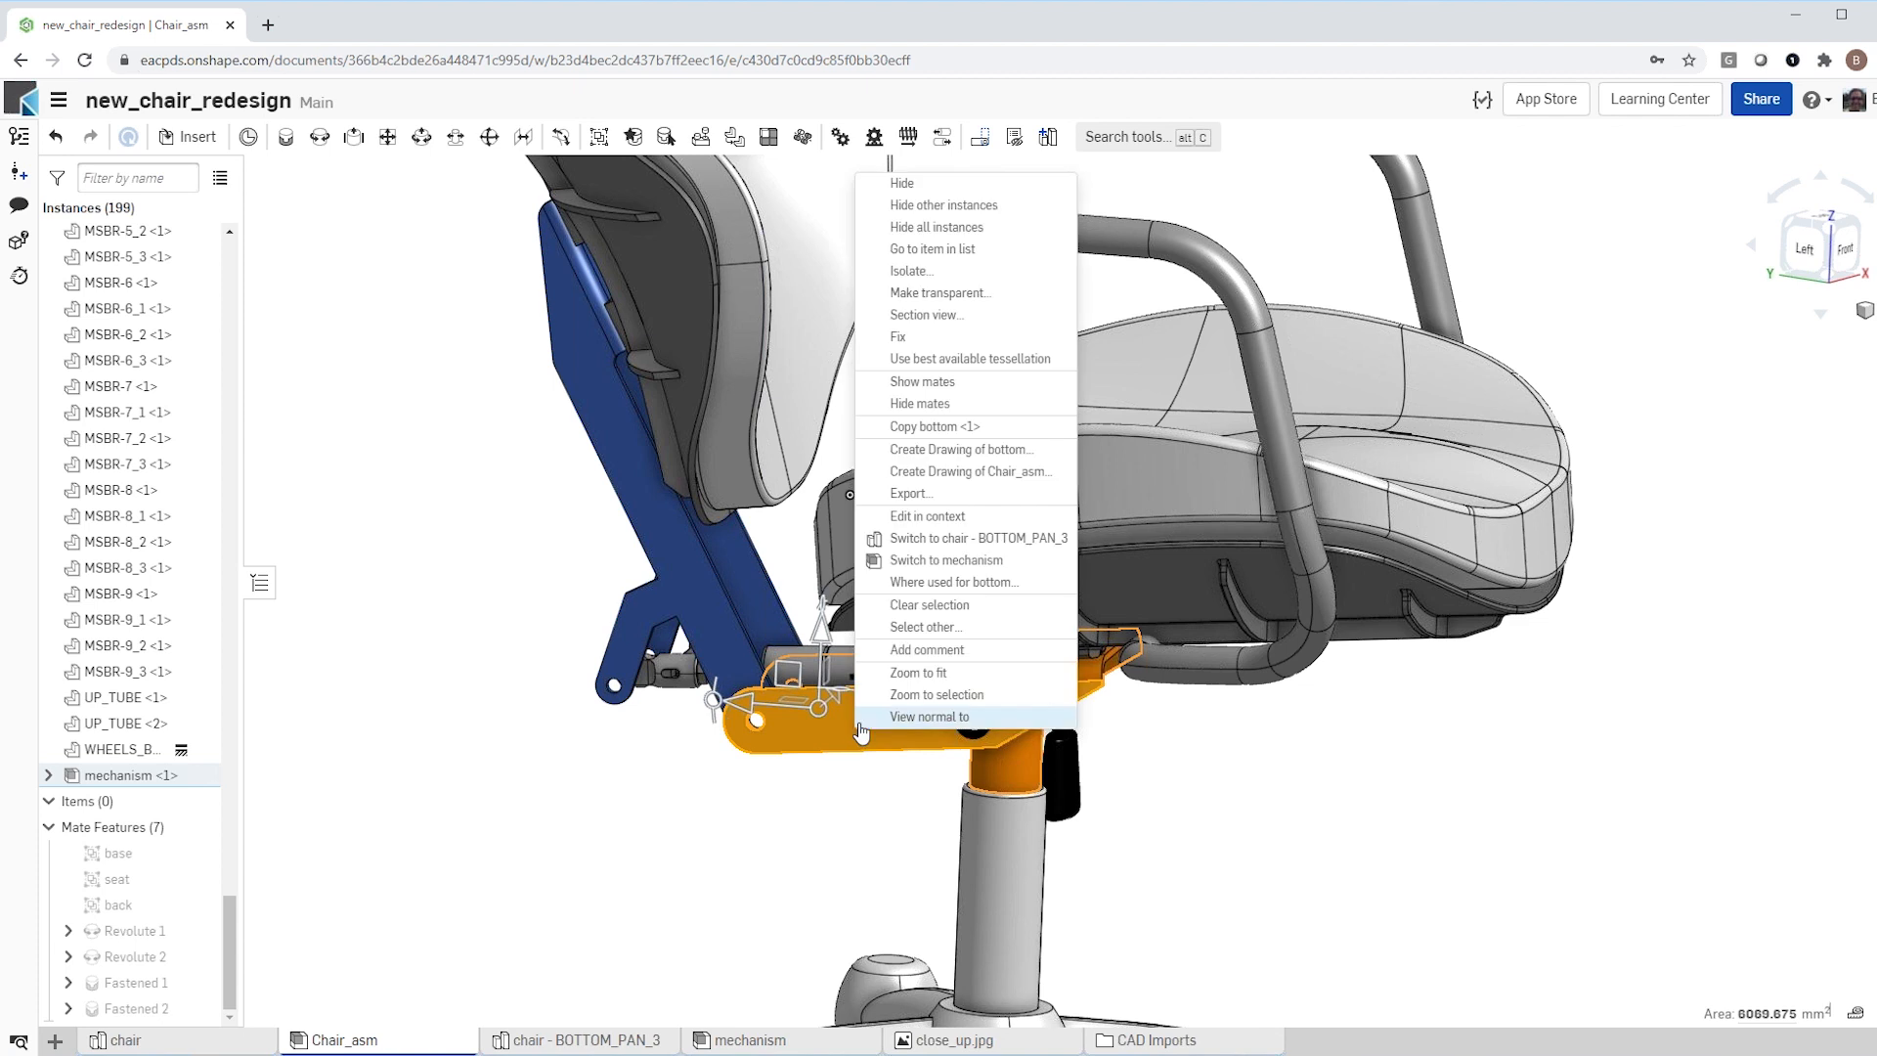
{"action": "left_click", "coordinate": [938, 517]}
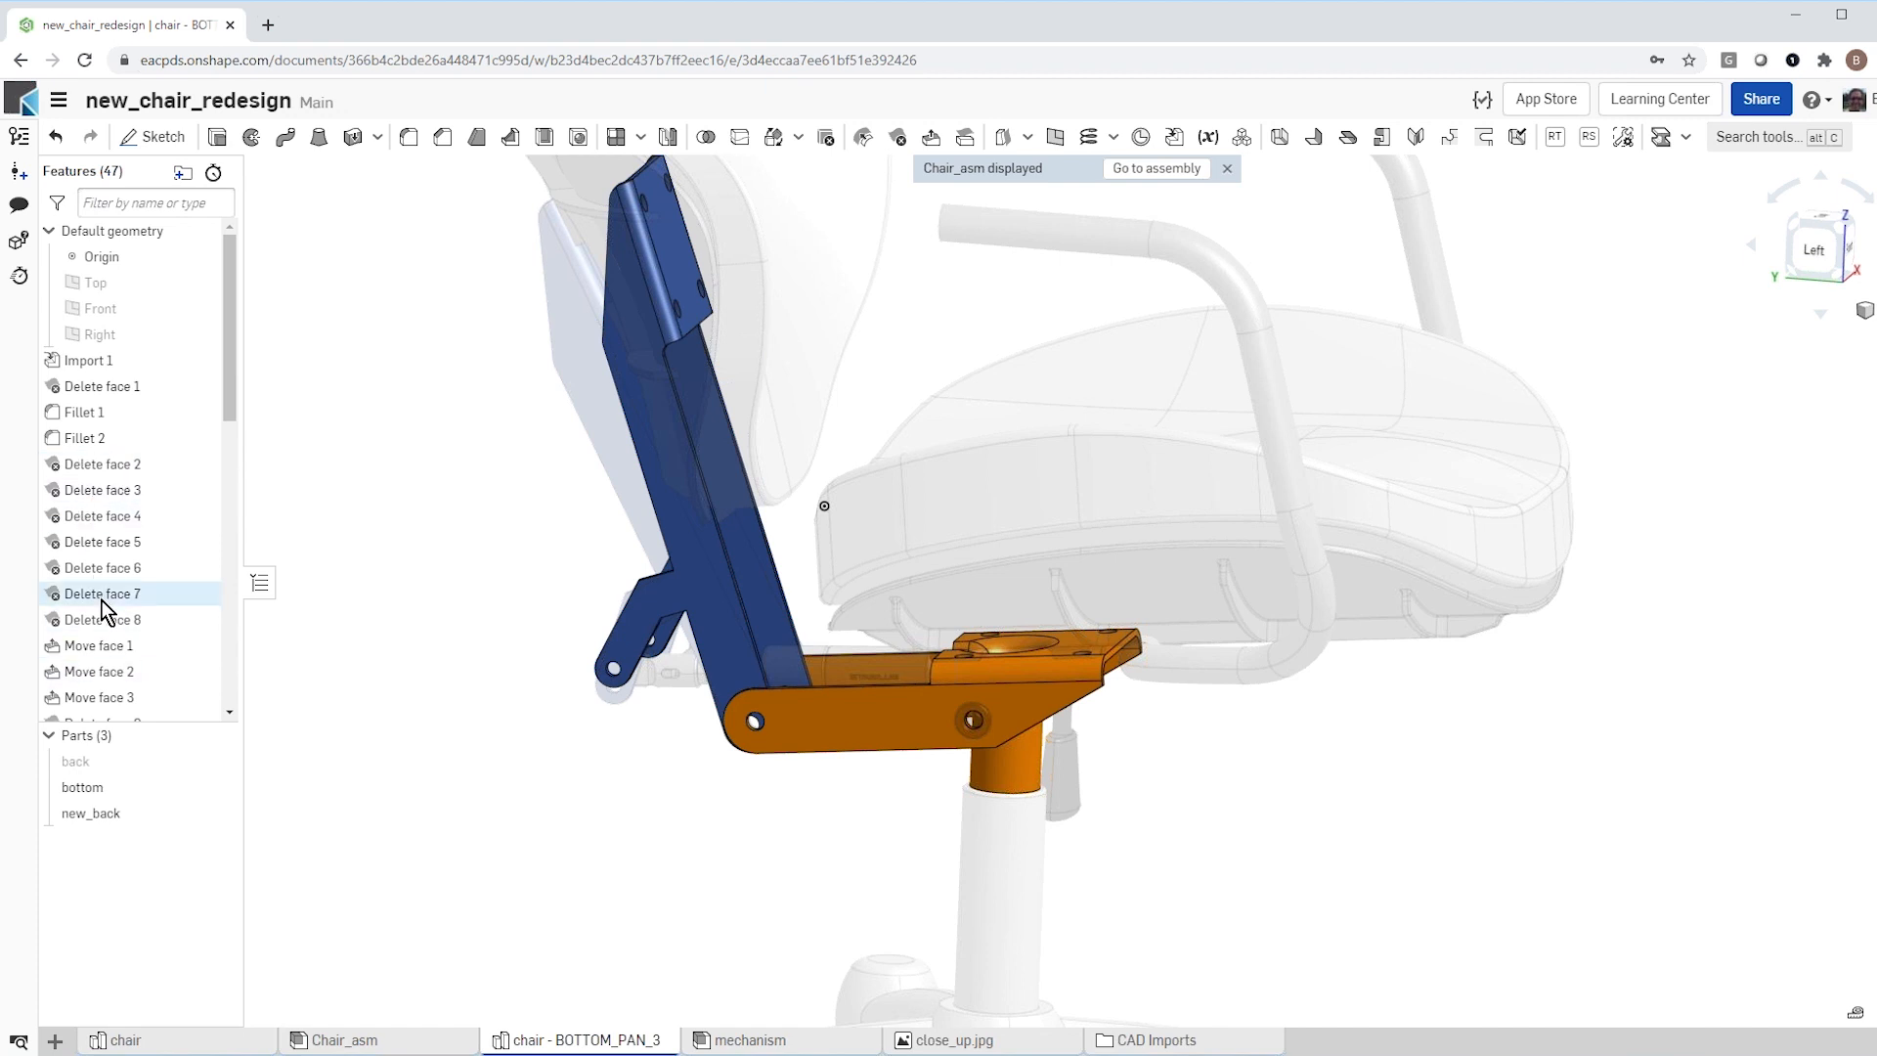
Step: Set the offset distance of Move face 4, which extends the orange bottom's rear arms, to 40 mm
{"action": "scroll", "coordinate": [147, 625], "scroll_direction": "down", "scroll_amount": 1}
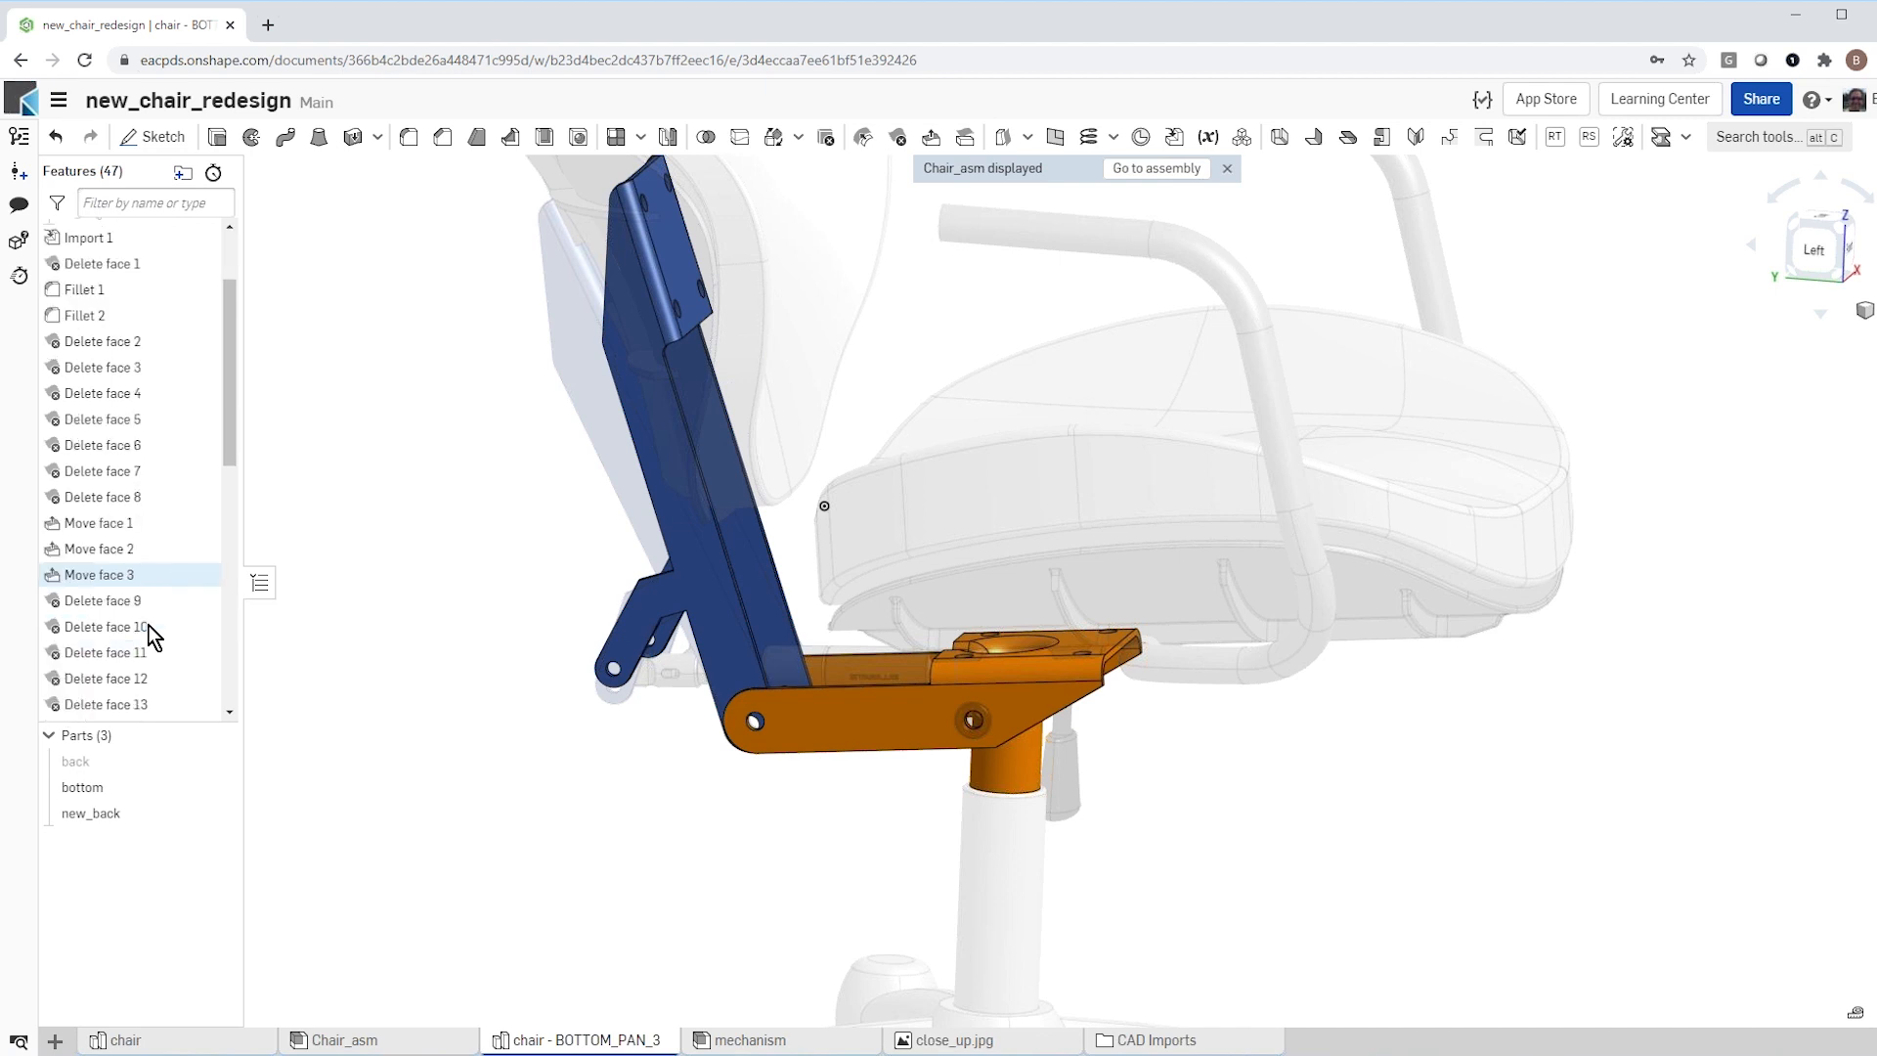
{"action": "scroll", "coordinate": [147, 626], "scroll_direction": "down", "scroll_amount": 1}
{"action": "scroll", "coordinate": [146, 625], "scroll_direction": "down", "scroll_amount": 1}
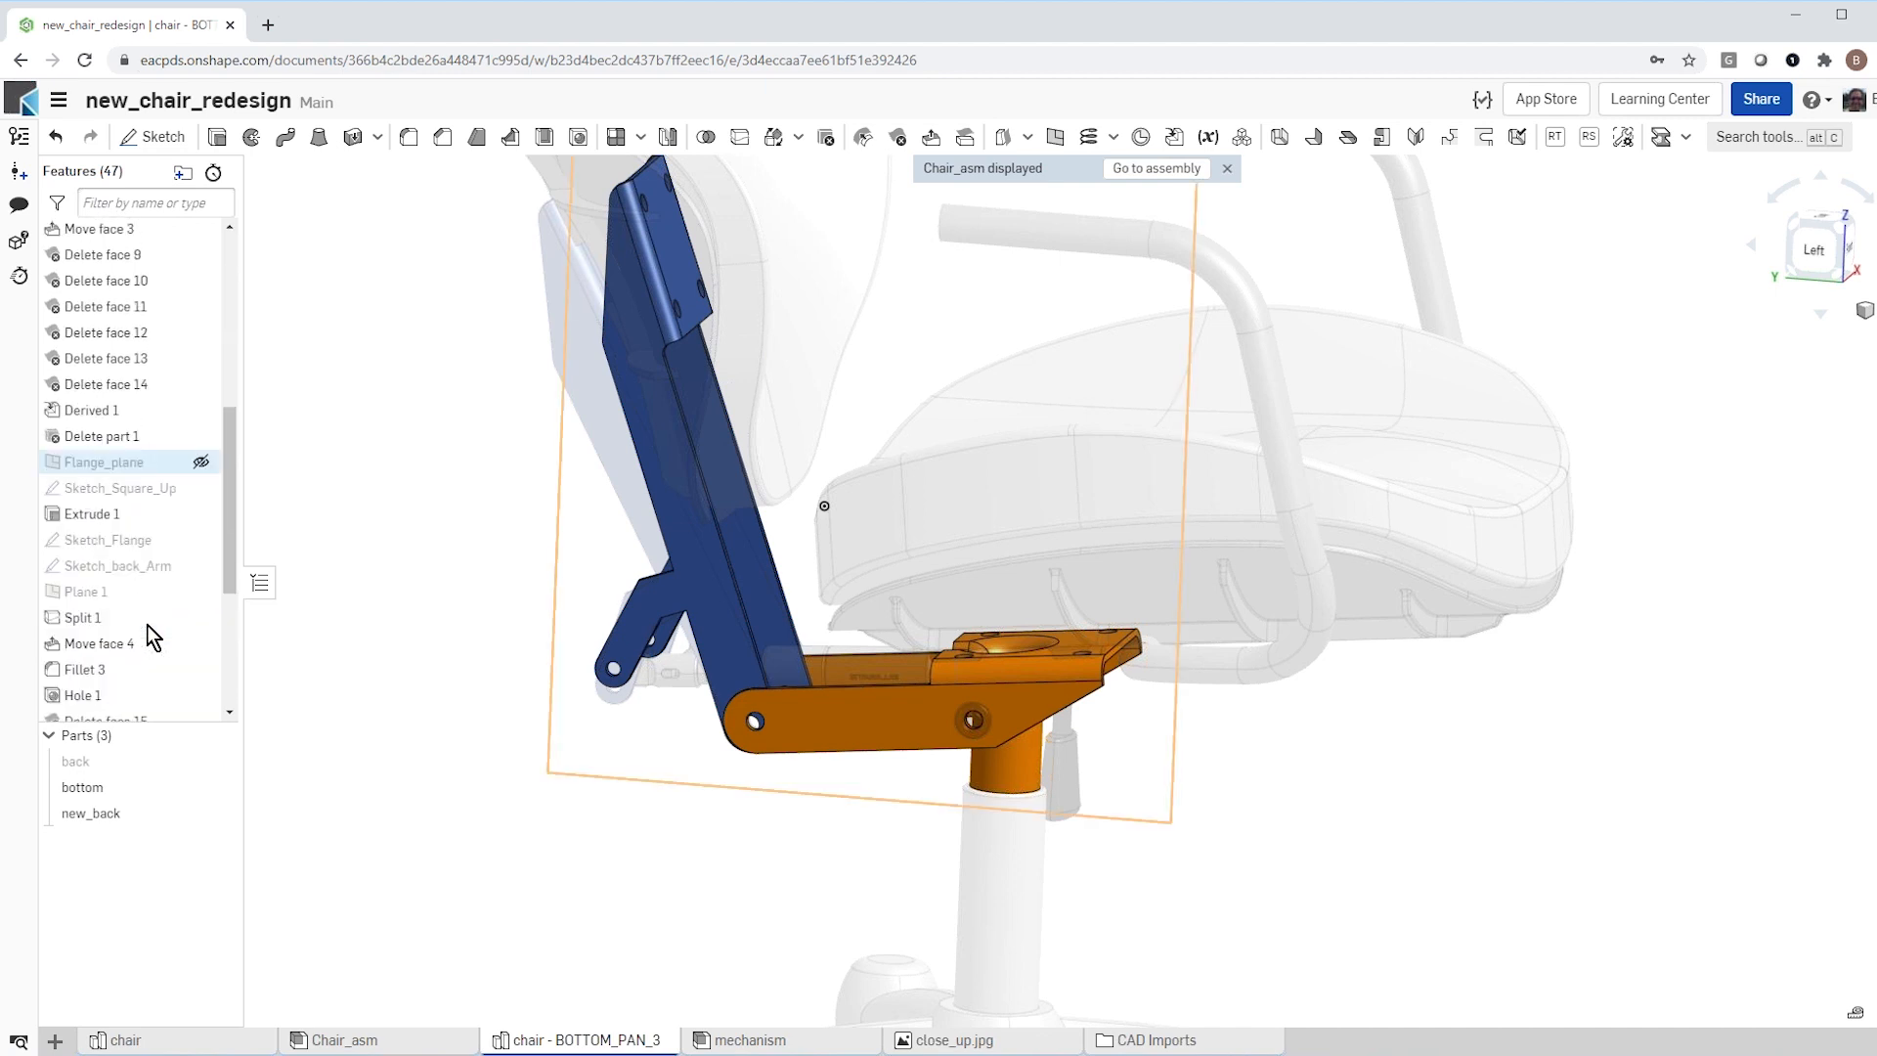
{"action": "scroll", "coordinate": [147, 625], "scroll_direction": "down", "scroll_amount": 1}
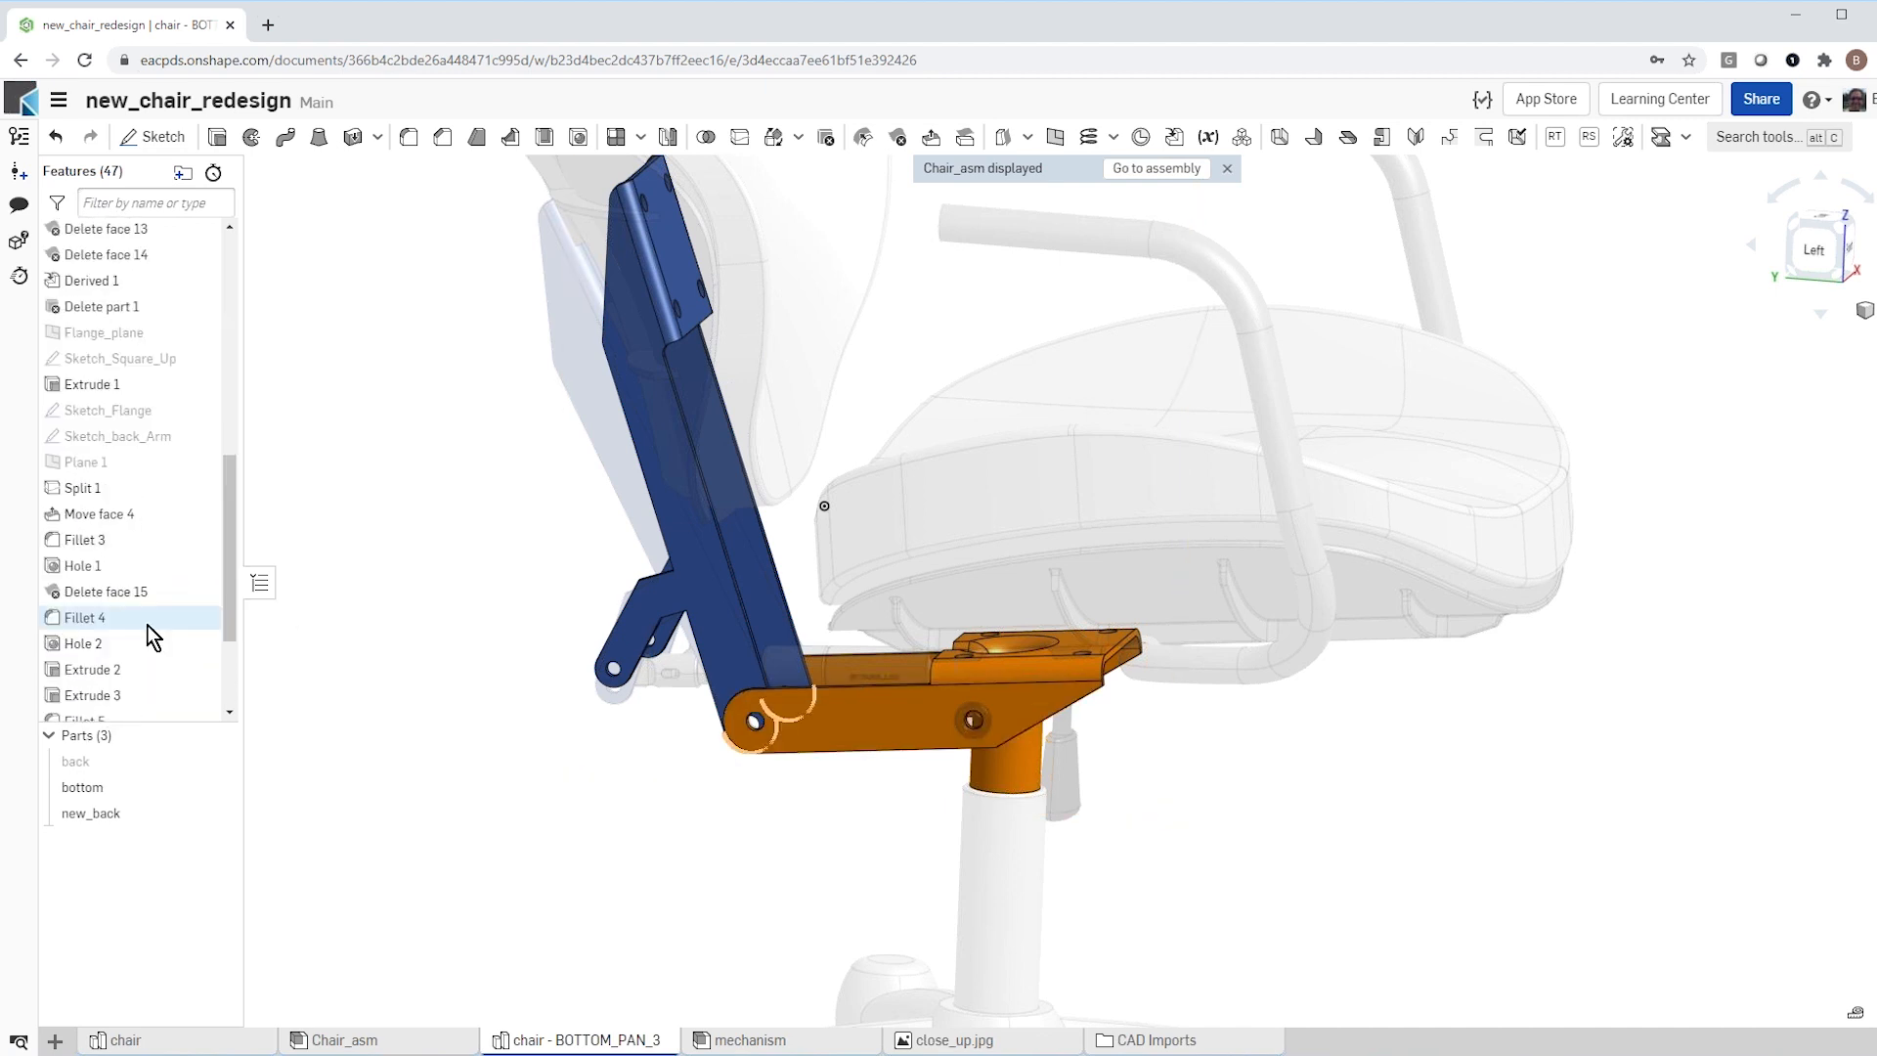
{"action": "scroll", "coordinate": [148, 624], "scroll_direction": "down", "scroll_amount": 1}
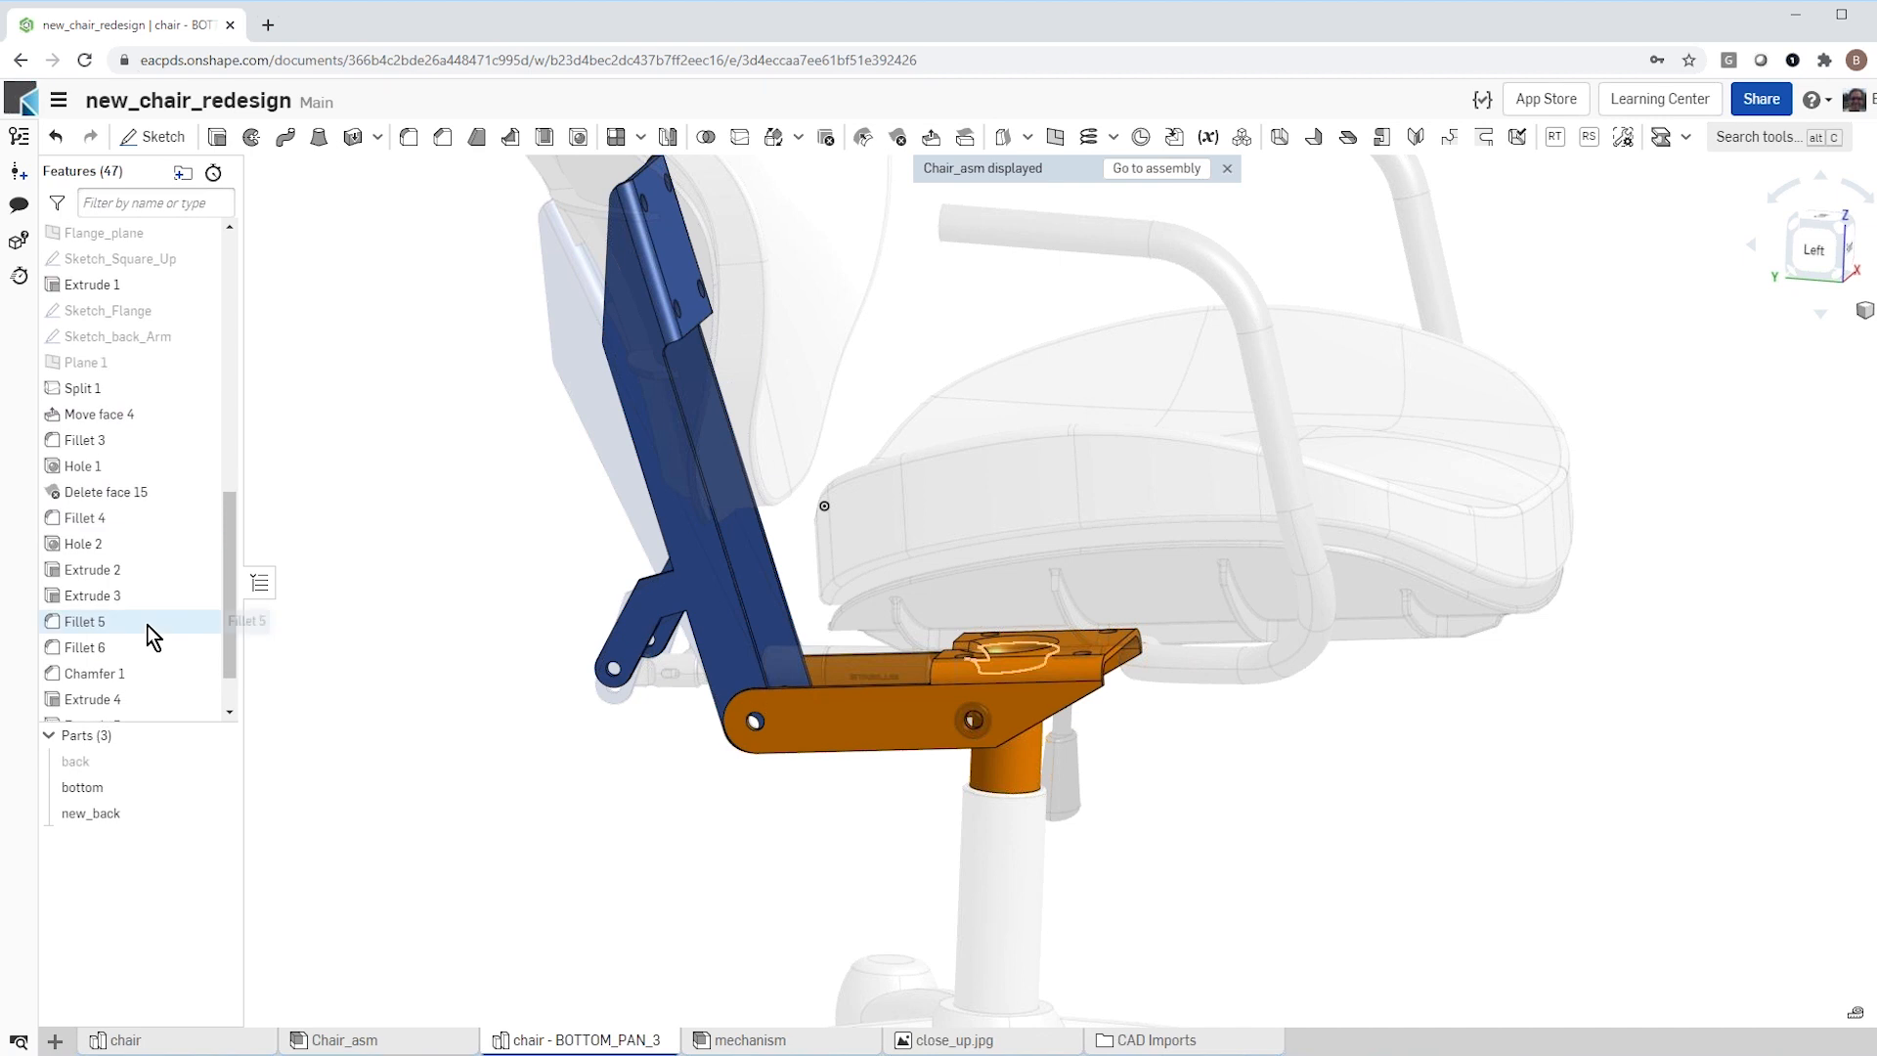
{"action": "double_click", "coordinate": [97, 415]}
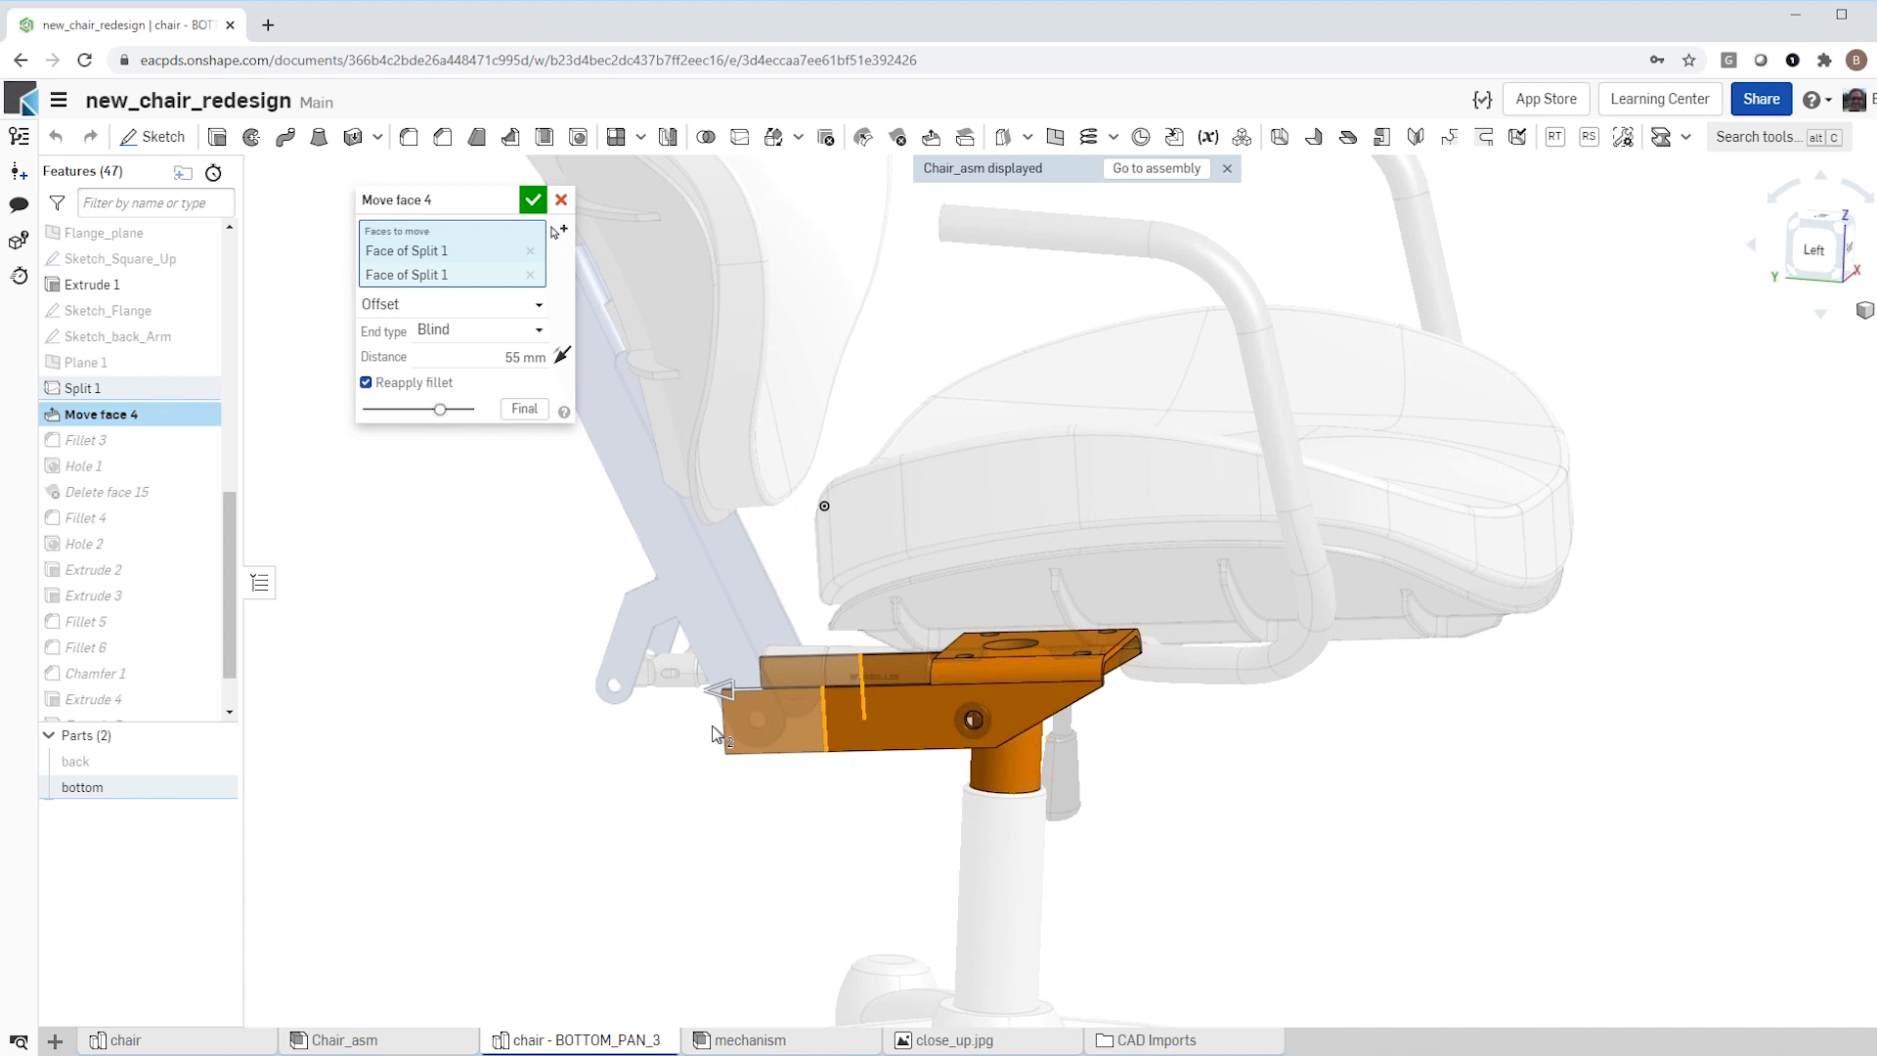
{"action": "left_click", "coordinate": [495, 357]}
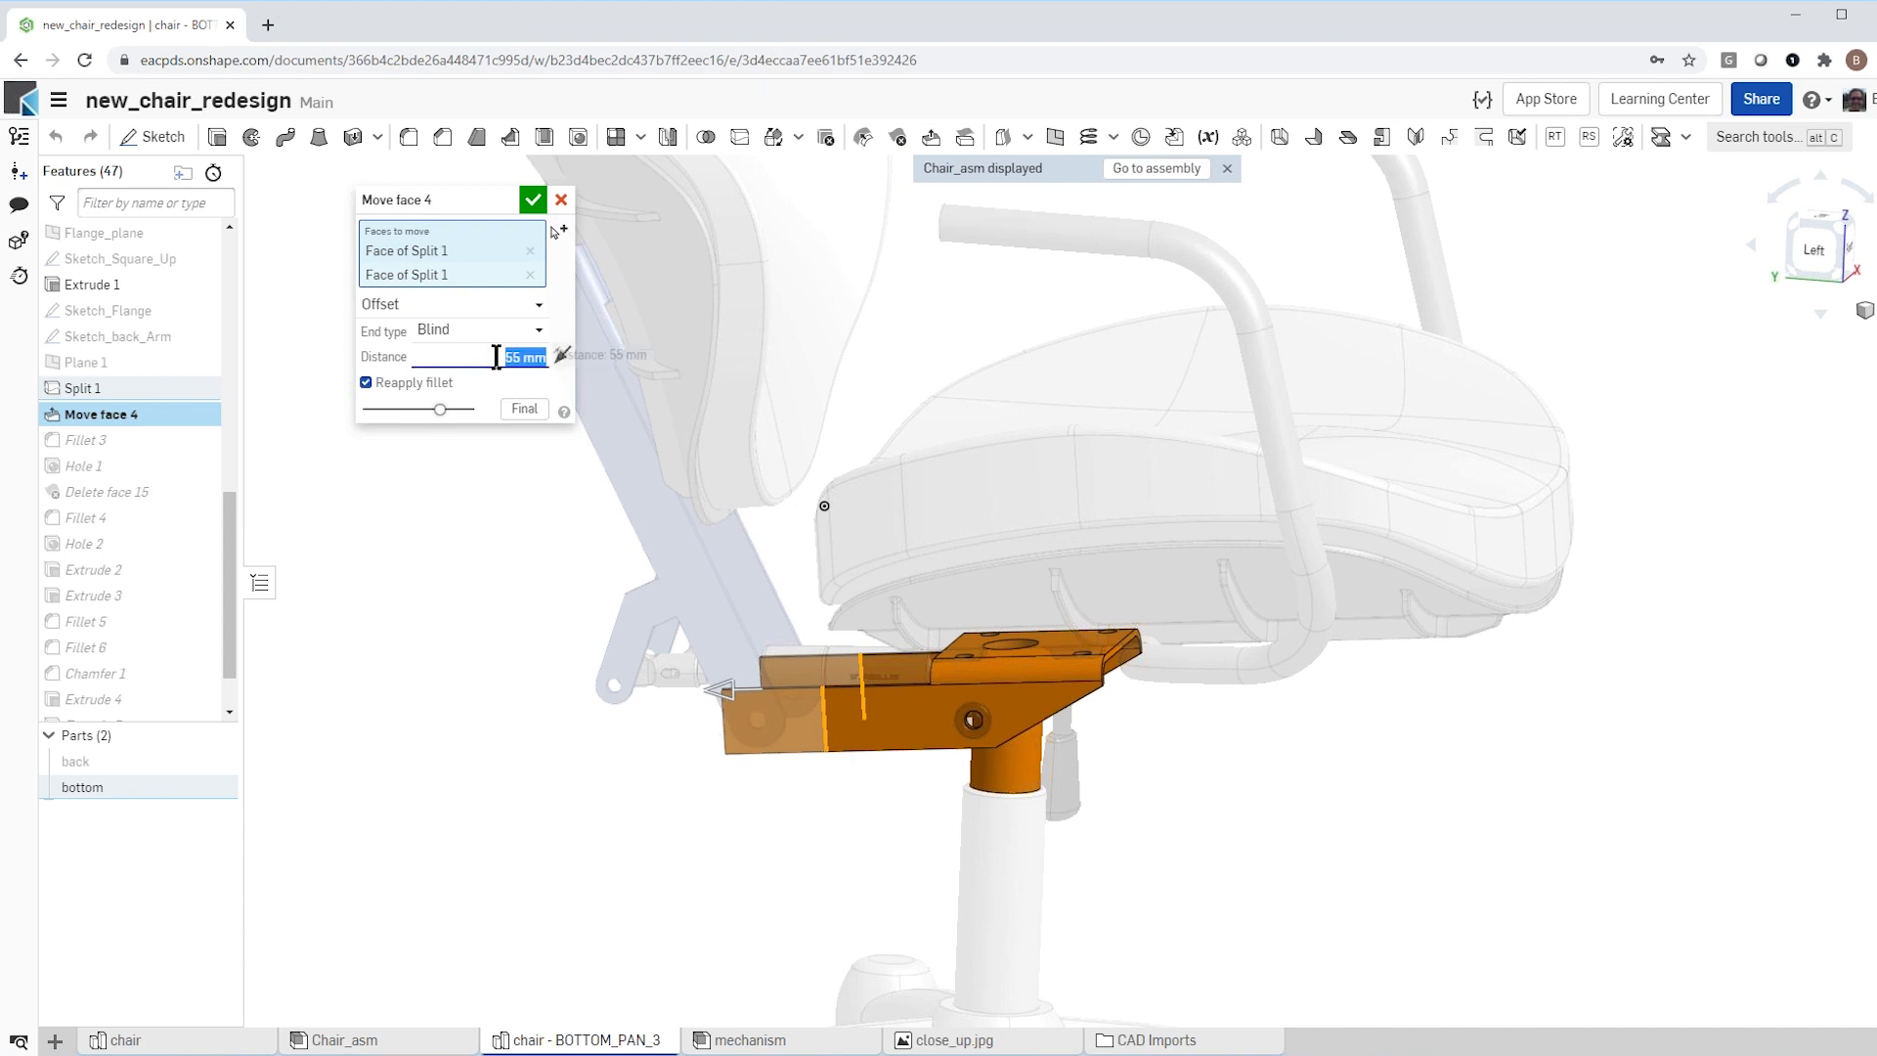
{"action": "type", "text": "4"}
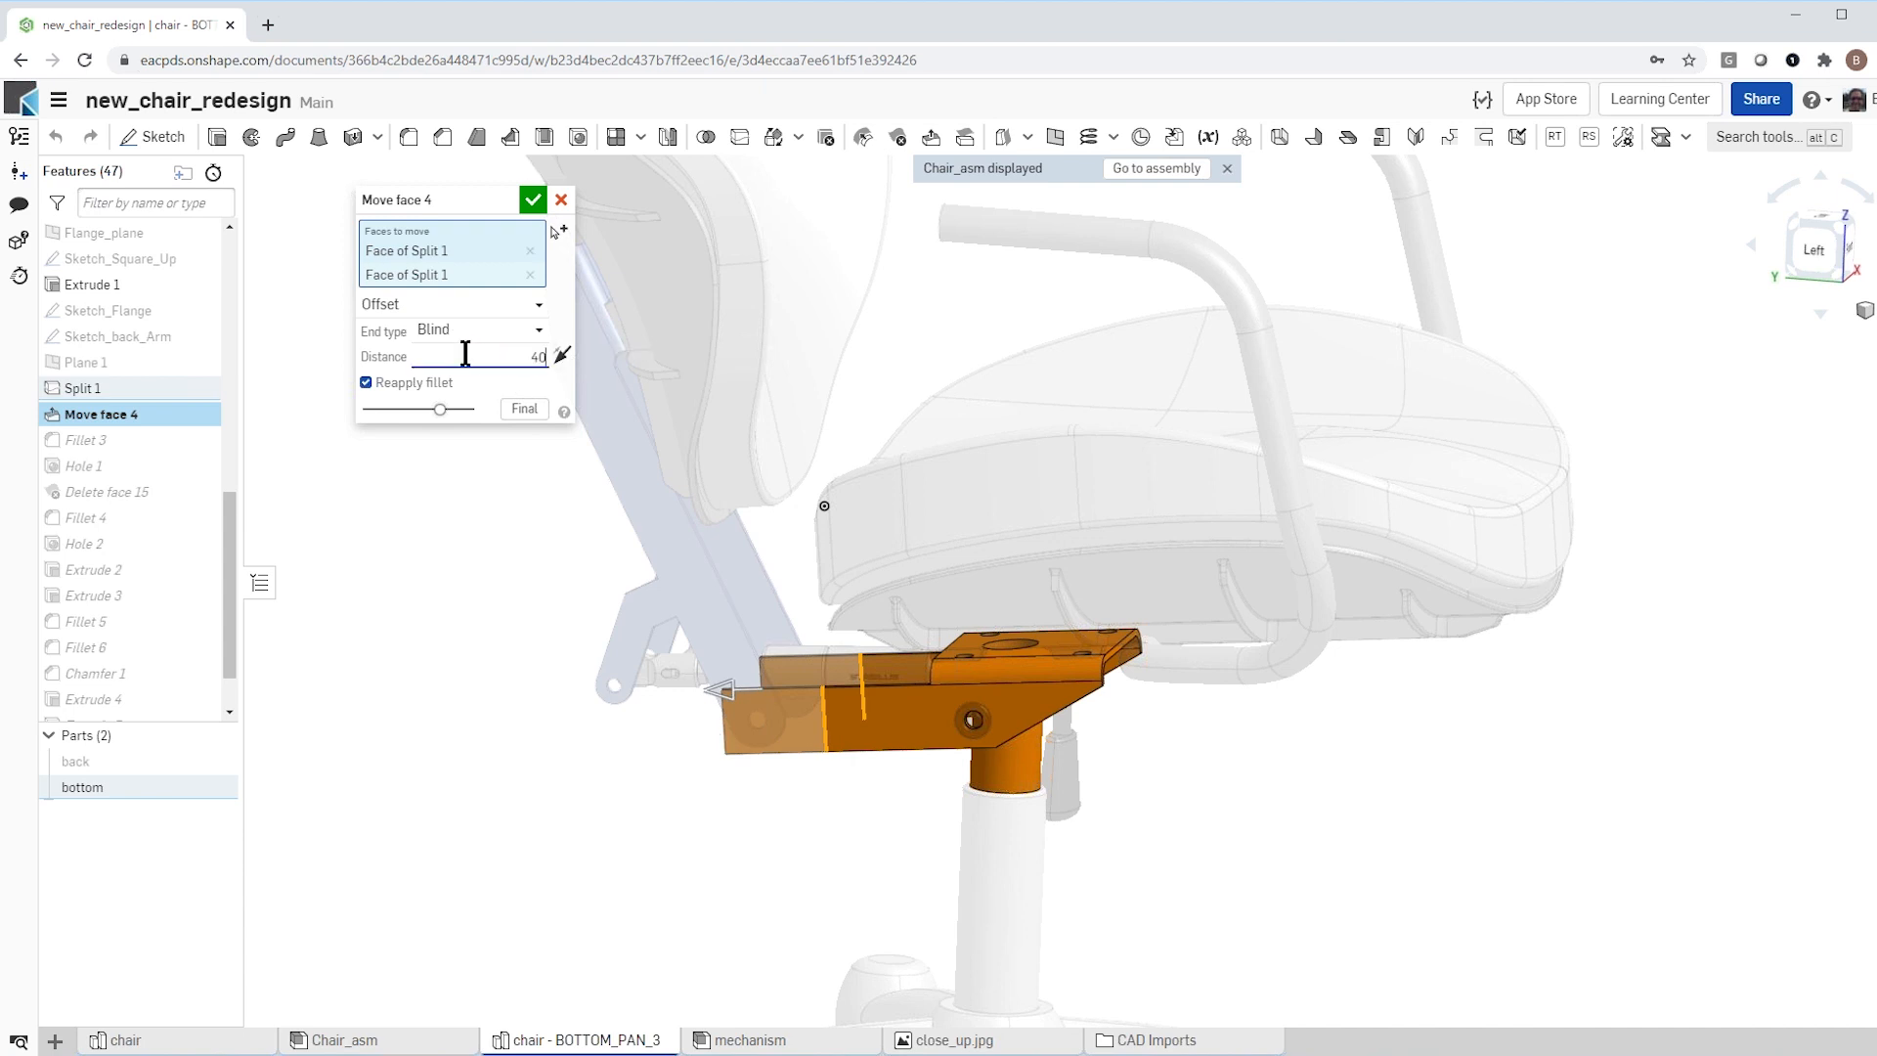
{"action": "type", "text": "0"}
{"action": "key", "text": "Return"}
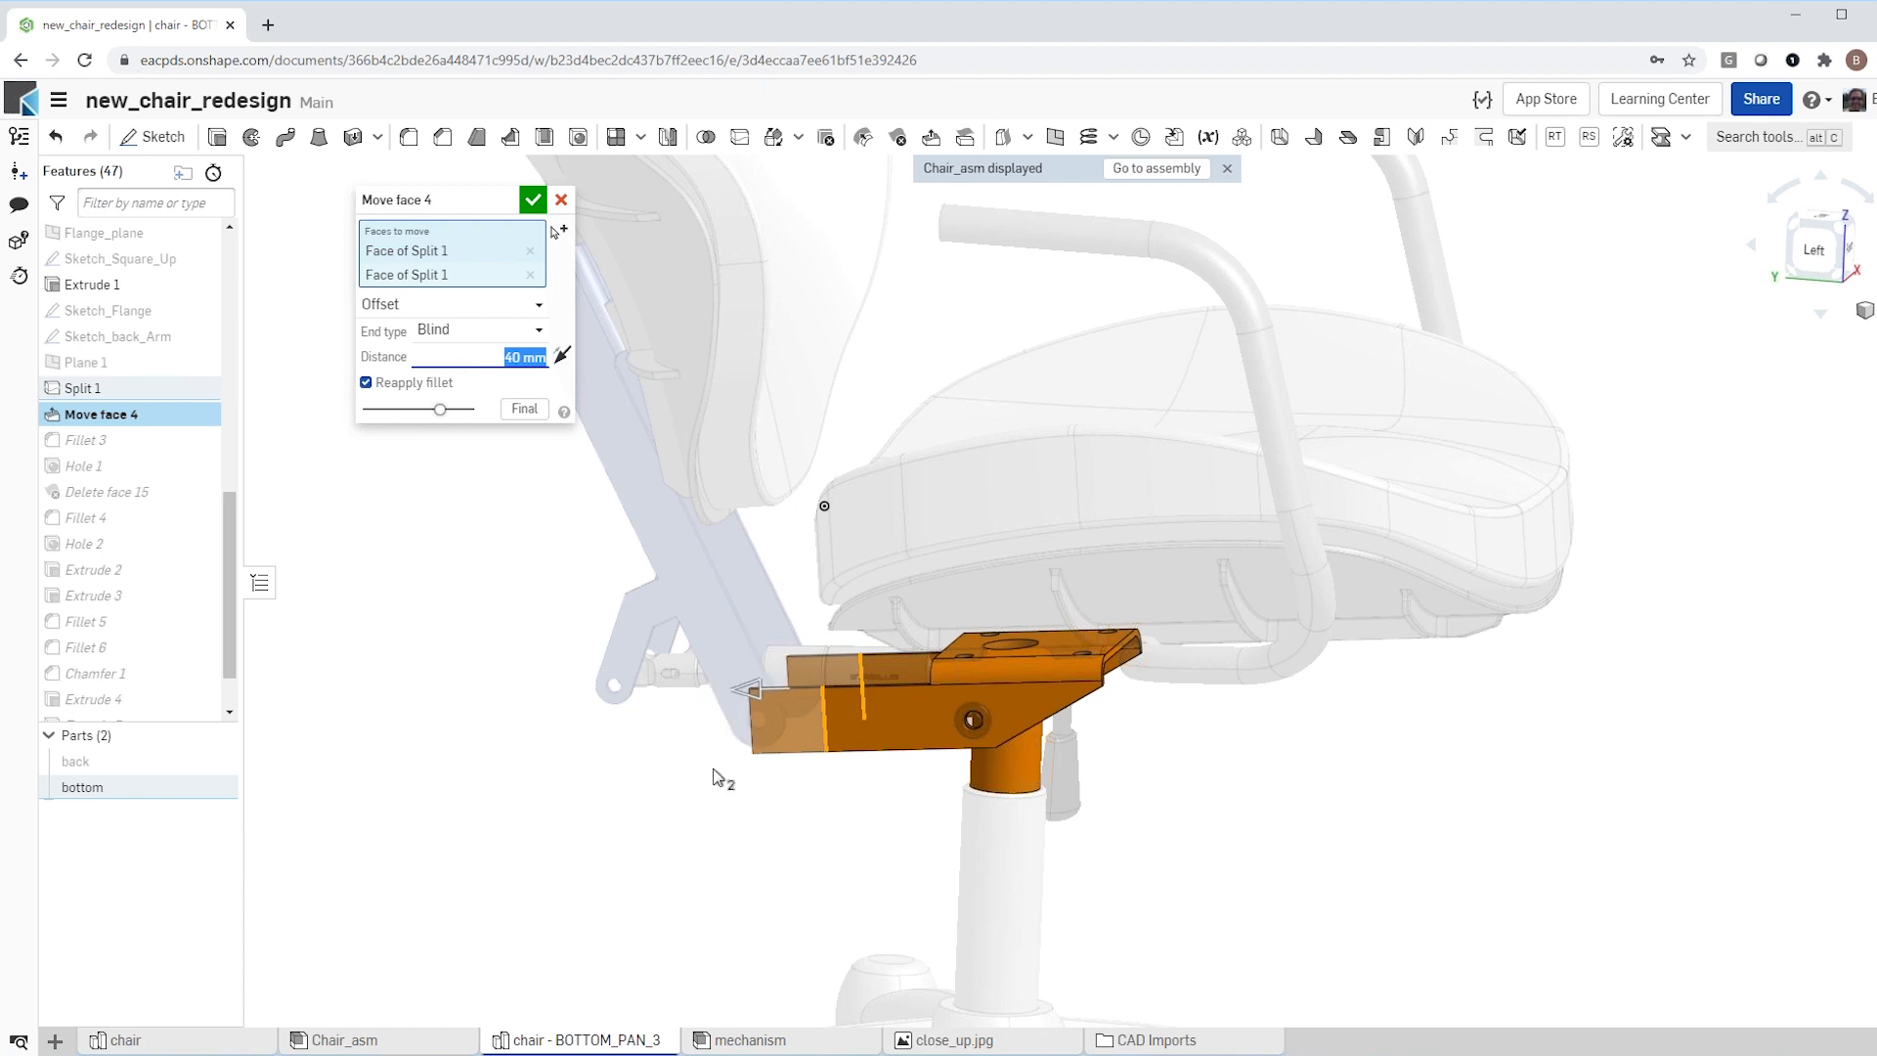
{"action": "scroll", "coordinate": [753, 780], "scroll_direction": "up", "scroll_amount": 4}
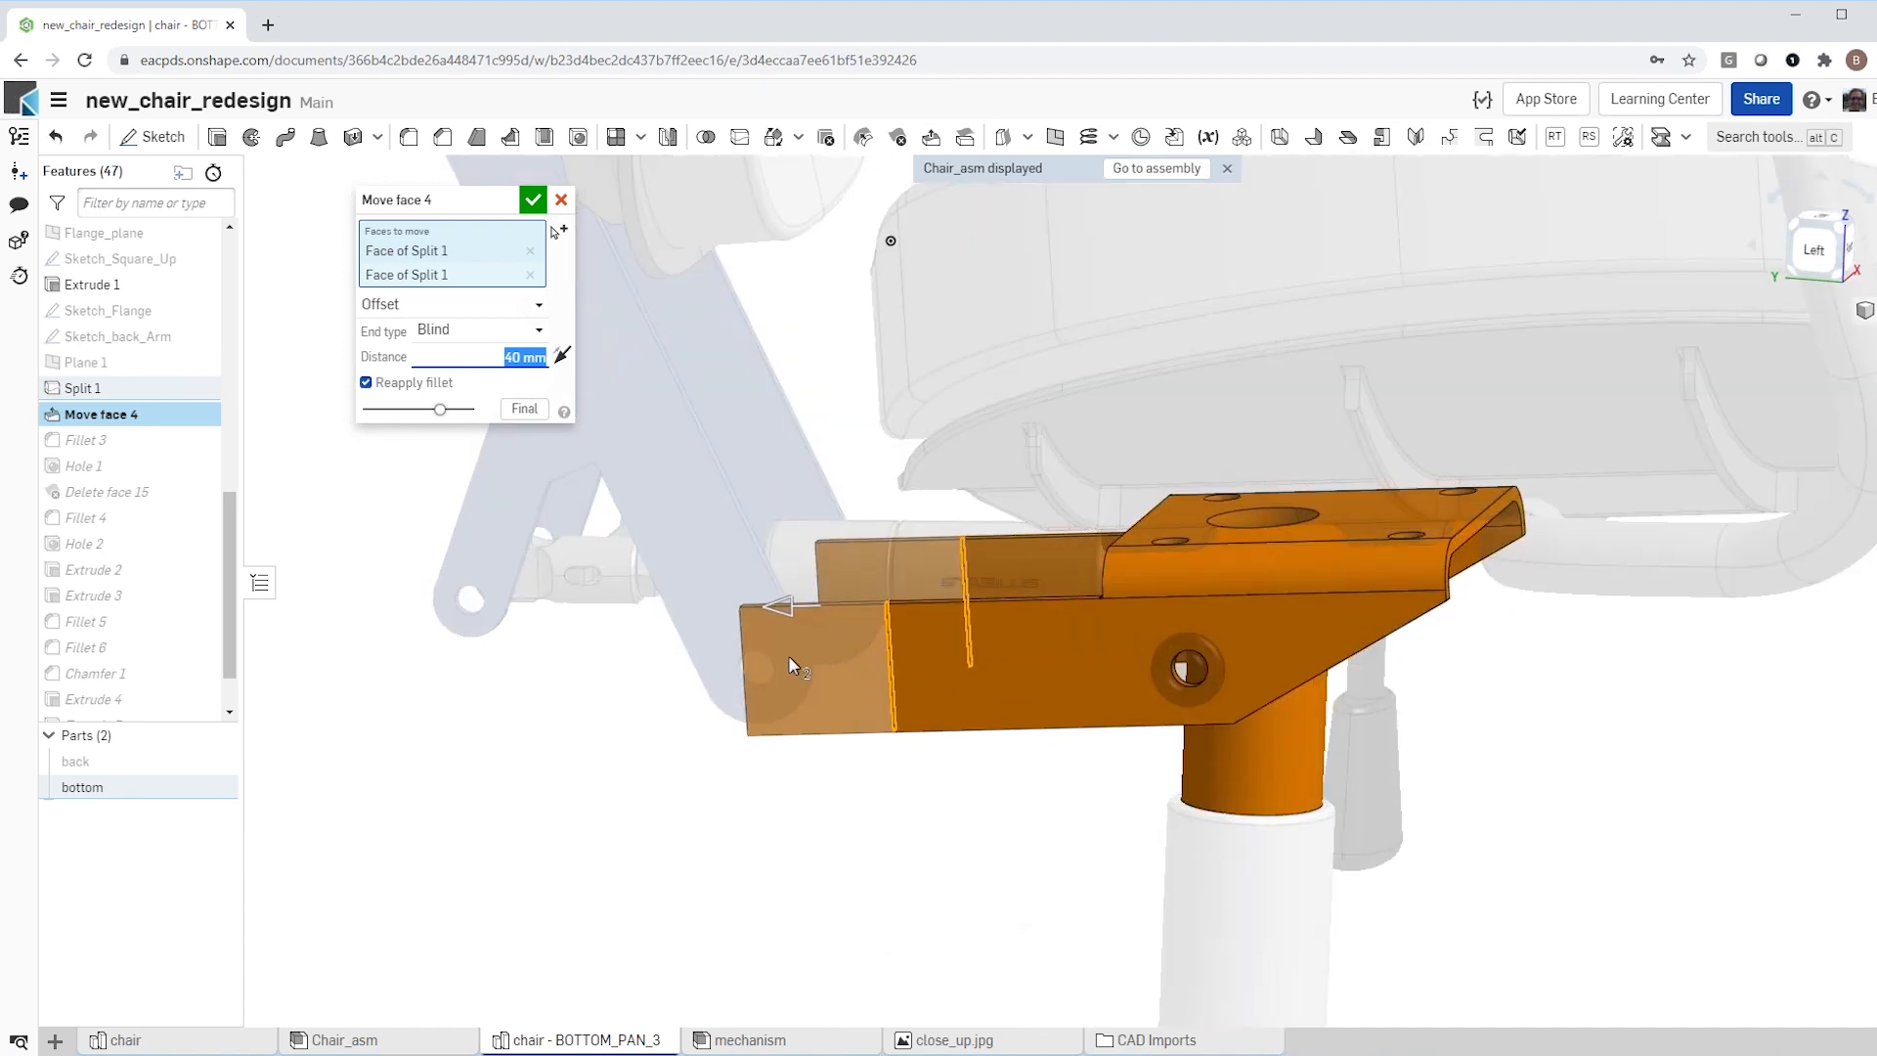
{"action": "left_click", "coordinate": [533, 198]}
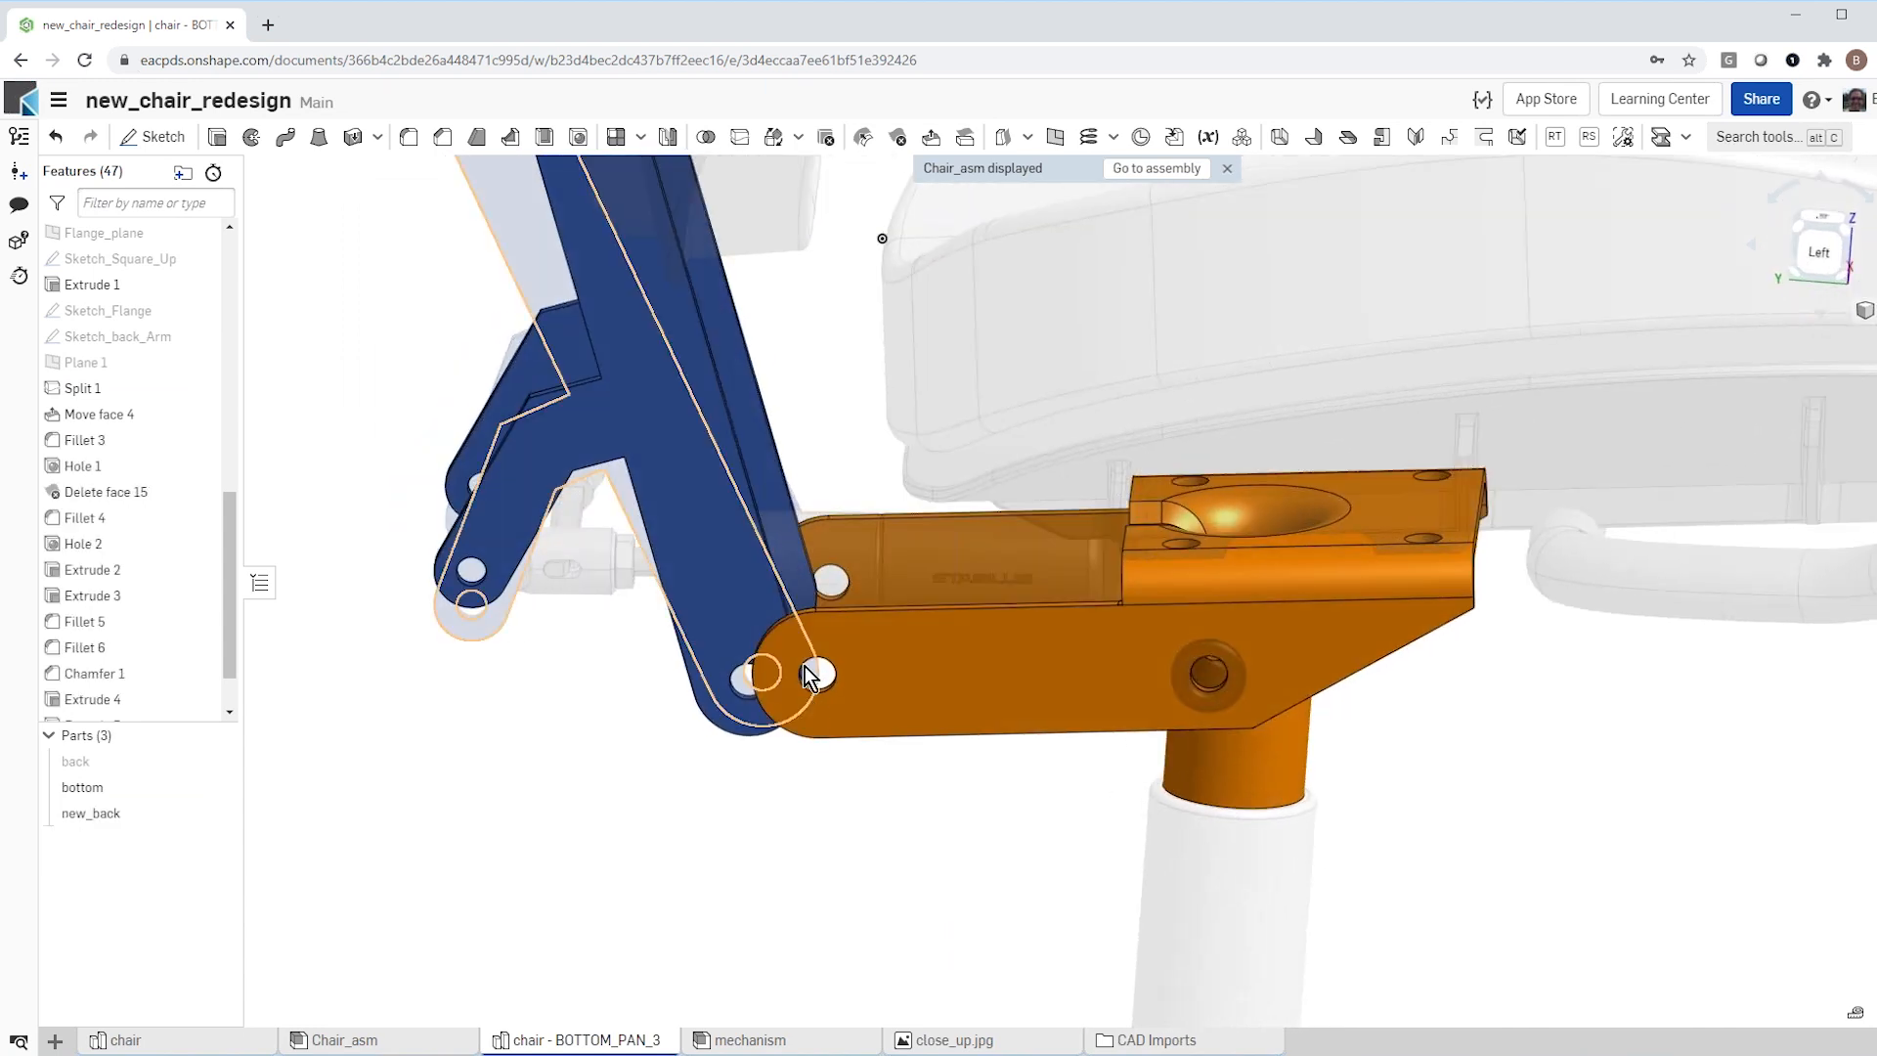
Step: Return to Chair_asm and check the back bracket, piston and backrest position against the shortened orange bottom
{"action": "left_click", "coordinate": [1166, 171]}
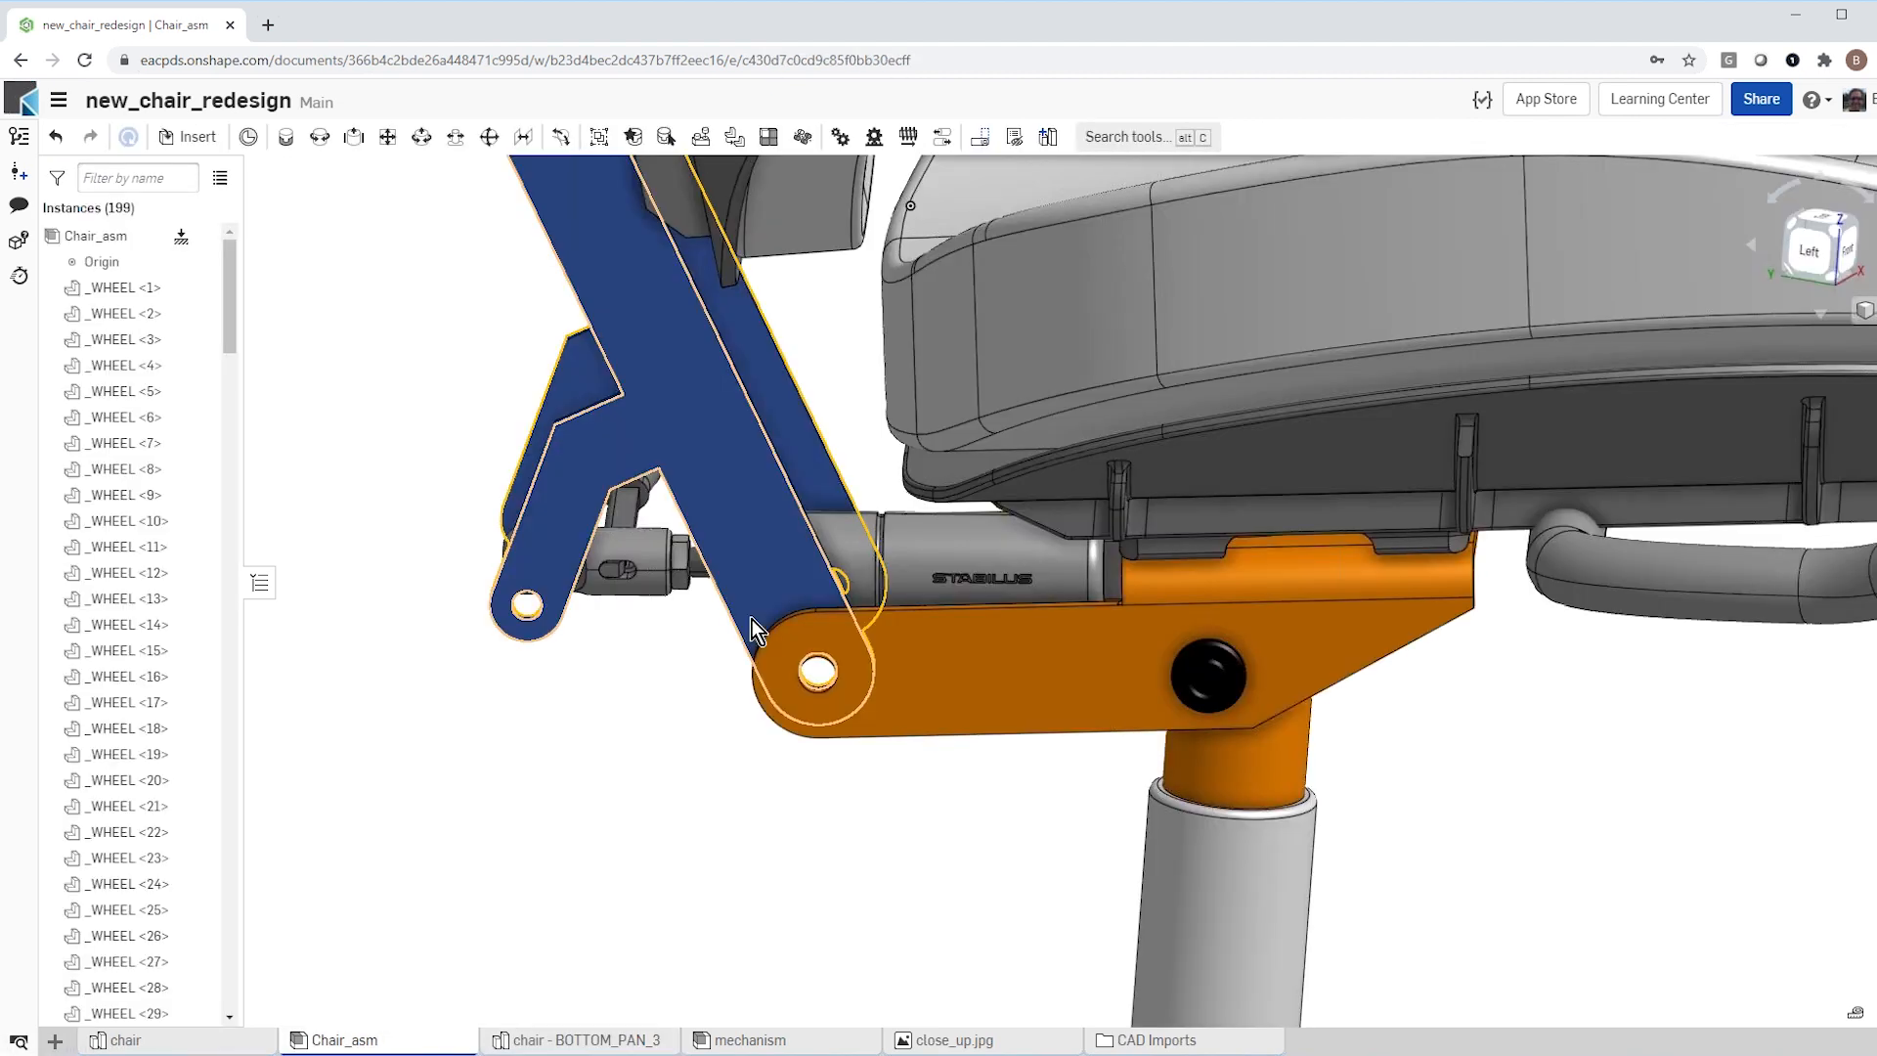
{"action": "scroll", "coordinate": [685, 782], "scroll_direction": "down", "scroll_amount": 5}
{"action": "mouse_move", "coordinate": [653, 778]}
{"action": "right_mouse_down"}
{"action": "mouse_move", "coordinate": [630, 797]}
{"action": "mouse_move", "coordinate": [645, 778]}
{"action": "right_mouse_up"}
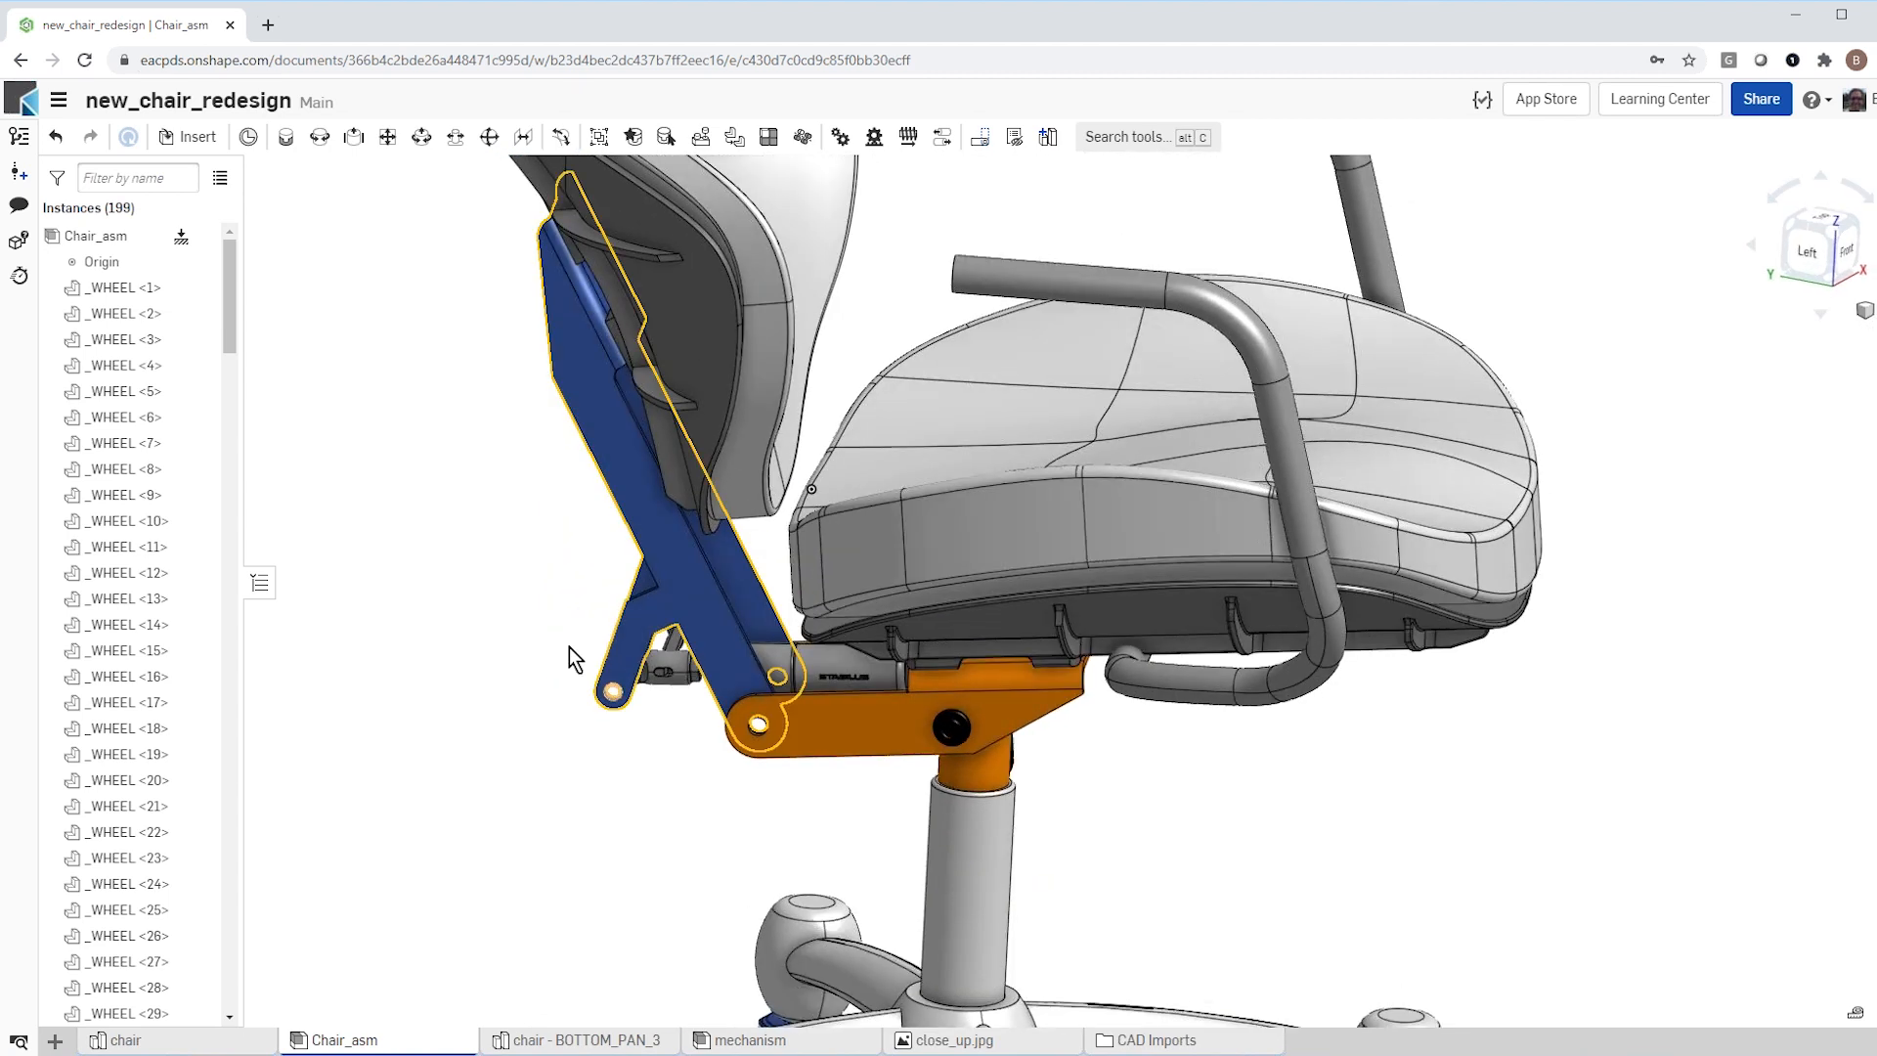
{"action": "scroll", "coordinate": [685, 722], "scroll_direction": "down", "scroll_amount": 5}
{"action": "right_click_drag", "start_coordinate": [687, 686], "coordinate": [606, 762]}
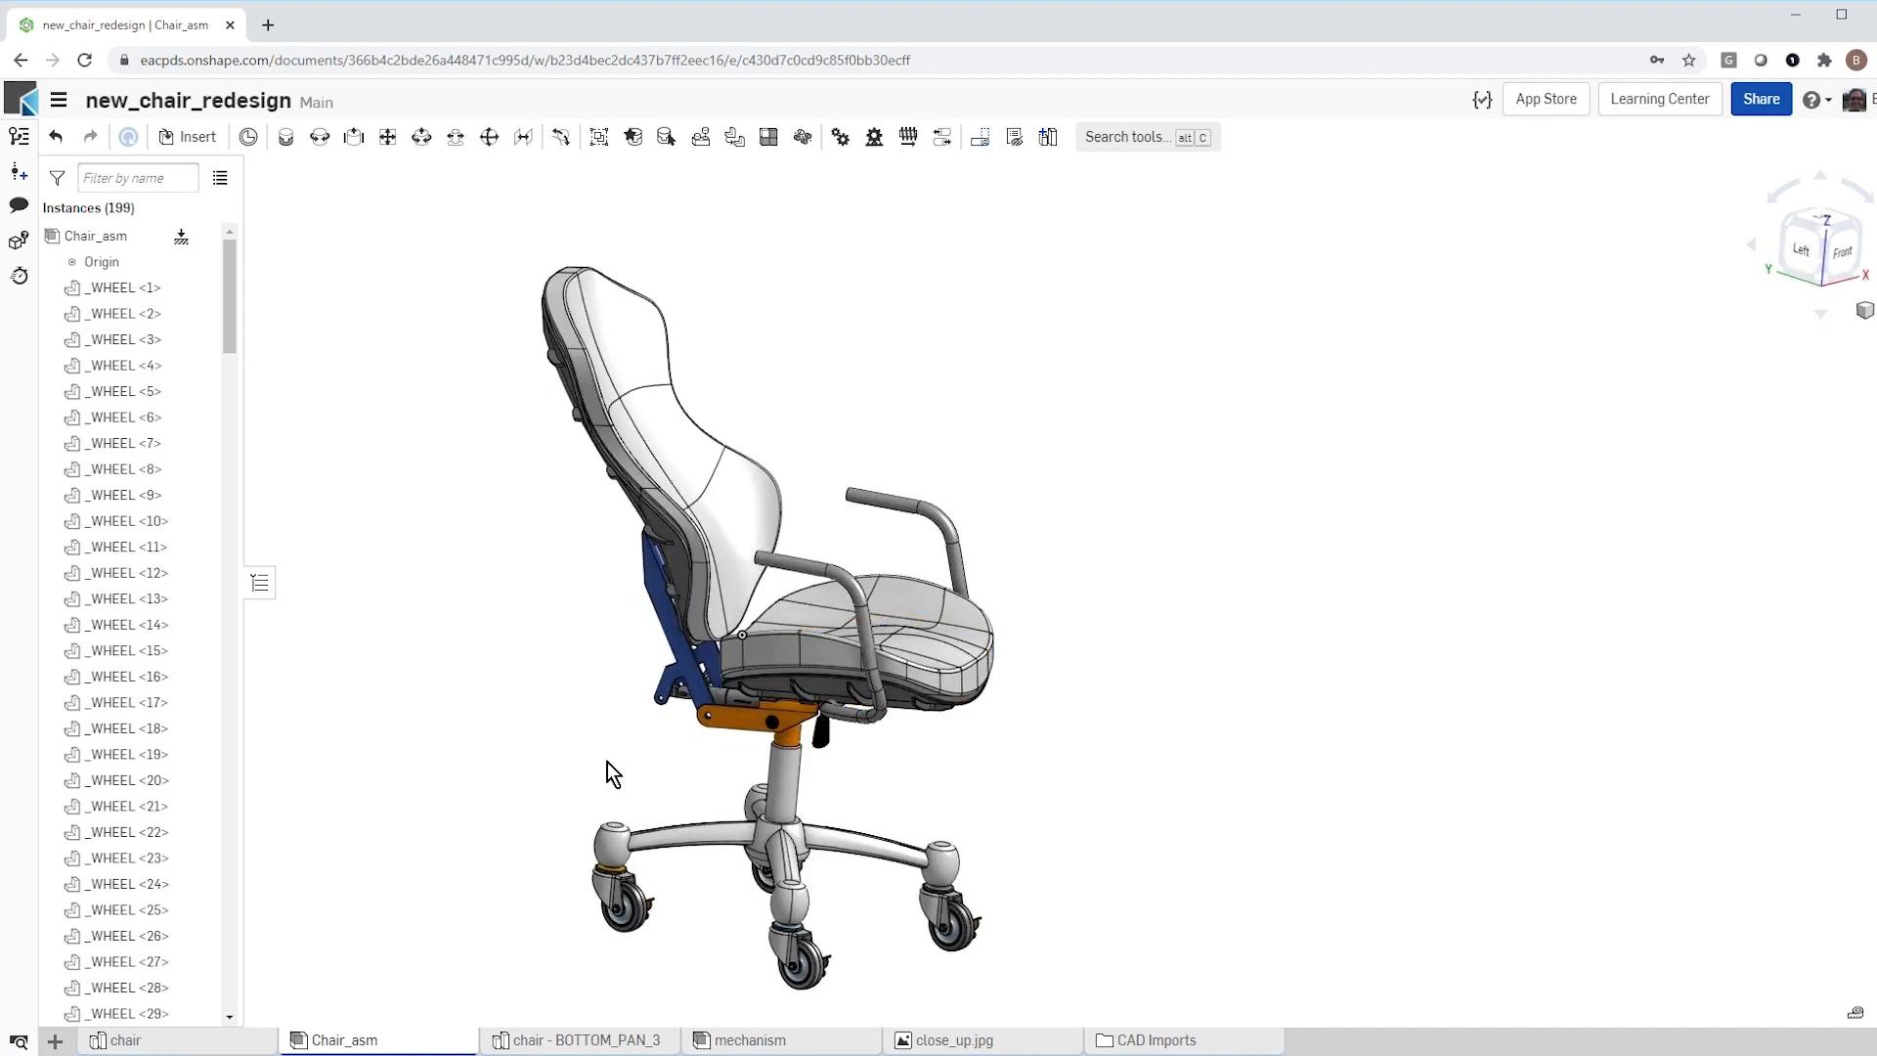
Step: Examine the finished chair from the front left, overall and close up around the mechanism, lever, seat and backrest
{"action": "scroll", "coordinate": [606, 761], "scroll_direction": "up", "scroll_amount": 3}
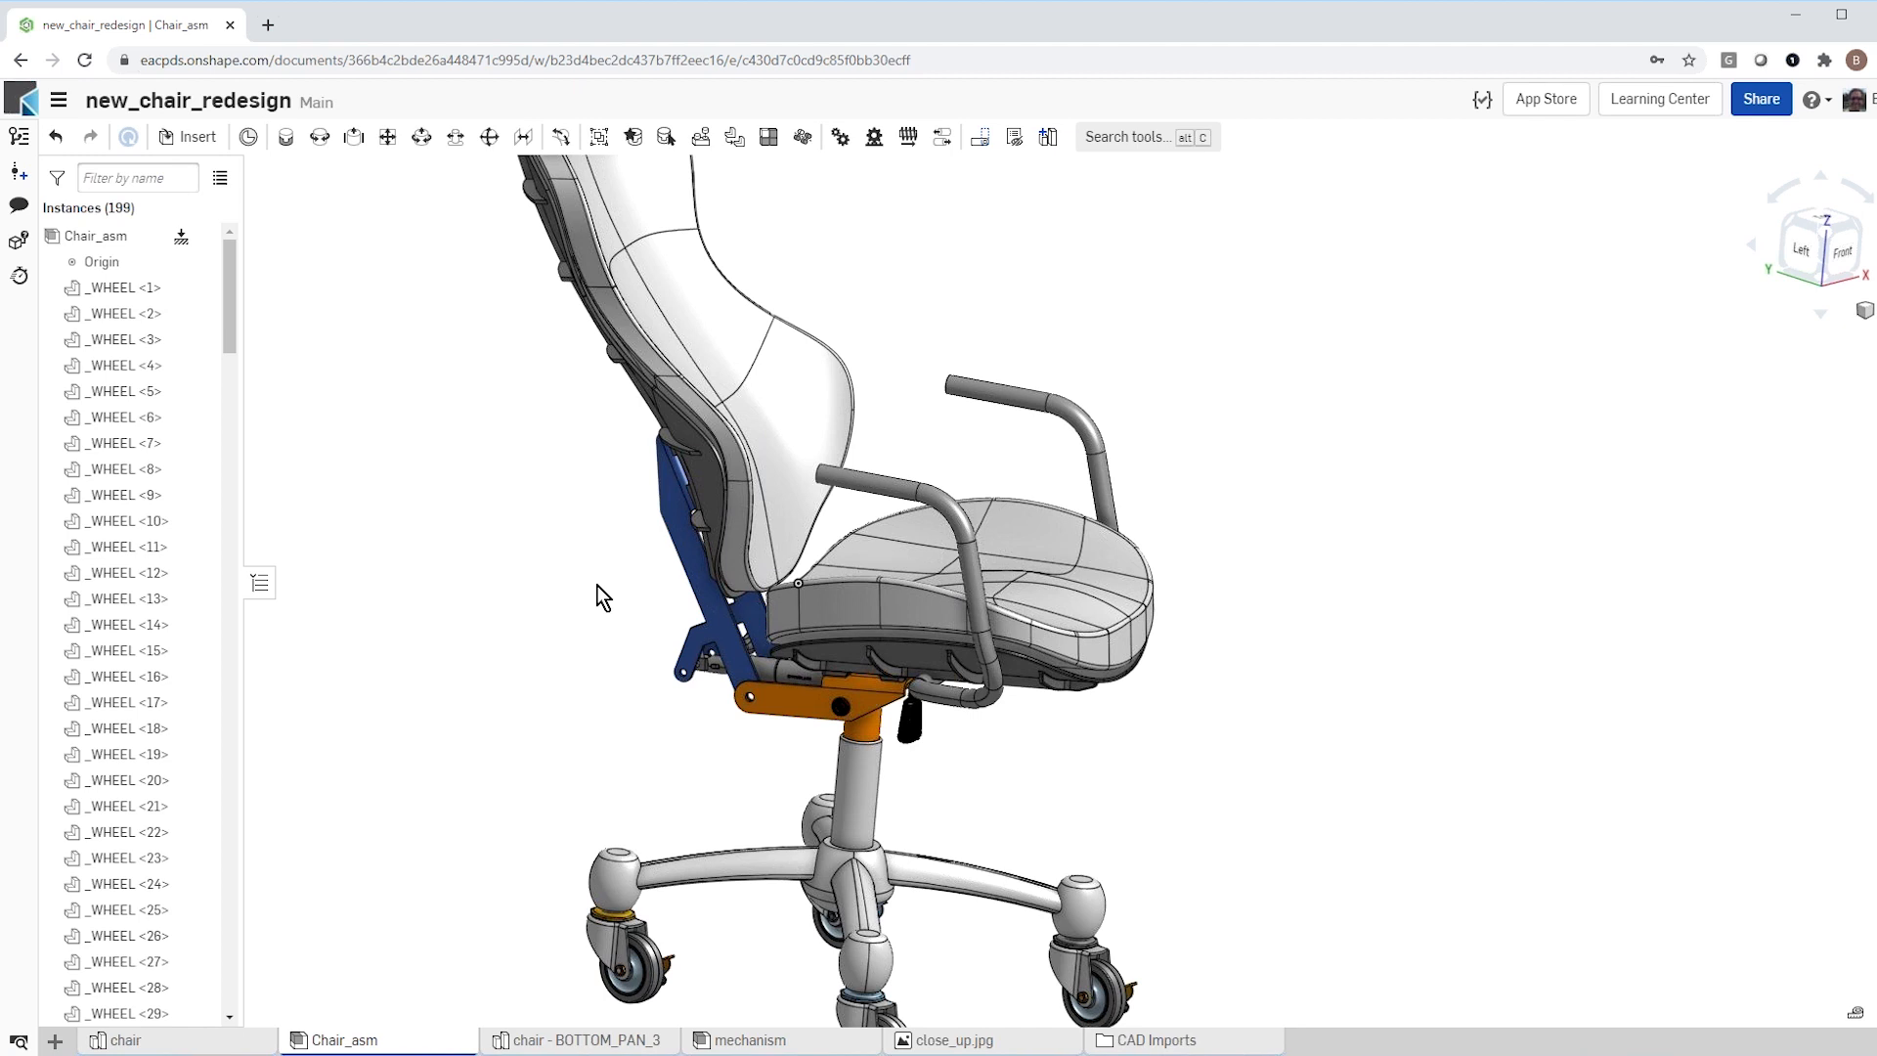
{"action": "scroll", "coordinate": [761, 791], "scroll_direction": "up", "scroll_amount": 4}
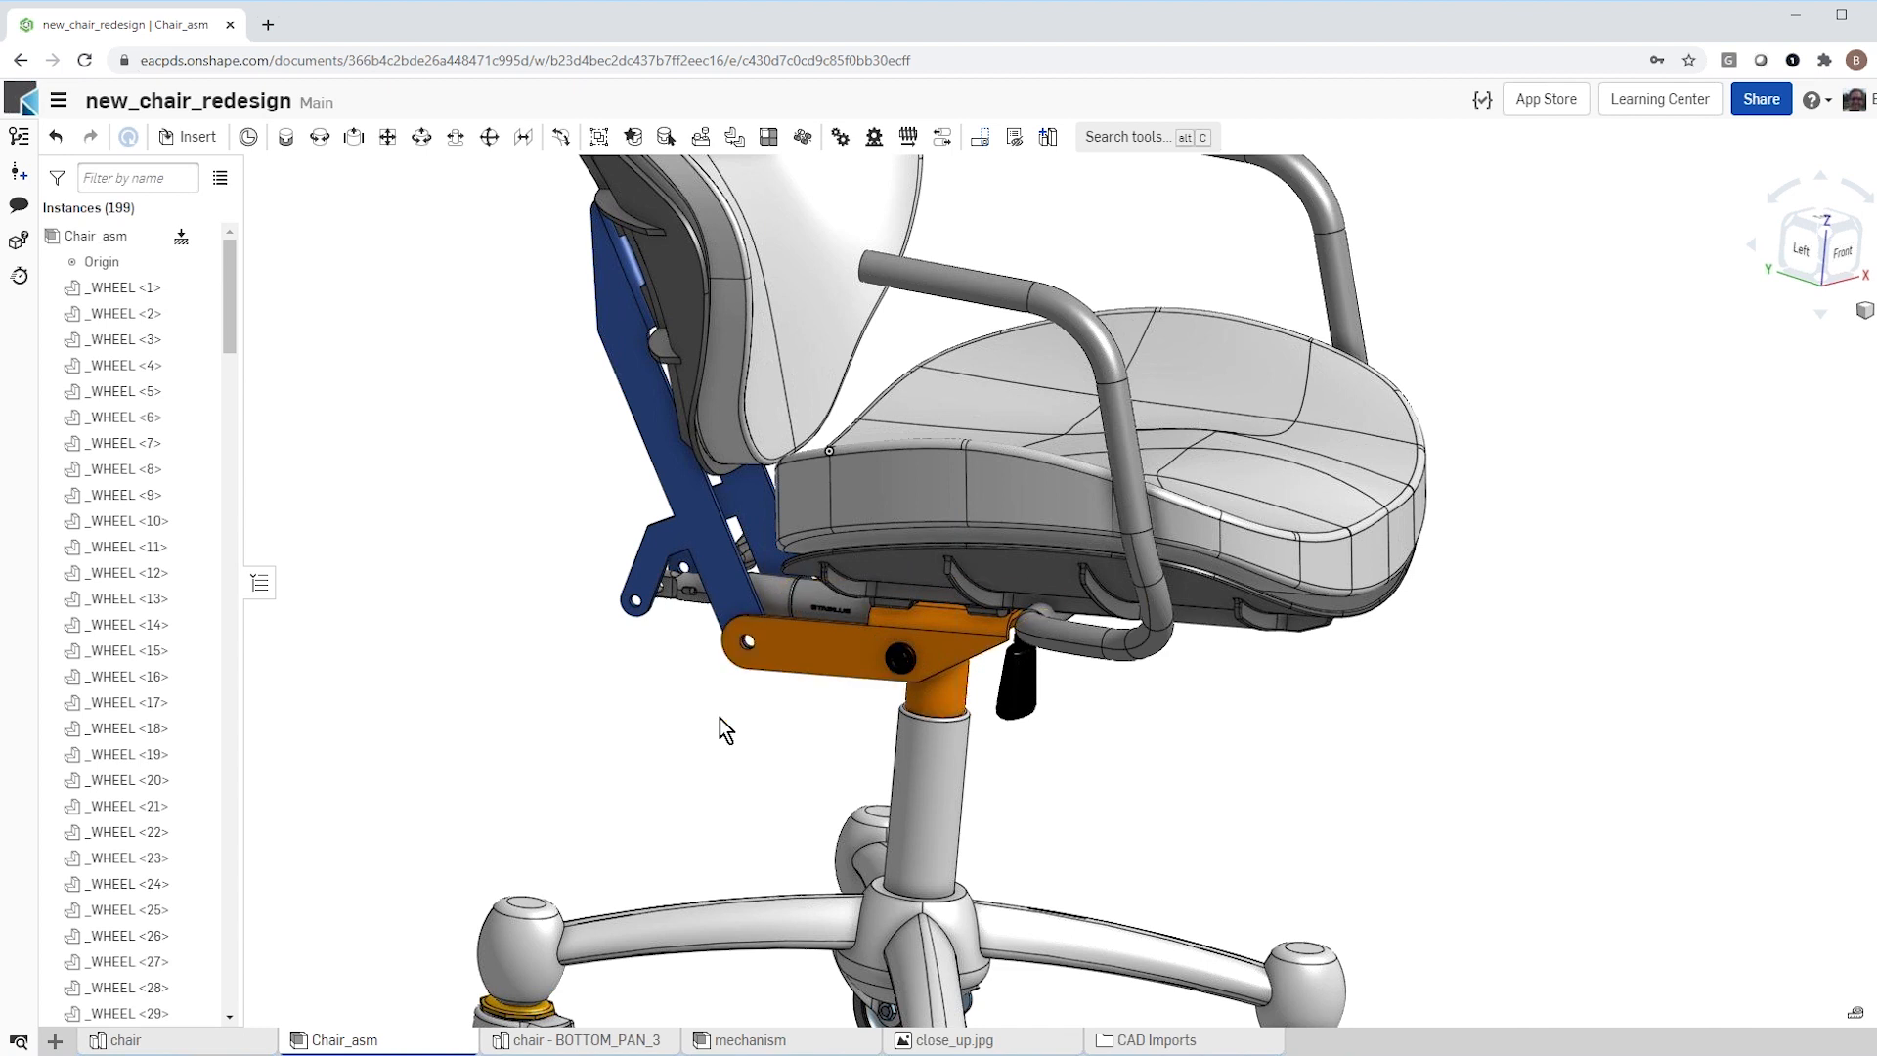
{"action": "scroll", "coordinate": [719, 772], "scroll_direction": "down", "scroll_amount": 3}
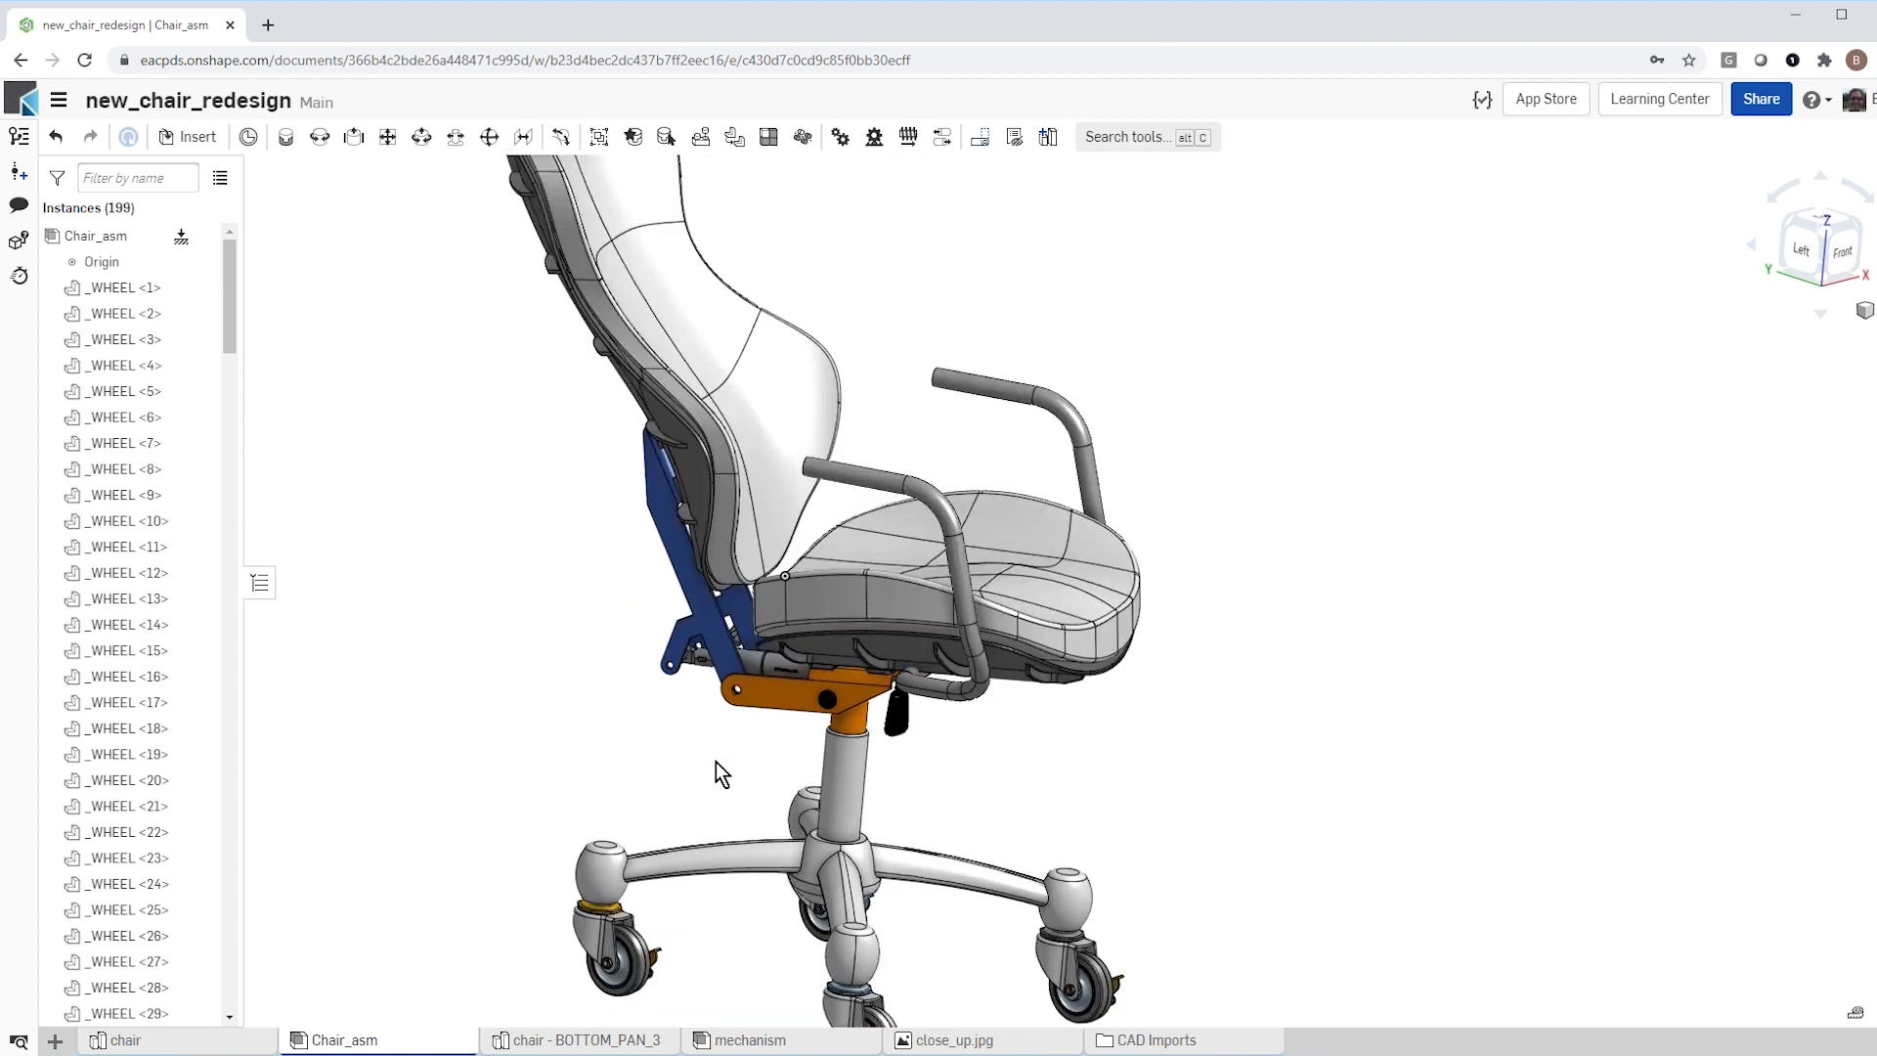
{"action": "mouse_move", "coordinate": [659, 761]}
{"action": "right_mouse_down"}
{"action": "mouse_move", "coordinate": [647, 770]}
{"action": "mouse_move", "coordinate": [681, 774]}
{"action": "right_mouse_up"}
{"action": "scroll", "coordinate": [994, 865], "scroll_direction": "down", "scroll_amount": 4}
{"action": "scroll", "coordinate": [834, 816], "scroll_direction": "up", "scroll_amount": 3}
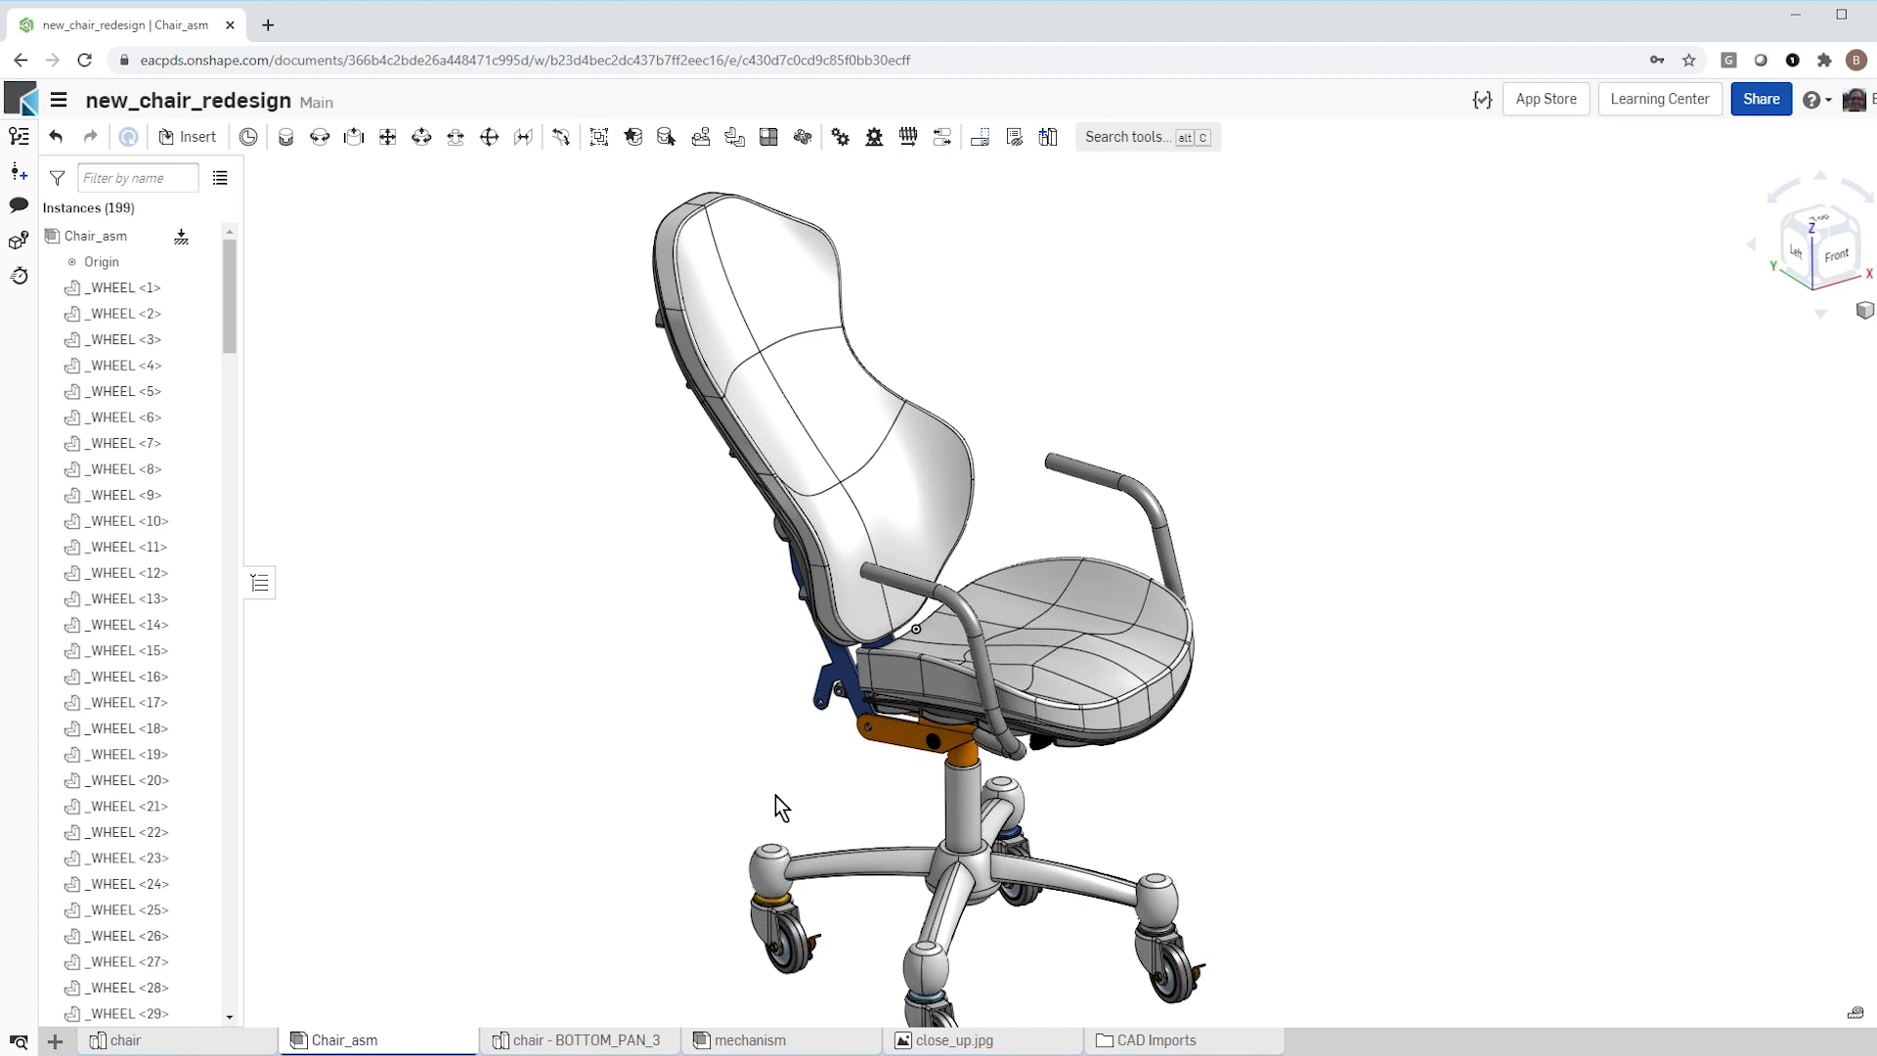
{"action": "mouse_move", "coordinate": [808, 799]}
{"action": "right_mouse_down"}
{"action": "mouse_move", "coordinate": [849, 776]}
{"action": "mouse_move", "coordinate": [833, 784]}
{"action": "right_mouse_up"}
{"action": "scroll", "coordinate": [833, 783], "scroll_direction": "up", "scroll_amount": 5}
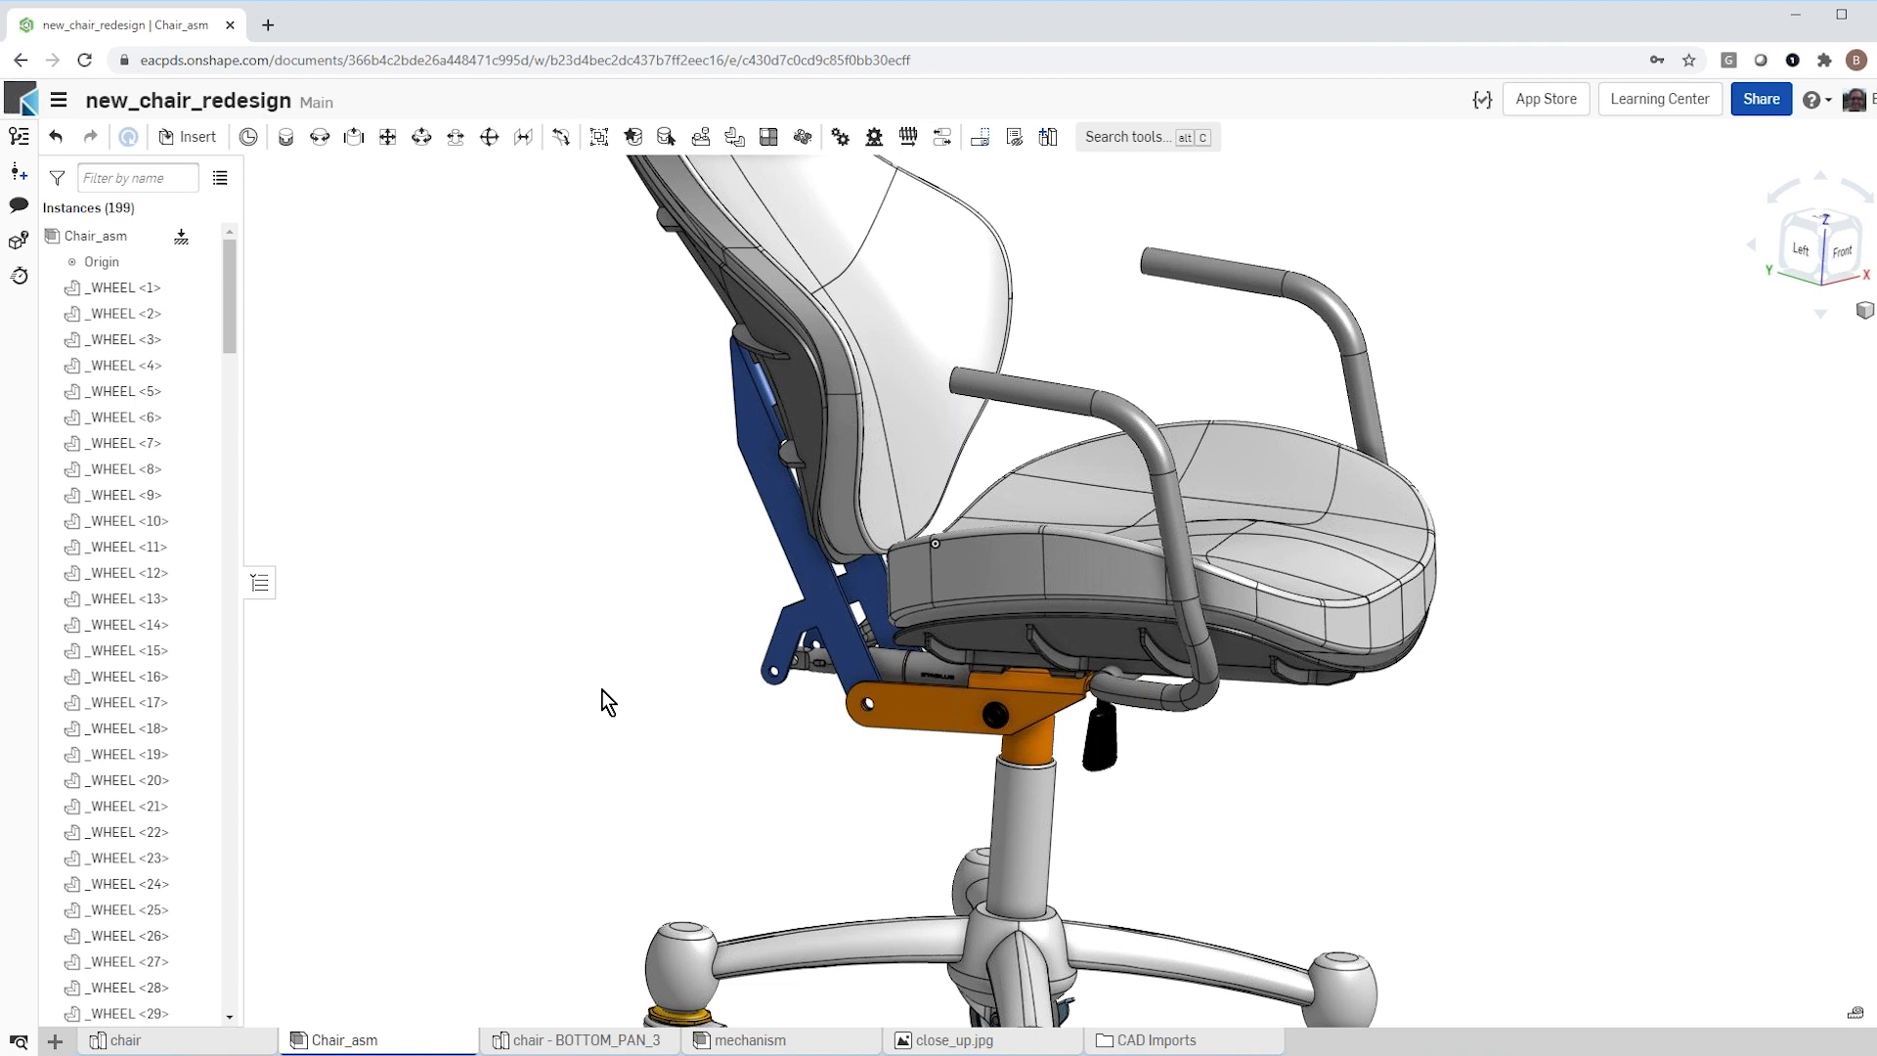
{"action": "scroll", "coordinate": [562, 752], "scroll_direction": "down", "scroll_amount": 3}
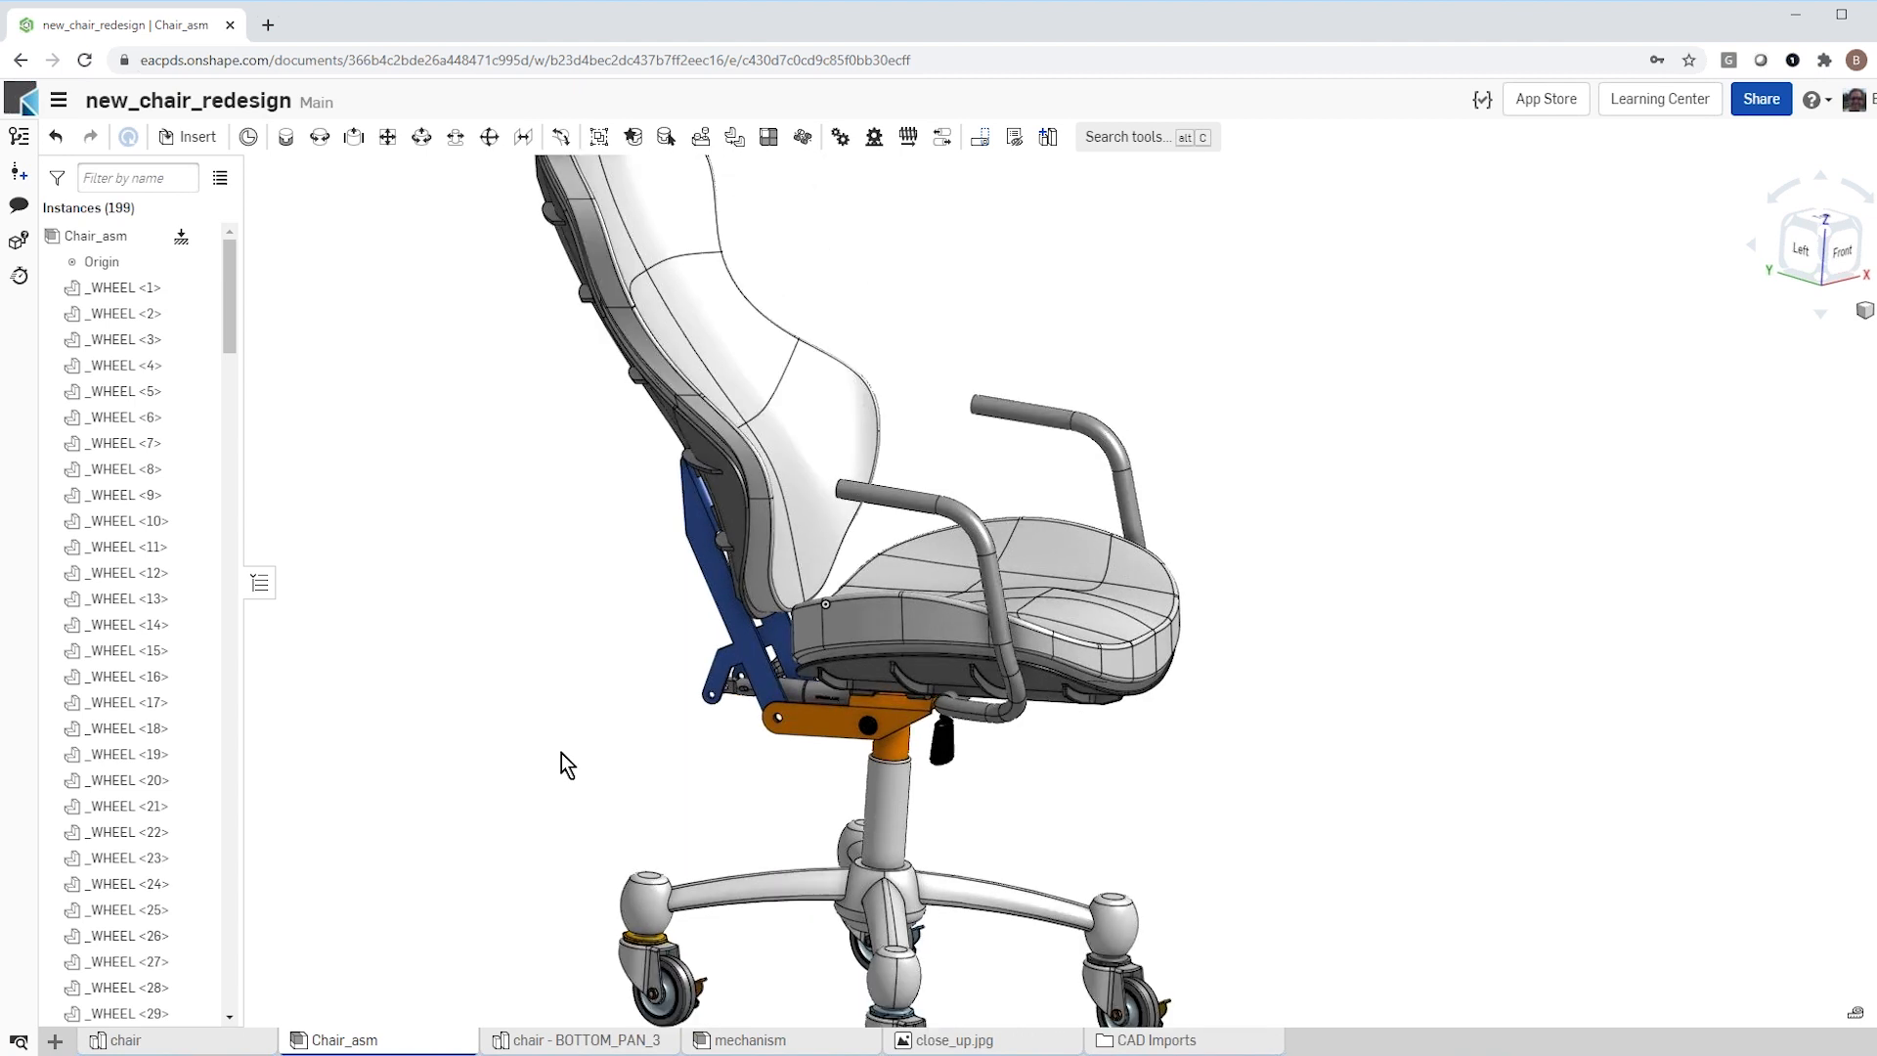